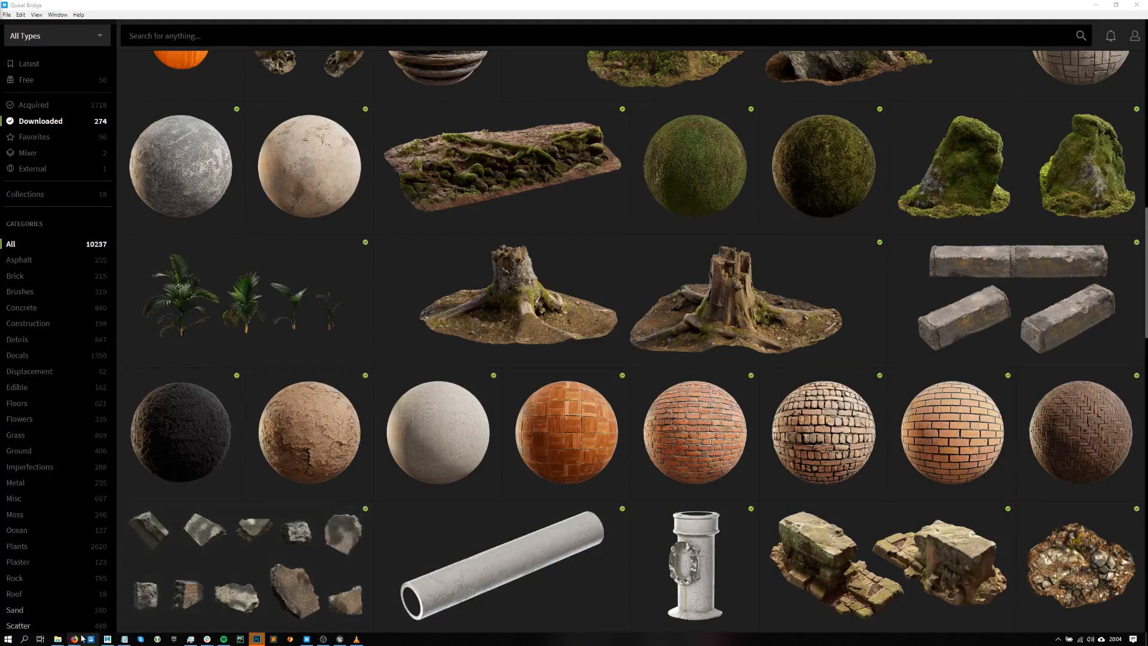
# - Switch to the Firefox window with ArtStation and examine the "Hall of Memories" artwork's images and video preview
pyautogui.moveTo(74, 639)
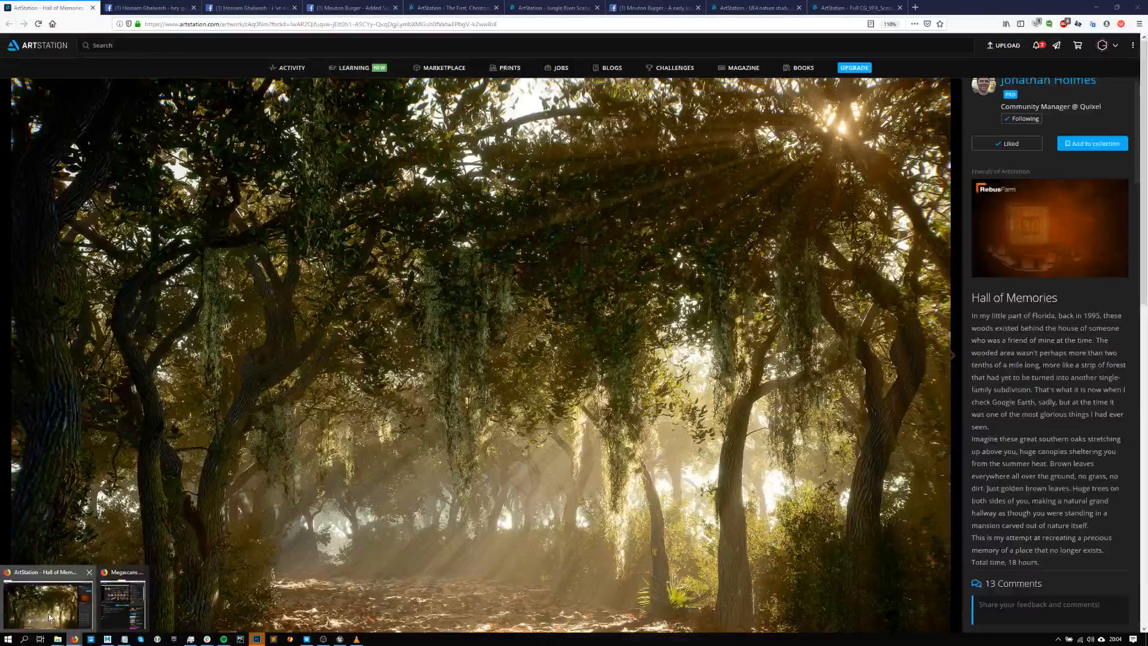
pyautogui.click(49, 616)
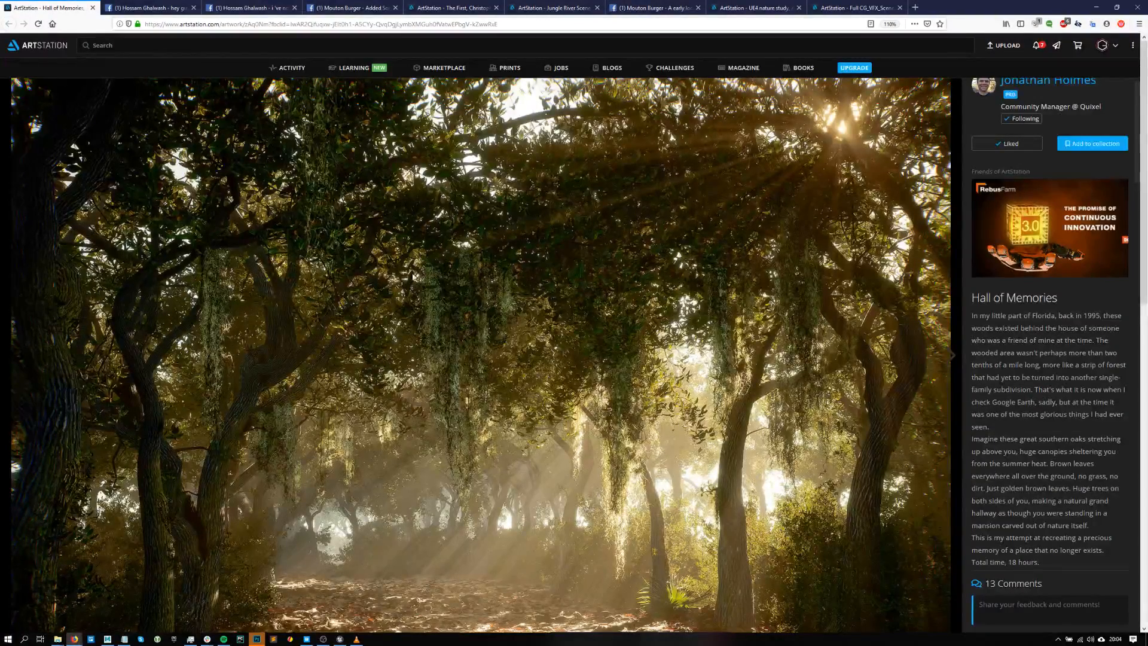
pyautogui.scroll(-2, 1059, 174)
pyautogui.scroll(2, 1067, 174)
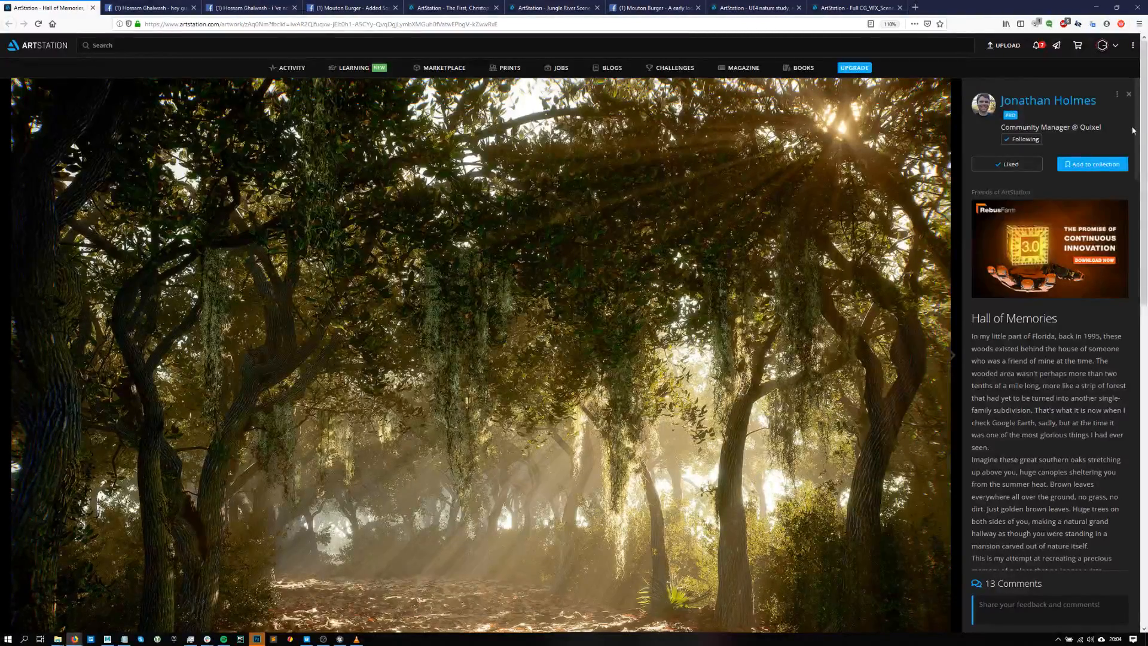
pyautogui.scroll(-5, 596, 343)
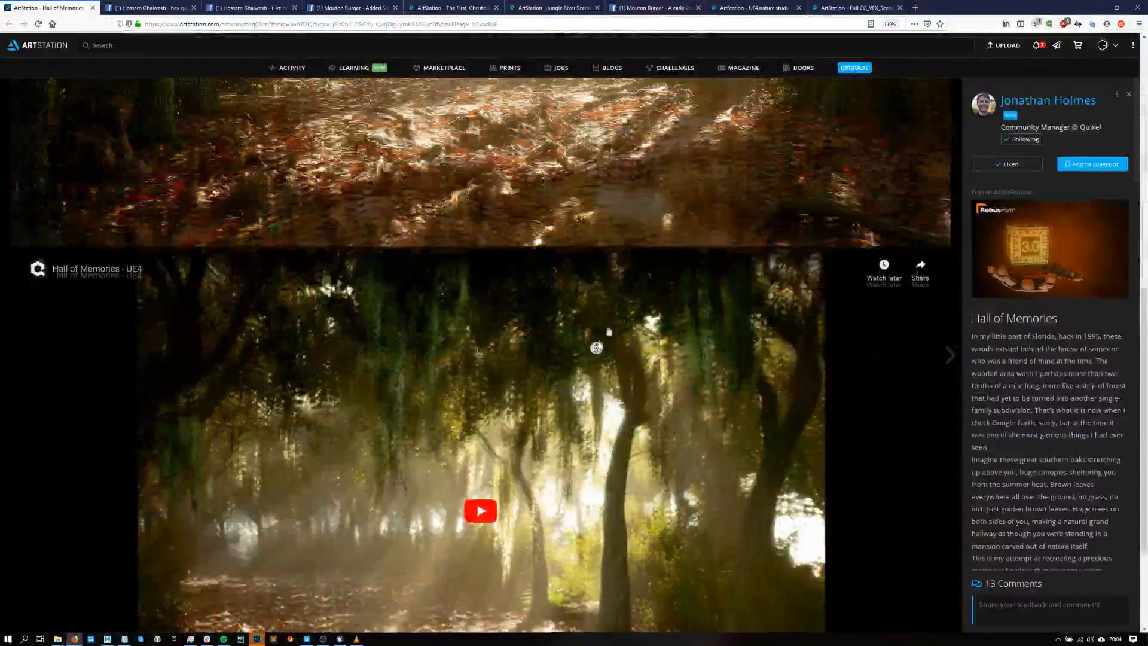
pyautogui.scroll(5, 596, 343)
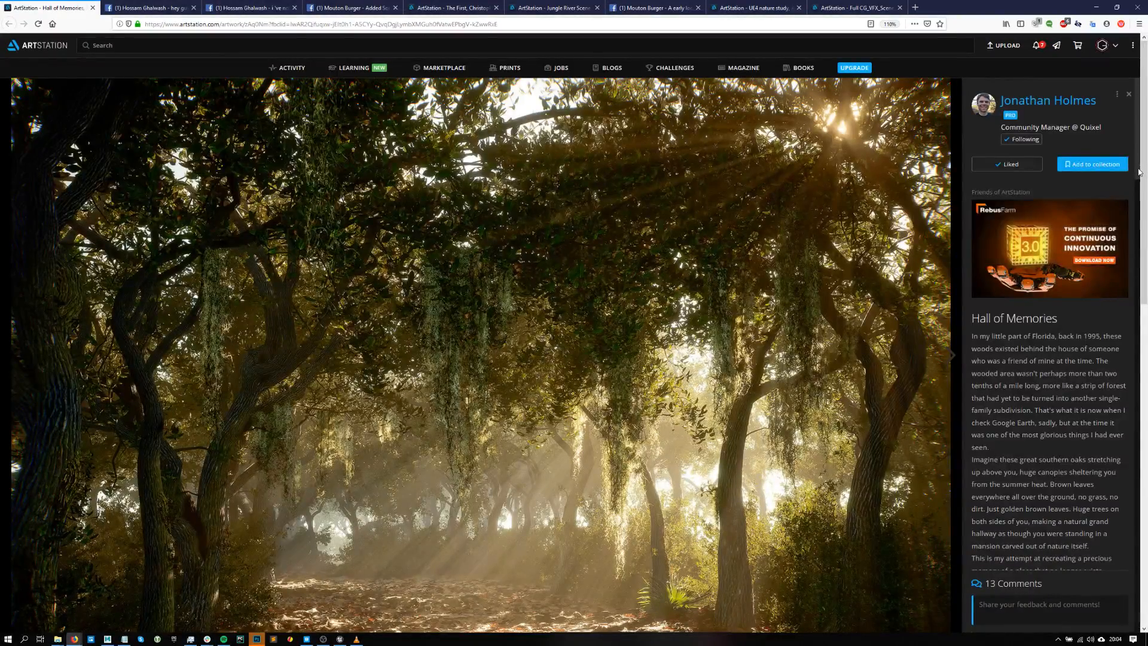
pyautogui.scroll(-7, 1139, 278)
pyautogui.moveTo(1139, 277); pyautogui.dragTo(1076, 144)
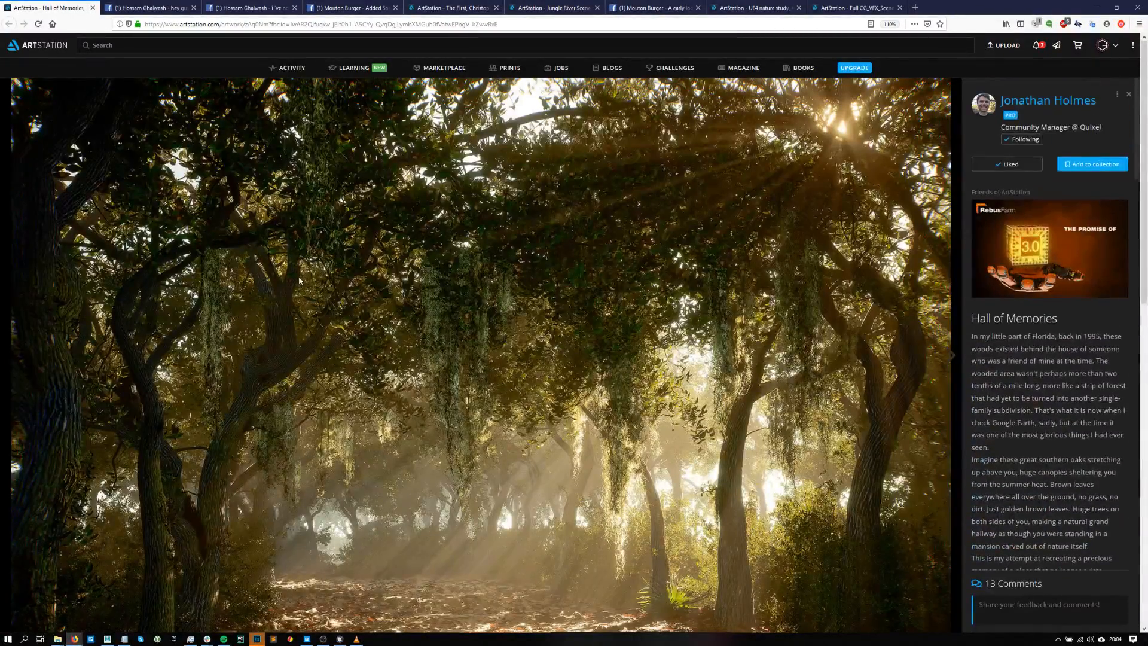
pyautogui.scroll(-7, 330, 270)
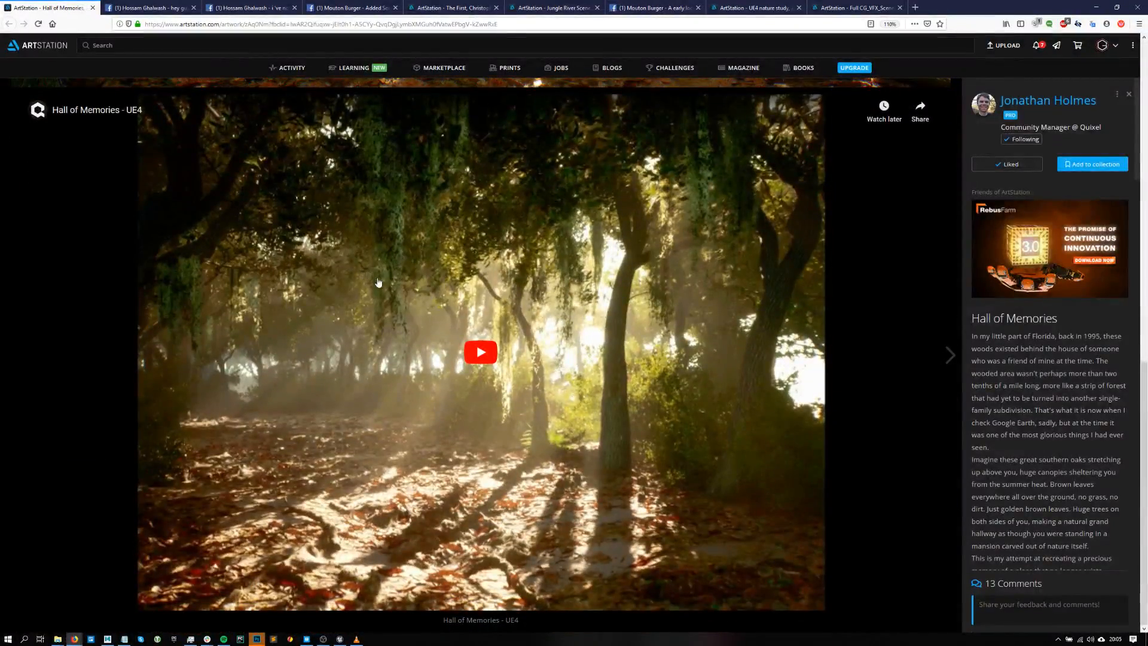
# - Play the "Hall of Memories - UE4" video, skip ahead to 0:08 and pause it at about 0:19
pyautogui.click(407, 366)
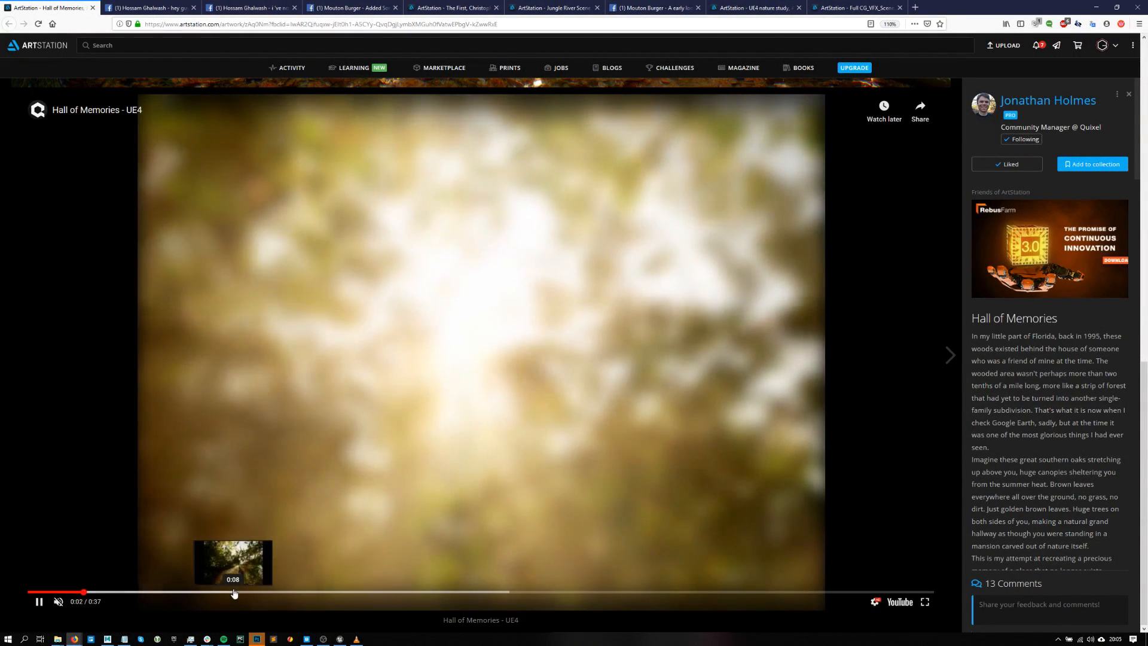
pyautogui.click(232, 594)
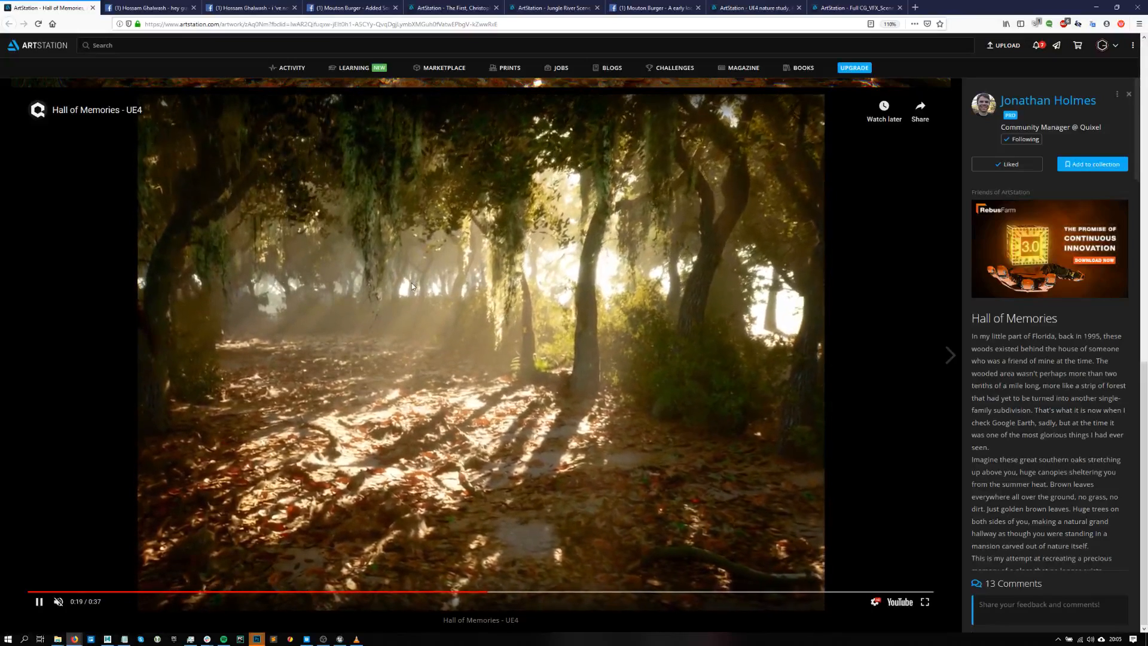
pyautogui.click(405, 286)
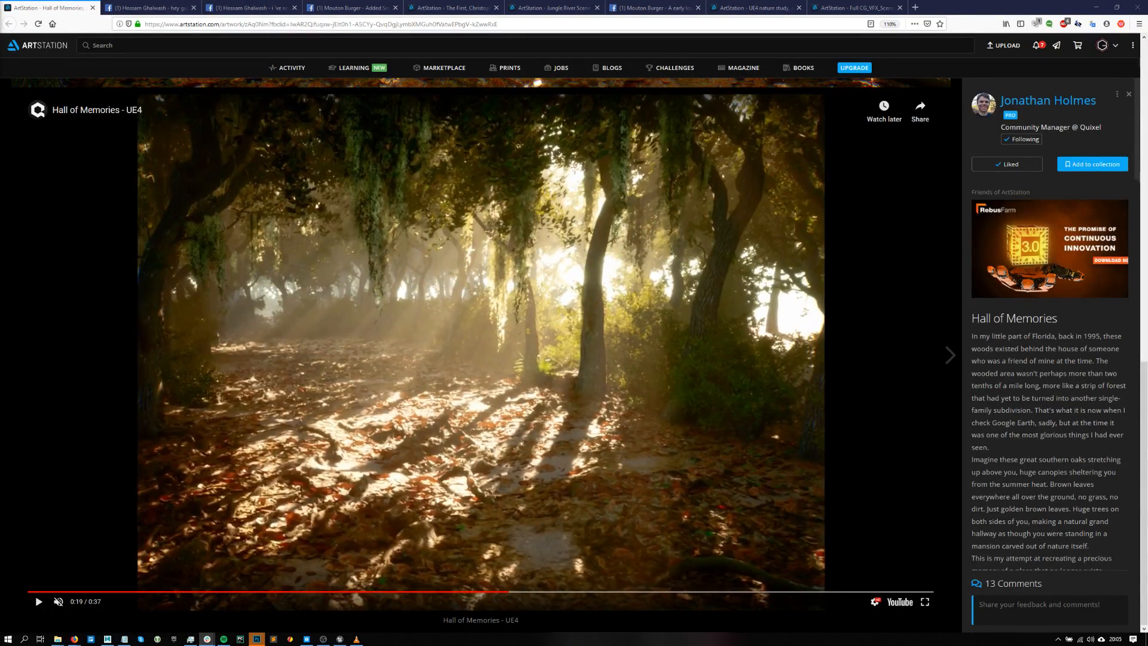
pyautogui.press('Left')
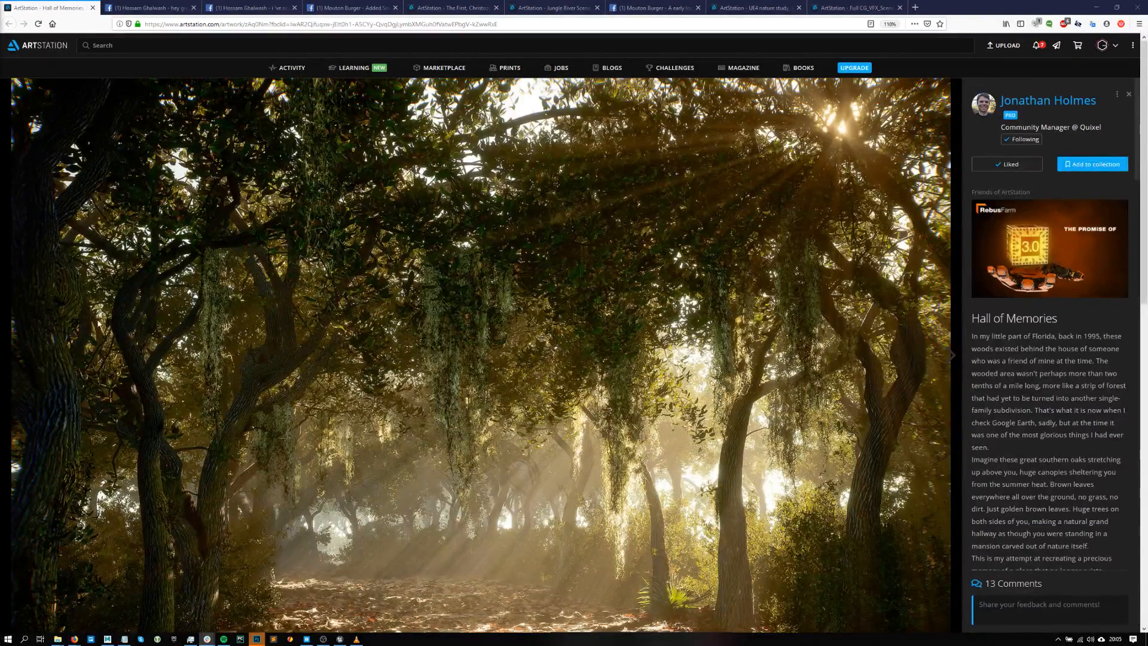
# - Read the "Hall of Memories" artwork's full description, collapse it again and look over the comments
pyautogui.click(1012, 455)
pyautogui.scroll(-3, 1016, 382)
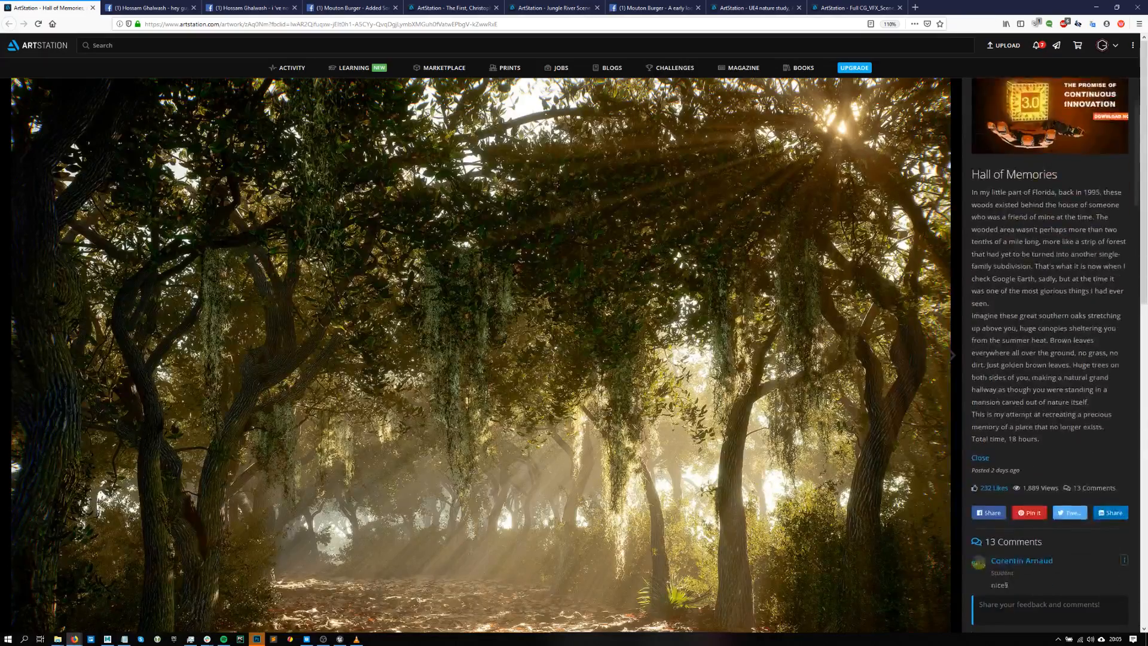
pyautogui.click(982, 377)
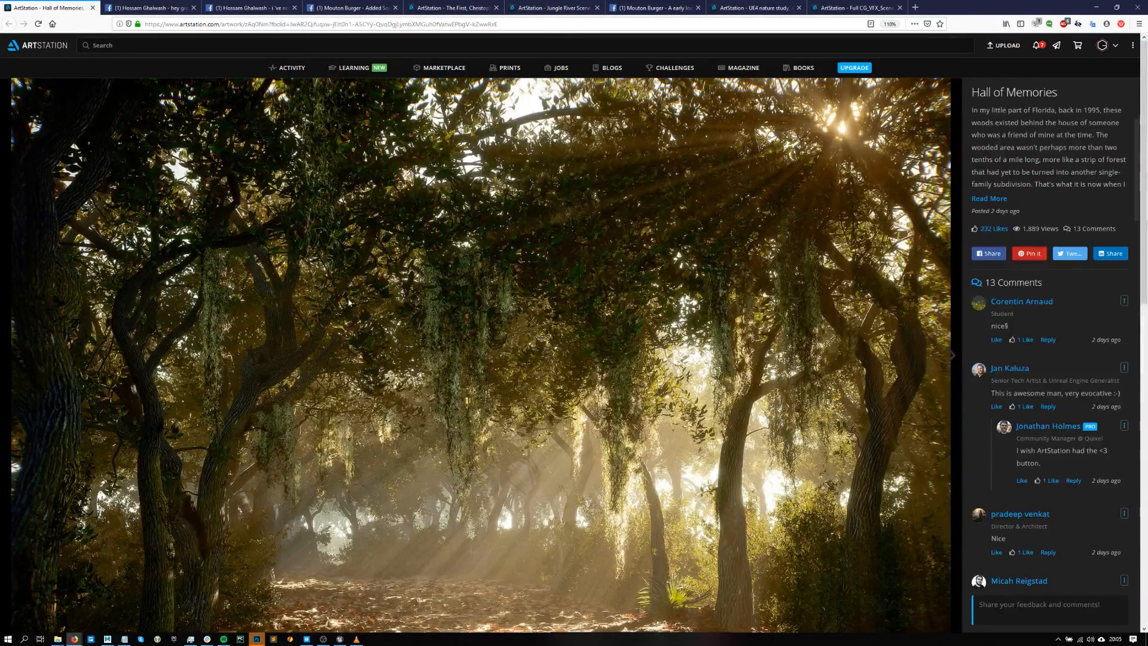
pyautogui.click(271, 24)
pyautogui.hotkey('shift', 'End')
pyautogui.press('Delete')
pyautogui.hotkey('ctrl', 'a')
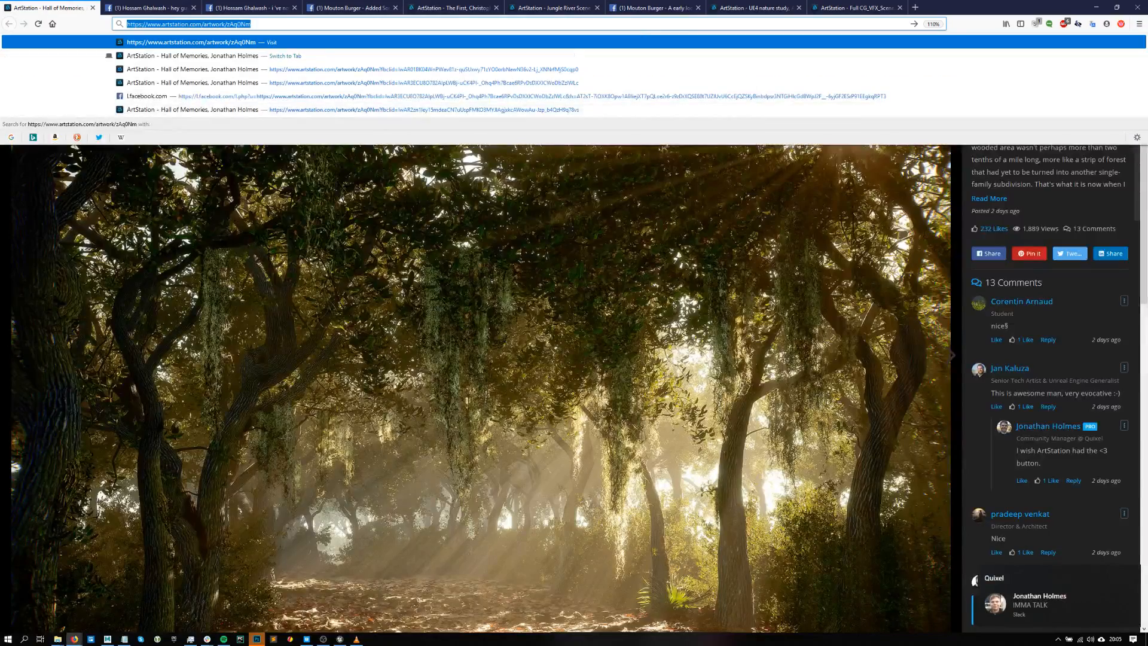
pyautogui.press('Return')
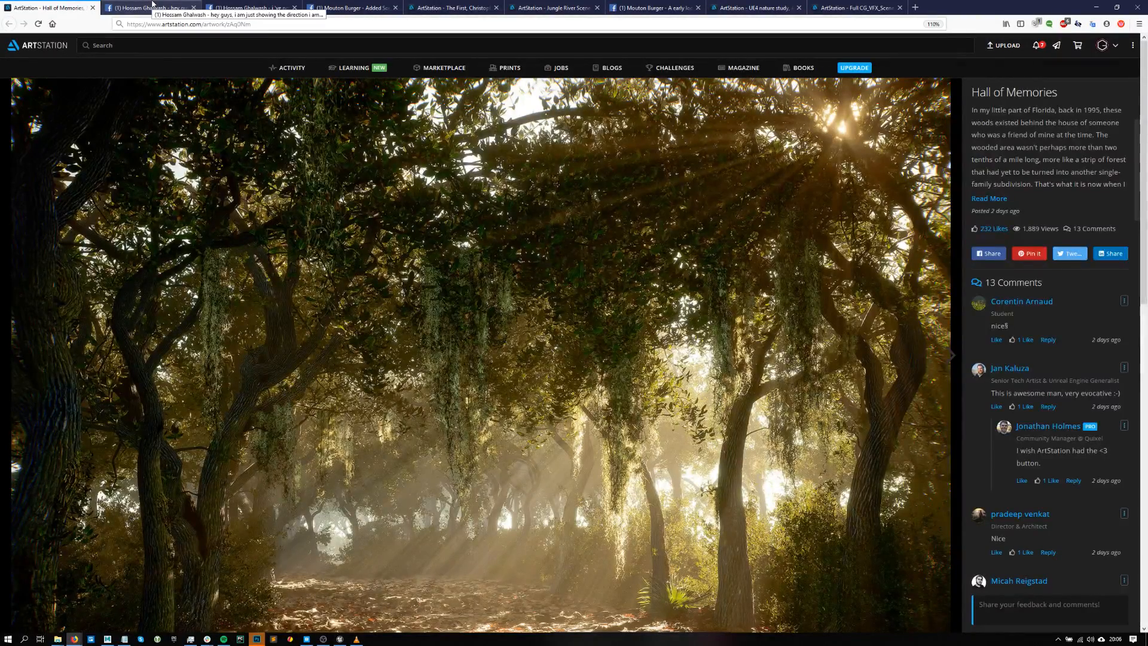
# - View the two night street scene posts on Facebook and open the Quixel Art Community group page
pyautogui.click(152, 4)
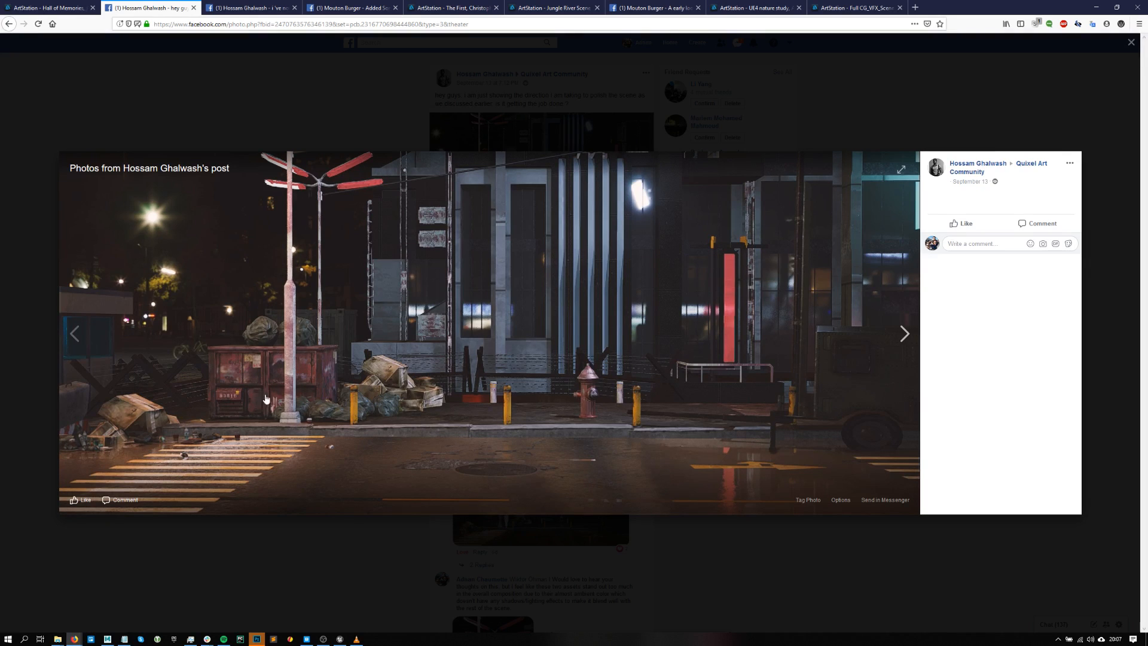
pyautogui.click(251, 8)
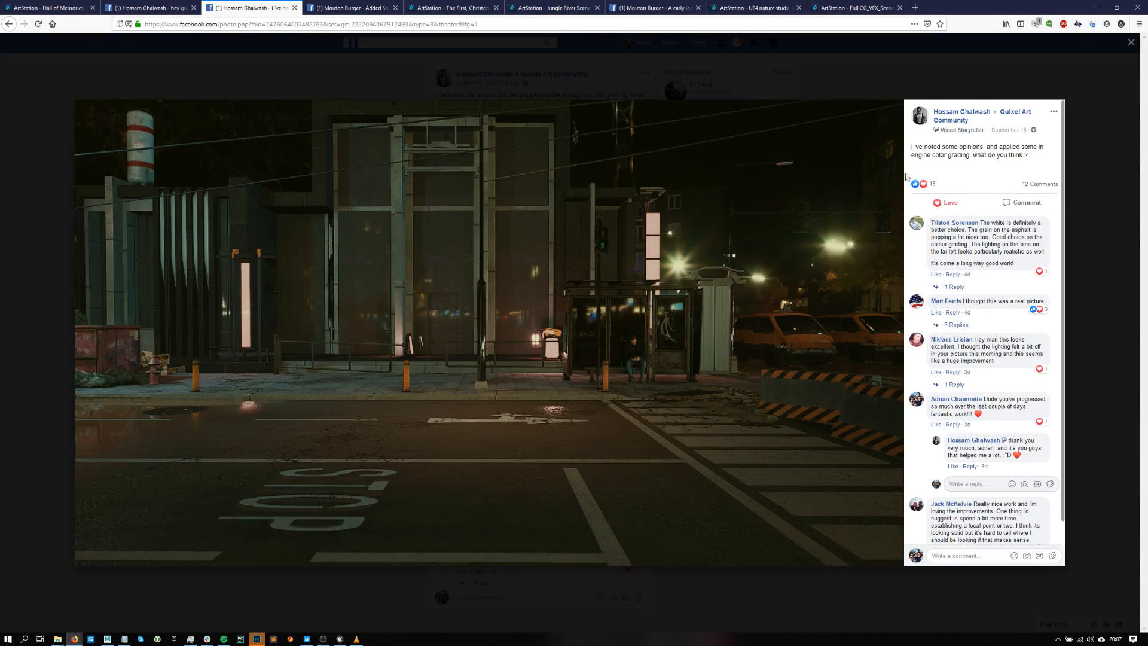
pyautogui.click(536, 86)
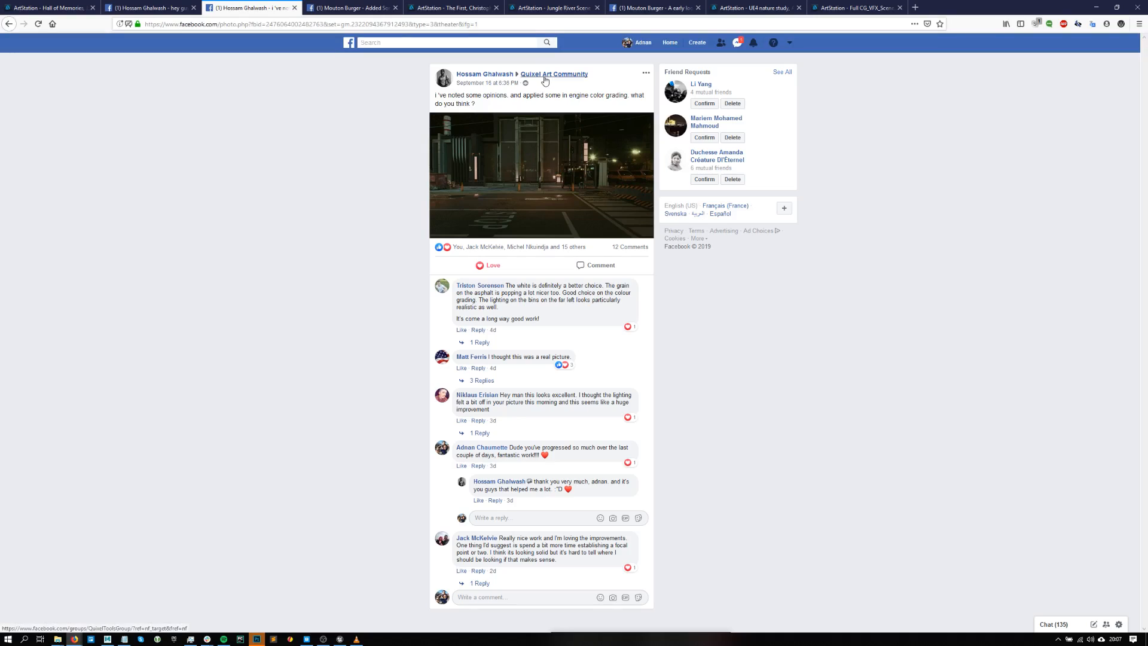
pyautogui.click(541, 75)
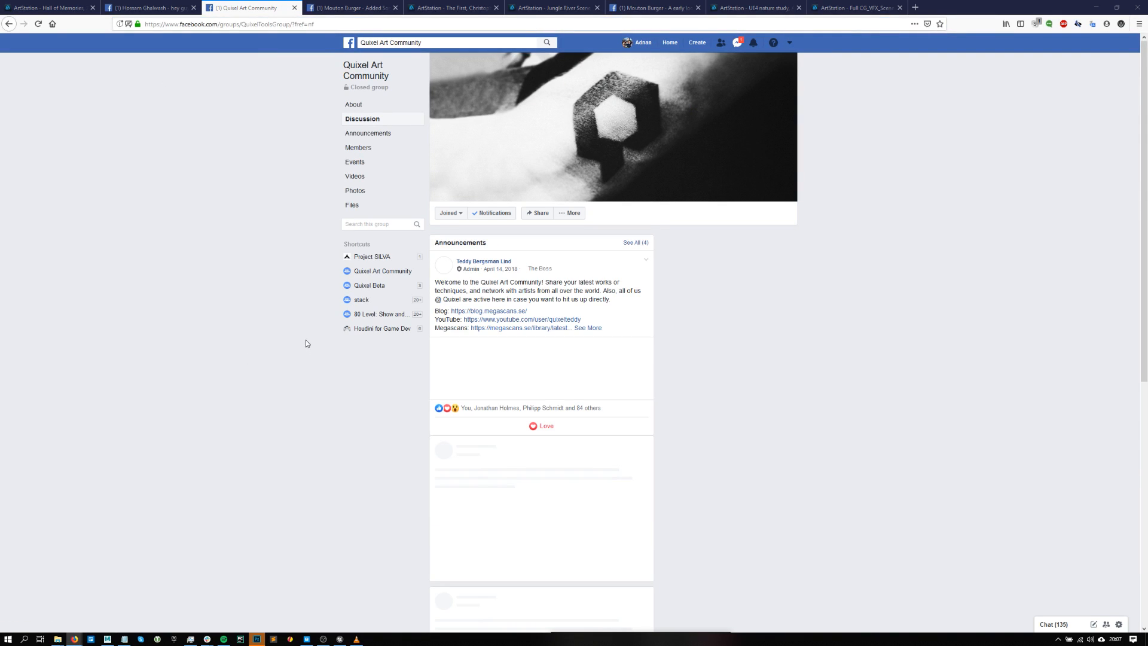
# - View the rocky landscape lookdev post, close its page and examine the artwork "The First" on ArtStation
pyautogui.click(364, 6)
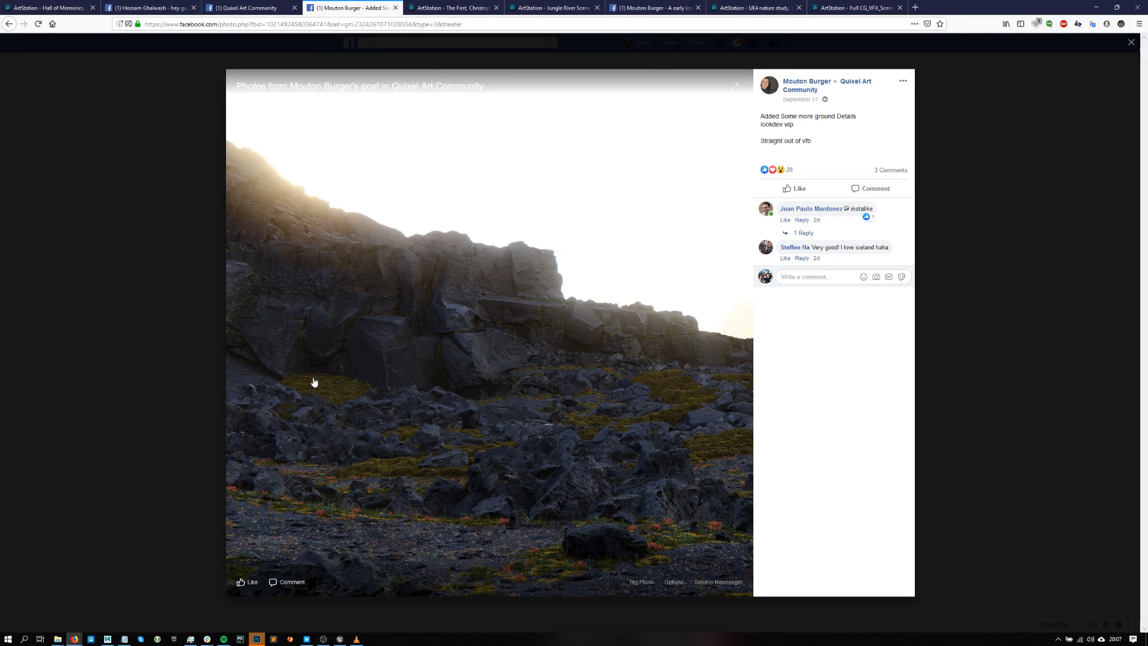
pyautogui.click(395, 8)
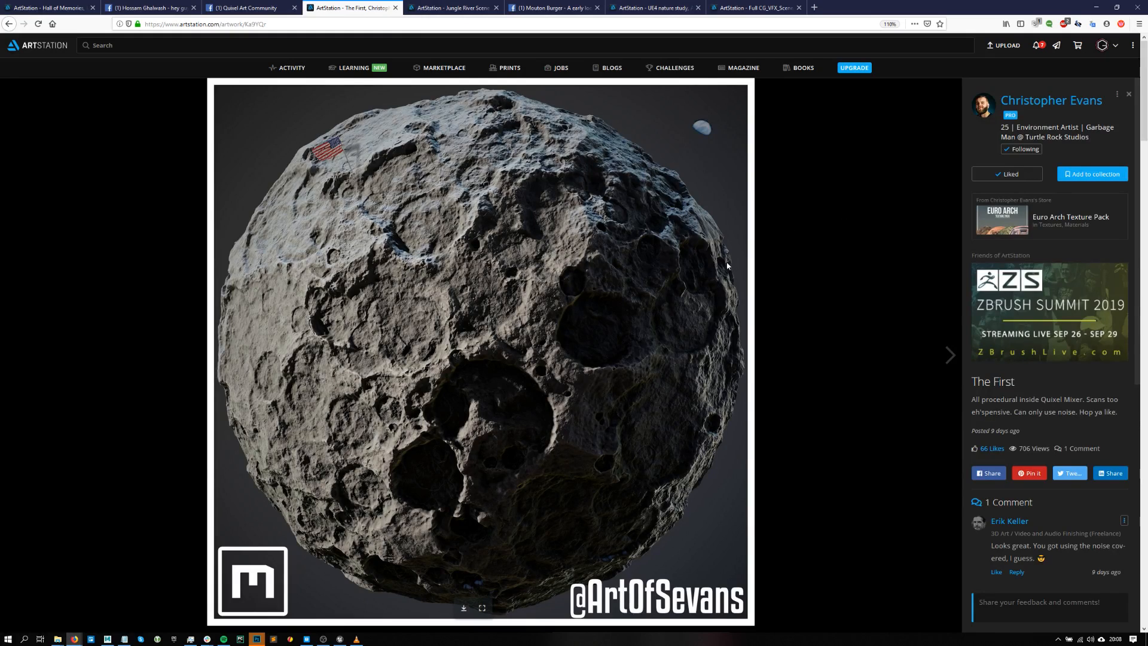
pyautogui.middleClick(581, 276)
pyautogui.scroll(3, 589, 257)
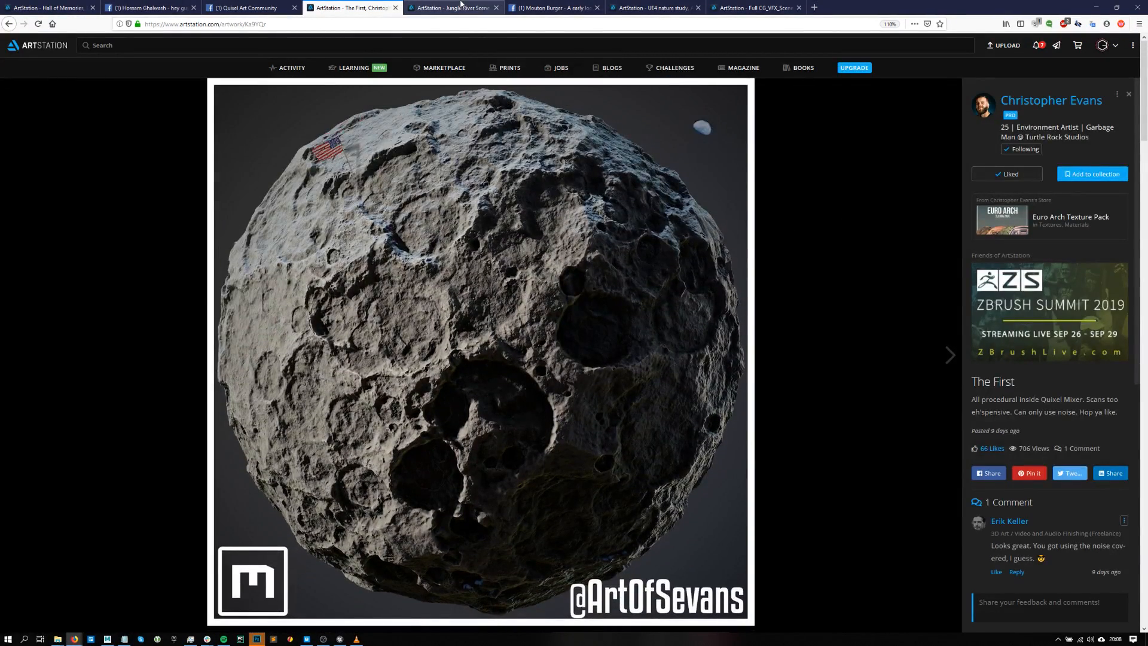
# - Look through the images of the "Jungle River Scene - Cryengine V" artwork
pyautogui.click(460, 5)
pyautogui.scroll(-8, 1103, 222)
pyautogui.scroll(10, 1102, 221)
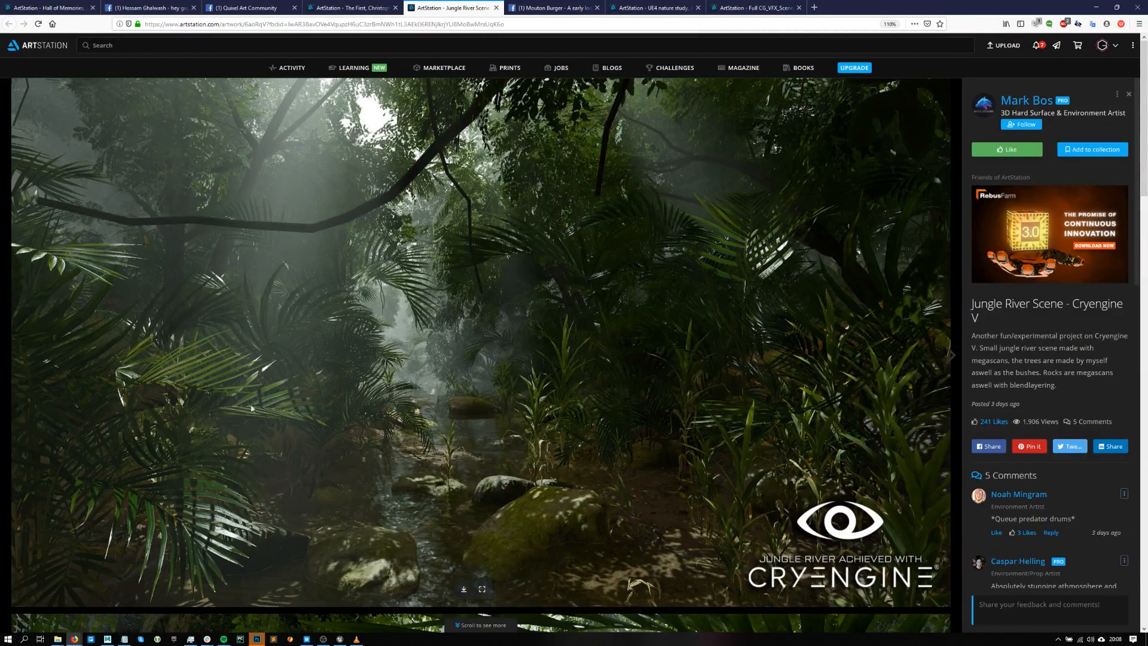
# - View the red-leaved plant lookdev post, the "UE4 nature study" artwork and the "Full CG_VFX_Scene" artwork
pyautogui.click(568, 6)
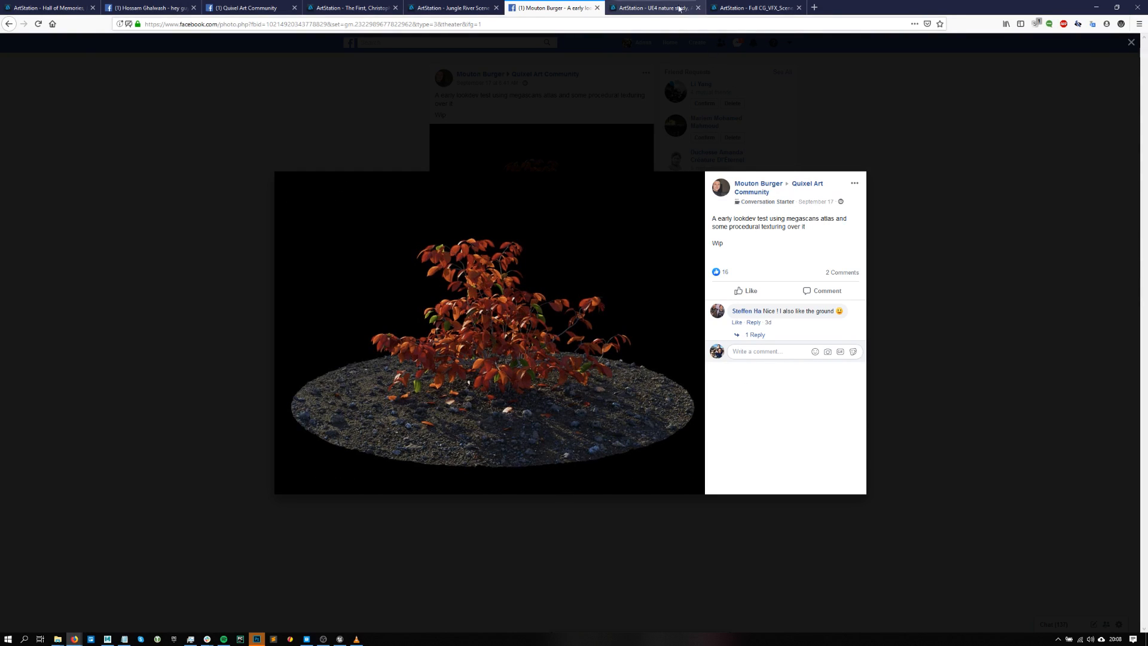
pyautogui.click(655, 7)
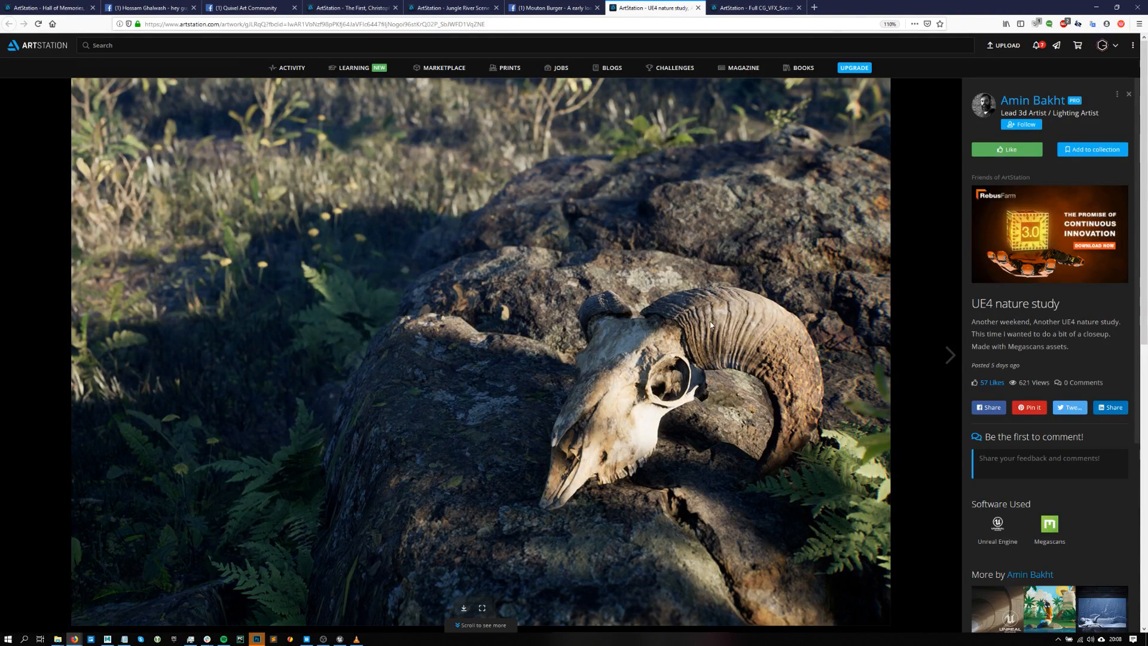
pyautogui.scroll(-5, 682, 367)
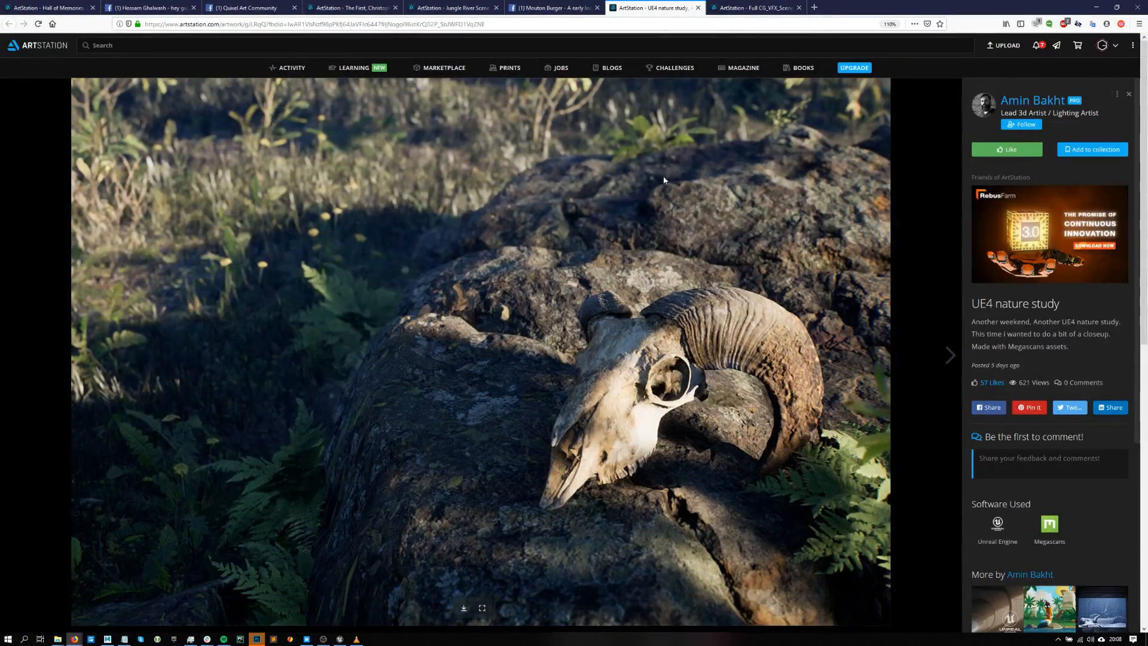
pyautogui.click(751, 7)
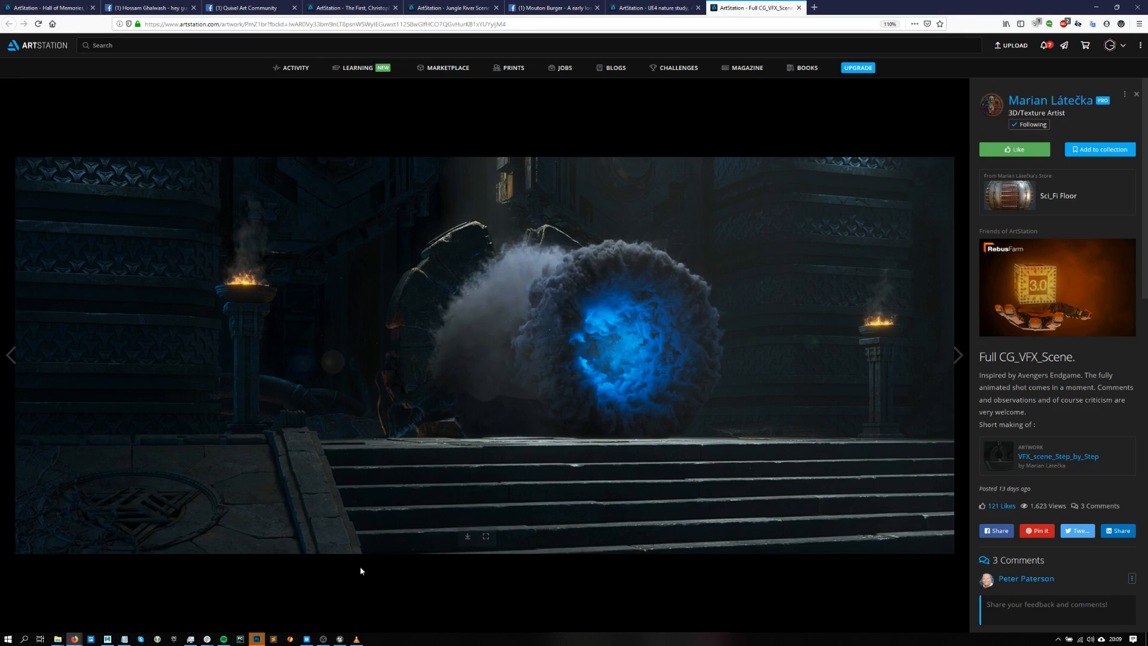
# - Switch to VLC media player, play MS_Ecosystem.mp4 in full screen up to about 2:24 and leave full screen
pyautogui.click(357, 639)
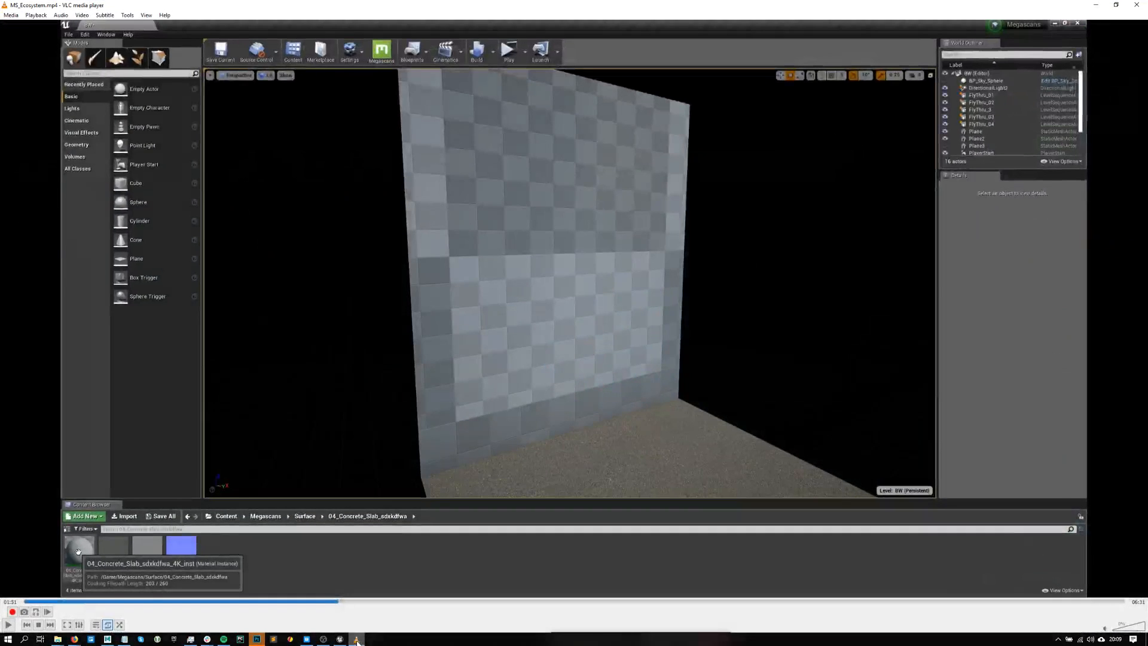
pyautogui.doubleClick(451, 326)
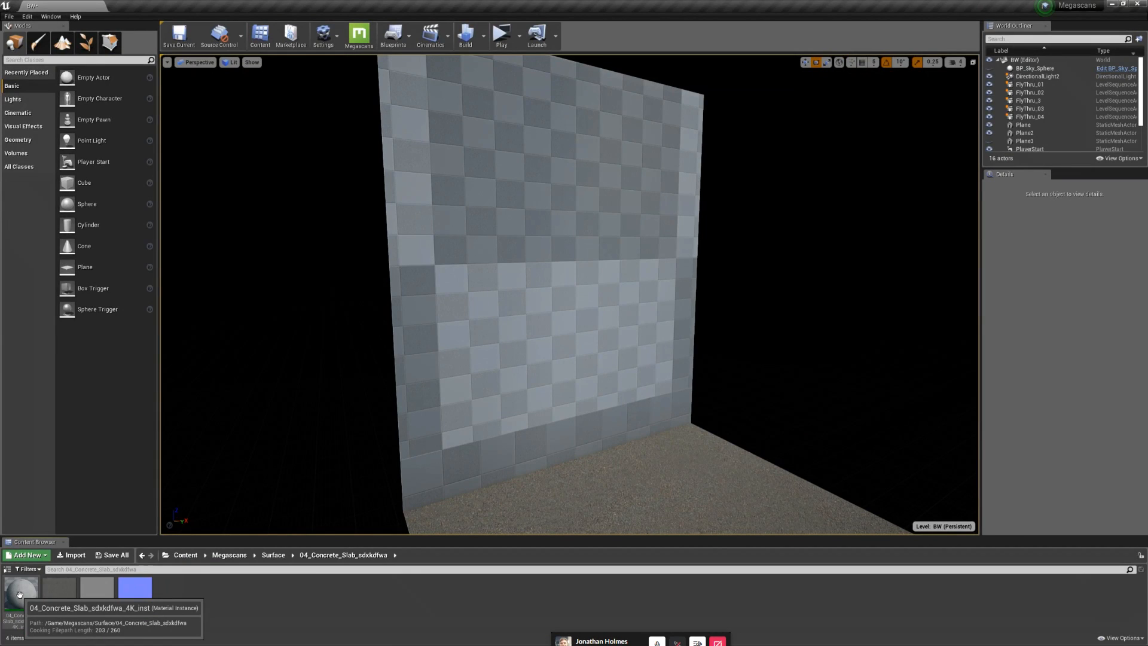
pyautogui.press('space')
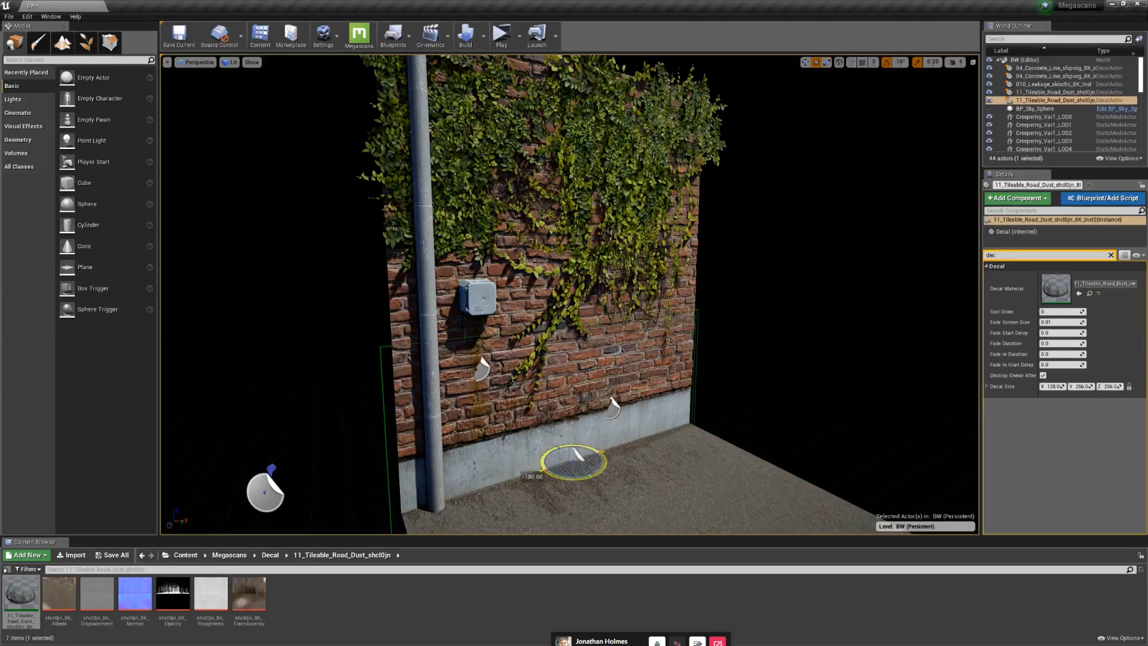
pyautogui.moveTo(575, 460); pyautogui.dragTo(572, 472)
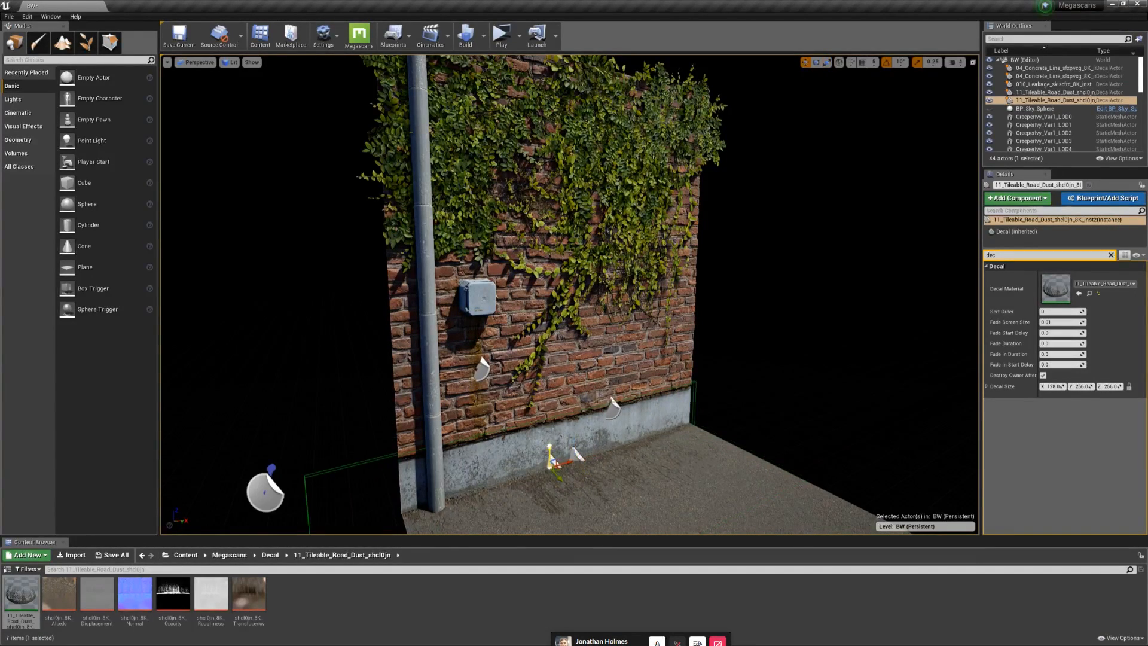
pyautogui.click(777, 378)
pyautogui.press('g')
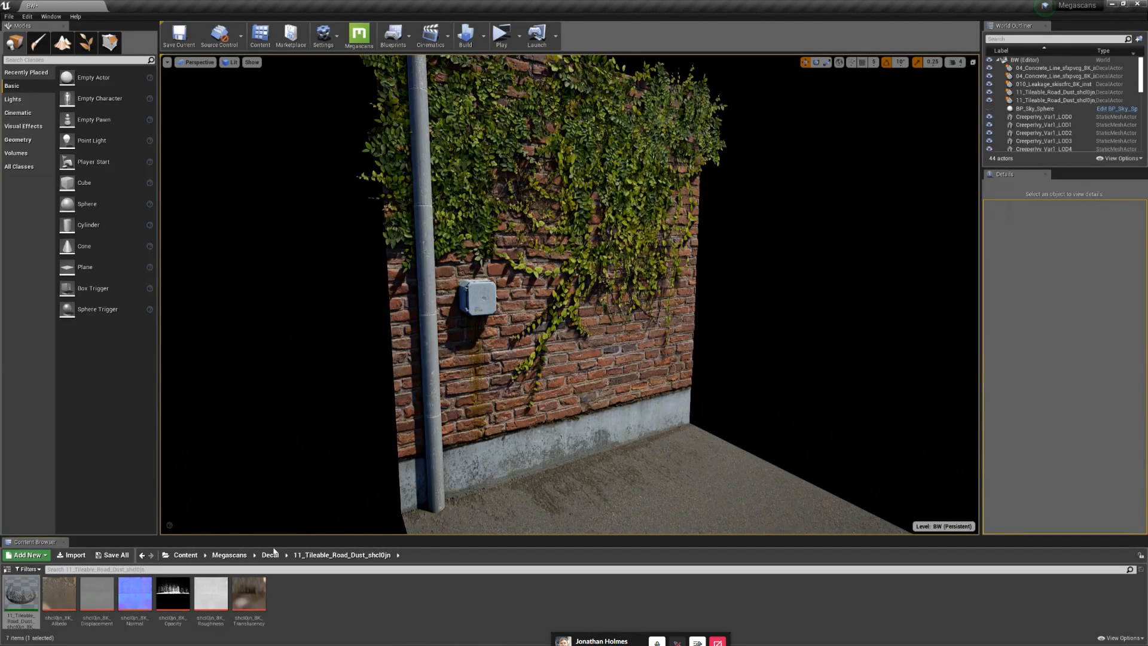
pyautogui.doubleClick(254, 155)
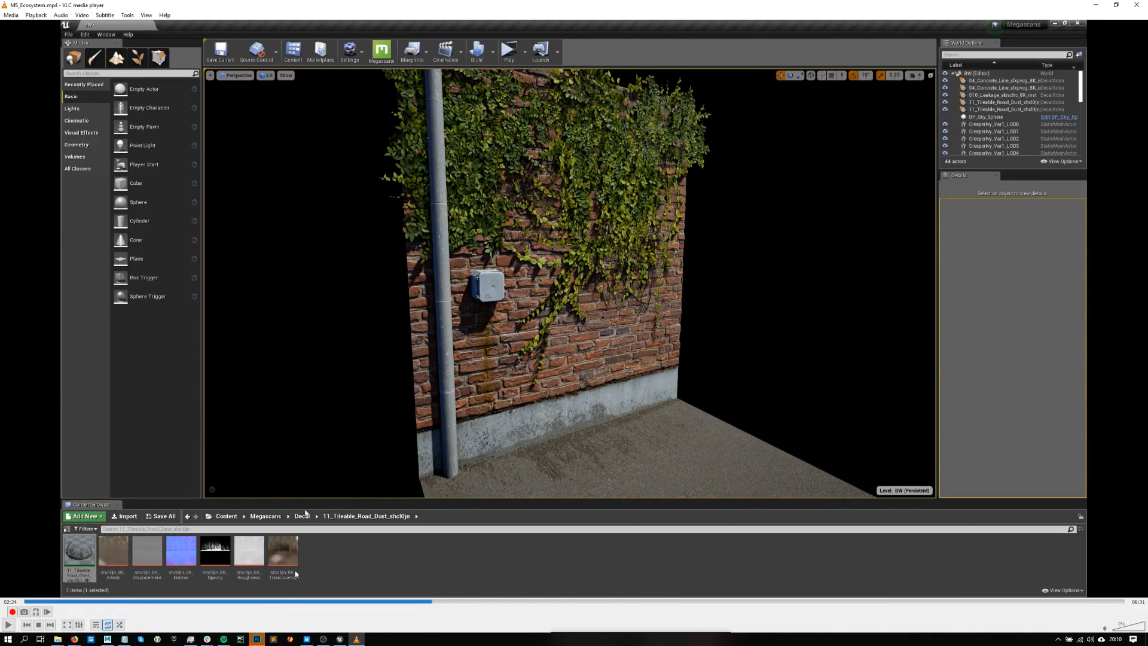
# - Switch to Quixel Bridge, open the Mossy Stump from the downloaded assets and show it in the 3D preview
pyautogui.click(306, 639)
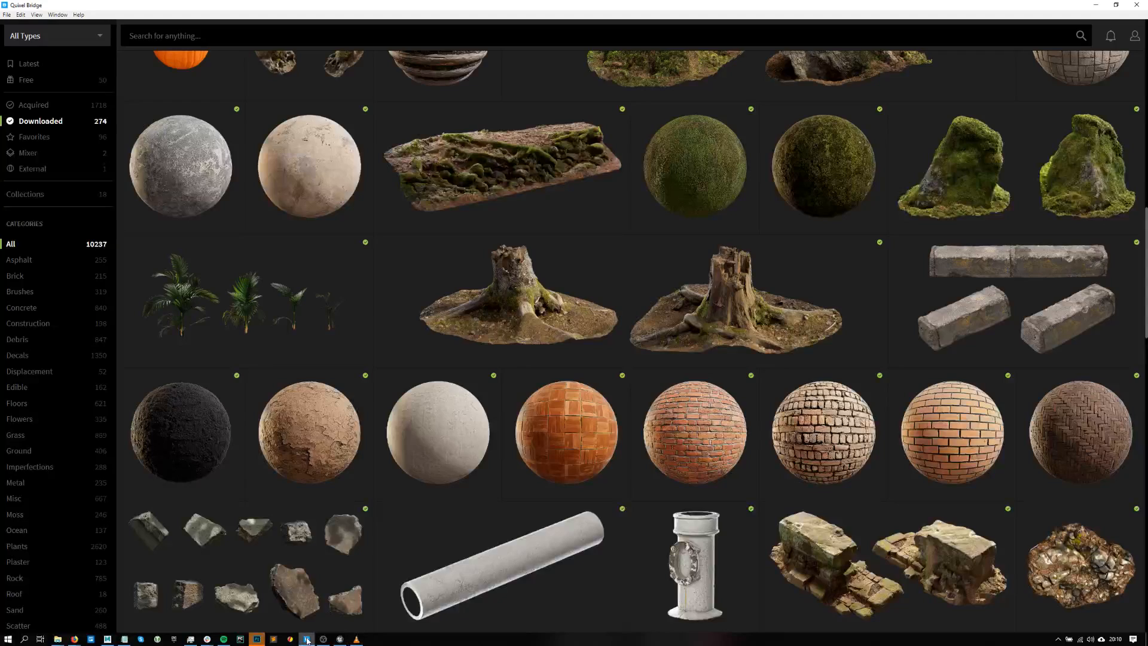
pyautogui.scroll(3, 565, 460)
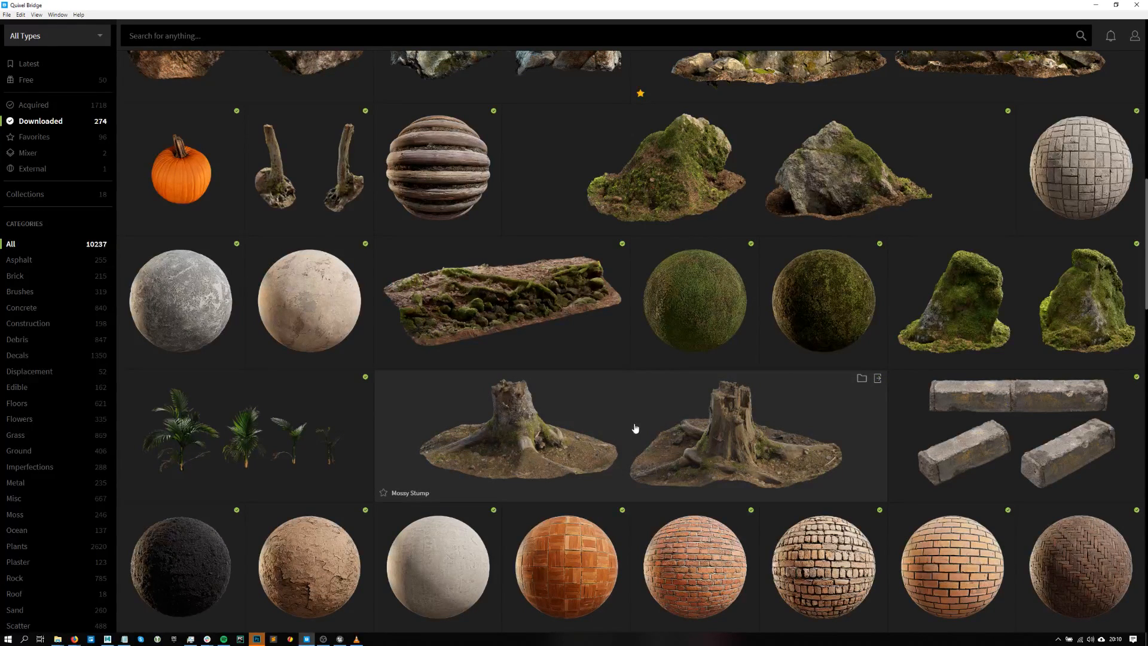
pyautogui.click(668, 367)
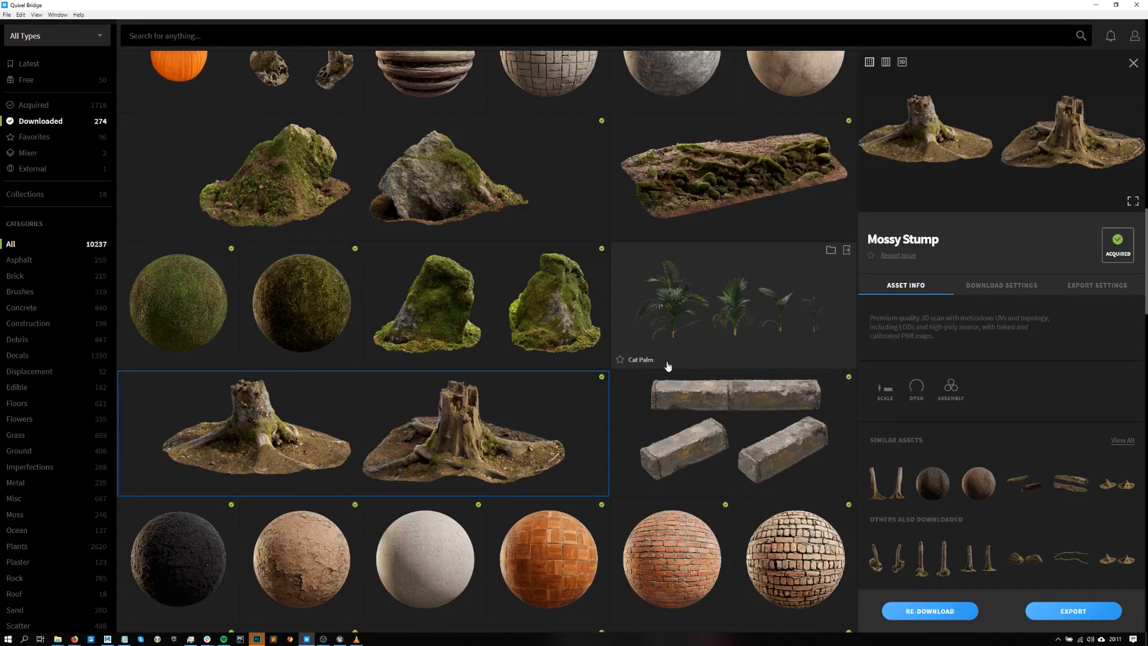
pyautogui.scroll(-5, 741, 288)
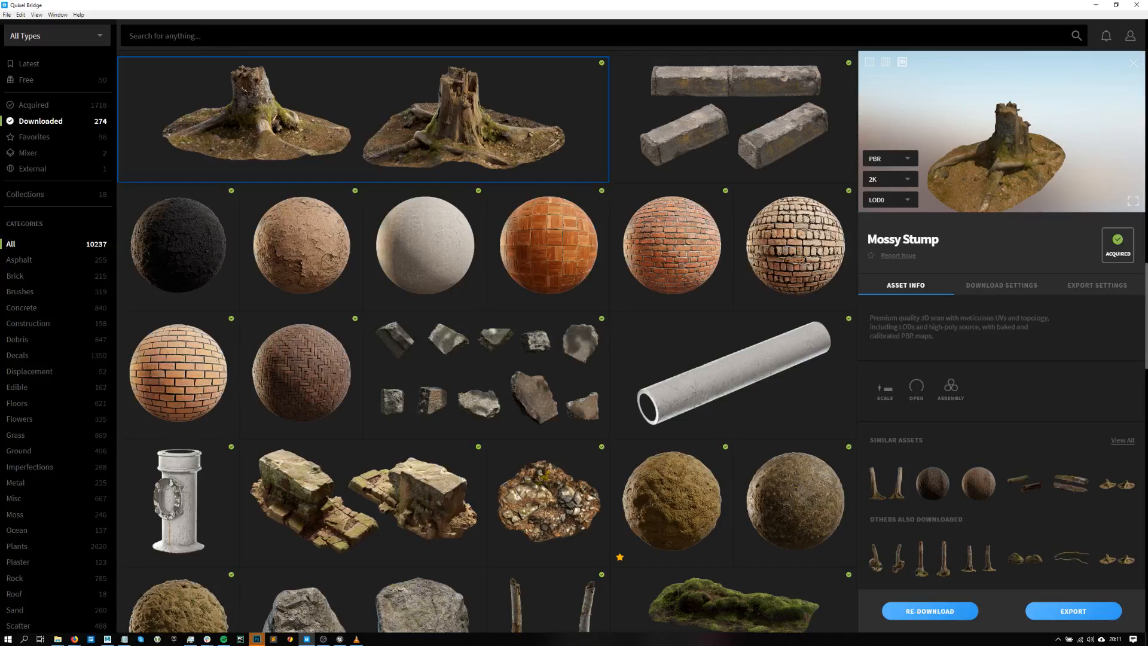
pyautogui.hotkey('alt', 'Tab')
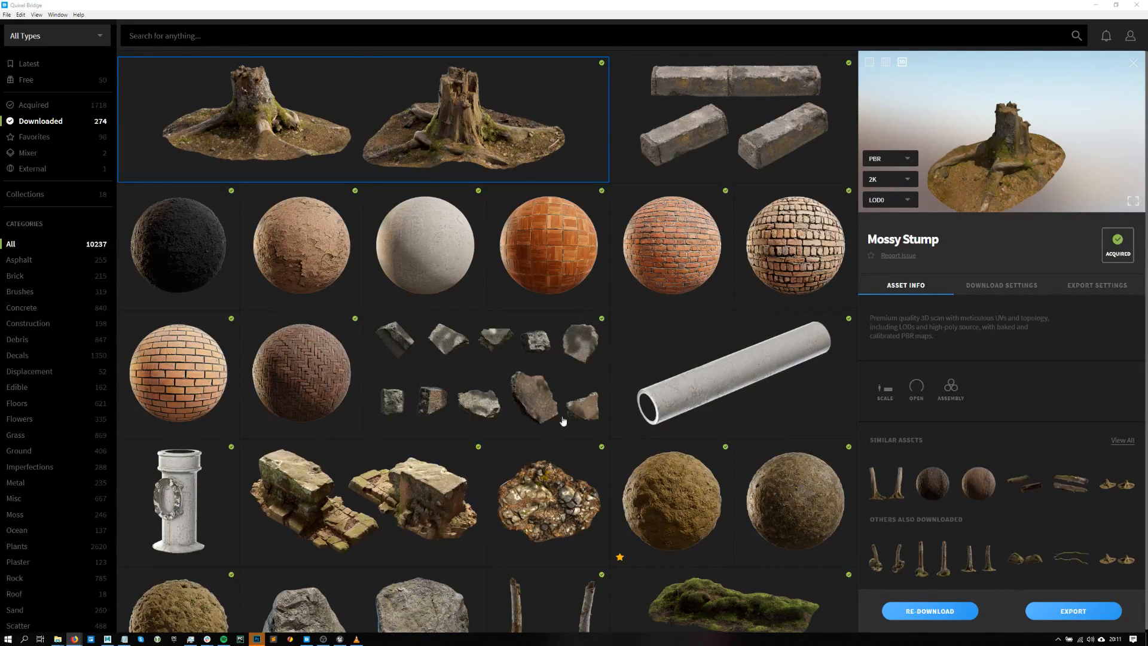
# - Open the Mossy Stump's export settings, change the export target to Houdini and restore it to Unreal Engine
pyautogui.click(1095, 286)
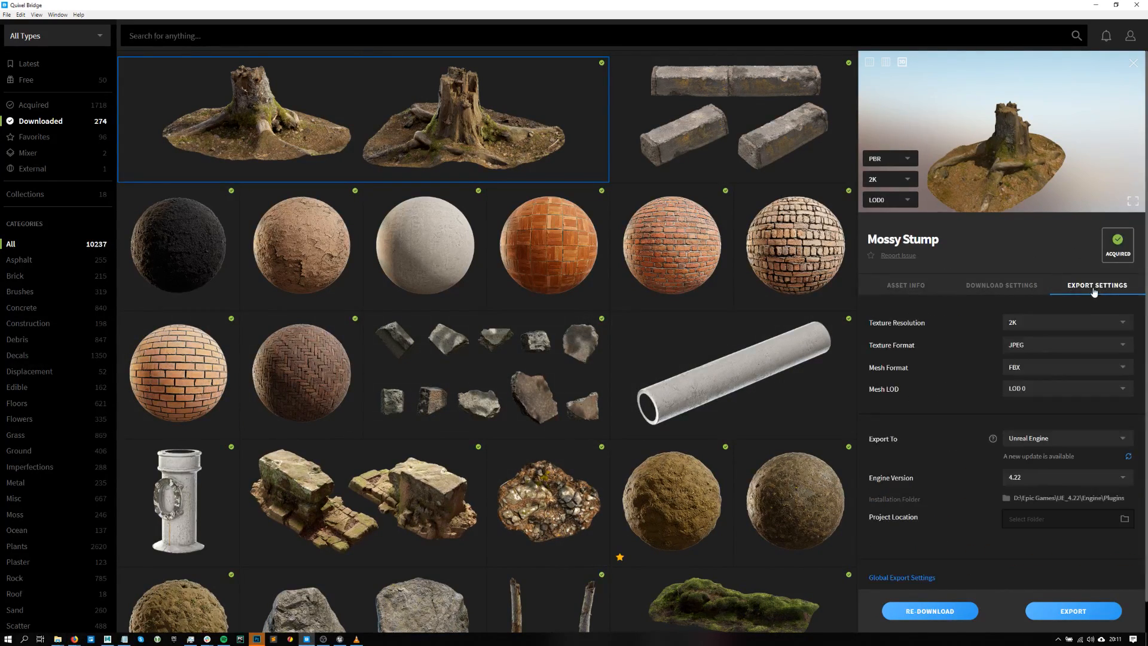
pyautogui.click(1064, 439)
pyautogui.scroll(-3, 1061, 422)
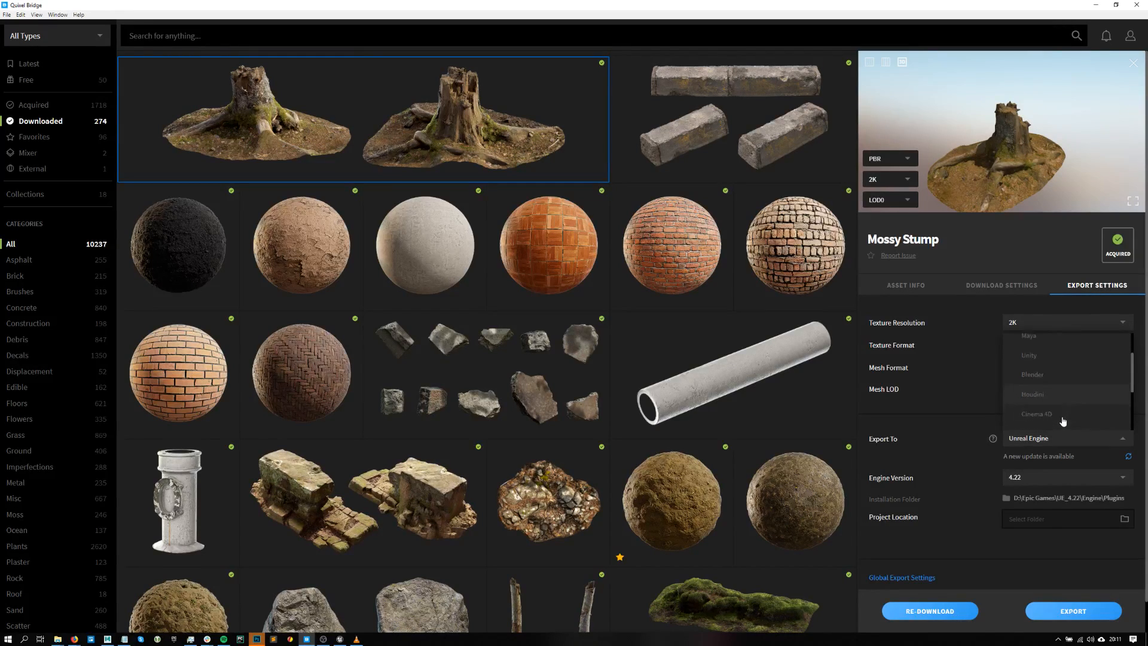
pyautogui.click(1063, 358)
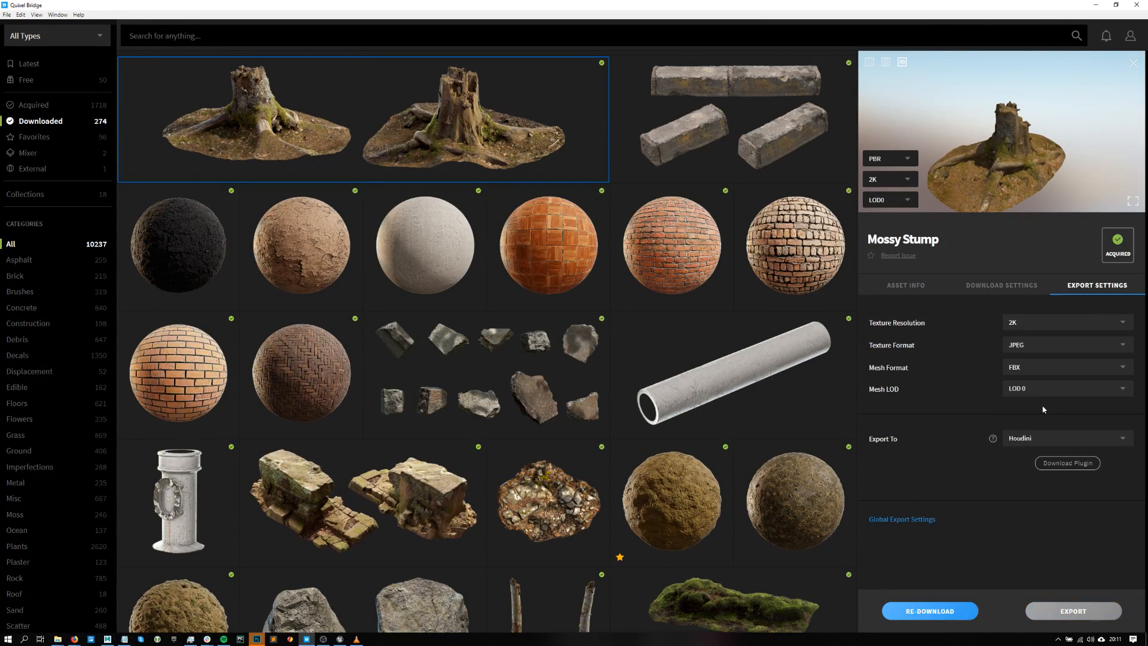
pyautogui.click(1061, 442)
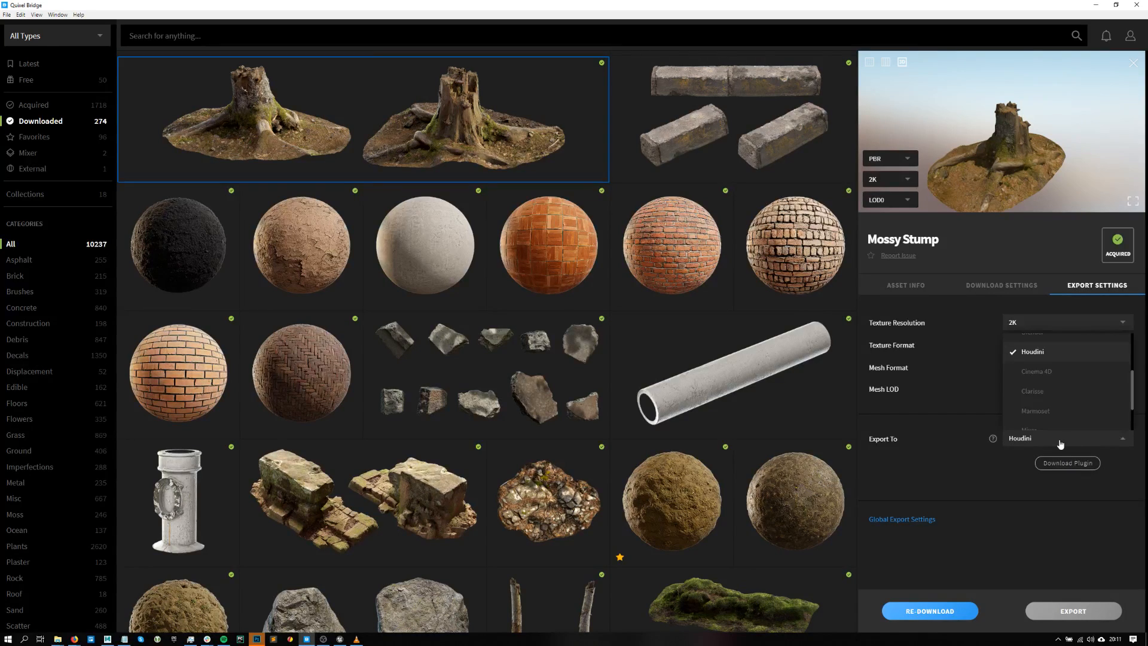
pyautogui.scroll(2, 1076, 353)
pyautogui.click(1070, 347)
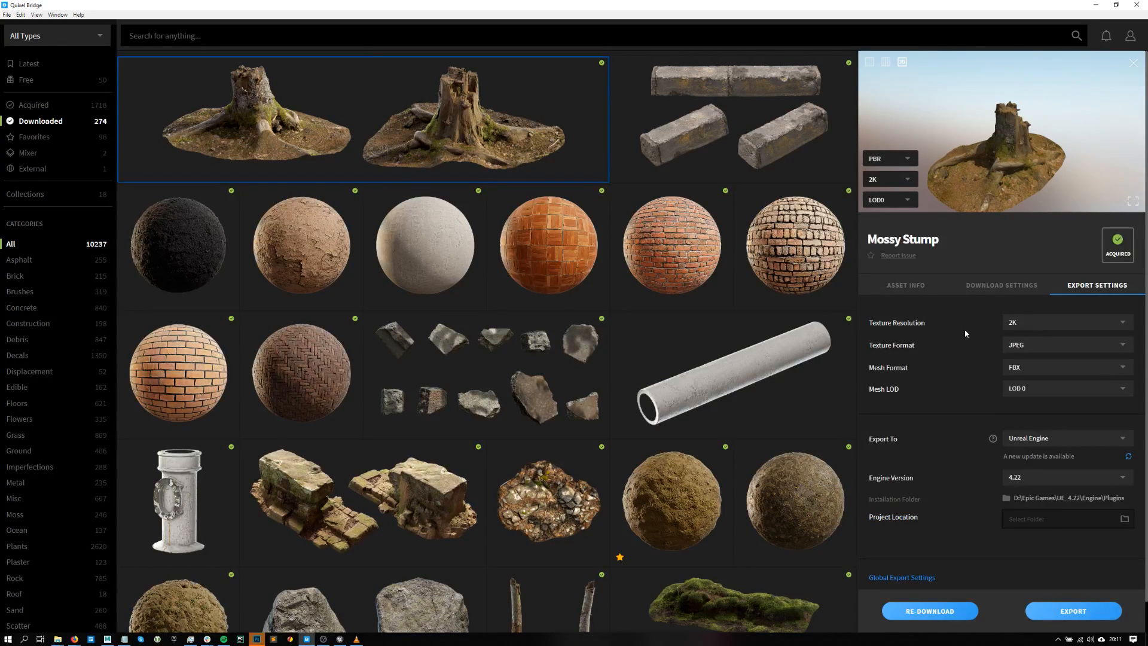
# - Enlarge the Mossy Stump's 3D preview to full screen, examine the model from all sides and check the texture resolution options
pyautogui.click(1132, 200)
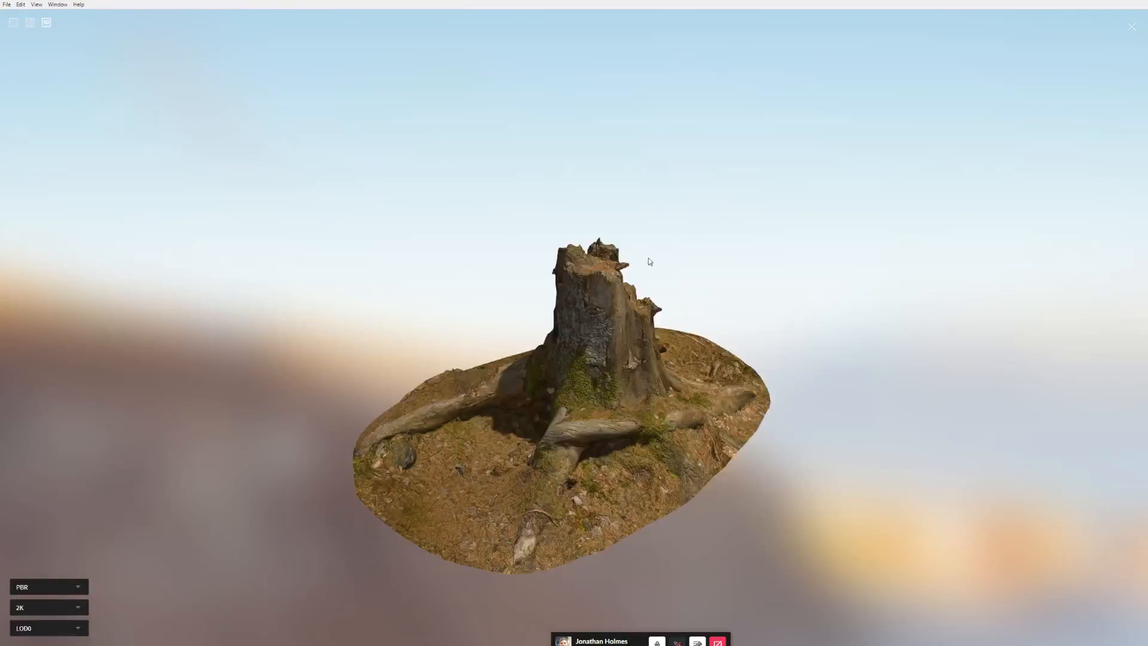
pyautogui.moveTo(618, 353); pyautogui.dragTo(239, 359)
pyautogui.moveTo(672, 335); pyautogui.dragTo(692, 363)
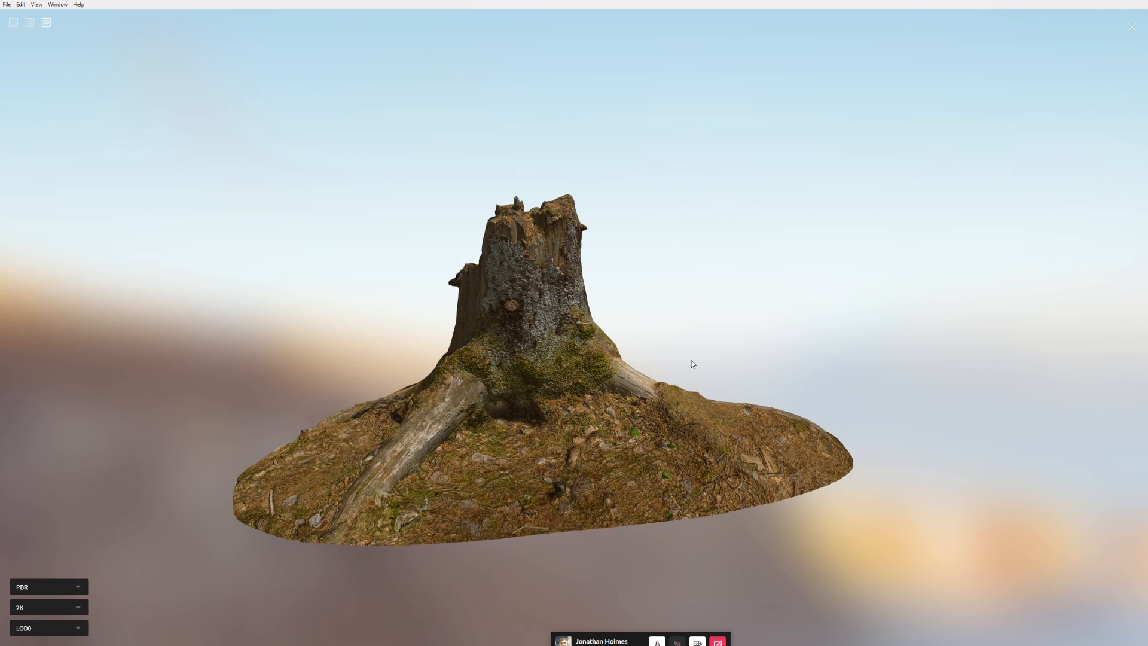
pyautogui.moveTo(691, 364); pyautogui.dragTo(787, 423)
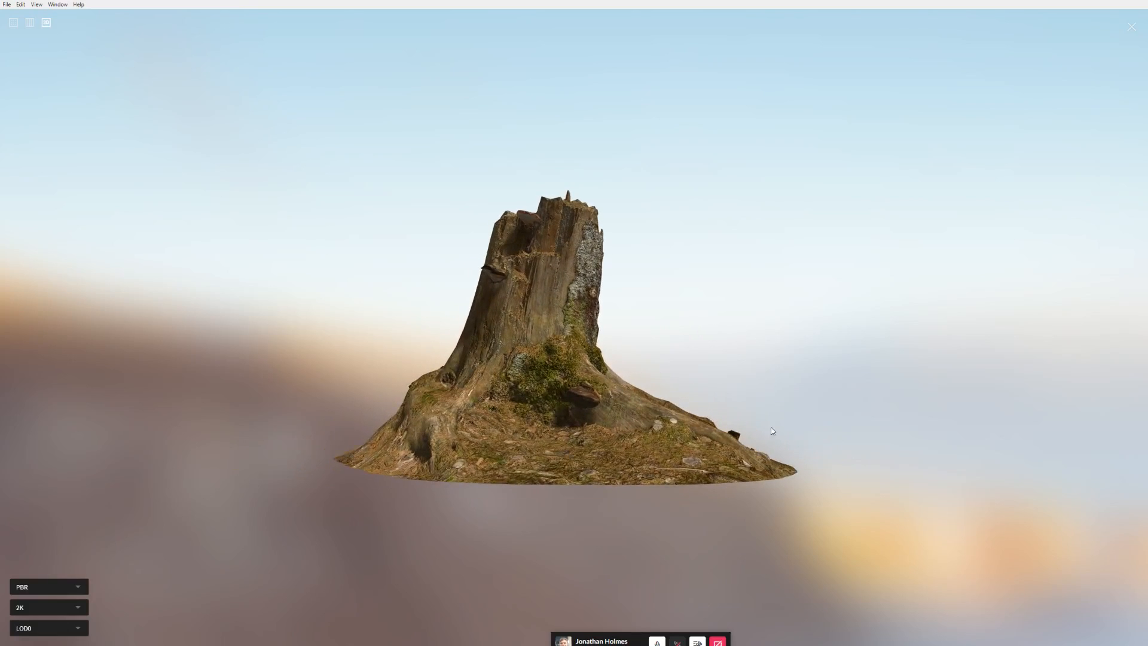
pyautogui.moveTo(640, 465); pyautogui.dragTo(617, 461)
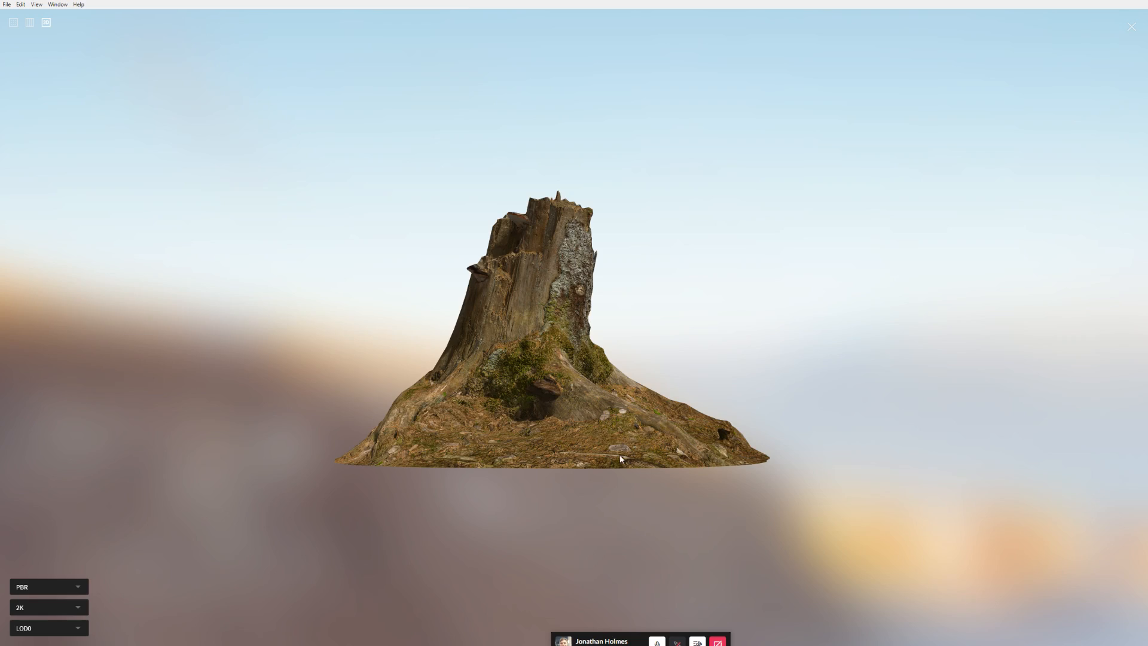
pyautogui.moveTo(952, 427); pyautogui.dragTo(478, 394)
pyautogui.scroll(2, 617, 382)
pyautogui.click(79, 606)
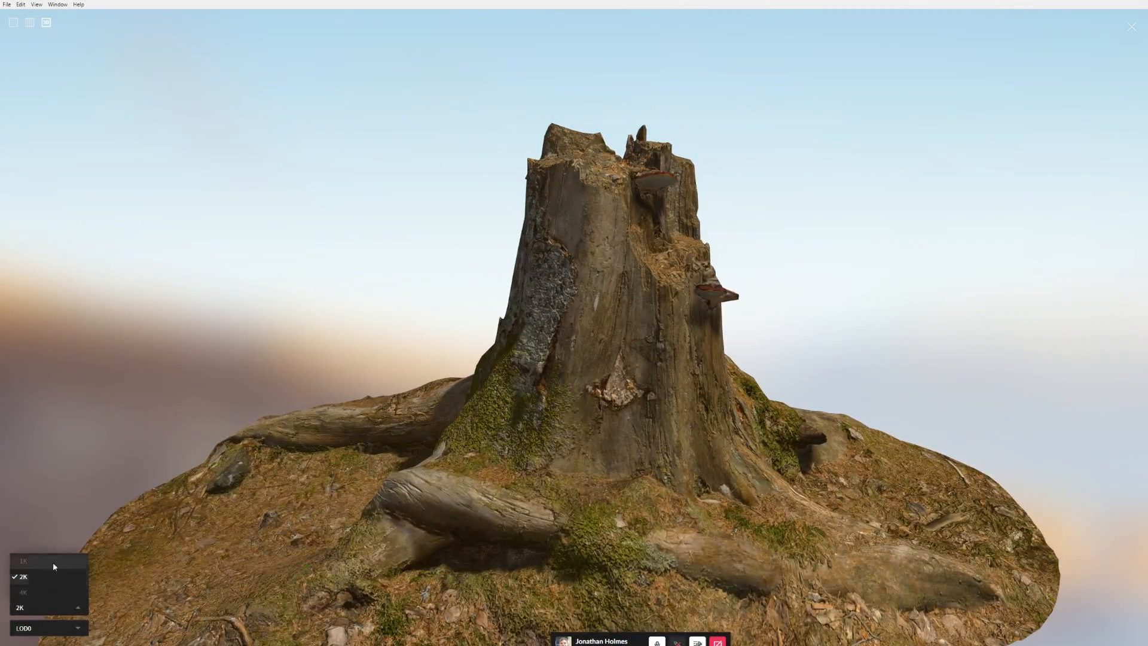
pyautogui.click(144, 526)
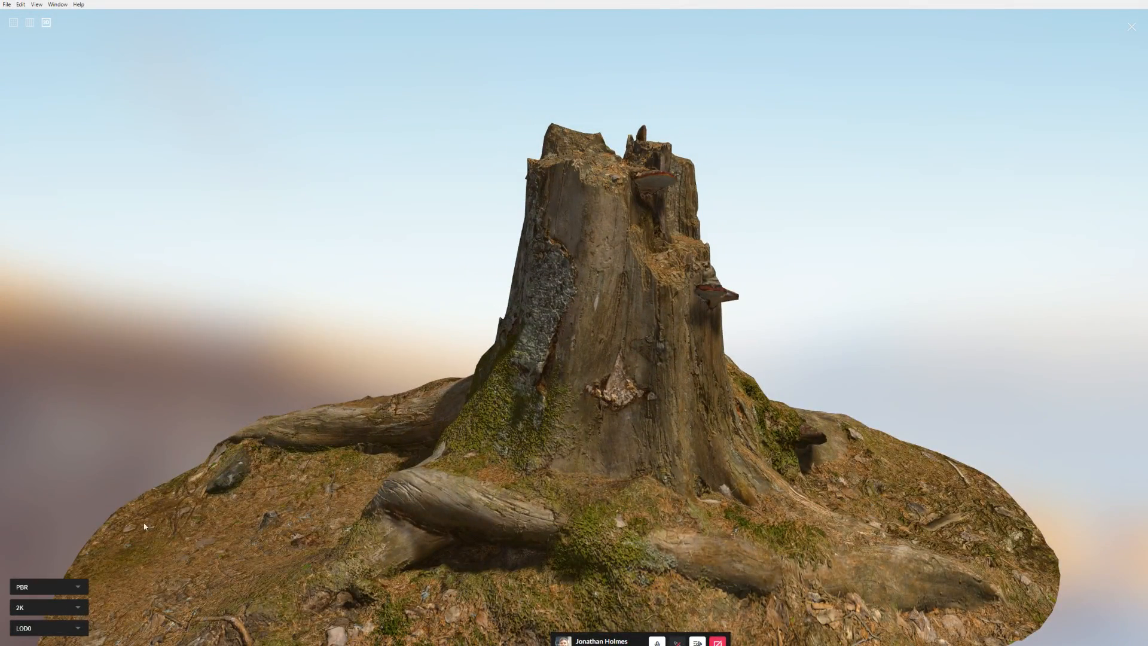
# - Set the stump preview's level of detail to LOD5 and examine the simplified model
pyautogui.click(60, 637)
pyautogui.click(85, 595)
pyautogui.moveTo(543, 302); pyautogui.dragTo(533, 325)
pyautogui.scroll(-4, 531, 326)
pyautogui.moveTo(322, 332); pyautogui.dragTo(459, 339)
# - Display the stump as Wireframe, inspect its polygons and leave the full-screen preview
pyautogui.click(56, 585)
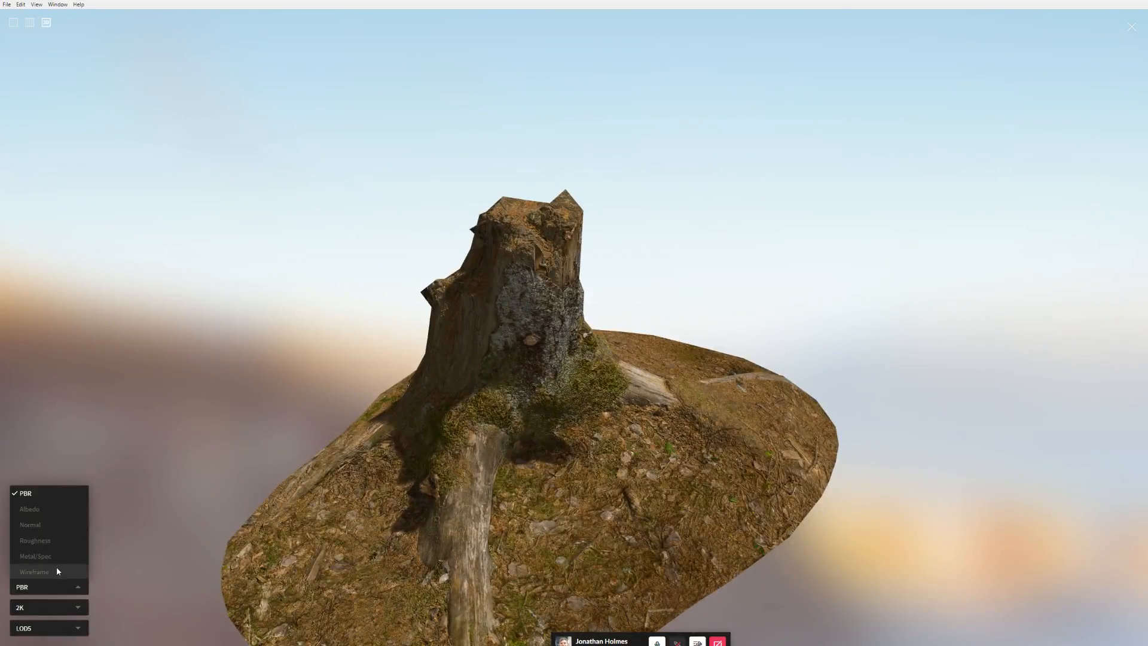
pyautogui.click(57, 569)
pyautogui.moveTo(285, 364); pyautogui.dragTo(505, 383)
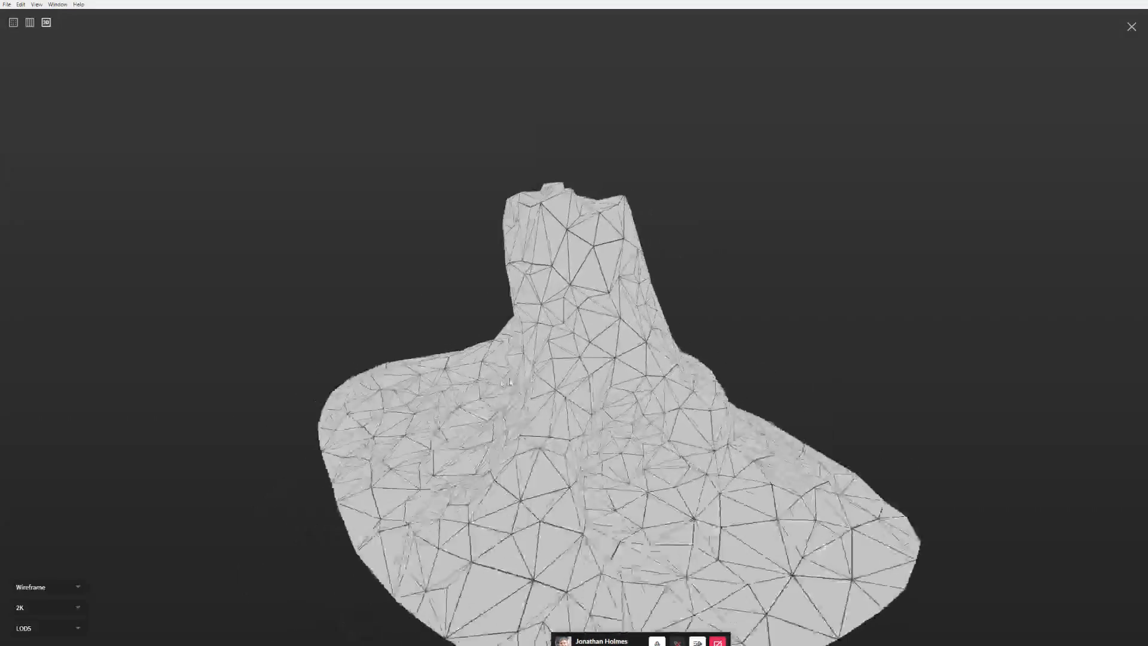
pyautogui.click(1130, 26)
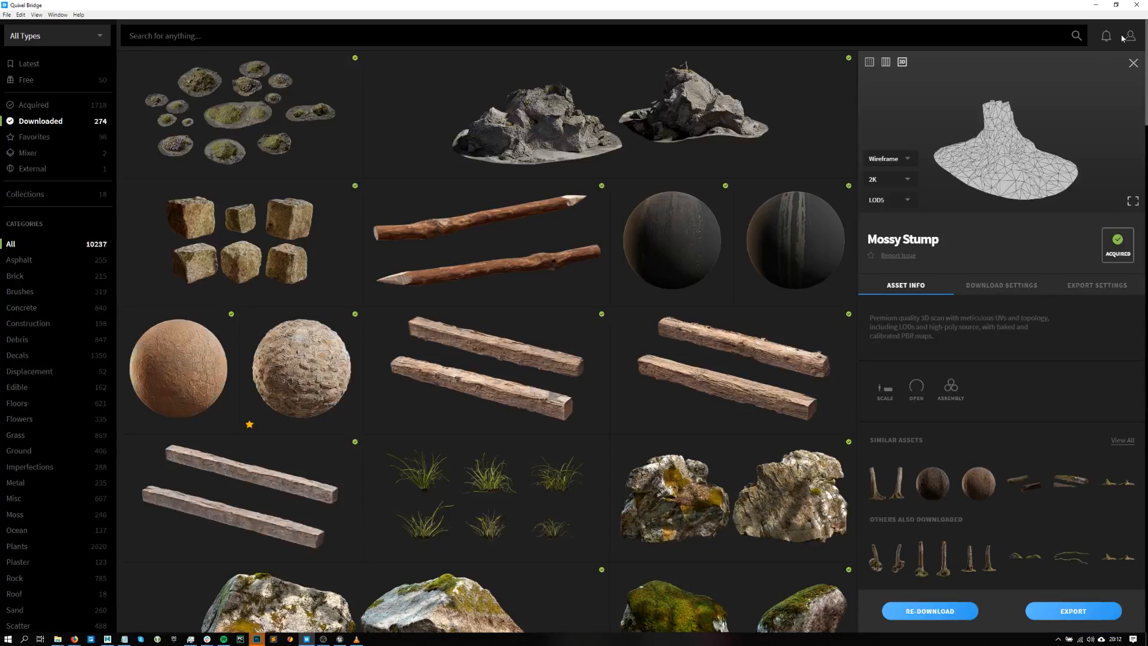
# - Examine the stump's wireframe up close in the small preview and look through the downloaded asset library
pyautogui.scroll(3, 1019, 160)
pyautogui.moveTo(1022, 153); pyautogui.dragTo(1046, 142)
pyautogui.scroll(2, 1046, 142)
pyautogui.scroll(2, 1043, 139)
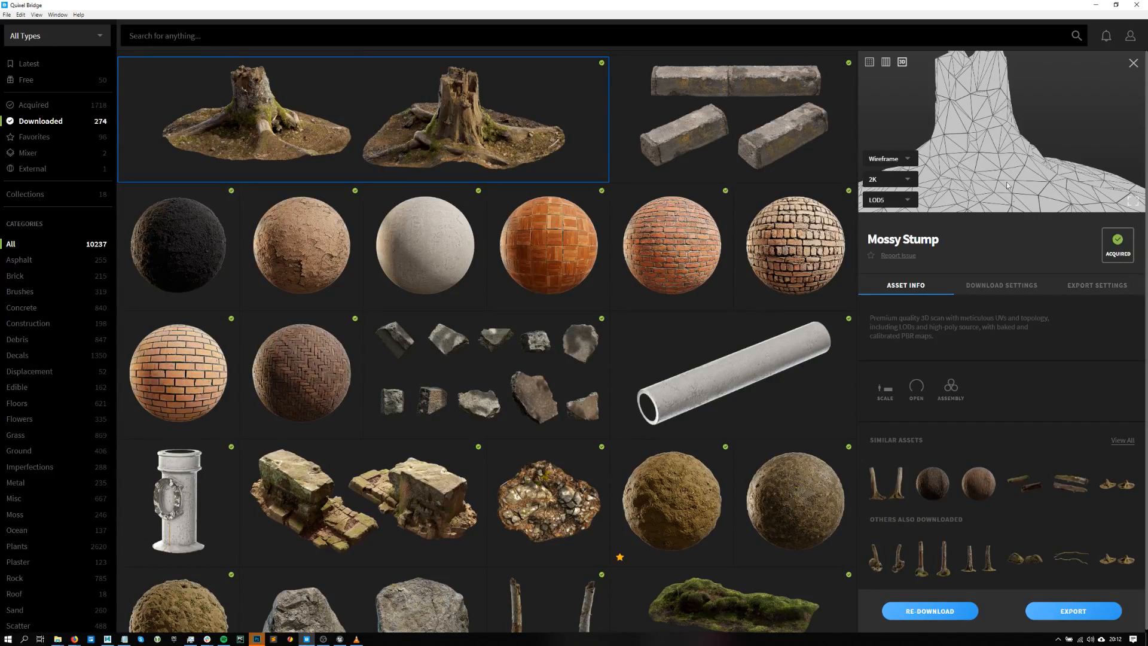
pyautogui.scroll(-5, 728, 379)
pyautogui.scroll(-2, 728, 379)
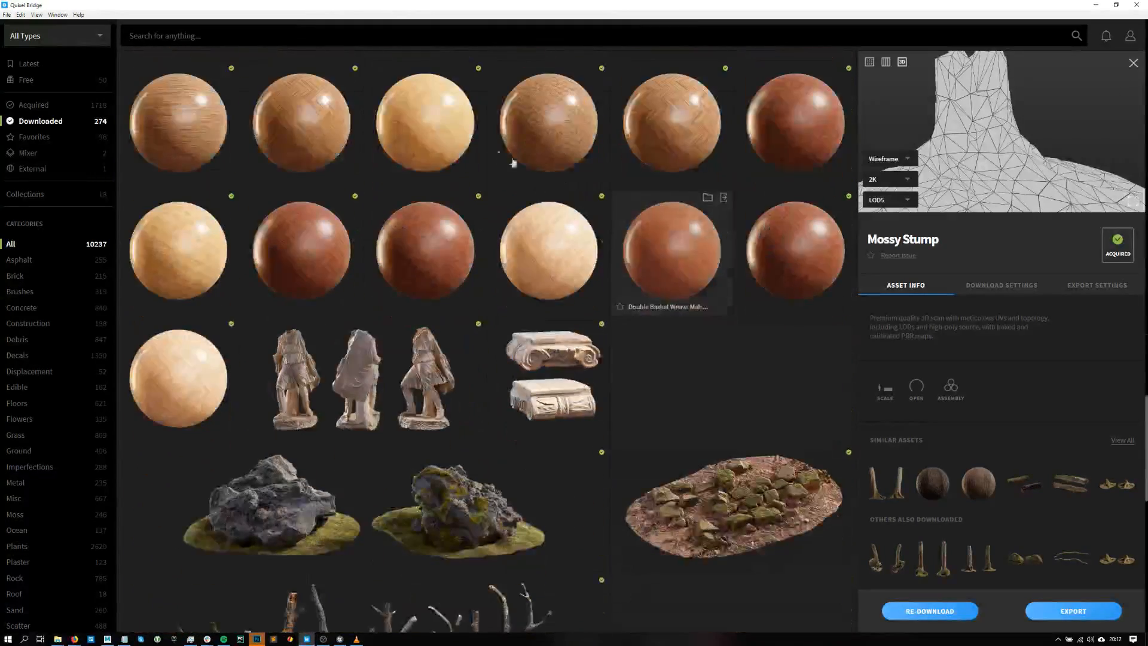
pyautogui.scroll(7, 371, 123)
pyautogui.scroll(-10, 251, 192)
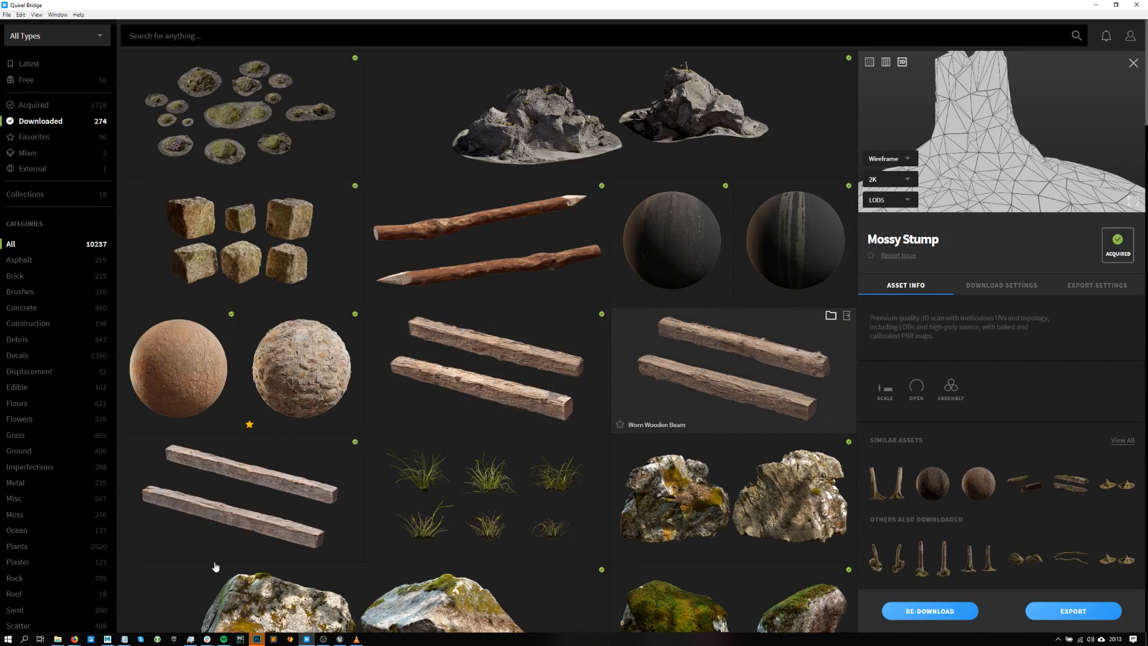
# - Switch to Maya and import the wooden beam mesh tgnhcaafa_LOD0 from the 3d_man made_tgnhcaafa folder into the scene
pyautogui.click(108, 638)
pyautogui.click(58, 638)
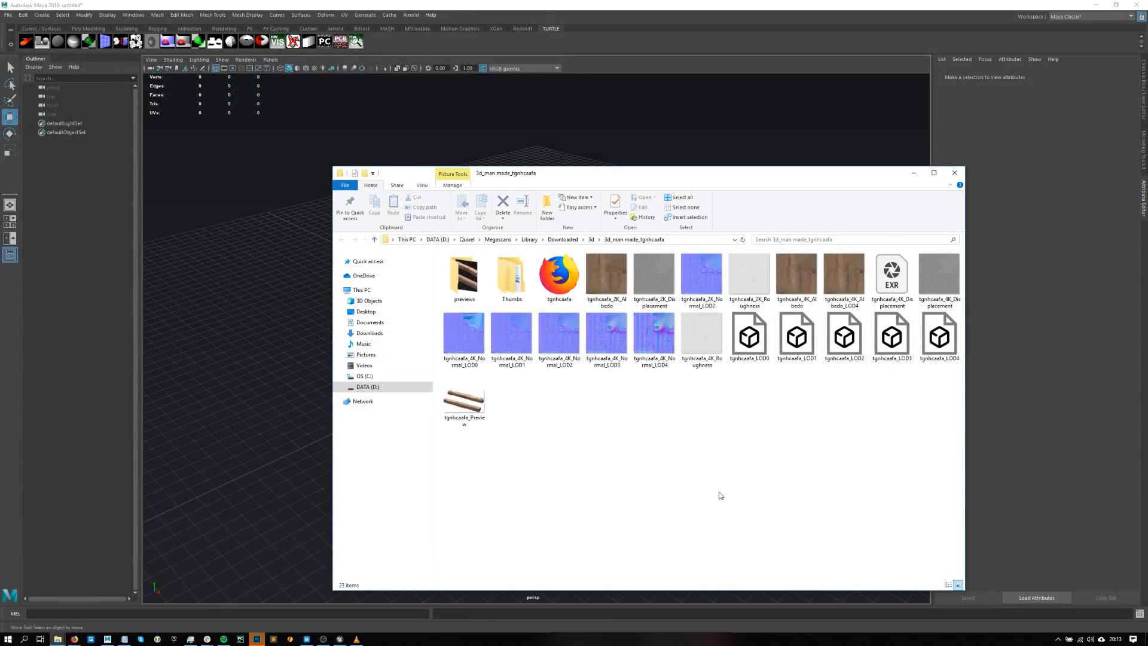
pyautogui.moveTo(749, 336); pyautogui.dragTo(310, 320)
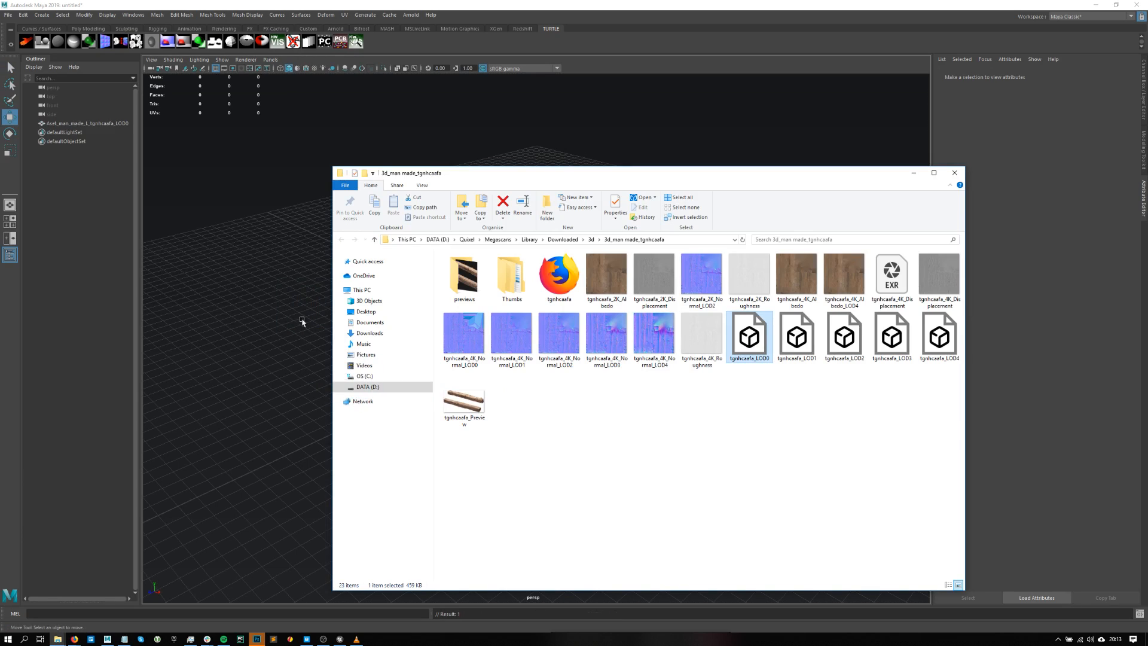
pyautogui.keyDown('alt'); pyautogui.moveTo(395, 331); pyautogui.dragTo(627, 245); pyautogui.keyUp('alt')
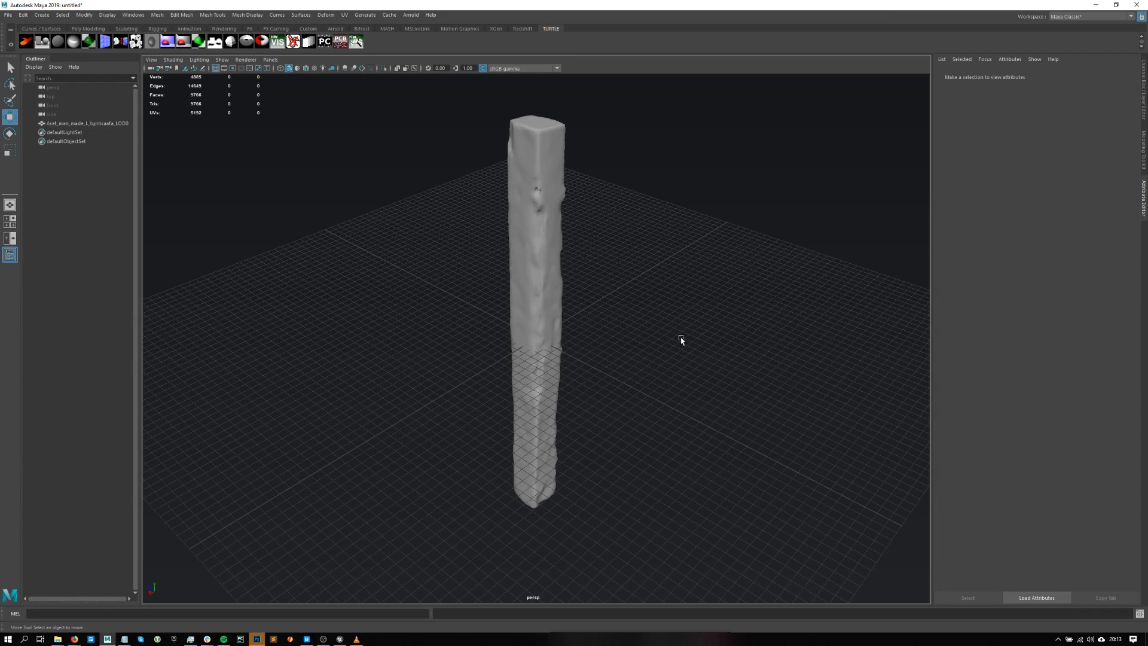
# - Move the wooden beam's pivot to its base and raise the beam onto the ground grid
pyautogui.moveTo(675, 286); pyautogui.dragTo(442, 337)
pyautogui.keyDown('alt'); pyautogui.moveTo(634, 301); pyautogui.dragTo(562, 352); pyautogui.keyUp('alt')
pyautogui.press('d')
pyautogui.moveTo(537, 305); pyautogui.dragTo(647, 332)
pyautogui.press('d')
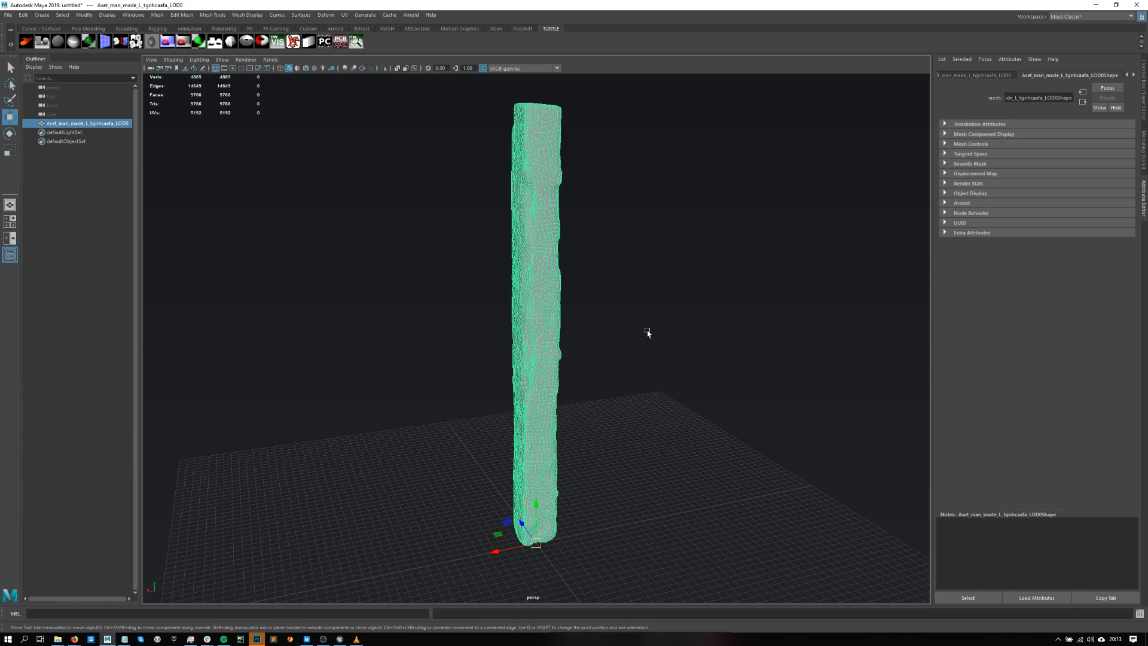
pyautogui.keyDown('alt'); pyautogui.moveTo(438, 167); pyautogui.dragTo(480, 175); pyautogui.keyUp('alt')
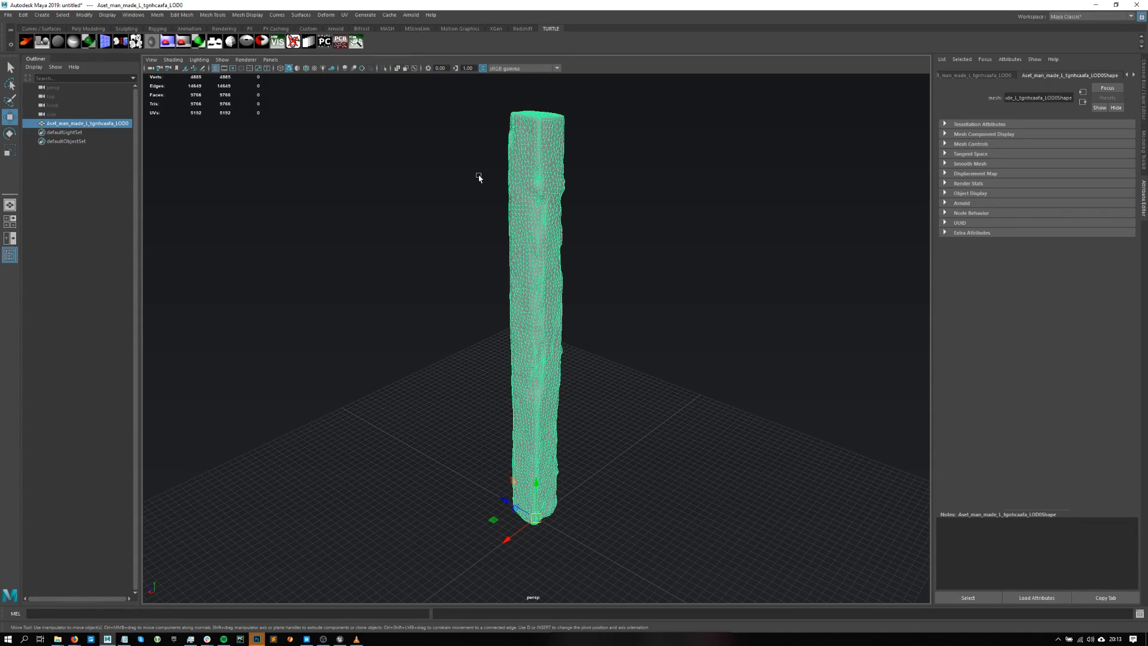
pyautogui.keyDown('alt'); pyautogui.moveTo(375, 267); pyautogui.dragTo(575, 294); pyautogui.keyUp('alt')
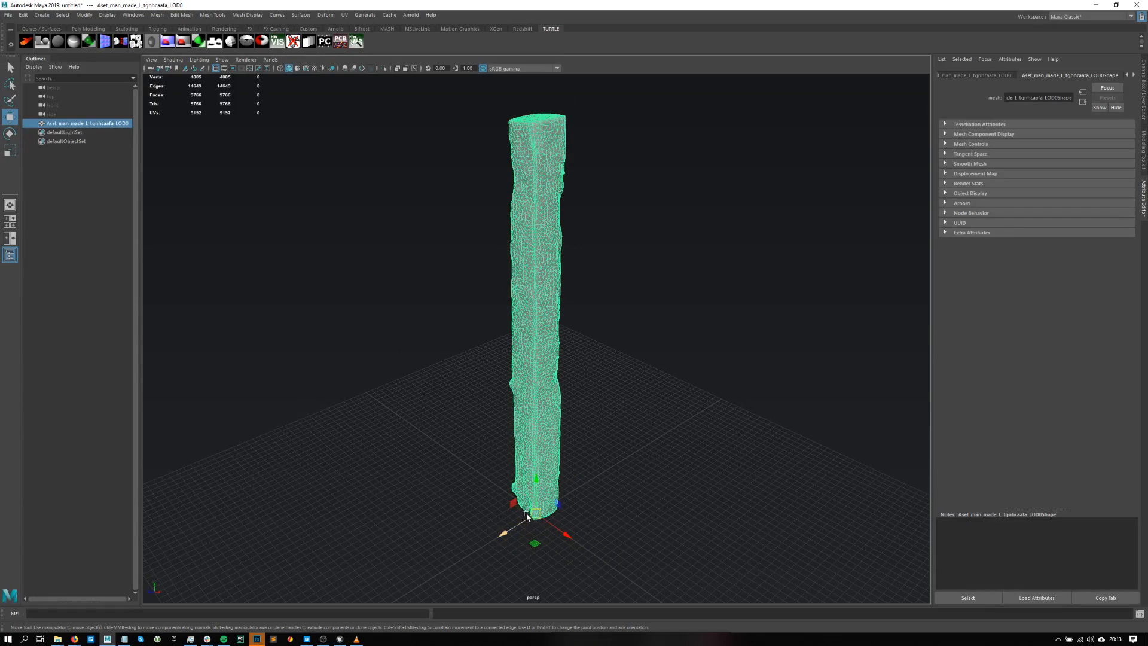
# - Apply a nonlinear Bend deformer to the beam and show its channel values
pyautogui.click(326, 15)
pyautogui.moveTo(383, 150)
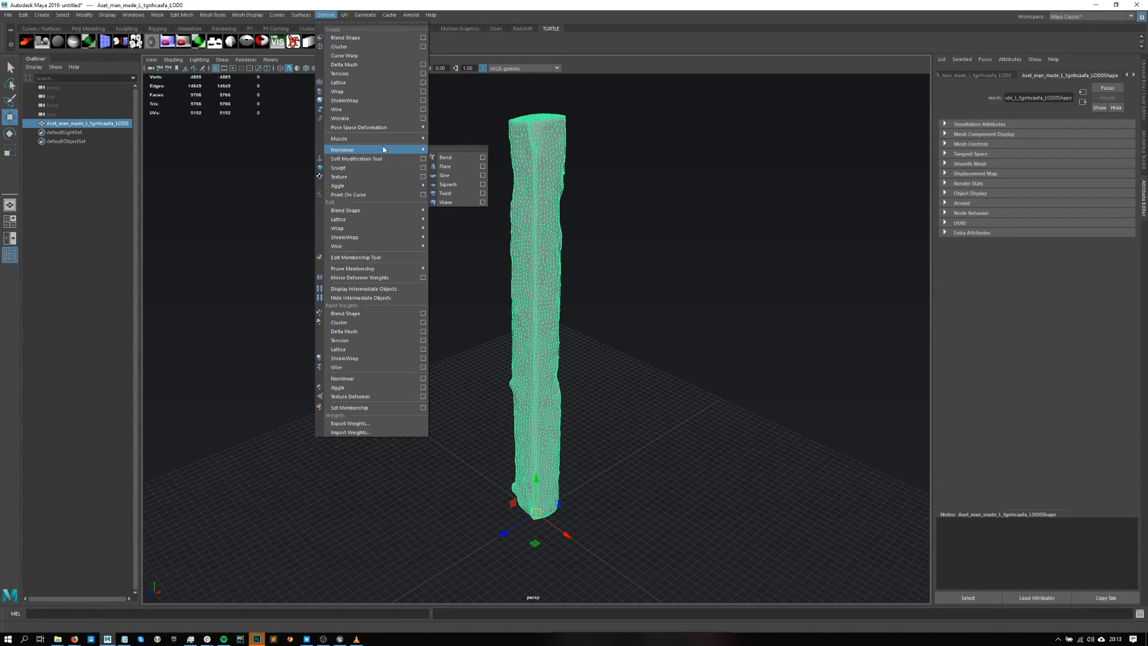
pyautogui.click(445, 157)
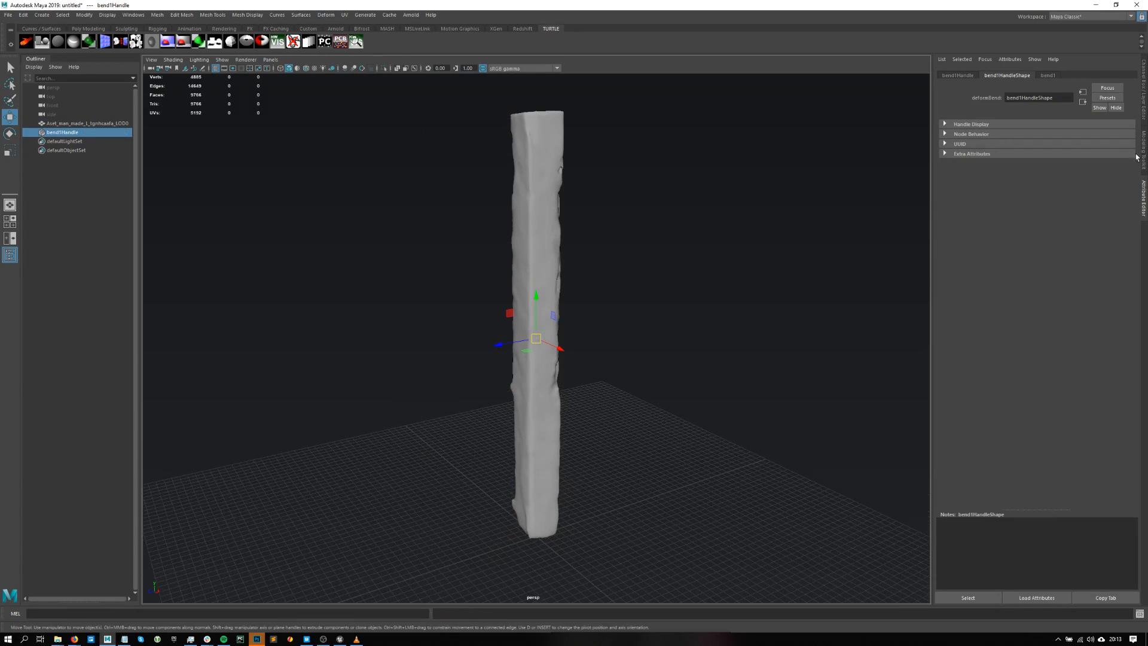
pyautogui.click(1144, 88)
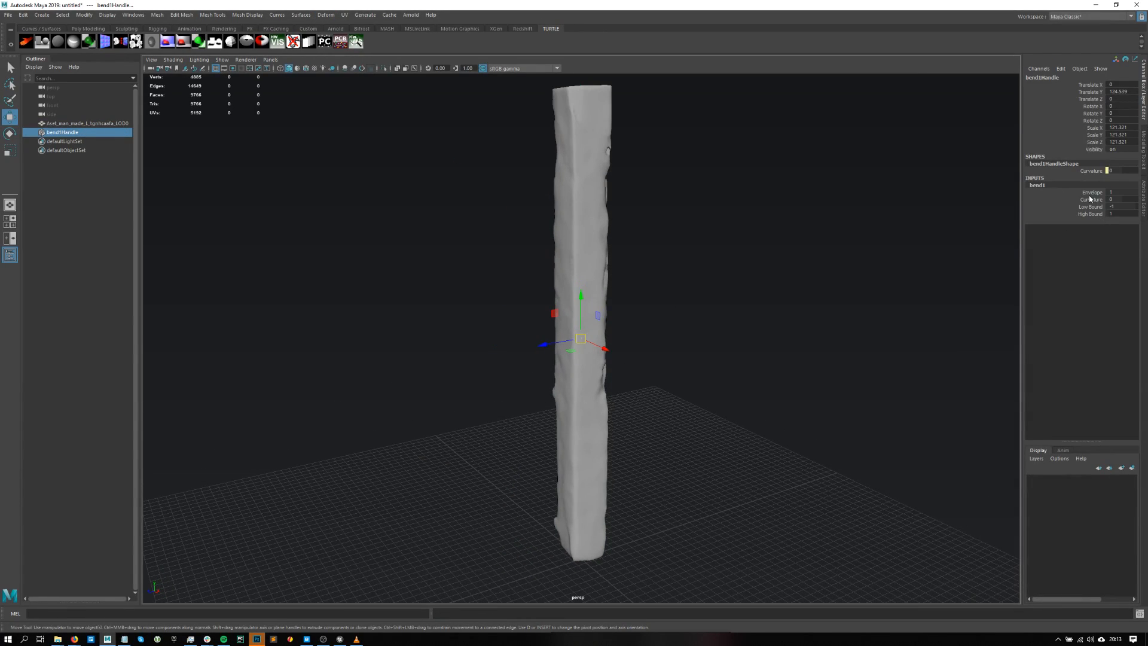
# - Bend the beam with a curvature of about 40 and adjust the deformer's high bound
pyautogui.click(1090, 214)
pyautogui.click(1091, 199)
pyautogui.moveTo(687, 251); pyautogui.dragTo(757, 281, button='middle')
pyautogui.hotkey('ctrl', 'z')
pyautogui.click(1090, 213)
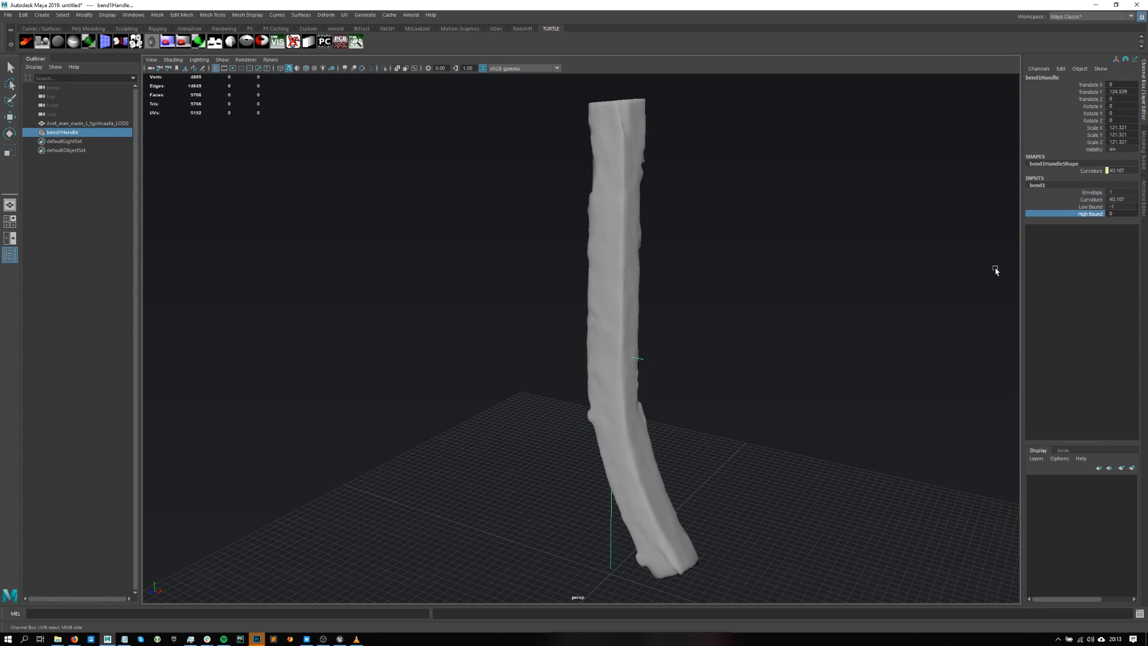
pyautogui.moveTo(663, 297); pyautogui.dragTo(747, 298, button='middle')
# - Adjust the Bend deformer's low bound and its curvature so that the beam's upper part arches over
pyautogui.click(1090, 206)
pyautogui.moveTo(938, 277); pyautogui.dragTo(966, 293, button='middle')
pyautogui.keyDown('alt'); pyautogui.moveTo(969, 297); pyautogui.dragTo(1137, 184, button='right'); pyautogui.keyUp('alt')
pyautogui.click(1089, 199)
pyautogui.moveTo(747, 335); pyautogui.dragTo(797, 264, button='middle')
pyautogui.press('w')
pyautogui.press('f')
# - Frame the bent beam and examine its curved surface from several angles and up close
pyautogui.click(569, 544)
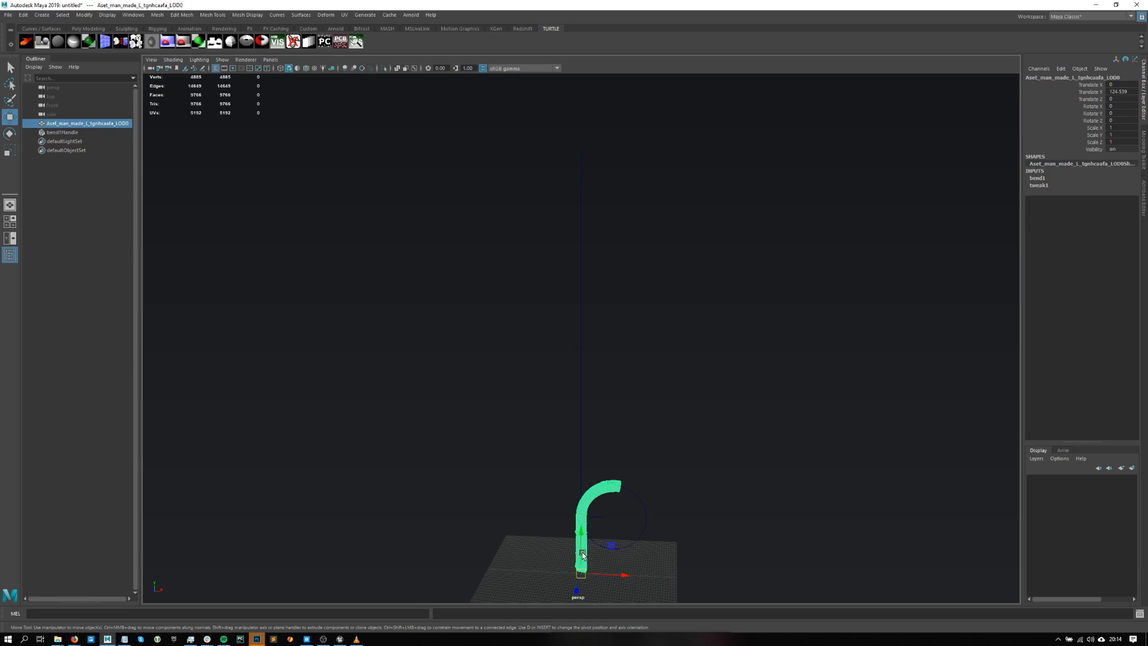
pyautogui.press('f')
pyautogui.keyDown('alt'); pyautogui.moveTo(715, 379); pyautogui.dragTo(603, 439); pyautogui.keyUp('alt')
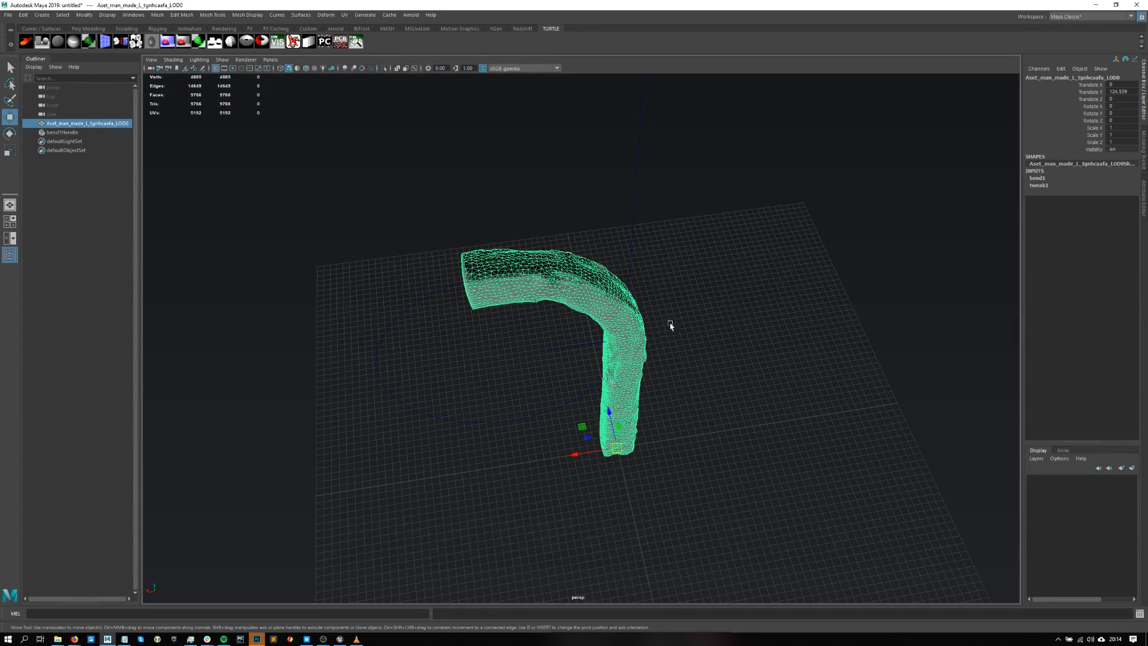
pyautogui.scroll(5, 735, 348)
pyautogui.click(753, 353)
pyautogui.scroll(3, 753, 354)
pyautogui.keyDown('alt'); pyautogui.moveTo(753, 353); pyautogui.dragTo(510, 218); pyautogui.keyUp('alt')
pyautogui.scroll(3, 719, 358)
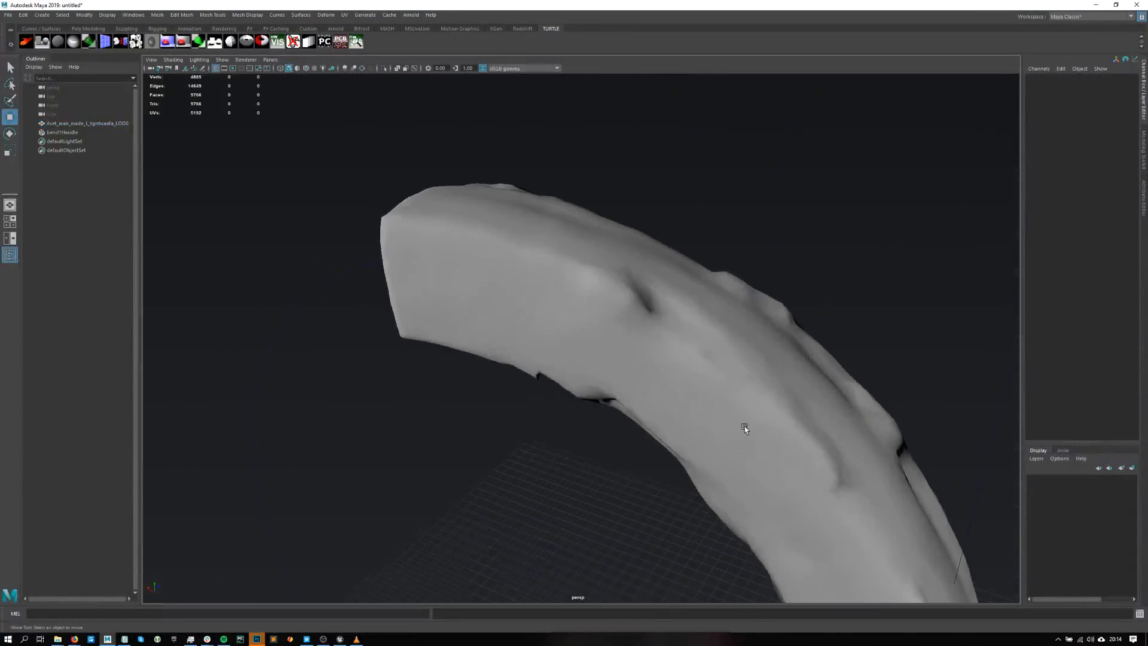
# - Set the bent beam's normals to face, soften its edges and deselect it
pyautogui.click(510, 206)
pyautogui.click(242, 16)
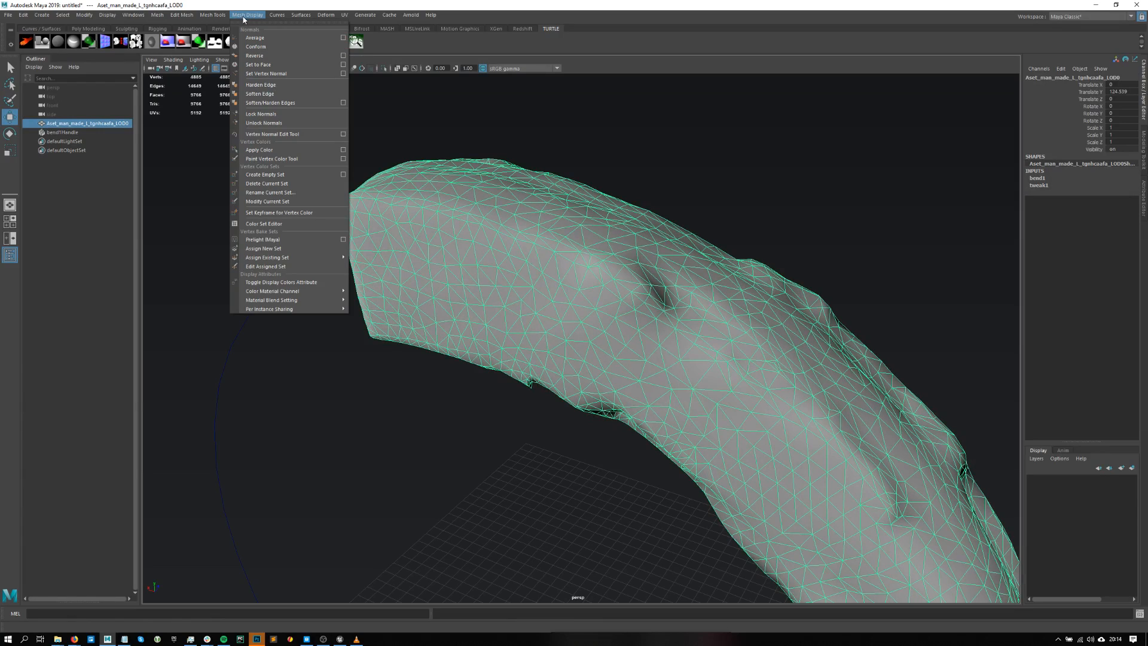
pyautogui.click(278, 65)
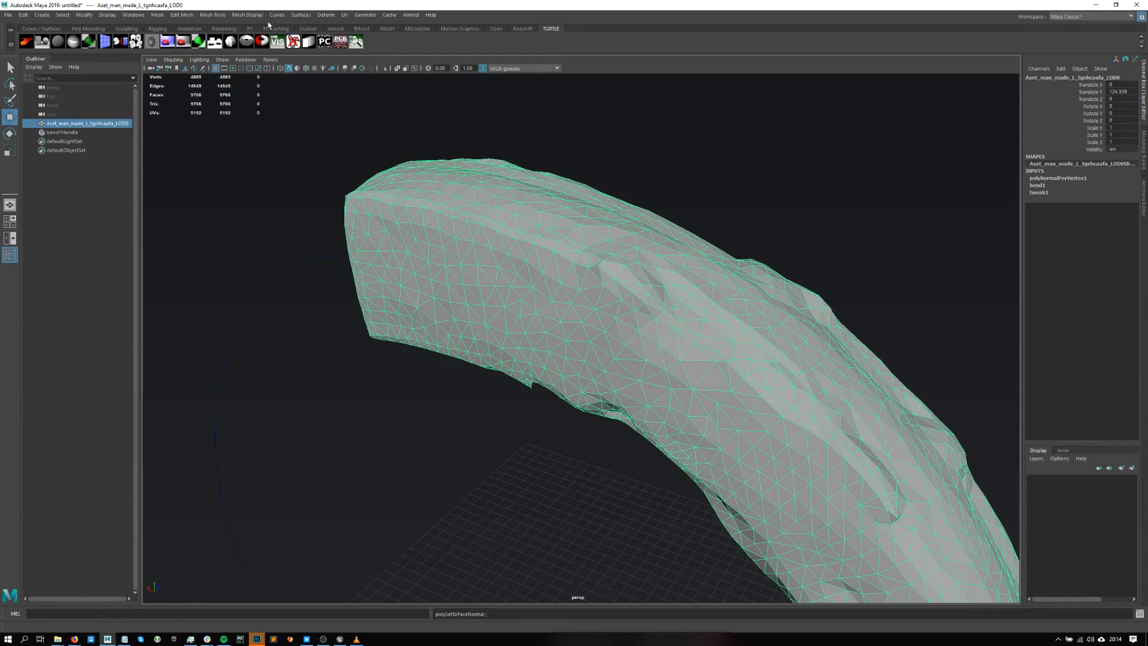
pyautogui.click(256, 17)
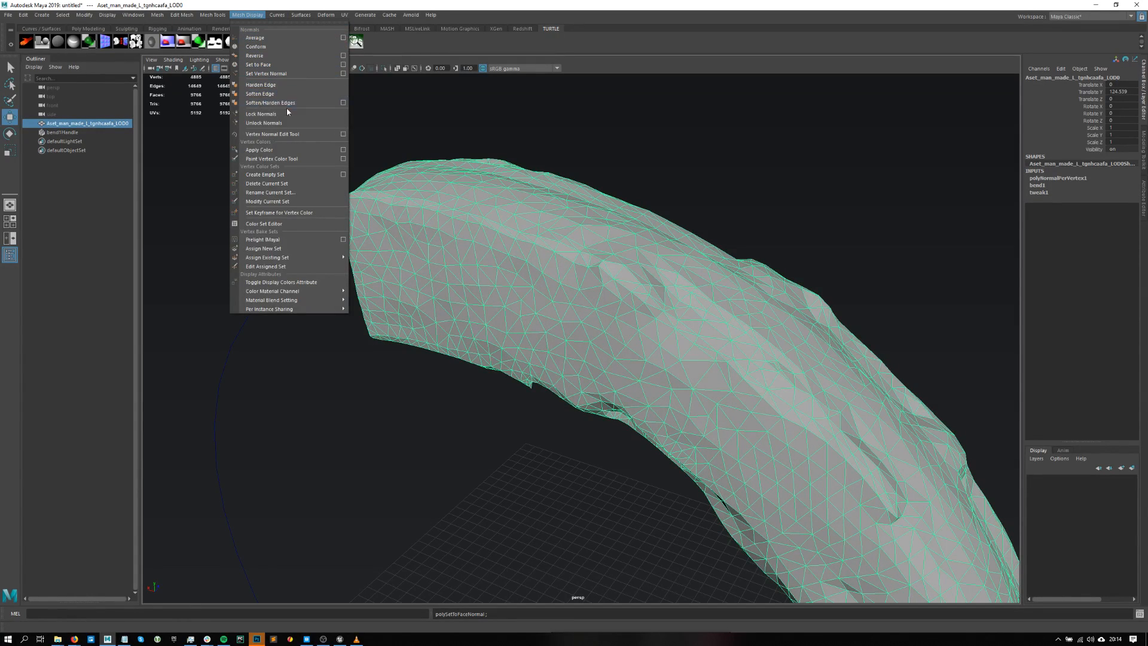
pyautogui.click(275, 94)
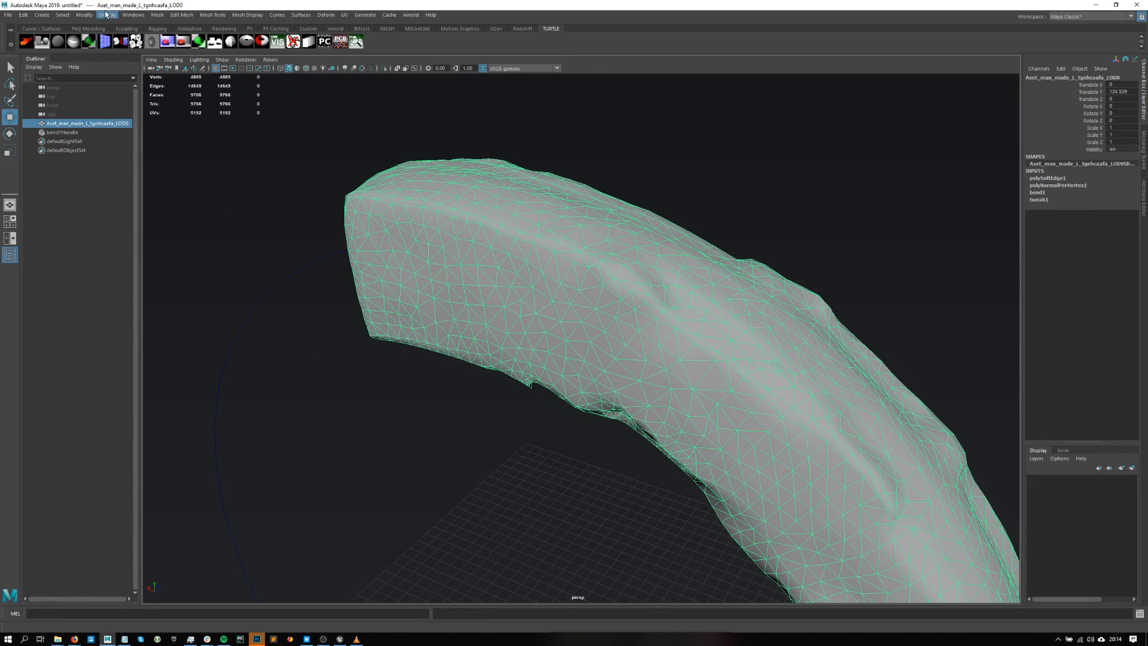
pyautogui.scroll(-3, 758, 210)
pyautogui.click(756, 258)
pyautogui.keyDown('alt'); pyautogui.moveTo(725, 200); pyautogui.dragTo(663, 301); pyautogui.keyUp('alt')
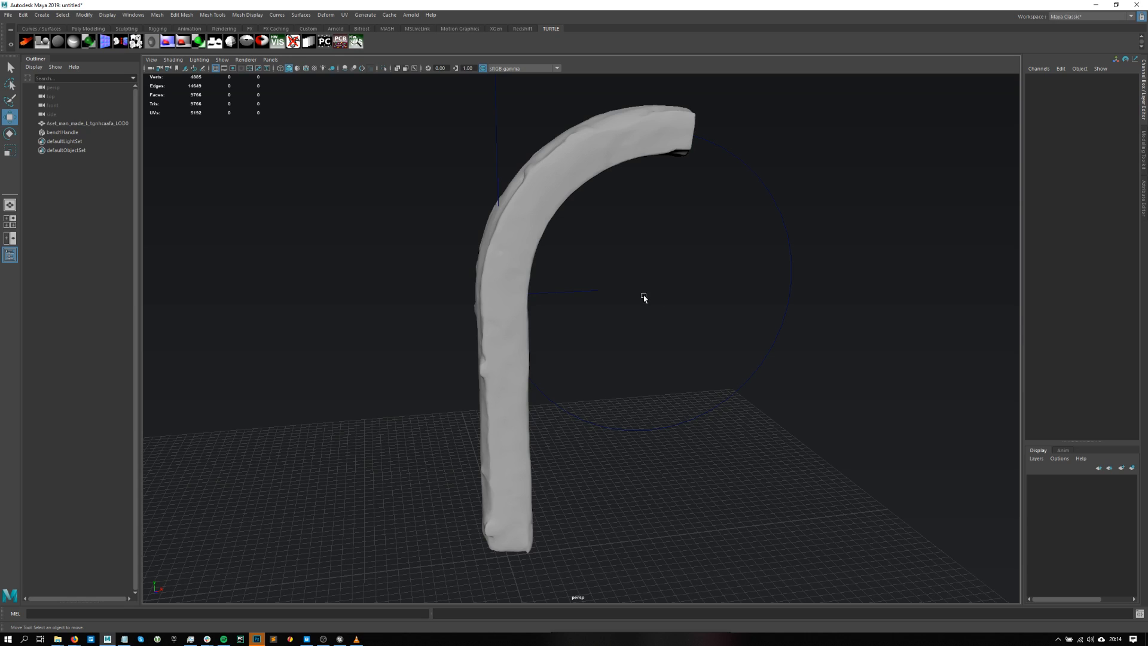
# - Clear the bent beam and its Bend deformer from the scene
pyautogui.moveTo(694, 262); pyautogui.dragTo(763, 495)
pyautogui.press('e')
pyautogui.press('w')
pyautogui.keyDown('alt'); pyautogui.moveTo(547, 311); pyautogui.dragTo(431, 585); pyautogui.keyUp('alt')
pyautogui.hotkey('ctrl', 'z')
pyautogui.press('e')
pyautogui.press('w')
pyautogui.click(635, 364)
pyautogui.scroll(-5, 443, 526)
pyautogui.scroll(4, 445, 537)
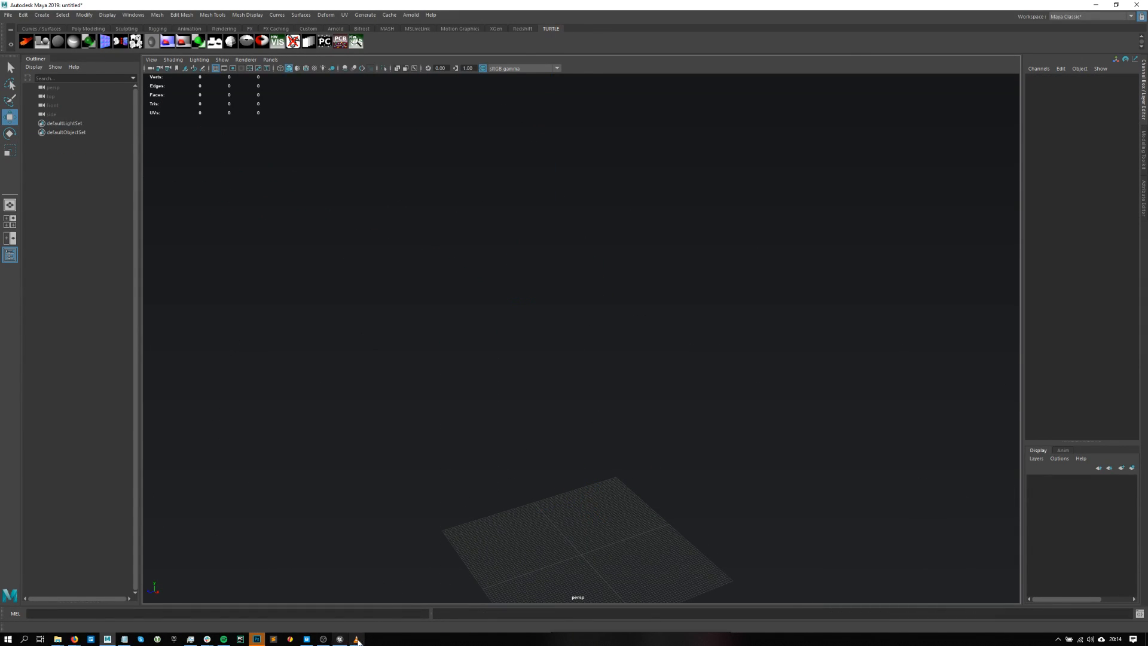
# - Switch to VLC media player and show MS_Ecosystem.mp4 paused at 02:19, with the road dust decal selected in the brick wall scene
pyautogui.click(355, 637)
pyautogui.click(422, 600)
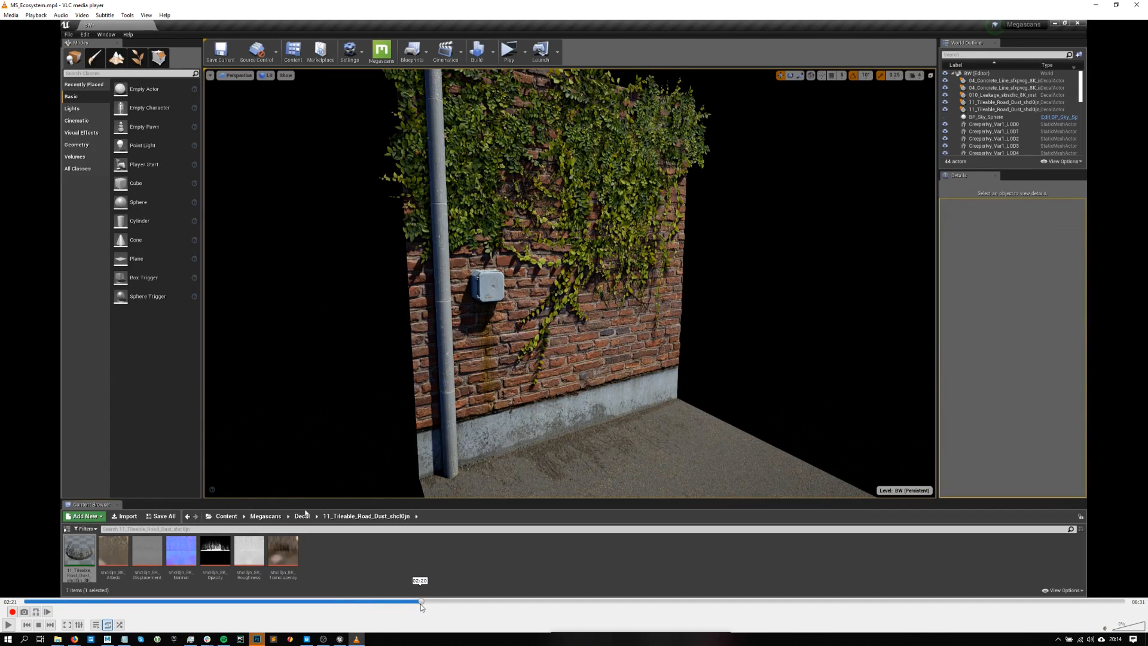
pyautogui.press('space')
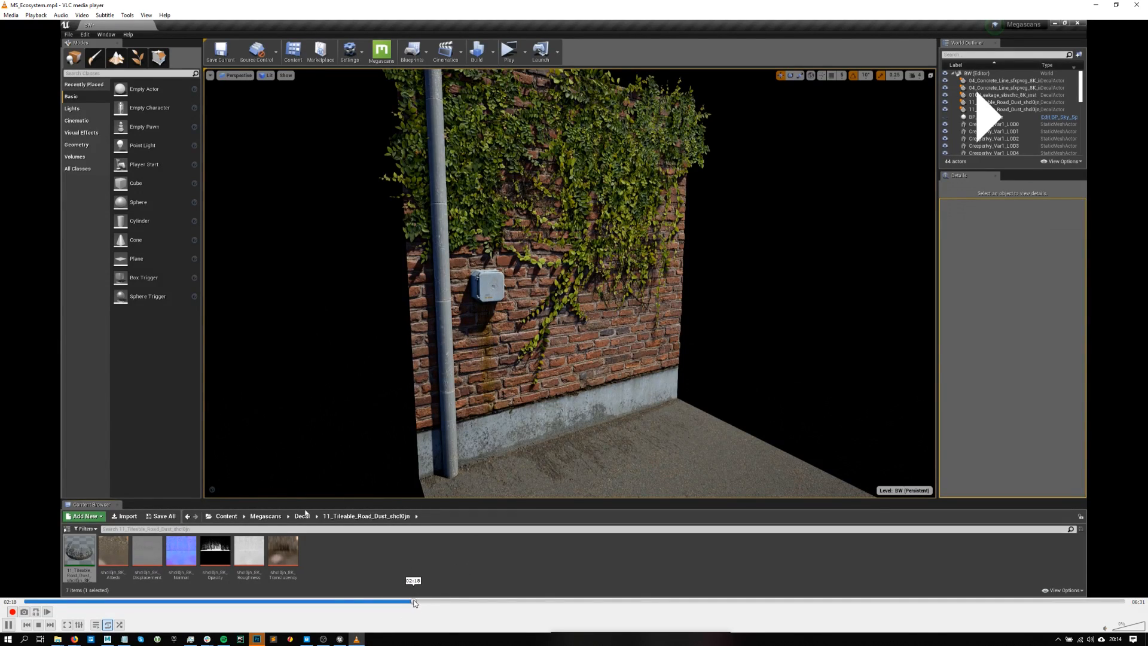
pyautogui.click(415, 600)
pyautogui.press('space')
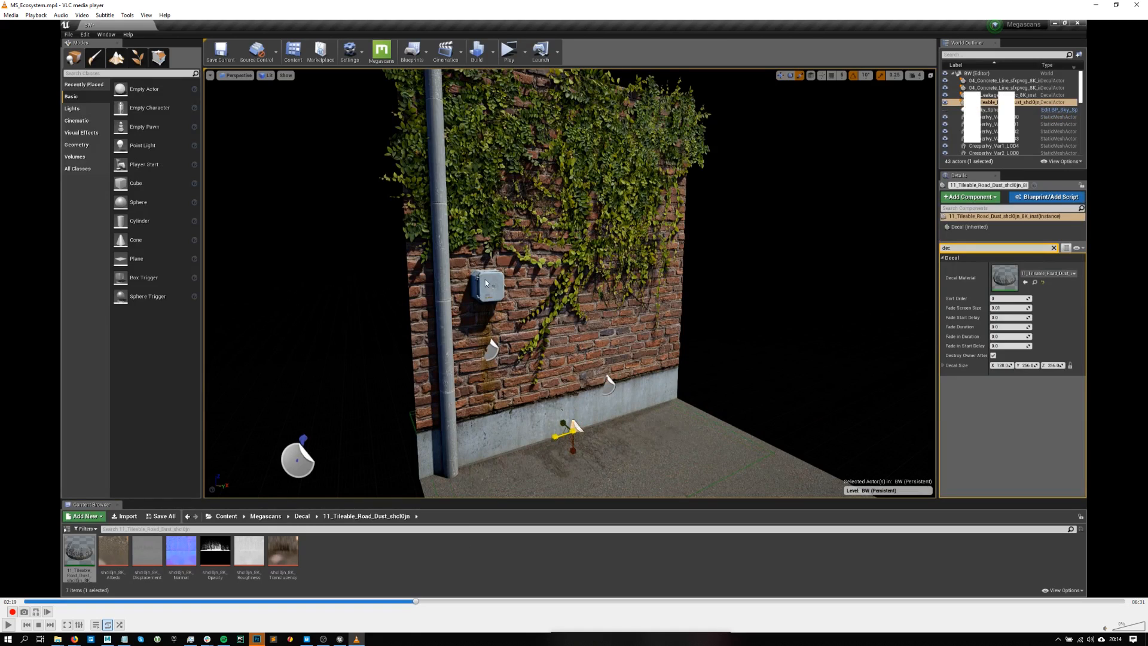
pyautogui.doubleClick(494, 294)
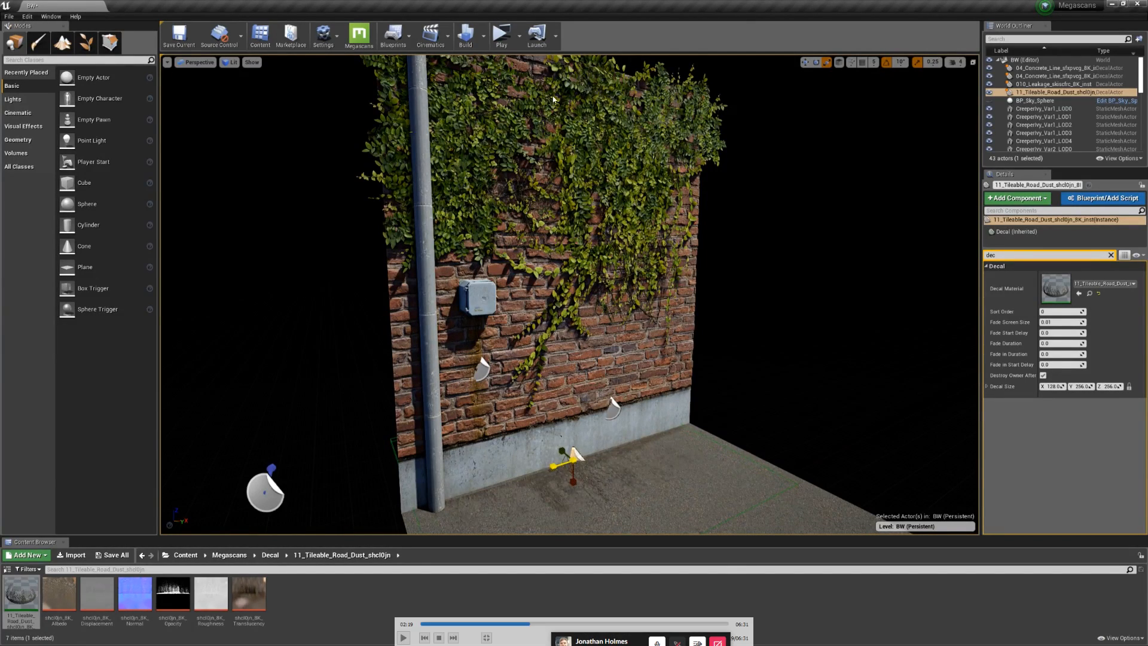
pyautogui.doubleClick(554, 124)
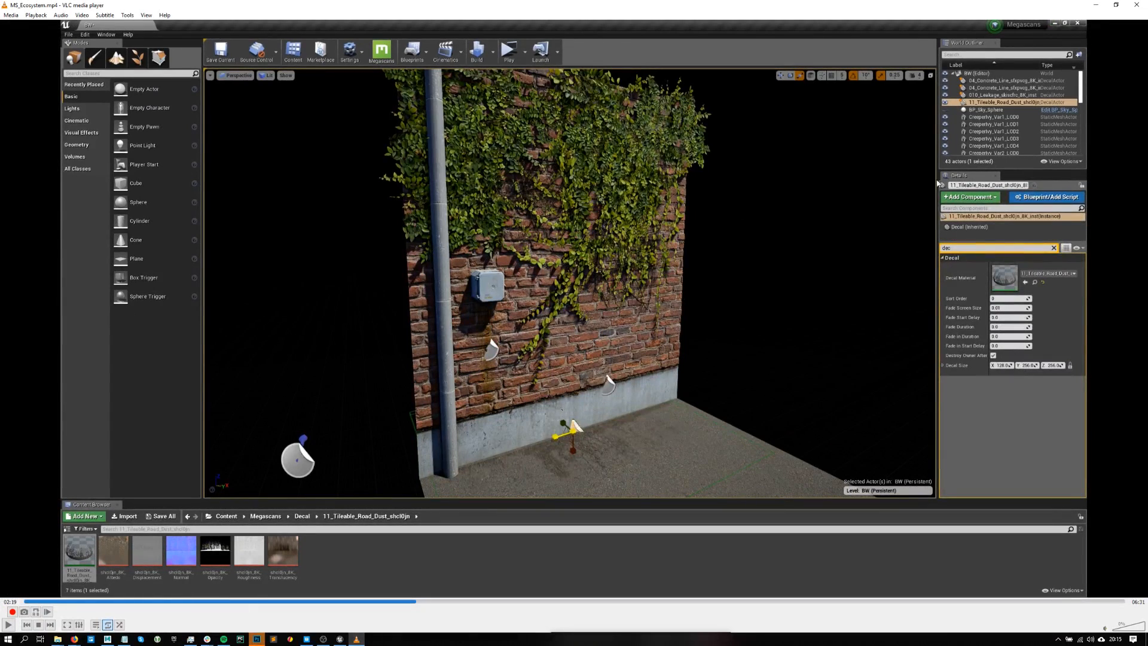
pyautogui.hotkey('alt', 'Tab')
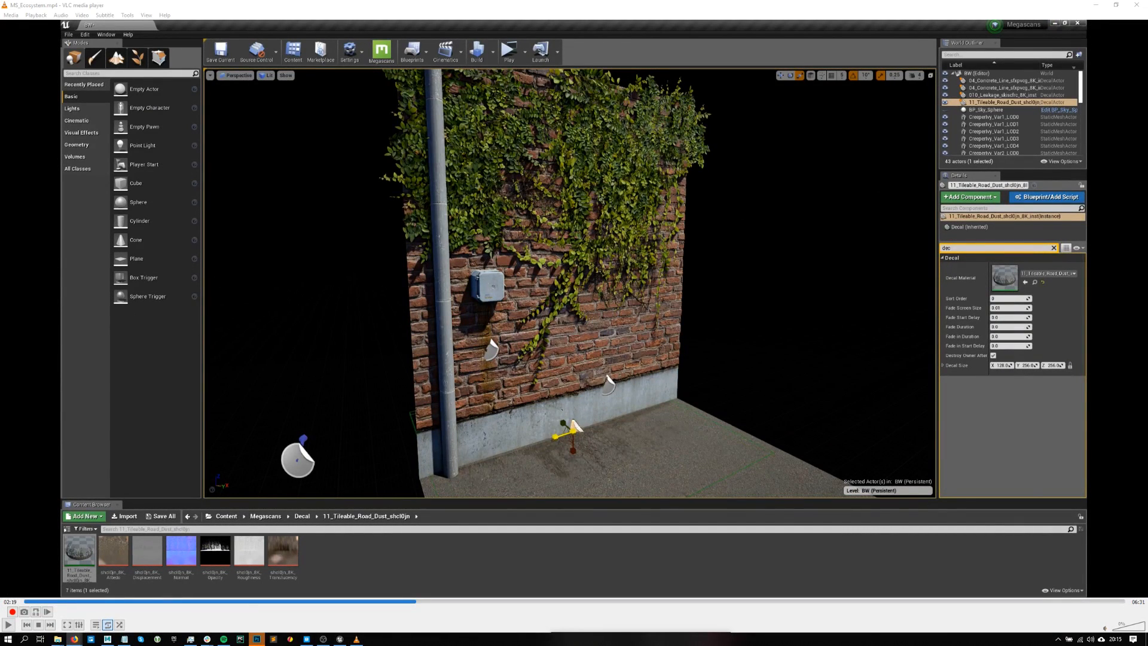
pyautogui.hotkey('alt', 'Tab')
pyautogui.hotkey('alt', 'Tab')
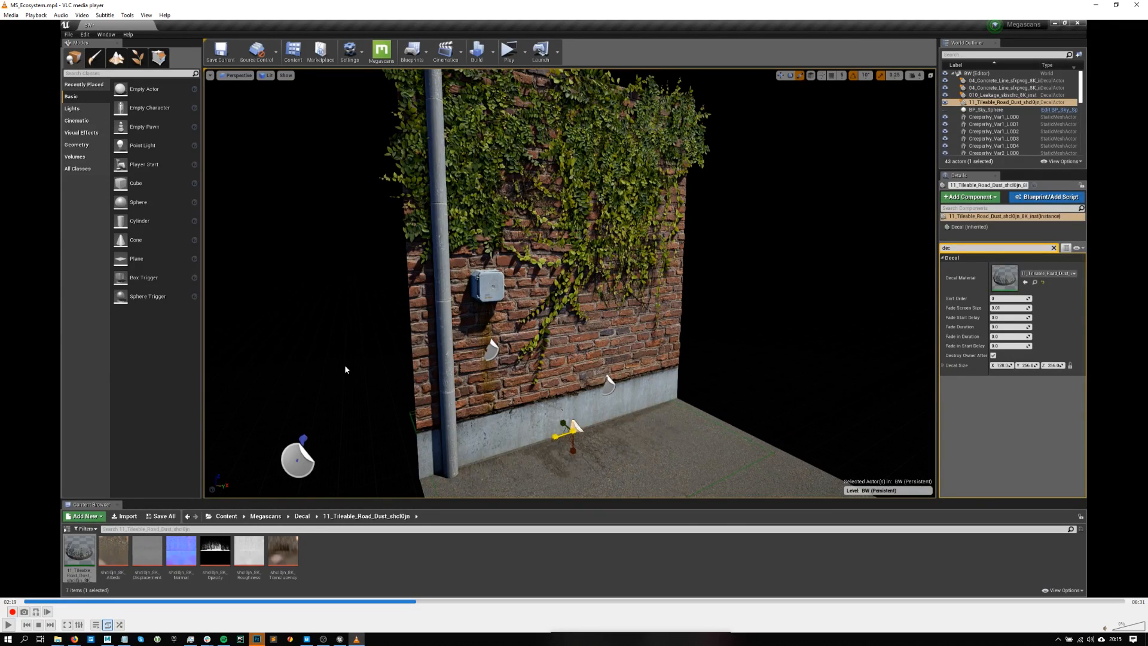
pyautogui.hotkey('alt', 'Tab')
# - Switch to Quixel Bridge, close the Mossy Stump details and browse the downloaded assets
pyautogui.click(306, 638)
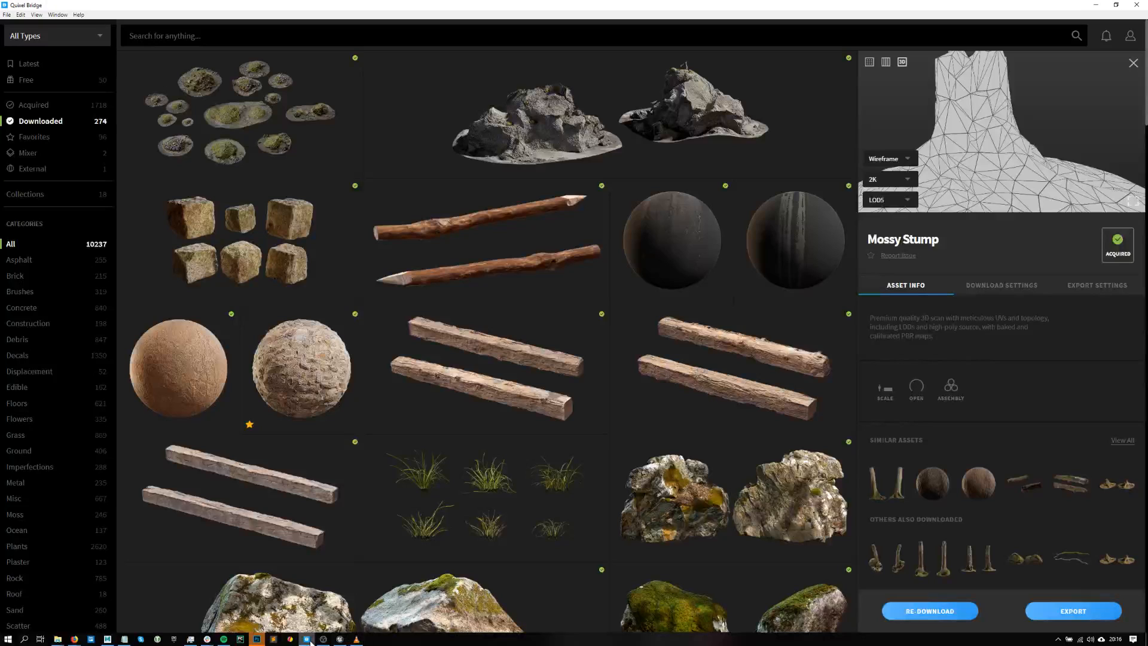
pyautogui.click(1133, 62)
pyautogui.scroll(5, 549, 264)
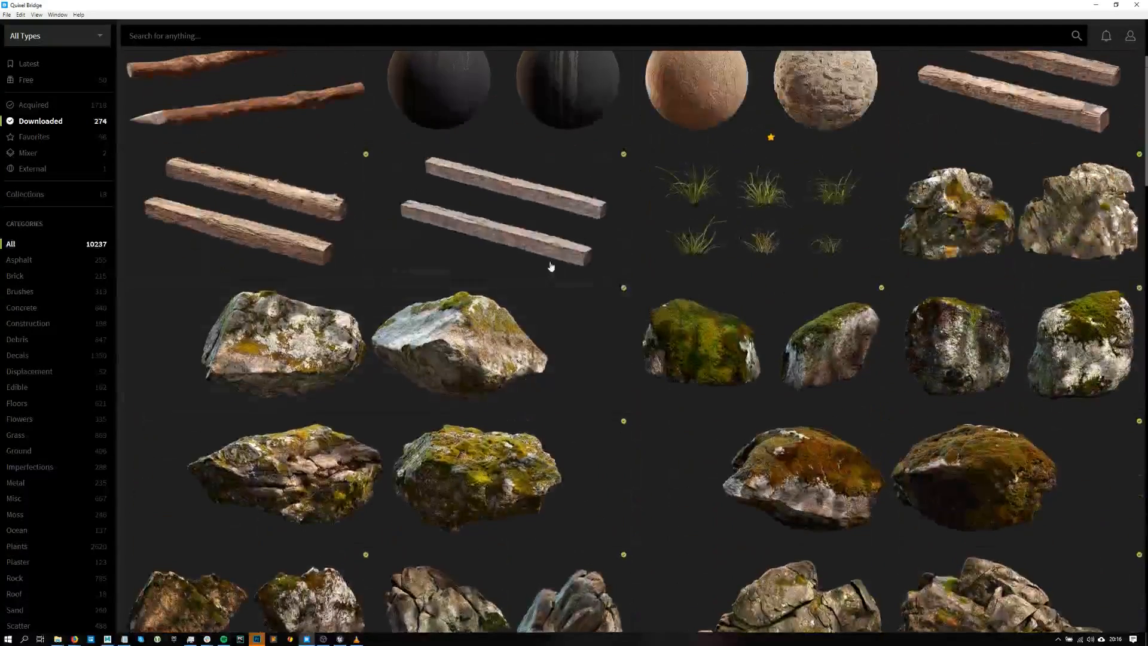
pyautogui.scroll(2, 549, 264)
pyautogui.scroll(-10, 583, 281)
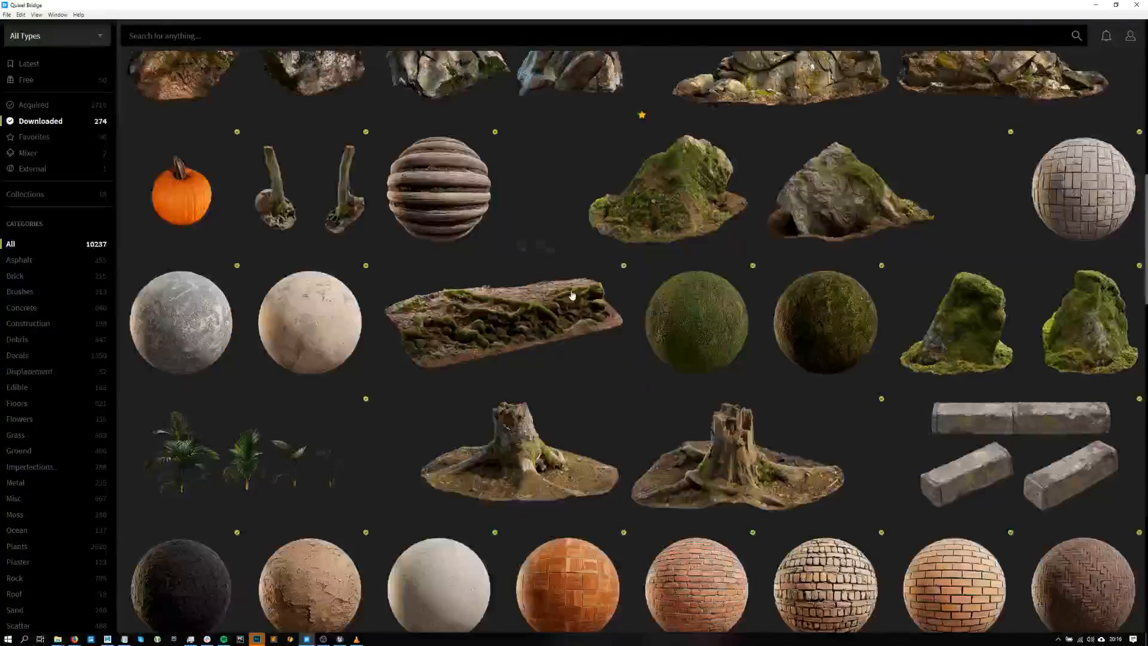
pyautogui.scroll(-5, 571, 294)
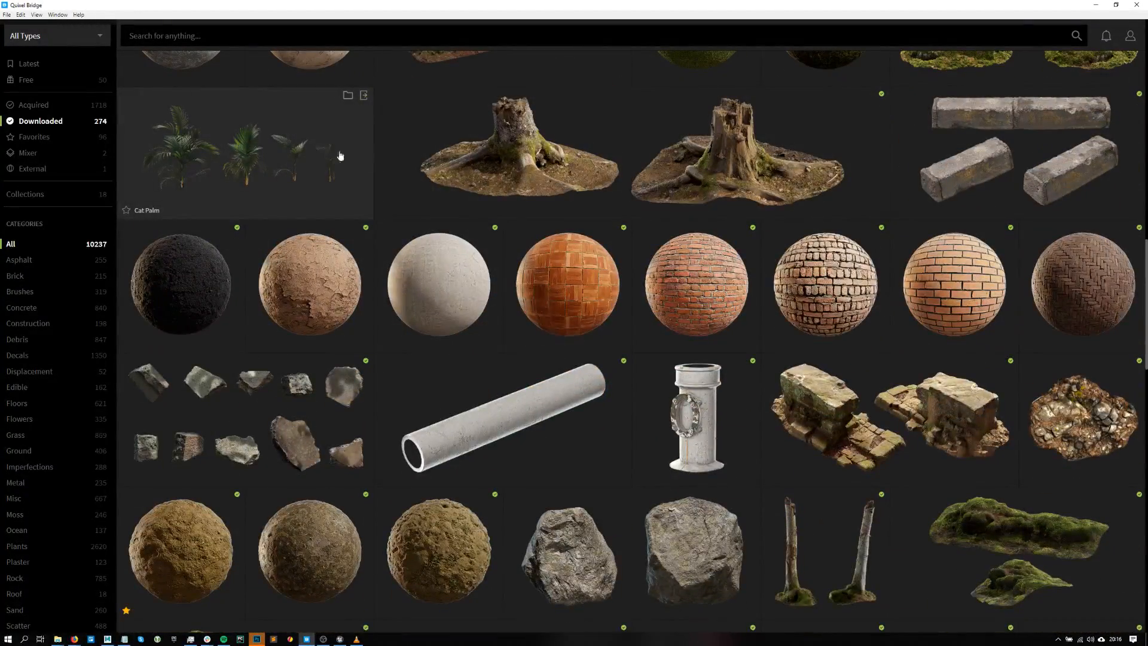
# - Open the Cat Palm's full-screen preview and set its 3D view to Mesh #1 at LOD0
pyautogui.click(373, 147)
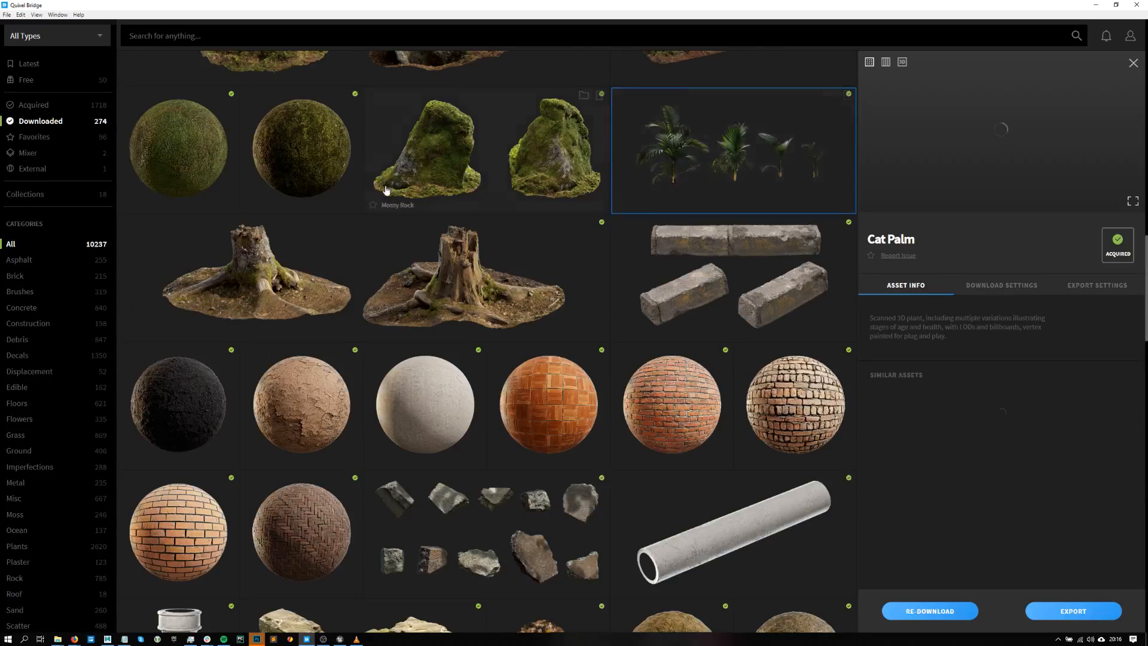
pyautogui.click(1133, 200)
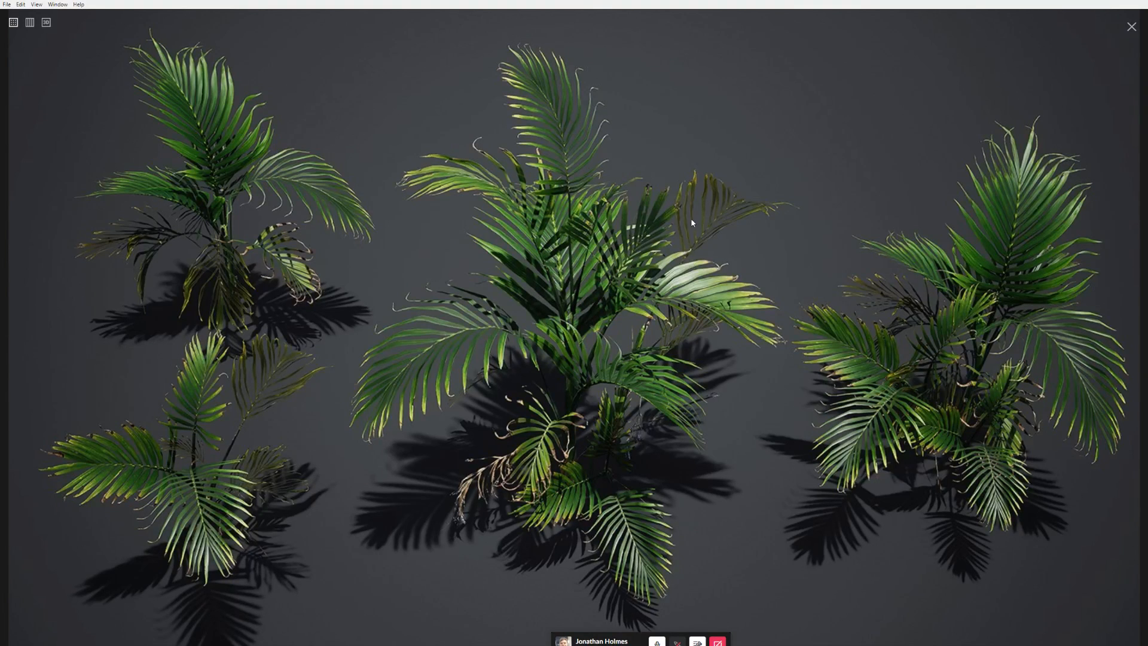
pyautogui.click(46, 22)
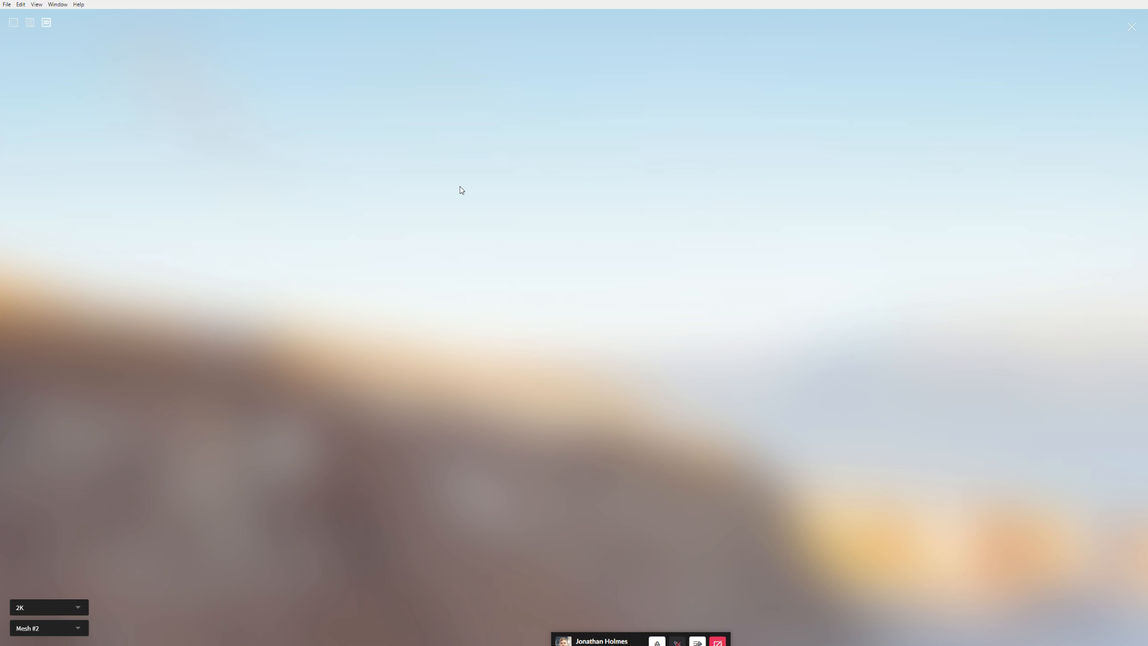
pyautogui.click(80, 628)
pyautogui.click(62, 565)
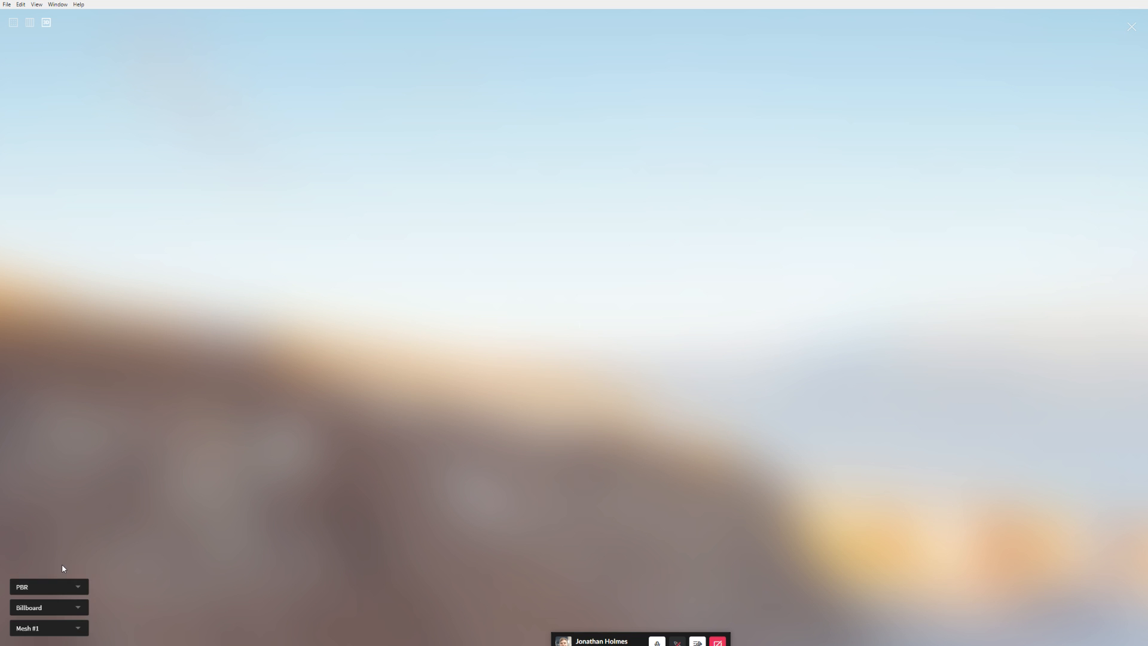
pyautogui.click(57, 611)
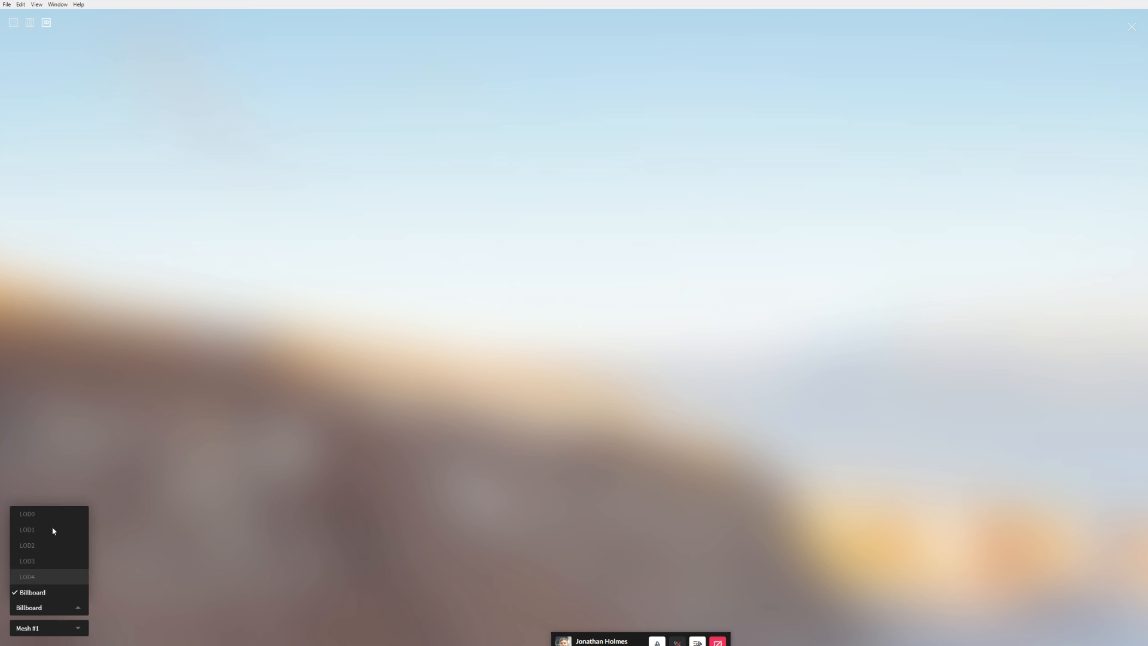
pyautogui.click(53, 515)
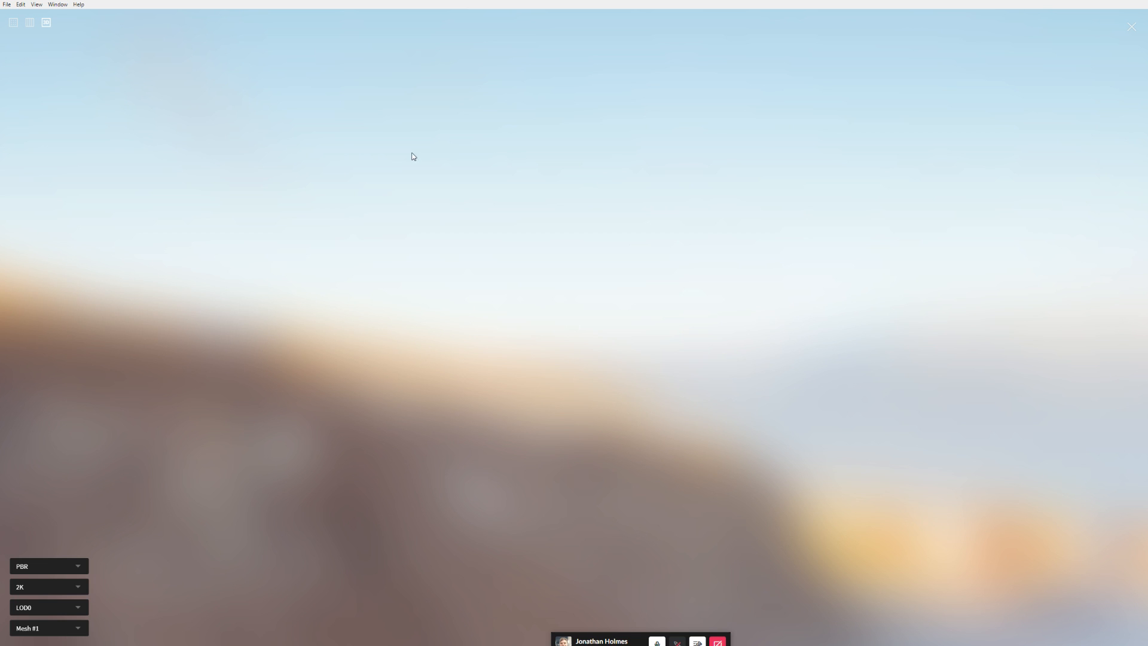
pyautogui.press('Escape')
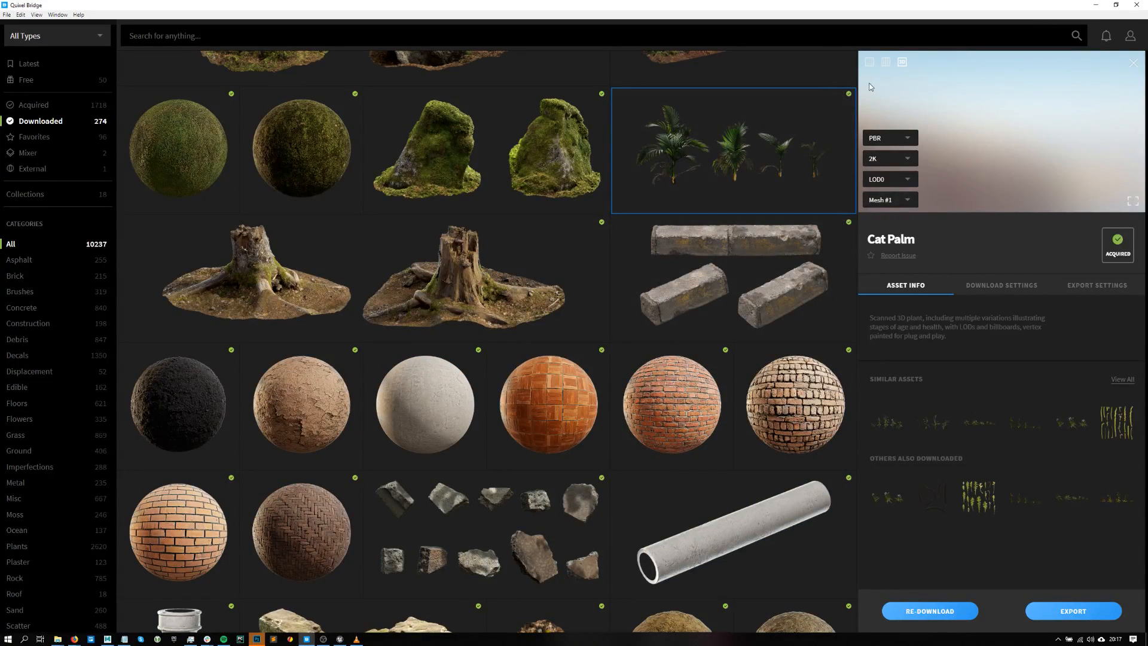
# - Open the Var1 folder inside plants_3d_tjejafeia in File Explorer and import its LOD0 plant mesh into Maya
pyautogui.moveTo(65, 639)
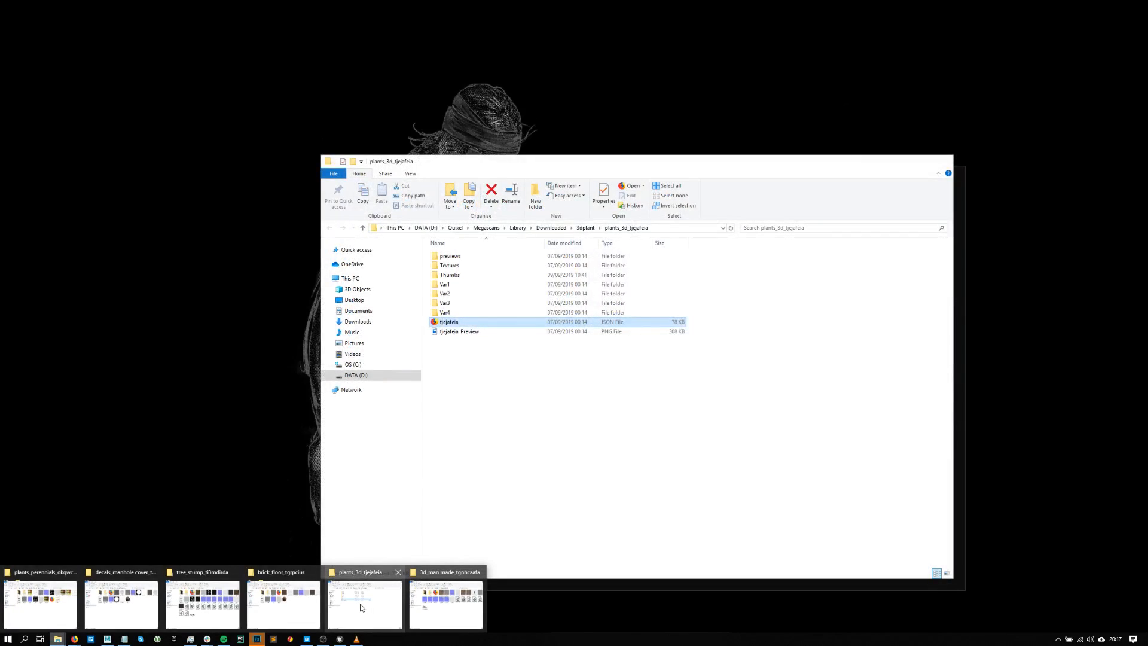
pyautogui.click(361, 607)
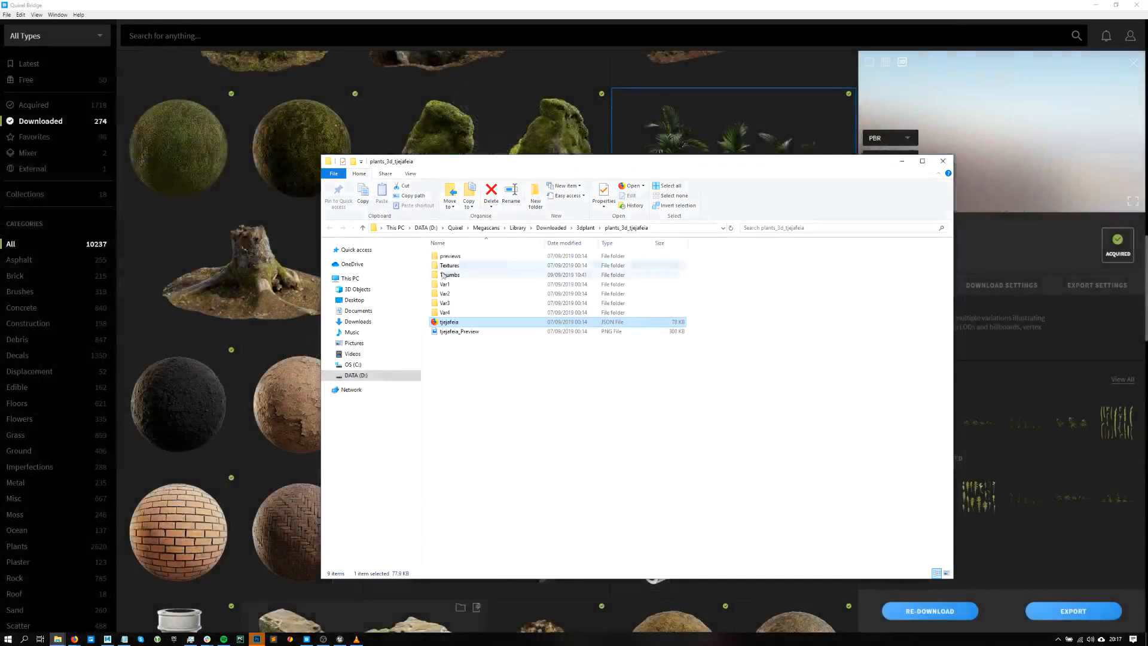
pyautogui.doubleClick(454, 284)
pyautogui.moveTo(461, 257); pyautogui.dragTo(516, 314)
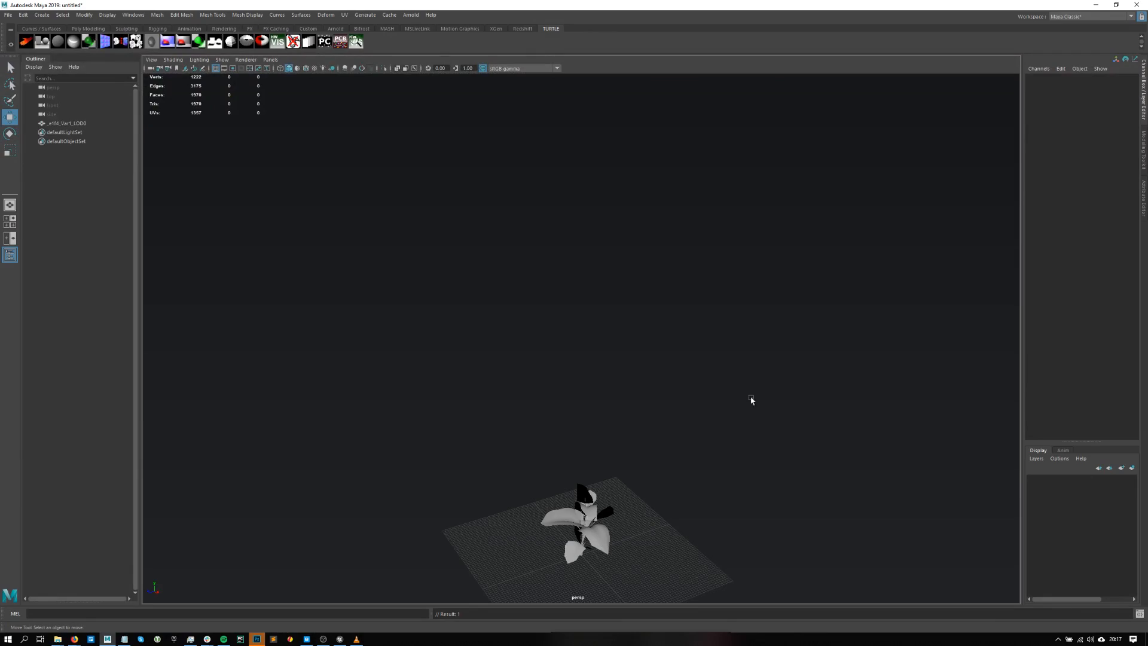
# - Frame the imported plant and examine its leaf geometry from several angles
pyautogui.click(553, 504)
pyautogui.press('f')
pyautogui.keyDown('alt'); pyautogui.moveTo(554, 505); pyautogui.dragTo(634, 305); pyautogui.keyUp('alt')
pyautogui.scroll(3, 634, 305)
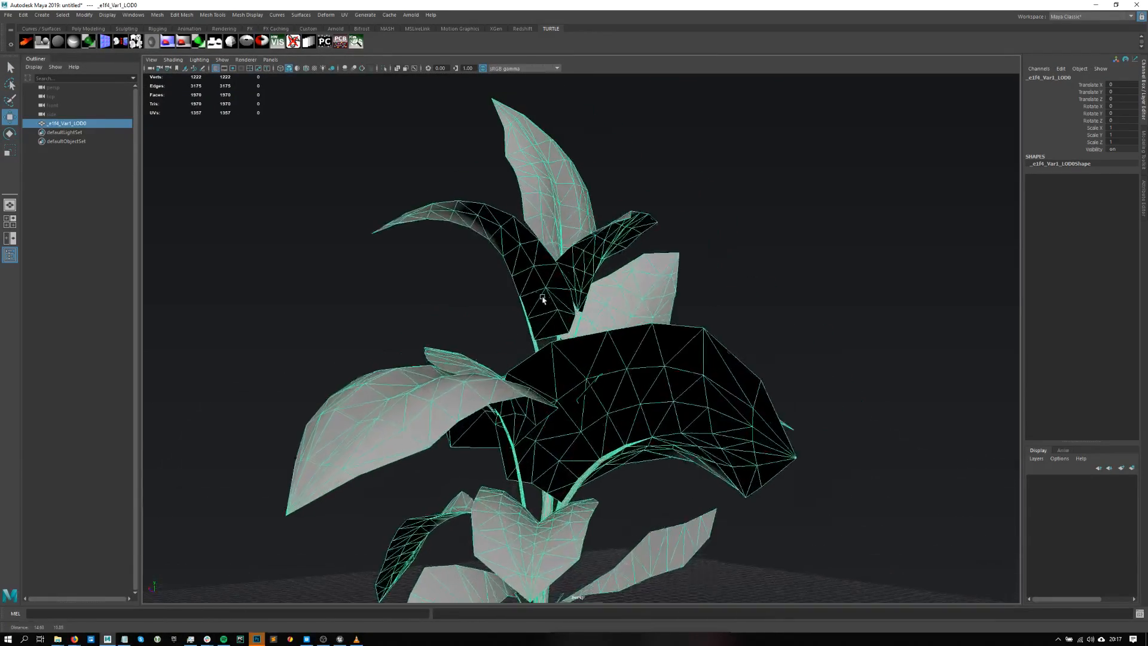
pyautogui.click(725, 243)
pyautogui.keyDown('alt'); pyautogui.moveTo(725, 244); pyautogui.dragTo(596, 298); pyautogui.keyUp('alt')
pyautogui.scroll(-2, 596, 297)
# - Enable Display Colors in the plant shape's mesh component display attributes to show its vertex colors
pyautogui.click(596, 297)
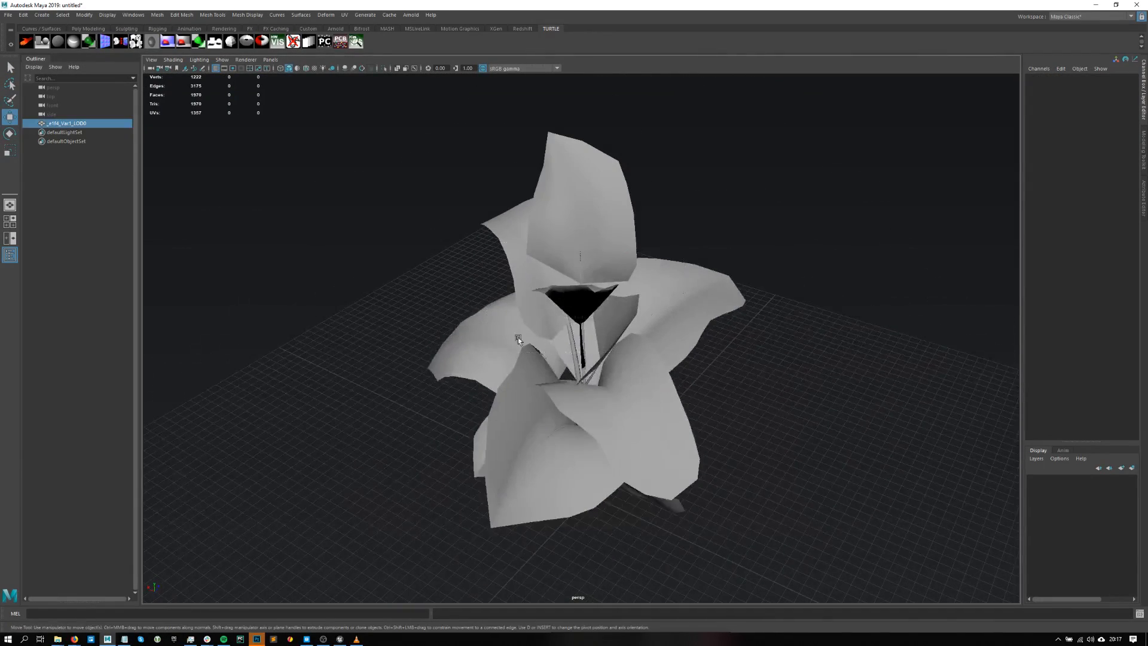
pyautogui.click(1144, 190)
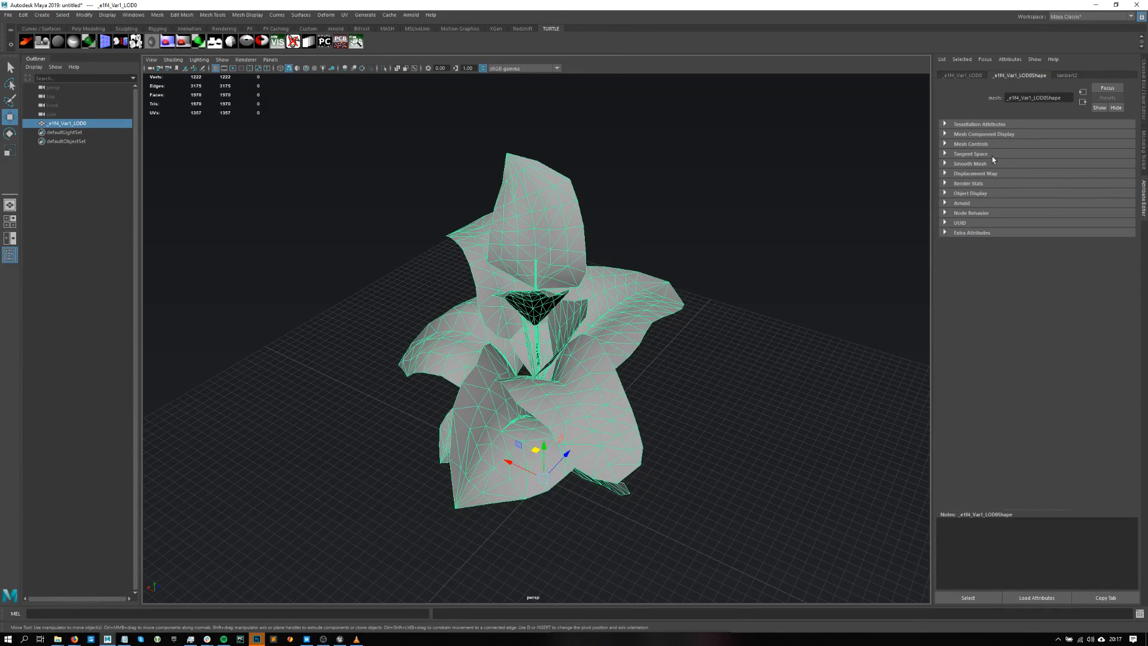
pyautogui.click(1011, 136)
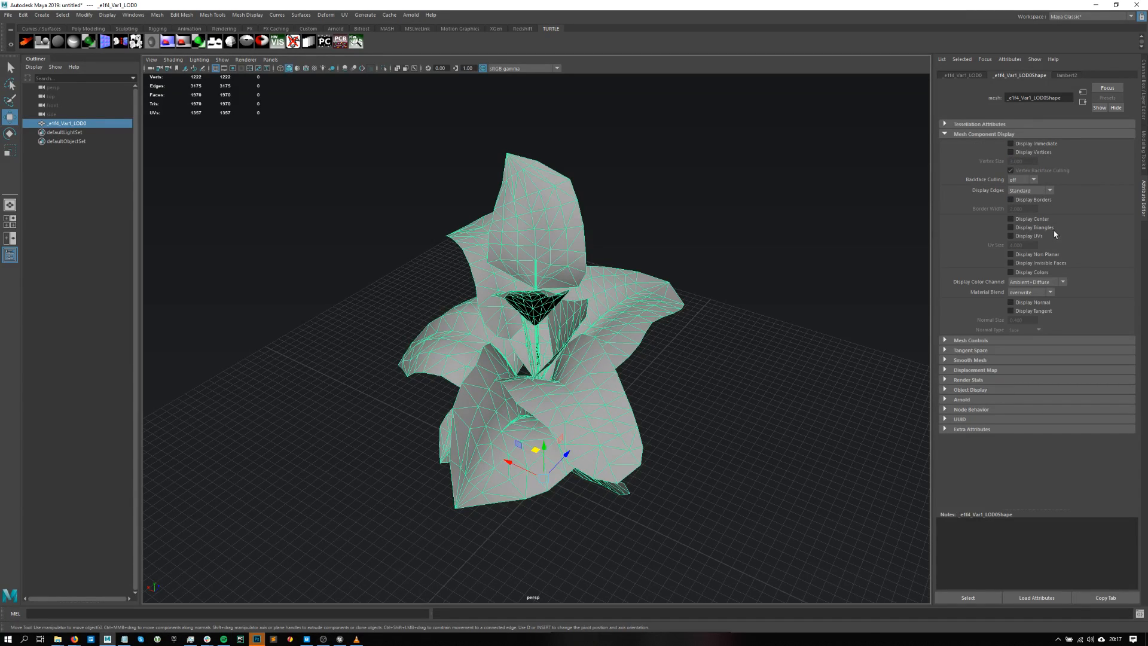
pyautogui.click(1040, 273)
pyautogui.keyDown('alt'); pyautogui.moveTo(787, 307); pyautogui.dragTo(697, 387); pyautogui.keyUp('alt')
pyautogui.click(775, 417)
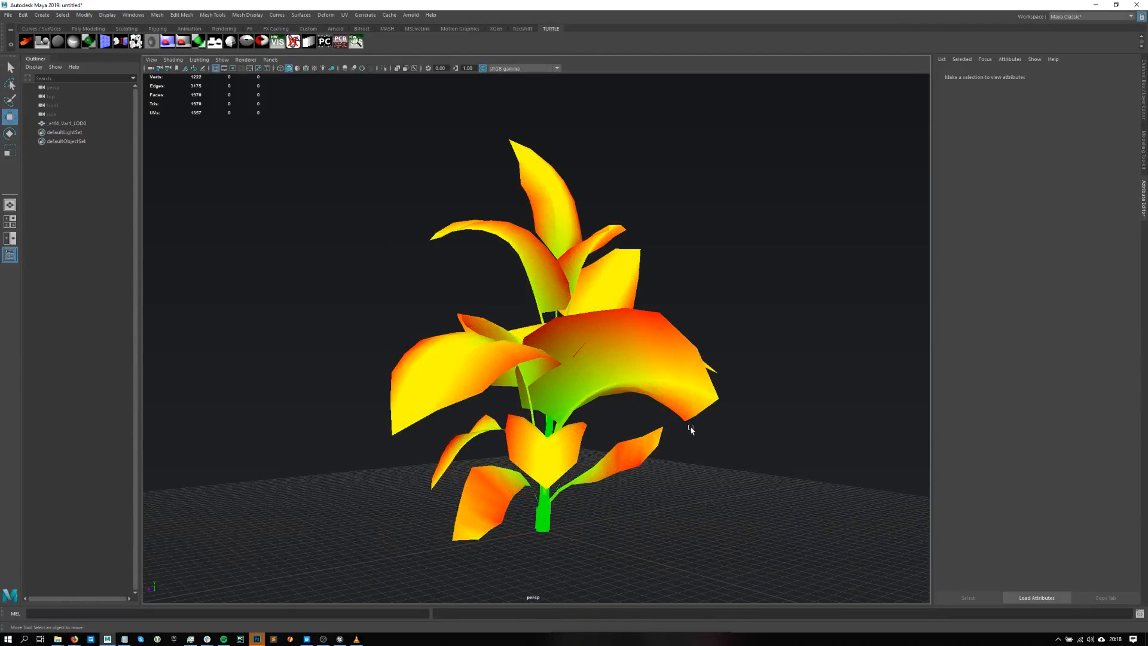
# - Examine the vertex colors on the plant's stem and leaves from several angles and up close
pyautogui.keyDown('alt'); pyautogui.moveTo(693, 430); pyautogui.dragTo(646, 431); pyautogui.keyUp('alt')
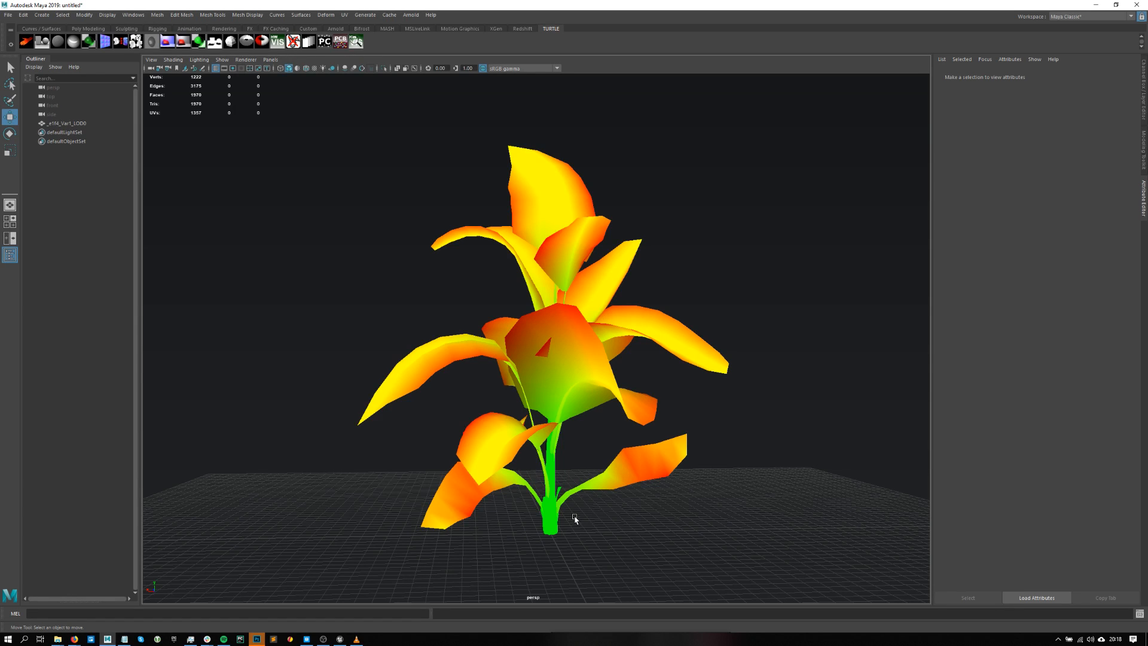
pyautogui.keyDown('alt'); pyautogui.moveTo(522, 345); pyautogui.dragTo(570, 290); pyautogui.keyUp('alt')
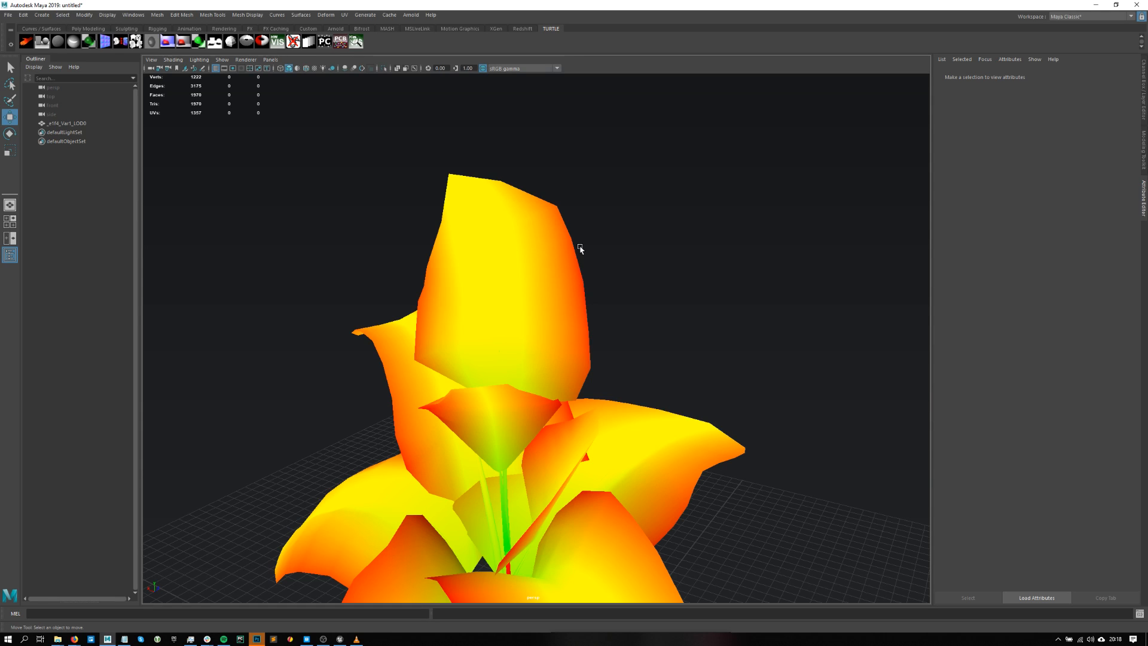
pyautogui.keyDown('alt'); pyautogui.moveTo(579, 248); pyautogui.dragTo(565, 220); pyautogui.keyUp('alt')
pyautogui.keyDown('alt'); pyautogui.moveTo(536, 278); pyautogui.dragTo(596, 379); pyautogui.keyUp('alt')
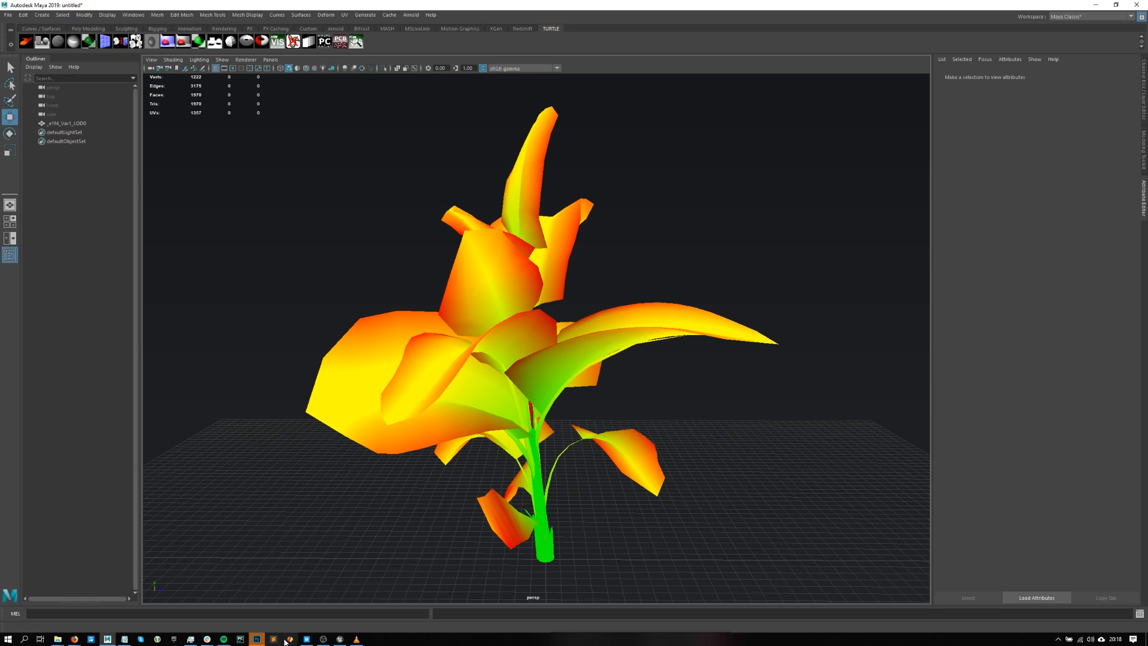
# - Switch to Quixel Bridge and compare the Unity and Unreal Engine export targets in the Cat Palm's export settings
pyautogui.click(304, 639)
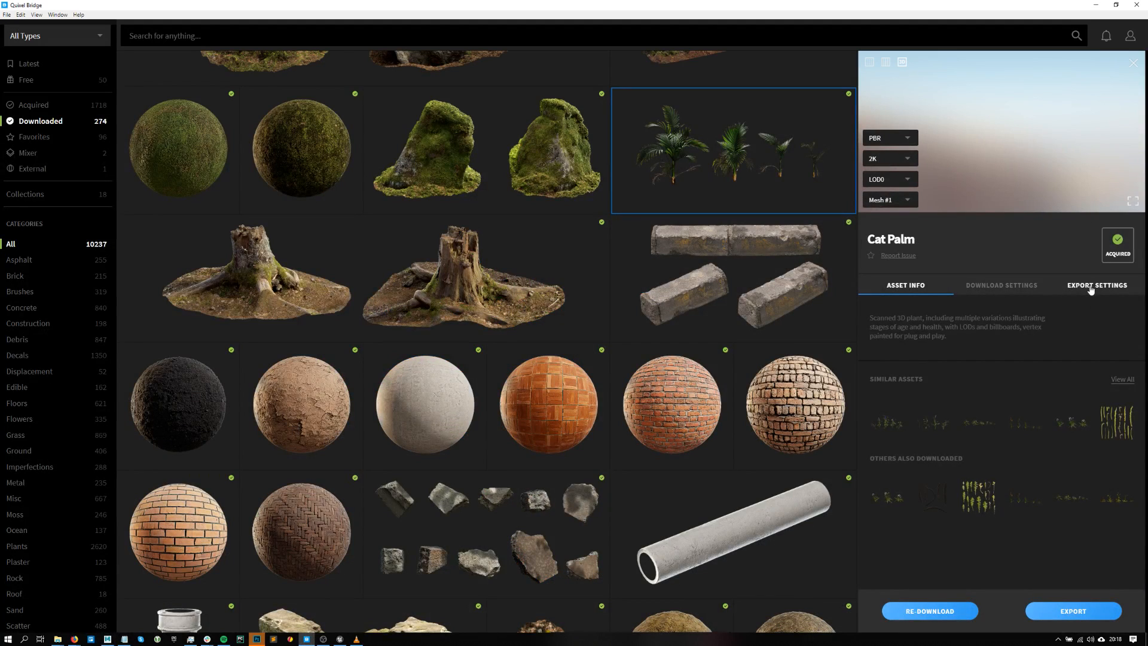
pyautogui.click(1094, 308)
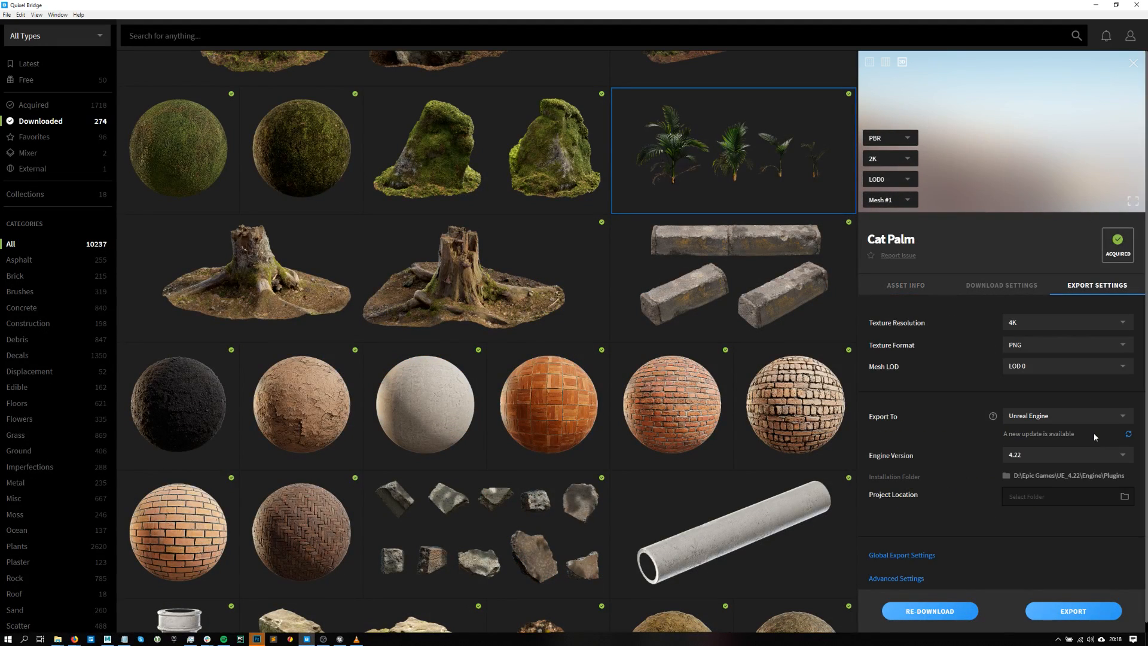
pyautogui.click(1055, 418)
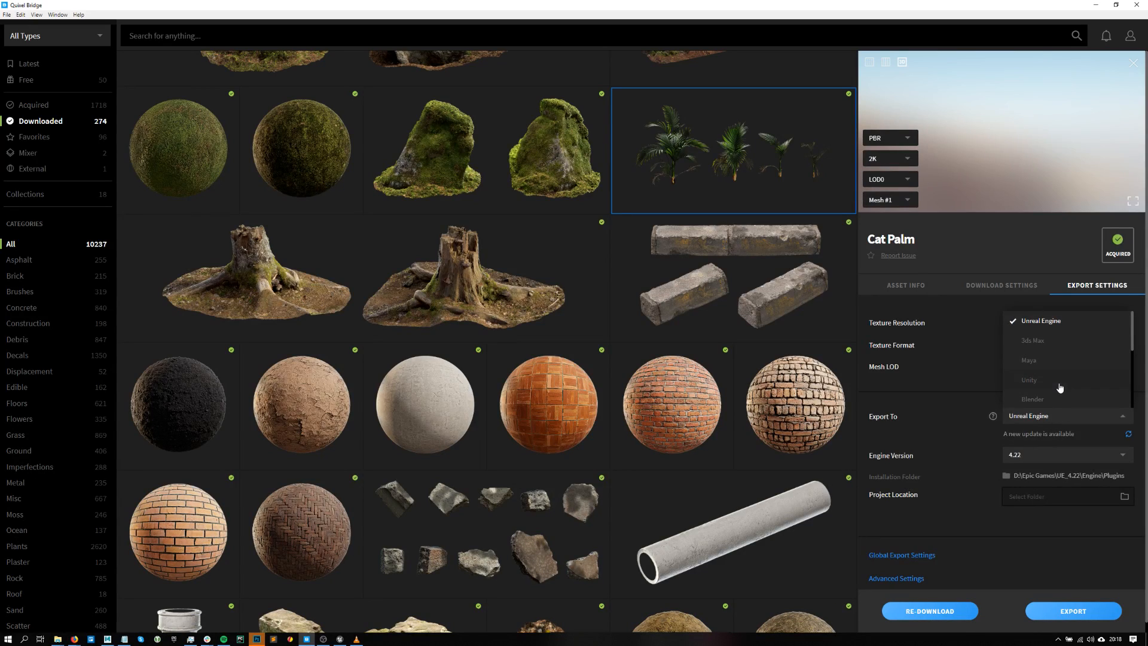
pyautogui.click(1061, 386)
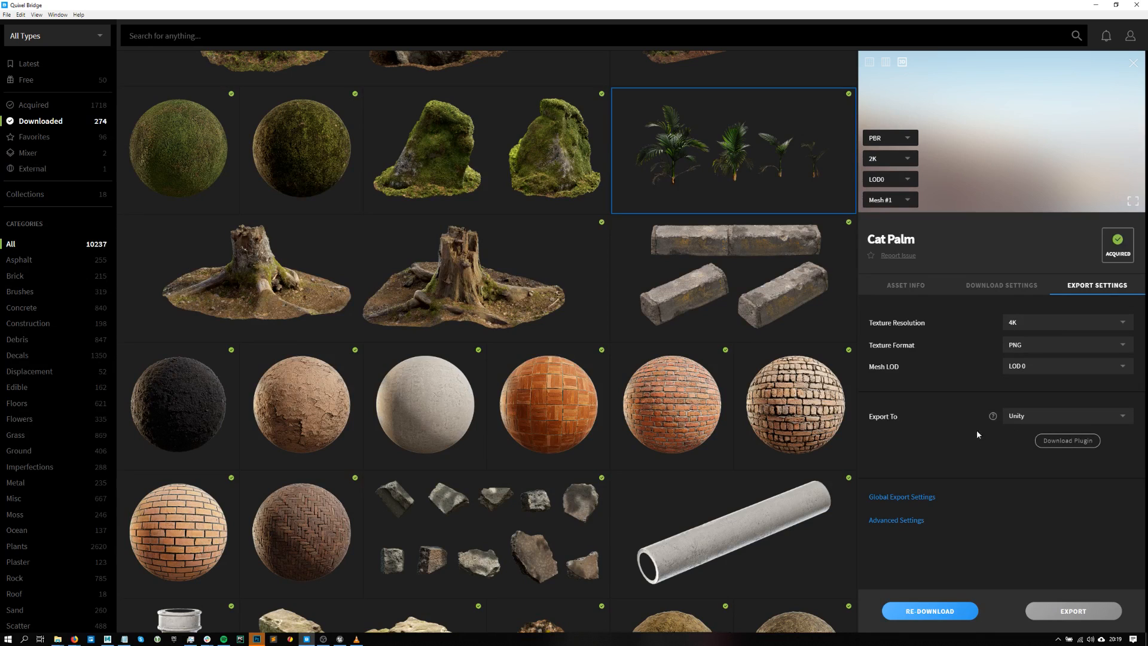
pyautogui.click(1086, 425)
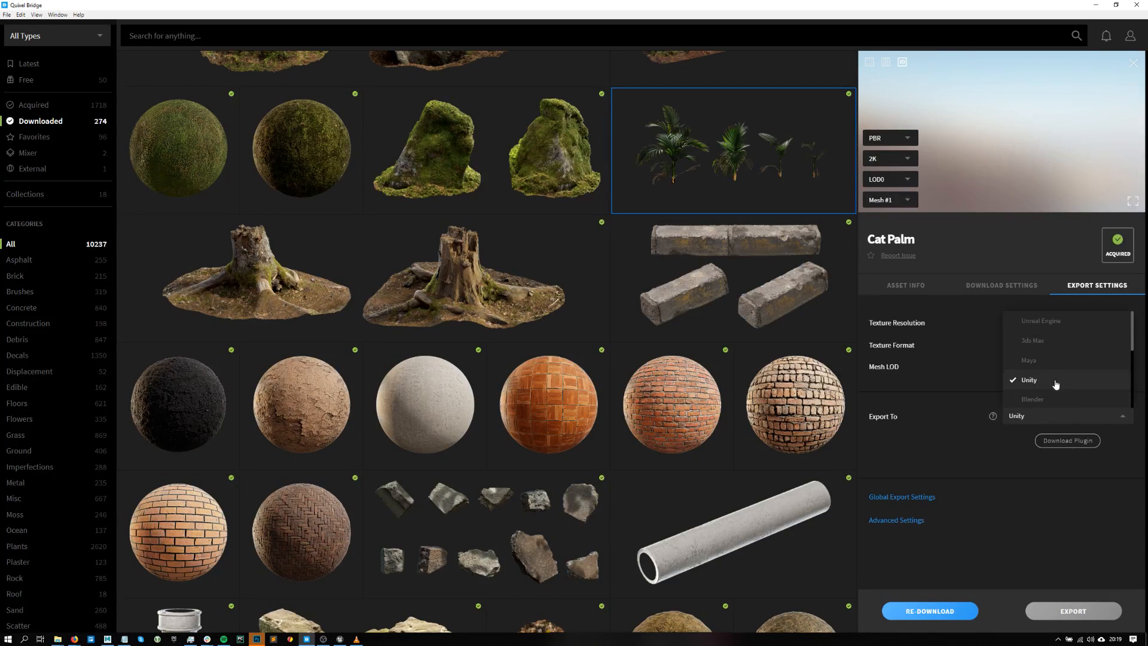
pyautogui.click(1066, 326)
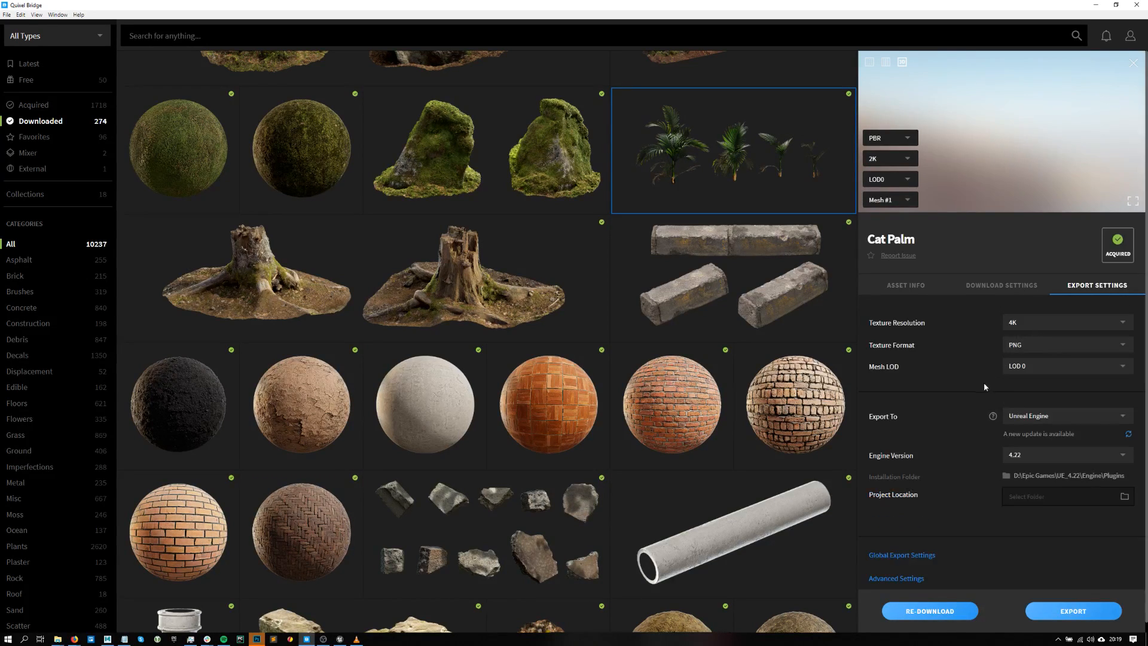
# - Show the Cat Palm's preview image, close its details, and open the Soil Mud surface in the 3D preview
pyautogui.click(870, 64)
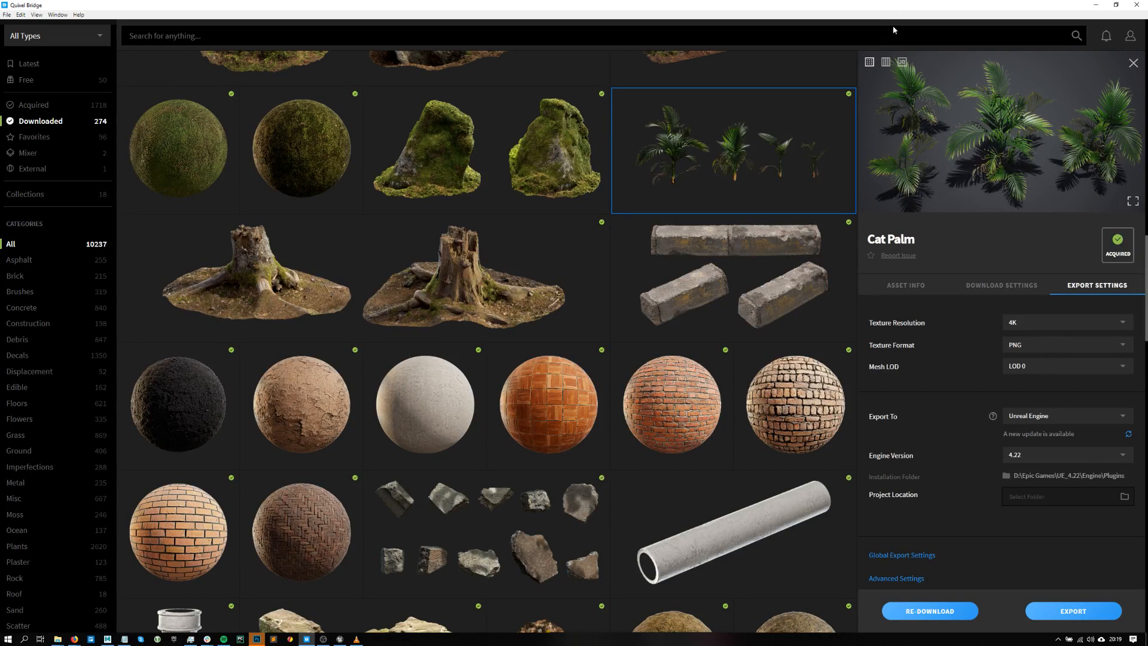
pyautogui.click(1133, 63)
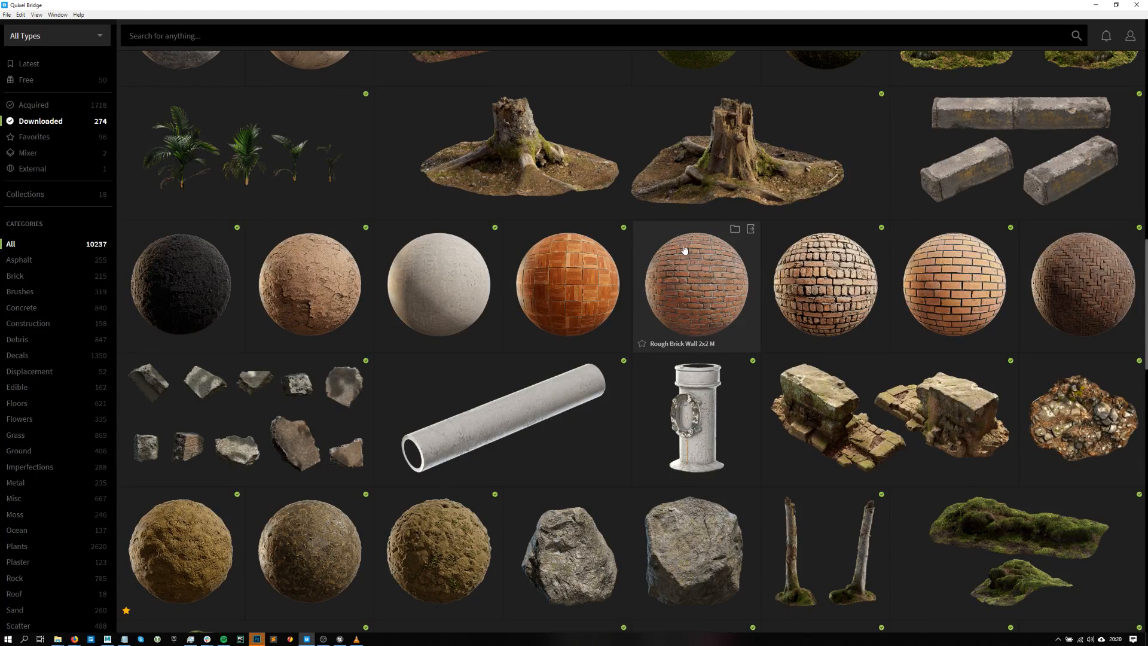
pyautogui.click(208, 521)
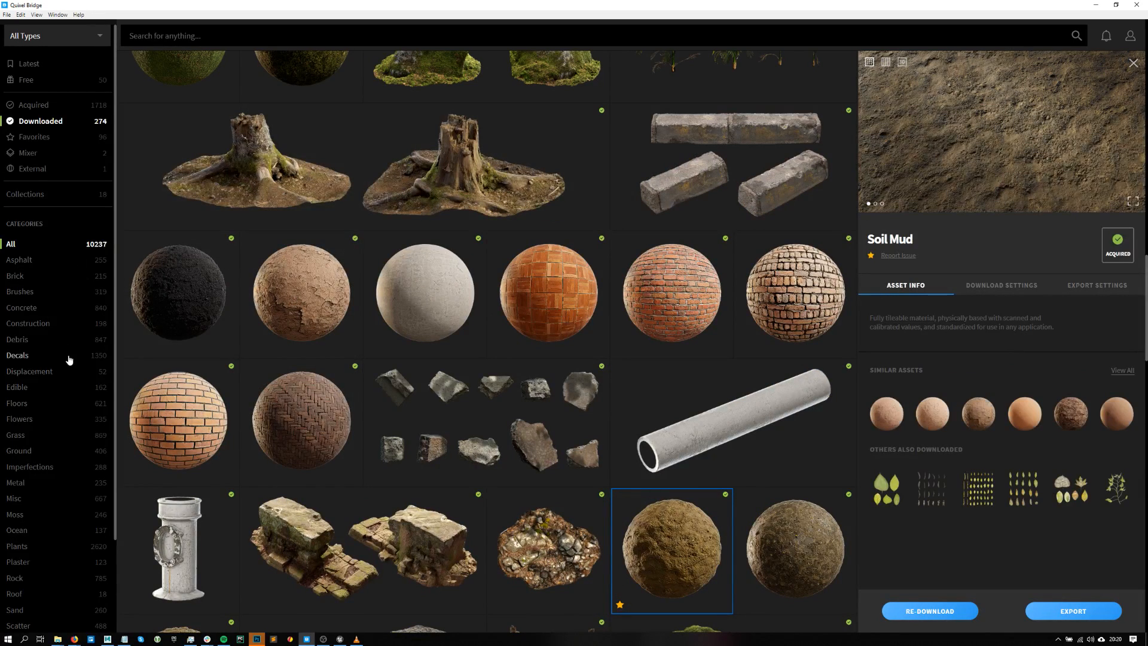
pyautogui.click(902, 61)
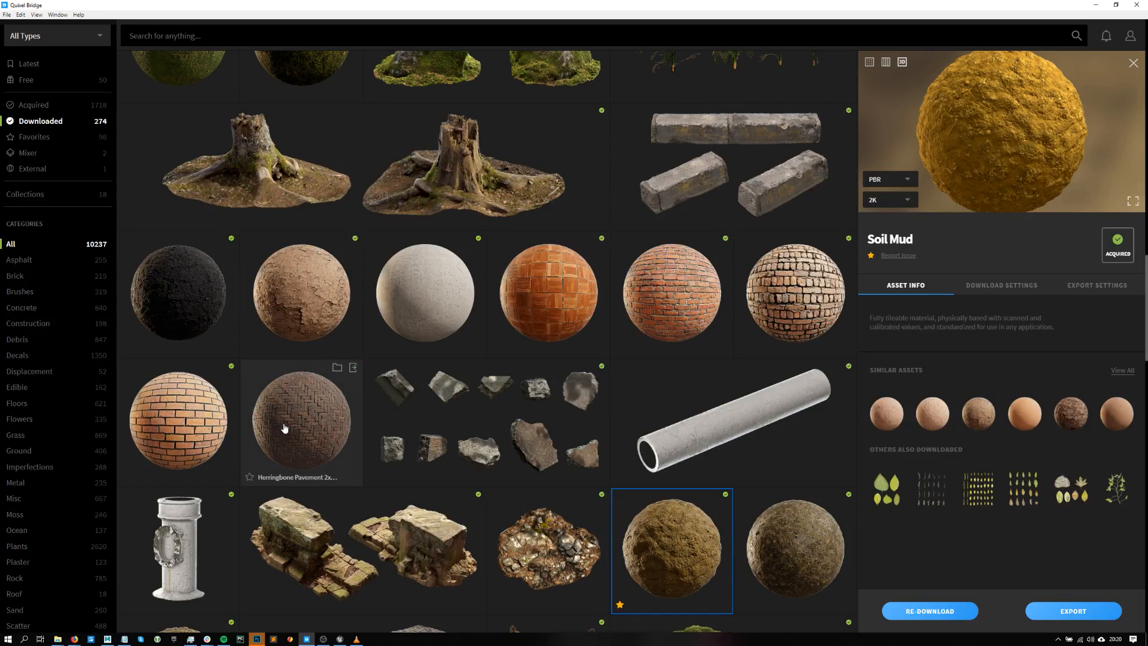
# - Open the Herringbone Pavement 2x2 M surface in a full-screen 3D preview showing only its Albedo map
pyautogui.click(317, 406)
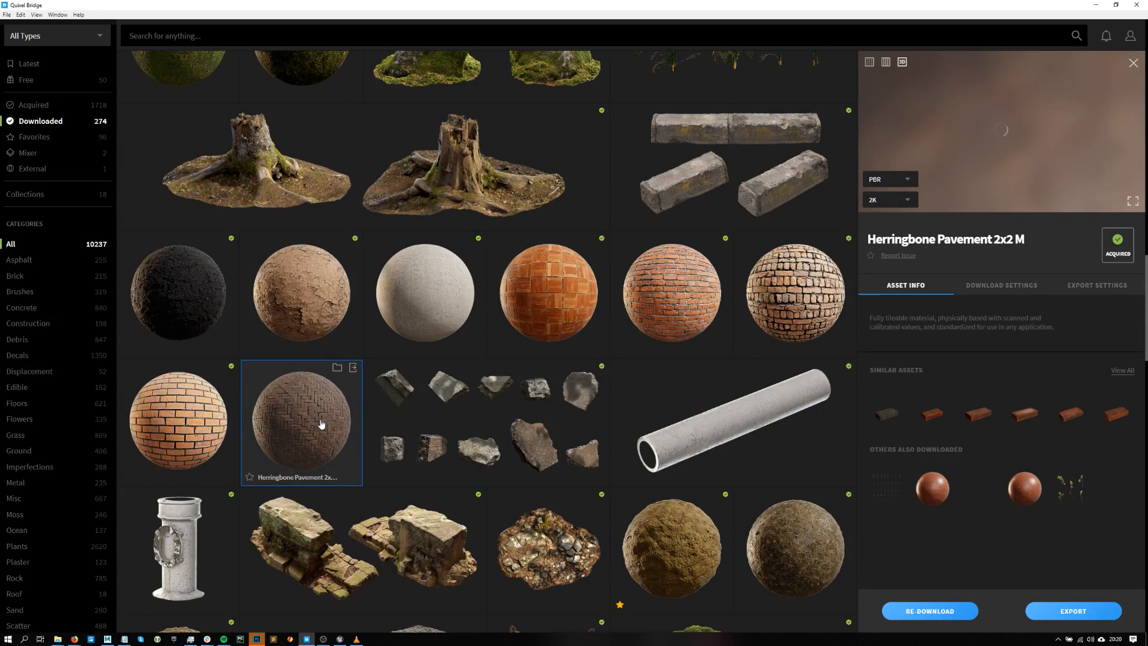
pyautogui.click(1132, 200)
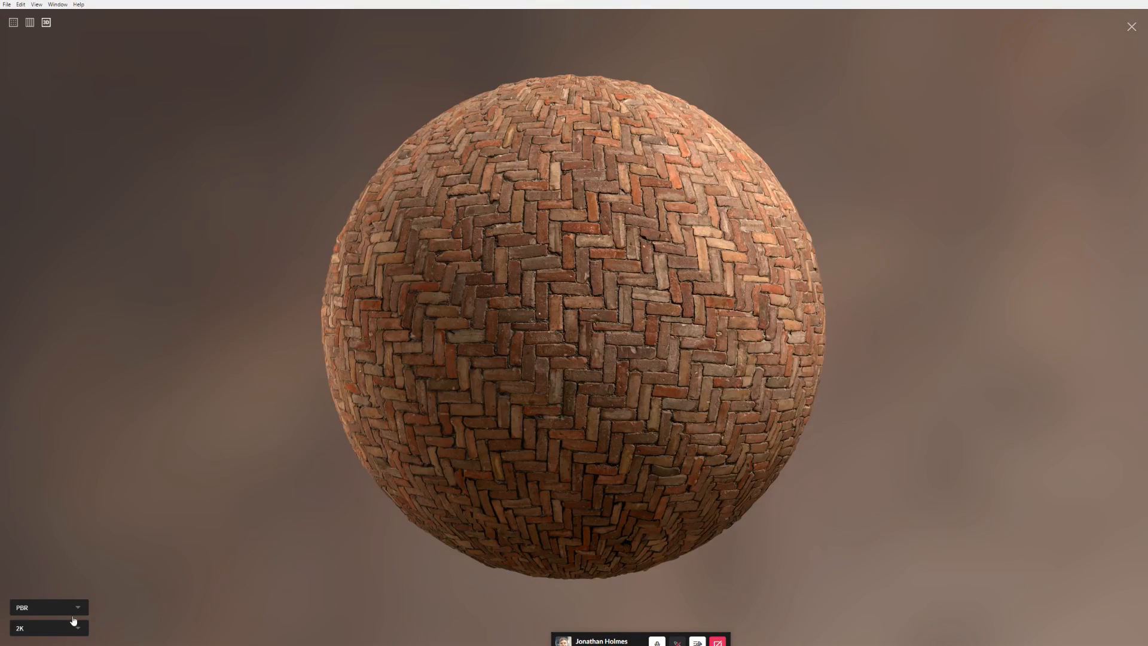
pyautogui.click(70, 606)
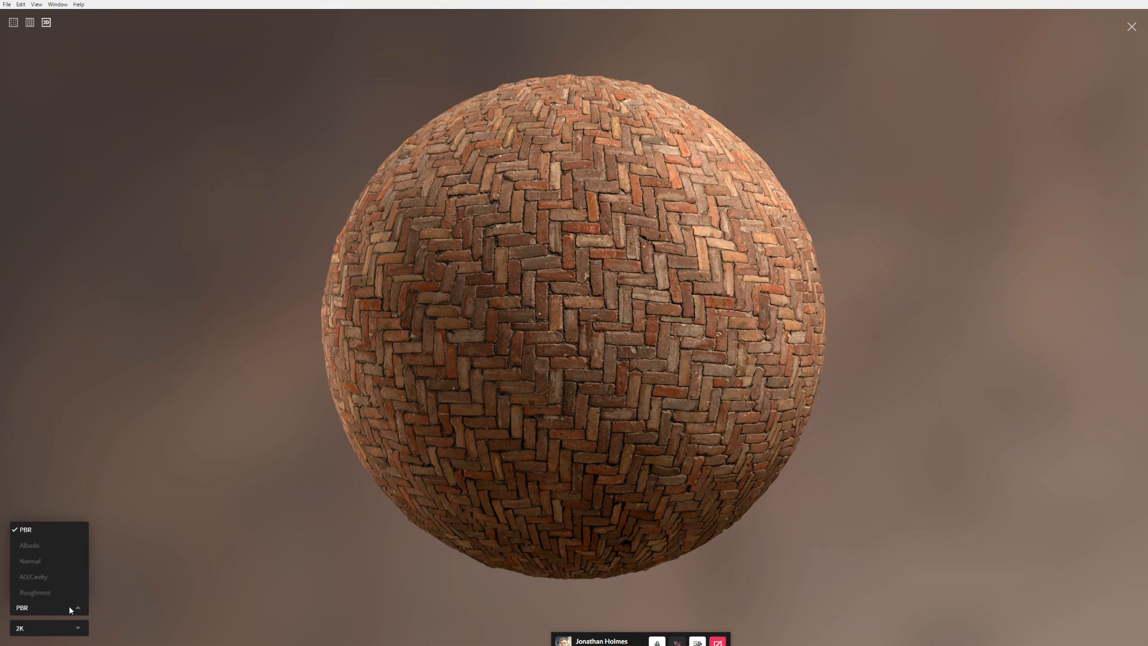
pyautogui.click(48, 546)
# - Examine the herringbone albedo up close and from several angles, checking the bricks and mortar joints
pyautogui.moveTo(608, 378); pyautogui.dragTo(505, 404)
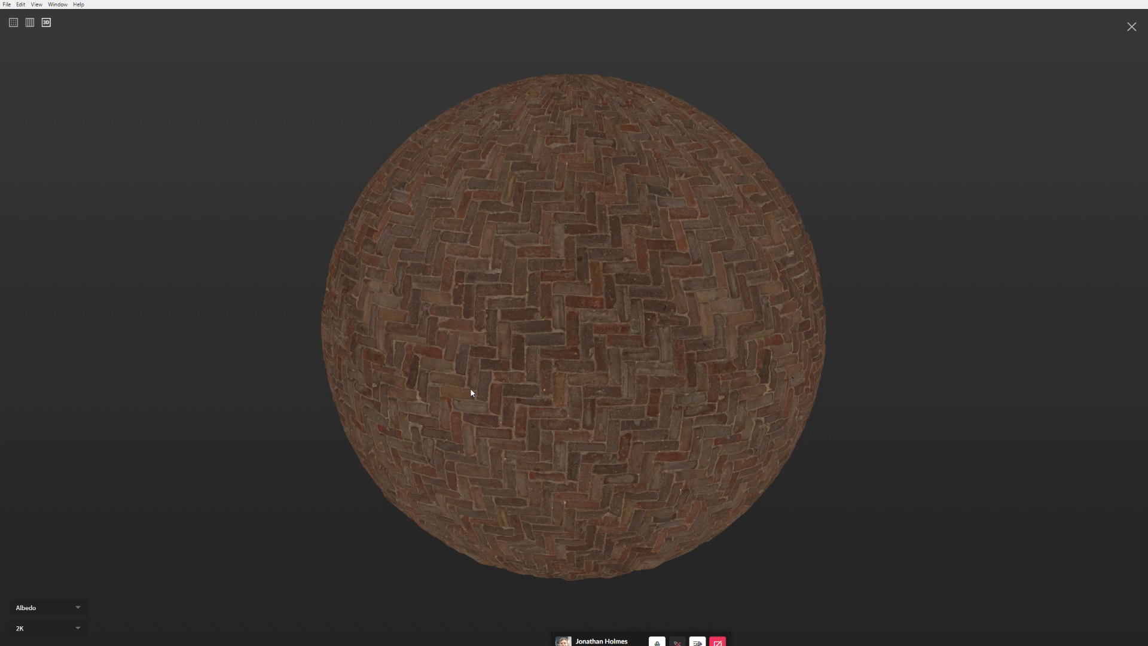
pyautogui.scroll(10, 566, 302)
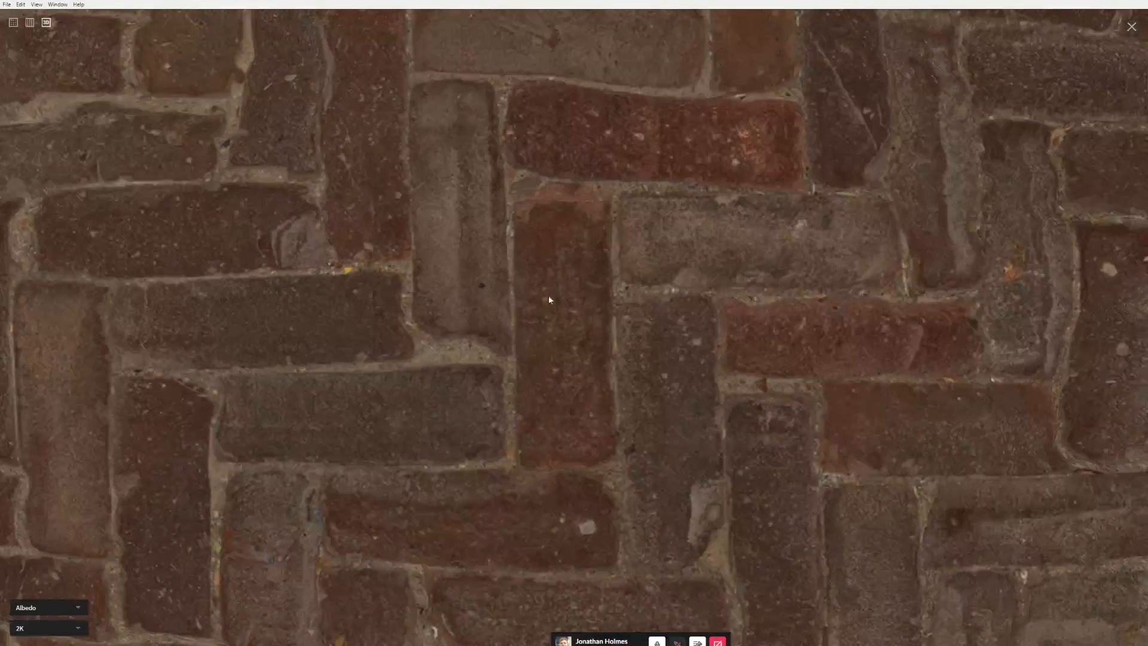
pyautogui.moveTo(548, 299); pyautogui.dragTo(562, 332)
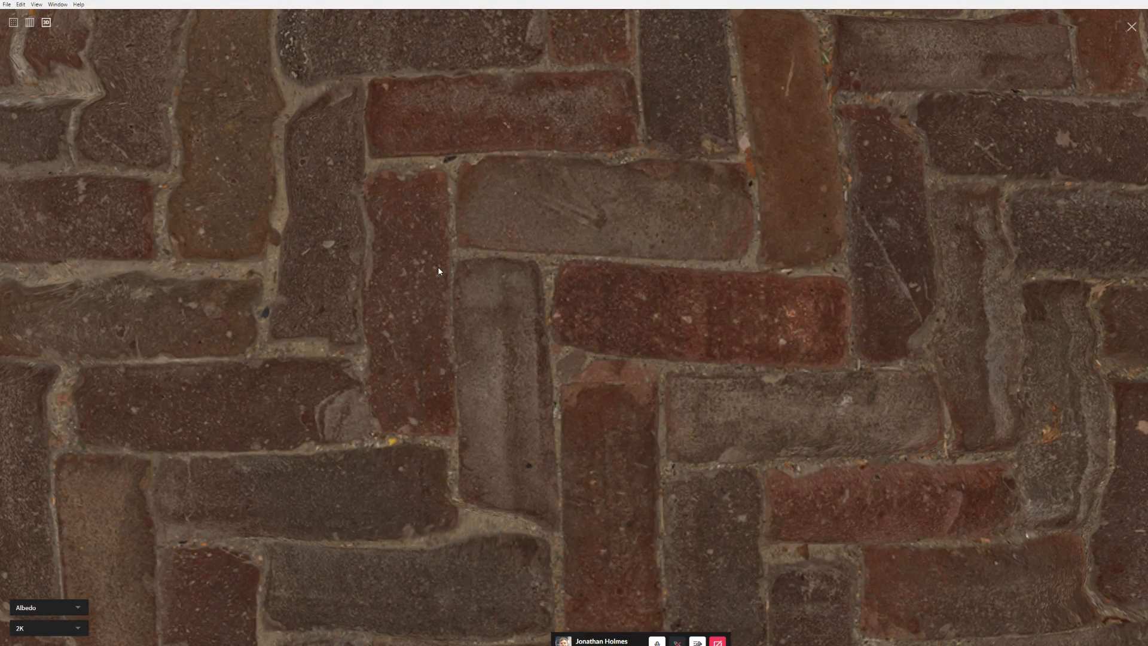
pyautogui.scroll(-5, 455, 284)
pyautogui.scroll(3, 484, 305)
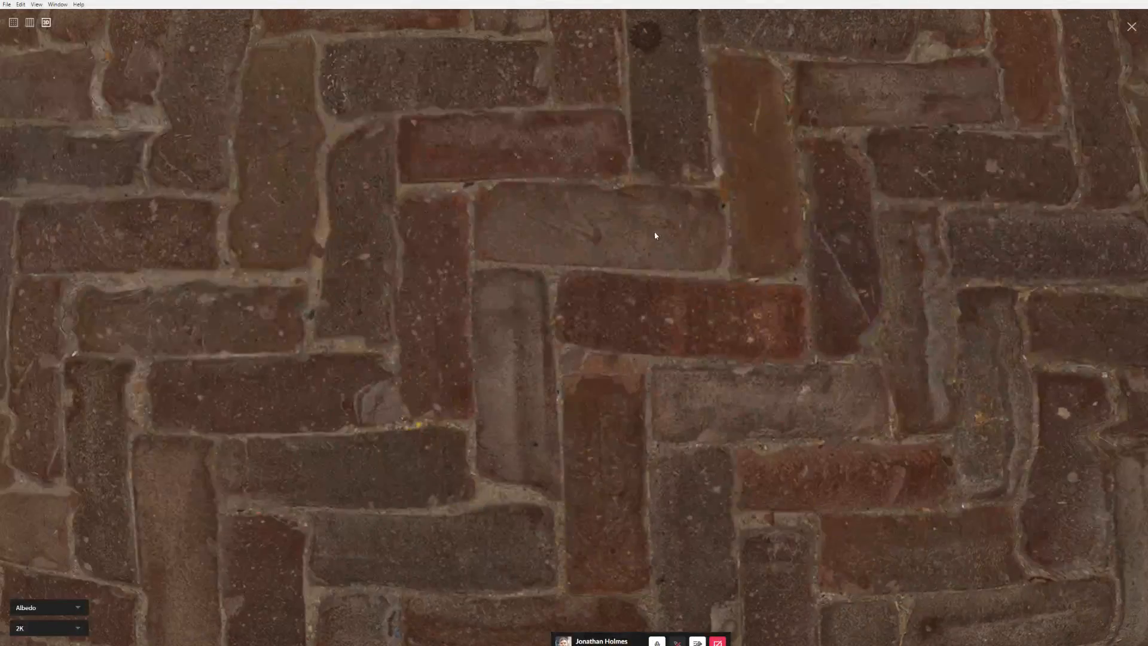
pyautogui.scroll(2, 616, 239)
pyautogui.moveTo(577, 251); pyautogui.dragTo(564, 269)
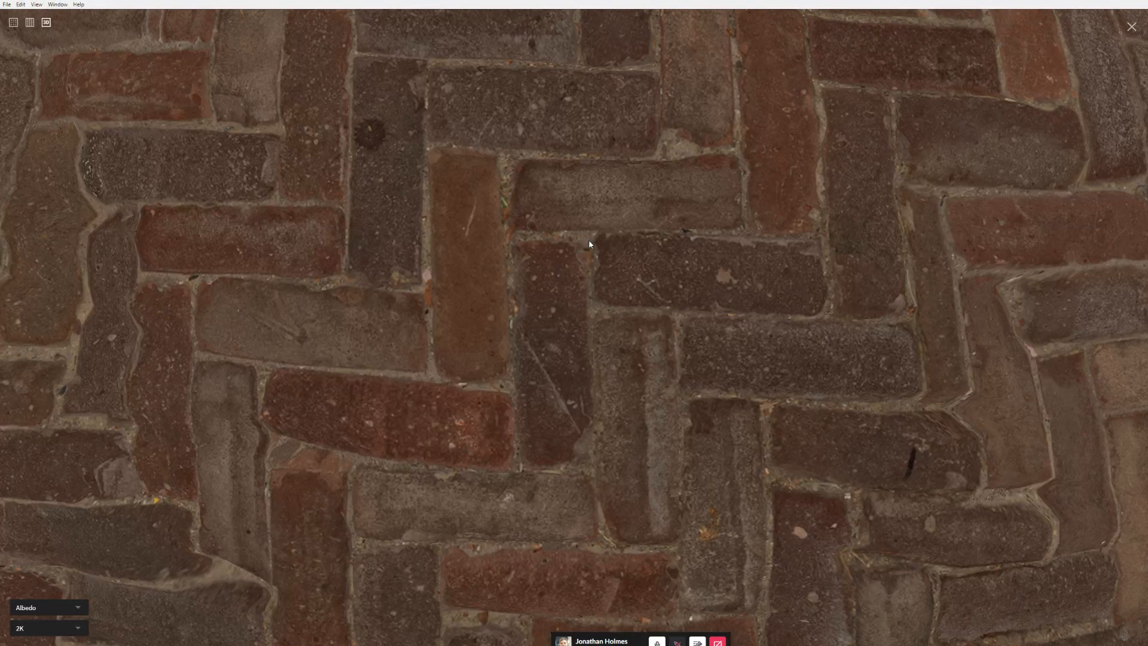
pyautogui.scroll(-10, 589, 245)
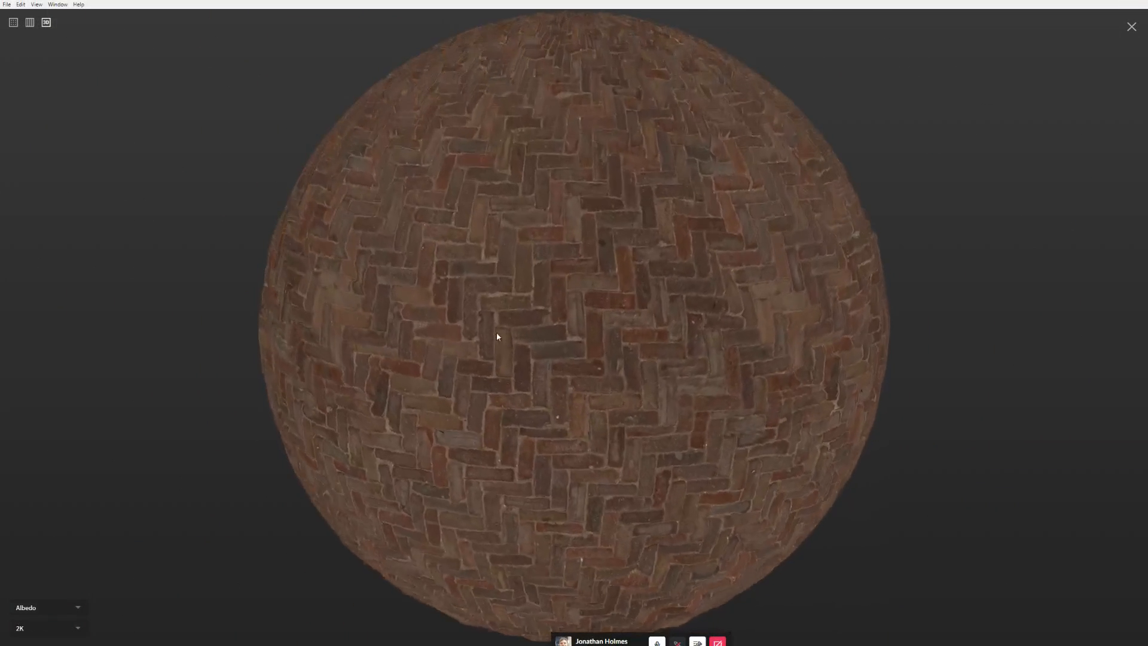
pyautogui.moveTo(496, 335); pyautogui.dragTo(498, 307)
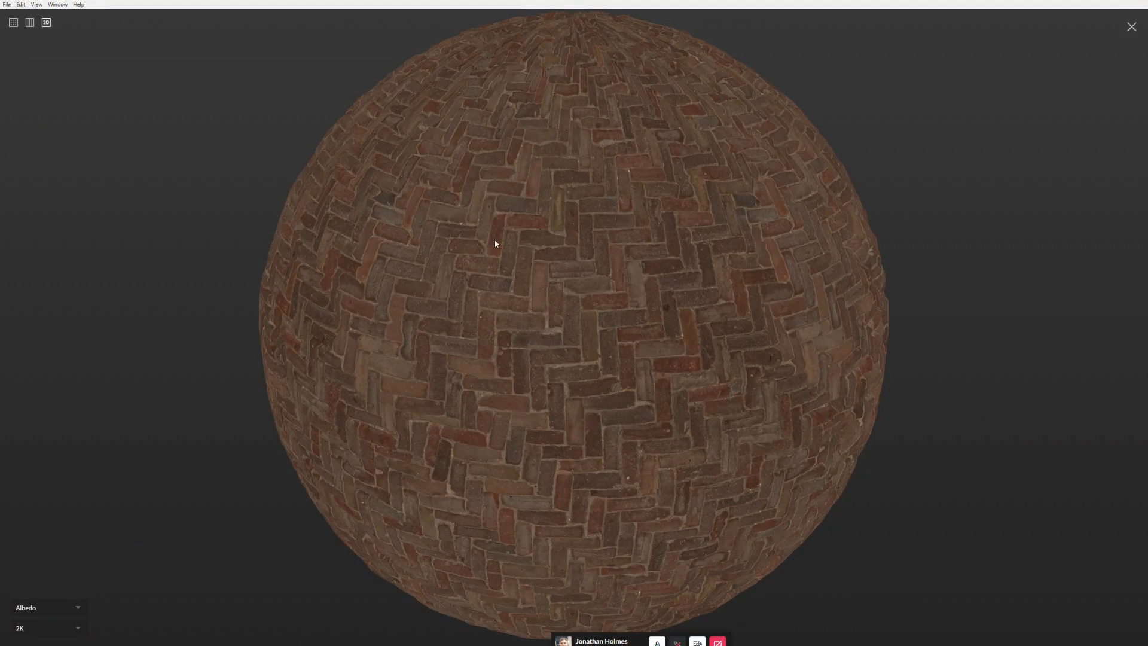
# - View the first two rendered preview images of the herringbone pavement and close the asset's details
pyautogui.click(13, 22)
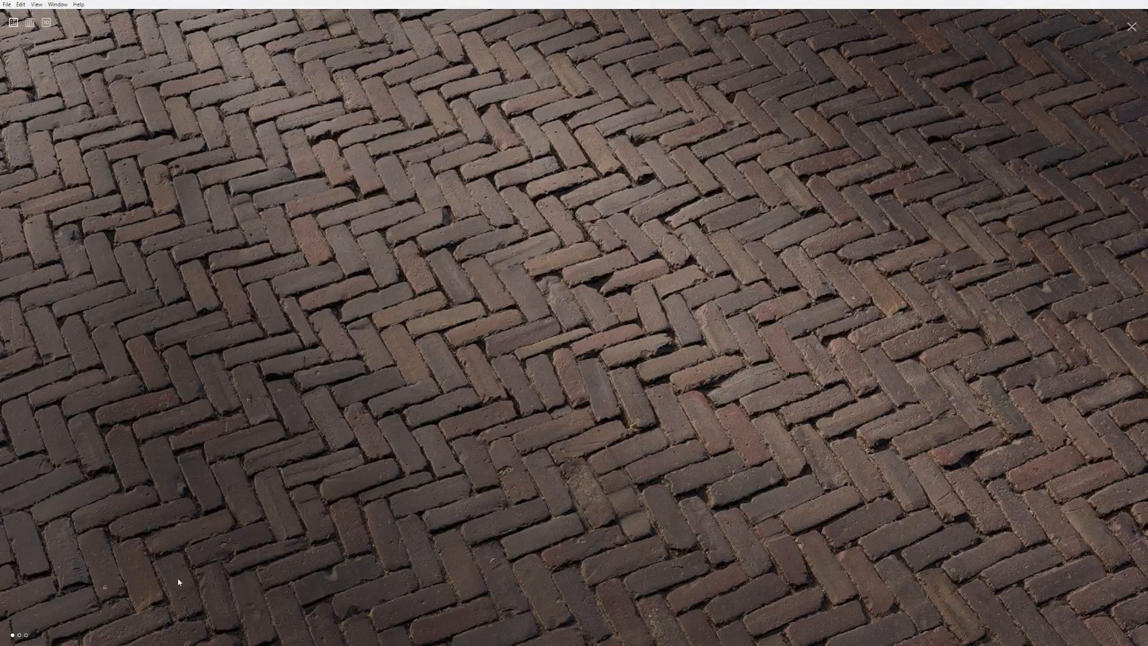
pyautogui.click(19, 635)
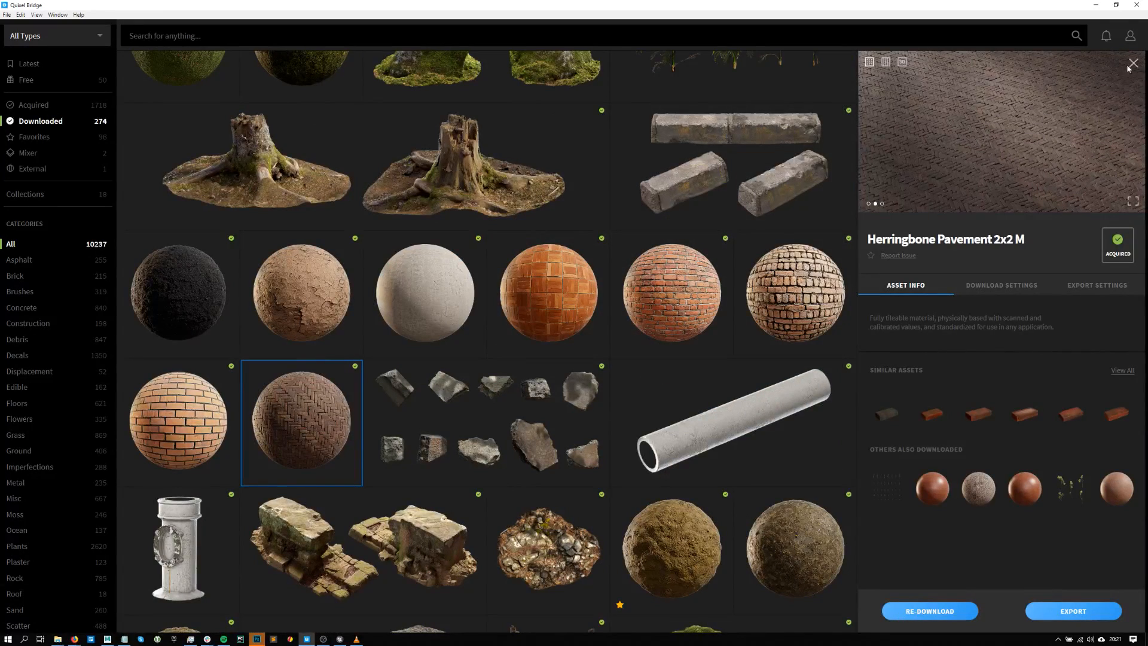
pyautogui.click(1133, 64)
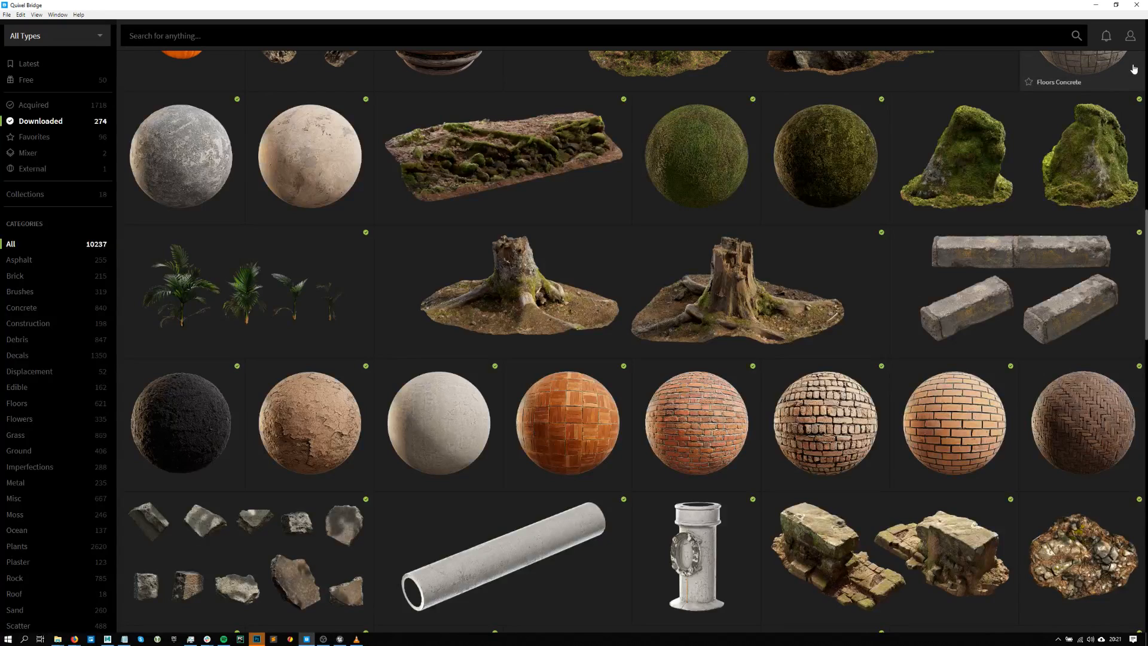
pyautogui.scroll(2, 769, 257)
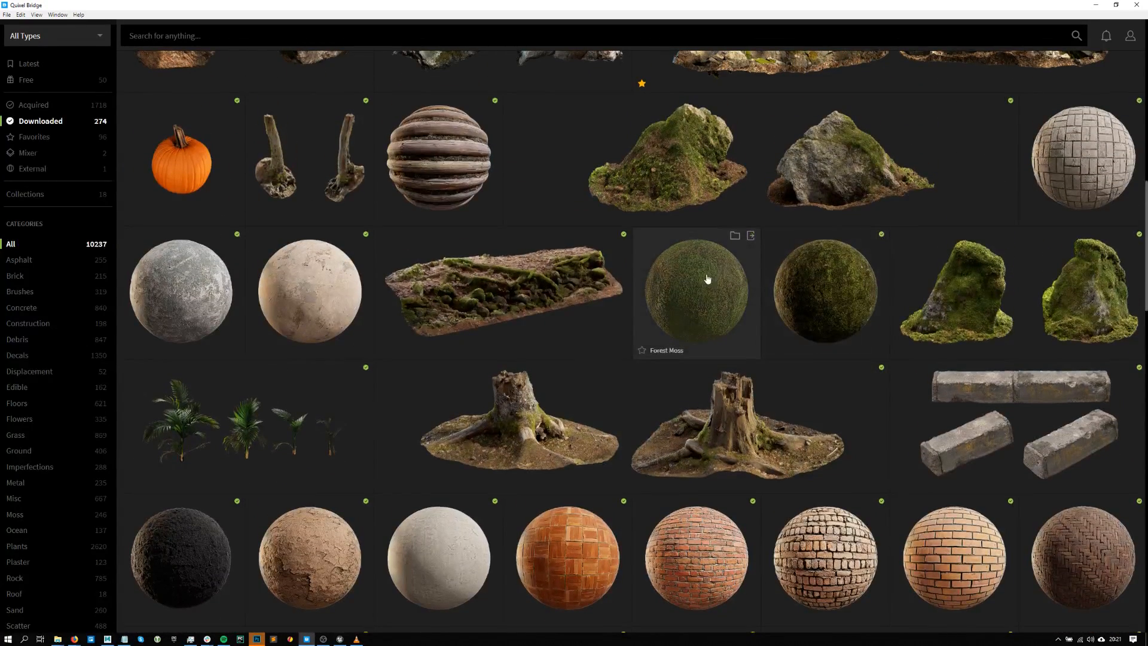
pyautogui.scroll(3, 694, 281)
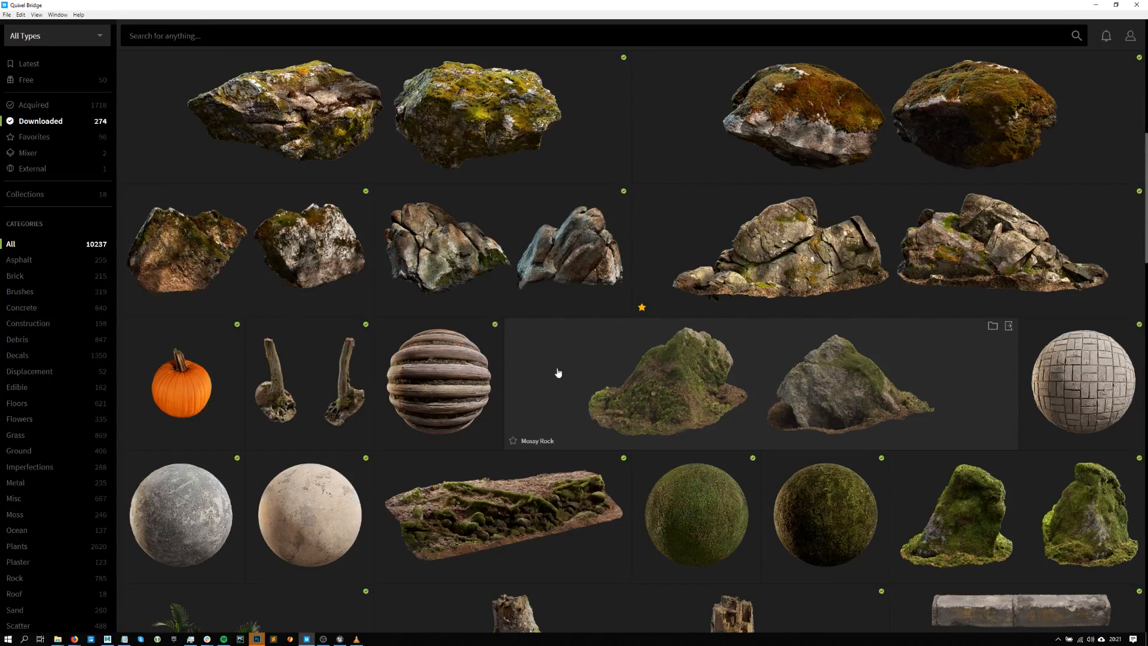
pyautogui.scroll(-3, 601, 357)
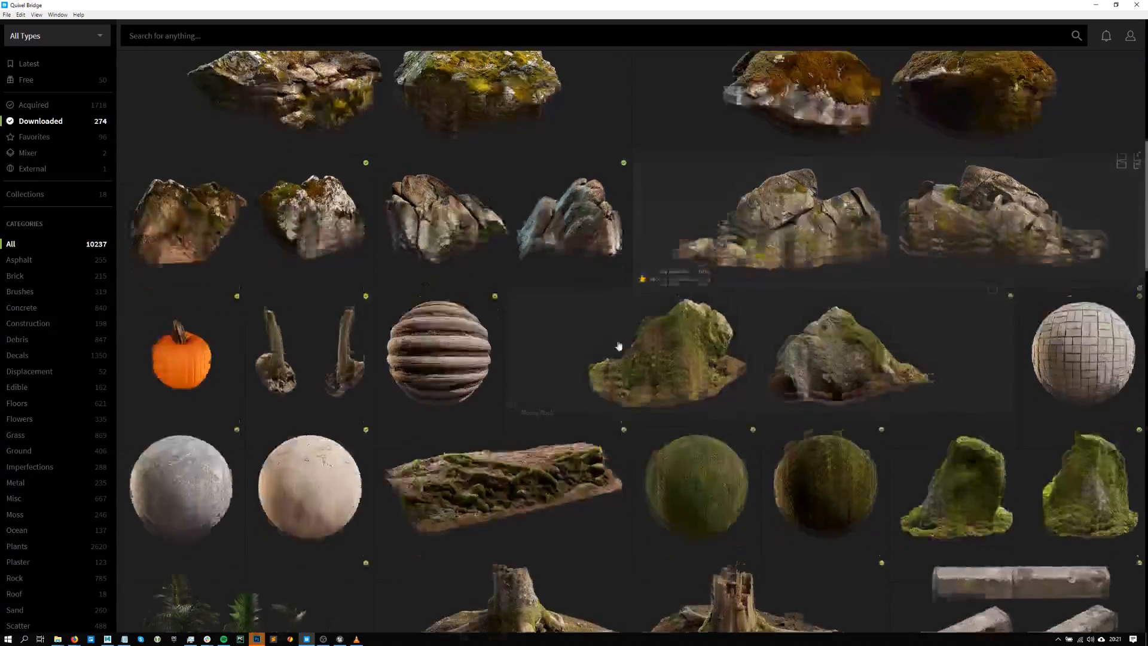
pyautogui.scroll(-3, 591, 358)
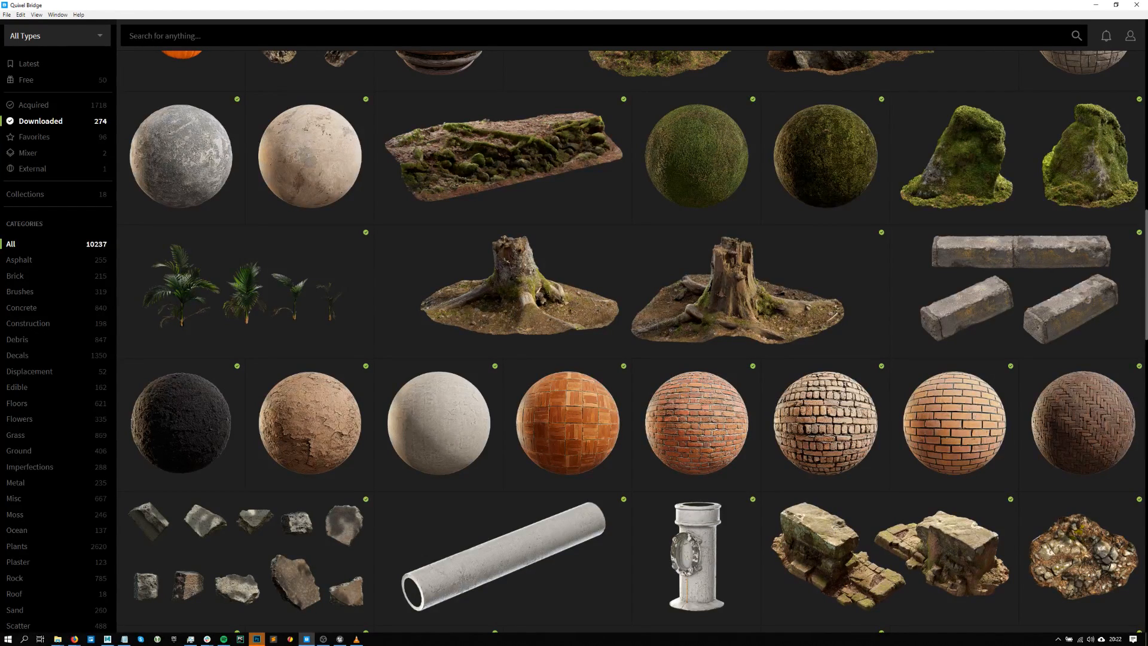
pyautogui.hotkey('alt', 'Tab')
pyautogui.scroll(2, 699, 311)
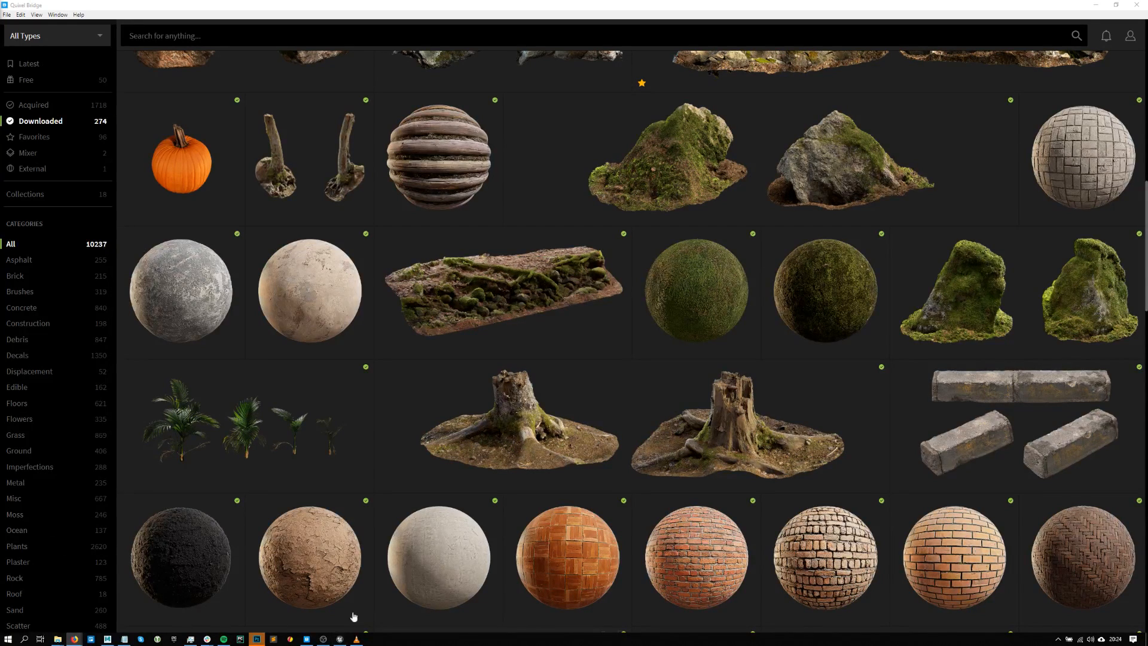
# - Switch to Unreal Engine and open the Megascans decal folder 09_Leakage_skphbg3c in the project content
pyautogui.click(339, 638)
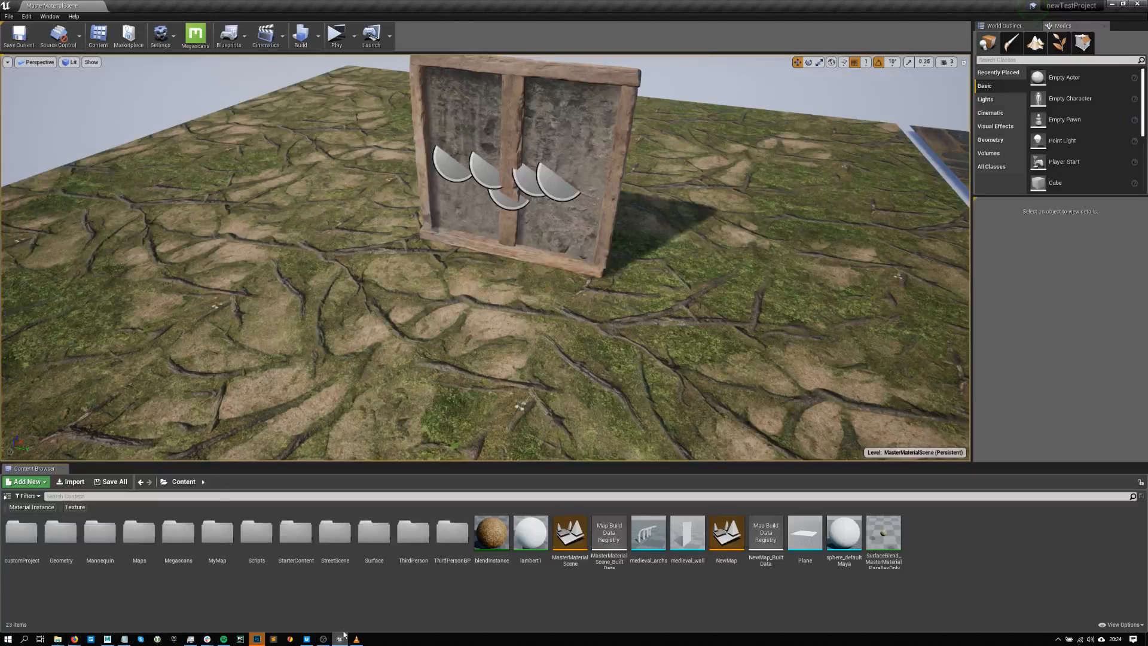
pyautogui.doubleClick(178, 533)
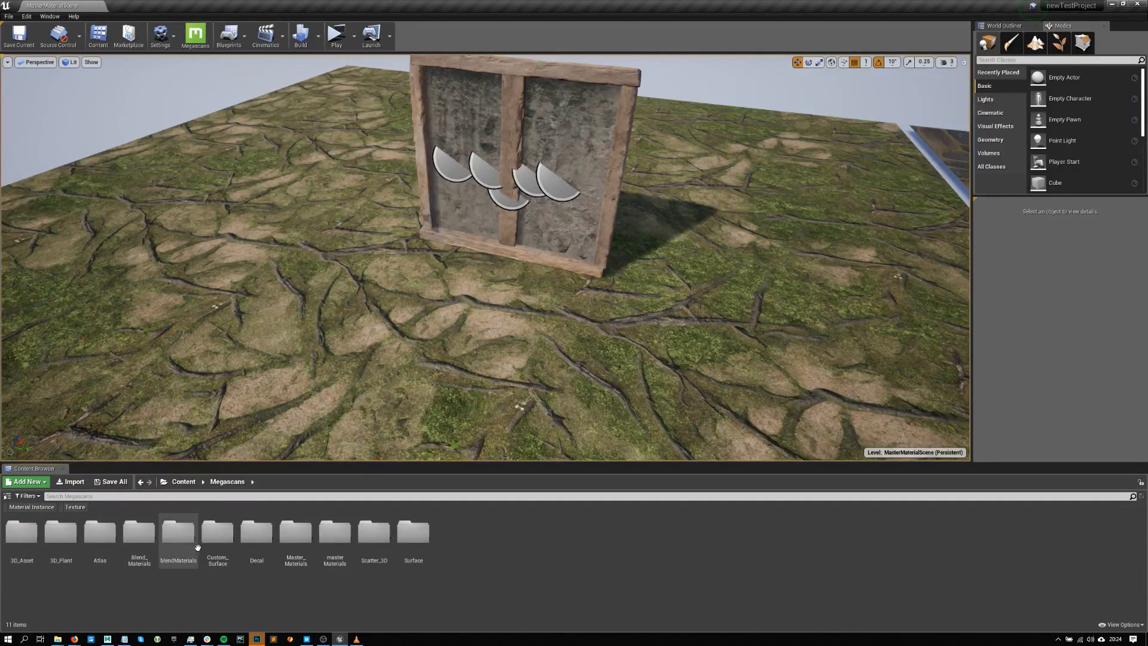
pyautogui.doubleClick(257, 534)
pyautogui.click(295, 532)
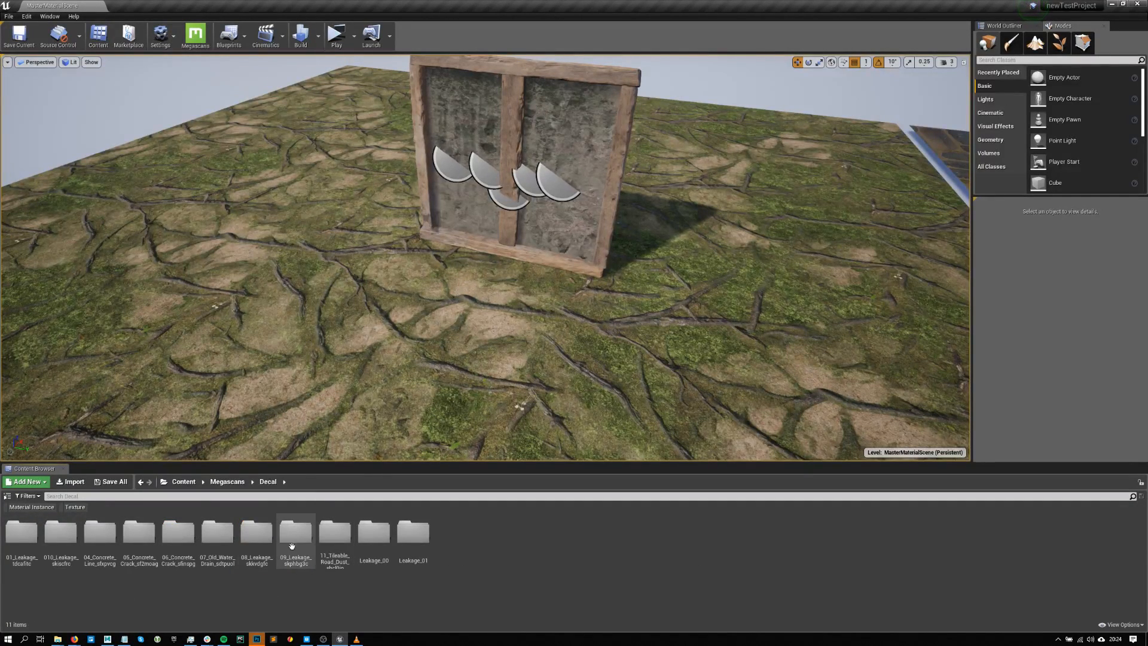
pyautogui.doubleClick(295, 532)
# - Try out the 09_Leakage decal at the outer edge of the mossy ground and remove it
pyautogui.moveTo(478, 269); pyautogui.dragTo(370, 311, button='right')
pyautogui.click(25, 556)
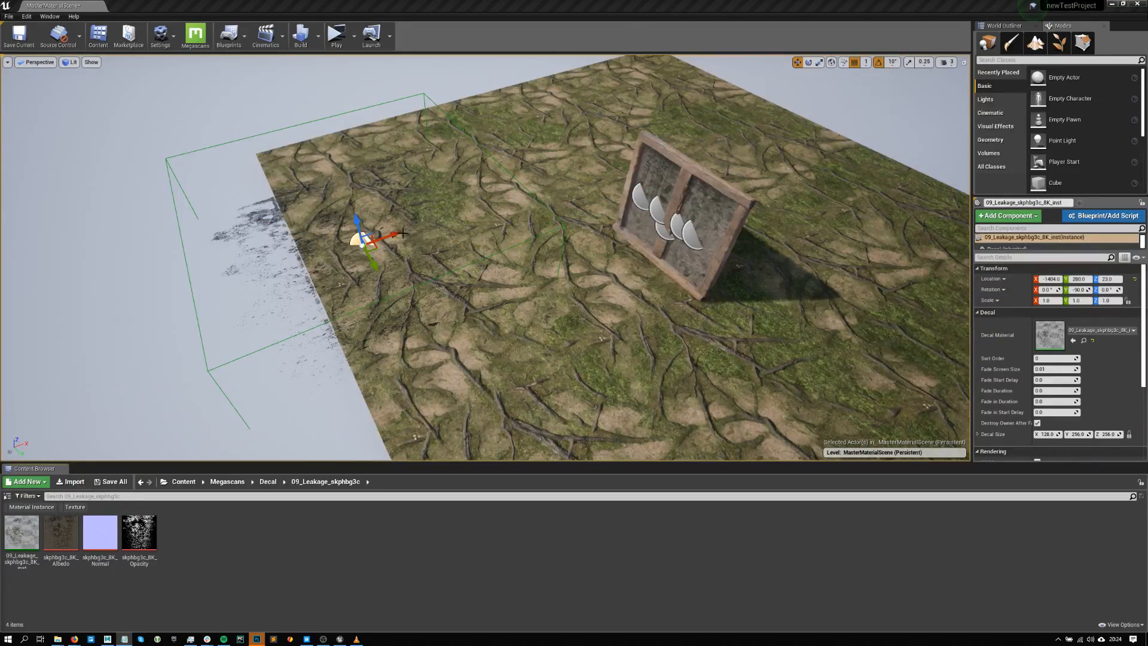
pyautogui.scroll(5, 691, 440)
pyautogui.scroll(-3, 691, 440)
pyautogui.press('Escape')
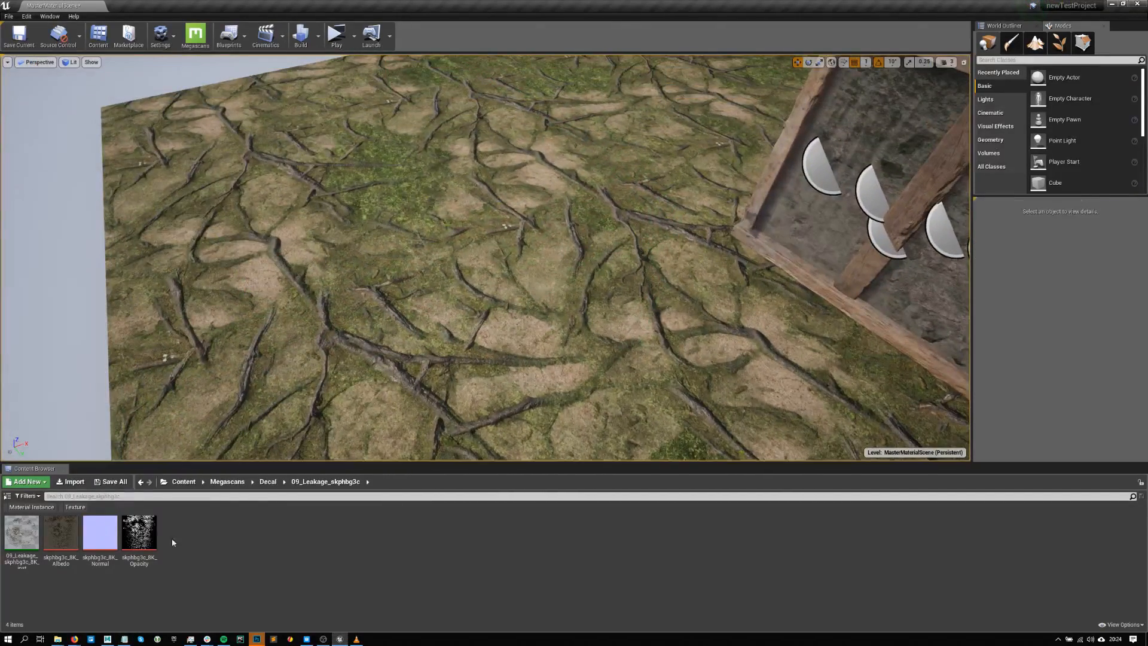
# - Place the 09_Leakage decal on the mossy ground again, reposition it above the surface, and delete it
pyautogui.moveTo(6, 544); pyautogui.dragTo(383, 314)
pyautogui.moveTo(368, 249); pyautogui.dragTo(566, 177)
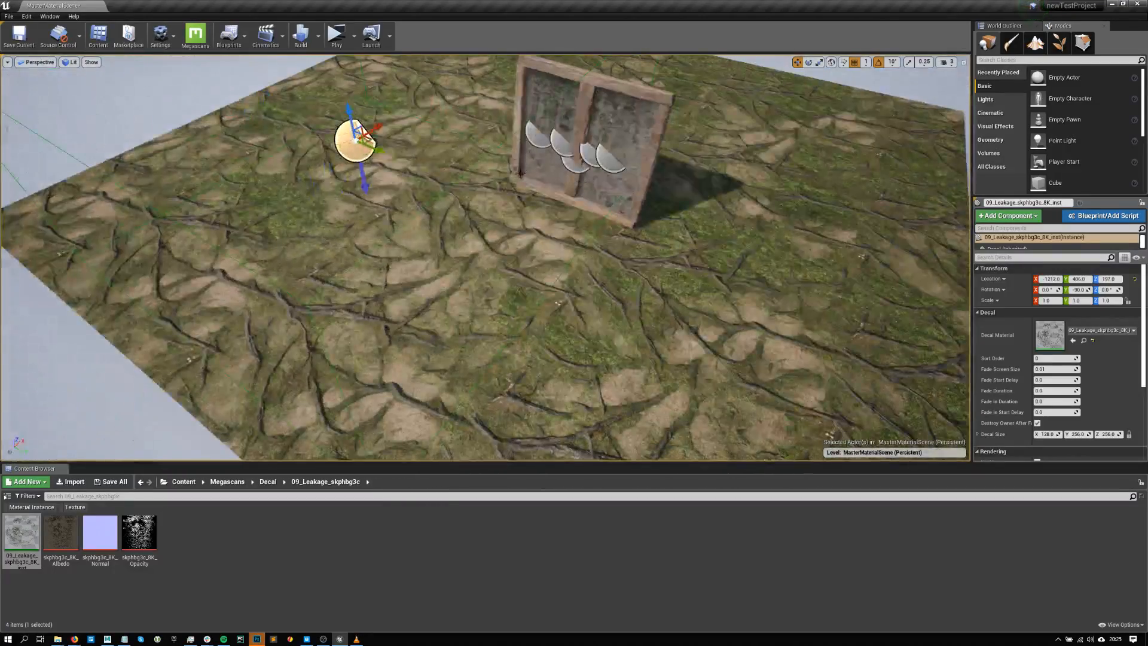
pyautogui.press('Delete')
pyautogui.keyDown('alt'); pyautogui.moveTo(409, 227); pyautogui.dragTo(420, 239); pyautogui.keyUp('alt')
pyautogui.moveTo(410, 216); pyautogui.dragTo(446, 254, button='right')
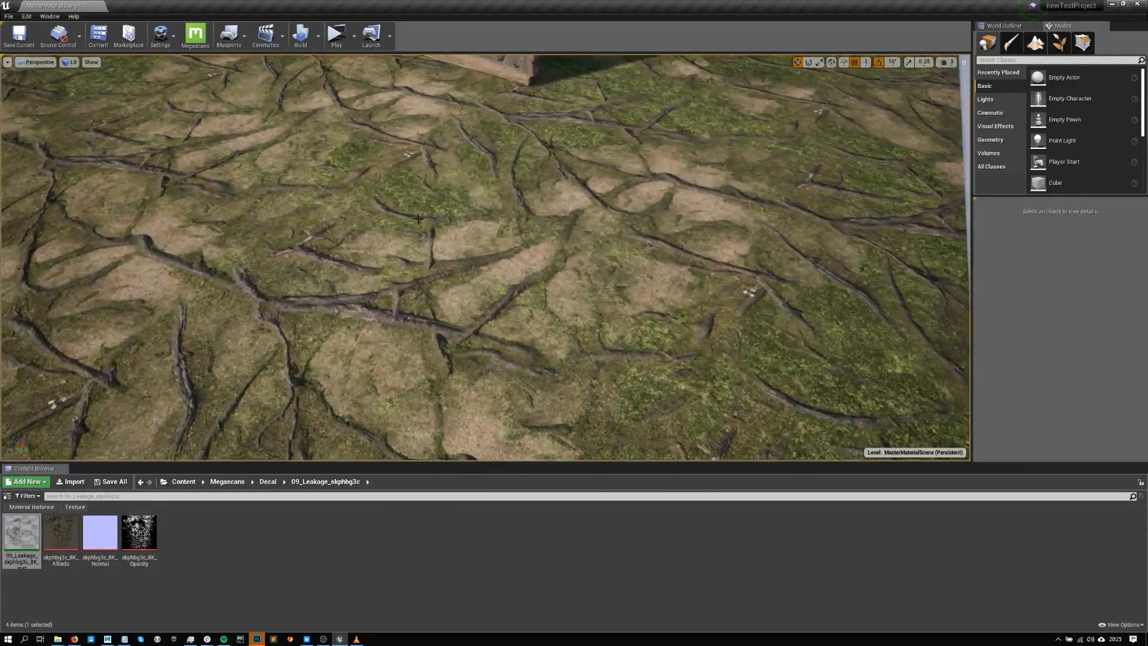
# - Switch to Quixel Bridge and open the Concrete Rubble asset among the downloaded assets
pyautogui.click(307, 639)
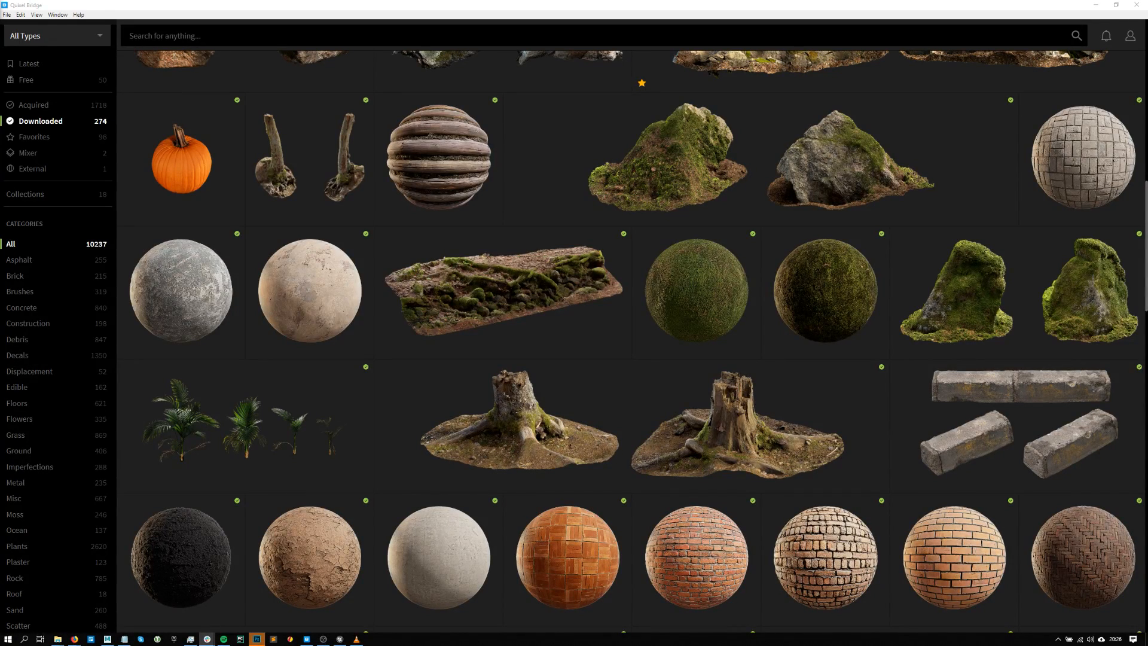
pyautogui.scroll(-6, 676, 289)
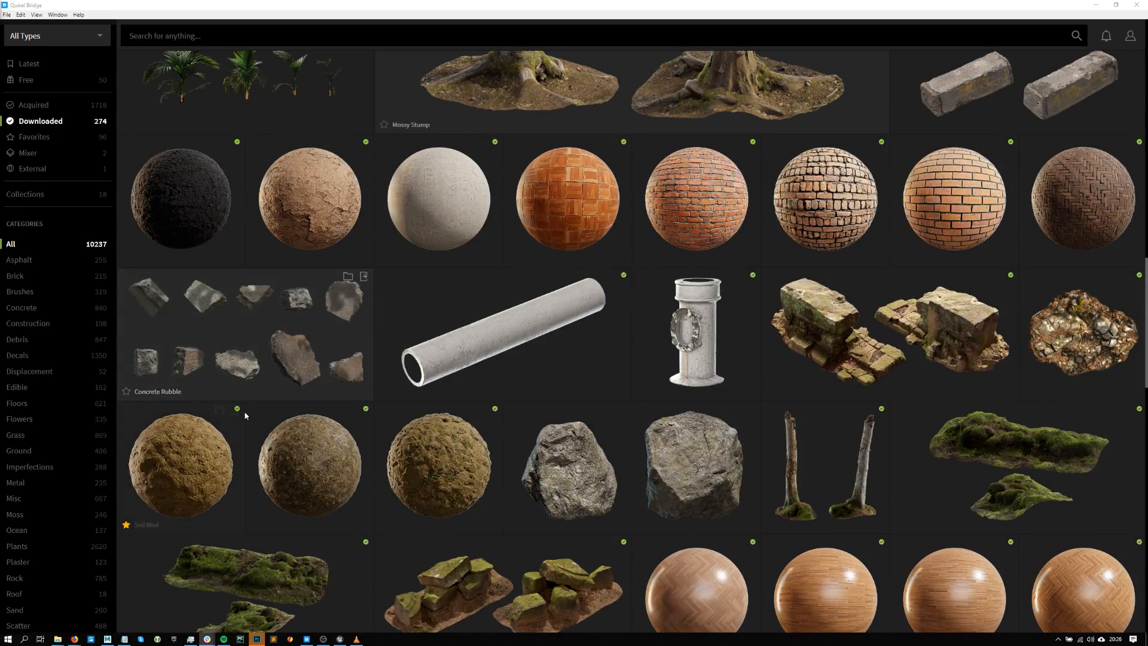
pyautogui.click(237, 330)
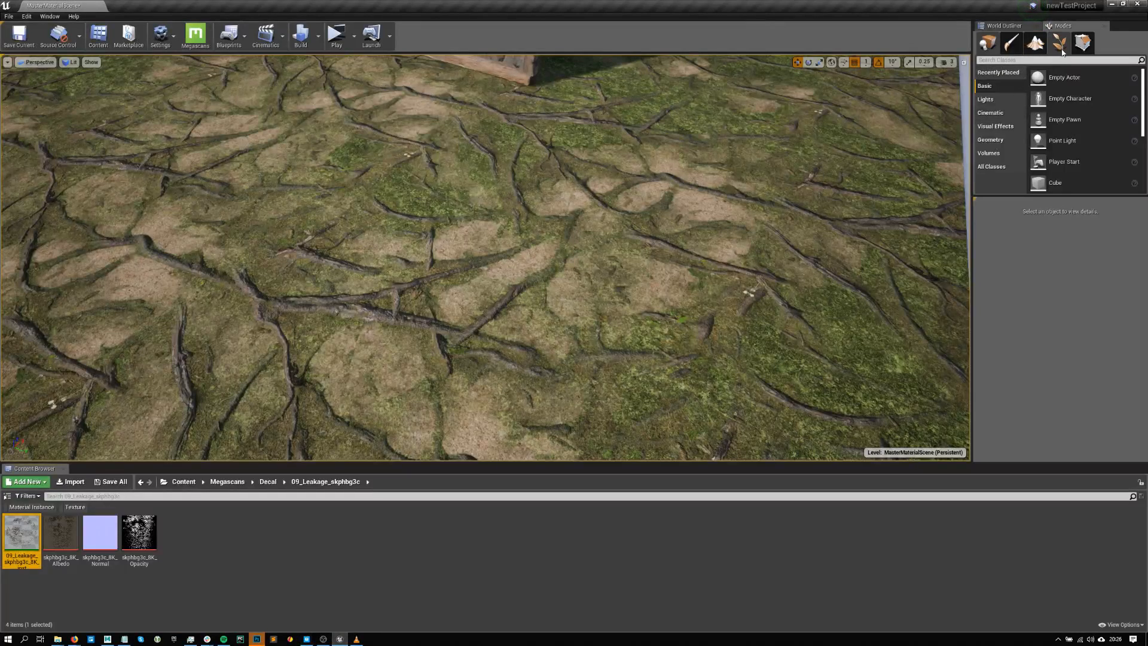
# - Enter Foliage mode in Unreal Engine, enlarge the foliage type area and select all foliage types
pyautogui.click(1059, 42)
pyautogui.moveTo(1076, 196); pyautogui.dragTo(1079, 343)
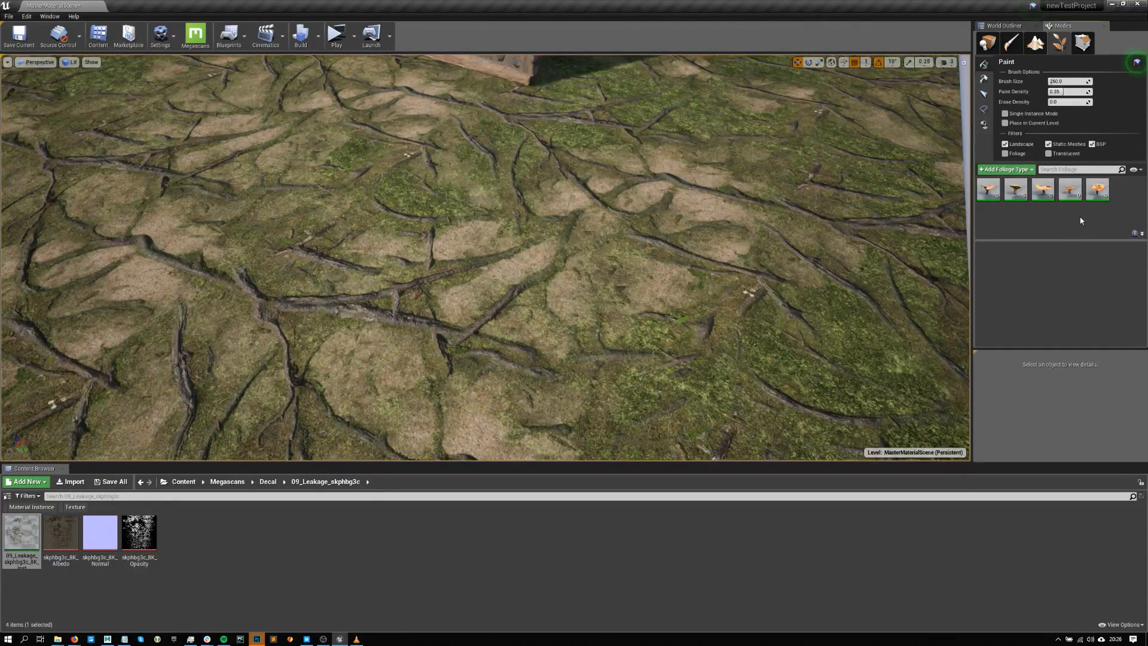
pyautogui.hotkey('ctrl', 'a')
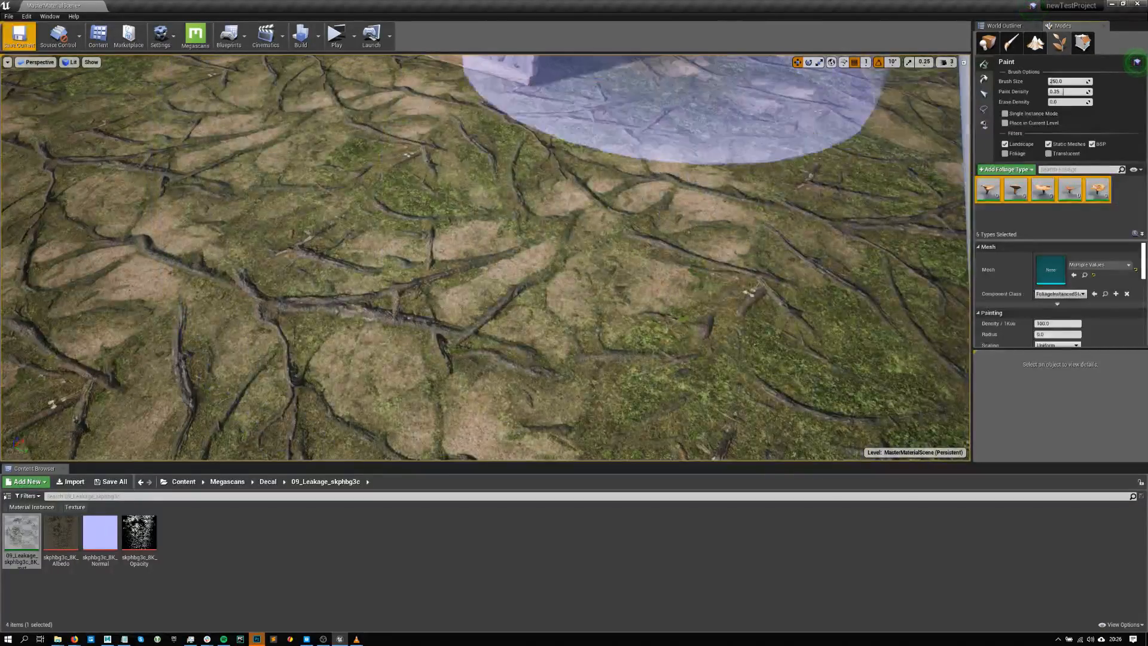
# - Enable Auto-Populate Foliage Painter in the Megascans plugin settings and move the settings window lower, returning to Place mode
pyautogui.click(197, 40)
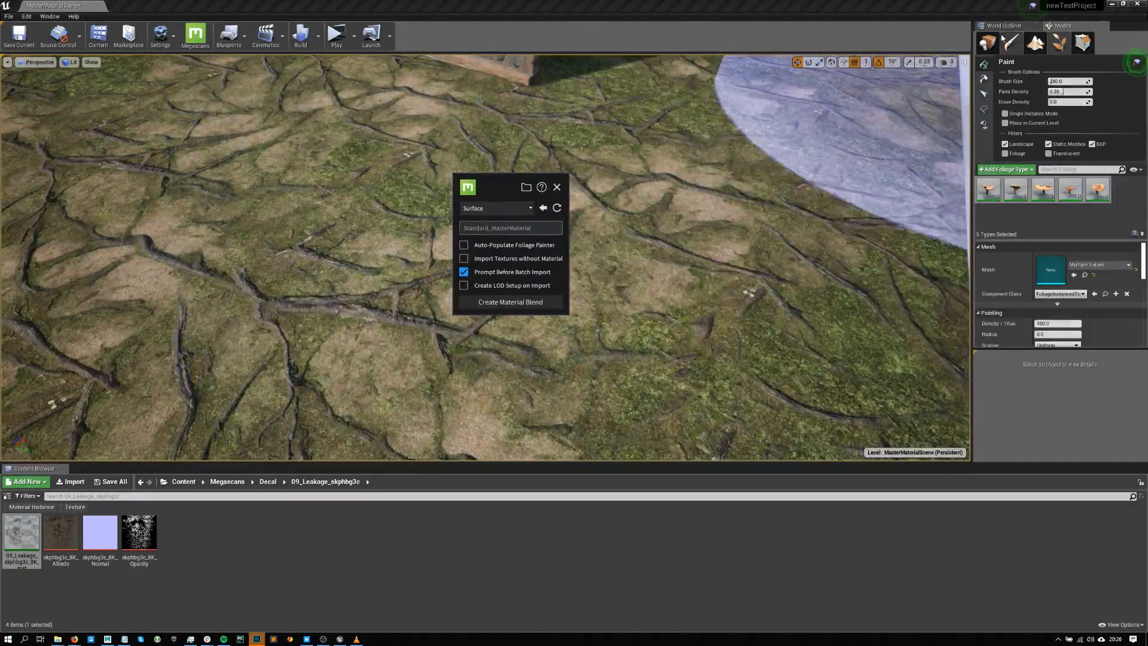
pyautogui.click(988, 43)
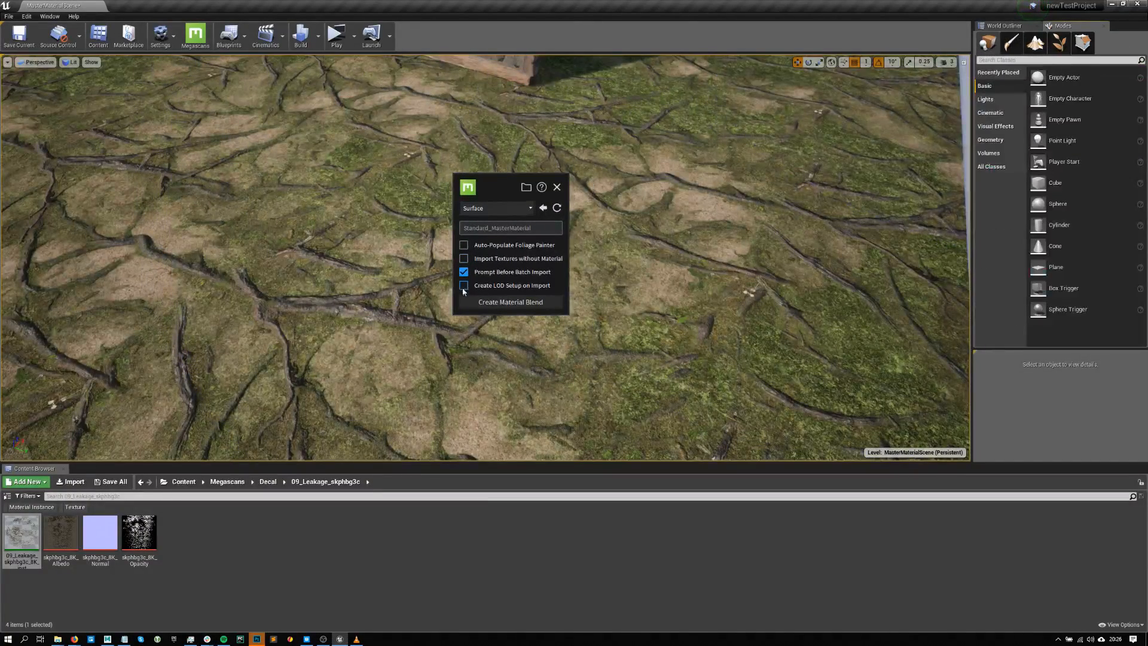
pyautogui.click(479, 246)
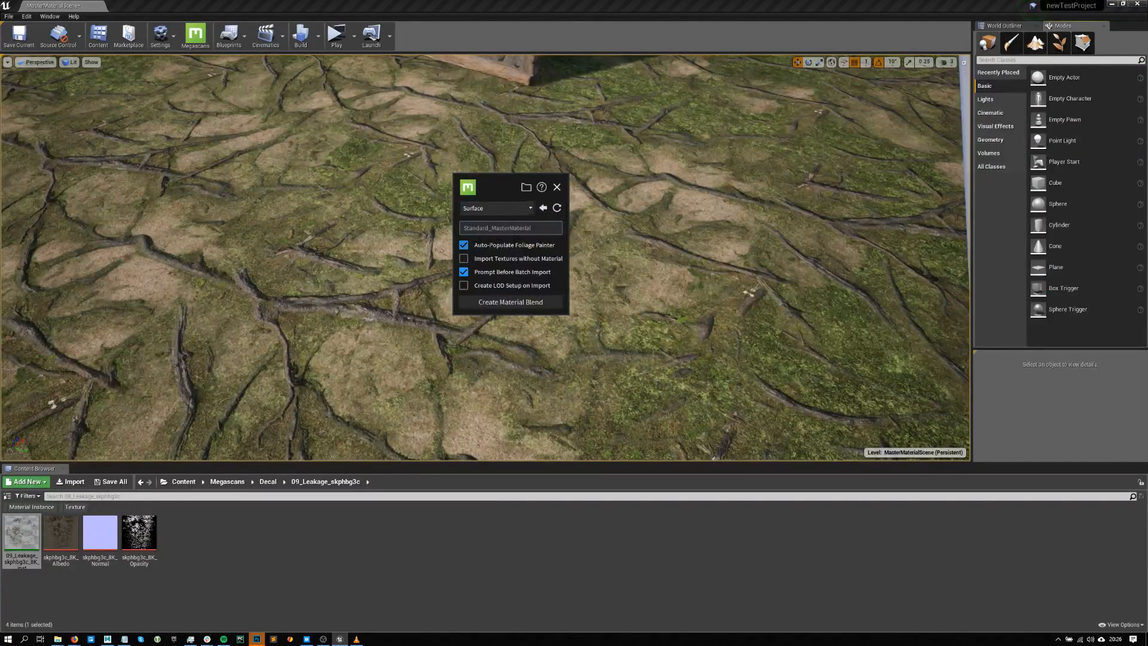
pyautogui.moveTo(517, 217); pyautogui.dragTo(496, 456)
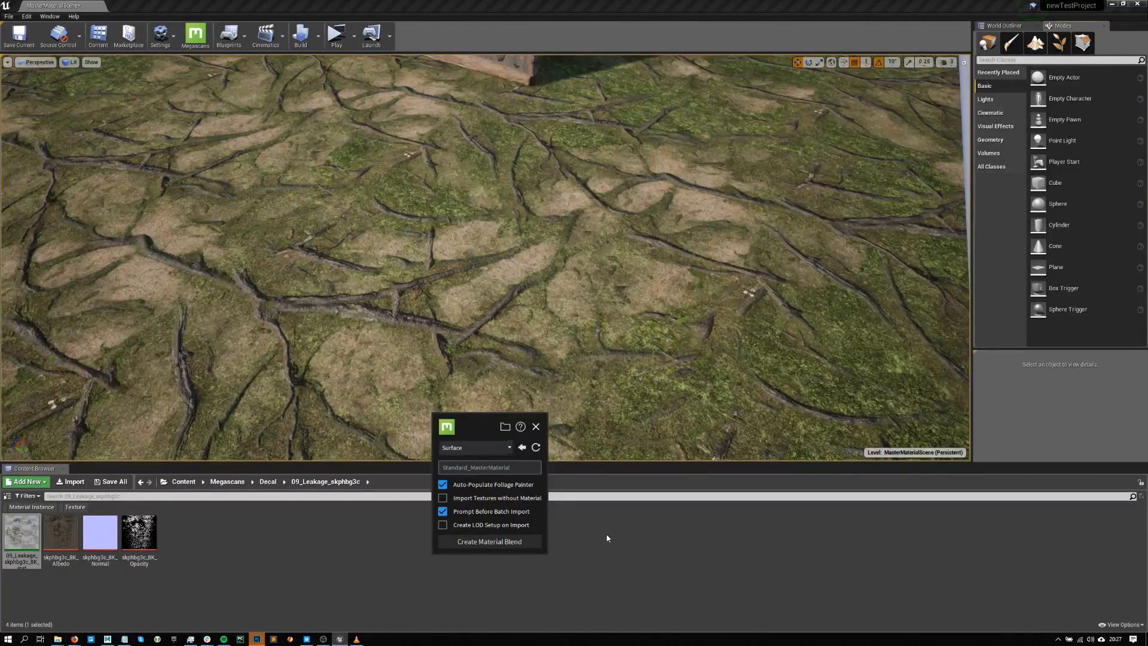
# - Select all foliage types in Foliage mode and try painting them on the mossy ground and erasing them
pyautogui.click(1059, 42)
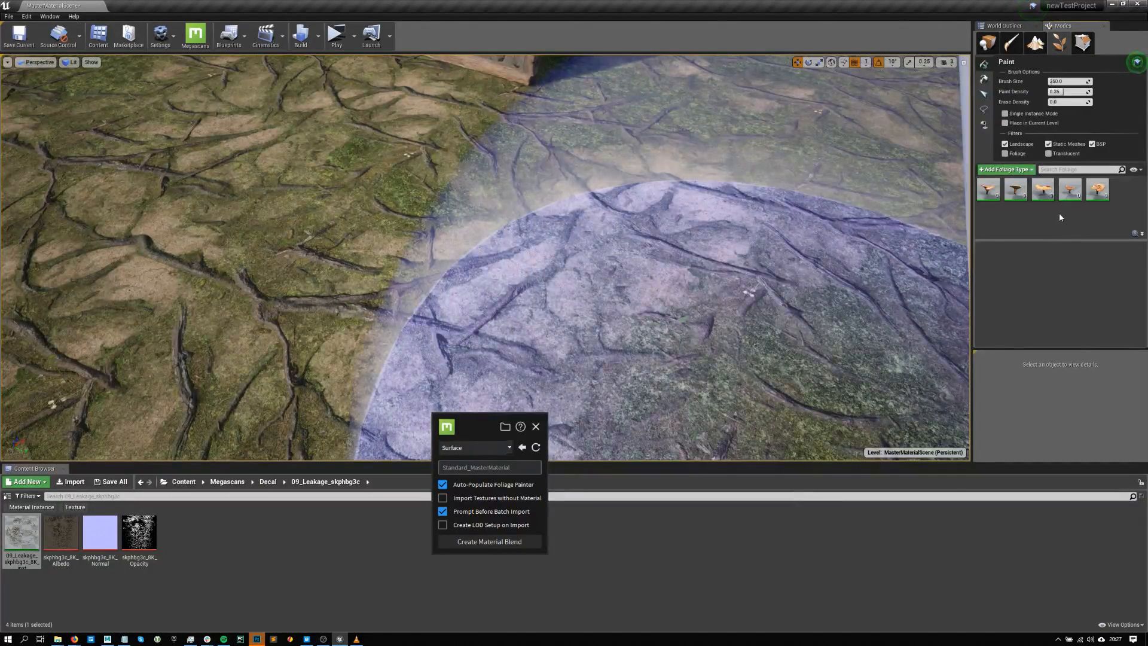
pyautogui.hotkey('ctrl', 'a')
pyautogui.moveTo(497, 240)
pyautogui.mouseDown(button='right')
pyautogui.moveTo(443, 233)
pyautogui.moveTo(497, 239)
pyautogui.mouseUp(button='right')
pyautogui.moveTo(497, 239)
pyautogui.mouseDown()
pyautogui.moveTo(364, 173)
pyautogui.moveTo(251, 159)
pyautogui.moveTo(446, 119)
pyautogui.moveTo(584, 348)
pyautogui.moveTo(277, 185)
pyautogui.moveTo(475, 141)
pyautogui.moveTo(333, 64)
pyautogui.mouseUp()
pyautogui.moveTo(334, 64)
pyautogui.mouseDown(button='right')
pyautogui.moveTo(333, 36)
pyautogui.moveTo(342, 63)
pyautogui.mouseUp(button='right')
pyautogui.keyDown('shift'); pyautogui.moveTo(217, 313); pyautogui.dragTo(495, 302); pyautogui.keyUp('shift')
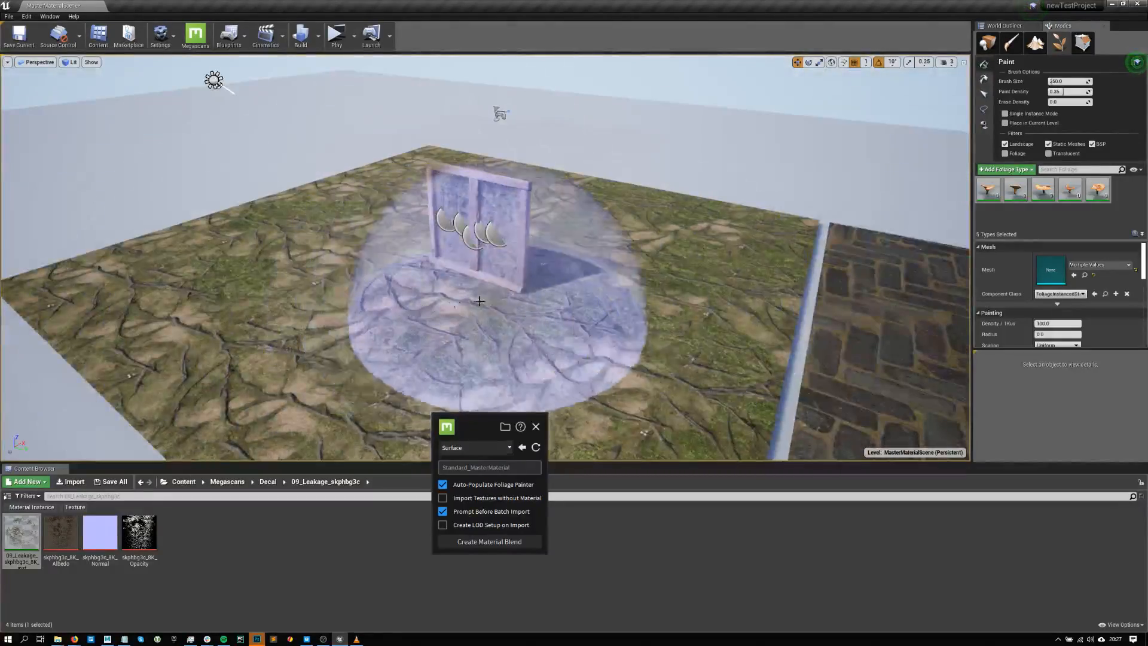
# - Paint the mushroom foliage on the mossy ground near the wooden panel again and undo the stroke
pyautogui.scroll(3, 375, 275)
pyautogui.moveTo(612, 302)
pyautogui.mouseDown()
pyautogui.moveTo(217, 333)
pyautogui.moveTo(678, 333)
pyautogui.moveTo(512, 244)
pyautogui.mouseUp()
pyautogui.scroll(5, 511, 244)
pyautogui.moveTo(512, 243)
pyautogui.mouseDown(button='right')
pyautogui.moveTo(515, 255)
pyautogui.moveTo(508, 233)
pyautogui.moveTo(553, 234)
pyautogui.moveTo(532, 242)
pyautogui.moveTo(541, 257)
pyautogui.moveTo(544, 242)
pyautogui.moveTo(742, 218)
pyautogui.mouseUp(button='right')
pyautogui.hotkey('ctrl', 'z')
pyautogui.moveTo(562, 263); pyautogui.dragTo(538, 227, button='right')
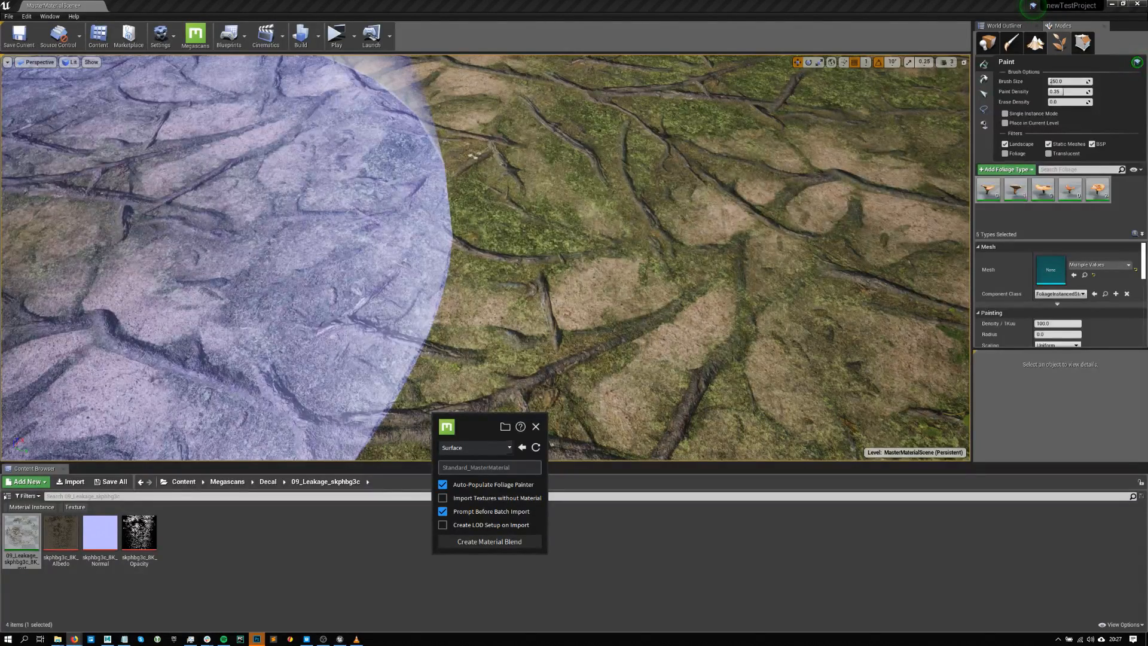
# - Move the Megascans plugin settings window up over the viewport, close it and switch to Quixel Bridge
pyautogui.click(459, 485)
pyautogui.moveTo(483, 427); pyautogui.dragTo(437, 236)
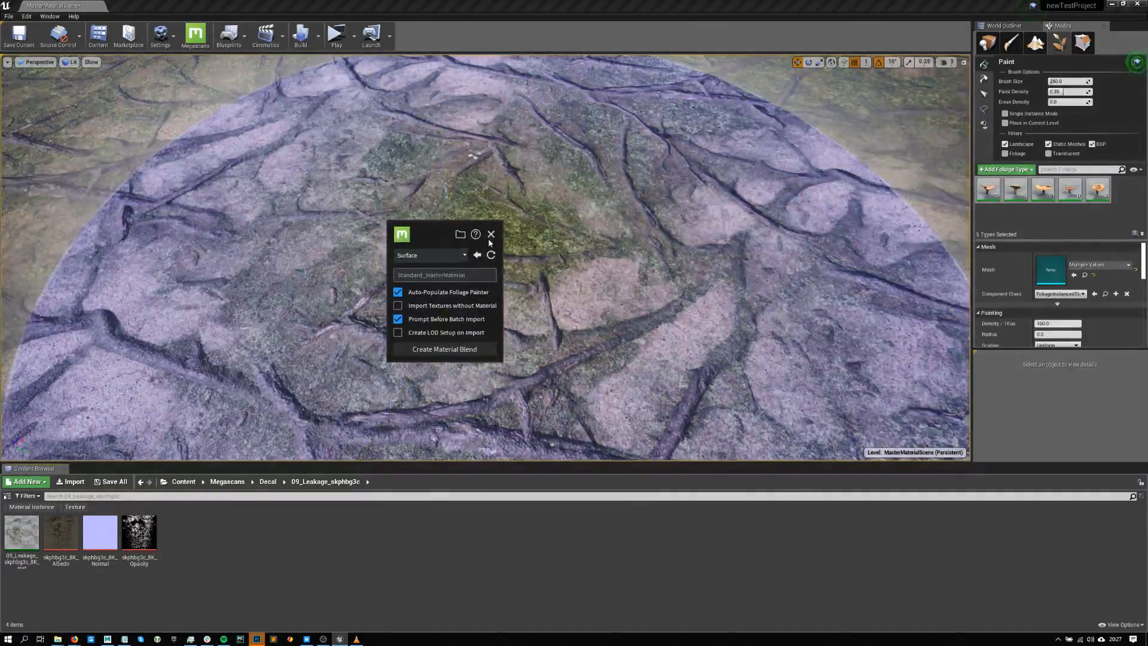
pyautogui.click(491, 234)
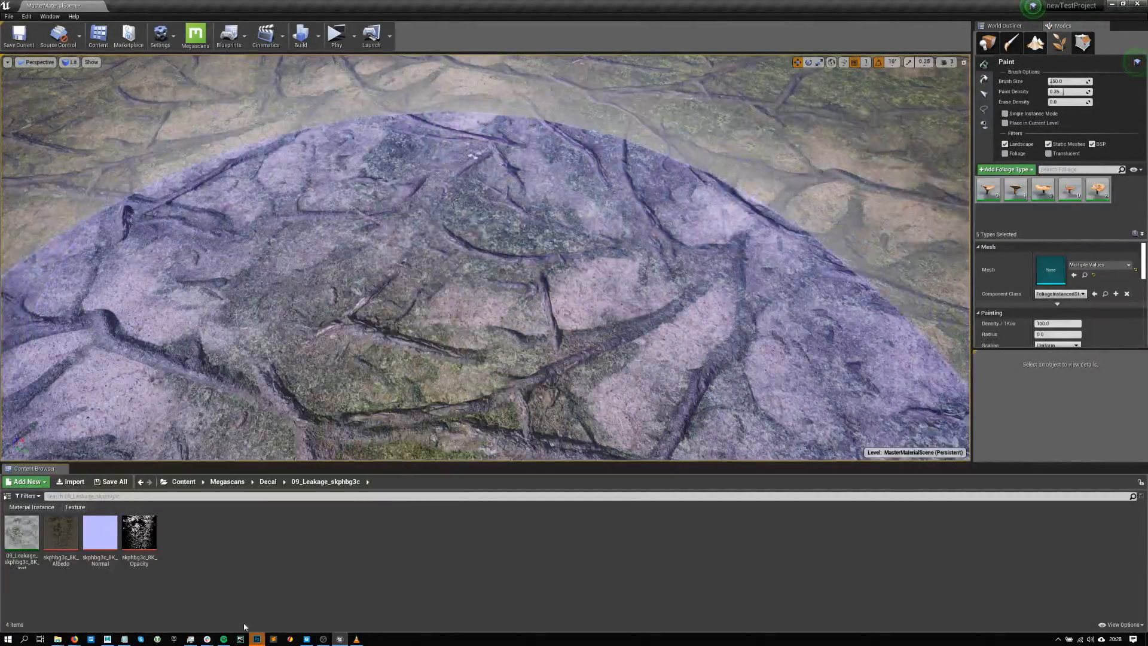
pyautogui.click(306, 638)
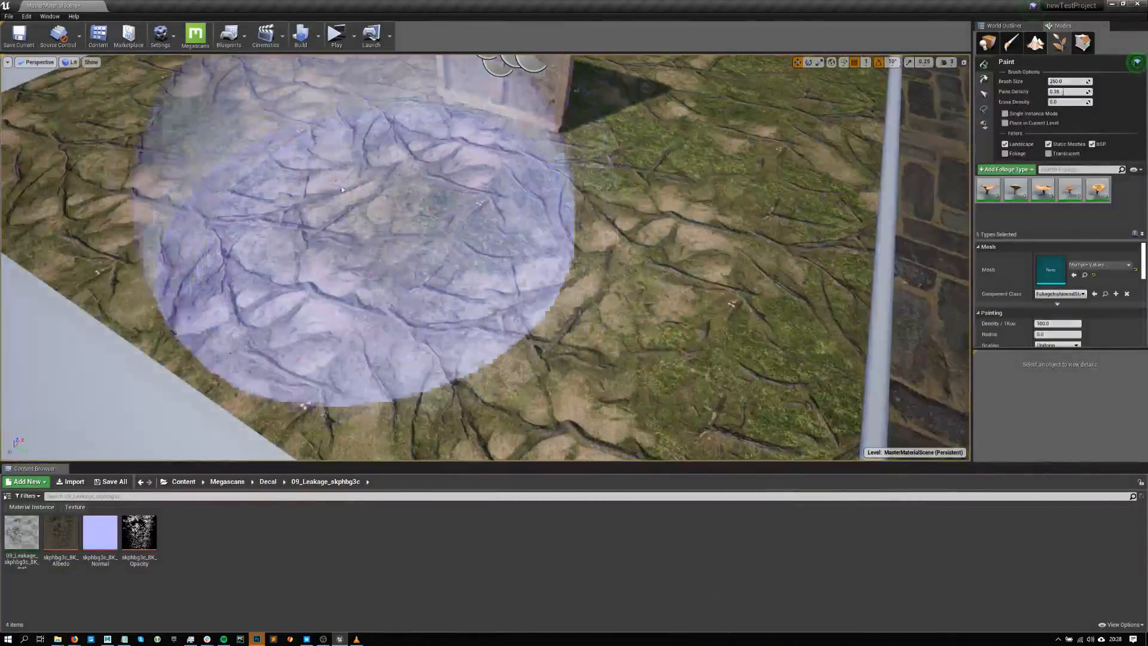
# - Back in Unreal Engine, paint the selected mushroom foliage across the mossy ground and return to Place mode
pyautogui.moveTo(359, 257)
pyautogui.mouseDown()
pyautogui.moveTo(589, 281)
pyautogui.moveTo(222, 125)
pyautogui.moveTo(474, 142)
pyautogui.moveTo(346, 64)
pyautogui.moveTo(448, 256)
pyautogui.mouseUp()
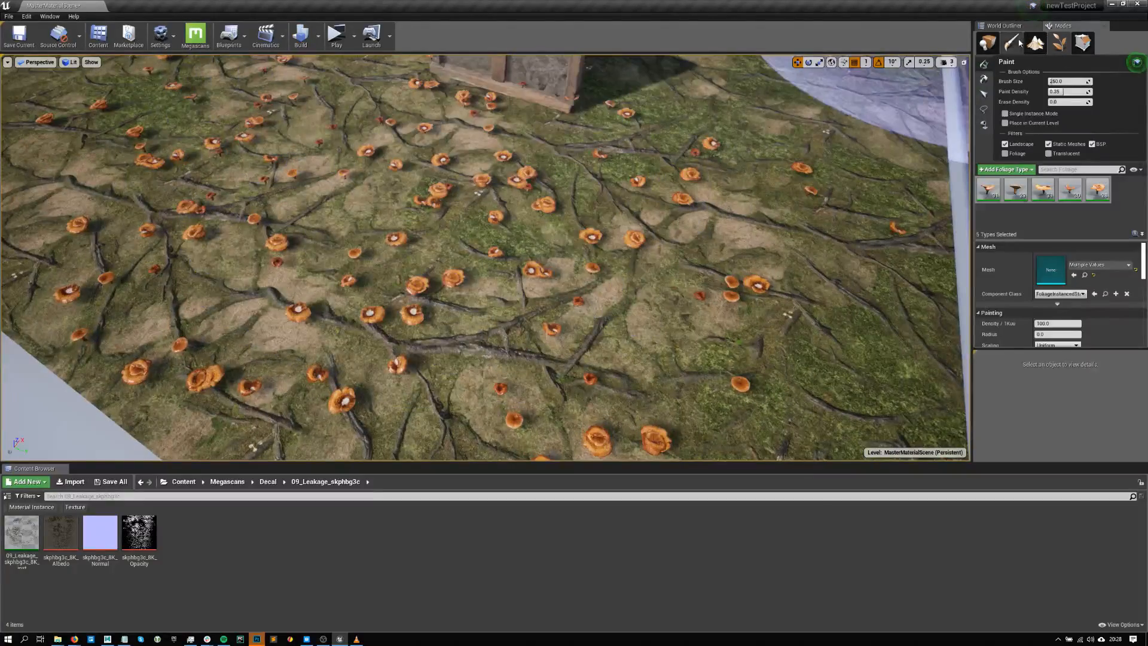
pyautogui.click(987, 43)
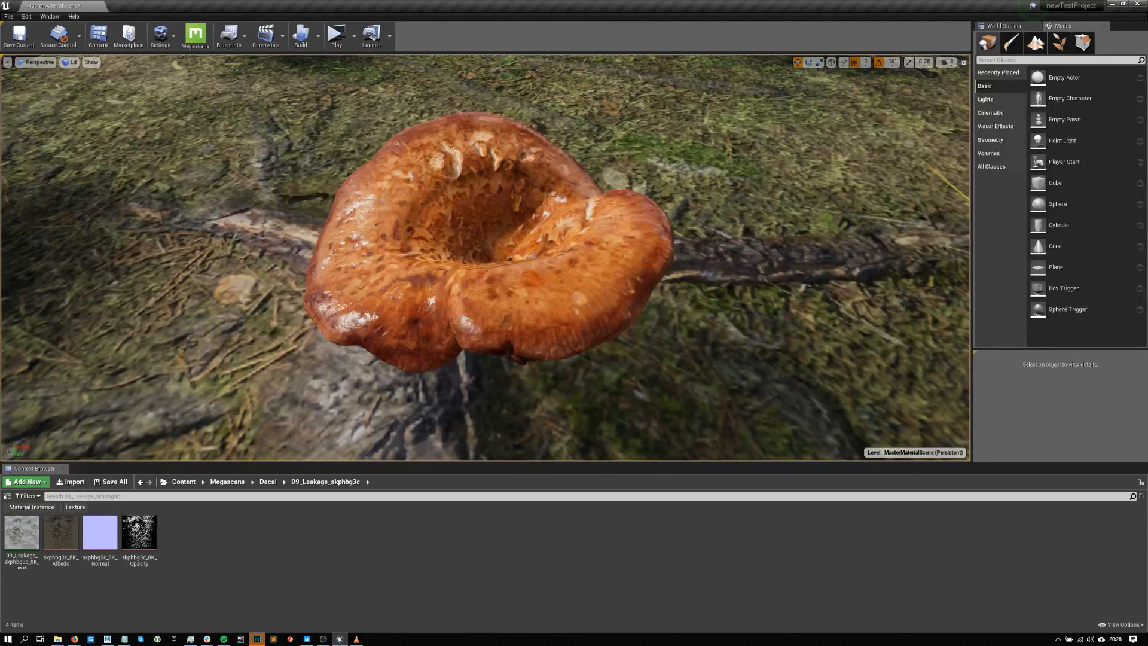
# - Examine one of the painted orange mushrooms up close and select it
pyautogui.hotkey('alt', 'Tab')
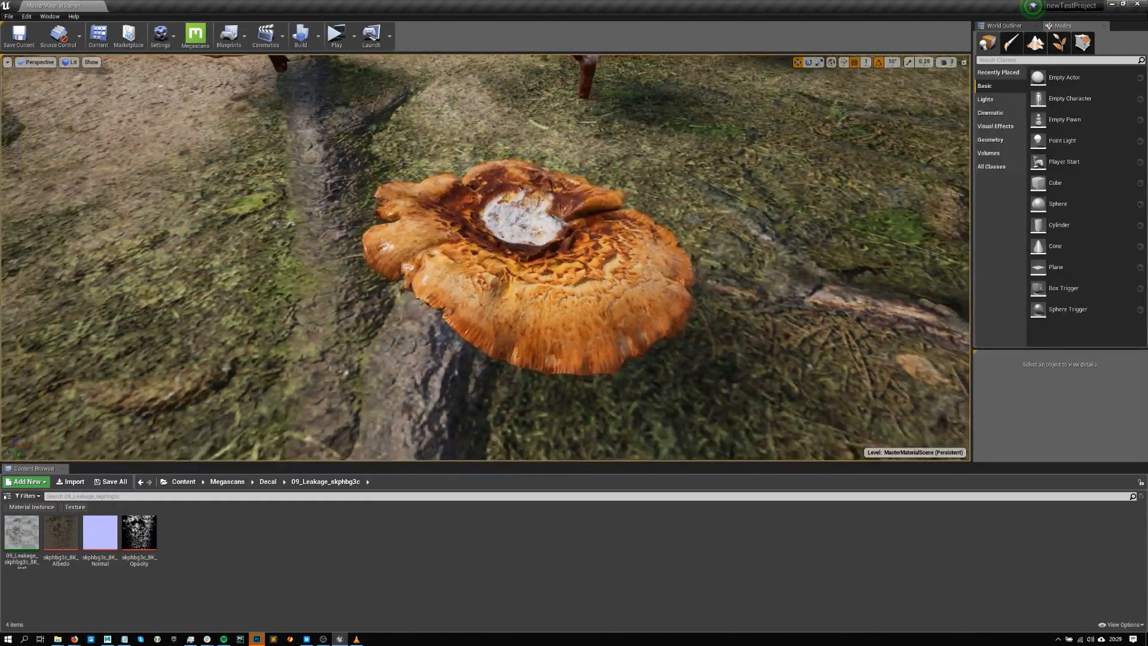
pyautogui.press('w')
pyautogui.moveTo(487, 238); pyautogui.dragTo(487, 238, button='right')
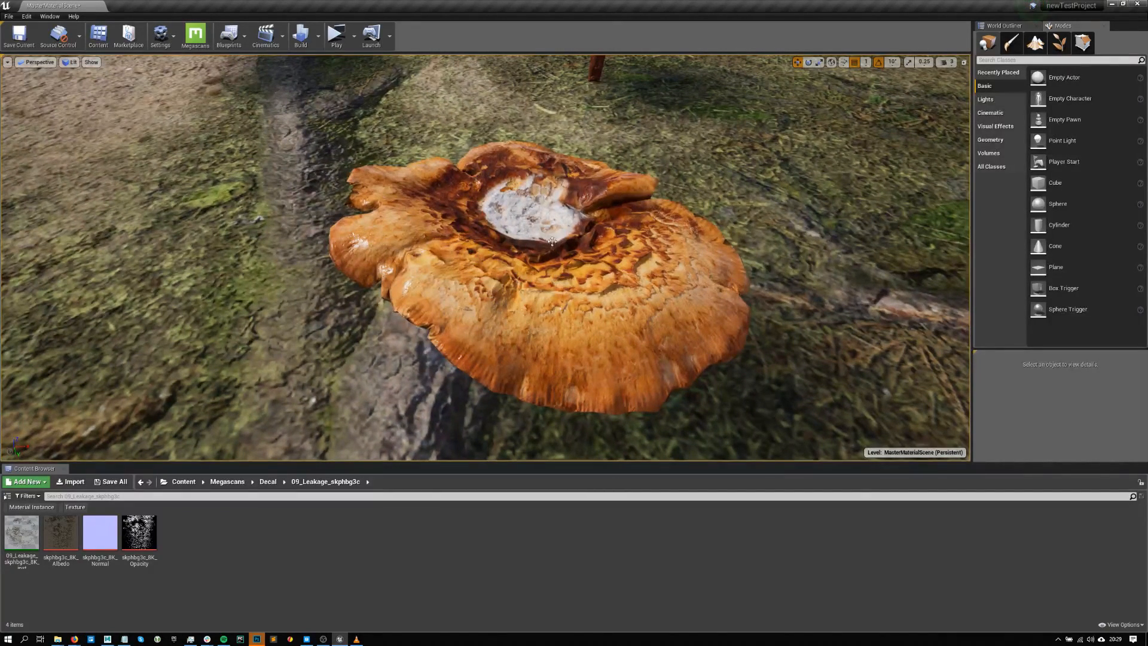
pyautogui.click(514, 272)
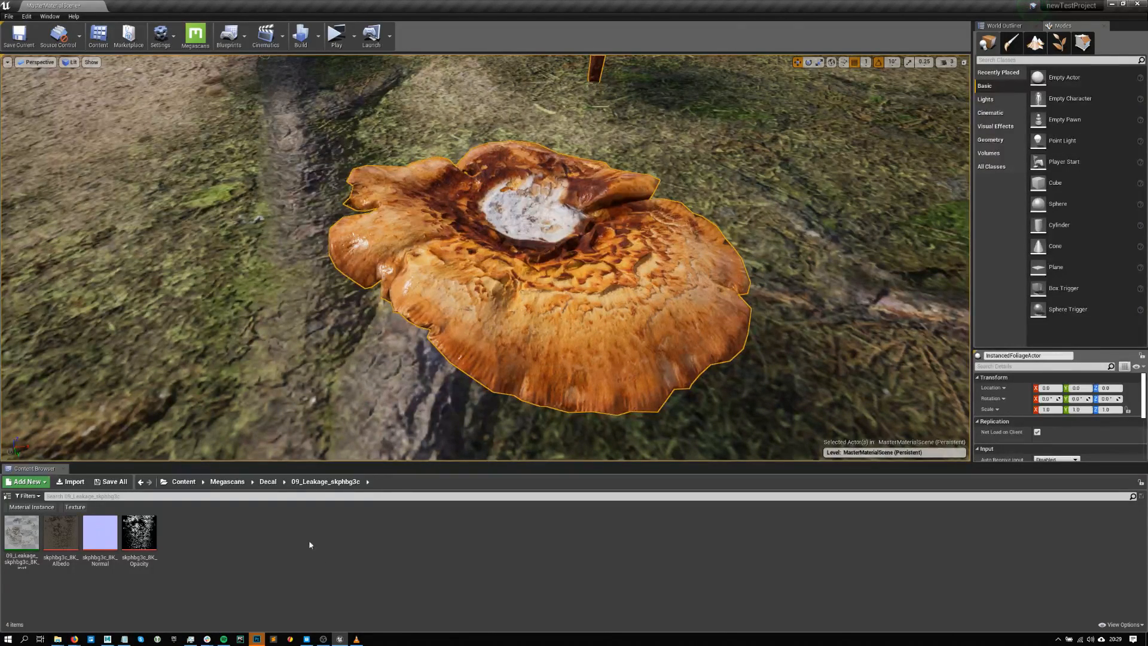
# - Switch to Quixel Bridge and show the export settings of the Concrete Rubble asset
pyautogui.click(306, 638)
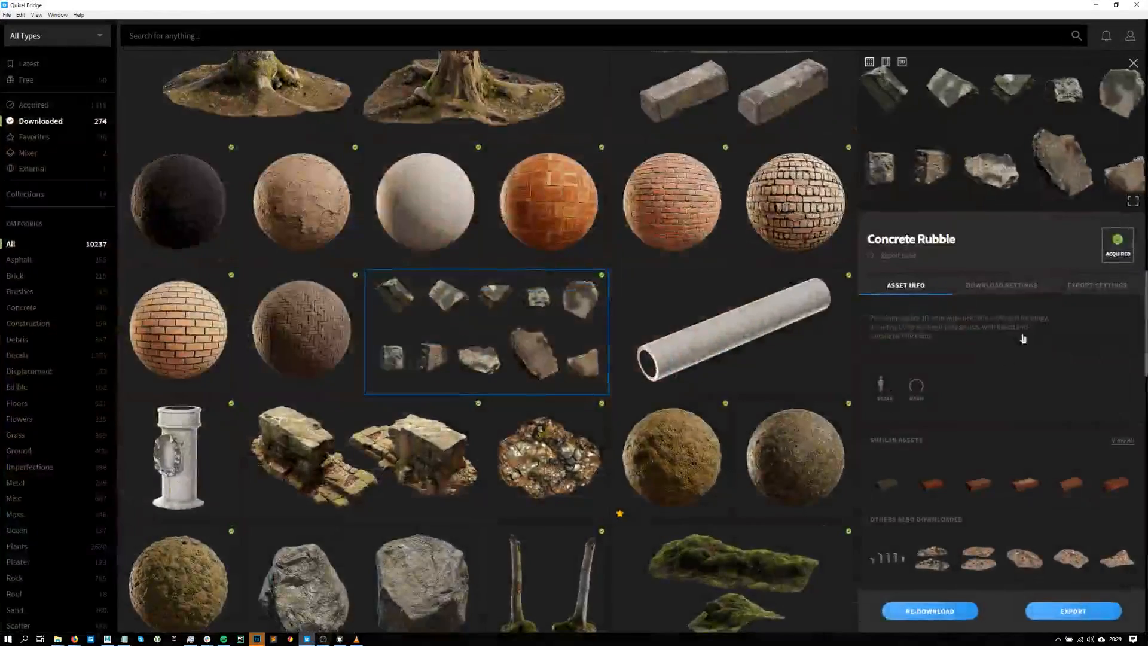
pyautogui.click(1083, 287)
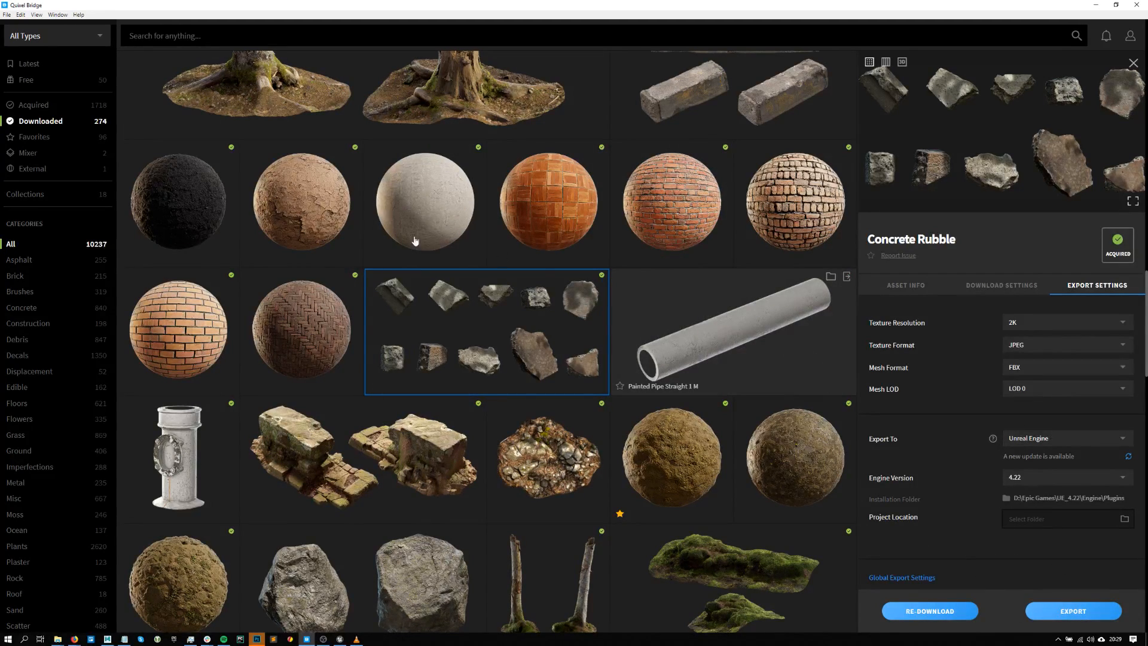
# - Select the range of assets from Mossy Stump to Painted Pipe Straight 1 M for batch export and clear the selection
pyautogui.keyDown('ctrl'); pyautogui.click(822, 365); pyautogui.keyUp('ctrl')
pyautogui.keyDown('shift'); pyautogui.click(227, 99); pyautogui.keyUp('shift')
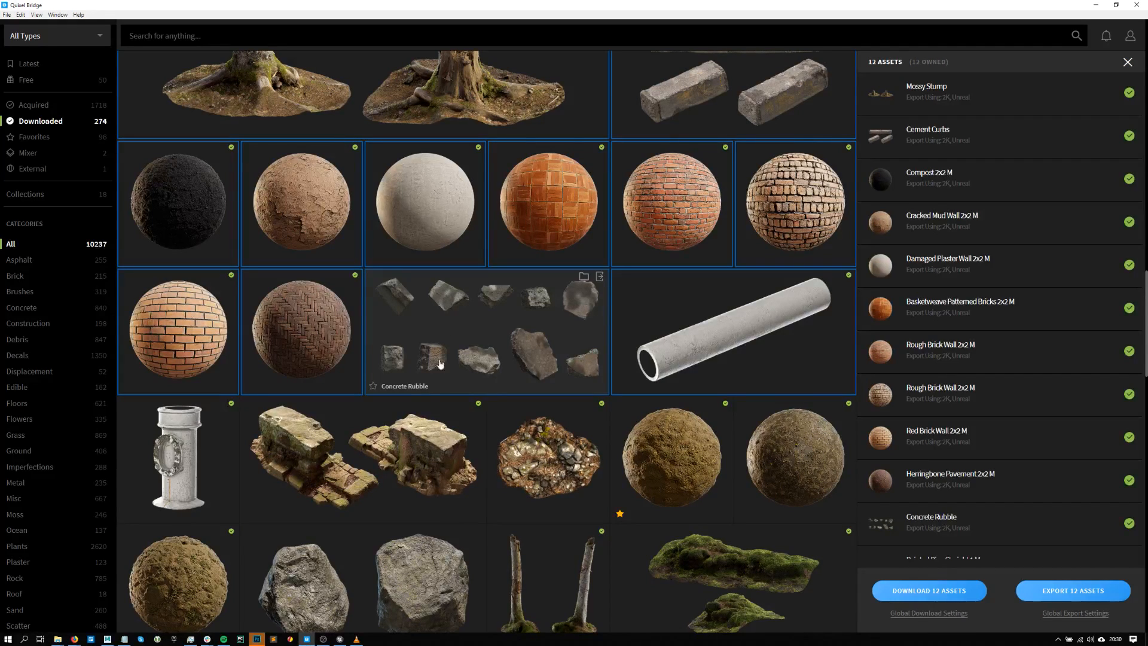
pyautogui.scroll(2, 382, 179)
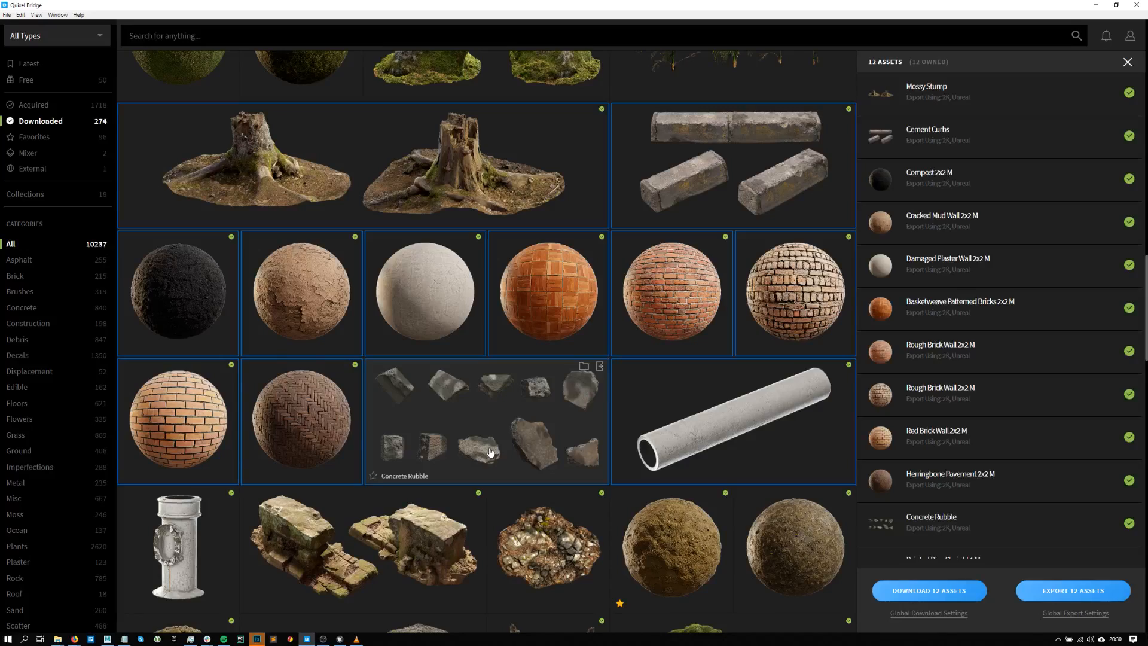
pyautogui.press('Escape')
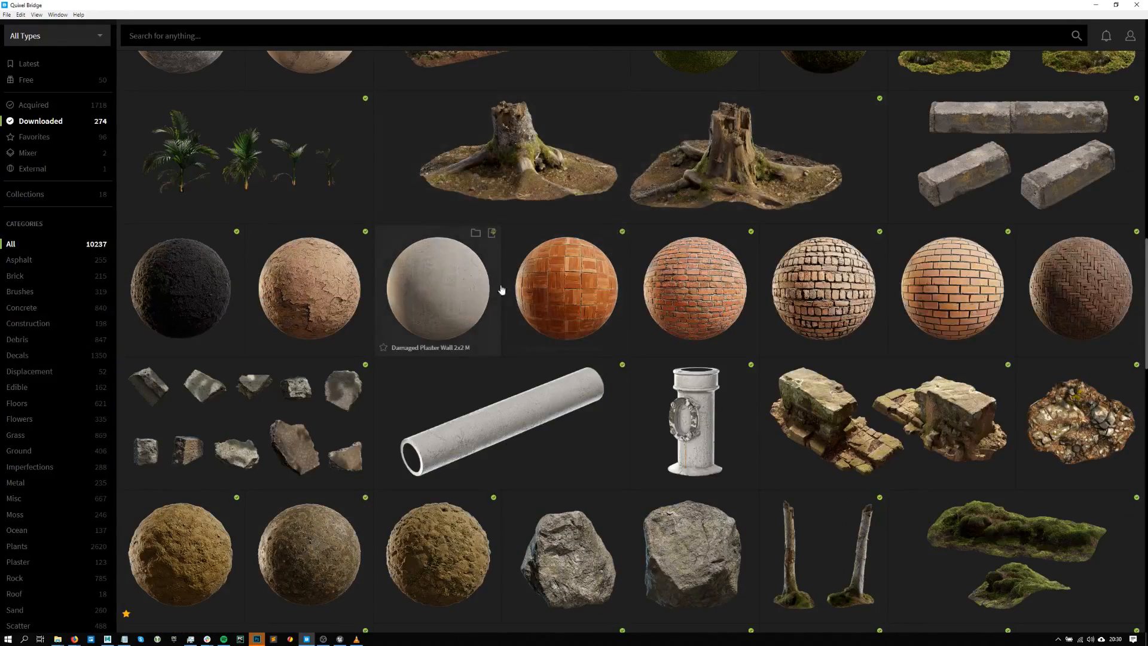
# - Reopen the Concrete Rubble asset and review the texture resolution and mesh LOD choices in its export settings
pyautogui.scroll(-3, 237, 238)
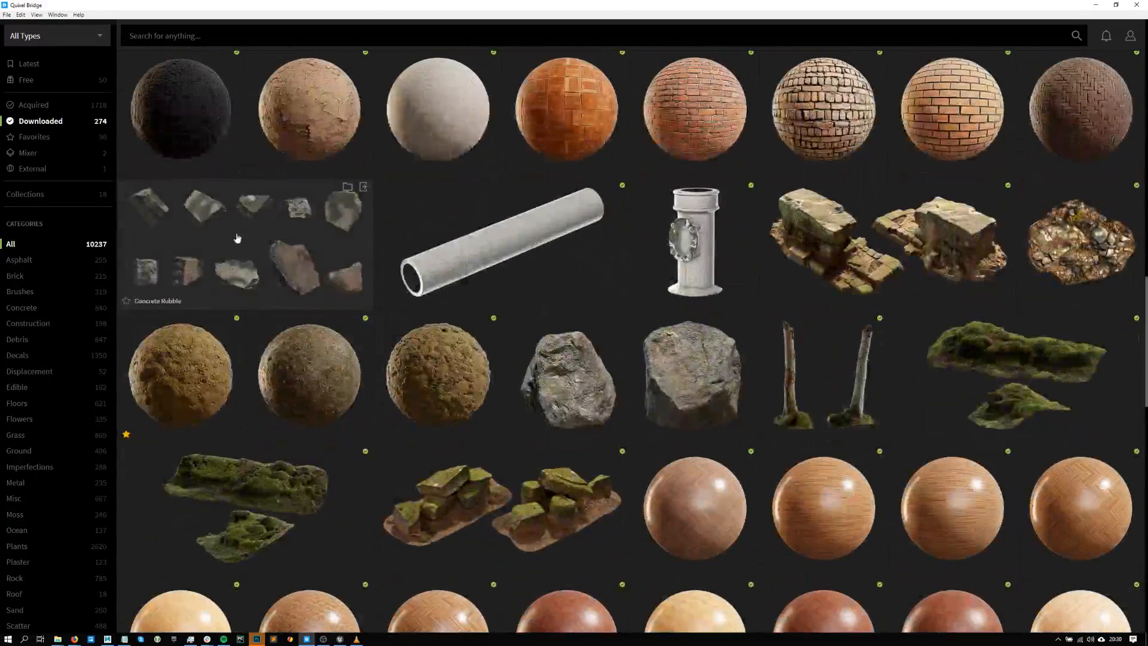
pyautogui.click(245, 243)
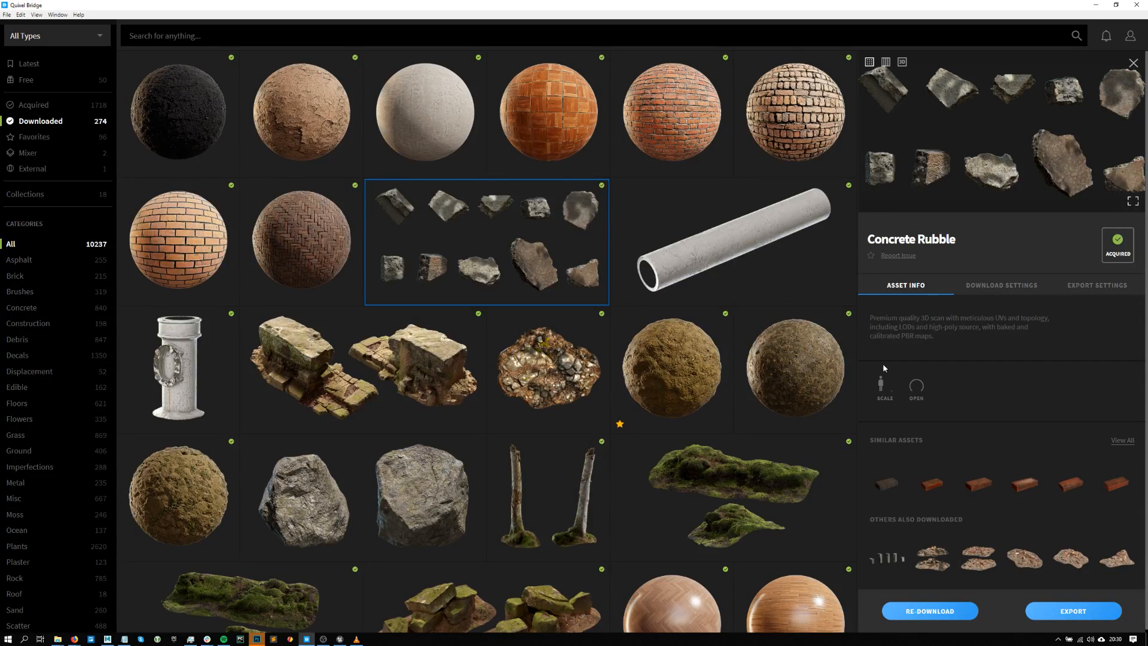
pyautogui.click(1081, 285)
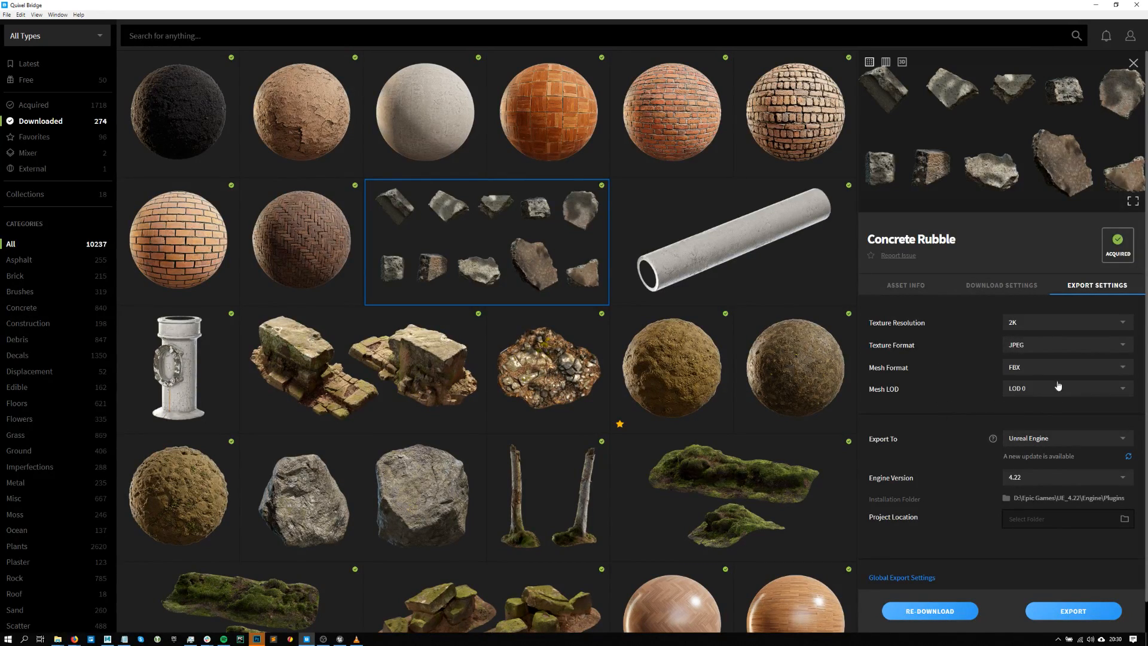
pyautogui.click(1028, 322)
pyautogui.click(1016, 341)
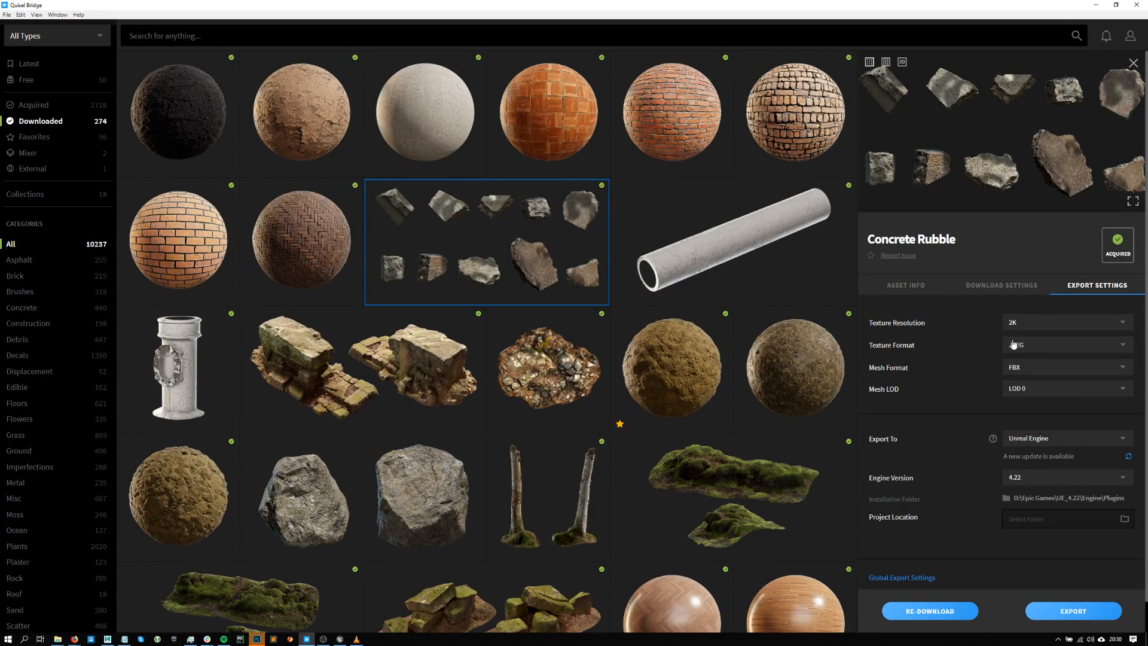
pyautogui.click(1055, 389)
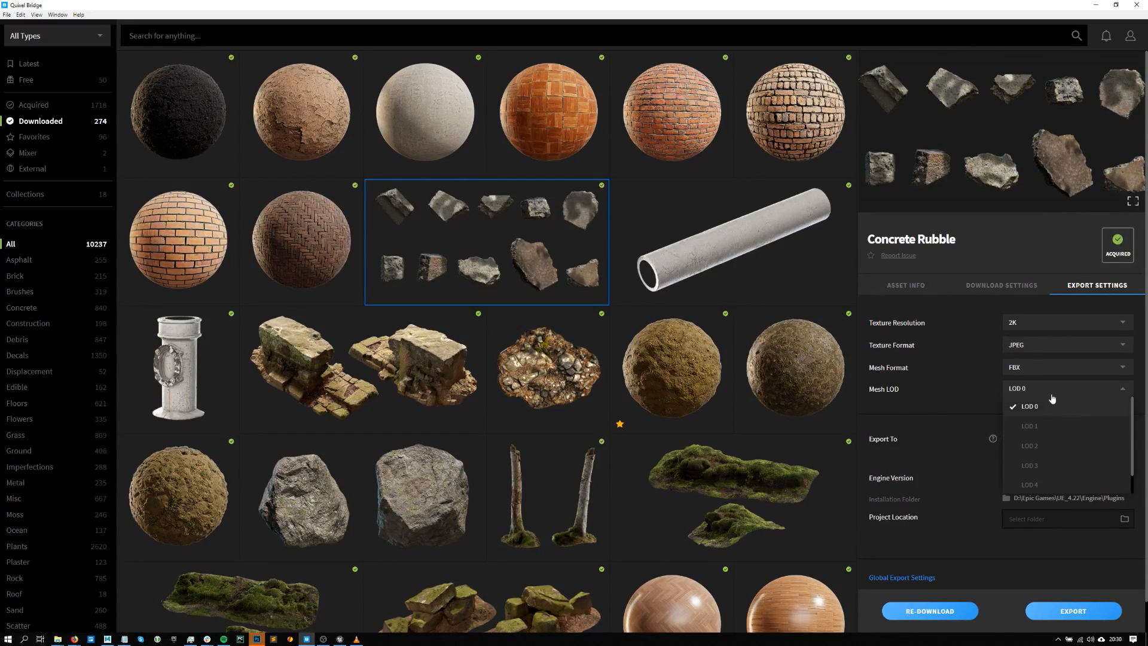
pyautogui.click(981, 412)
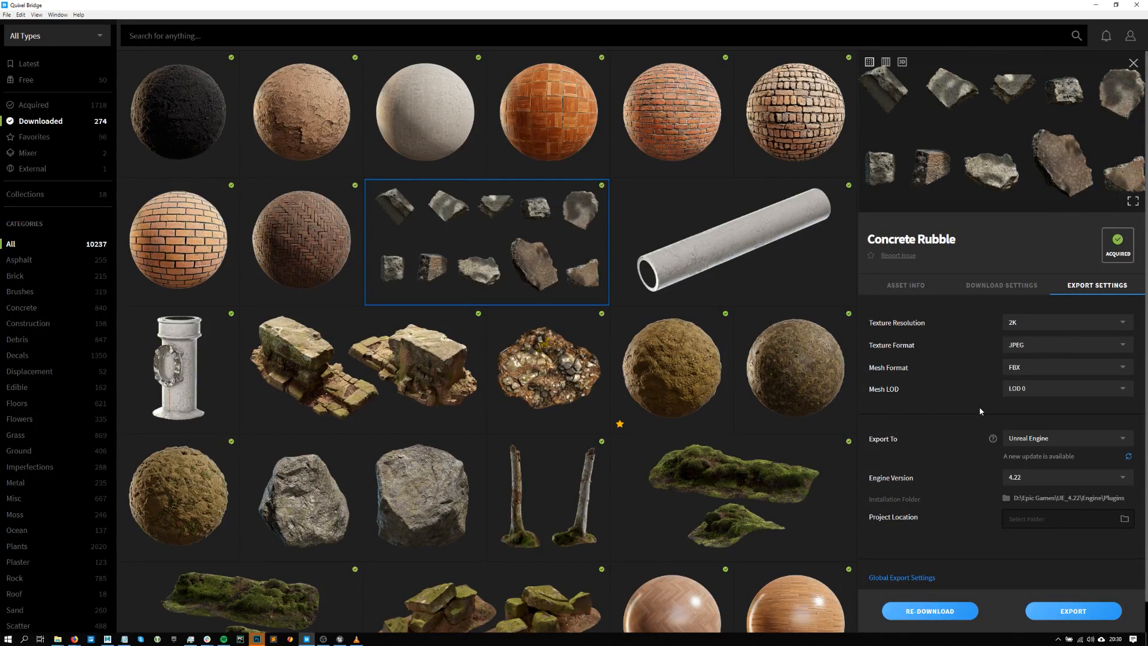
# - Open the 3D preview of the Concrete Rubble in full screen and view the first mesh from another angle
pyautogui.click(902, 61)
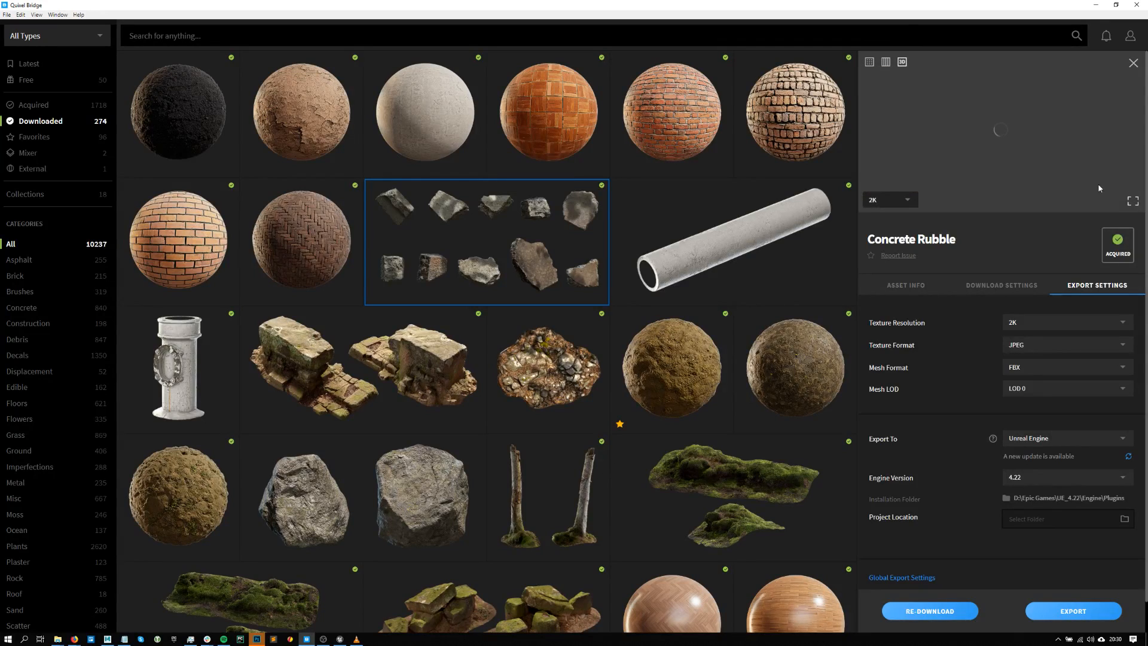
pyautogui.click(1132, 202)
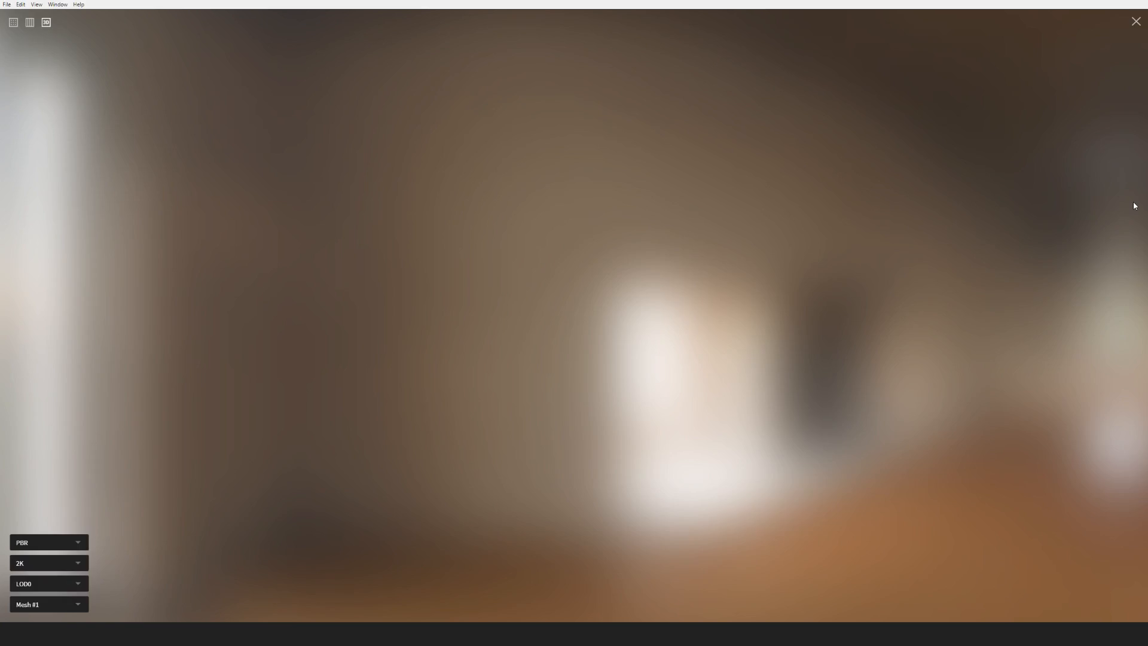
pyautogui.moveTo(578, 360); pyautogui.dragTo(576, 411)
# - Show the first Concrete Rubble mesh as a wireframe at LOD5 and view it from another side
pyautogui.click(53, 566)
pyautogui.click(48, 550)
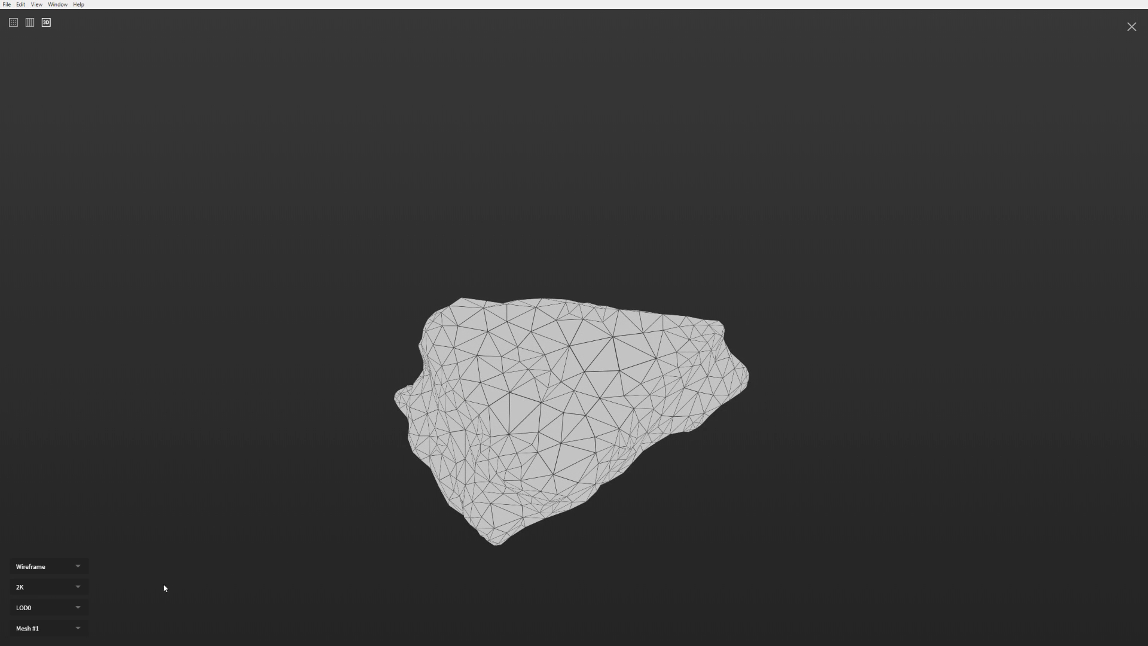
pyautogui.click(64, 608)
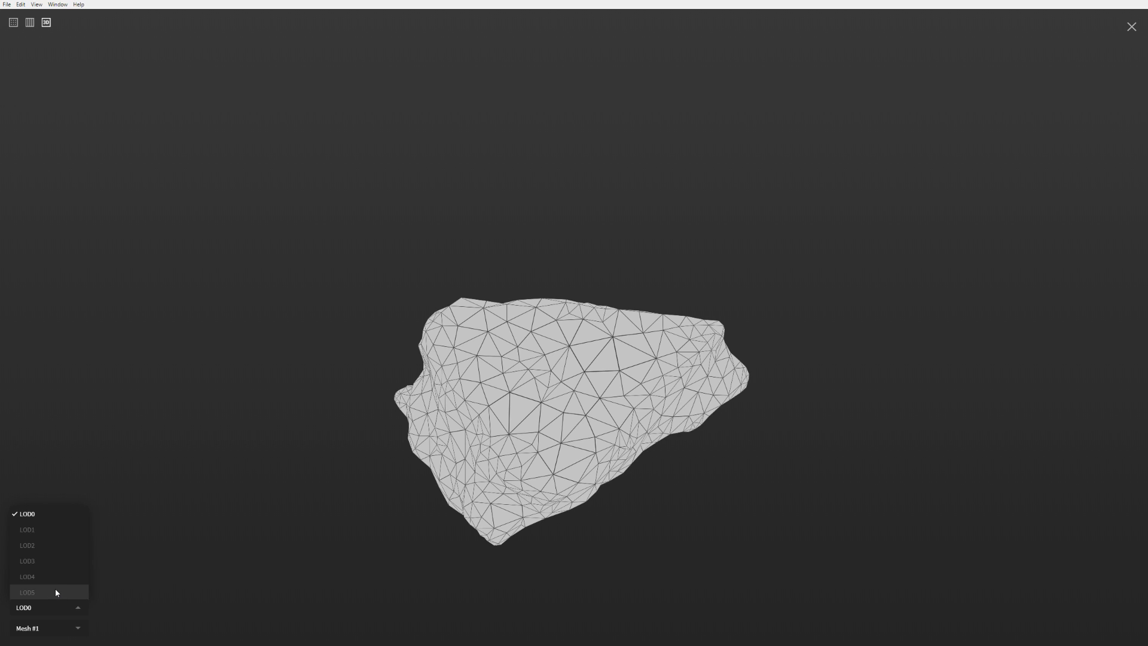
pyautogui.click(57, 592)
pyautogui.moveTo(719, 417); pyautogui.dragTo(360, 427)
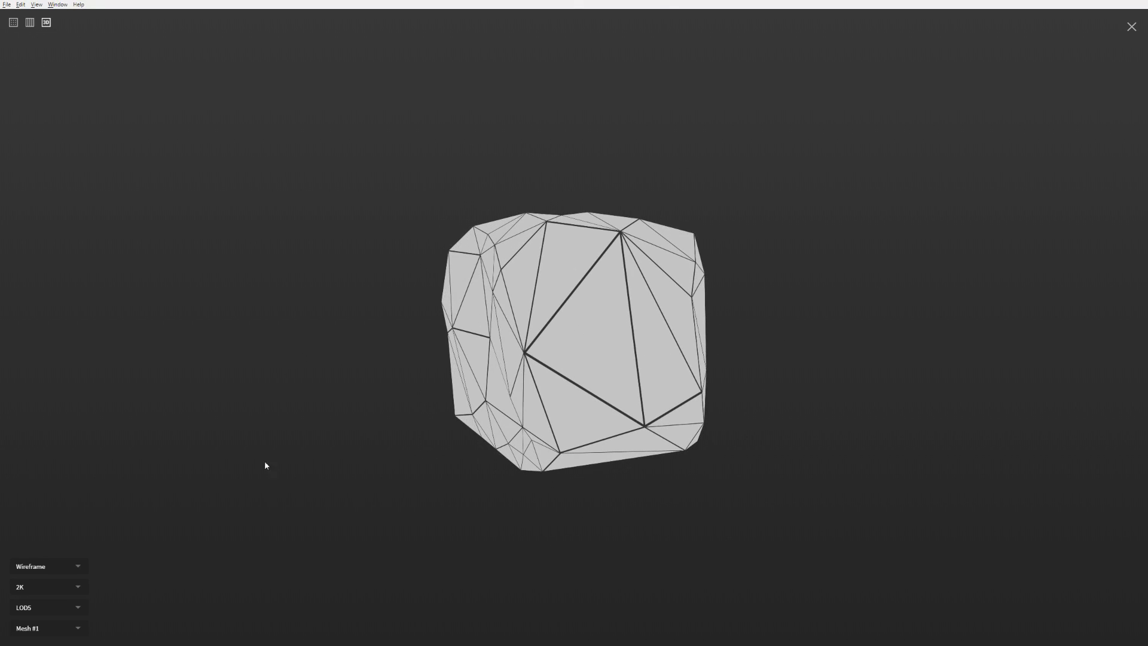
# - Set the rubble preview to 1K textures with PBR shading, inspect the mesh up close and leave full screen
pyautogui.click(70, 587)
pyautogui.click(62, 541)
pyautogui.click(45, 564)
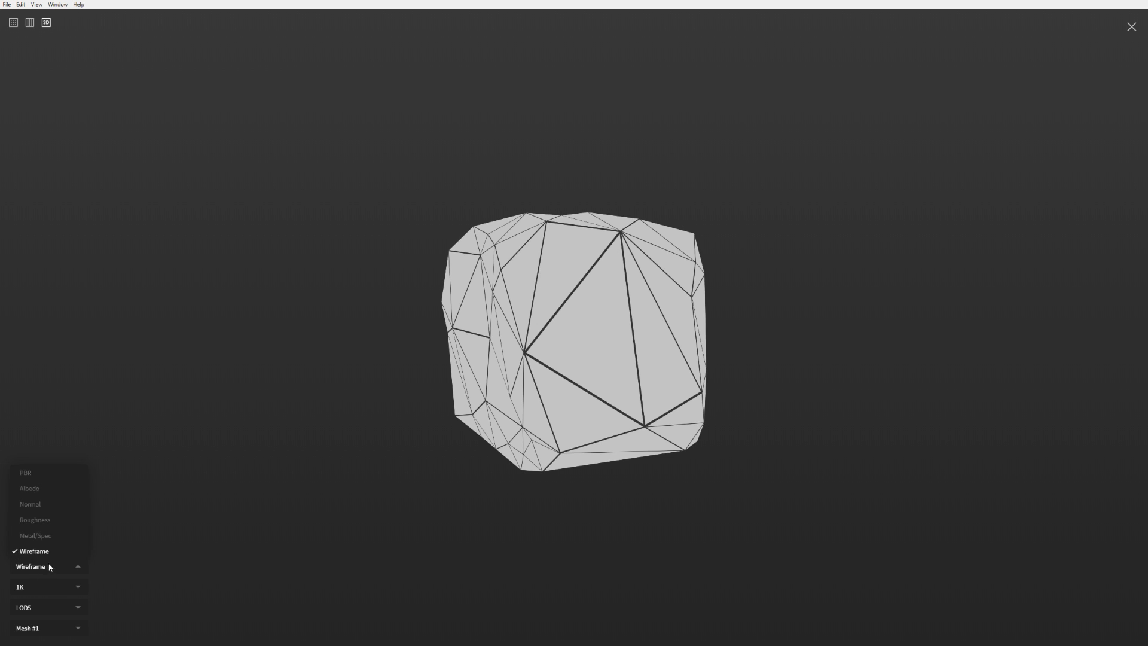
pyautogui.click(37, 471)
pyautogui.moveTo(618, 394); pyautogui.dragTo(572, 386)
pyautogui.scroll(3, 681, 362)
pyautogui.scroll(-3, 717, 373)
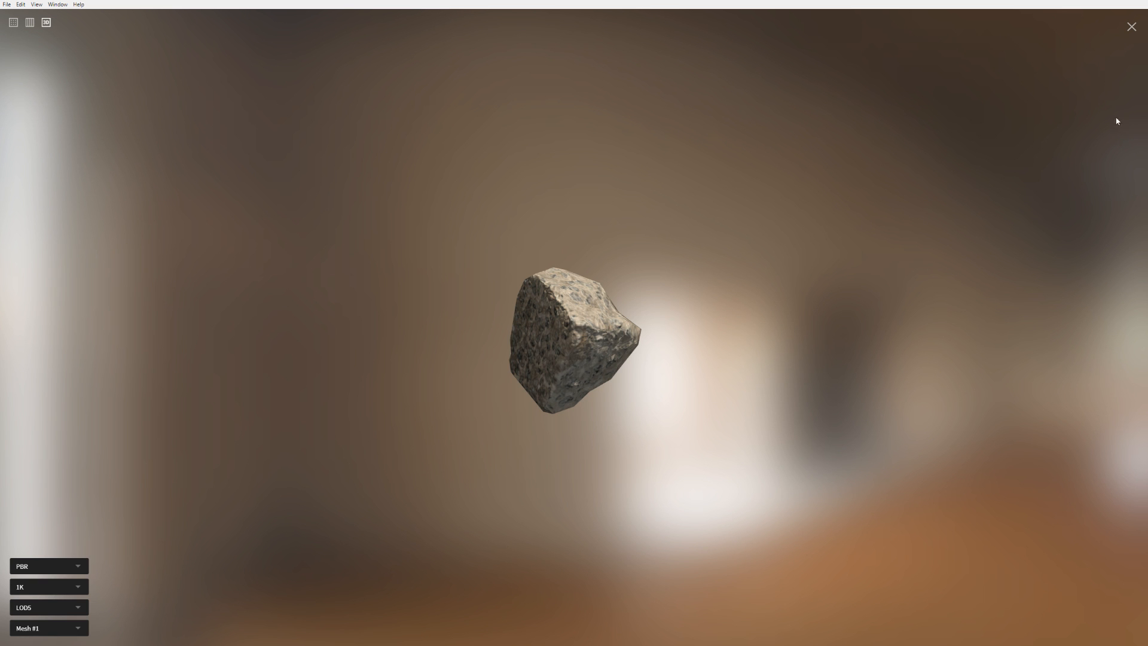
pyautogui.click(1131, 27)
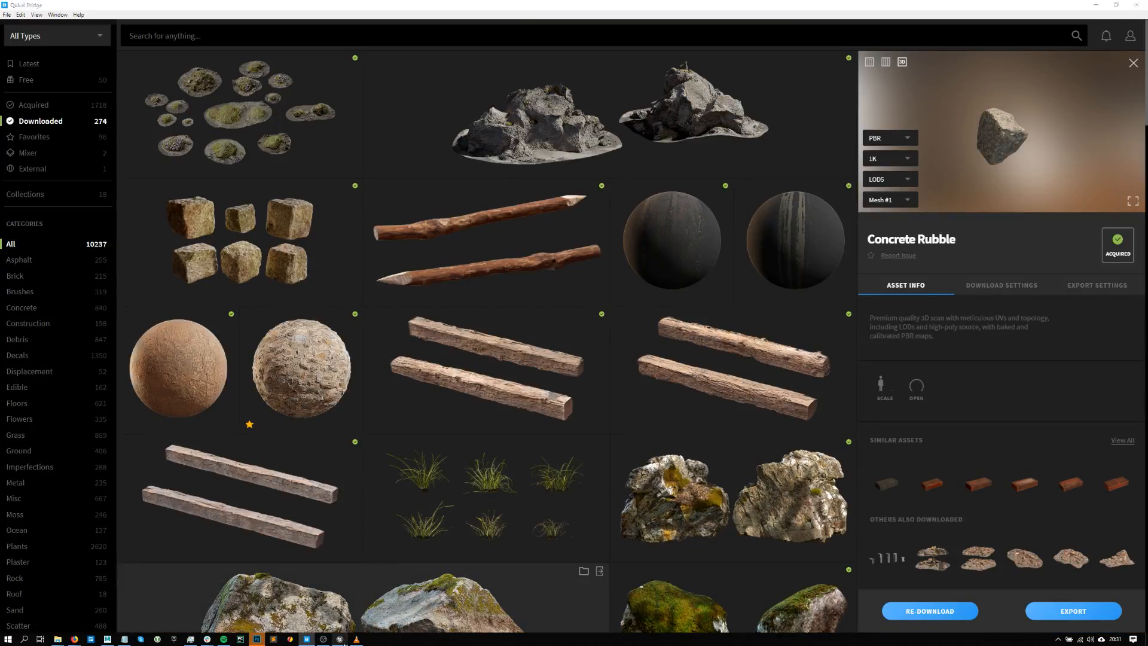
# - Switch to Unreal Engine and examine the painted mushrooms on the forest ground from near and far
pyautogui.click(339, 639)
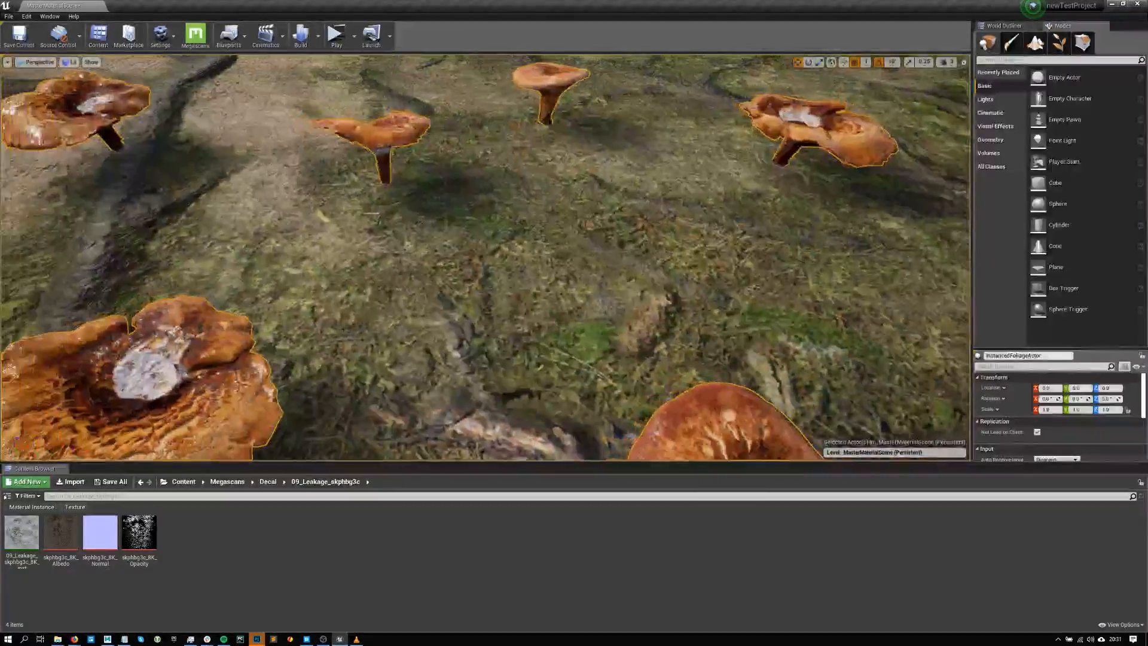
pyautogui.moveTo(409, 203); pyautogui.dragTo(328, 221, button='right')
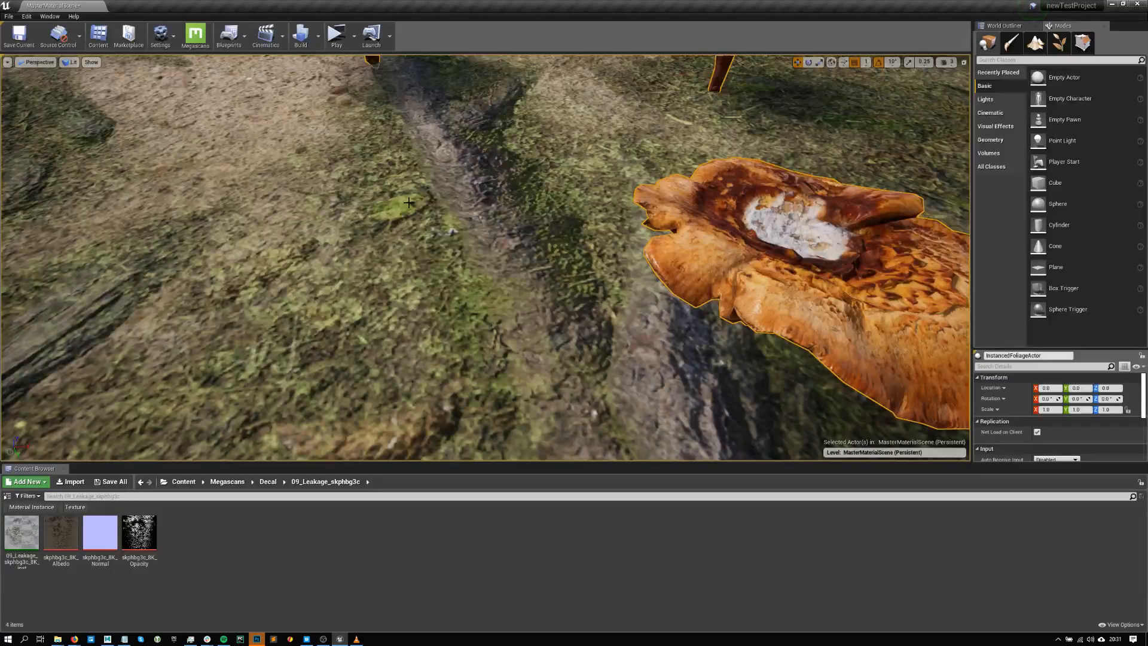
pyautogui.moveTo(409, 203); pyautogui.dragTo(426, 279, button='right')
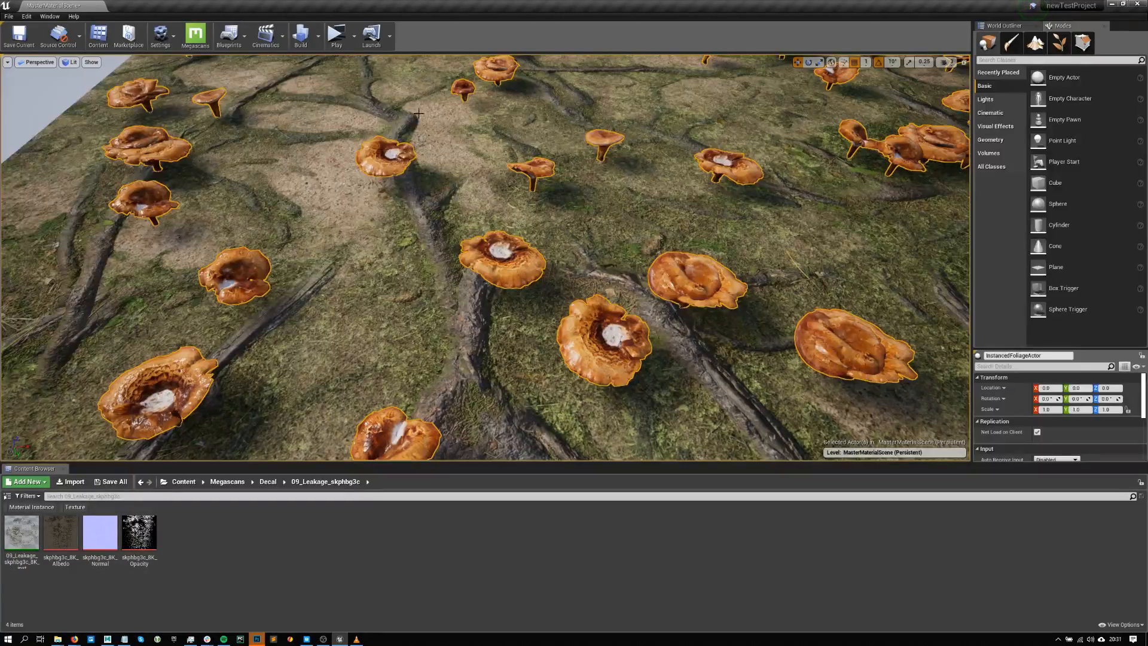
pyautogui.scroll(-5, 339, 318)
pyautogui.moveTo(500, 251); pyautogui.dragTo(562, 298, button='middle')
pyautogui.scroll(8, 502, 267)
pyautogui.scroll(-7, 501, 266)
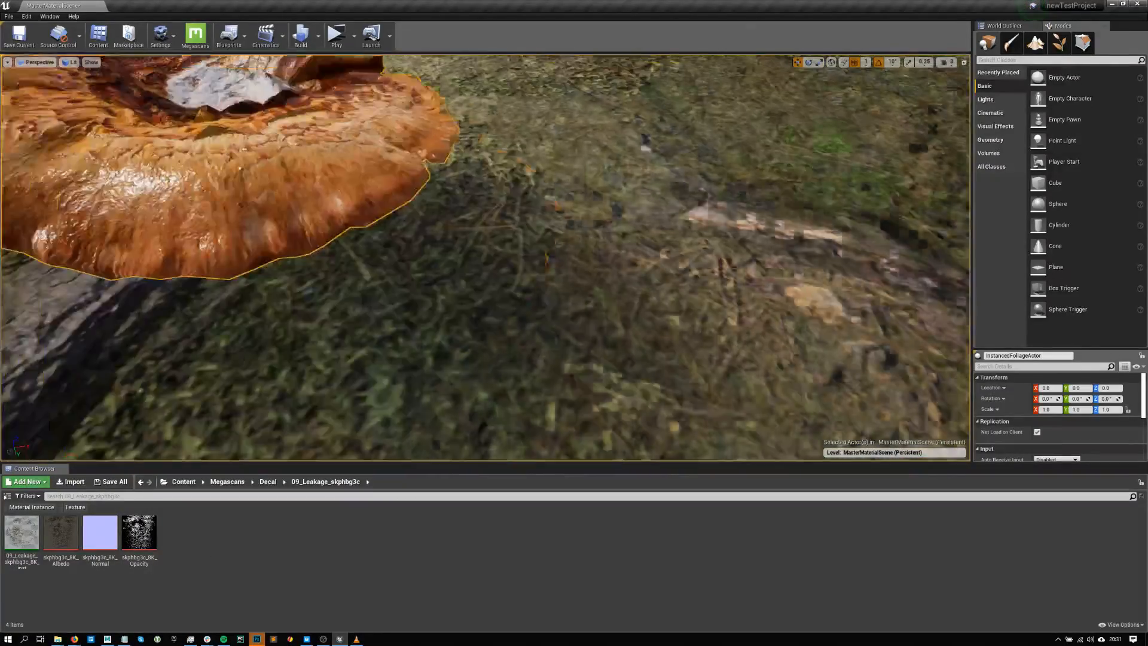
pyautogui.moveTo(473, 293); pyautogui.dragTo(609, 158, button='middle')
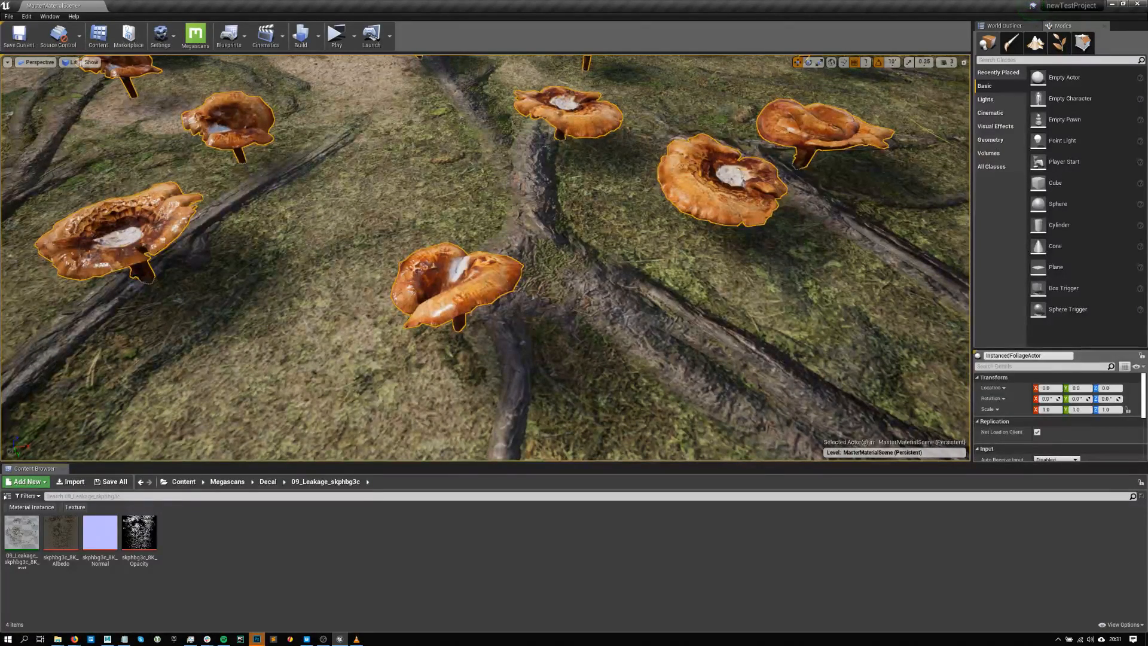
# - Switch to Quixel Bridge and browse the latest assets
pyautogui.click(306, 638)
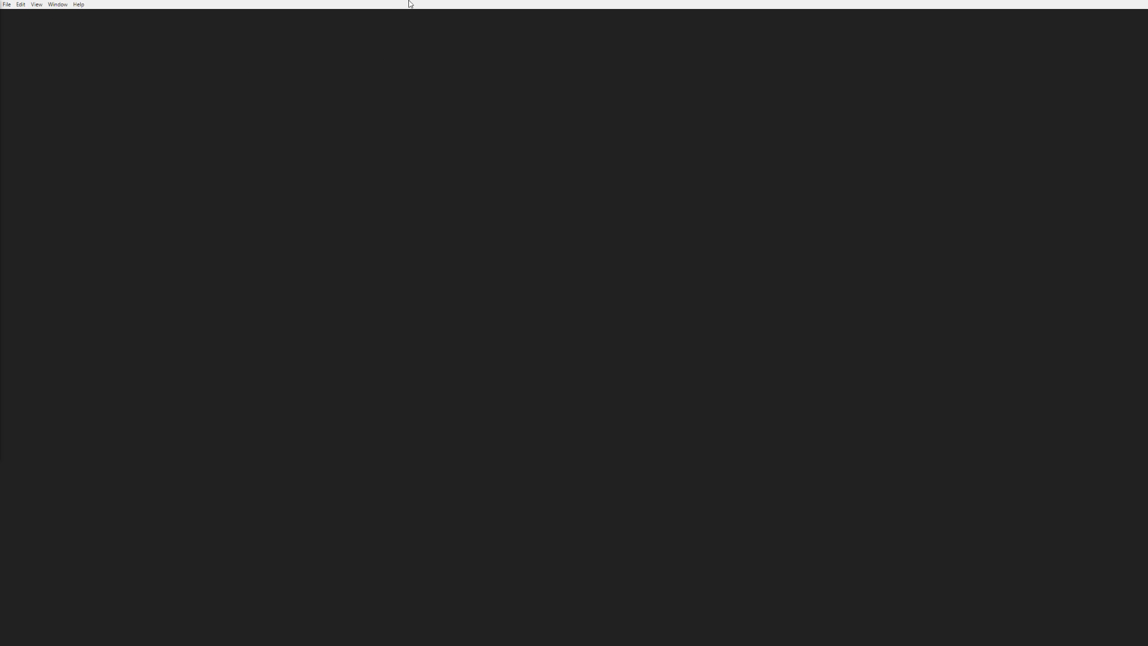
pyautogui.press('F11')
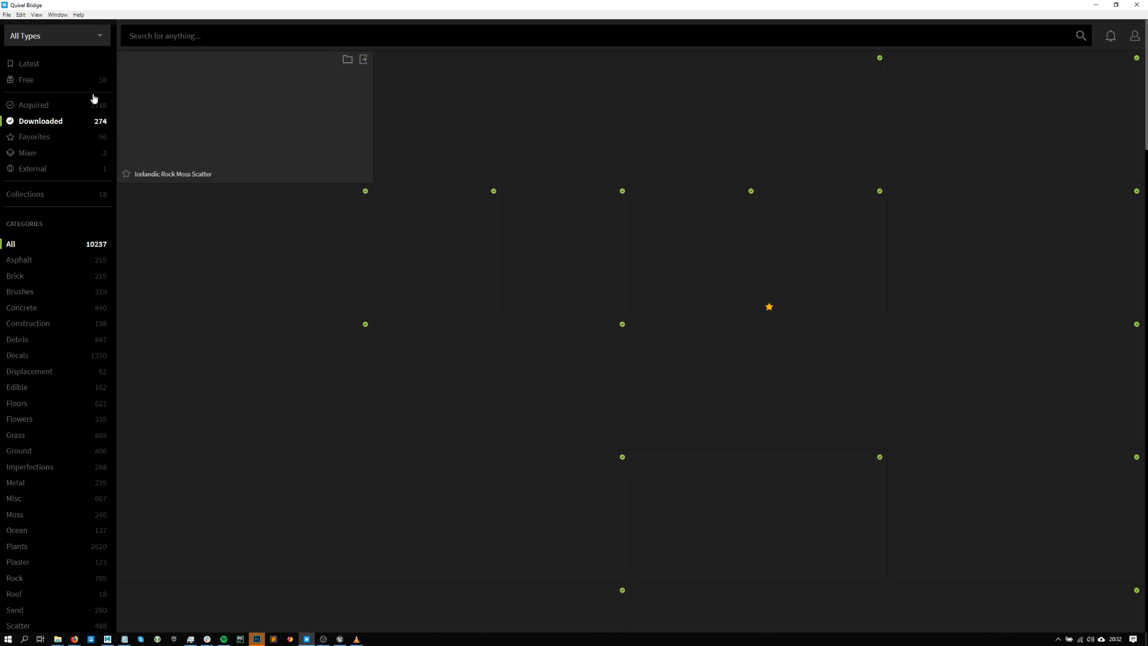
pyautogui.click(58, 68)
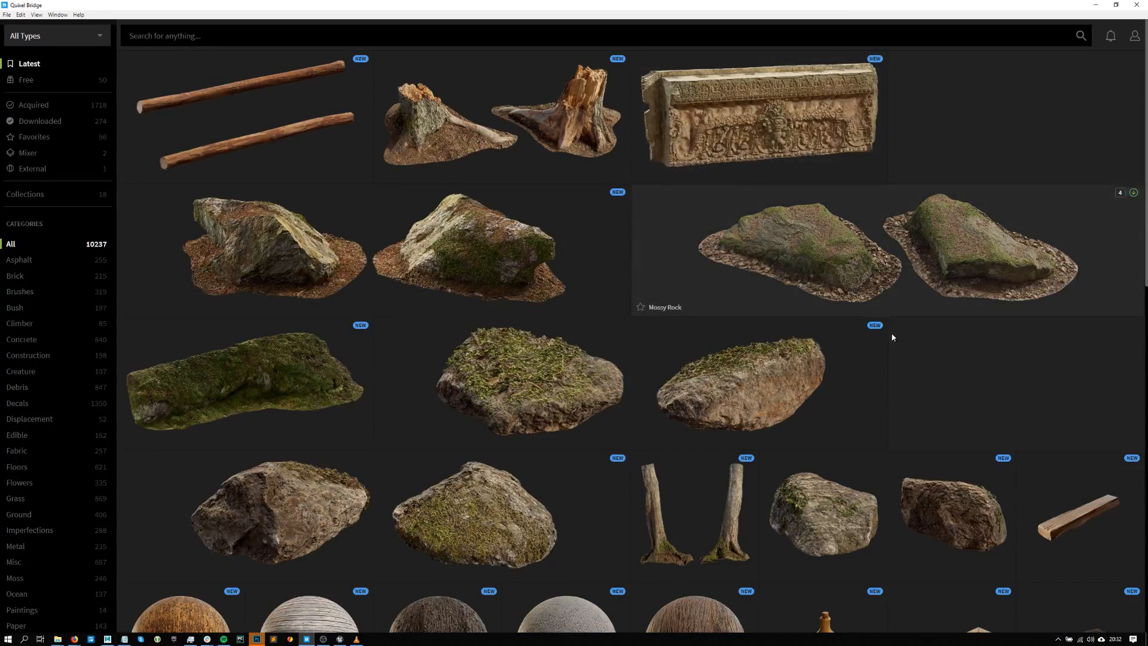
pyautogui.scroll(-2, 849, 378)
pyautogui.scroll(2, 785, 357)
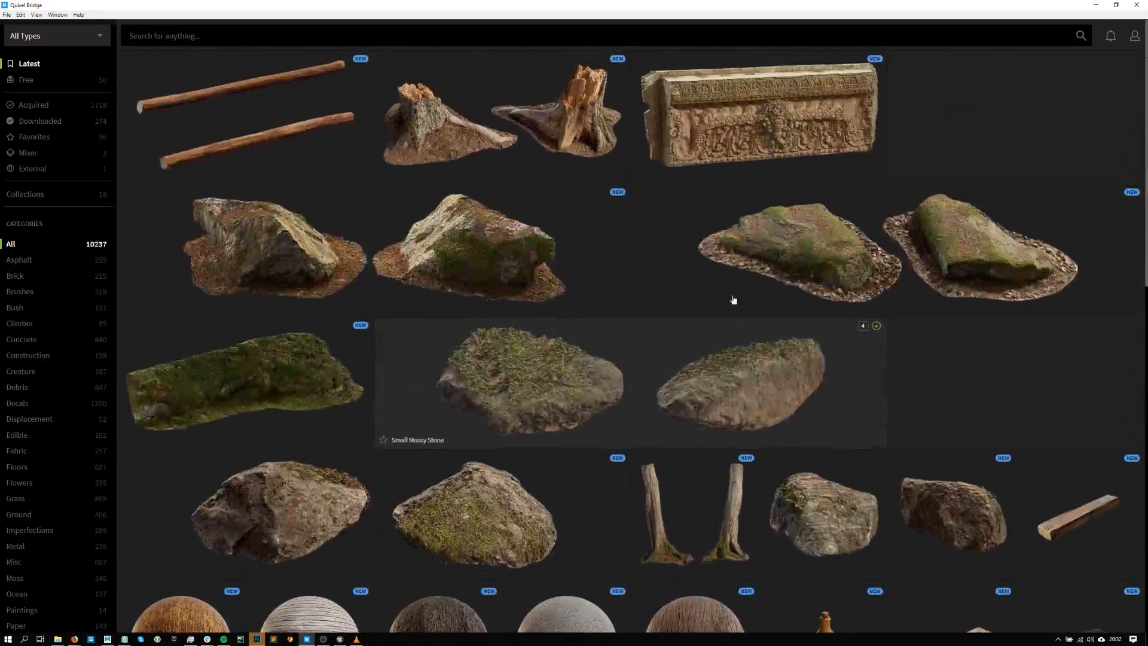
# - Inspect the Angkor Wat Temple Lintel from the front and back in its full-screen 3D preview
pyautogui.click(740, 132)
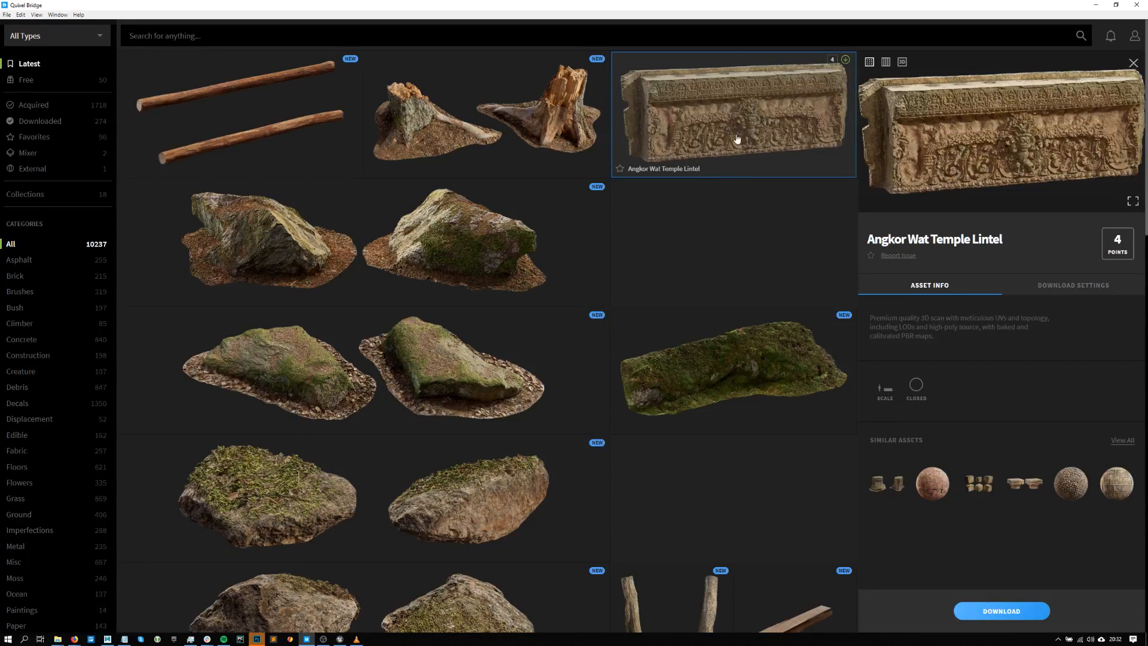
pyautogui.click(902, 62)
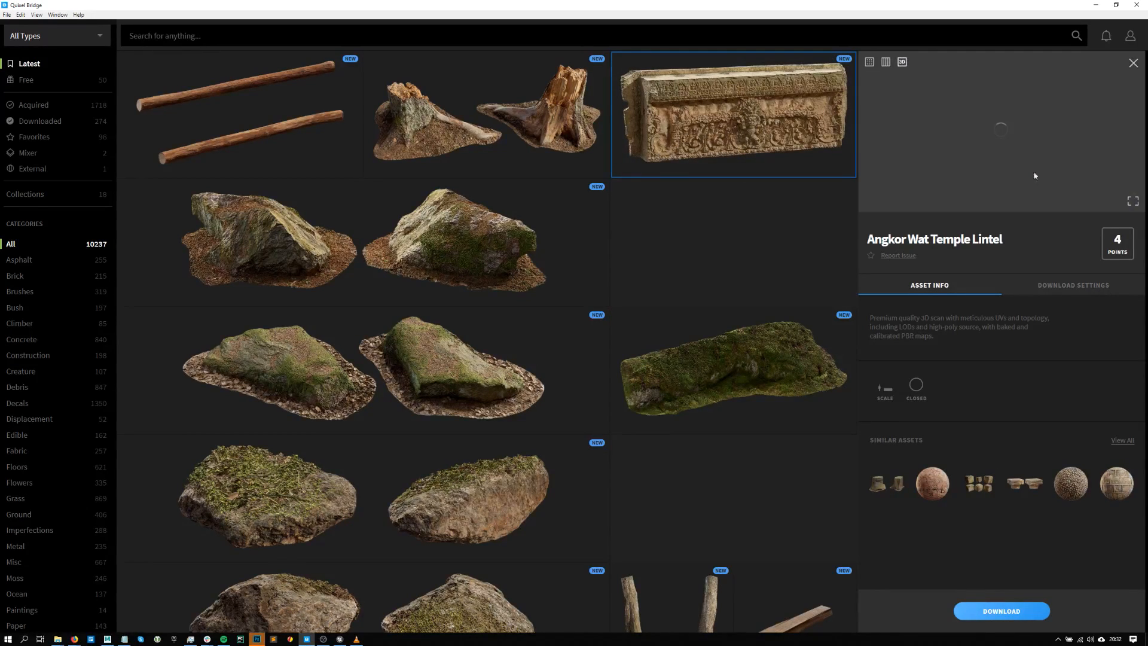
pyautogui.click(1131, 199)
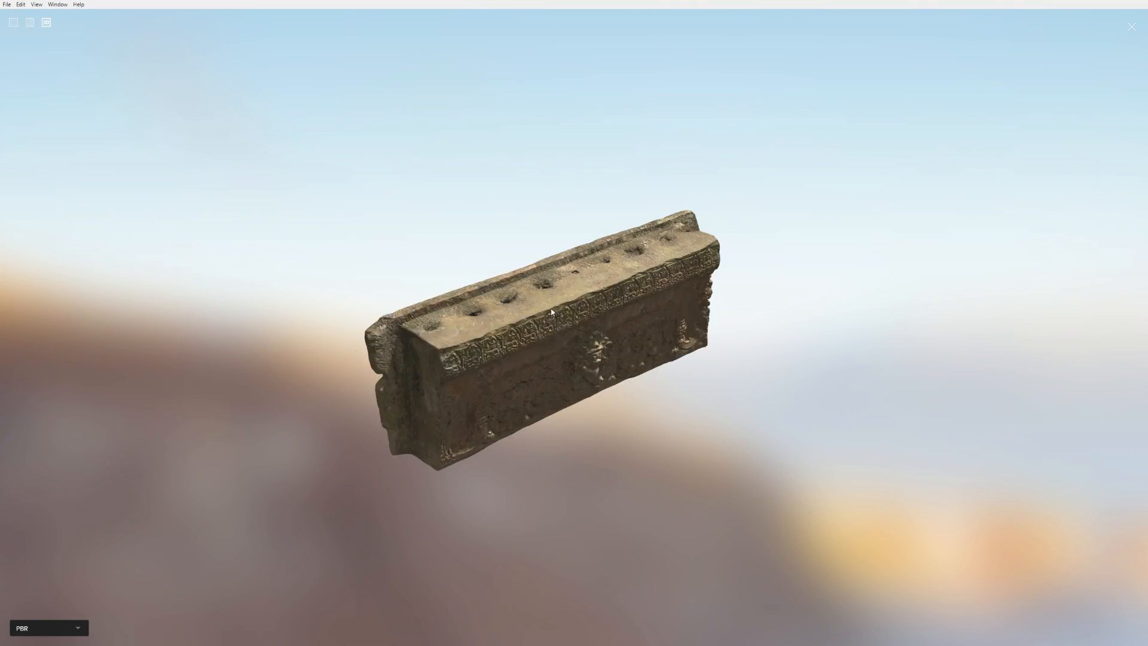
pyautogui.moveTo(458, 374); pyautogui.dragTo(577, 345)
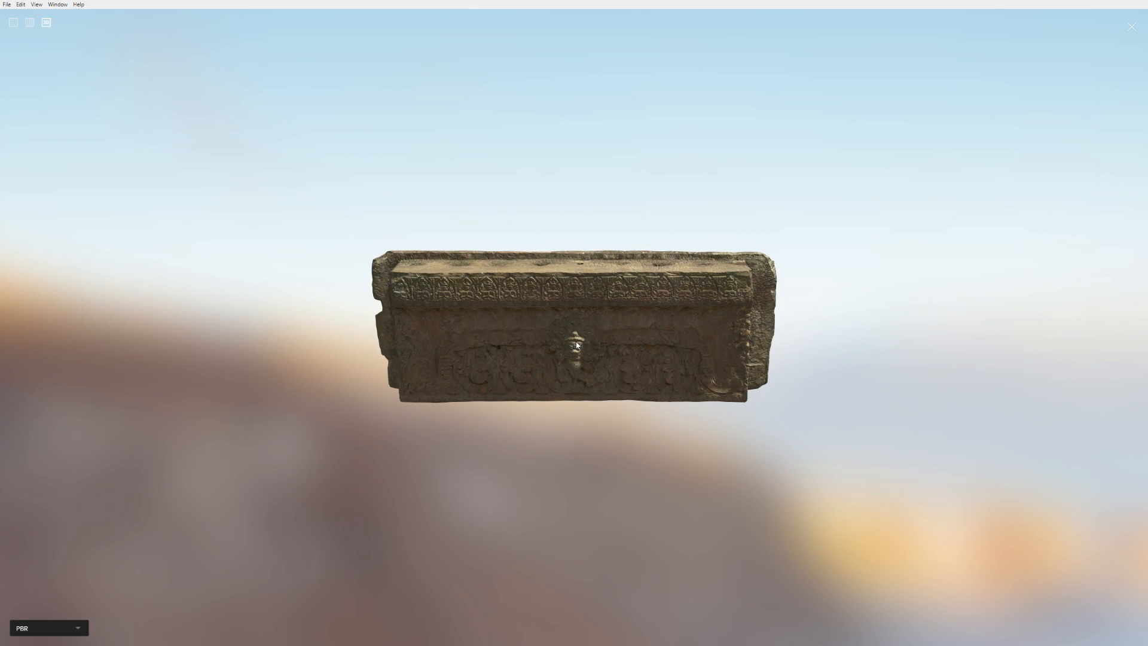
pyautogui.moveTo(661, 445)
pyautogui.keyDown('shift'); pyautogui.mouseDown(button='right')
pyautogui.moveTo(1016, 447)
pyautogui.moveTo(531, 353)
pyautogui.moveTo(544, 422)
pyautogui.moveTo(256, 486)
pyautogui.mouseUp(button='right'); pyautogui.keyUp('shift')
pyautogui.moveTo(257, 487); pyautogui.dragTo(504, 324)
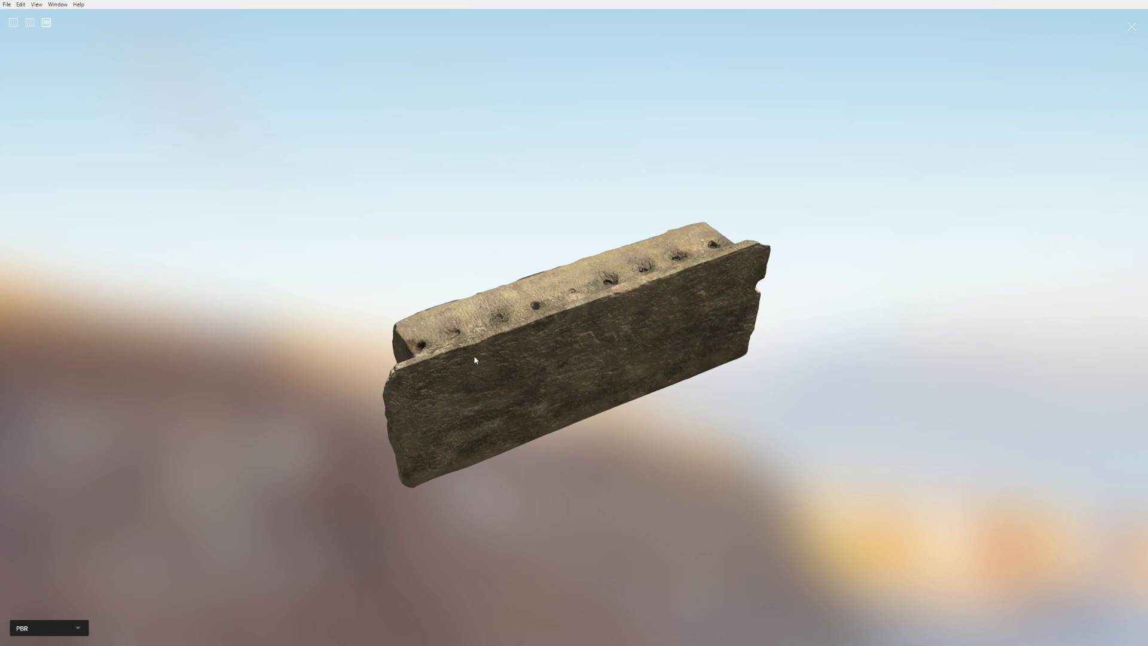
pyautogui.press('Escape')
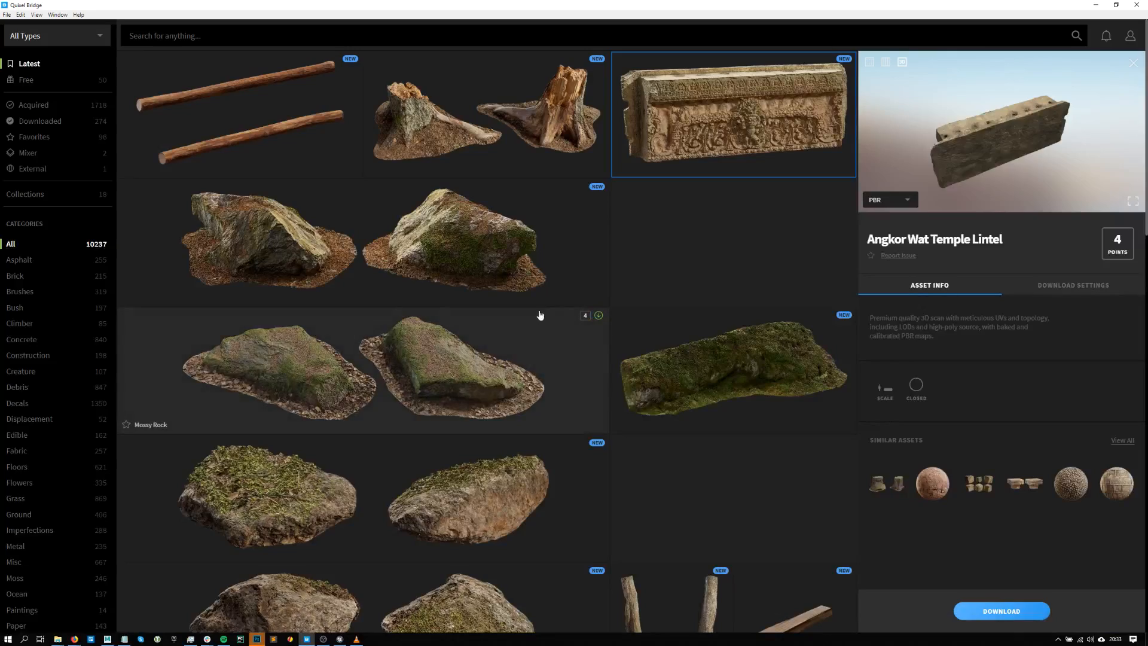
# - Find the Angkor Wat Temple Stones among the downloaded assets and open their 3D preview in full screen
pyautogui.click(42, 121)
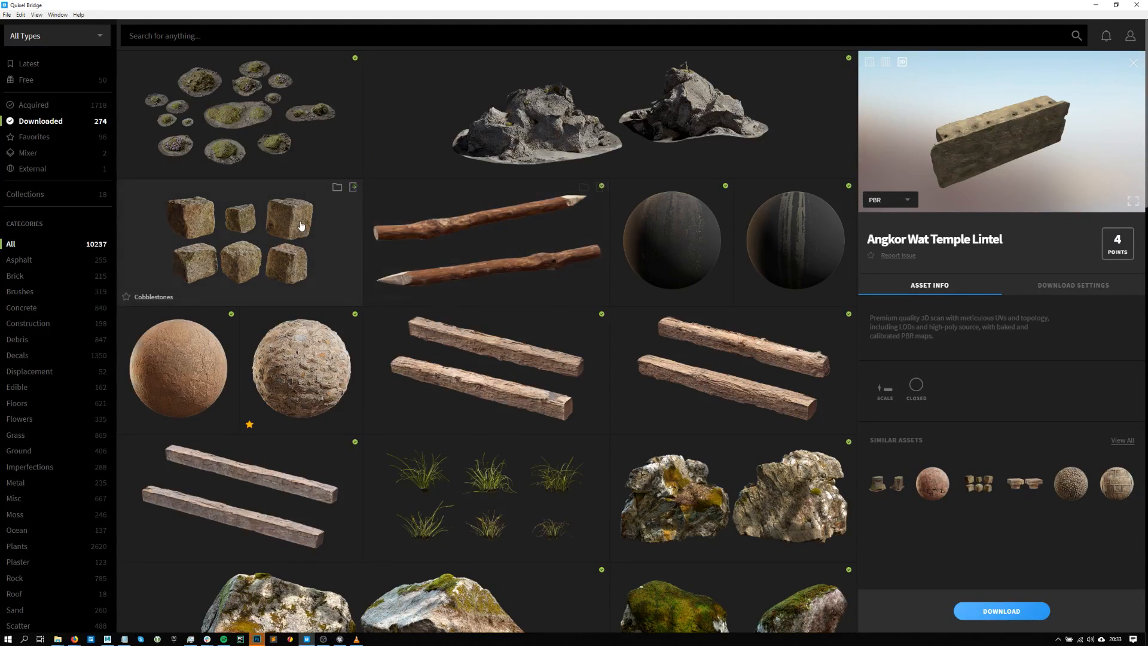
pyautogui.scroll(-2, 650, 291)
pyautogui.scroll(-8, 650, 291)
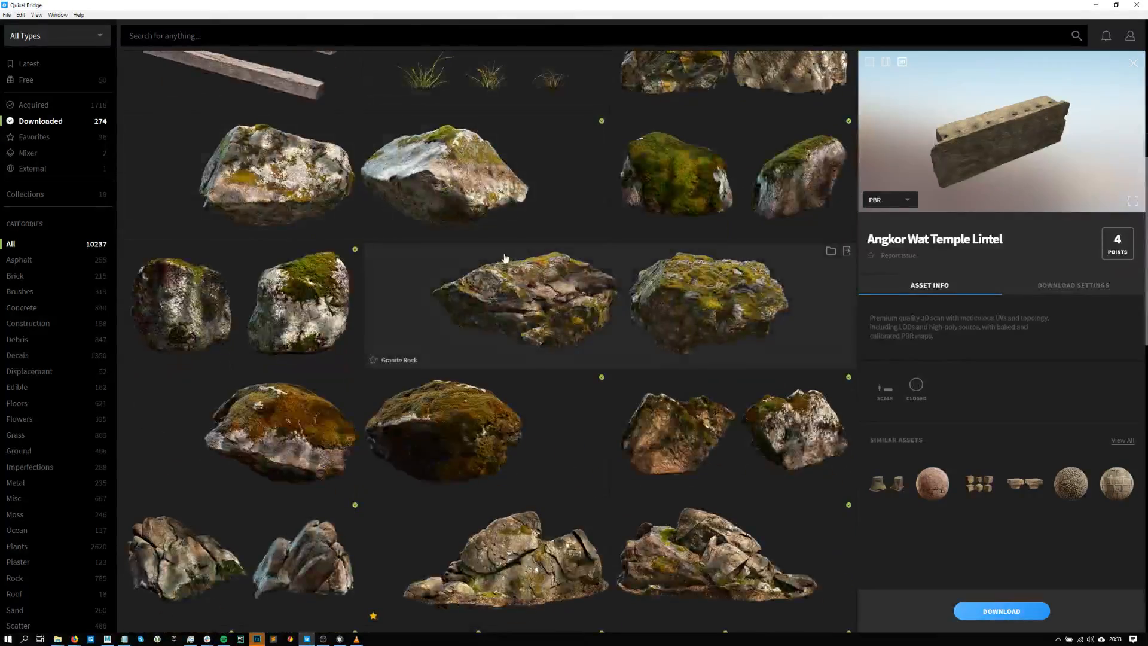
pyautogui.scroll(-12, 491, 255)
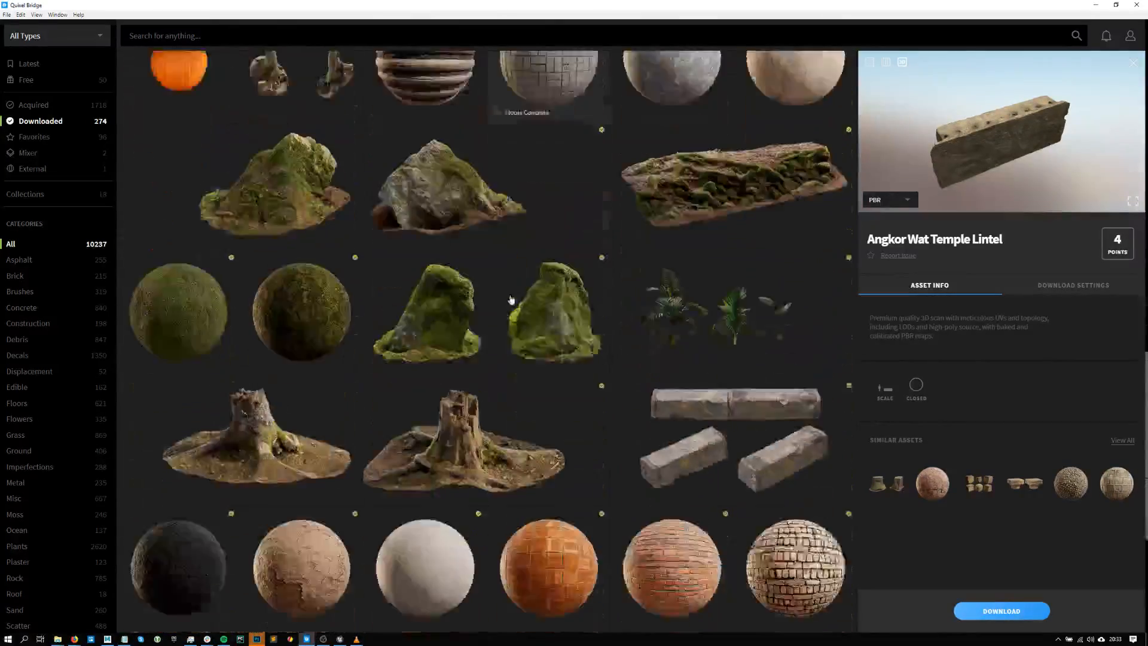
pyautogui.scroll(-2, 562, 311)
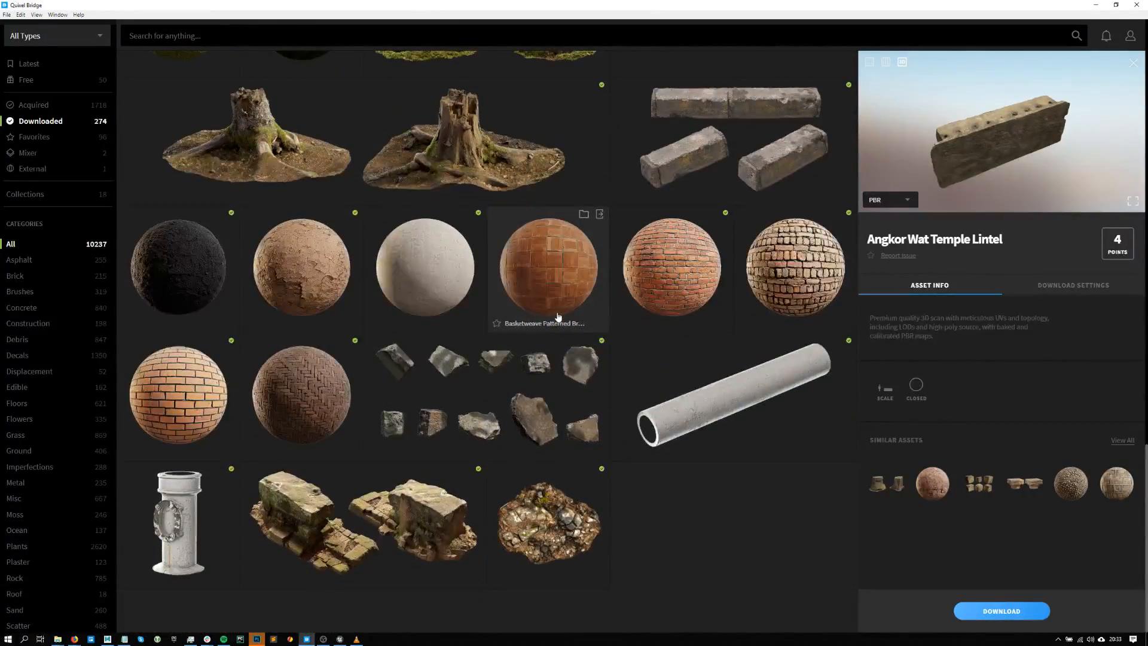
pyautogui.scroll(2, 532, 359)
pyautogui.scroll(-2, 478, 418)
pyautogui.scroll(-1, 445, 455)
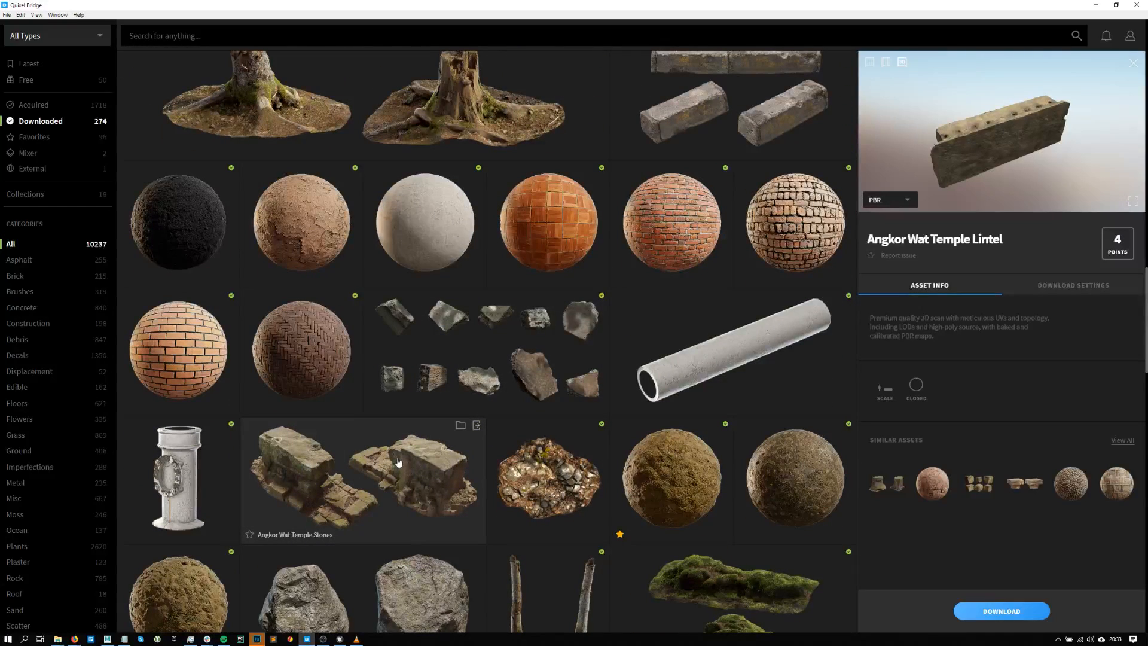
pyautogui.click(358, 538)
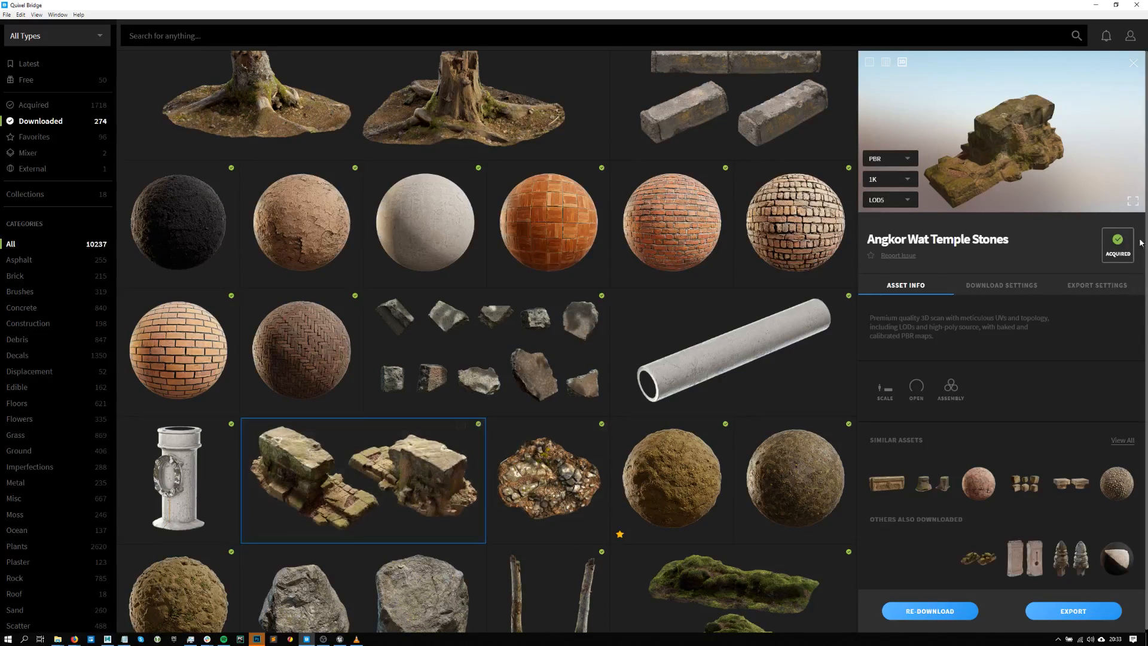
pyautogui.click(1131, 202)
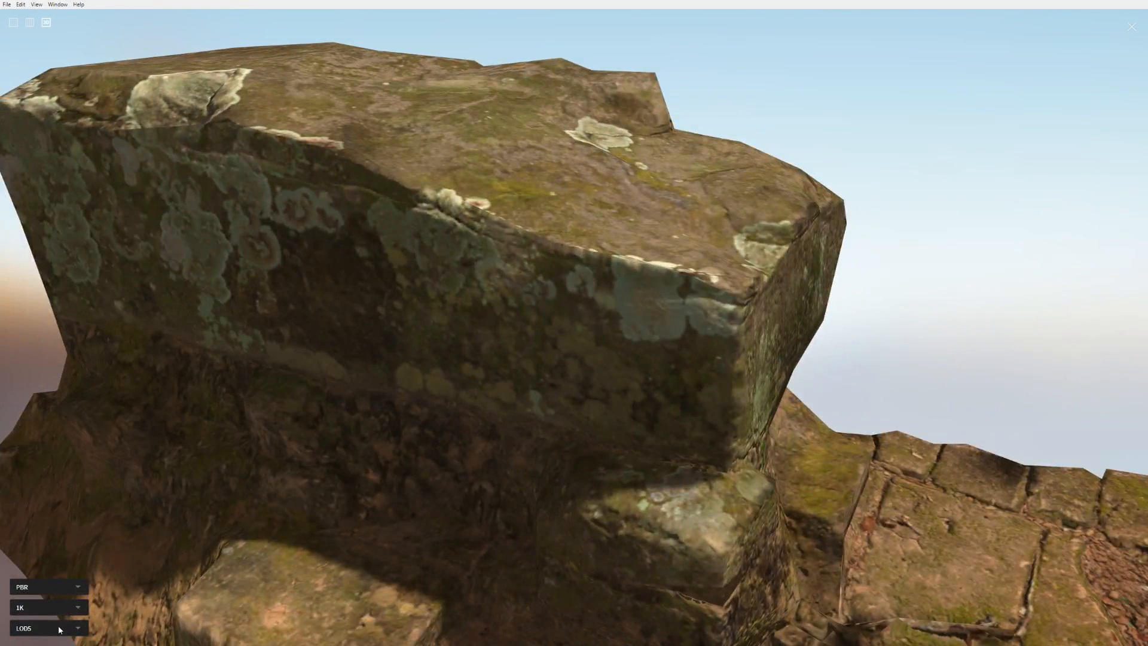
# - Set the Temple Stones preview to LOD0 with 2K textures
pyautogui.click(62, 626)
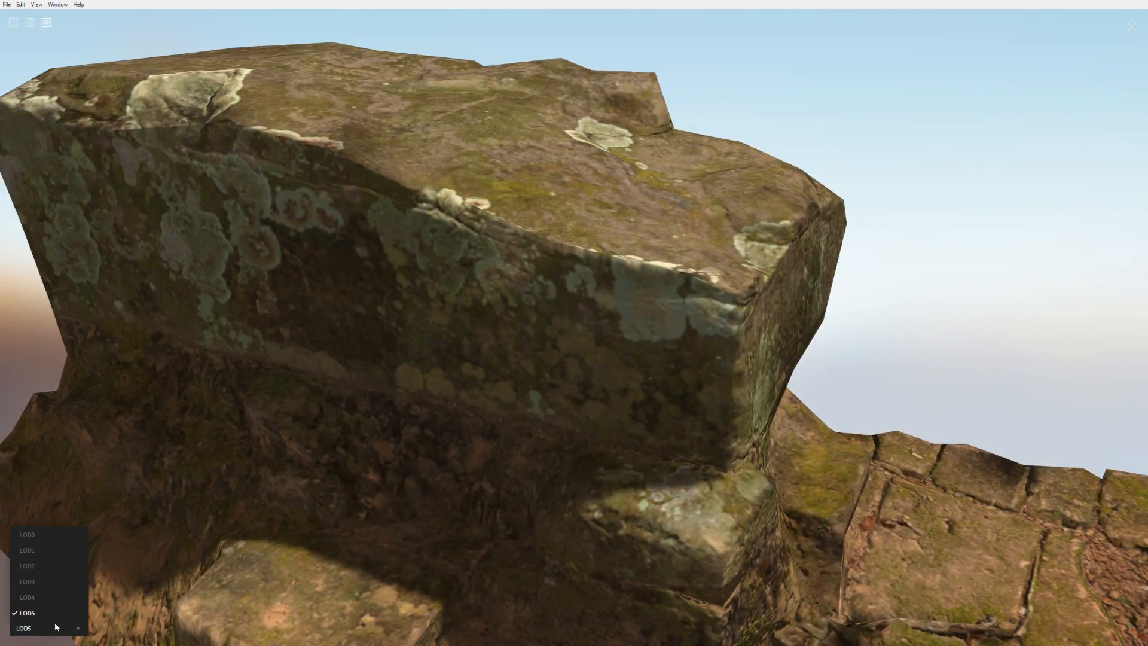
pyautogui.click(50, 534)
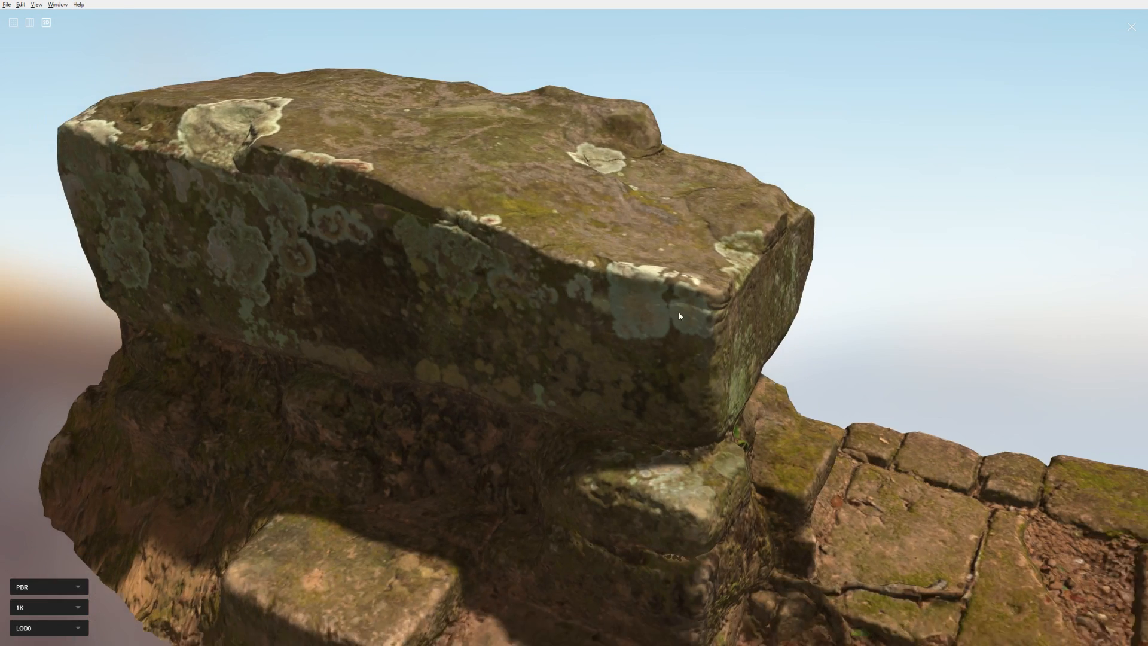
pyautogui.moveTo(679, 316); pyautogui.dragTo(147, 484)
pyautogui.click(68, 610)
pyautogui.click(60, 574)
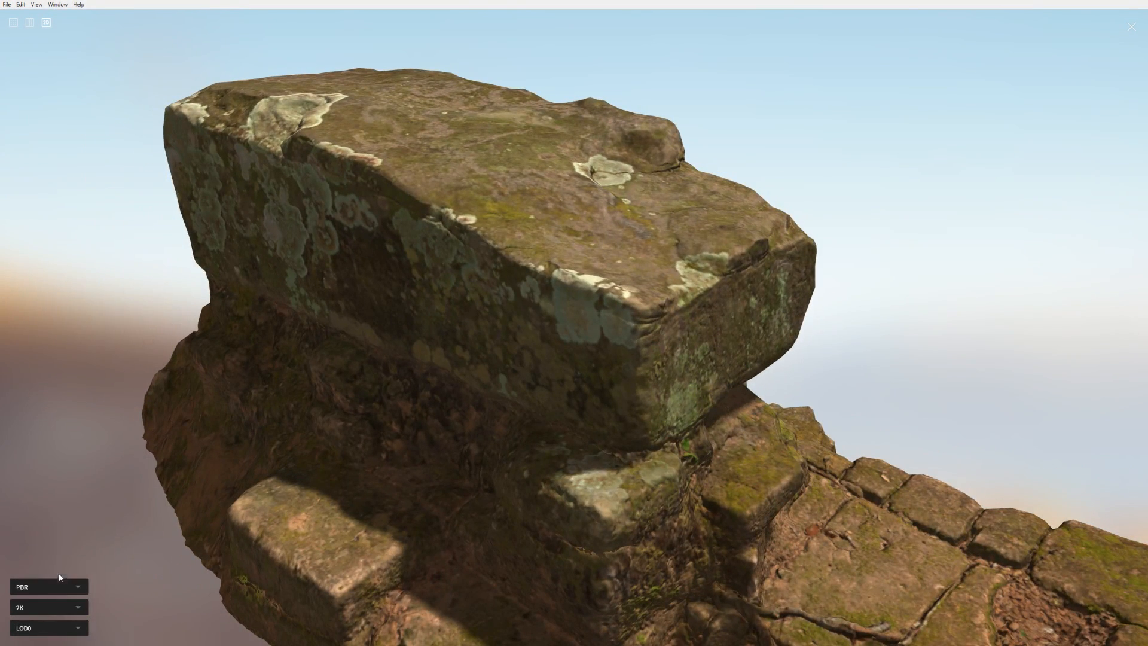
# - Examine the Temple Stones from several sides and distances, and leave the full-screen preview
pyautogui.moveTo(721, 367); pyautogui.dragTo(180, 412)
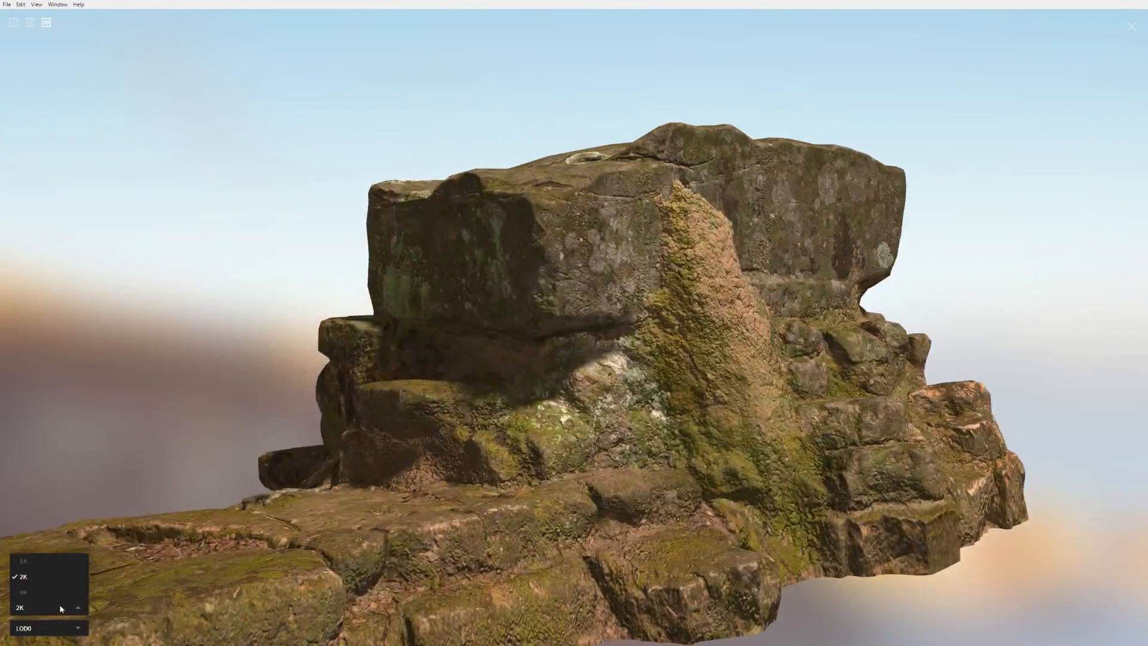
pyautogui.moveTo(628, 382); pyautogui.dragTo(561, 312)
pyautogui.scroll(5, 378, 305)
pyautogui.moveTo(379, 305); pyautogui.dragTo(697, 371)
pyautogui.scroll(-3, 604, 335)
pyautogui.scroll(5, 603, 335)
pyautogui.press('Escape')
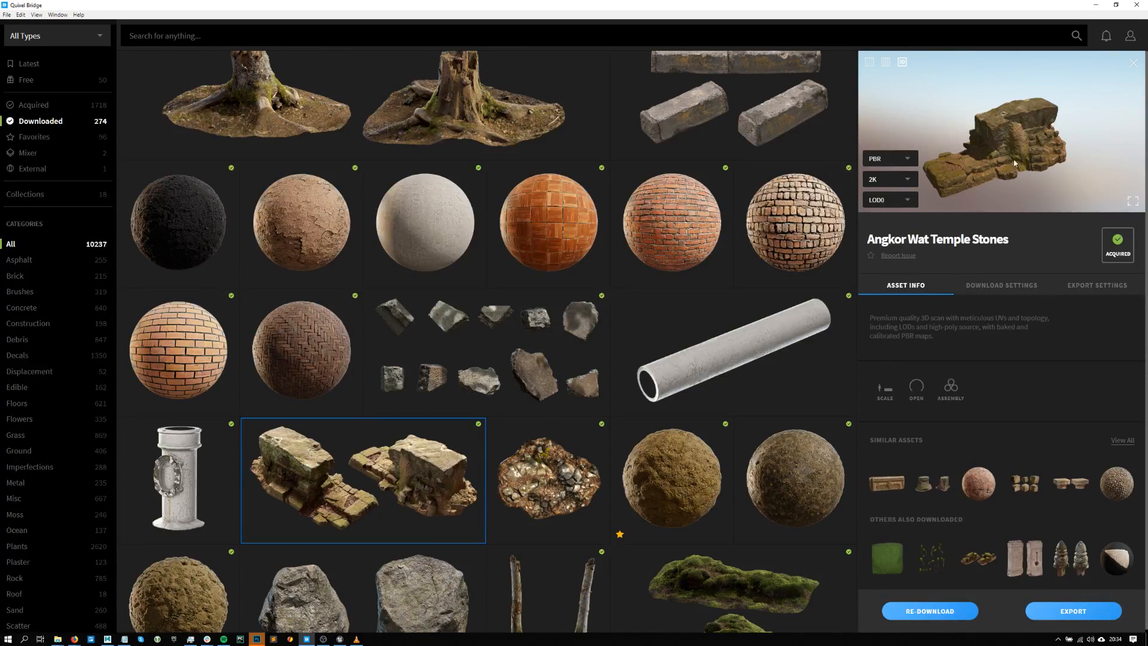
# - Show the texture maps of the Temple Stones and leave the map view
pyautogui.scroll(3, 978, 158)
pyautogui.scroll(-3, 978, 158)
pyautogui.click(885, 62)
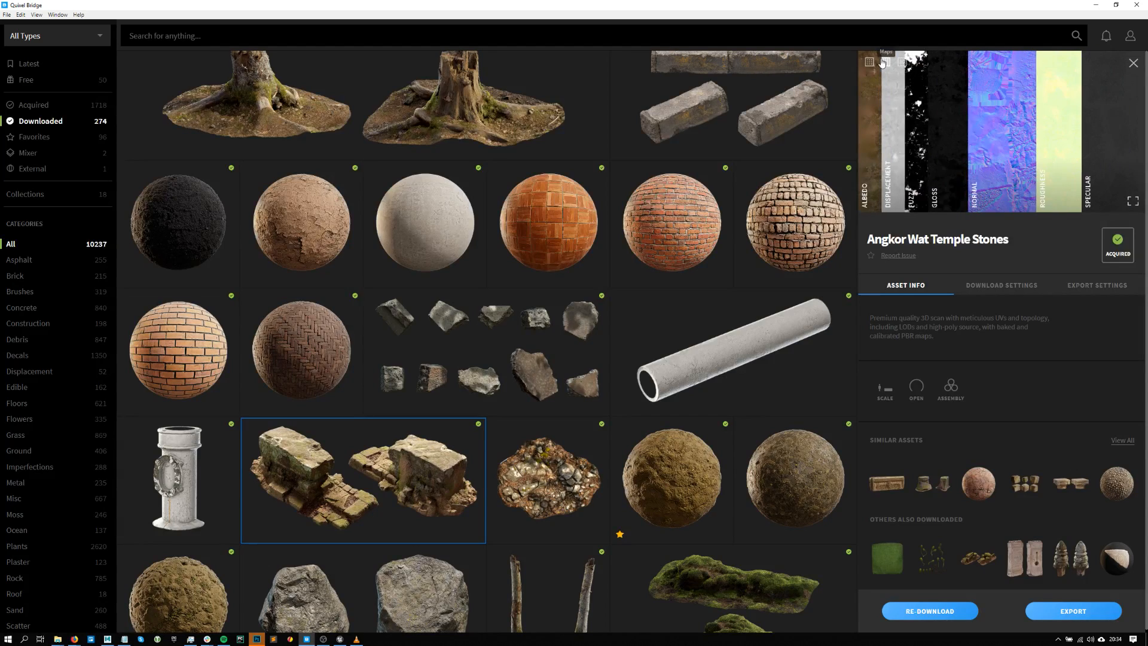
pyautogui.click(901, 61)
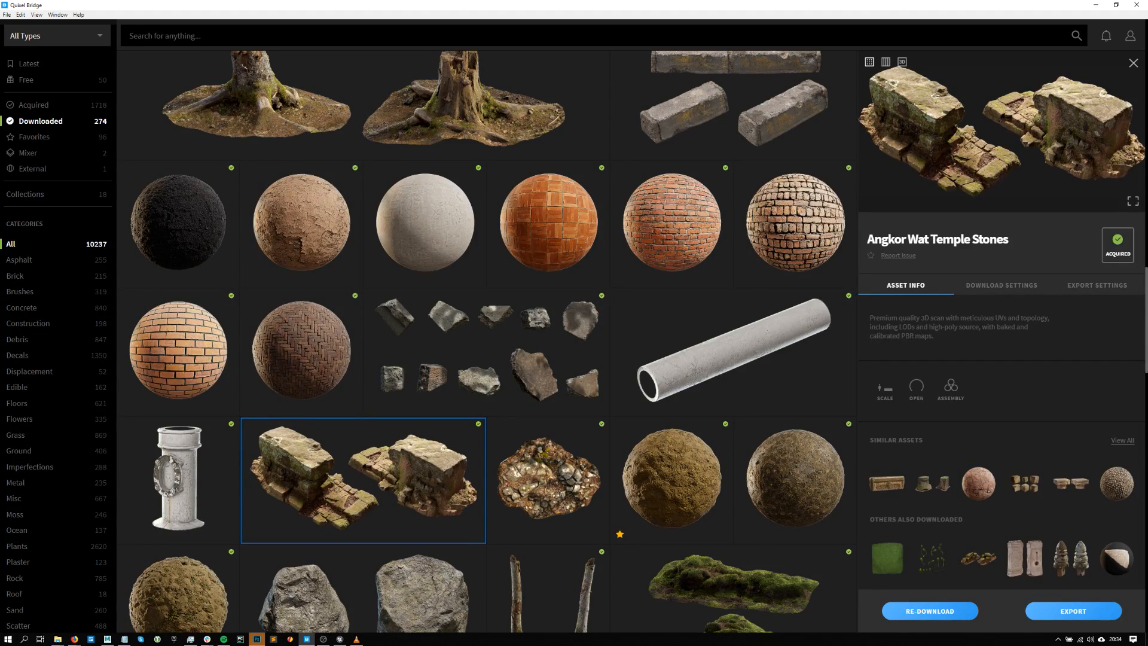
# - Close the Temple Stones details, browse the downloaded assets and search them for "decal"
pyautogui.click(74, 638)
pyautogui.click(1133, 63)
pyautogui.scroll(-10, 892, 276)
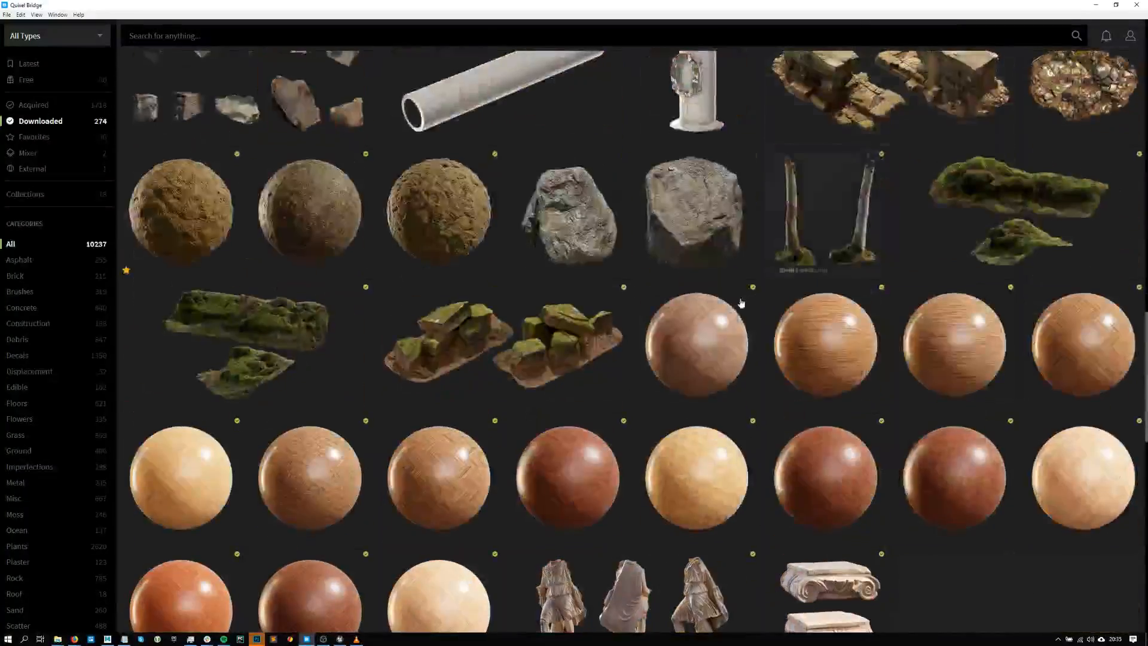
pyautogui.scroll(-5, 729, 312)
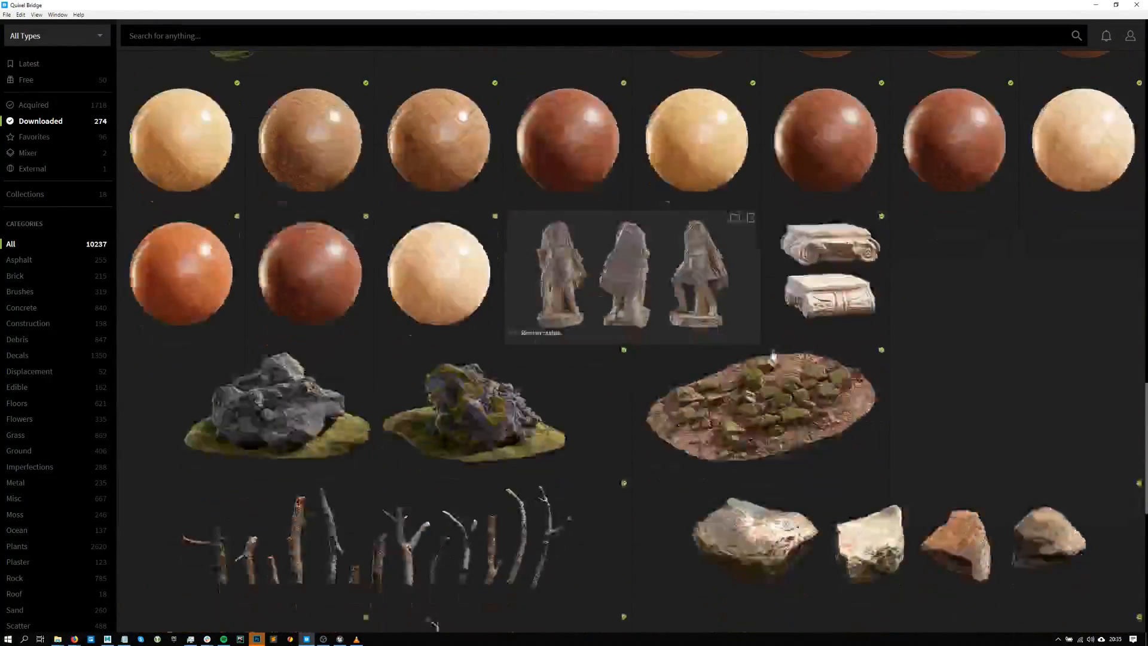
pyautogui.scroll(-5, 749, 348)
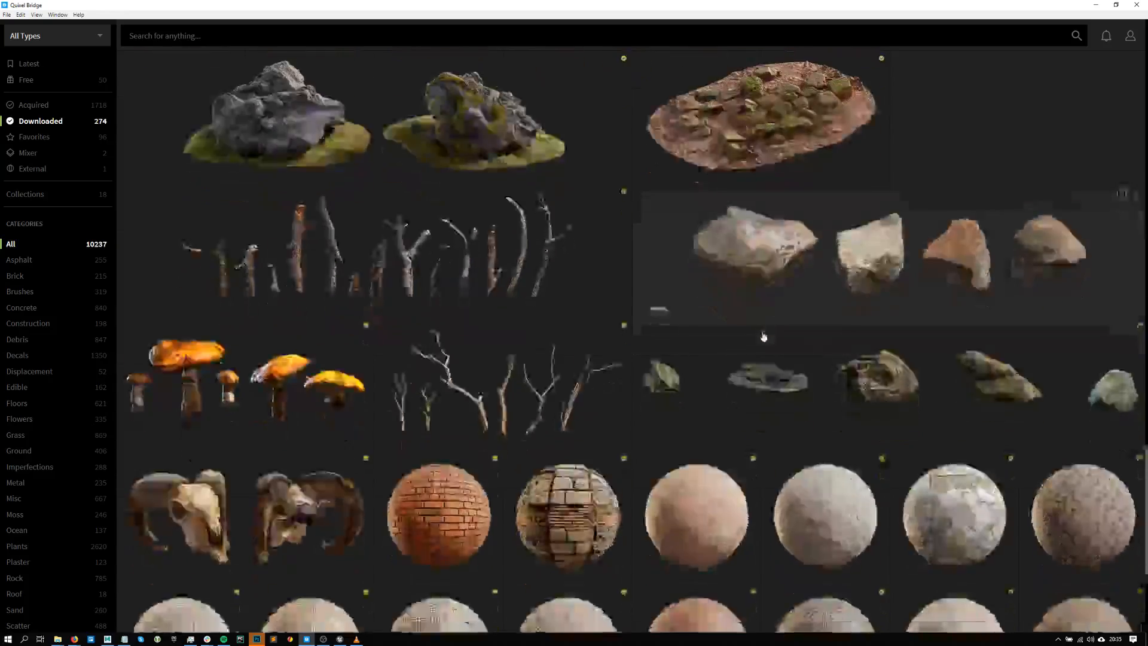
pyautogui.scroll(4, 568, 269)
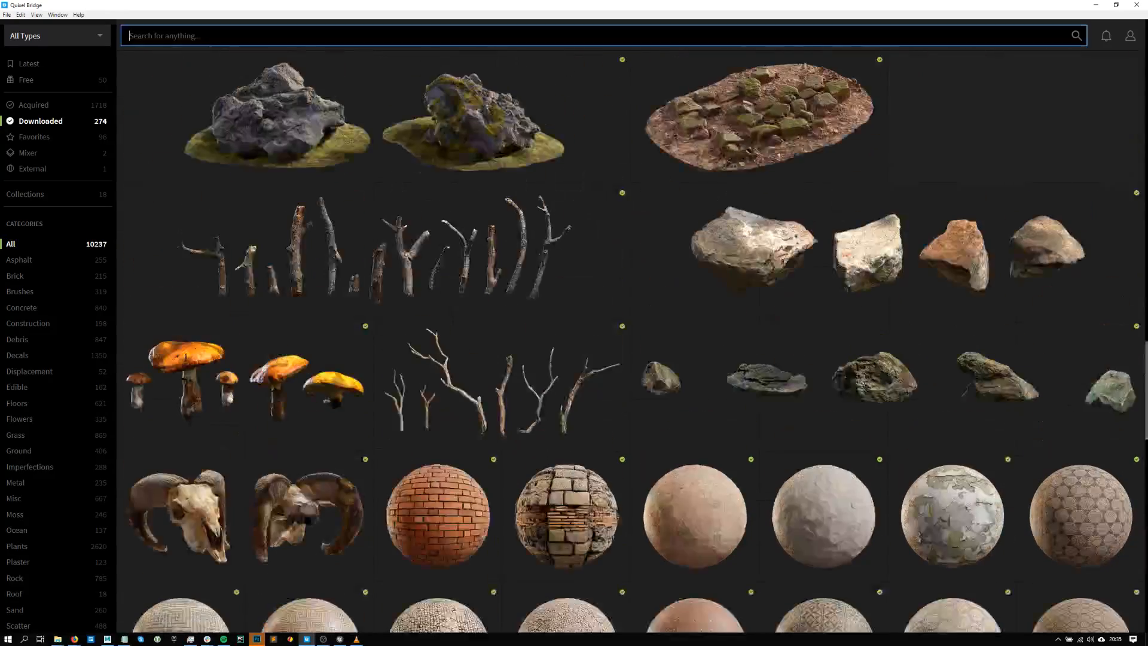
pyautogui.click(239, 35)
pyautogui.write('decal')
pyautogui.press('Return')
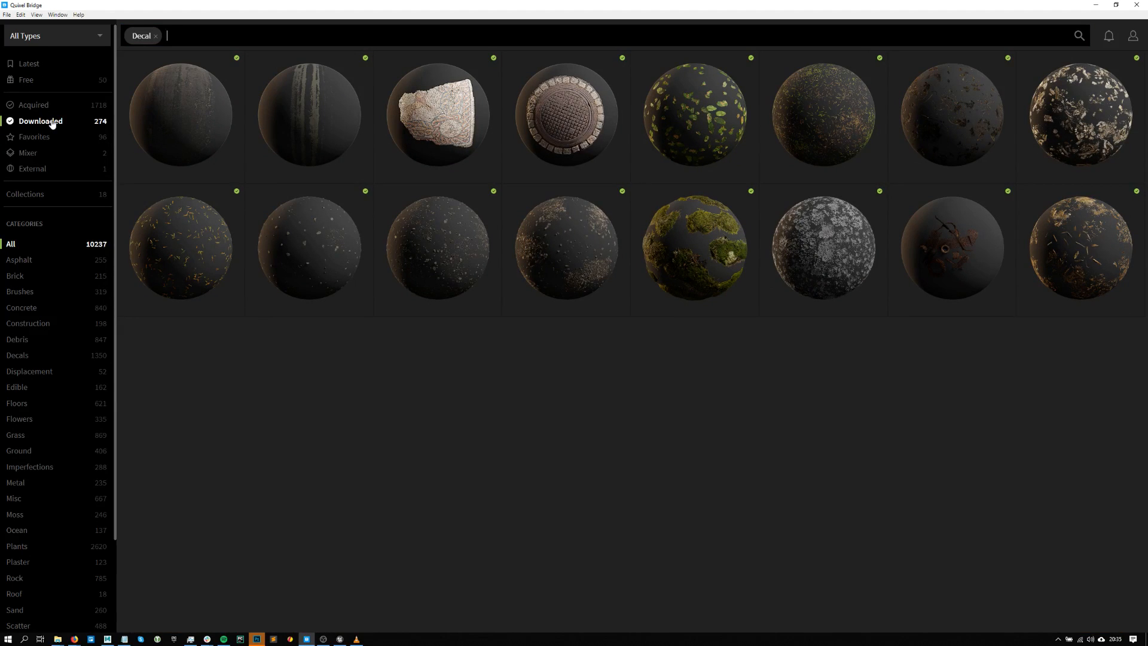
pyautogui.hotkey('alt', 'Tab')
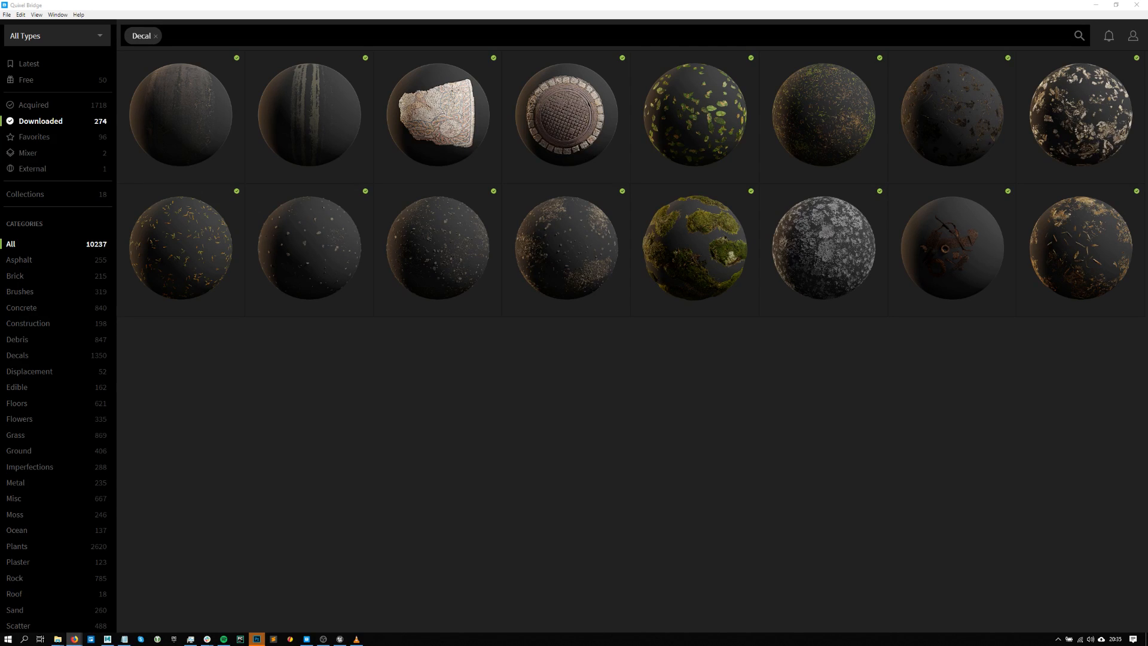
# - Return to the unfiltered downloaded assets, and inspect the Worn Wooden Beam's export settings and texture resolution options
pyautogui.click(61, 63)
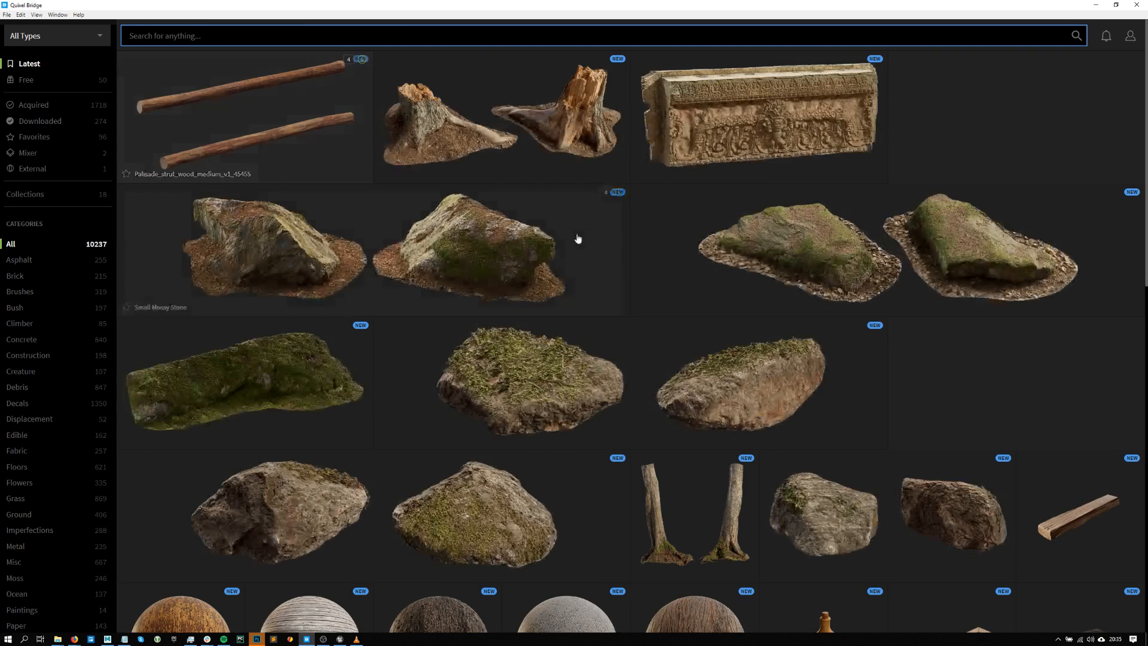
pyautogui.click(77, 122)
pyautogui.click(275, 366)
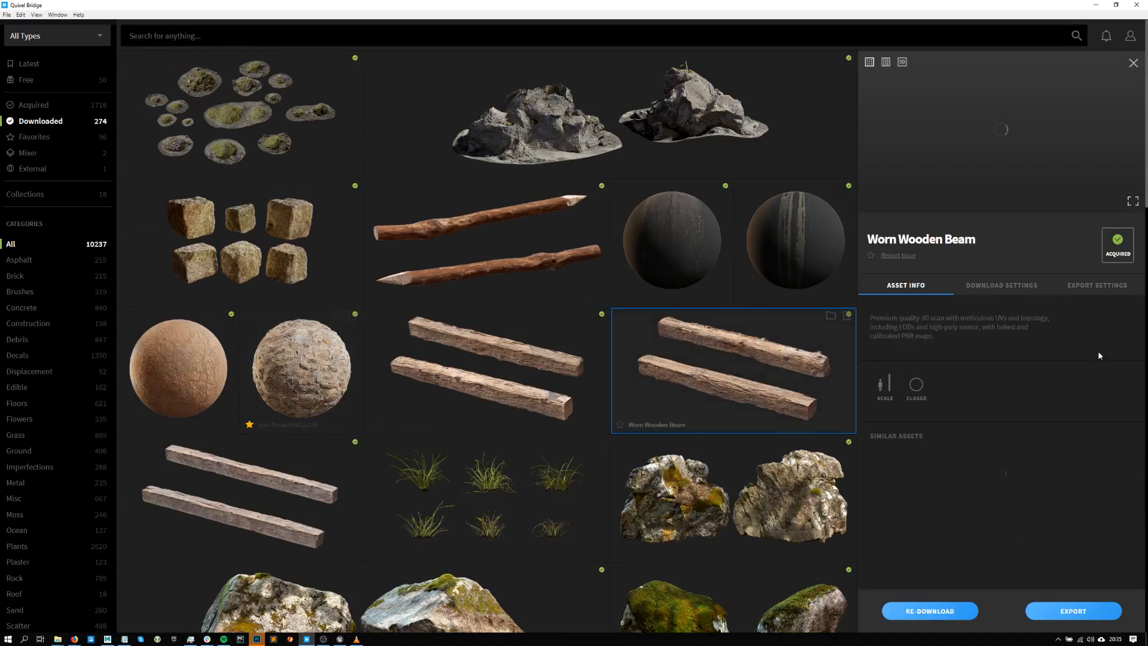
pyautogui.click(1097, 285)
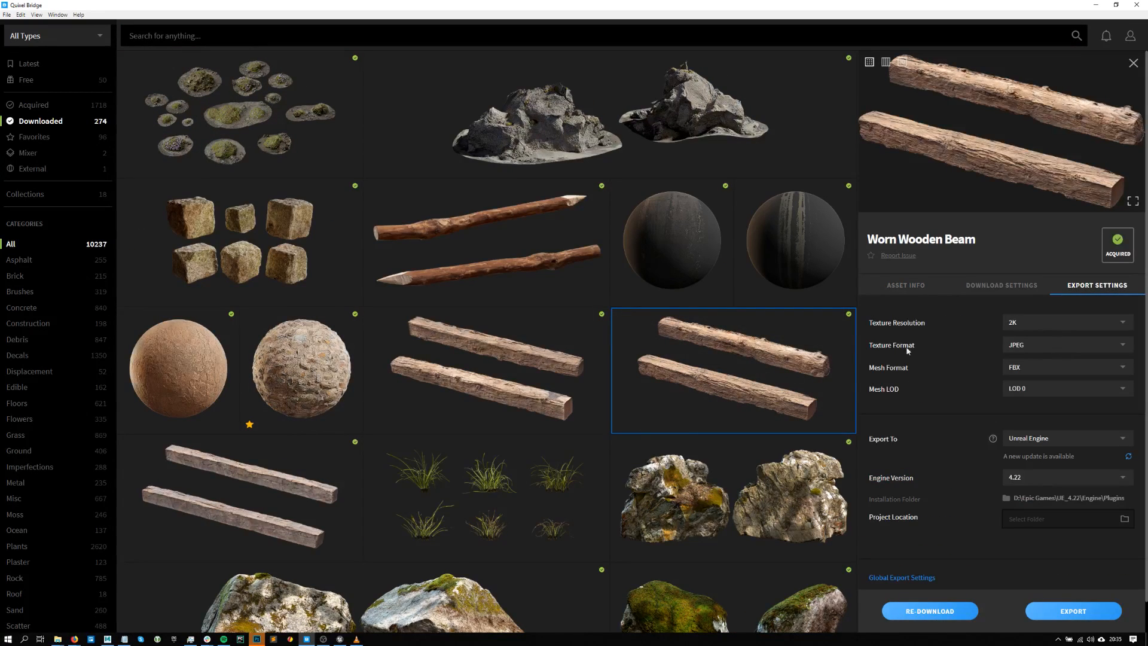
pyautogui.click(1070, 328)
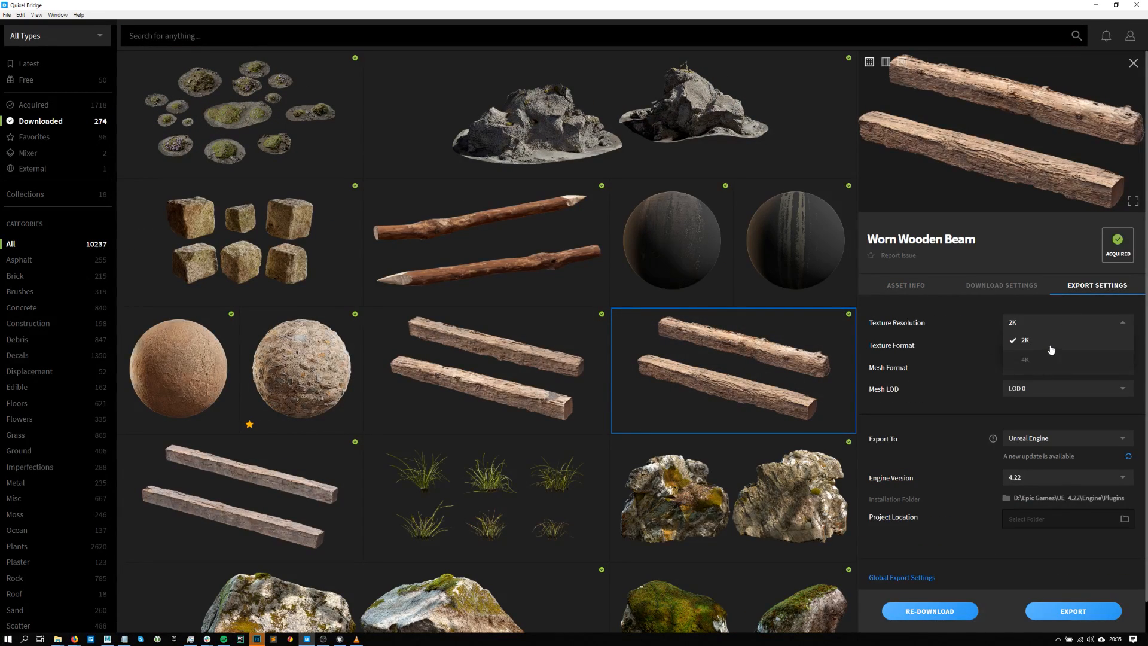
pyautogui.click(981, 353)
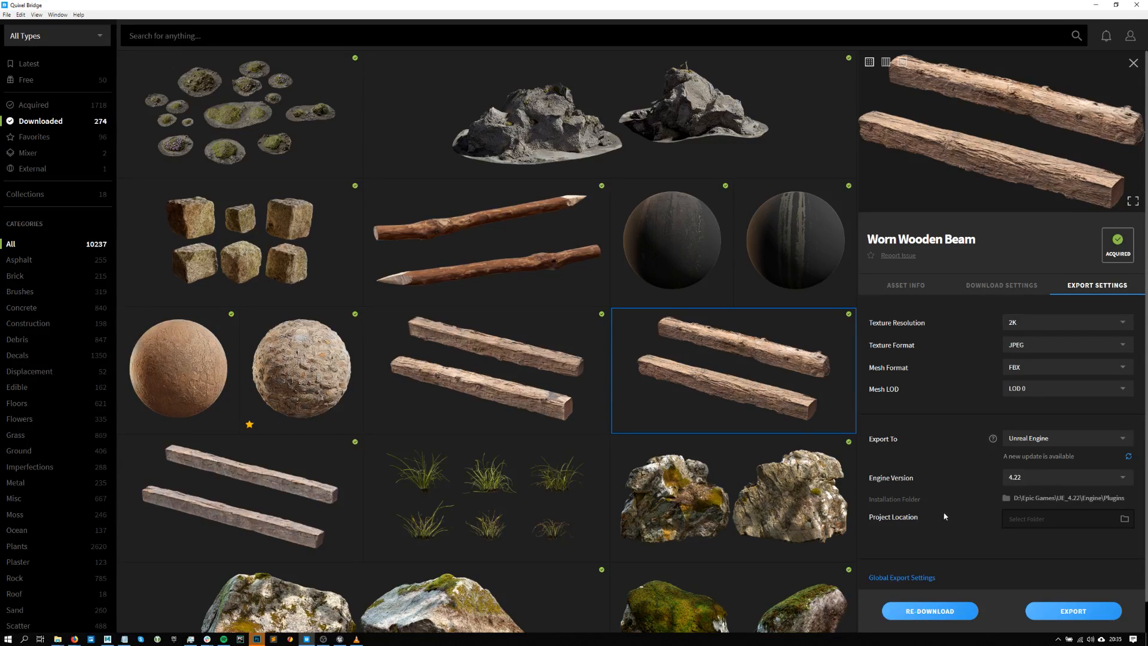
# - Review the filename format and channel packing options in the beam's advanced export settings, and close them without saving
pyautogui.scroll(-1, 945, 515)
pyautogui.click(909, 568)
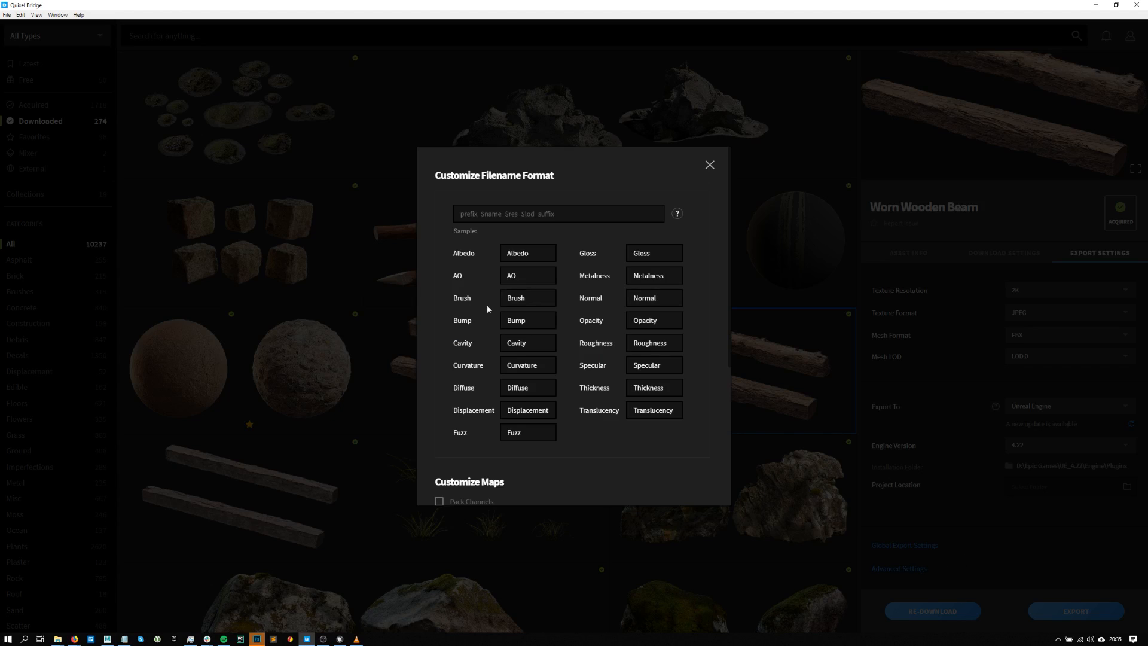
pyautogui.scroll(-4, 486, 309)
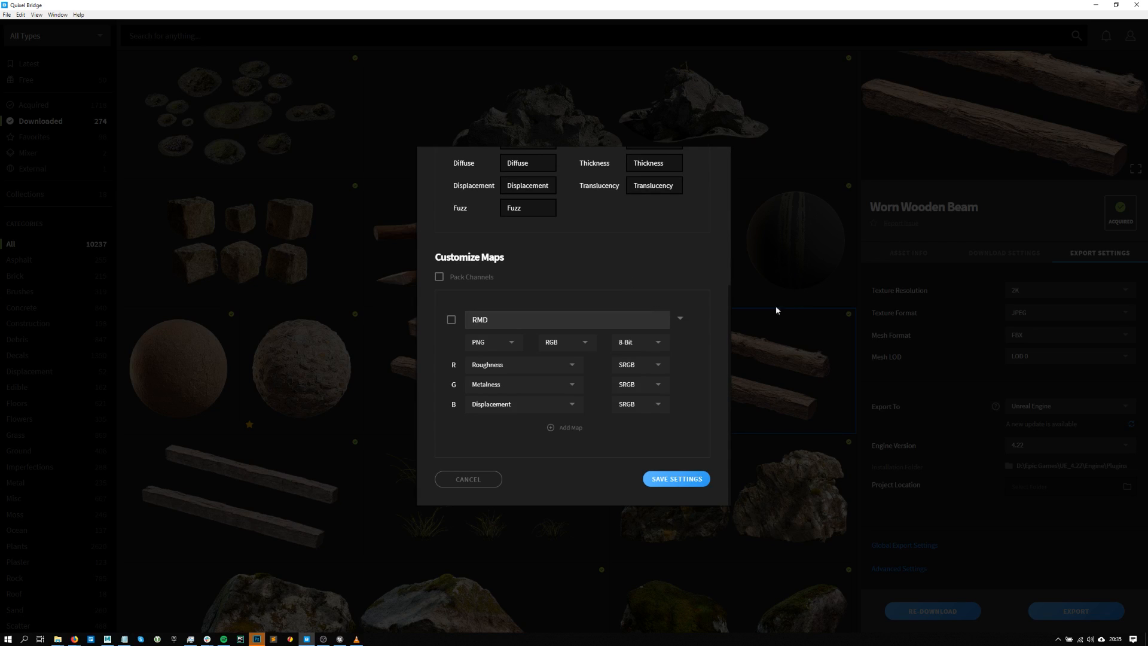
pyautogui.scroll(4, 700, 267)
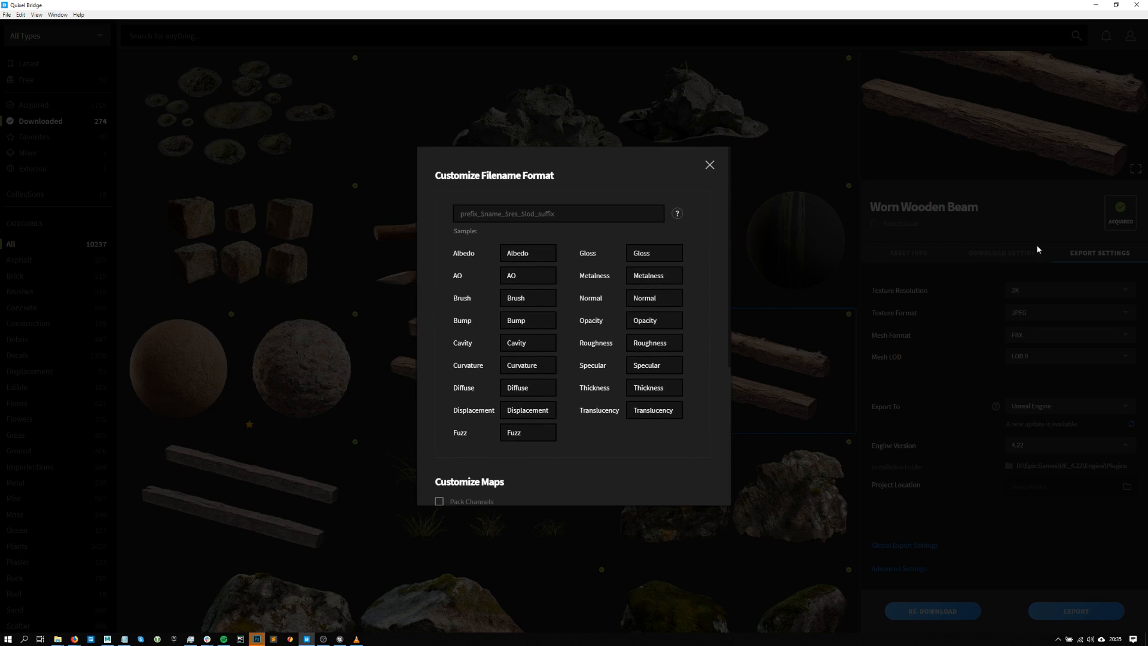
pyautogui.click(710, 164)
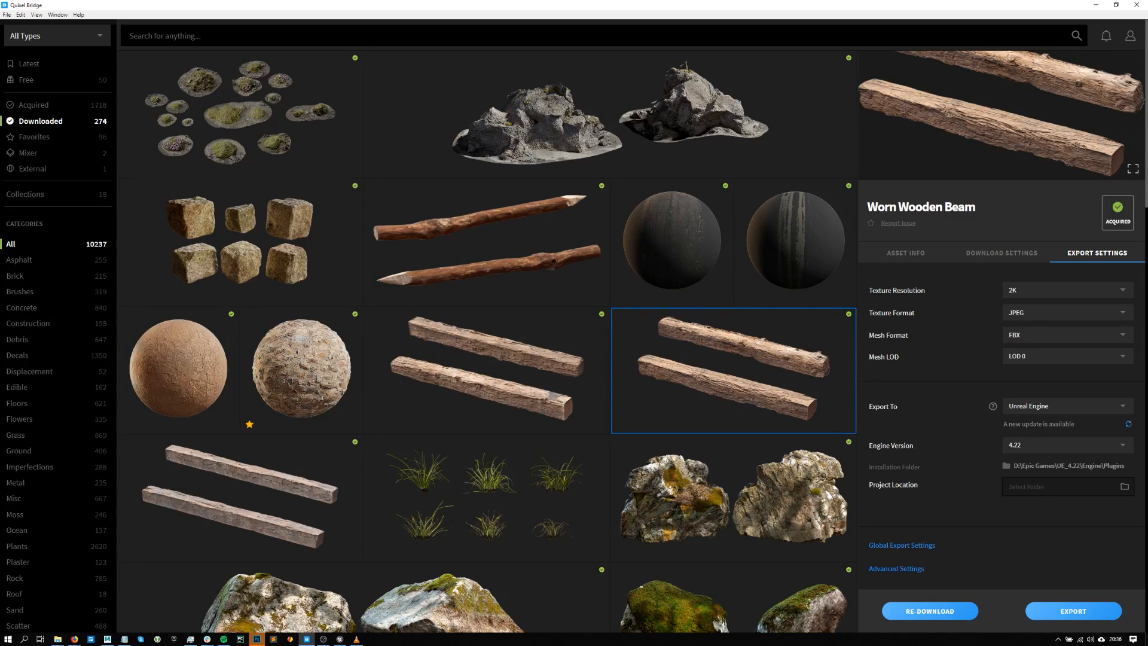
pyautogui.hotkey('alt', 'Tab')
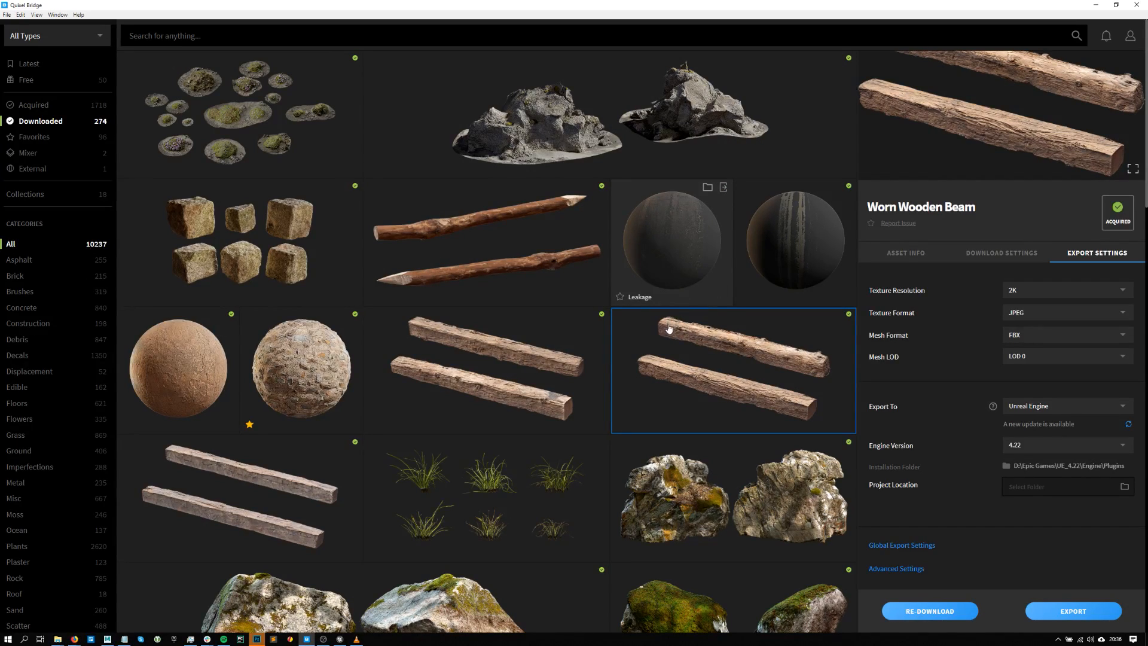
# - Open the downloaded Leakage decal, view its preview in full screen and leave the full-screen view
pyautogui.click(672, 298)
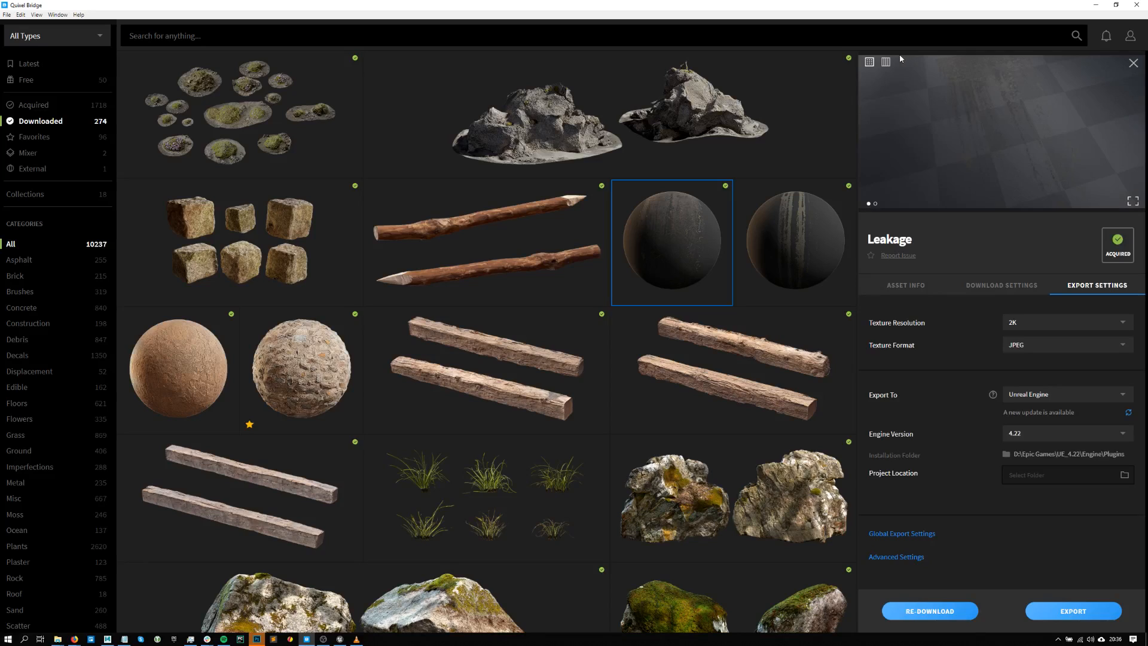
pyautogui.click(1132, 201)
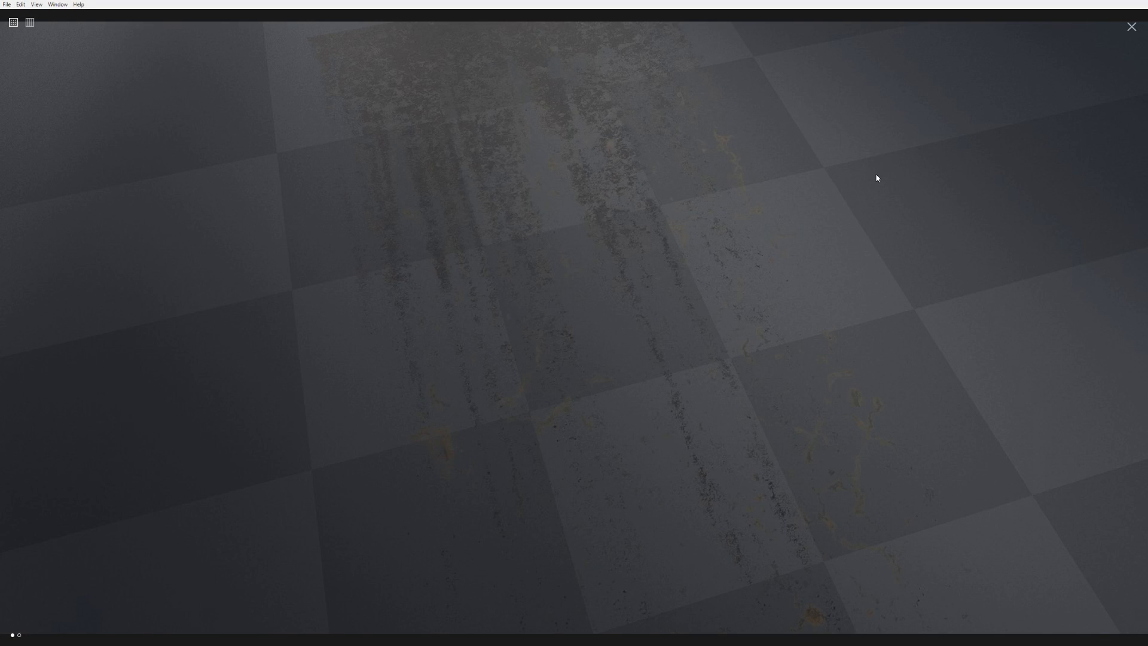
pyautogui.press('Escape')
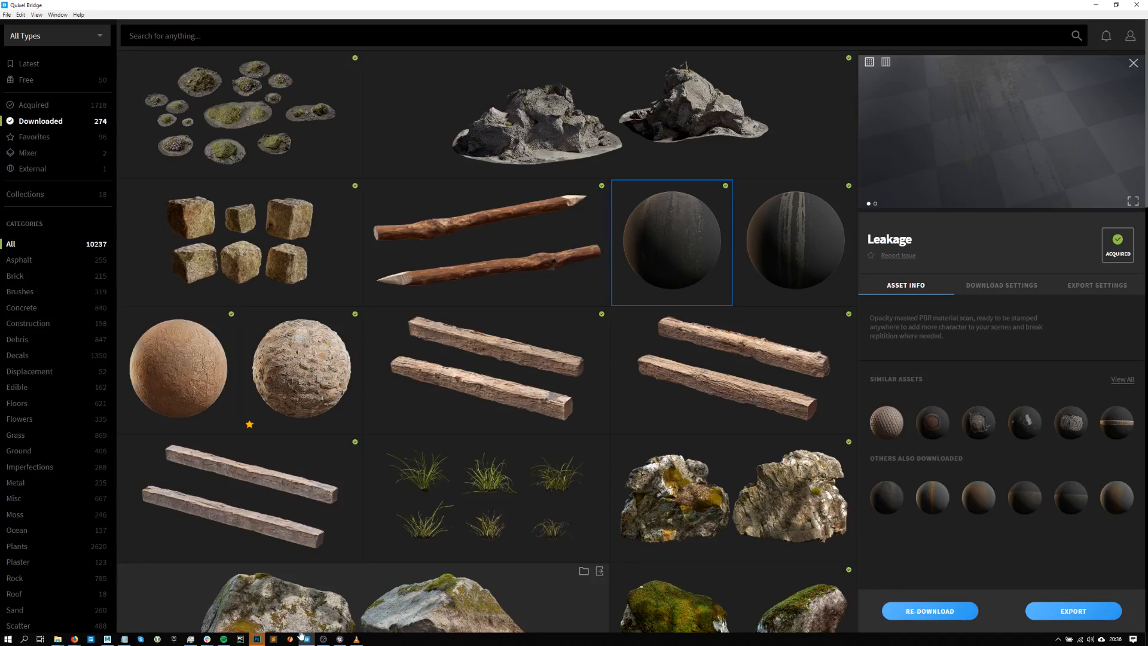
# - Switch to Unreal Engine, undo the mushroom foliage painting and focus the view on the wooden-framed wall
pyautogui.click(336, 638)
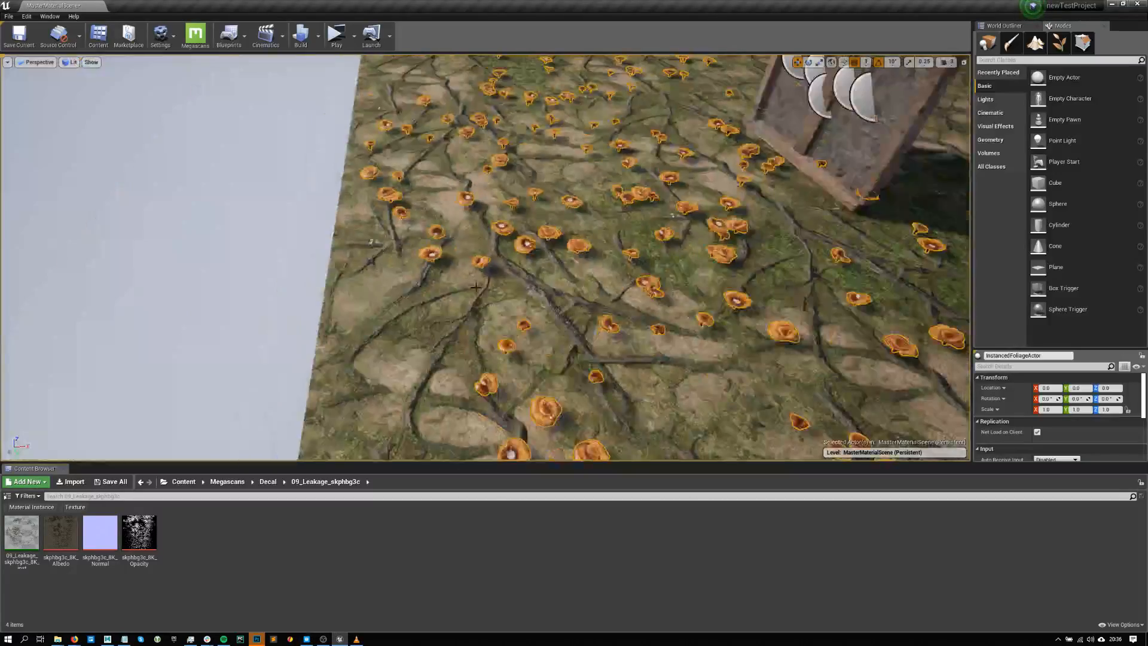
pyautogui.moveTo(565, 104); pyautogui.dragTo(565, 104, button='right')
pyautogui.hotkey('ctrl', 'z')
pyautogui.press('f')
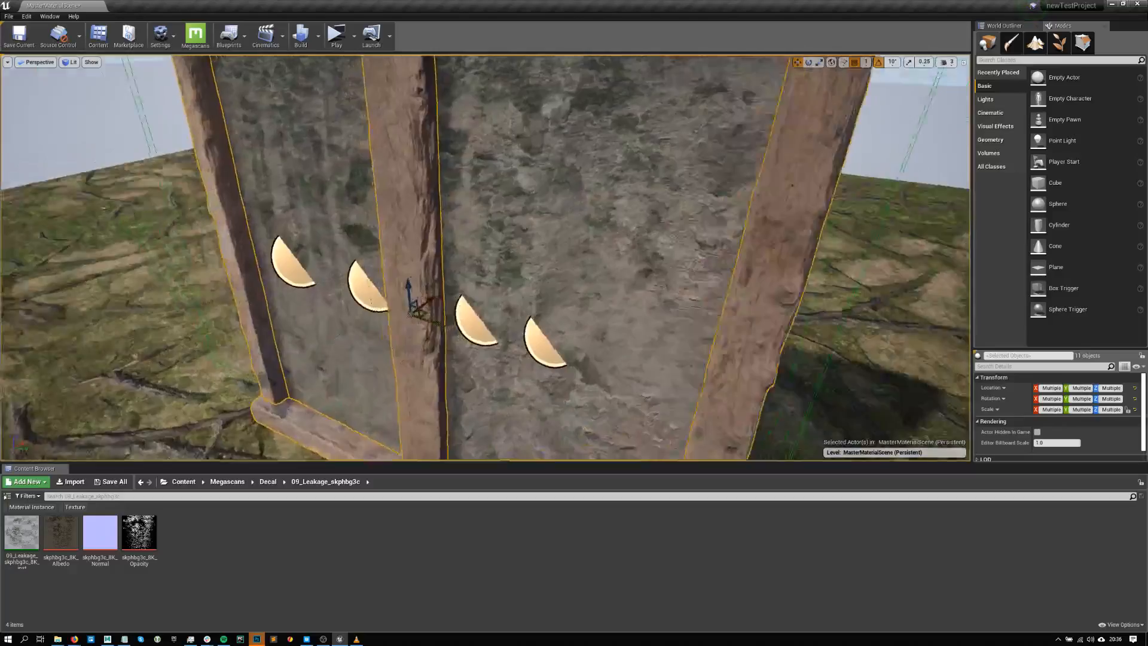
# - Examine the decals on the wooden-framed wall from several angles and distances, and clear the selection
pyautogui.moveTo(417, 239); pyautogui.dragTo(456, 231, button='right')
pyautogui.rightClick(456, 231)
pyautogui.moveTo(548, 234); pyautogui.dragTo(548, 234, button='right')
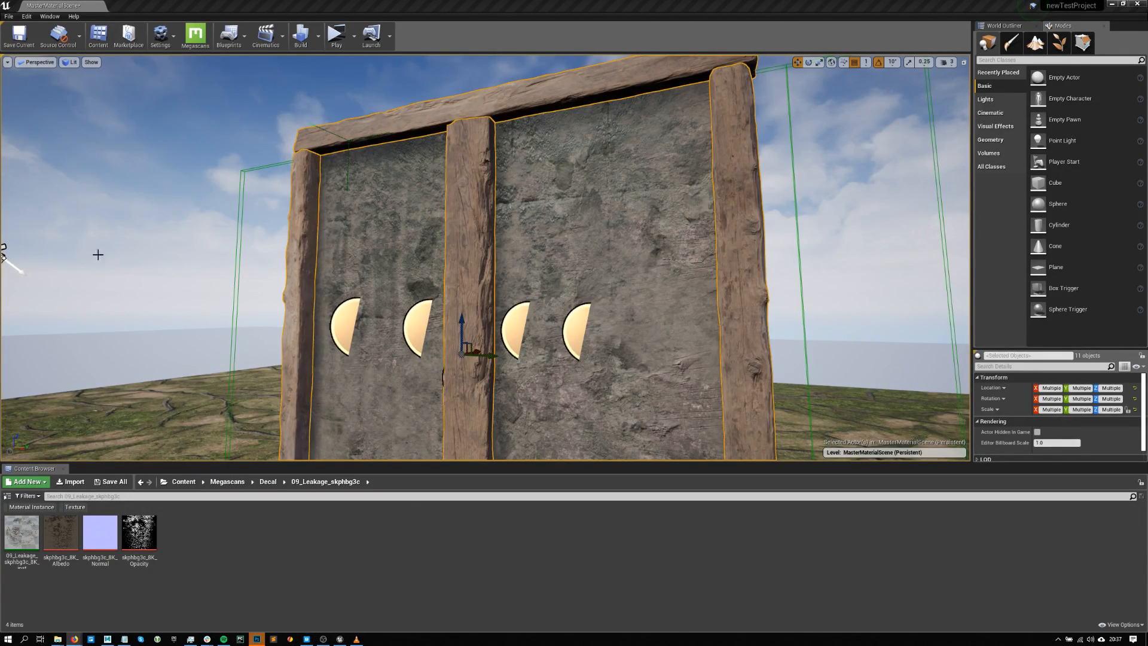
pyautogui.moveTo(407, 311); pyautogui.dragTo(467, 419, button='right')
pyautogui.press('s')
pyautogui.press('w')
pyautogui.moveTo(406, 386)
pyautogui.mouseDown(button='right')
pyautogui.moveTo(376, 391)
pyautogui.moveTo(395, 392)
pyautogui.mouseUp(button='right')
pyautogui.press('Escape')
pyautogui.press('w')
pyautogui.press('s')
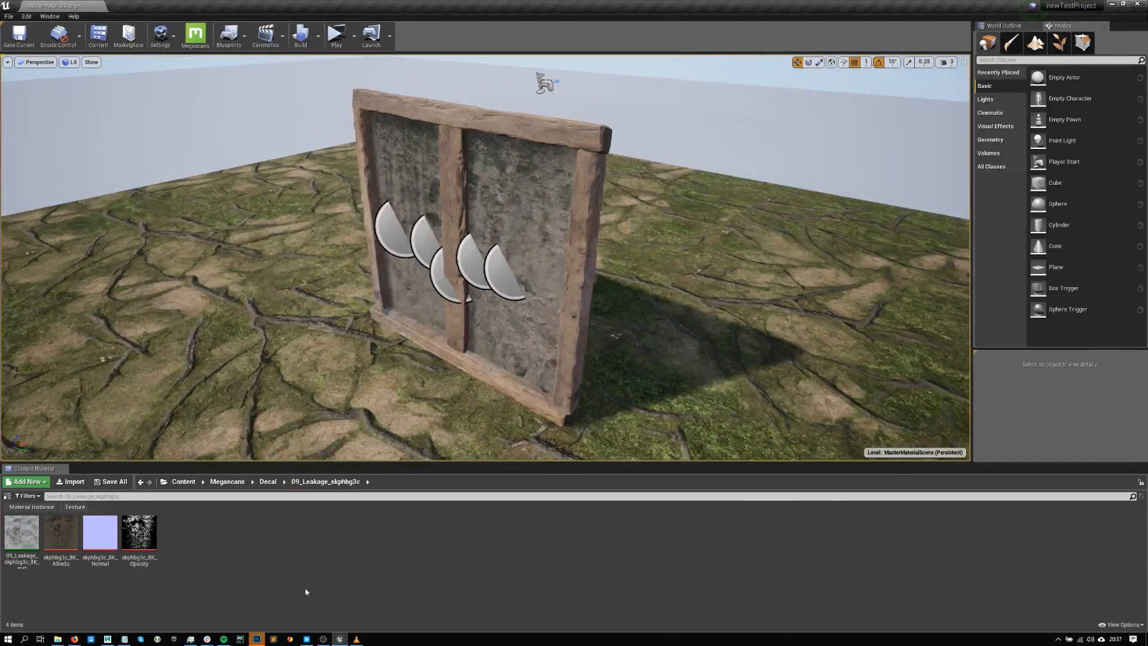
# - Switch back to Quixel Bridge, close the Leakage details and show the Latest, Free, Acquired and Downloaded assets in turn
pyautogui.click(307, 639)
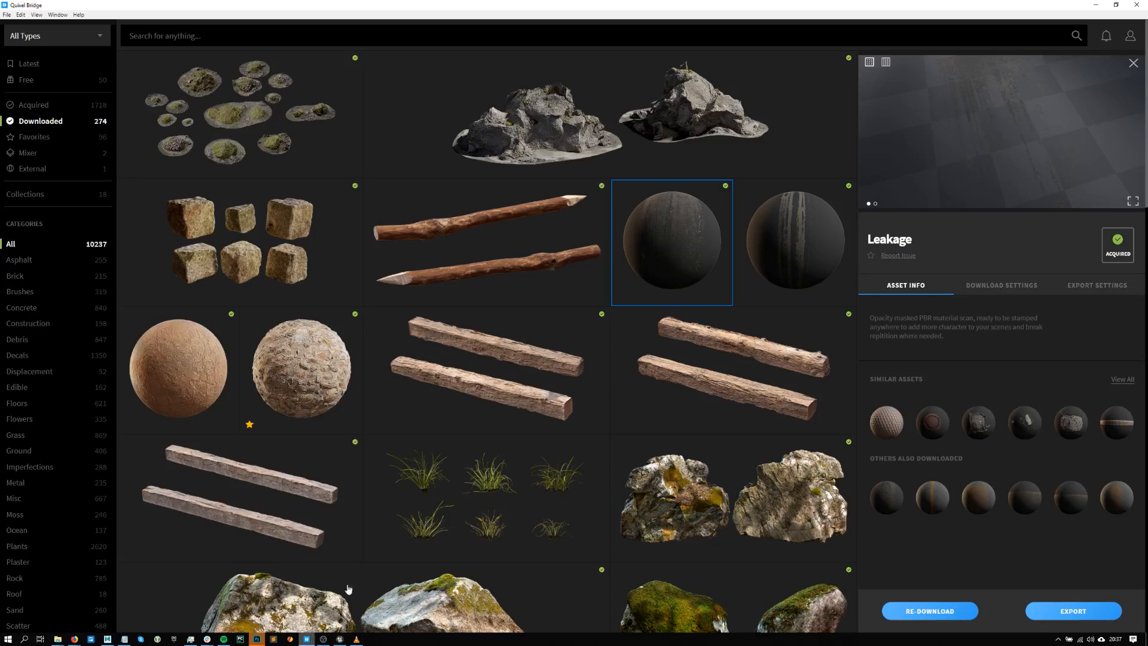
pyautogui.click(1132, 70)
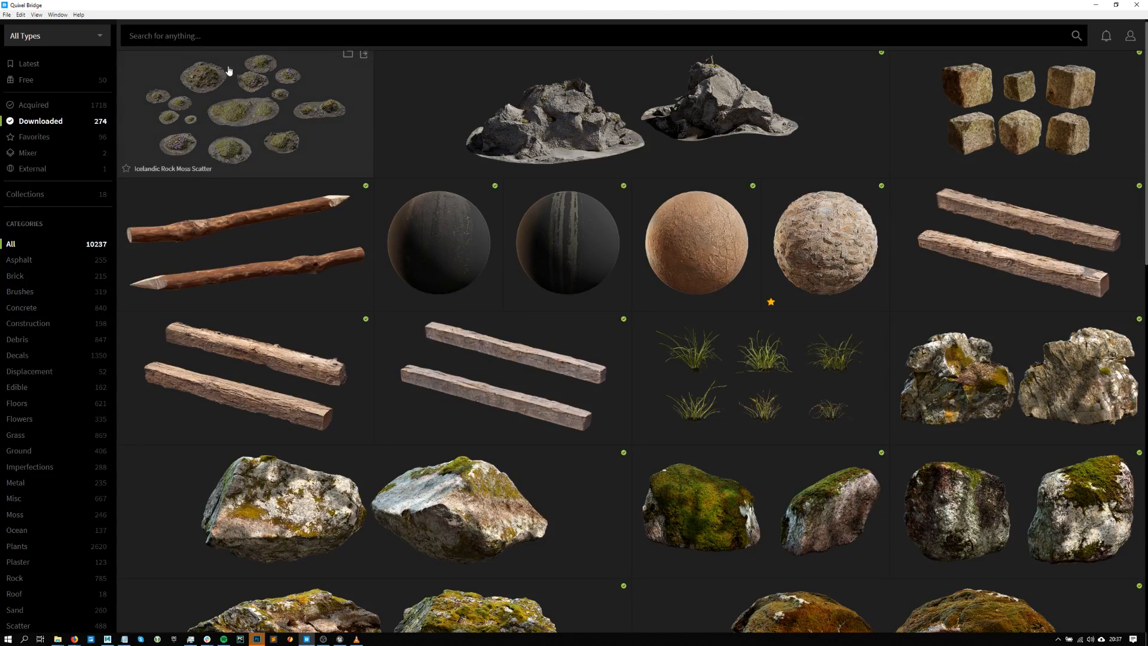
pyautogui.click(67, 65)
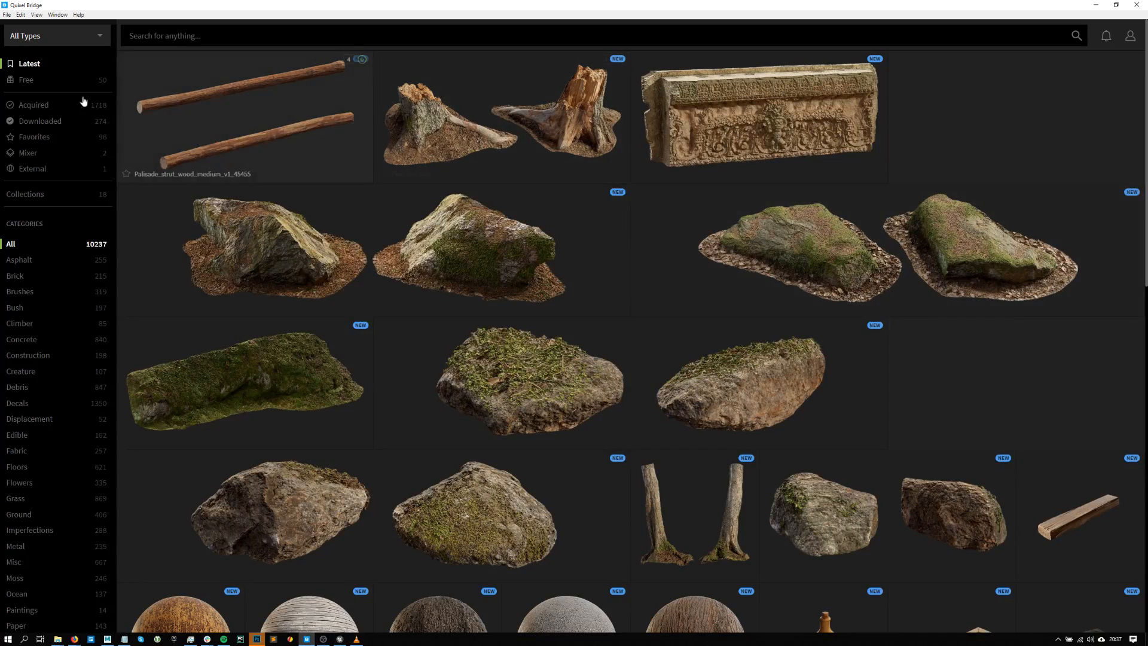
pyautogui.click(67, 80)
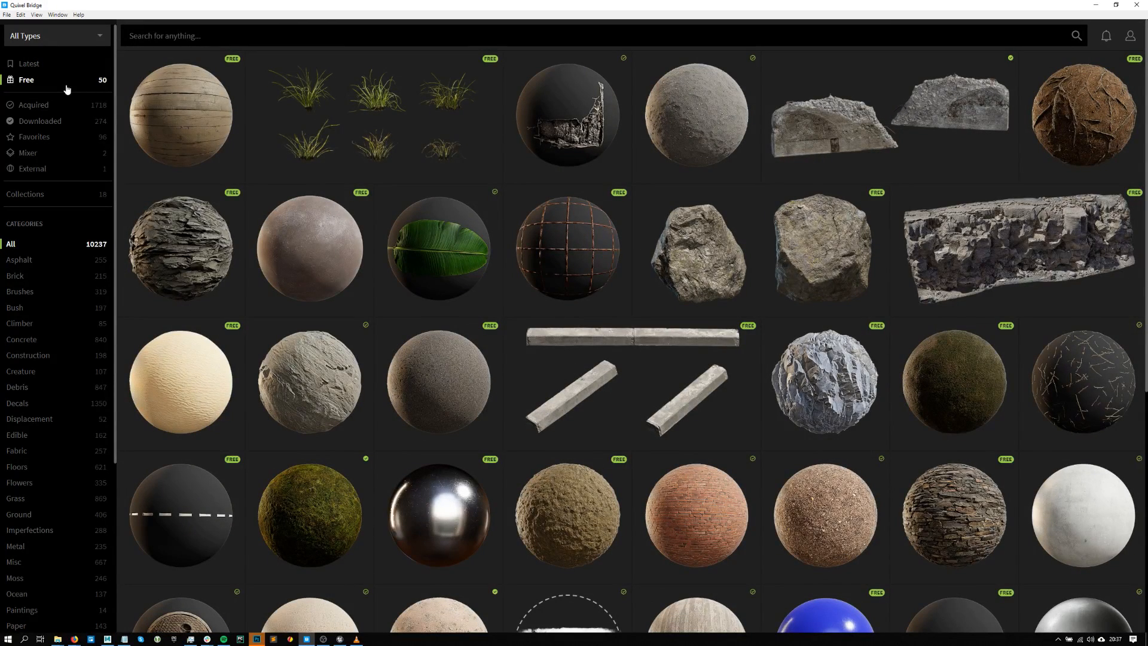
pyautogui.click(49, 105)
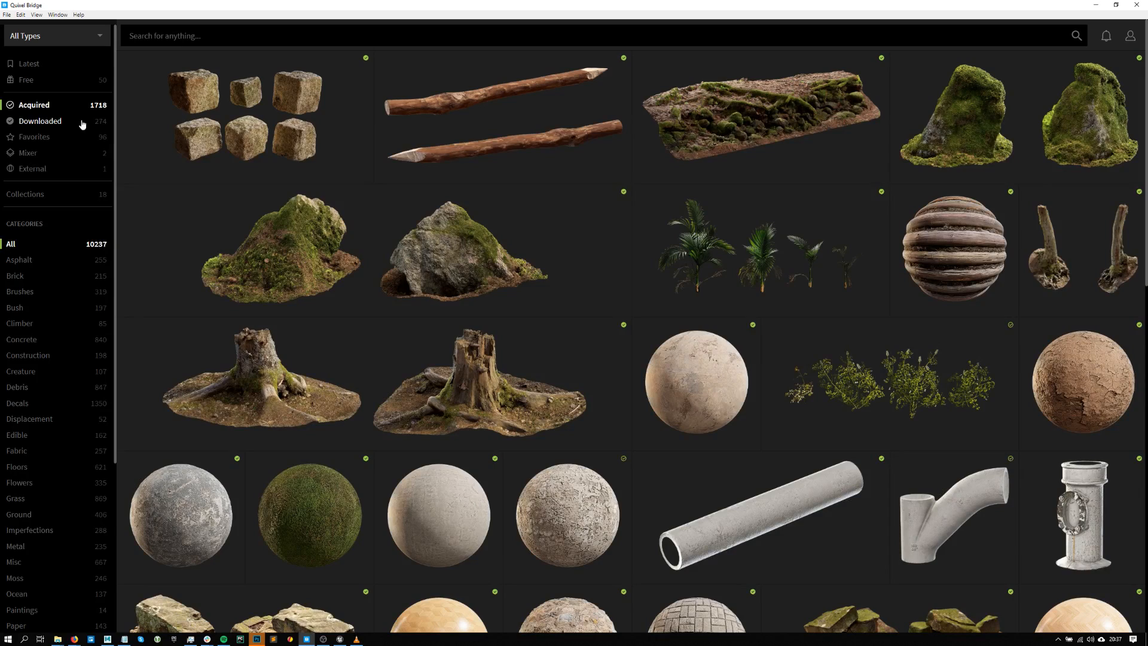
pyautogui.click(80, 123)
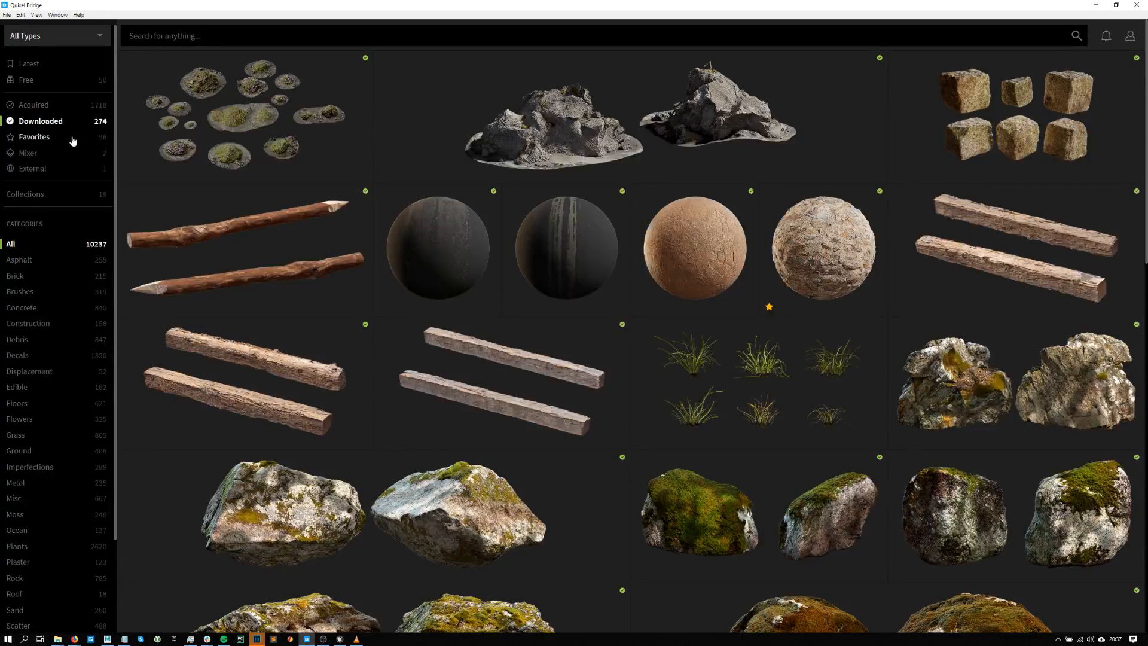
# - Find the Angkor Wat Temple Stones among the downloaded assets and mark them as a favorite
pyautogui.click(72, 137)
pyautogui.click(64, 121)
pyautogui.scroll(-6, 654, 371)
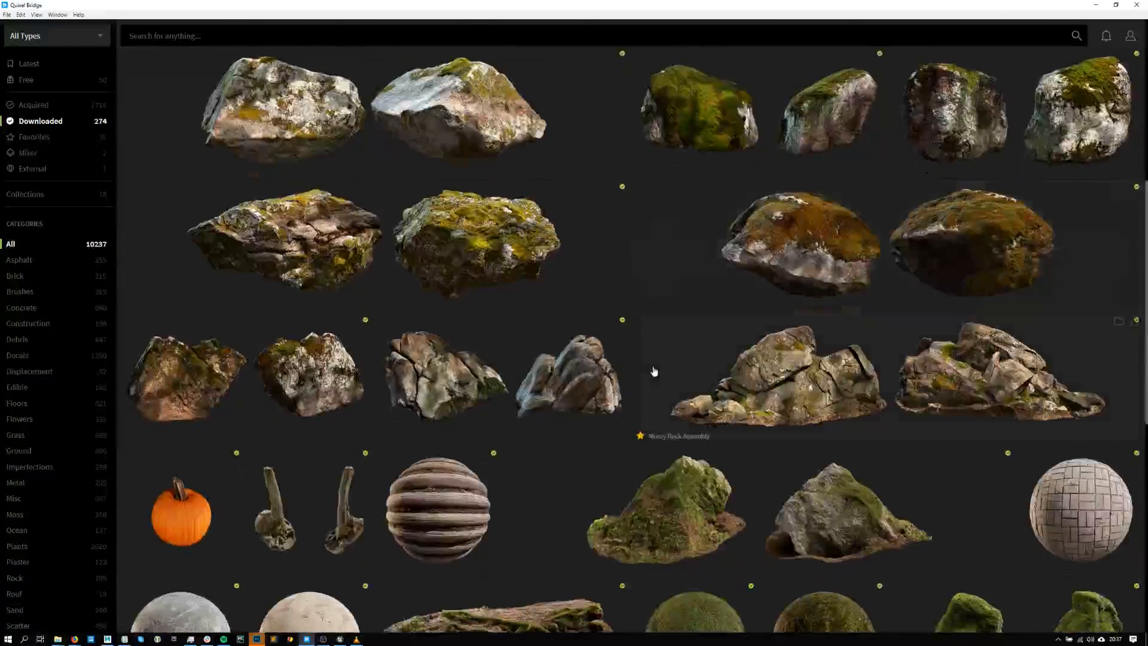
pyautogui.scroll(-8, 654, 371)
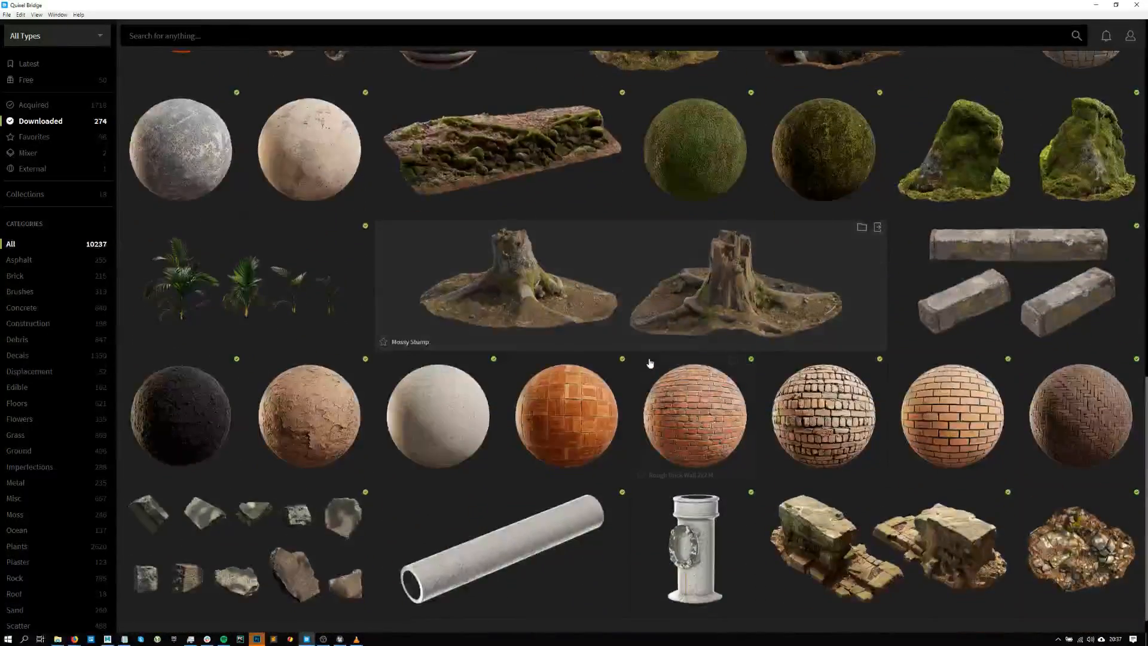
pyautogui.scroll(-1, 669, 374)
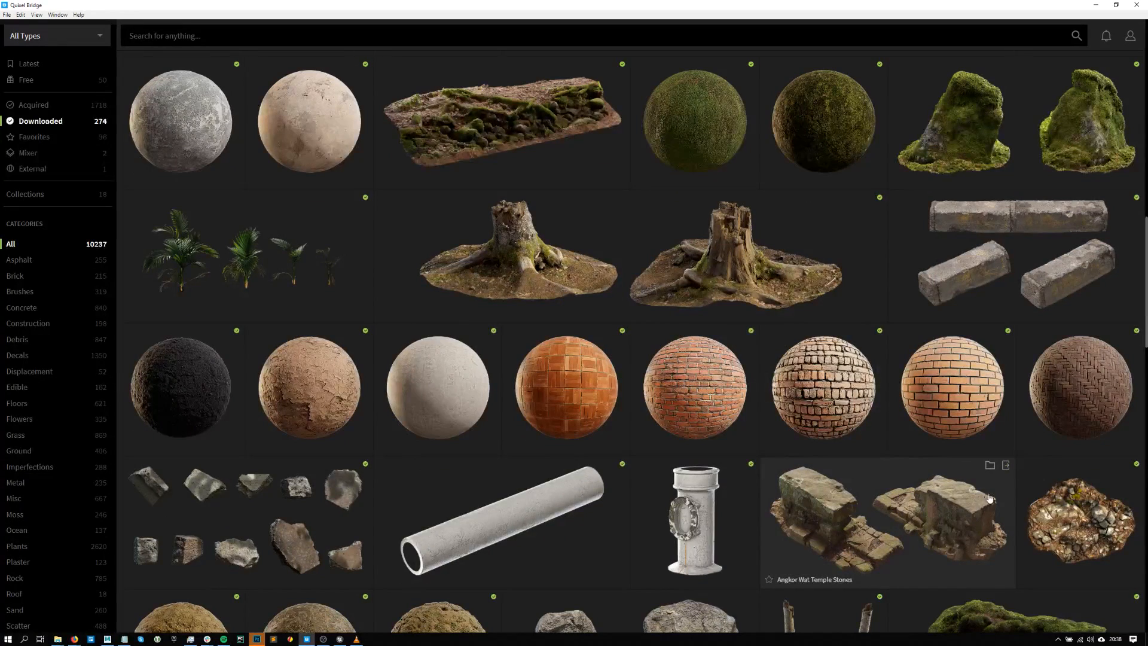
pyautogui.click(768, 579)
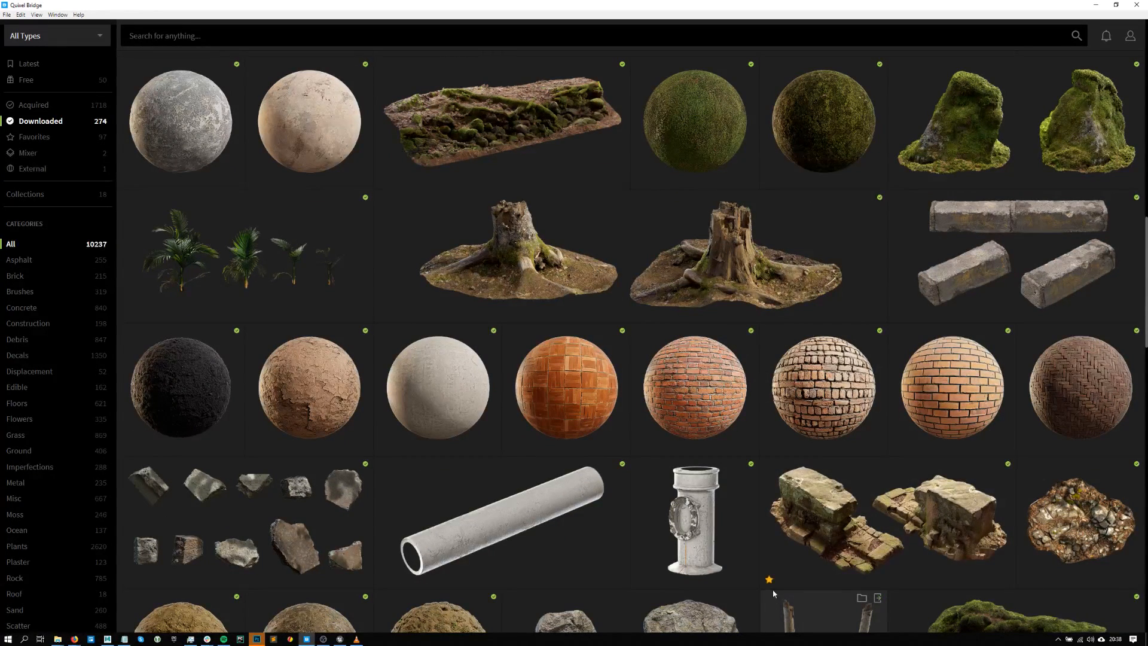
# - Show the favorite assets, followed by the Mixer assets
pyautogui.click(77, 141)
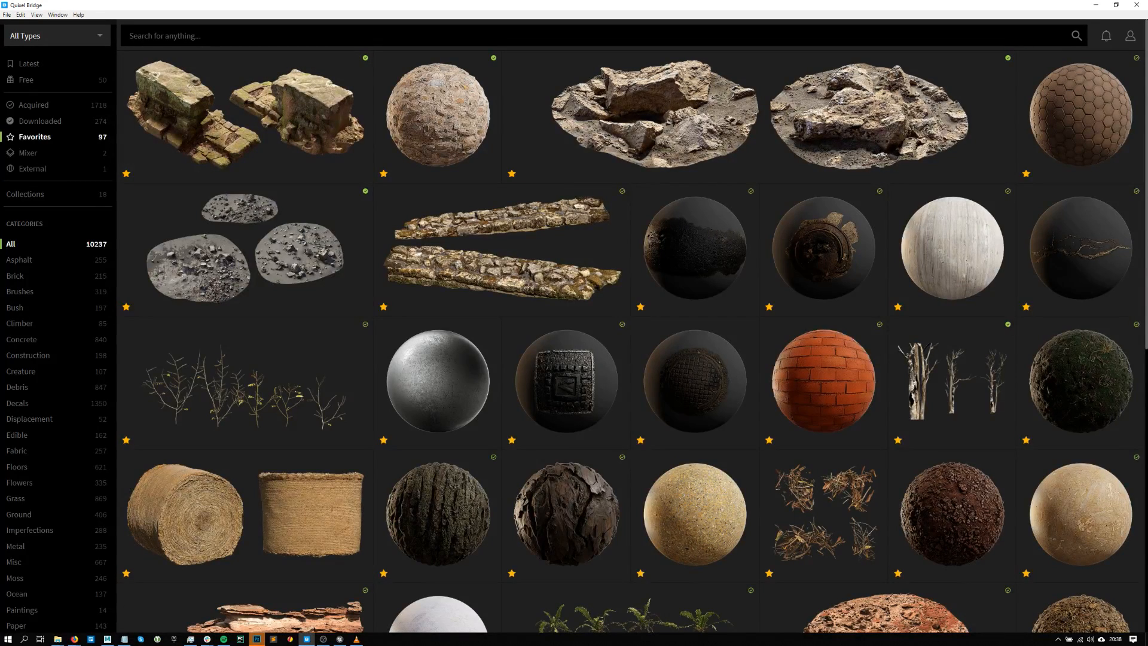
pyautogui.click(43, 157)
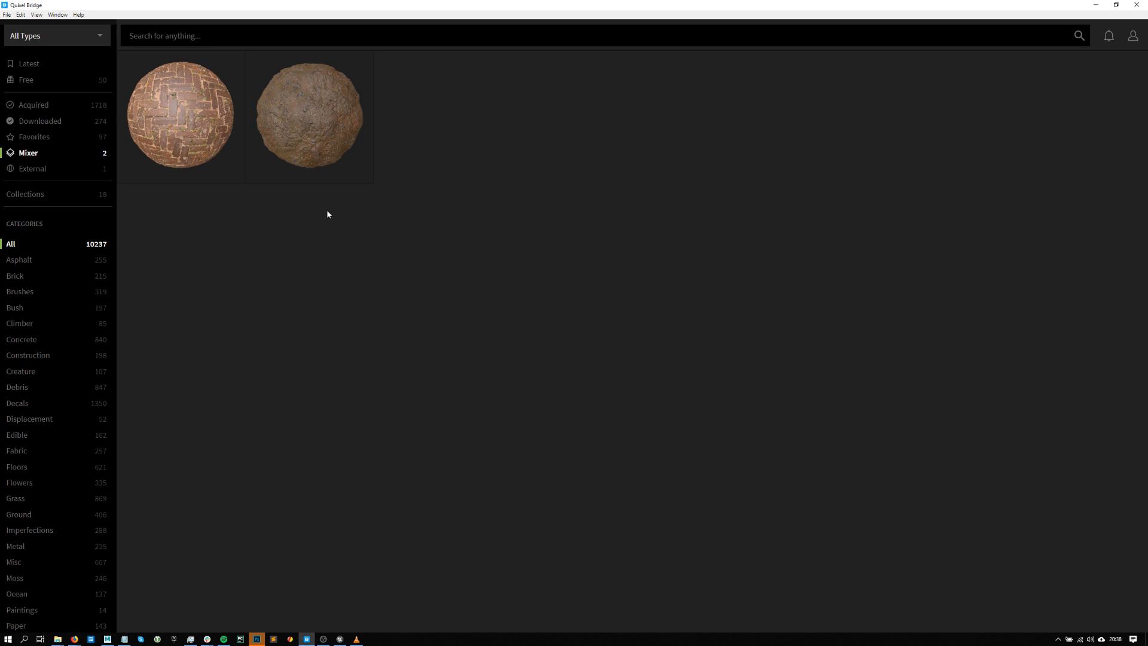
# - Switch to Unreal Engine and show the project's top-level Content folder with smaller thumbnails
pyautogui.click(340, 639)
pyautogui.click(203, 481)
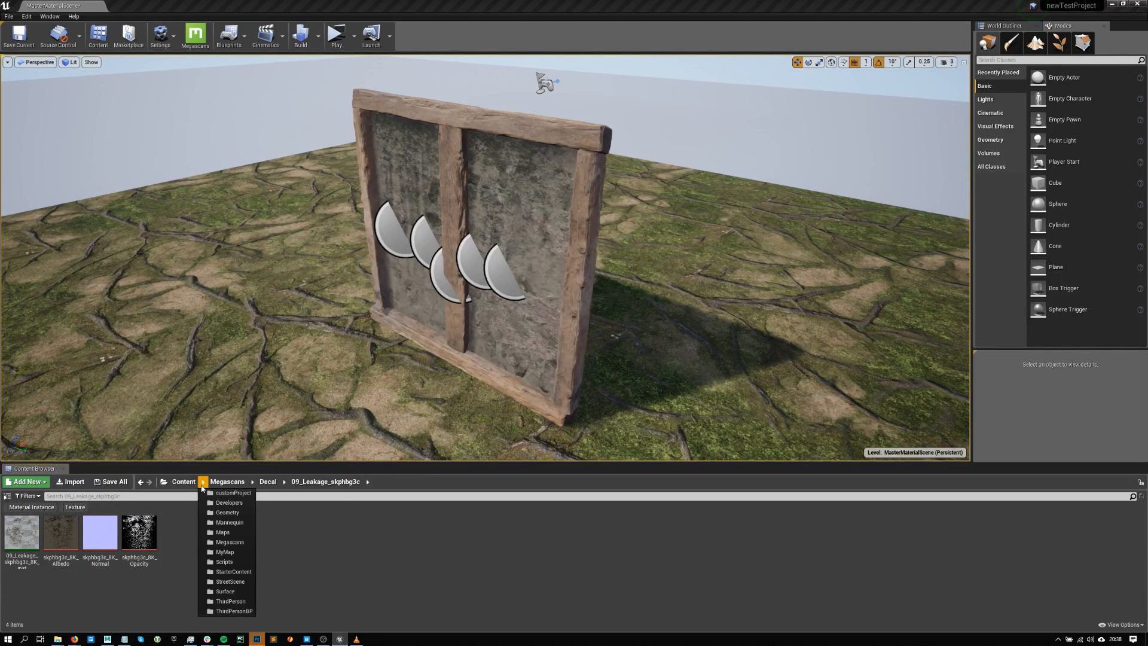
pyautogui.click(183, 481)
pyautogui.keyDown('ctrl'); pyautogui.scroll(-1, 232, 593); pyautogui.keyUp('ctrl')
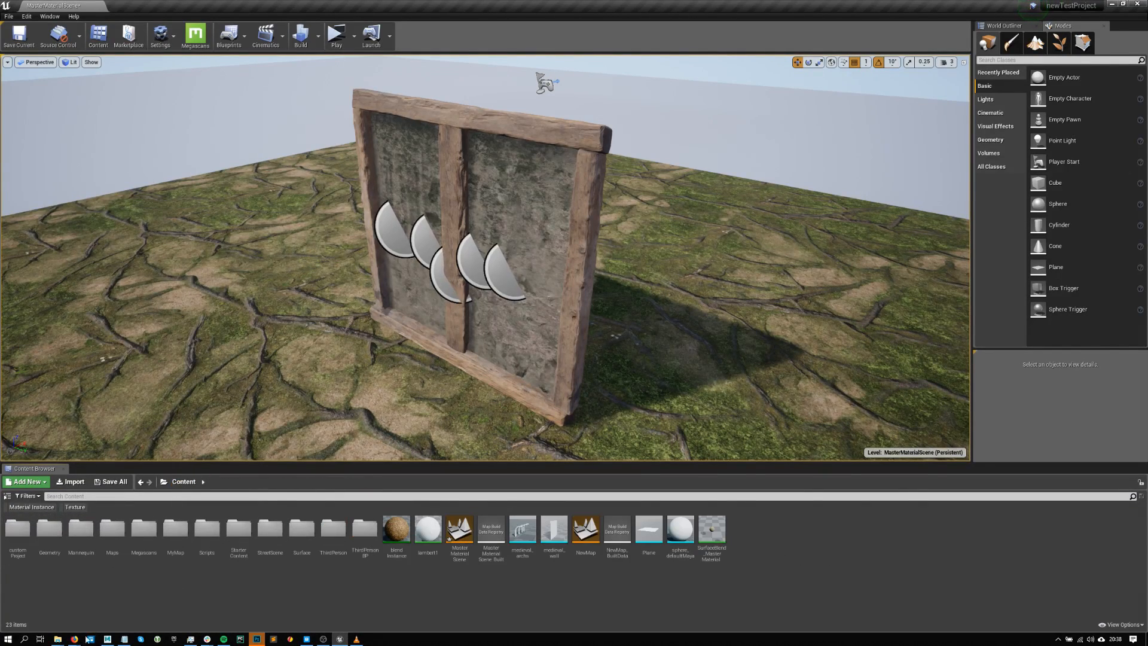
# - Switch to the brick_floor_tgrpcius folder, select its 2K Albedo, AO, Displacement and Normal textures, and return to Unreal Engine
pyautogui.moveTo(58, 638)
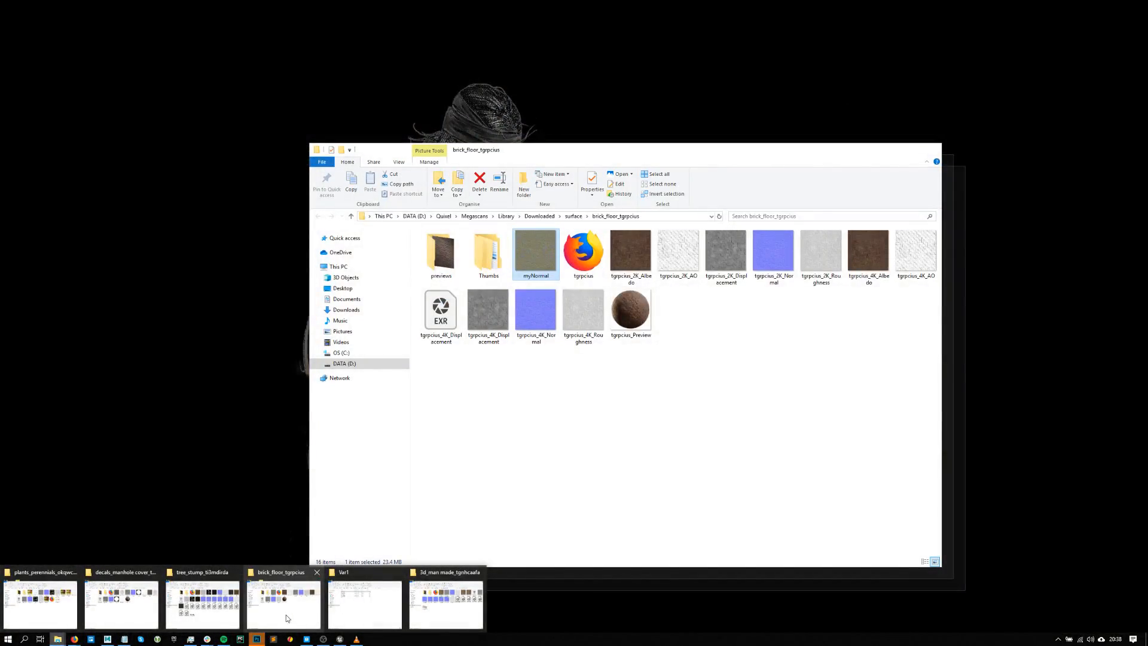
pyautogui.click(286, 615)
pyautogui.click(631, 254)
pyautogui.keyDown('ctrl'); pyautogui.click(678, 251); pyautogui.keyUp('ctrl')
pyautogui.keyDown('ctrl'); pyautogui.click(726, 251); pyautogui.keyUp('ctrl')
pyautogui.keyDown('ctrl'); pyautogui.click(772, 251); pyautogui.keyUp('ctrl')
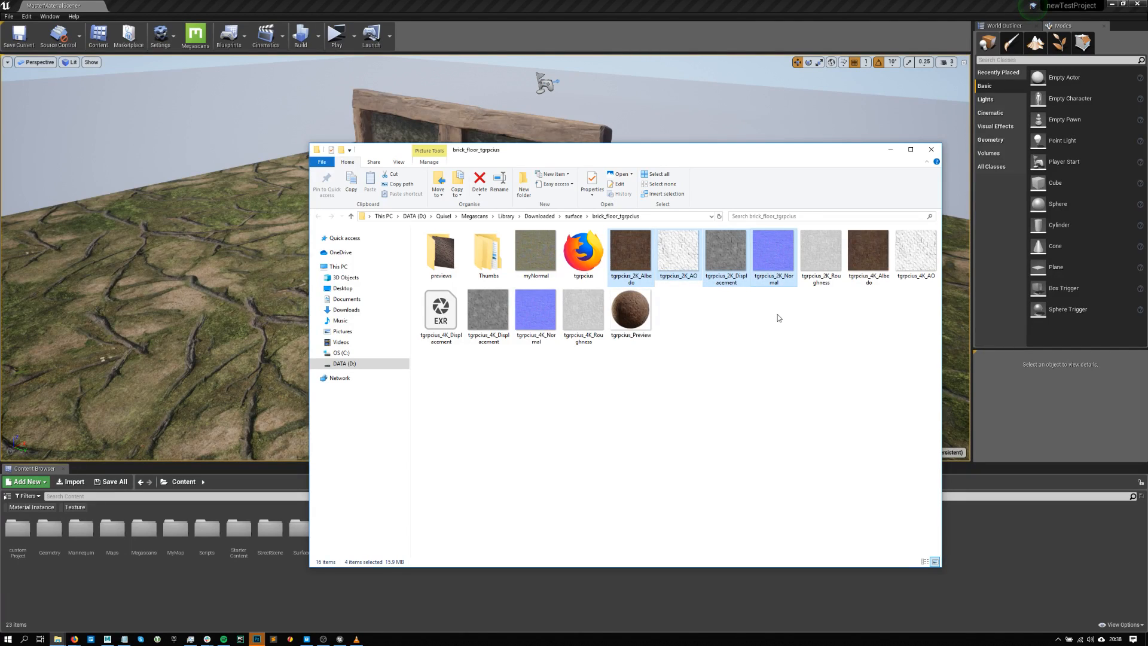
pyautogui.moveTo(636, 248); pyautogui.dragTo(568, 447)
pyautogui.click(452, 598)
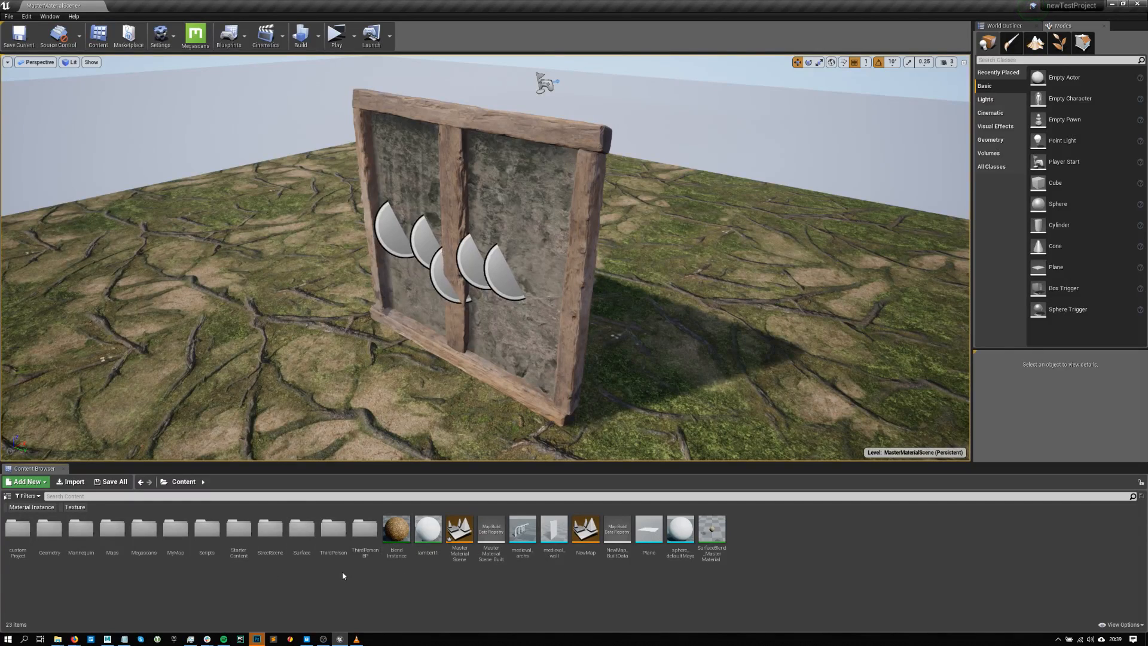
# - Open the blendInstance material instance, look through its parameters down to the texture slots, and close it
pyautogui.click(405, 538)
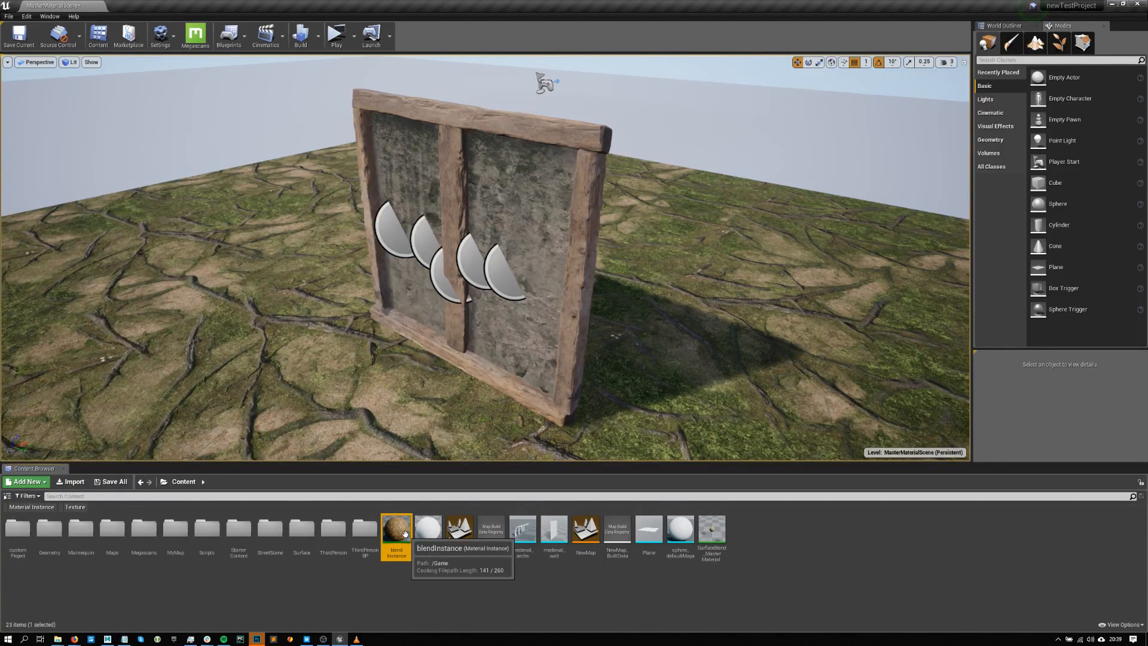
pyautogui.doubleClick(405, 533)
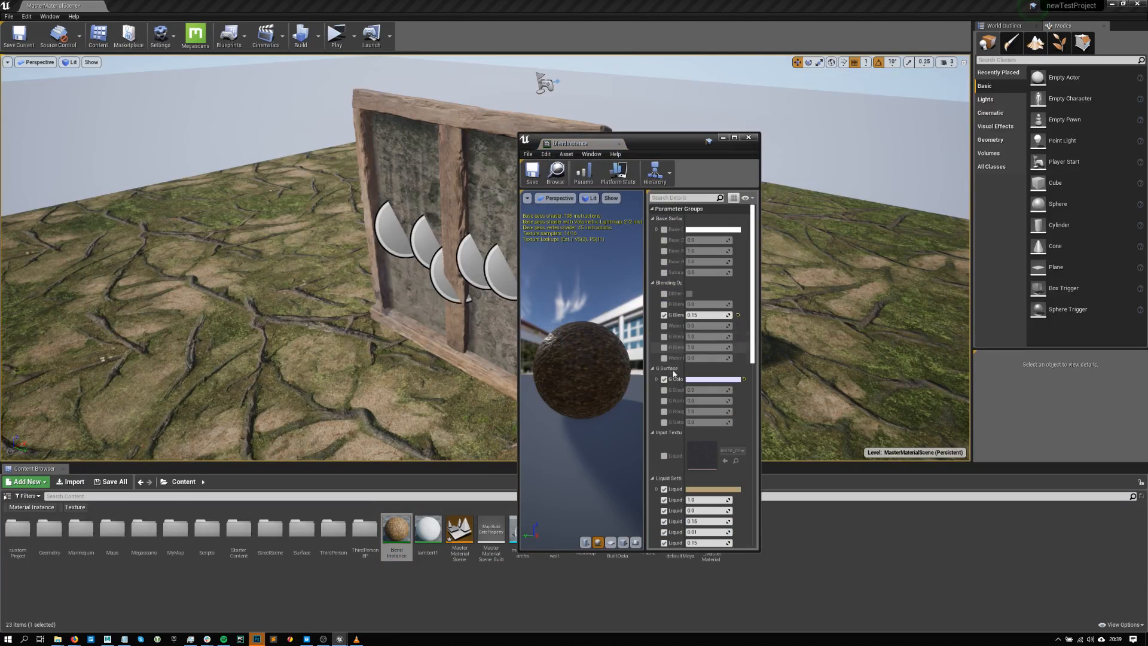
pyautogui.scroll(-10, 686, 365)
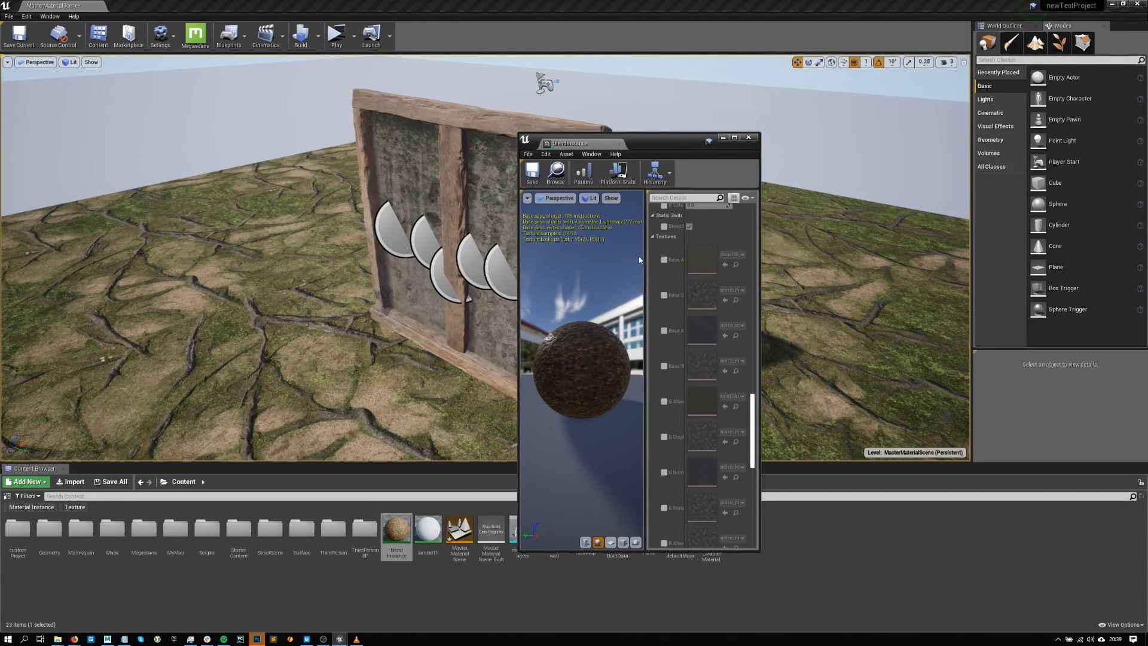
pyautogui.click(749, 137)
pyautogui.click(412, 583)
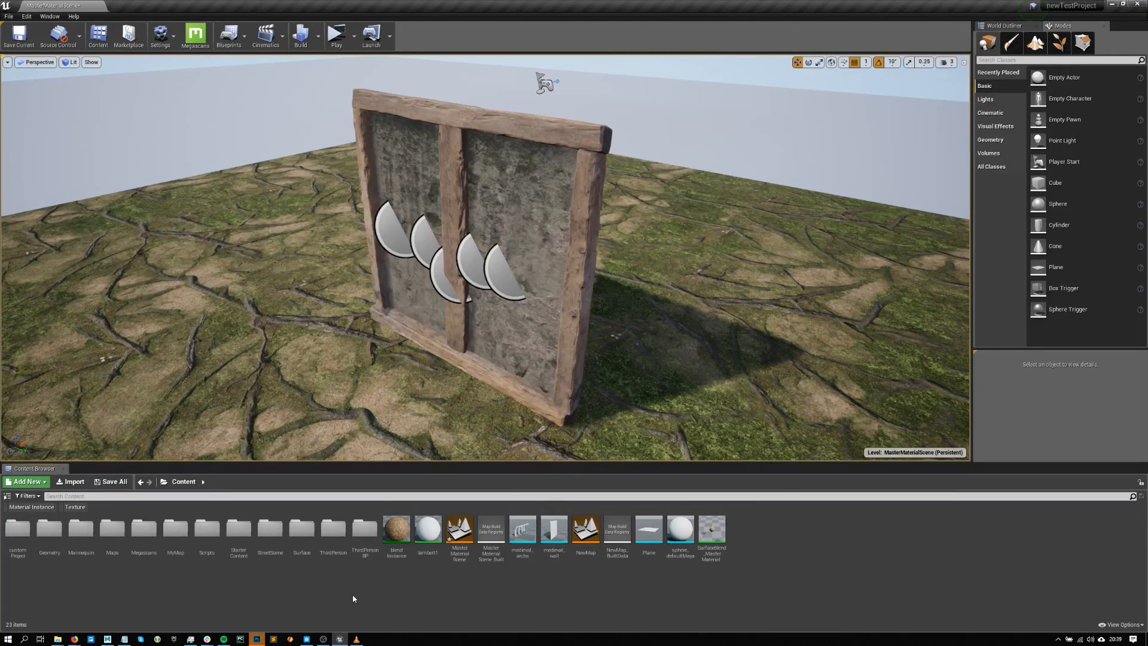
# - Switch to Quixel Bridge, launch Quixel Mixer, and return to Bridge
pyautogui.click(307, 638)
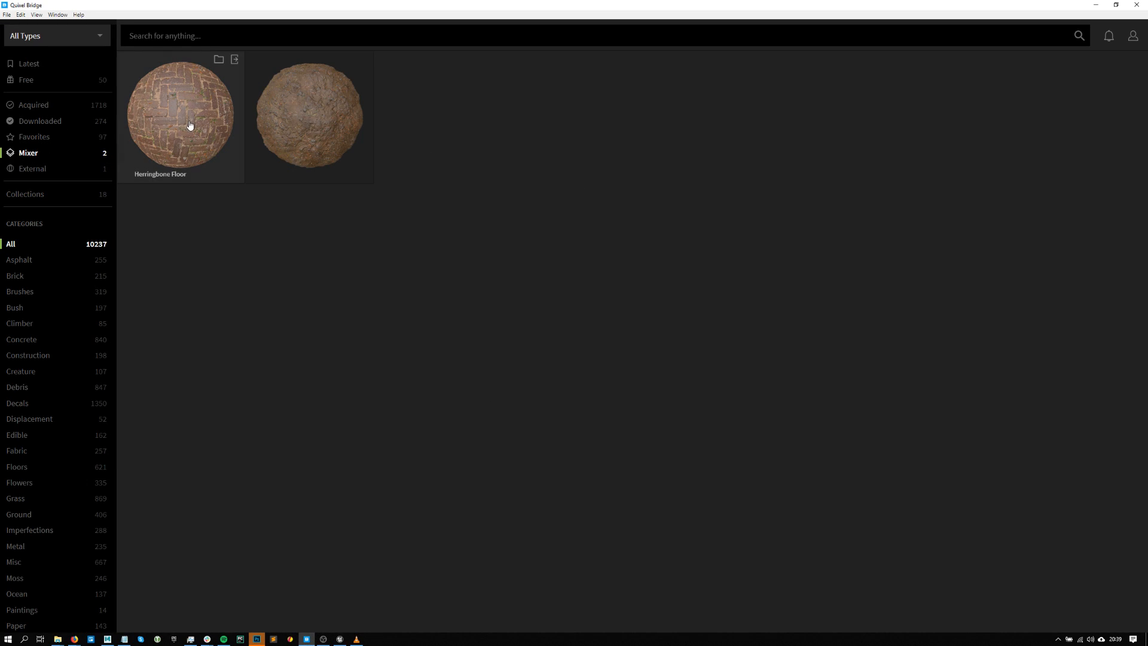
pyautogui.press('super')
pyautogui.write('unreal')
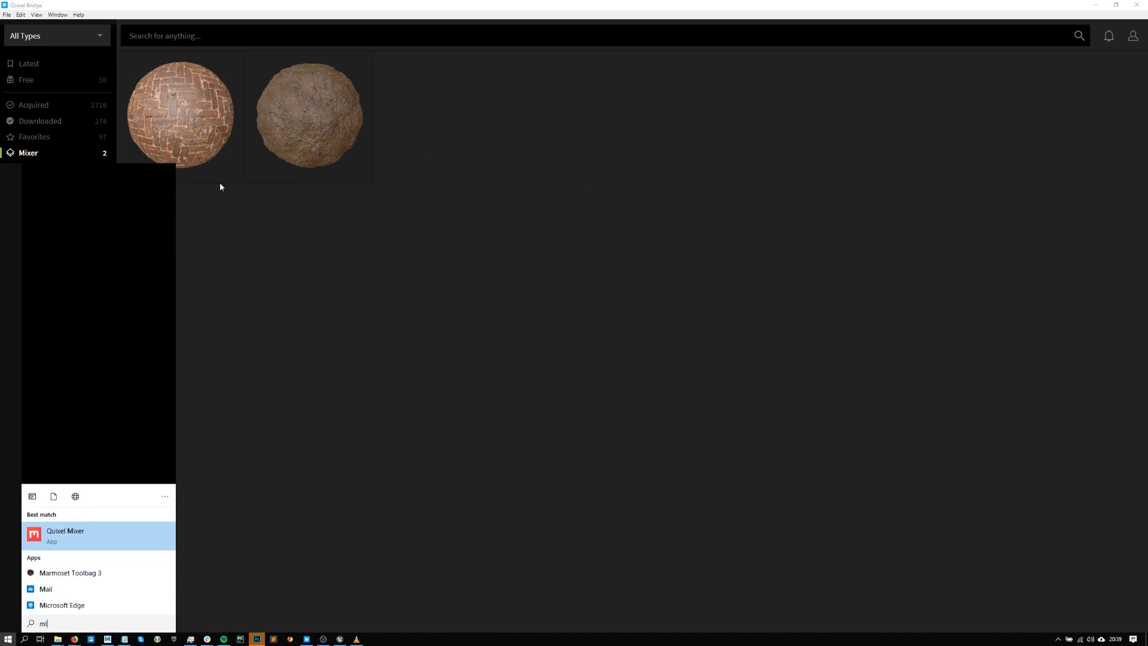
pyautogui.press('Return')
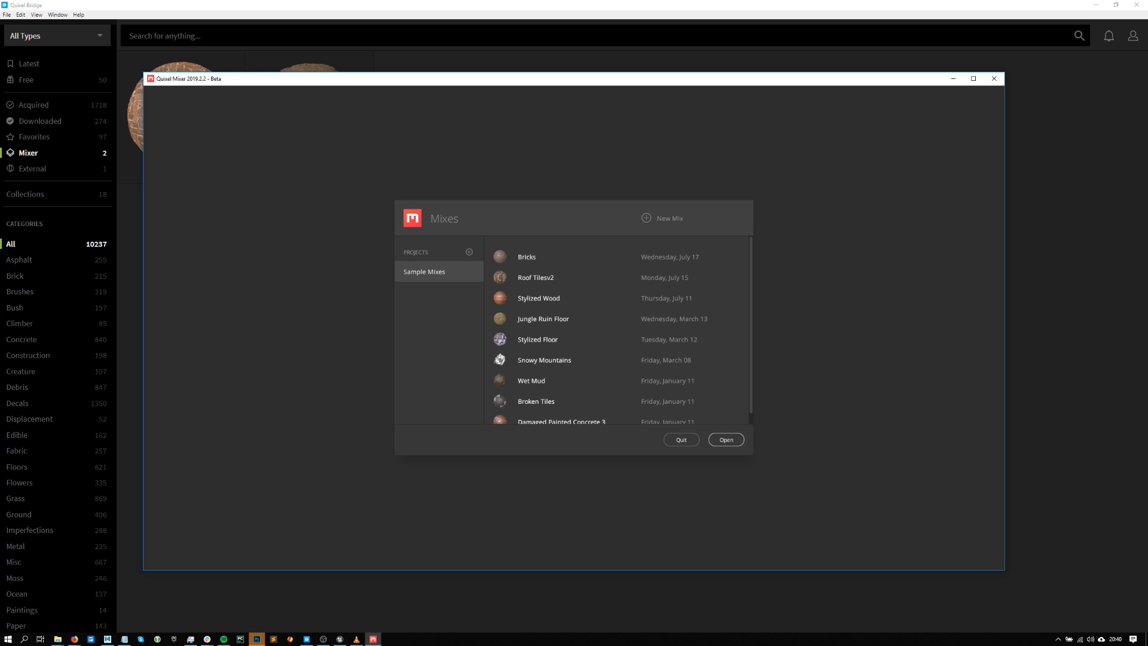
pyautogui.hotkey('alt', 'Tab')
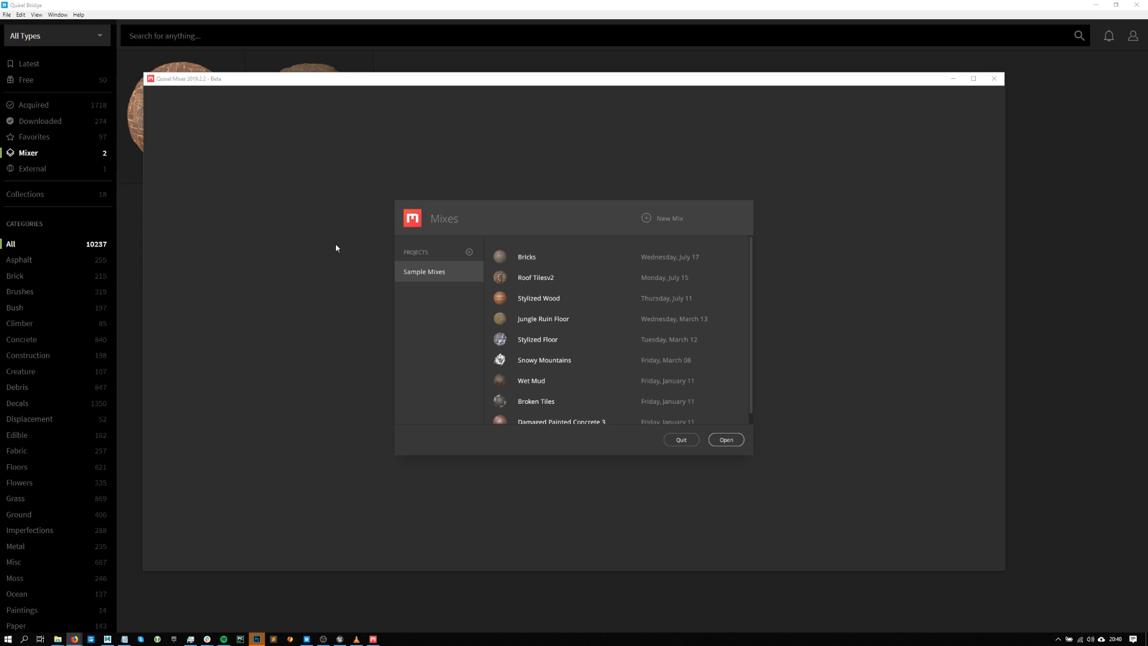
pyautogui.hotkey('alt', 'Tab')
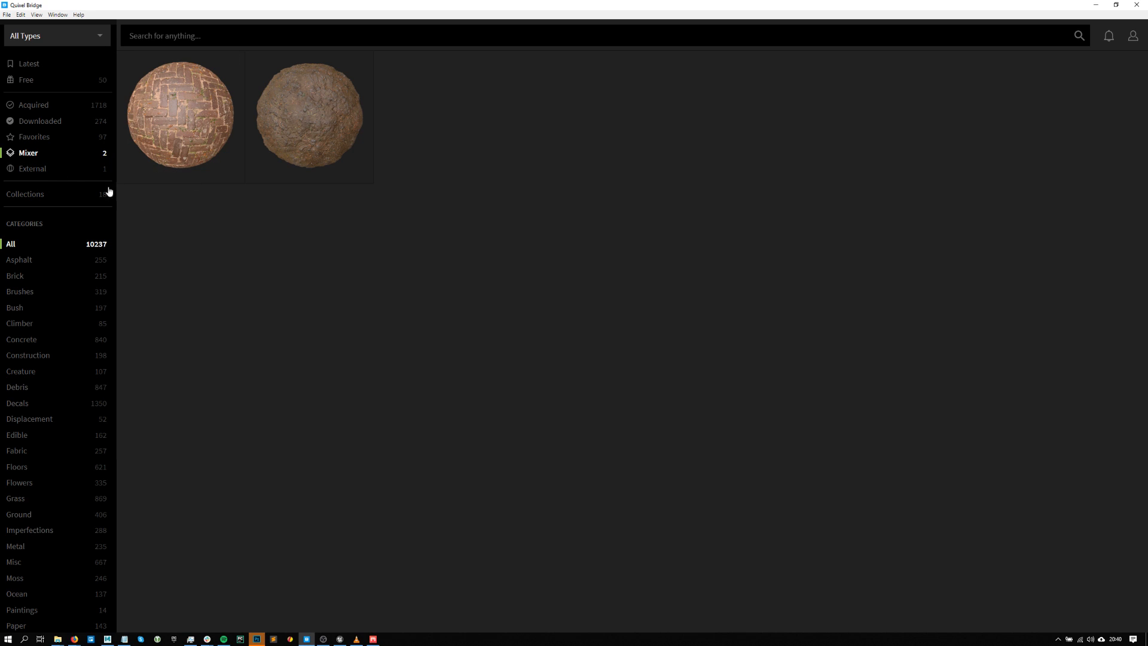
# - Show the External assets, followed by the Downloaded assets
pyautogui.click(57, 170)
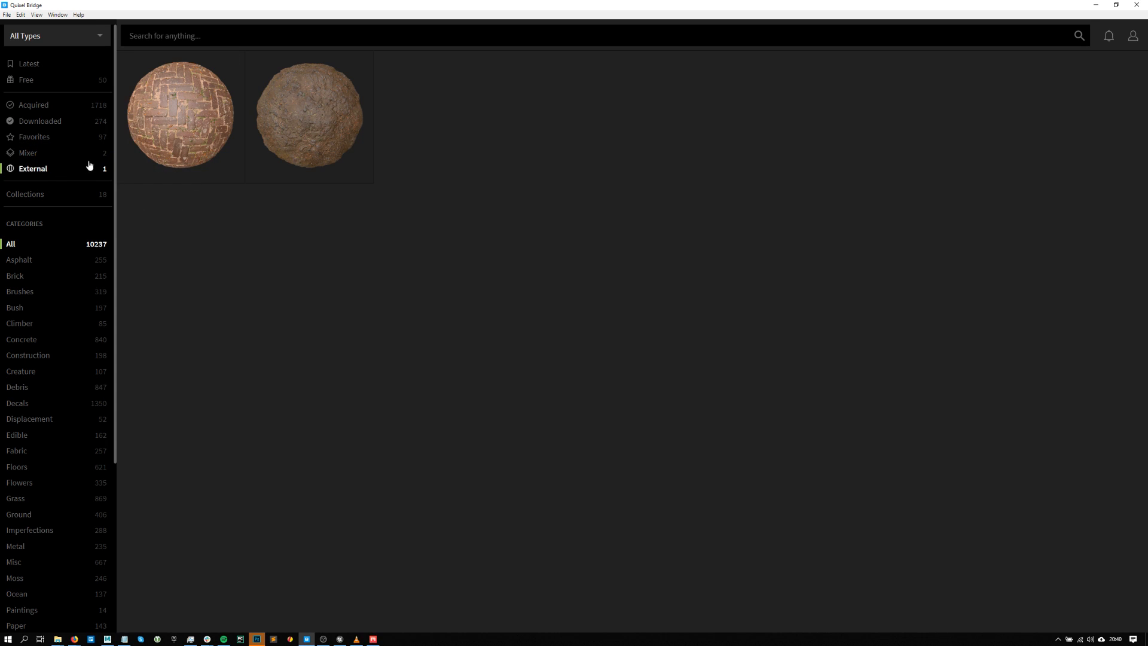
pyautogui.click(73, 123)
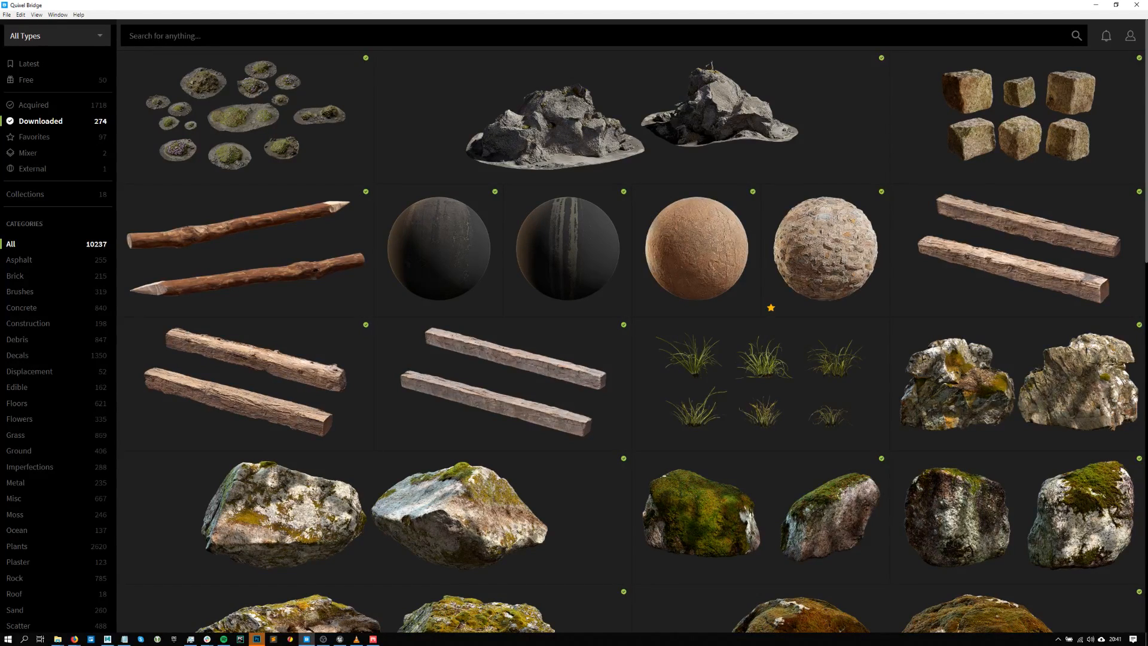
pyautogui.hotkey('alt', 'Tab')
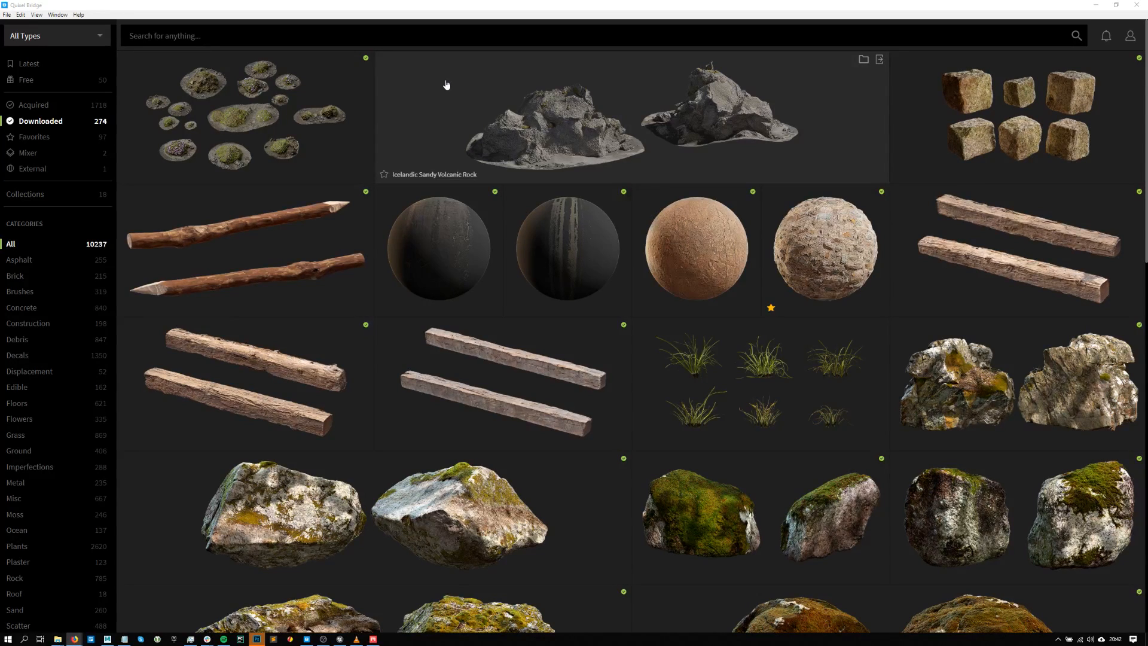
# - Switch to Quixel Mixer, create a new mix in a maximized window, and view the available plane sizes
pyautogui.click(207, 638)
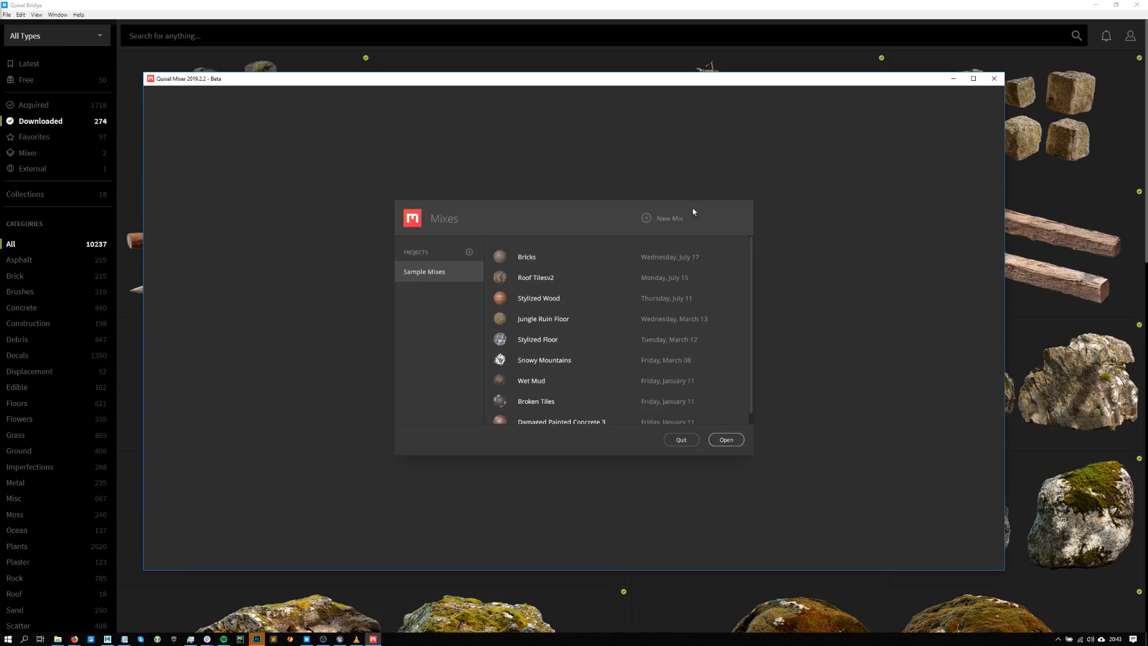
pyautogui.click(673, 220)
pyautogui.click(681, 391)
pyautogui.doubleClick(871, 83)
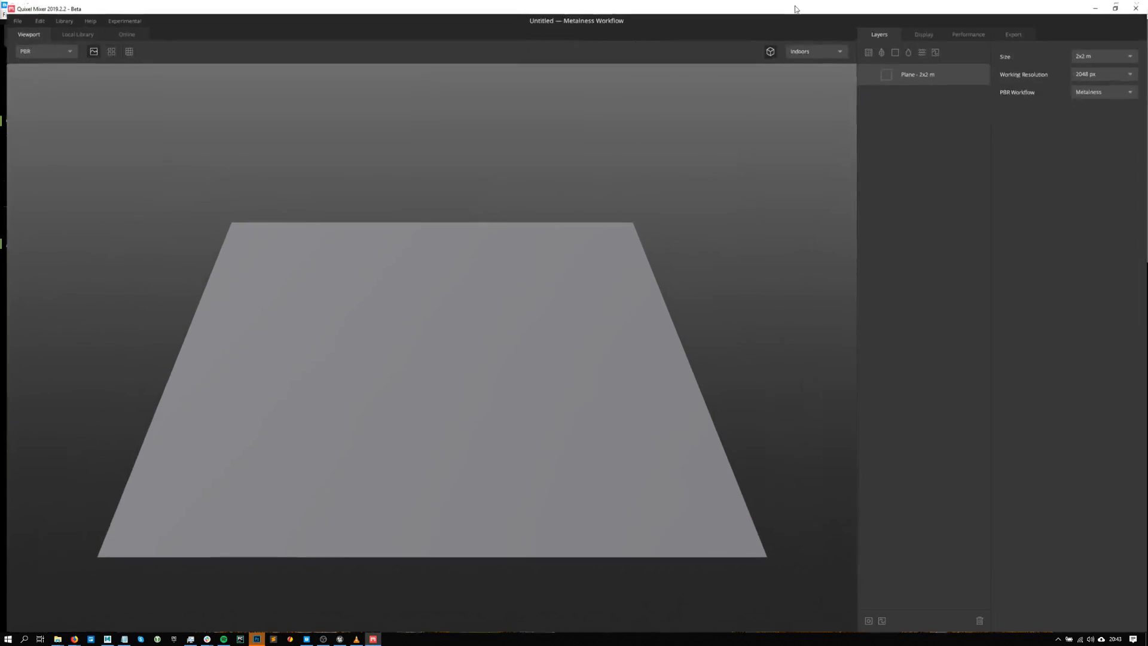
pyautogui.click(1098, 55)
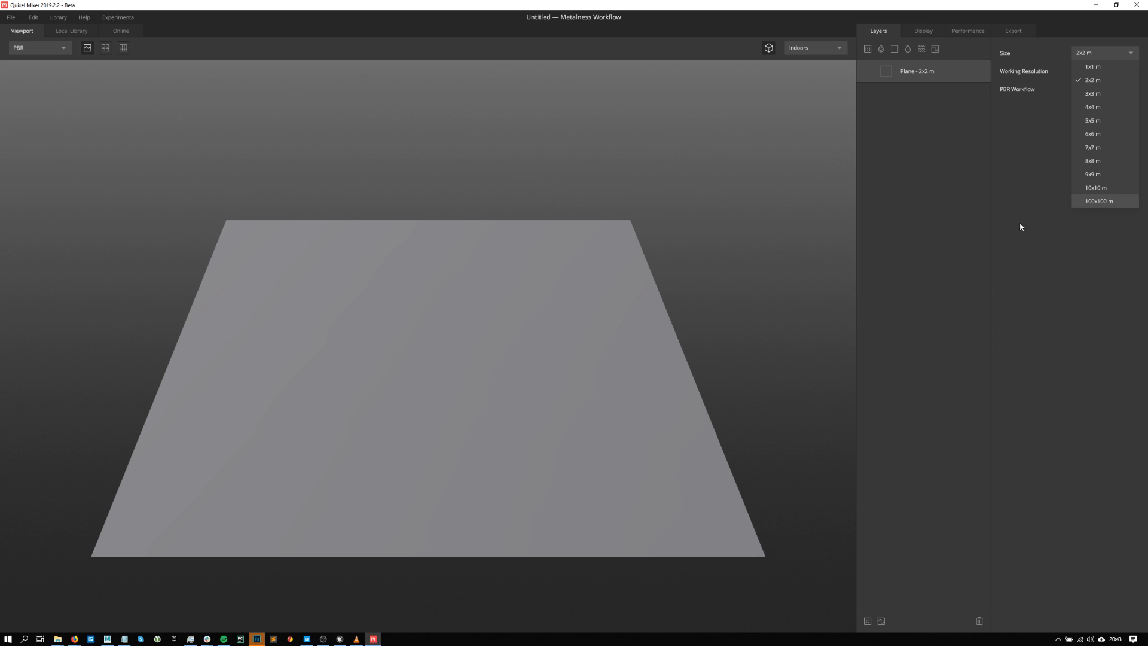
pyautogui.click(669, 309)
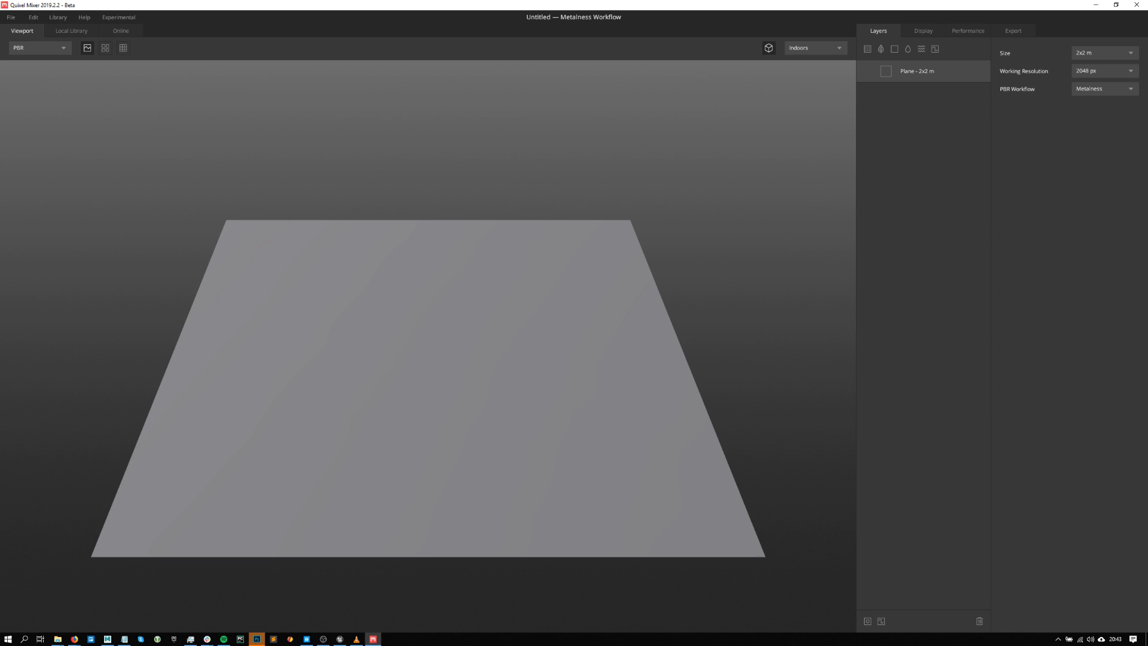
# - Arrange the brick_floor_tgrpcius folder and Quixel Mixer side by side, and widen Mixer's viewport
pyautogui.hotkey('alt', 'Tab')
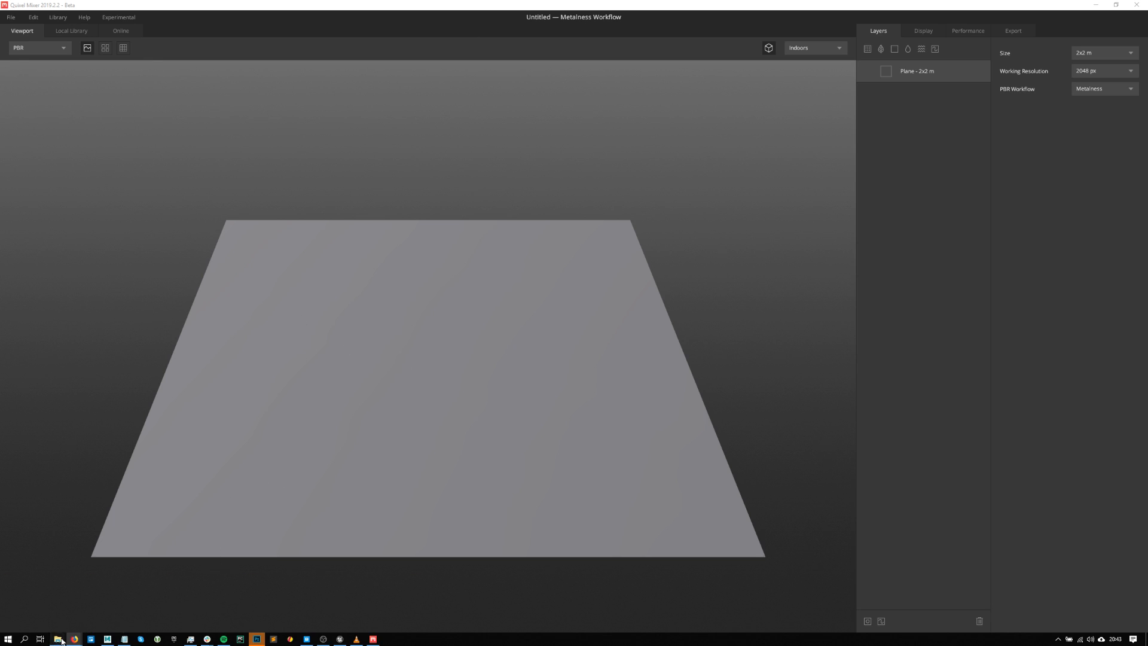
pyautogui.moveTo(58, 638)
pyautogui.click(281, 602)
pyautogui.moveTo(670, 149); pyautogui.dragTo(0, 99)
pyautogui.click(805, 84)
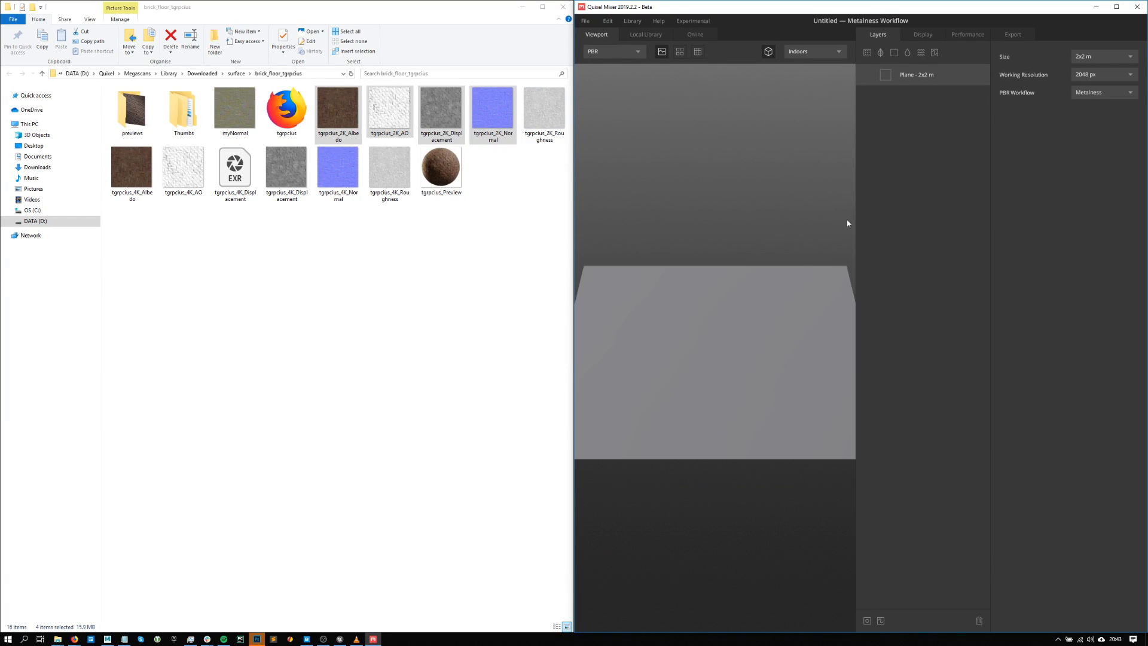
pyautogui.moveTo(857, 236); pyautogui.dragTo(878, 235)
pyautogui.scroll(3, 760, 297)
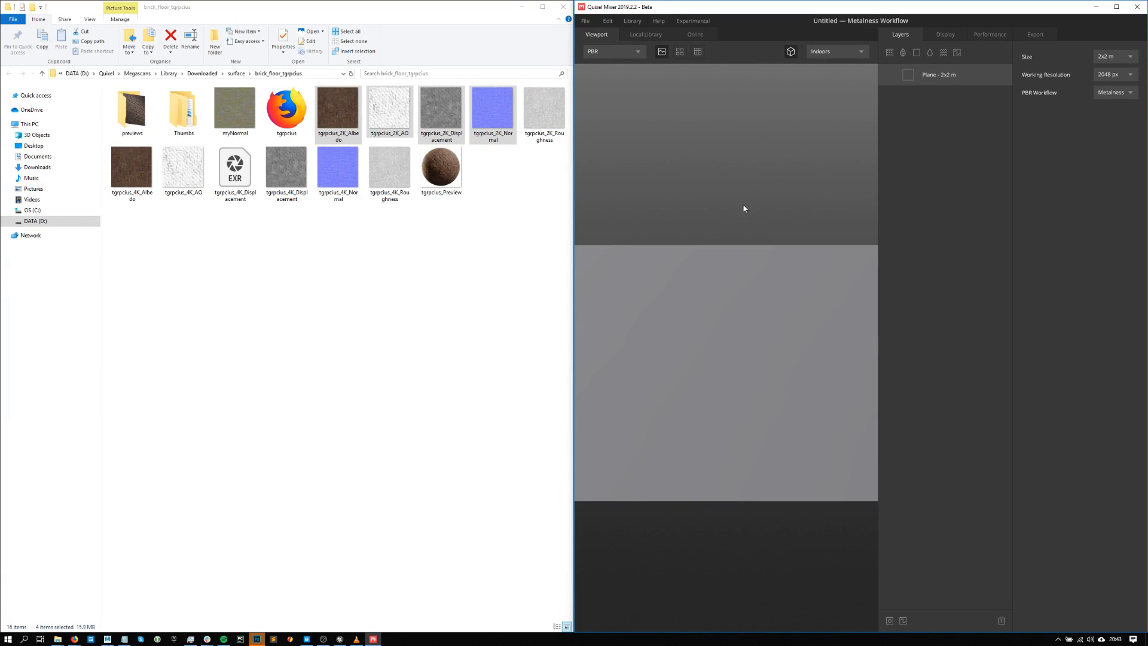
# - Start a custom surface import and load tgrpcius_2K_Albedo from the brick_floor_tgrpcius folder as its Diffuse map with Auto Populate on
pyautogui.click(607, 21)
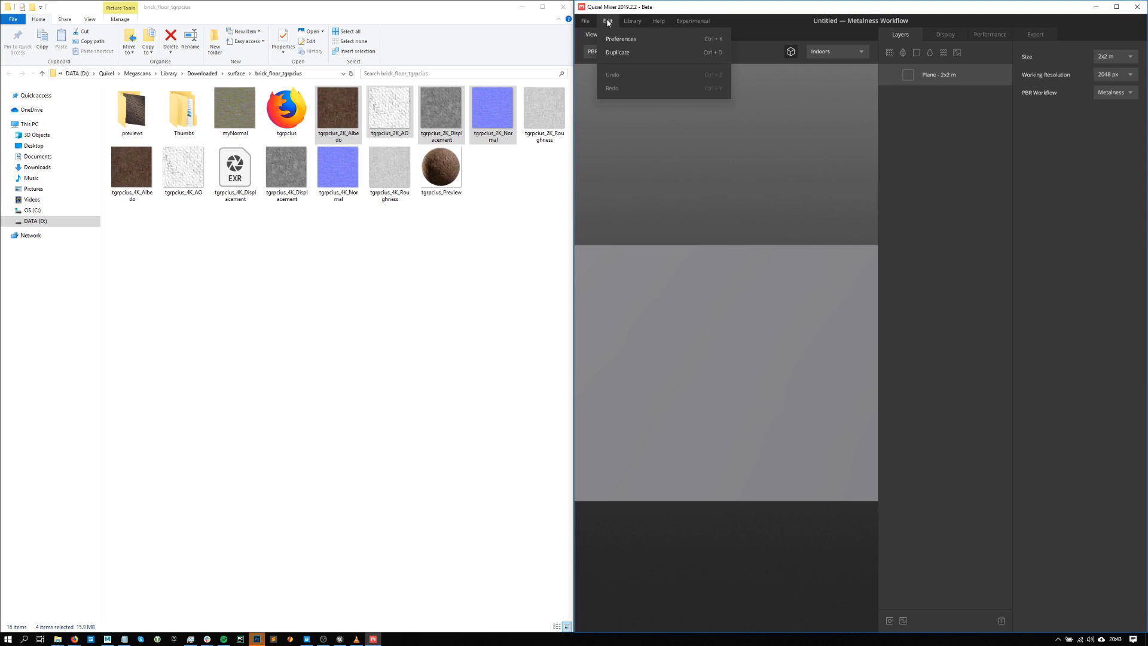
pyautogui.moveTo(638, 21)
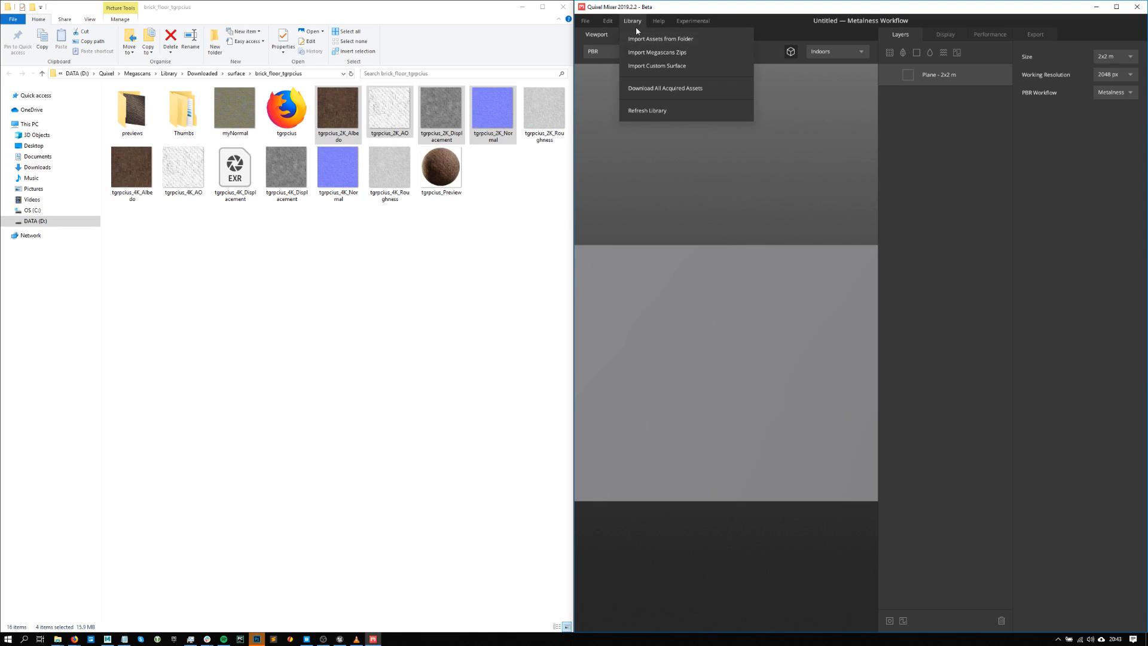
pyautogui.click(693, 65)
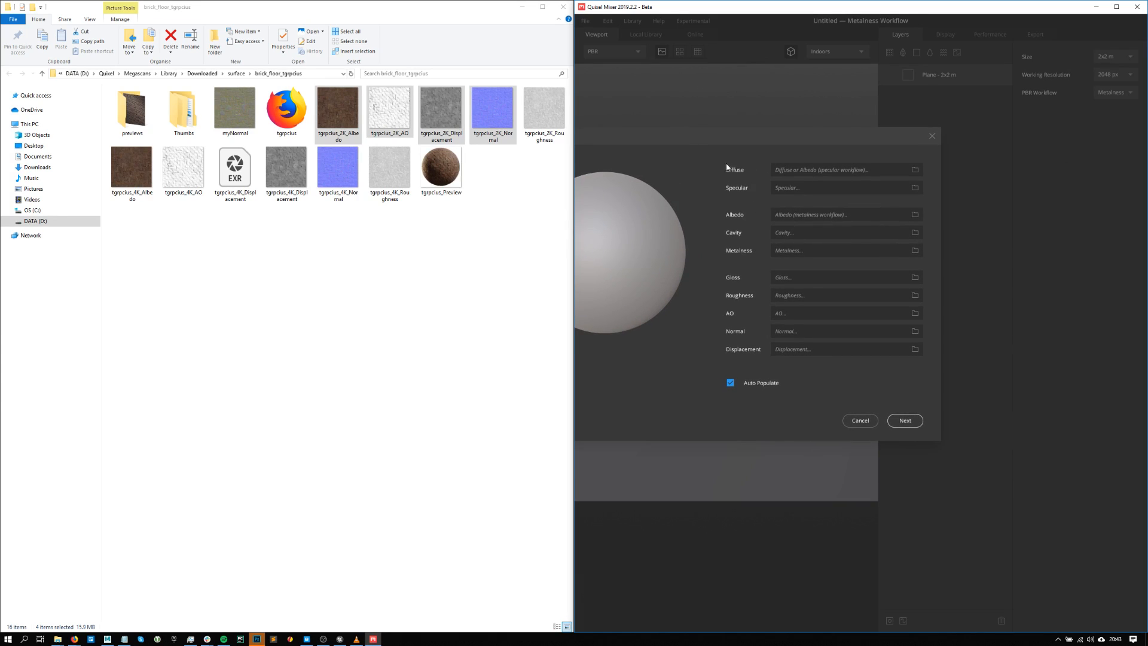
pyautogui.click(914, 171)
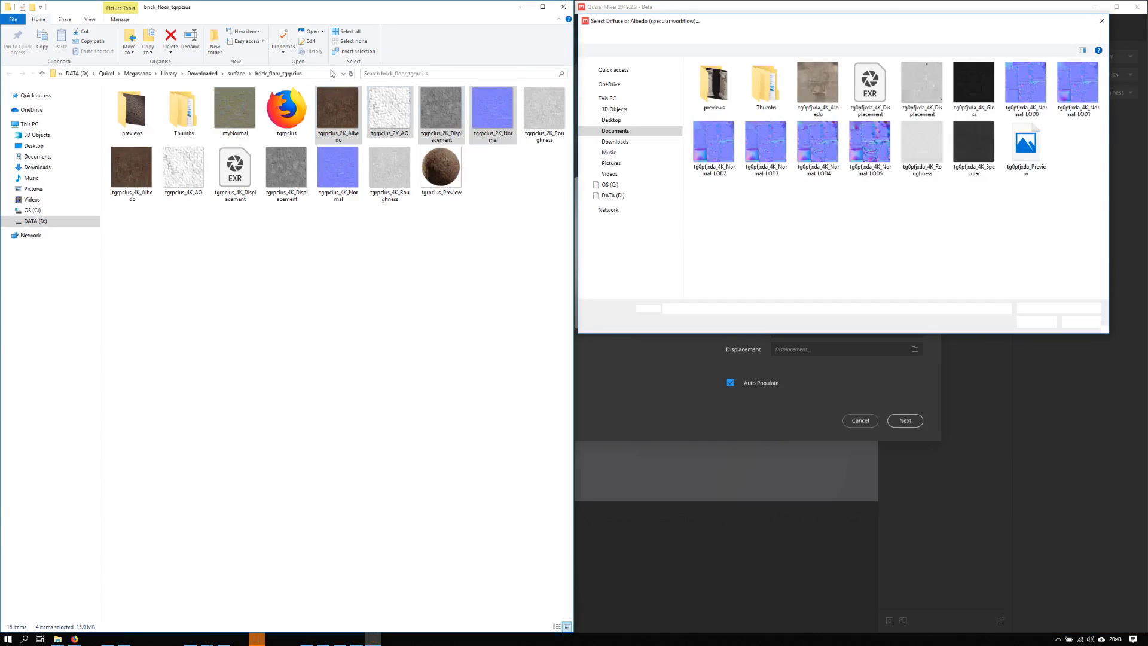
pyautogui.click(323, 73)
pyautogui.hotkey('ctrl', 'c')
pyautogui.click(899, 35)
pyautogui.hotkey('ctrl', 'v')
pyautogui.press('Return')
pyautogui.click(870, 84)
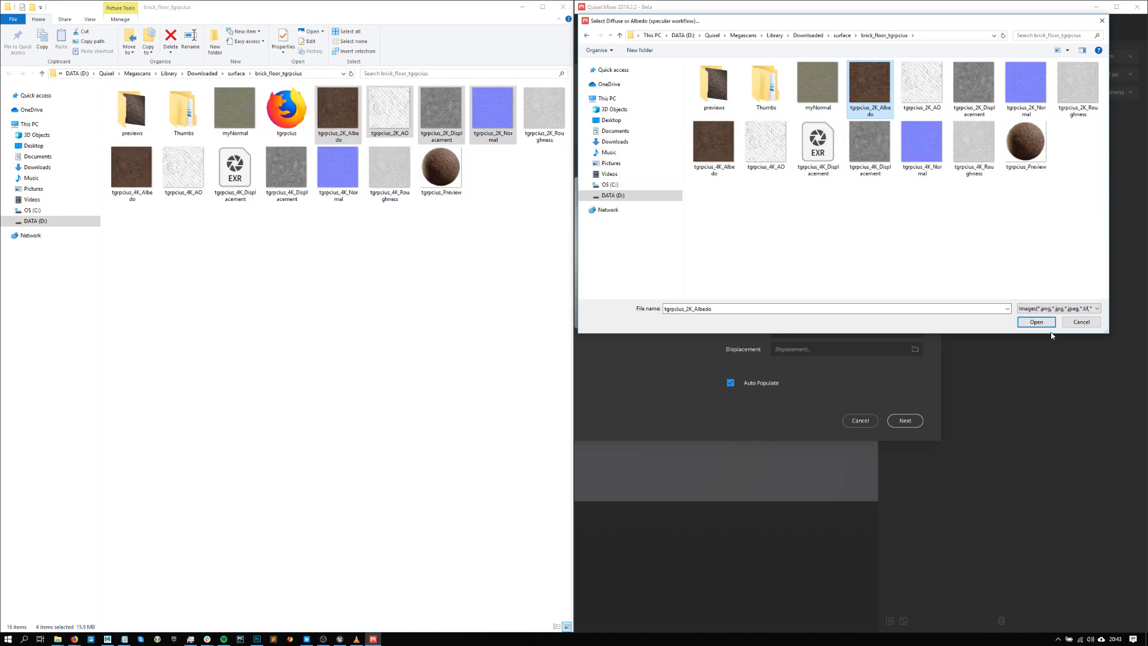
pyautogui.click(1036, 322)
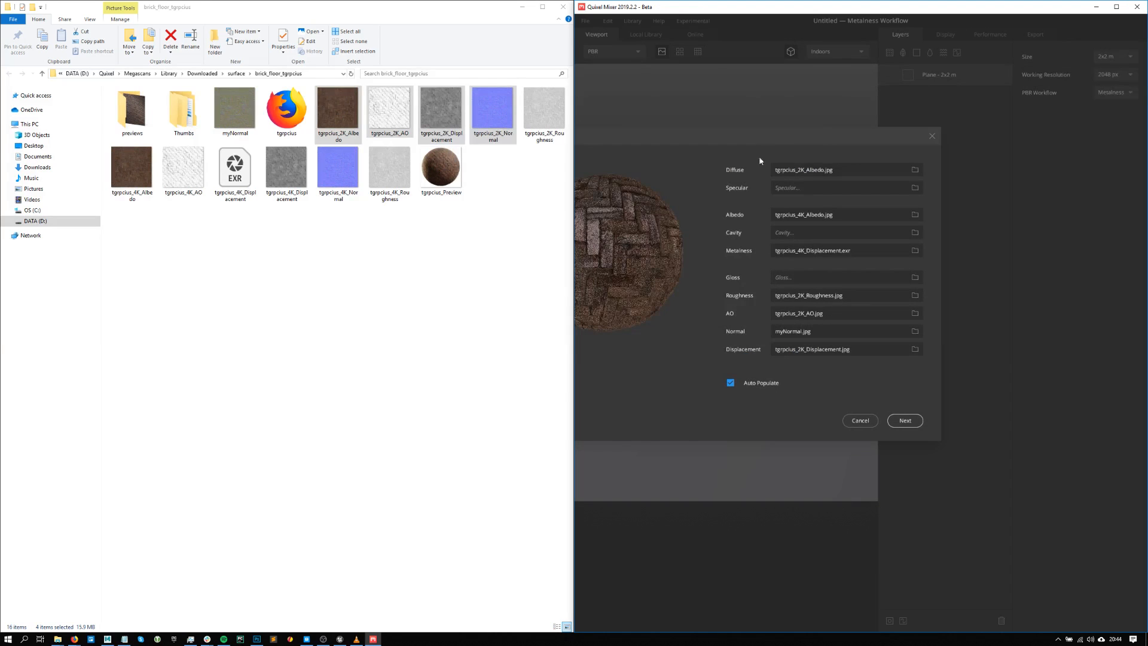
# - Proceed to the surface details, name the surface HBone and assign it to the Debris category
pyautogui.moveTo(727, 141); pyautogui.dragTo(760, 136)
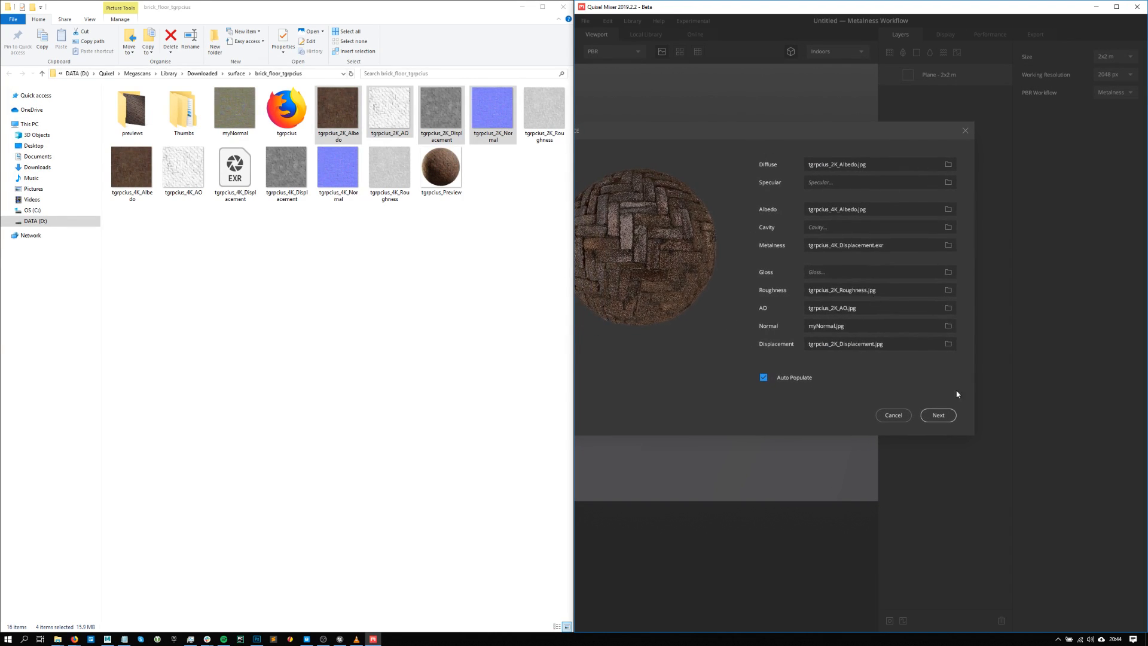
pyautogui.click(938, 416)
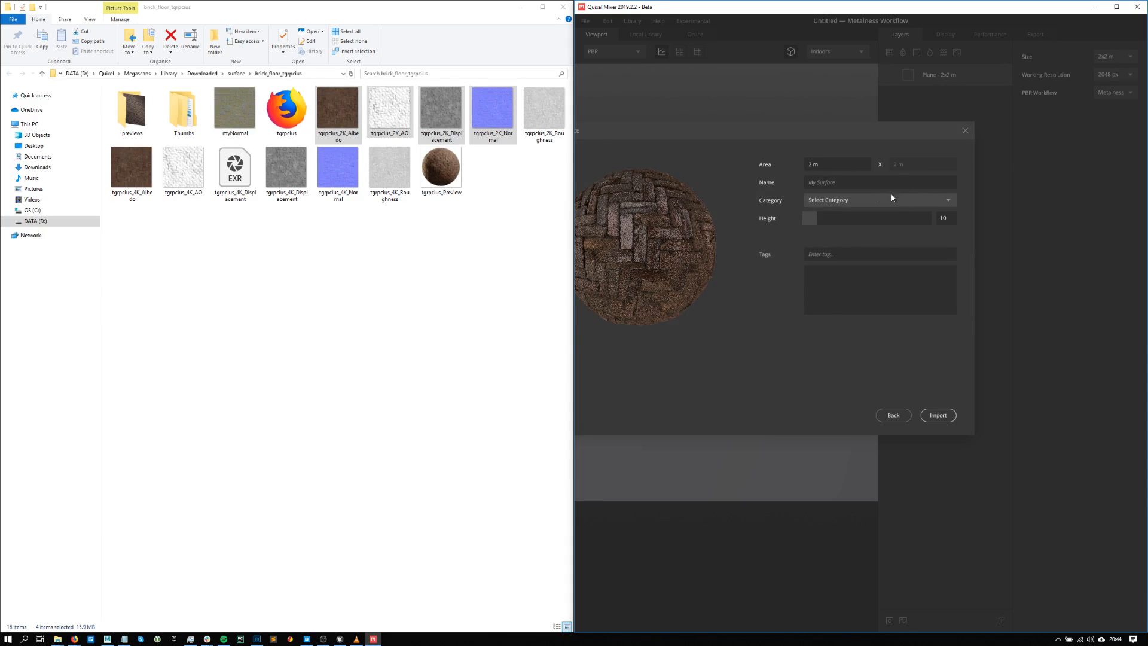
pyautogui.click(853, 179)
pyautogui.write('h')
pyautogui.press('BackSpace')
pyautogui.press('BackSpace')
pyautogui.press('BackSpace')
pyautogui.press('BackSpace')
pyautogui.write('H')
pyautogui.click(890, 199)
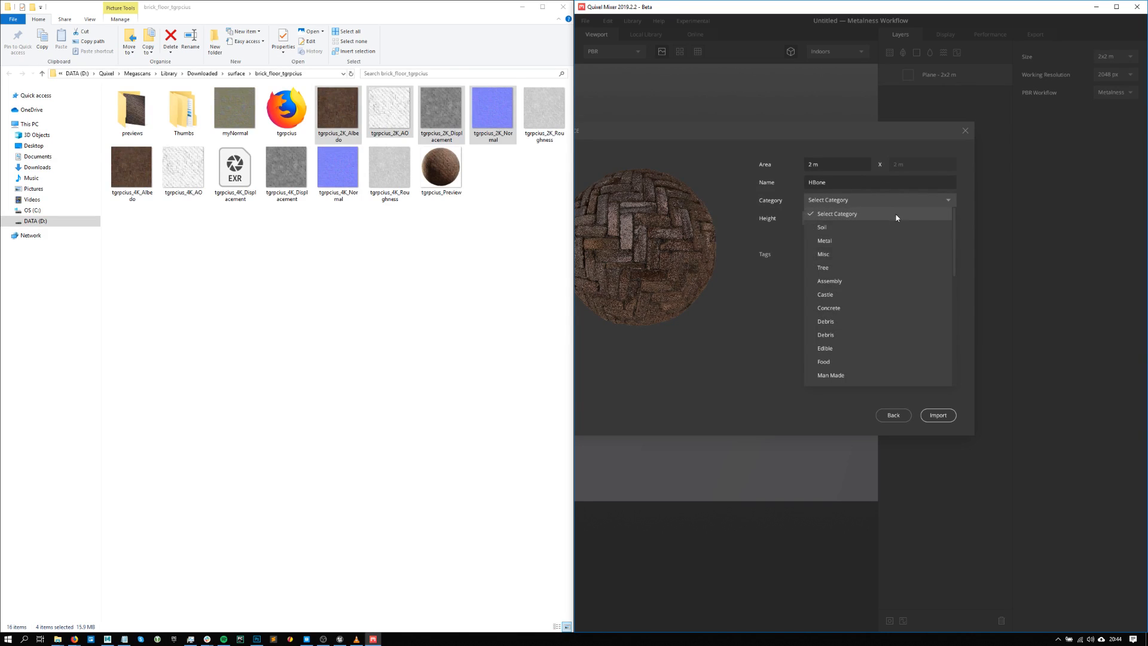
pyautogui.click(844, 337)
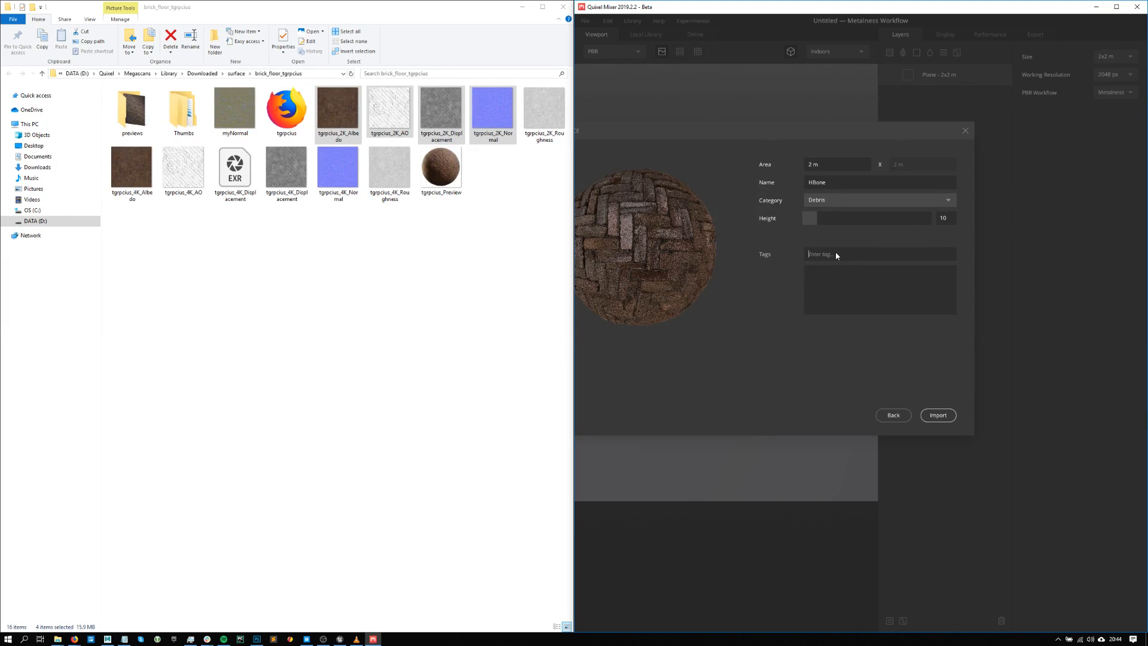
# - Import the custom surface and show the Local Library
pyautogui.click(939, 415)
pyautogui.moveTo(696, 268); pyautogui.dragTo(676, 102)
pyautogui.click(646, 35)
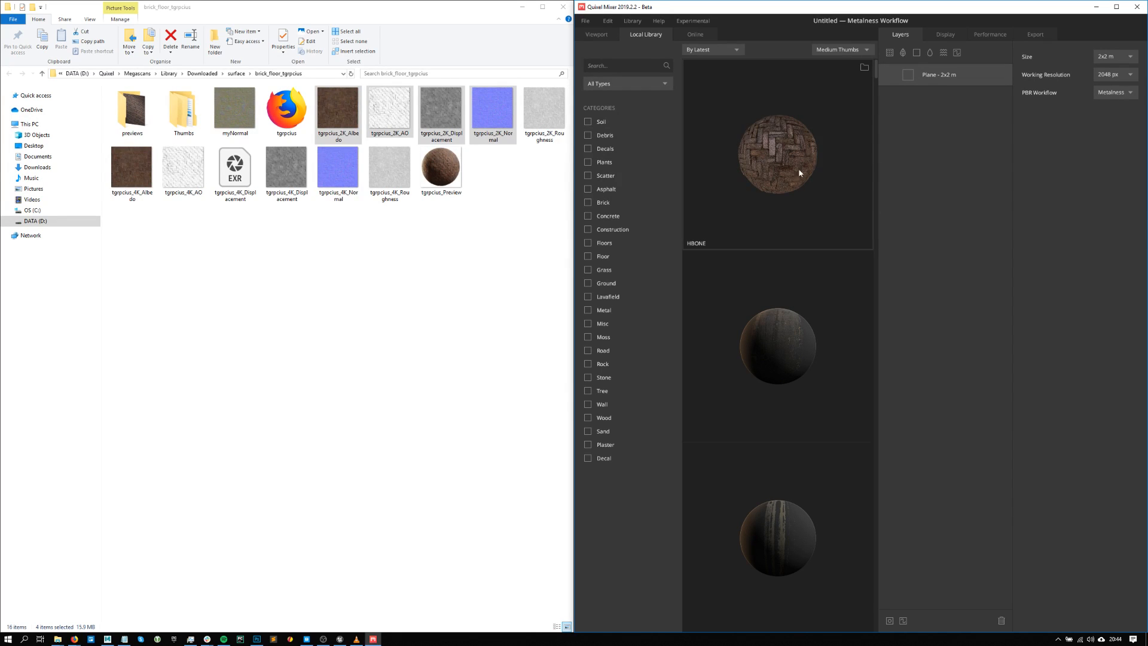
# - Add the imported HBone surface to the mix as a layer and view it up close on the plane
pyautogui.click(868, 211)
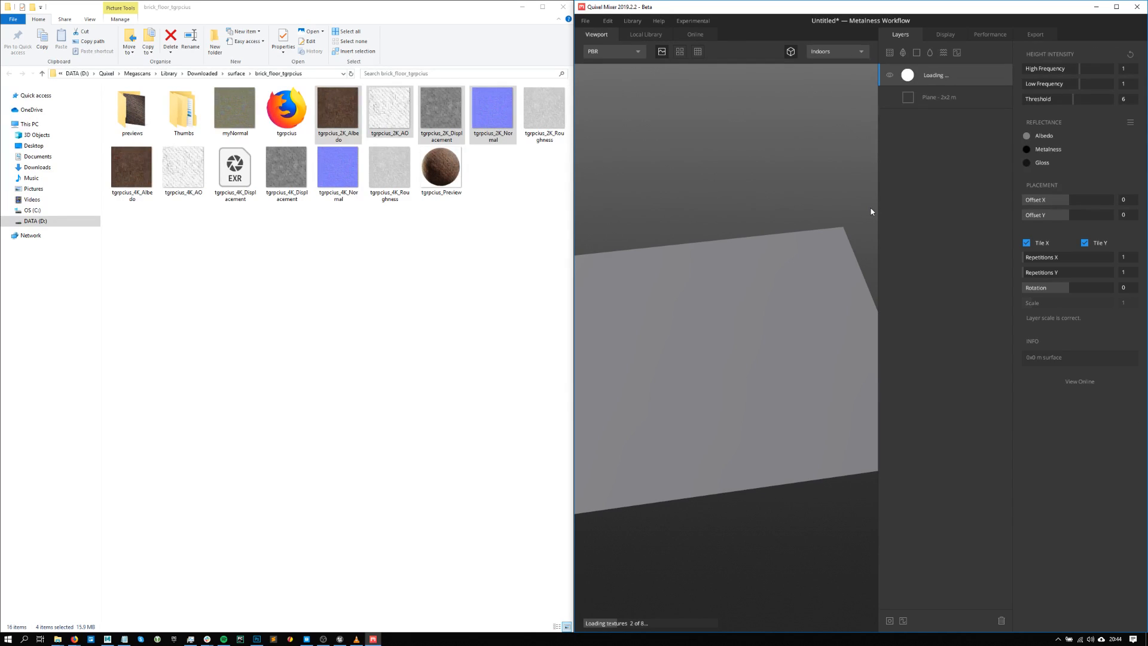
pyautogui.scroll(5, 795, 265)
pyautogui.moveTo(795, 264); pyautogui.dragTo(765, 251)
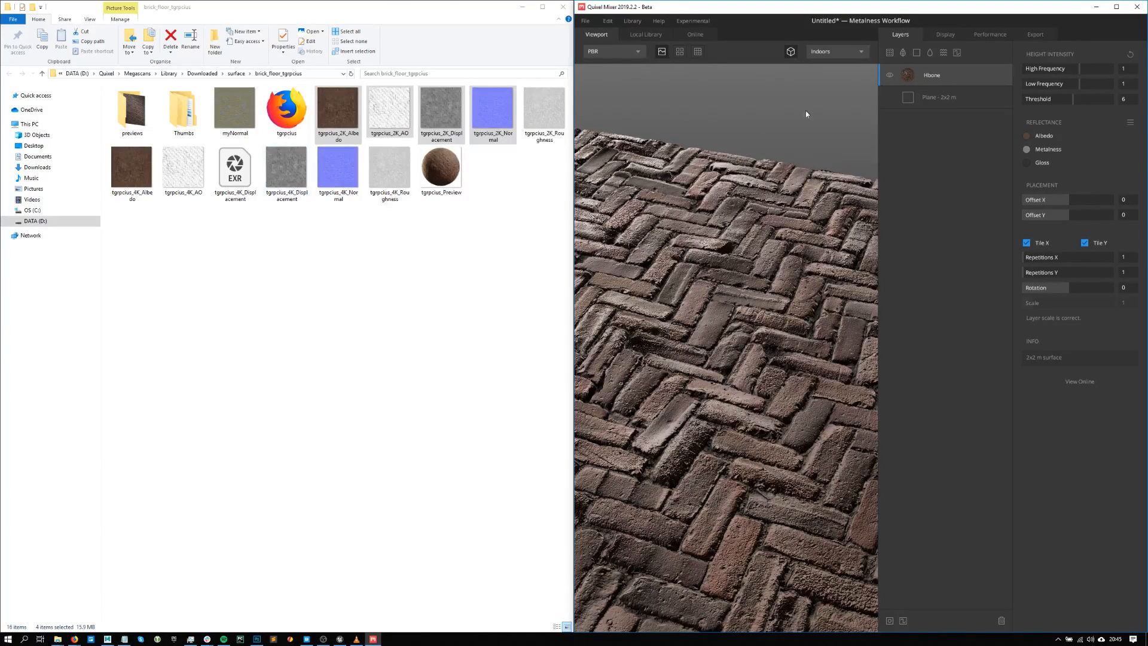
pyautogui.hotkey('alt', 'Tab')
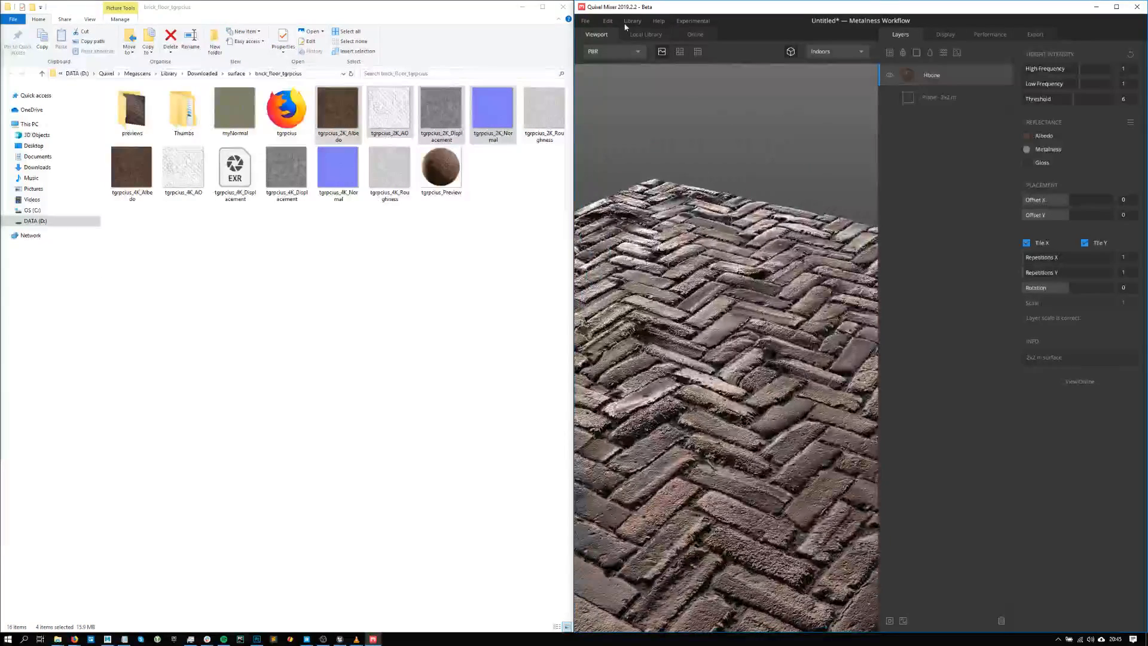
# - Add the Cracked Plaster Wall 2x2 m surface from the Local Library as a layer above HBone
pyautogui.click(646, 35)
pyautogui.scroll(-5, 810, 332)
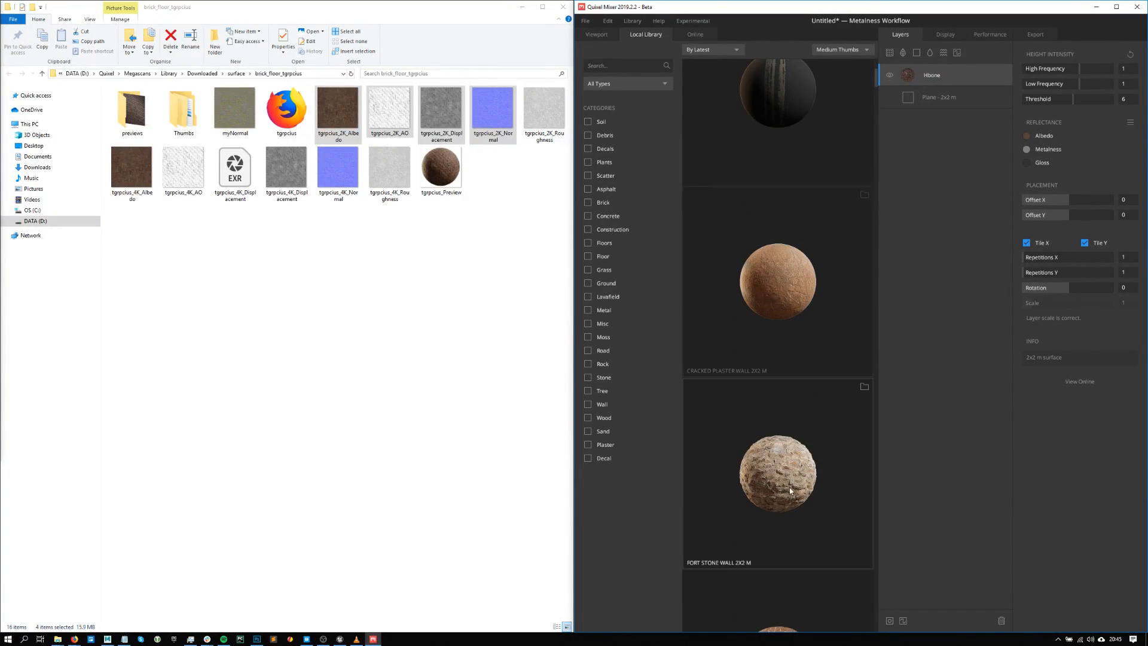
pyautogui.click(815, 317)
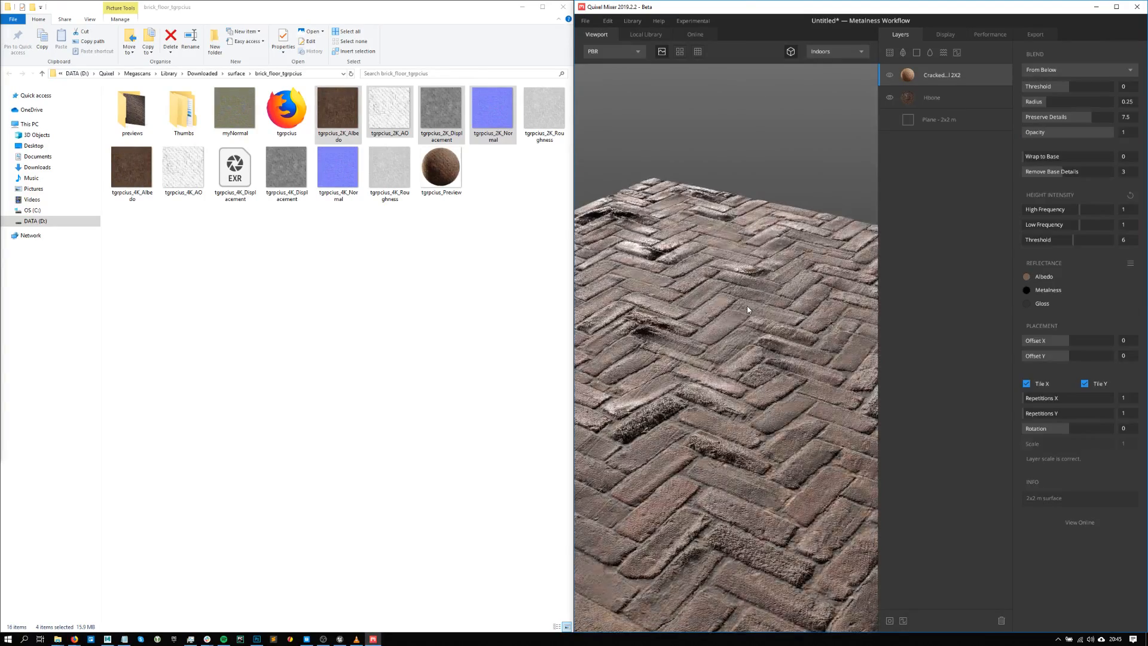
pyautogui.moveTo(740, 279); pyautogui.dragTo(921, 125)
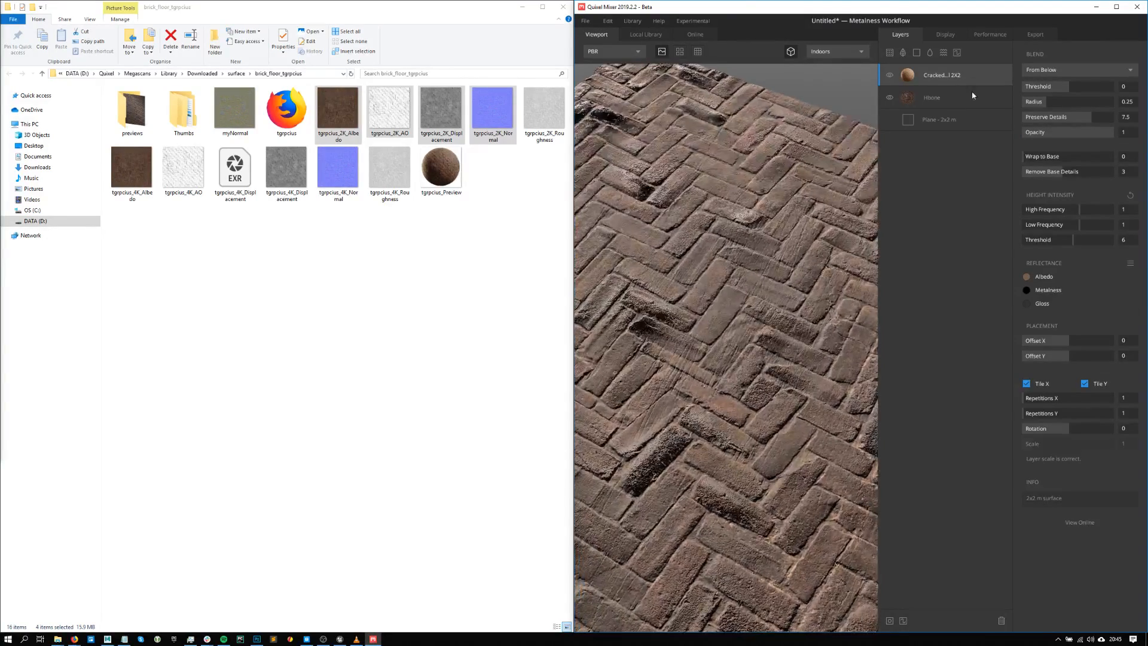
# - Set the Cracked Plaster layer's blend Radius to 0.019 and Threshold to 0.029 so it covers more of the bricks
pyautogui.moveTo(1045, 102)
pyautogui.mouseDown()
pyautogui.moveTo(1033, 102)
pyautogui.moveTo(1042, 84)
pyautogui.moveTo(1069, 89)
pyautogui.moveTo(1027, 102)
pyautogui.mouseUp()
pyautogui.scroll(-3, 776, 294)
pyautogui.moveTo(776, 294); pyautogui.dragTo(713, 303)
pyautogui.moveTo(1066, 87); pyautogui.dragTo(1070, 90)
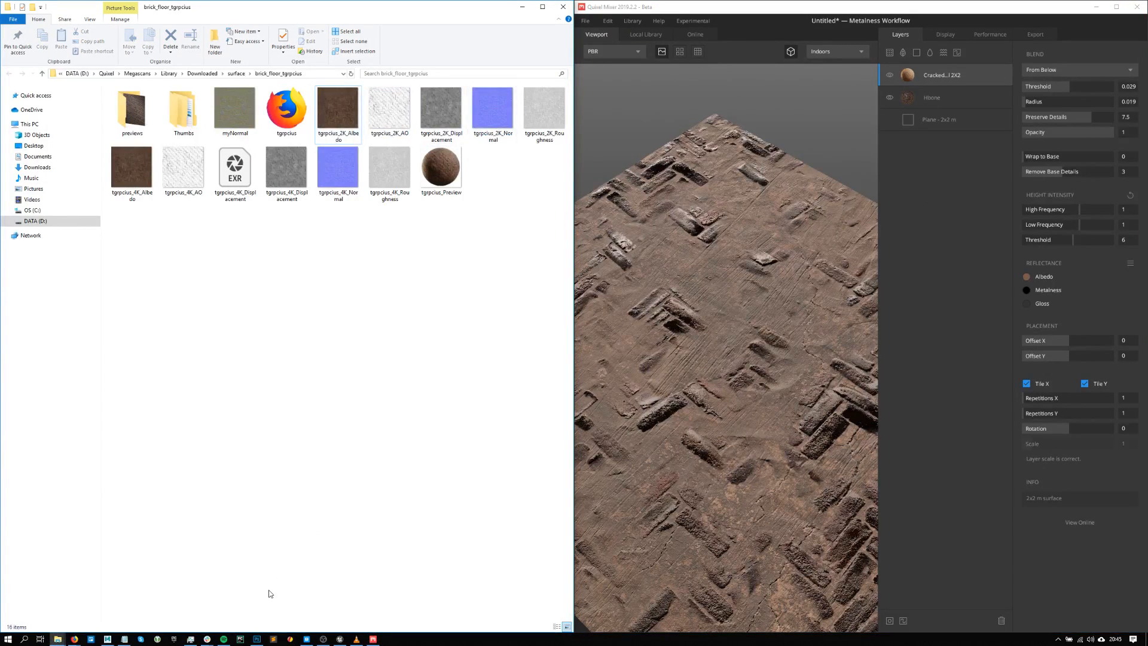
# - Switch to Quixel Bridge and show the External section after checking the Mixer section
pyautogui.click(306, 638)
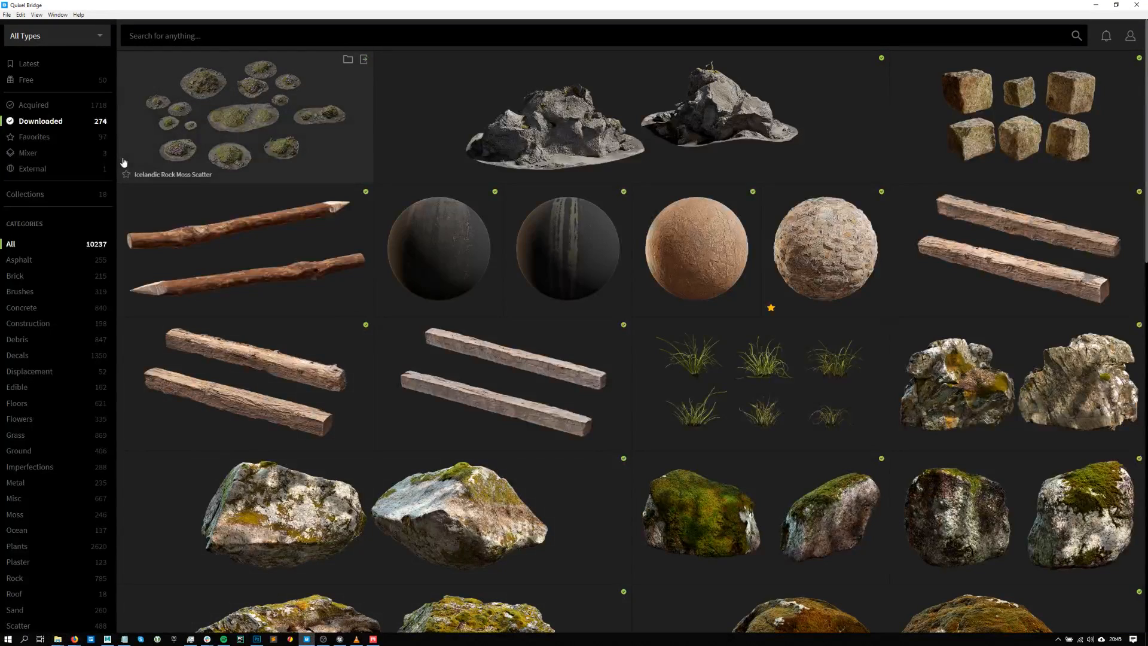
pyautogui.click(51, 153)
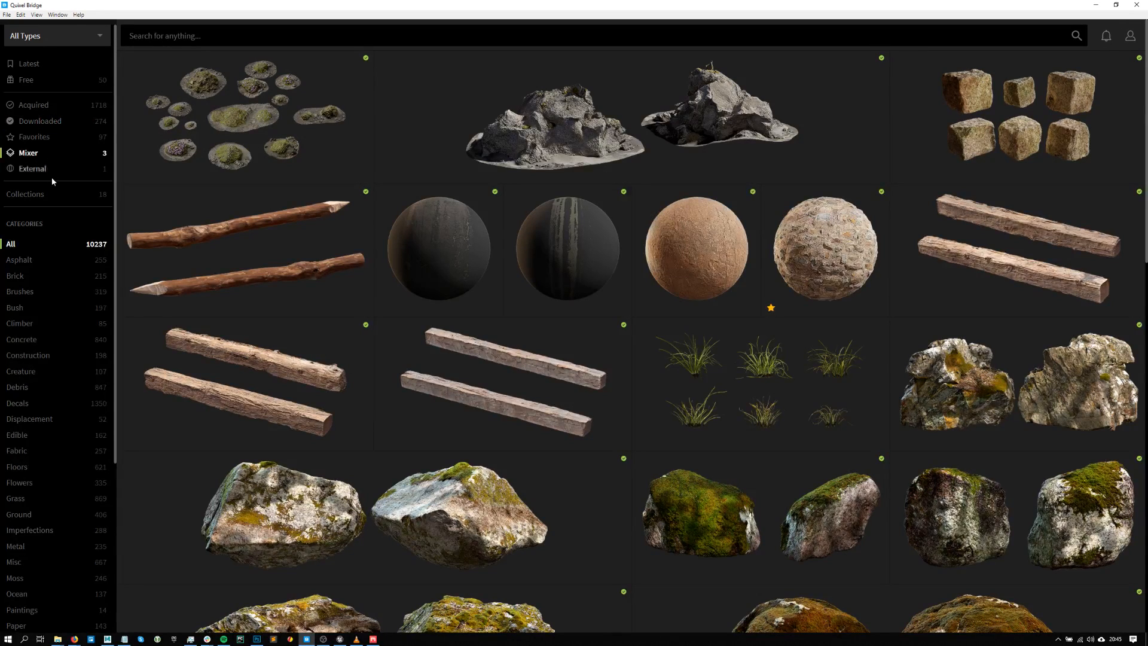
pyautogui.click(42, 170)
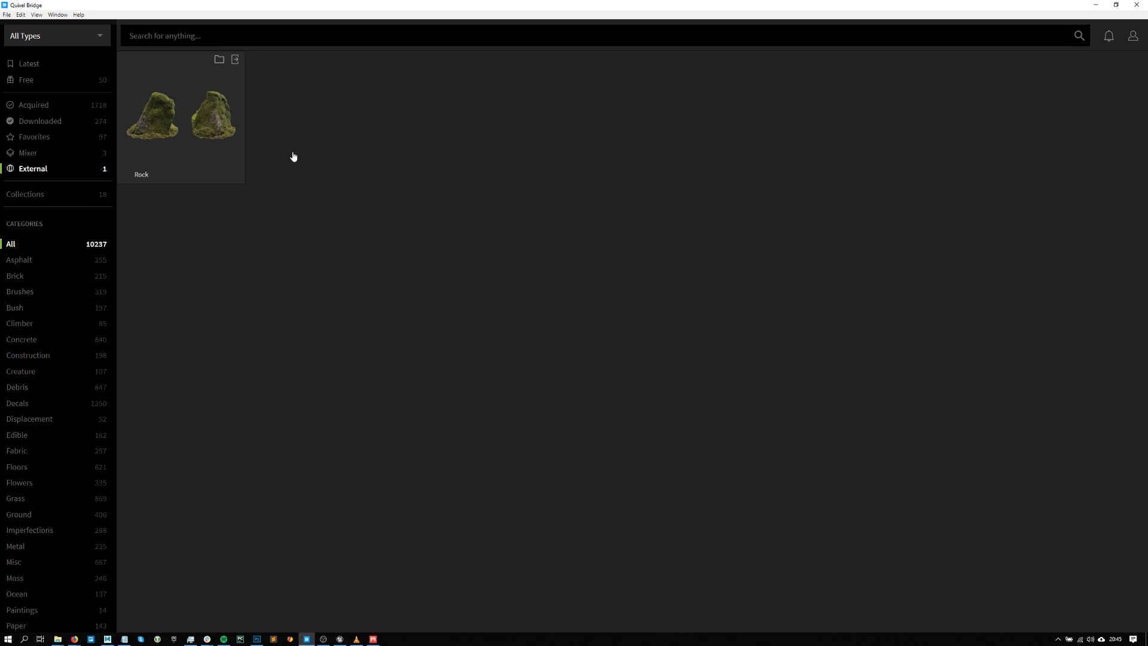
# - Examine the external Rock asset's files on disk and its 3D preview, and close its details
pyautogui.moveTo(177, 69)
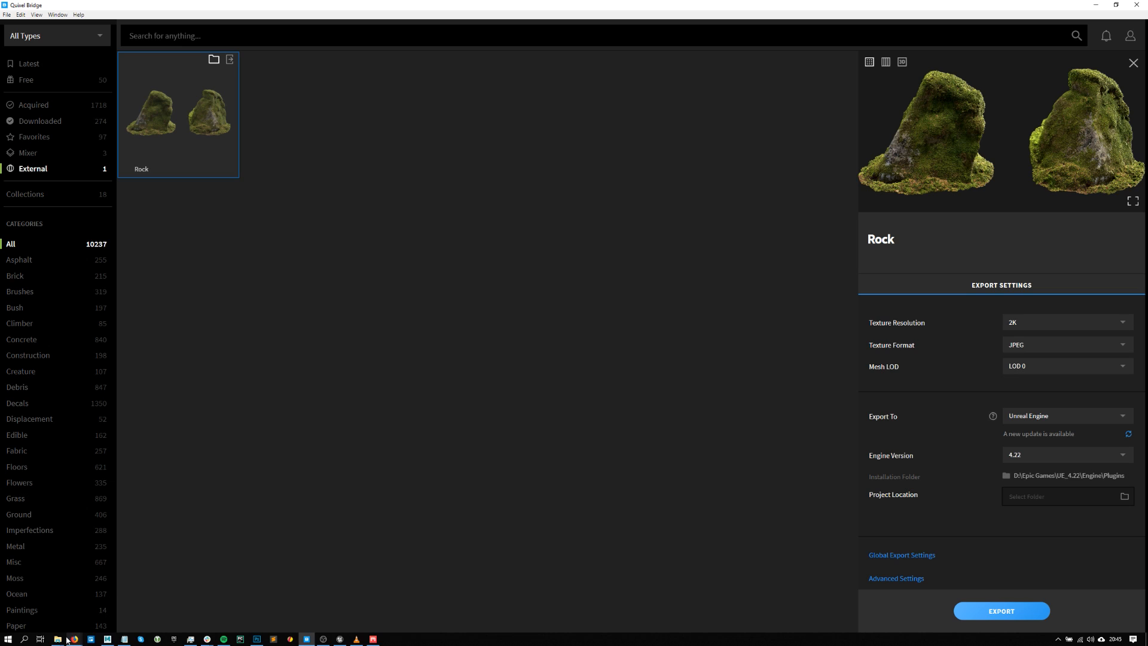
pyautogui.moveTo(58, 640)
pyautogui.click(498, 598)
pyautogui.moveTo(705, 163); pyautogui.dragTo(522, 180)
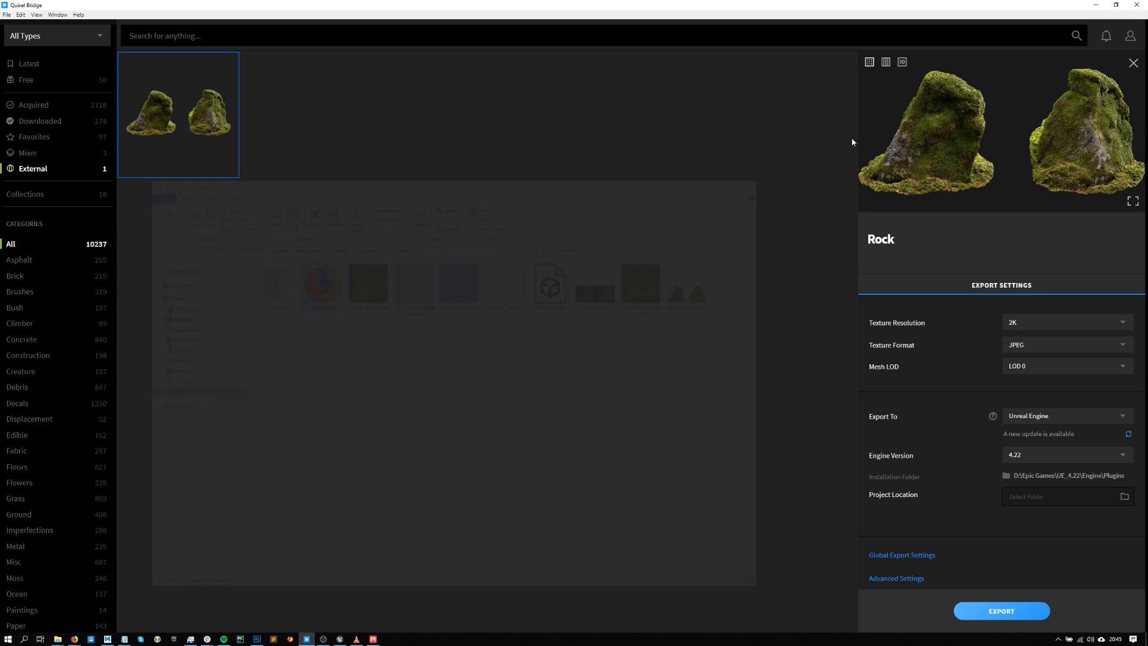
pyautogui.click(760, 178)
pyautogui.click(902, 62)
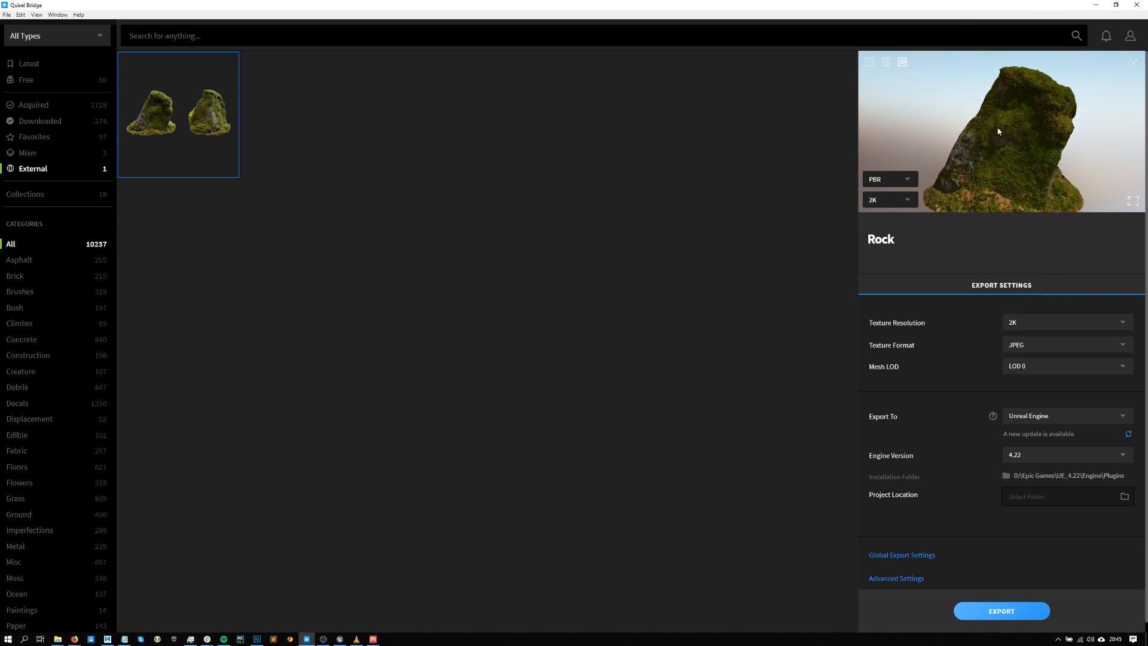
pyautogui.click(1133, 62)
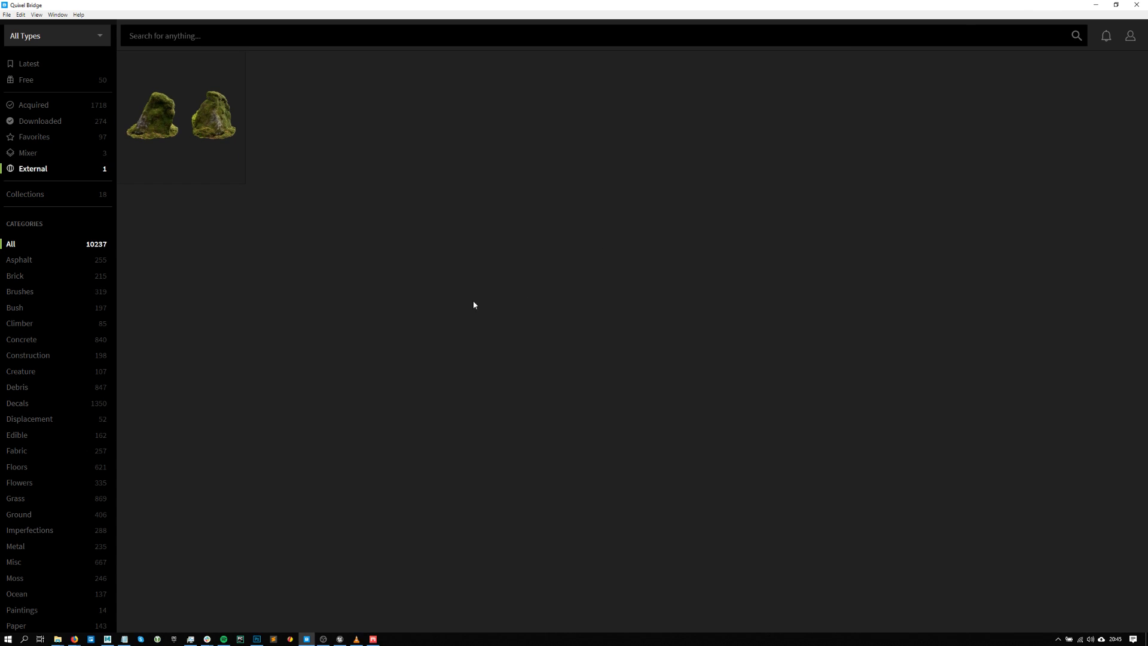
# - Show the Downloaded assets and open the Granite Rock's file folder
pyautogui.click(57, 639)
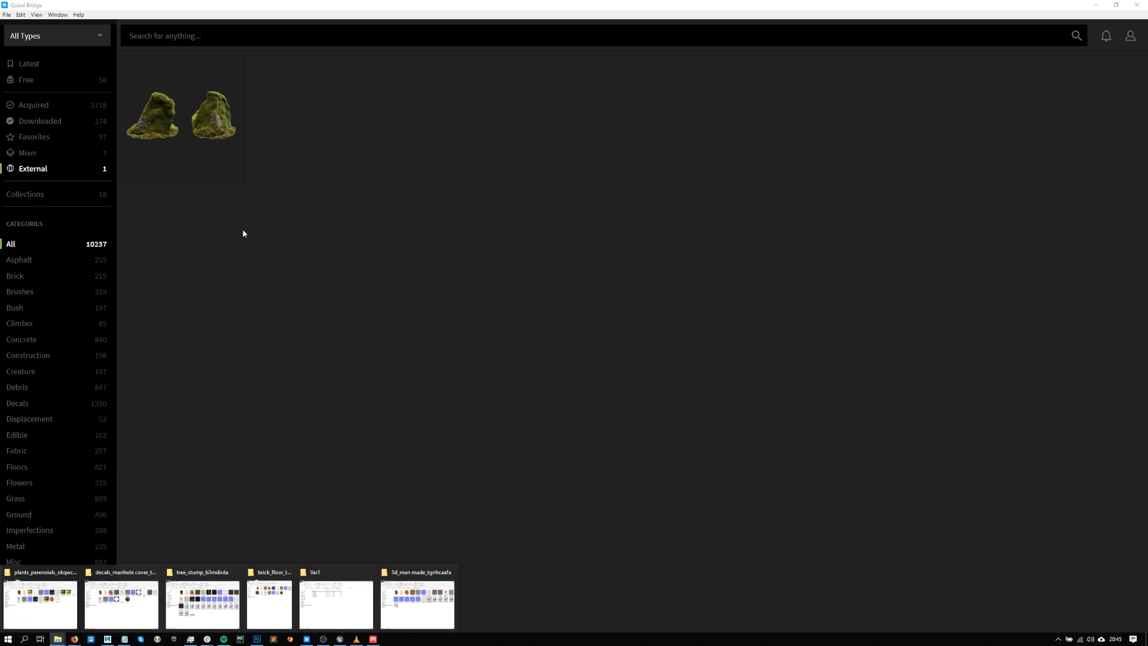
pyautogui.click(65, 122)
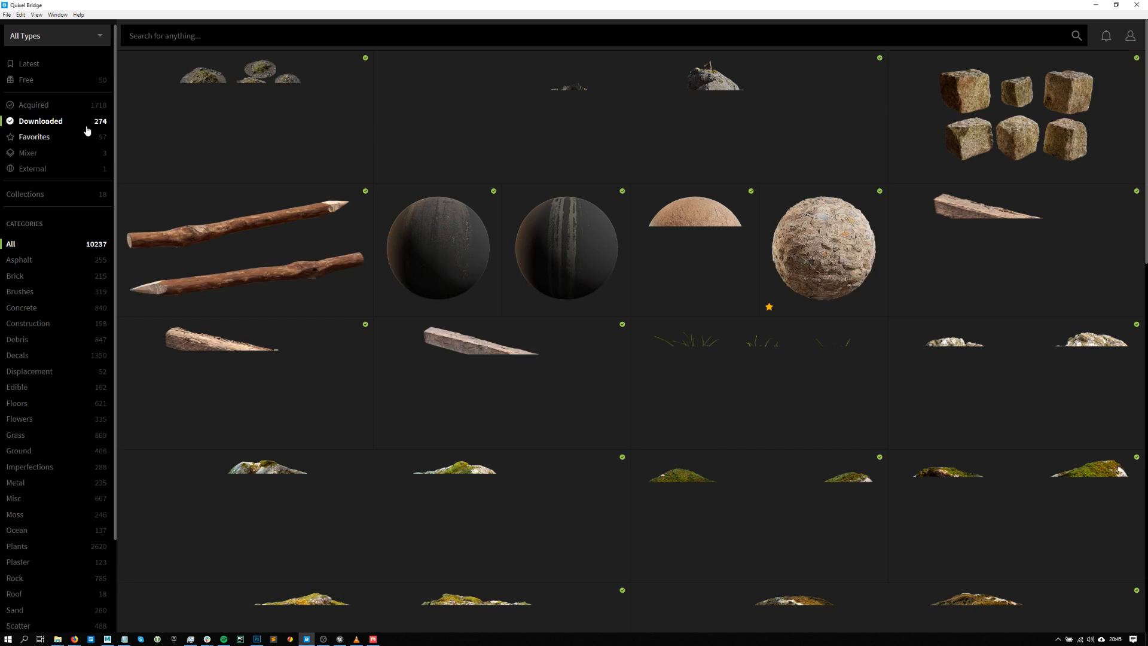
pyautogui.scroll(-3, 530, 359)
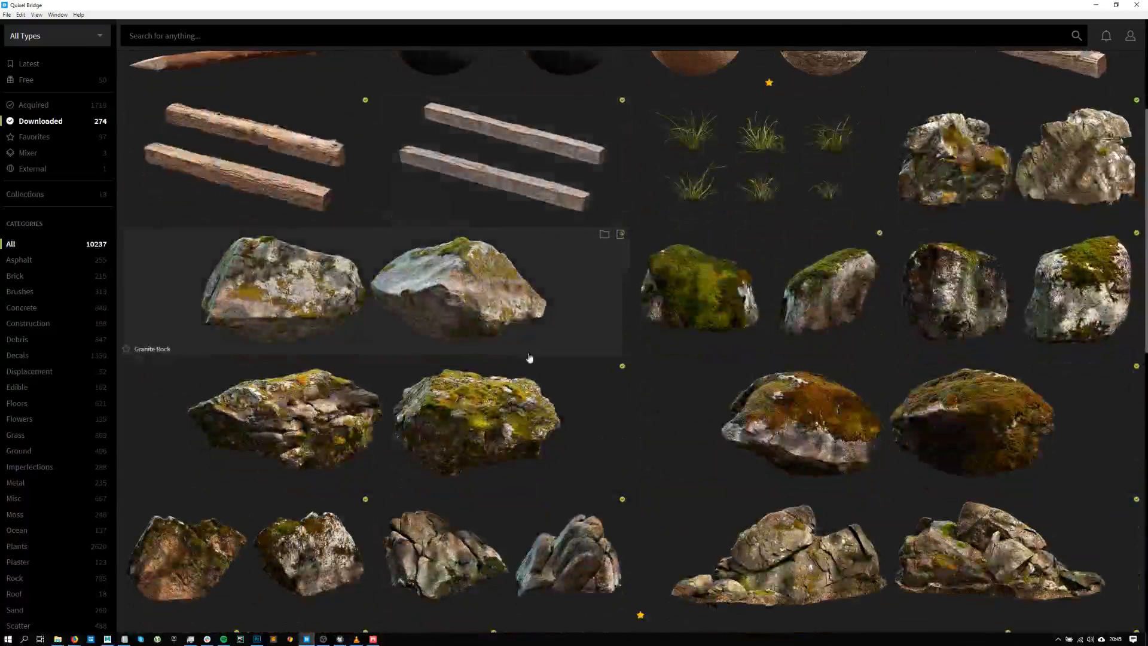
pyautogui.click(604, 233)
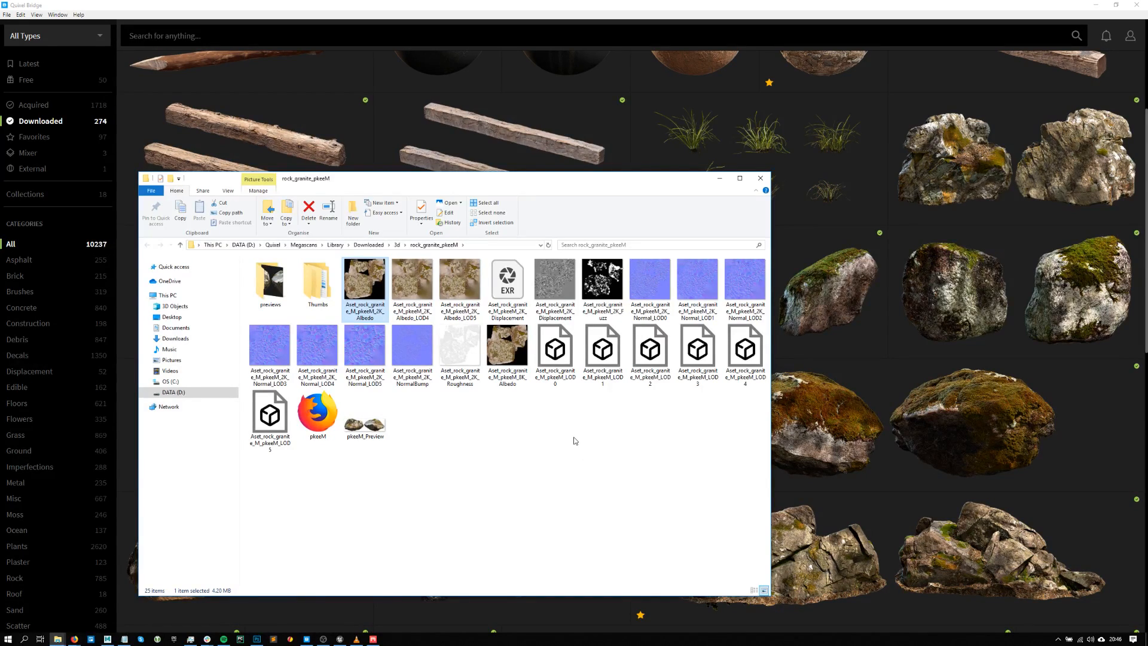
# - Try to drop the granite rock's LOD0 mesh file from its folder onto Bridge
pyautogui.moveTo(501, 481); pyautogui.dragTo(566, 495)
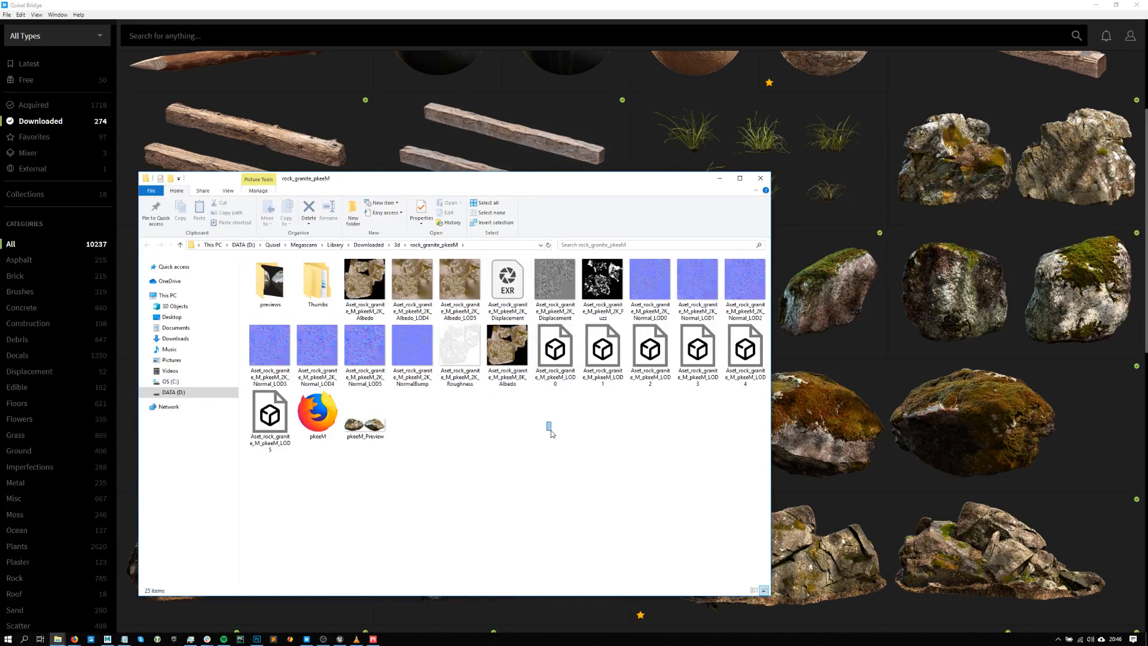
pyautogui.moveTo(556, 365); pyautogui.dragTo(843, 150)
pyautogui.click(656, 99)
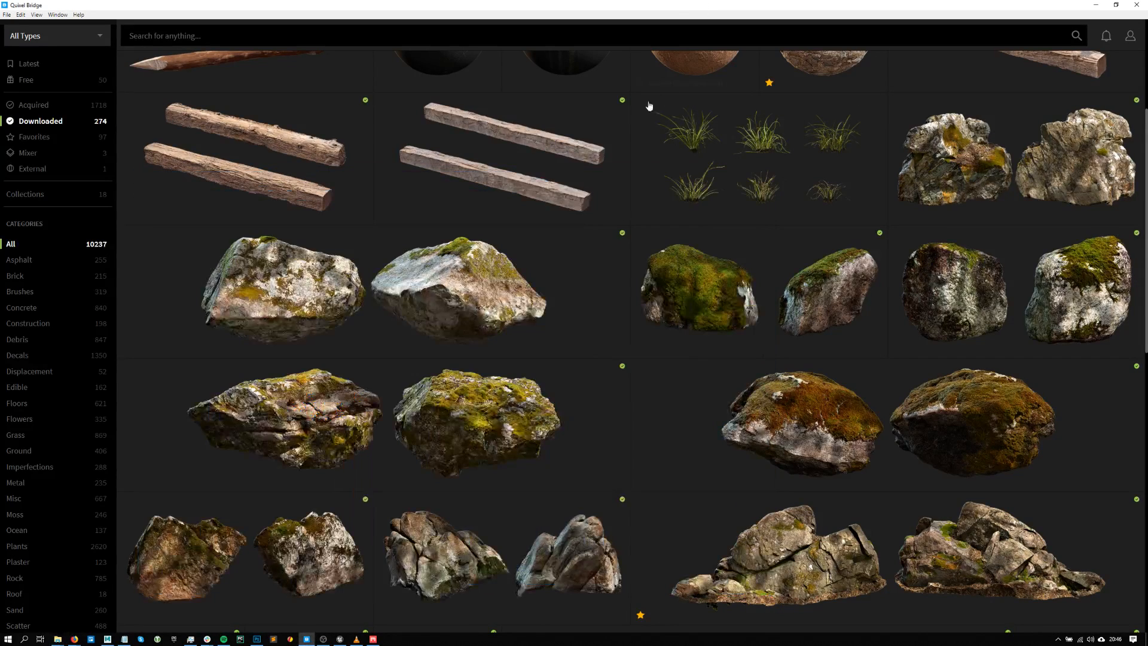
# - Show Bridge's External section and bring the rock_granite_pkeeM folder in front of it
pyautogui.click(63, 171)
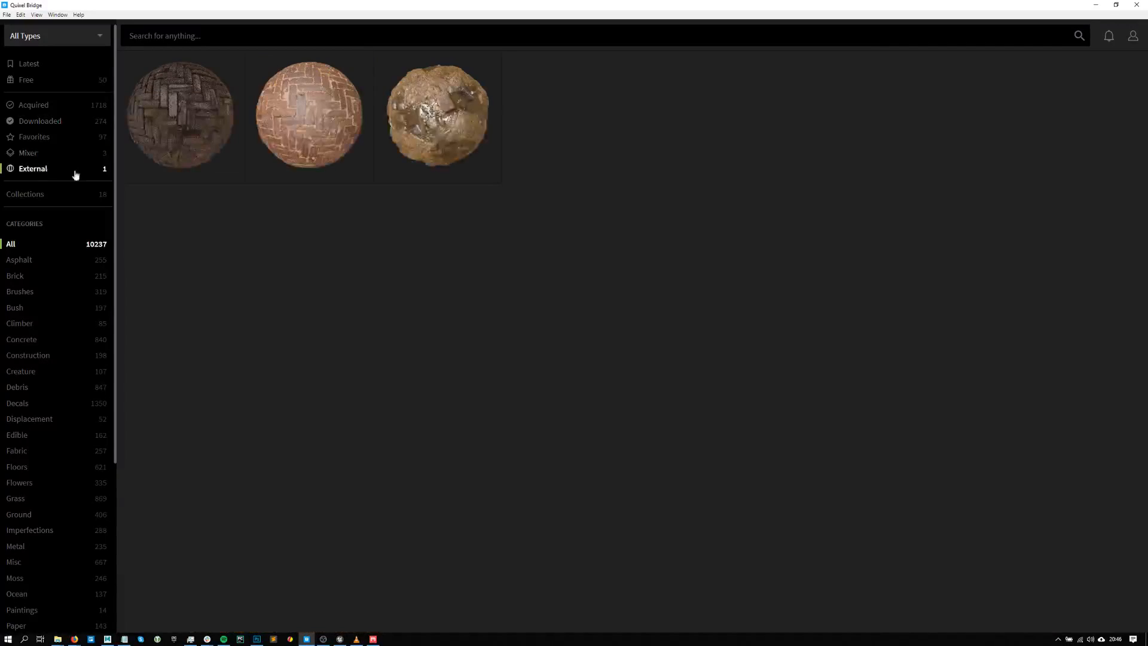
pyautogui.click(57, 638)
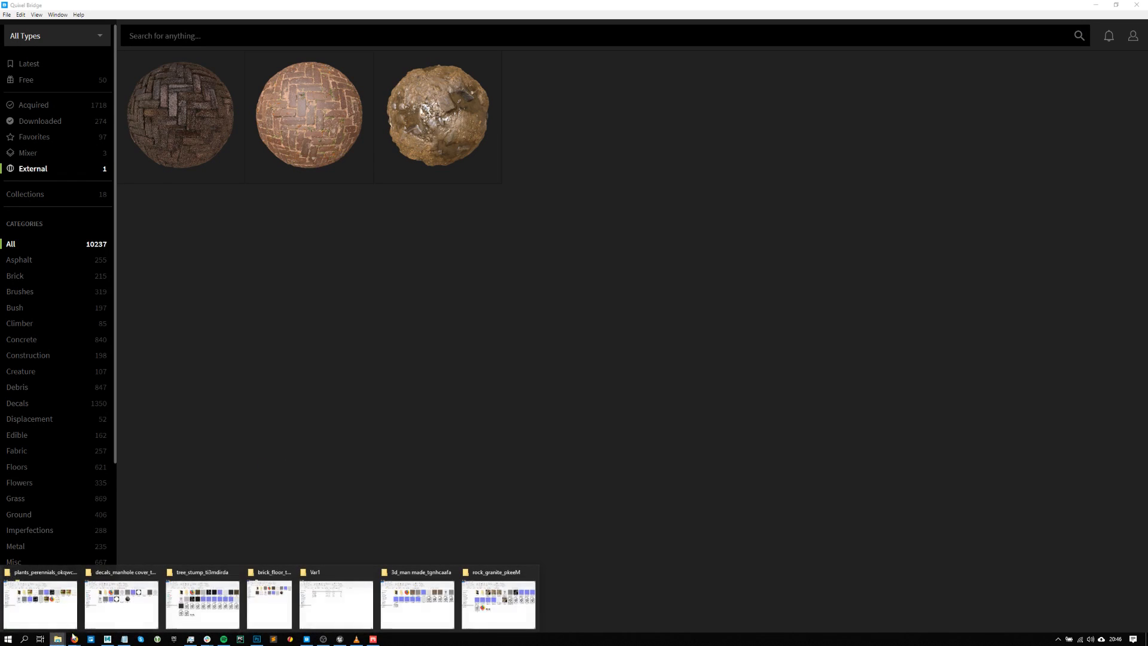
pyautogui.click(478, 395)
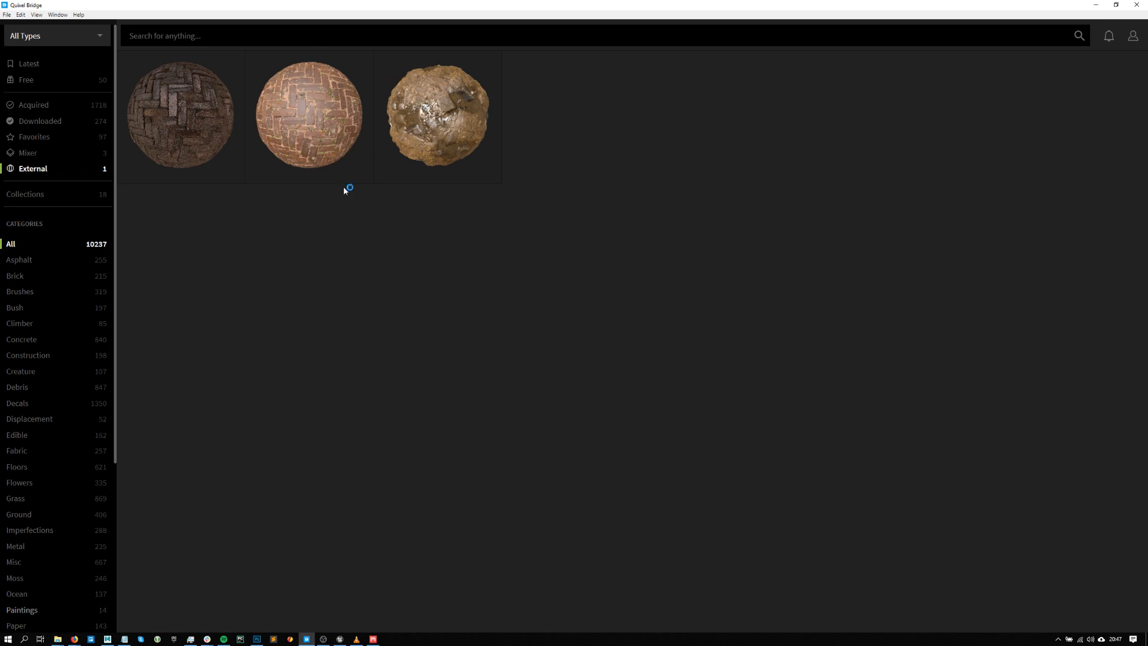
pyautogui.click(58, 638)
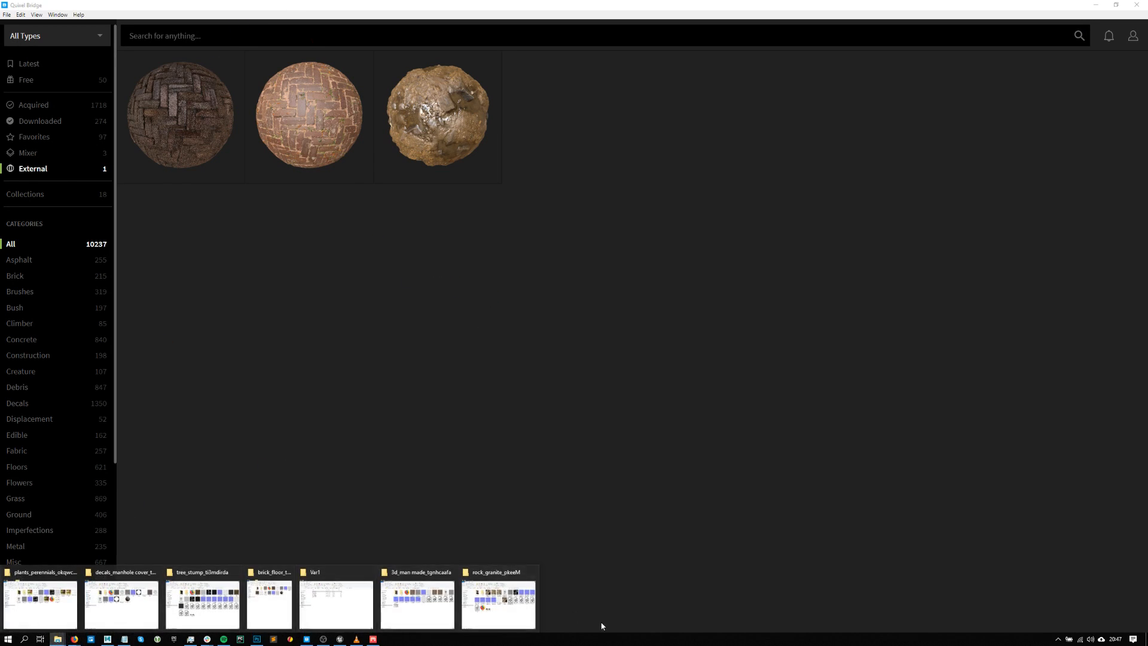
pyautogui.click(512, 616)
# - Reposition the rock_granite_pkeeM folder window and try to drop its LOD0 mesh file into the External section
pyautogui.moveTo(609, 175); pyautogui.dragTo(682, 139)
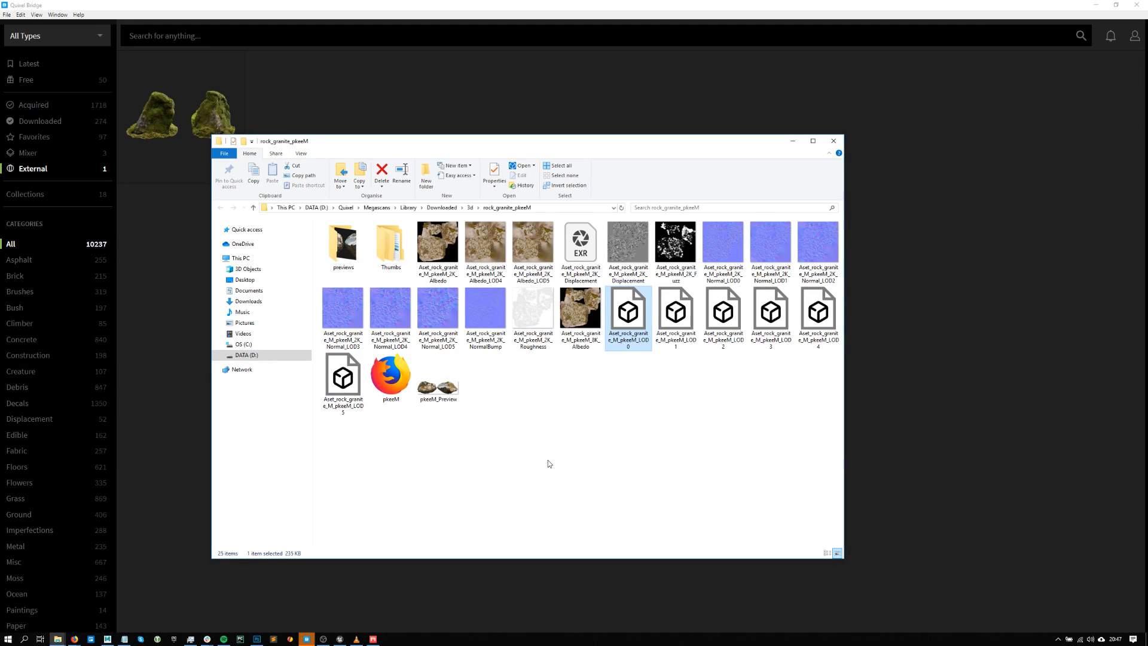
pyautogui.moveTo(639, 317); pyautogui.dragTo(888, 213)
pyautogui.moveTo(764, 144); pyautogui.dragTo(654, 303)
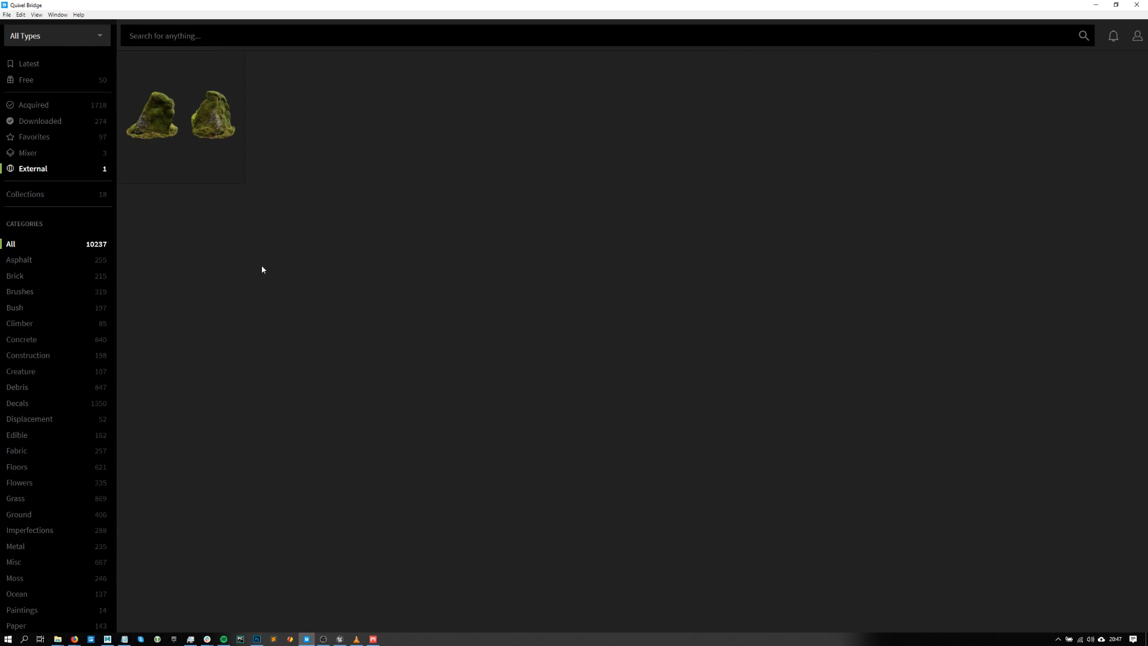
# - Launch Bridge-Dev through a Windows search for Bridge, and look over the help options
pyautogui.press('super')
pyautogui.write('Bridge')
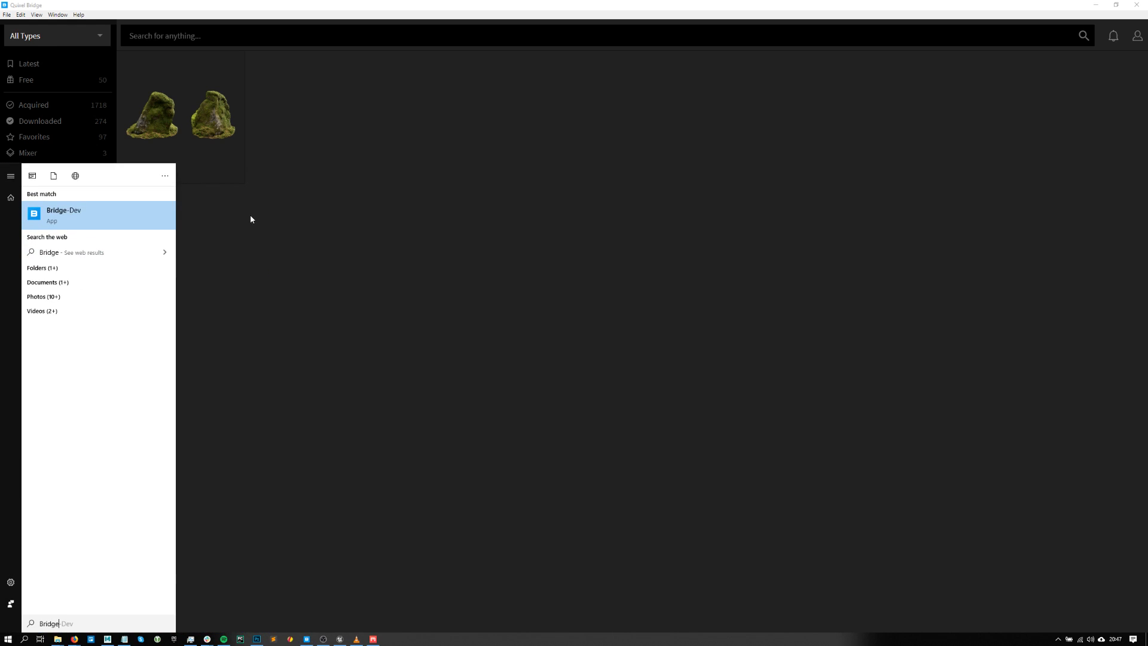
pyautogui.press('Return')
pyautogui.click(78, 14)
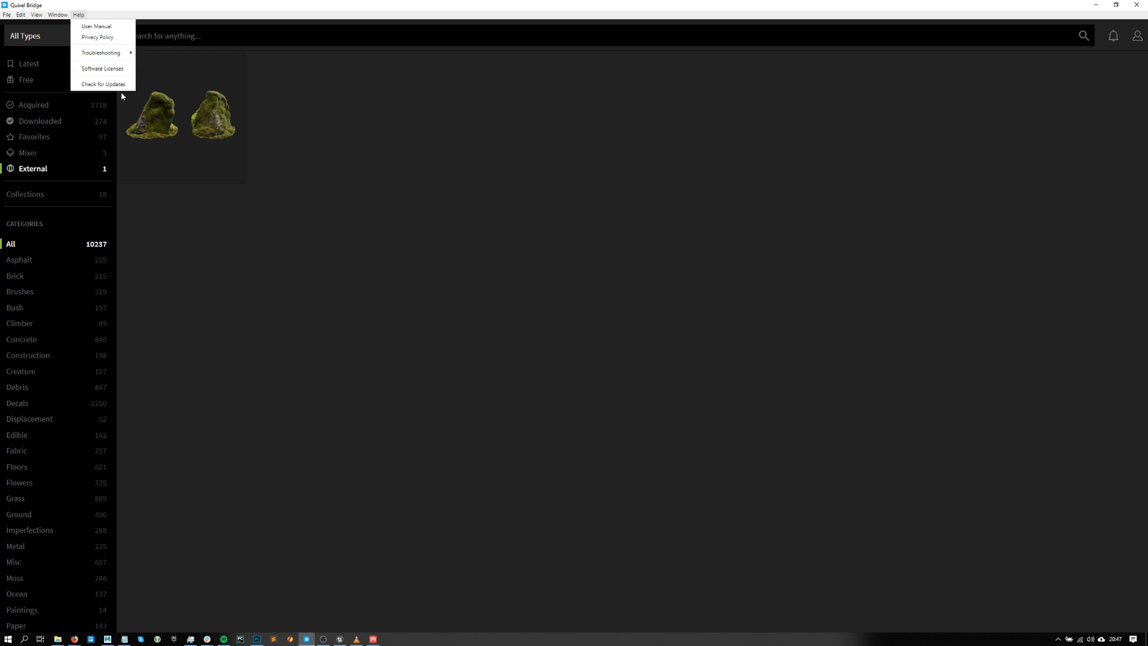
pyautogui.click(375, 195)
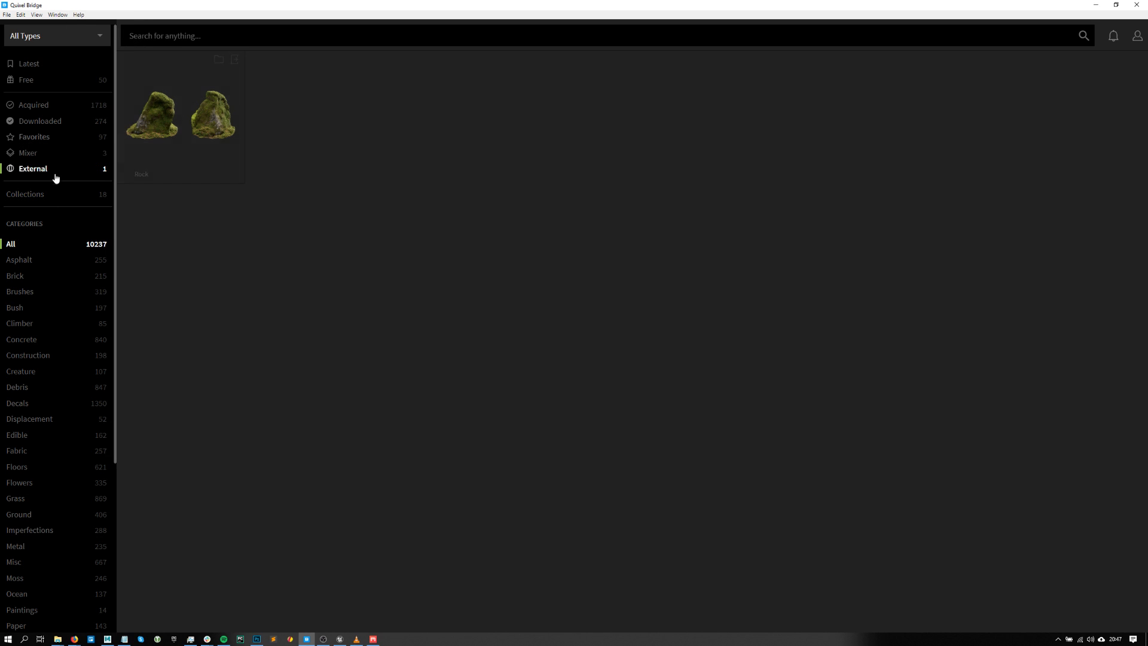
# - Open the external Rock asset's export settings and try to export it to Unreal Engine with 2K JPEG textures and LOD 0
pyautogui.click(216, 121)
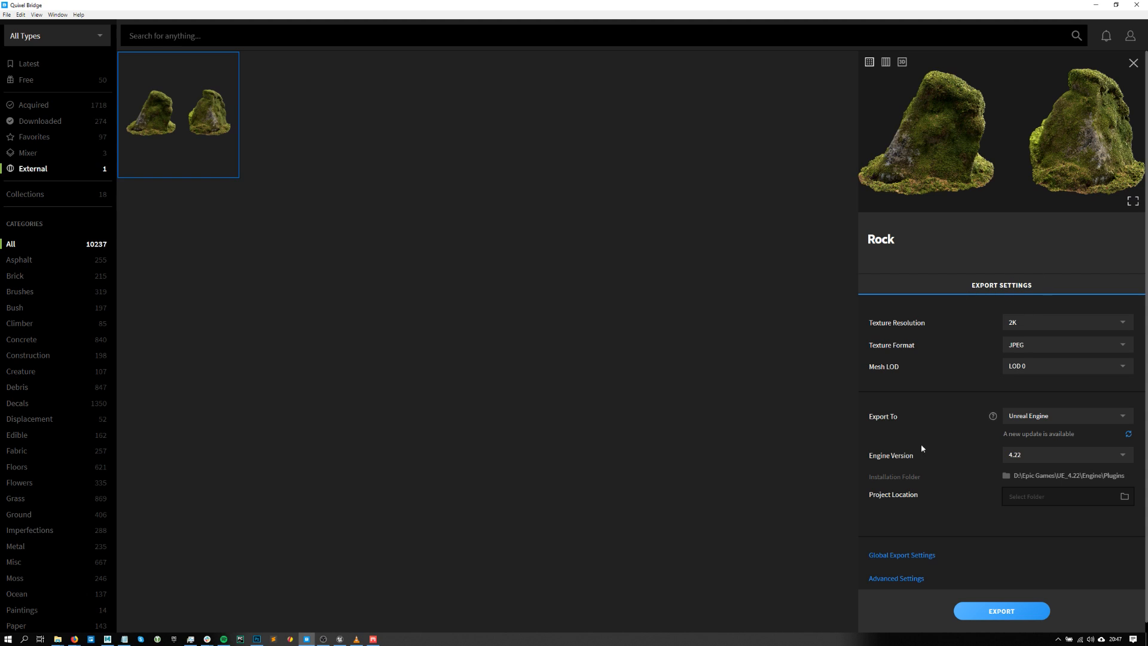
pyautogui.scroll(-1, 971, 574)
pyautogui.click(994, 611)
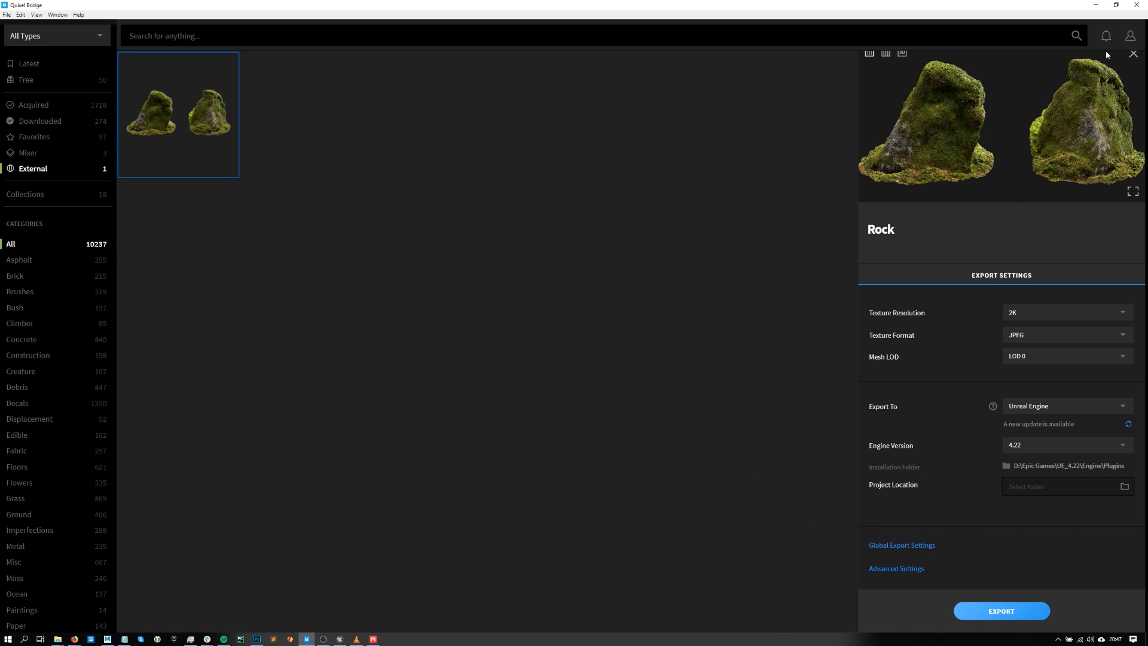
# - Check the level and Content Browser in Unreal Engine and return to Quixel Bridge
pyautogui.click(1095, 5)
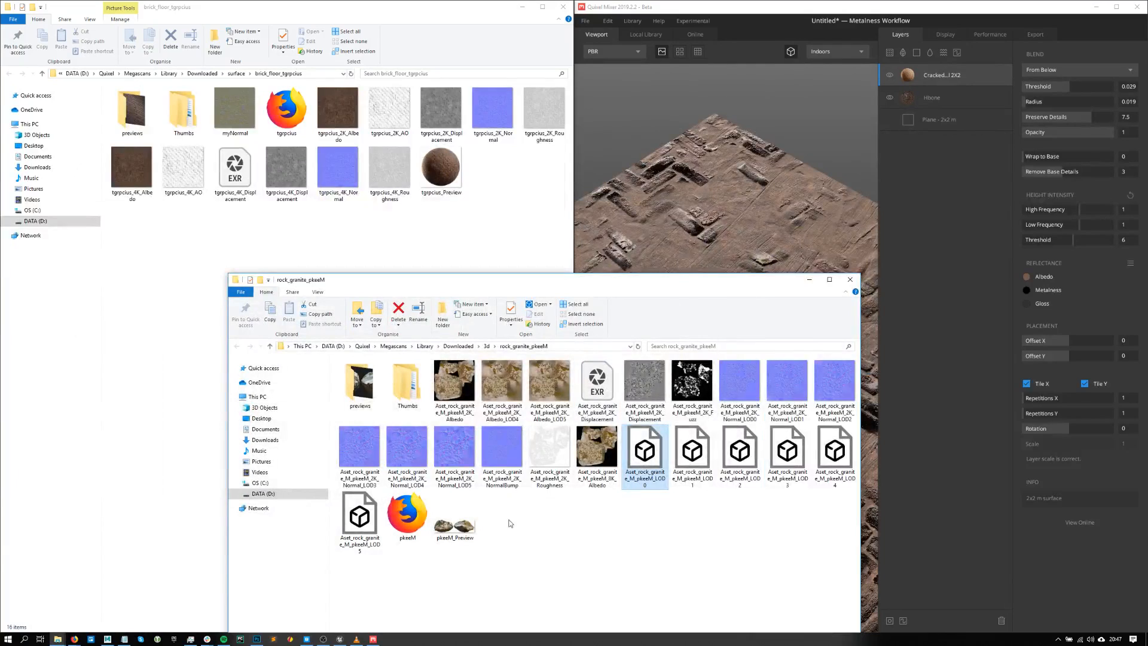
pyautogui.click(340, 639)
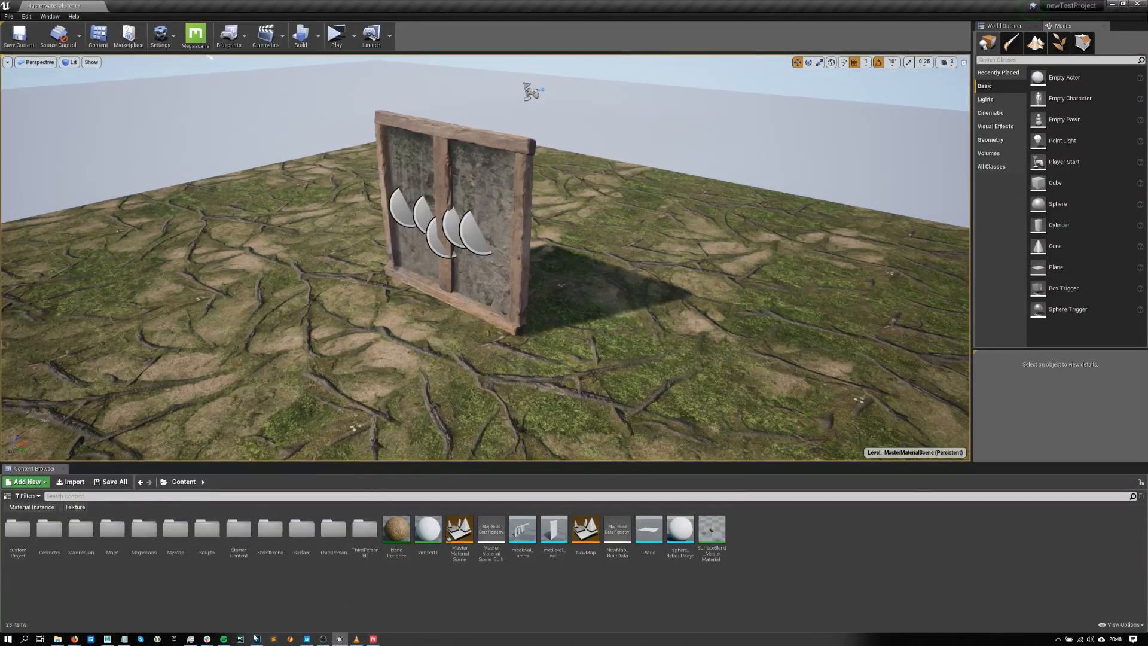
pyautogui.click(306, 639)
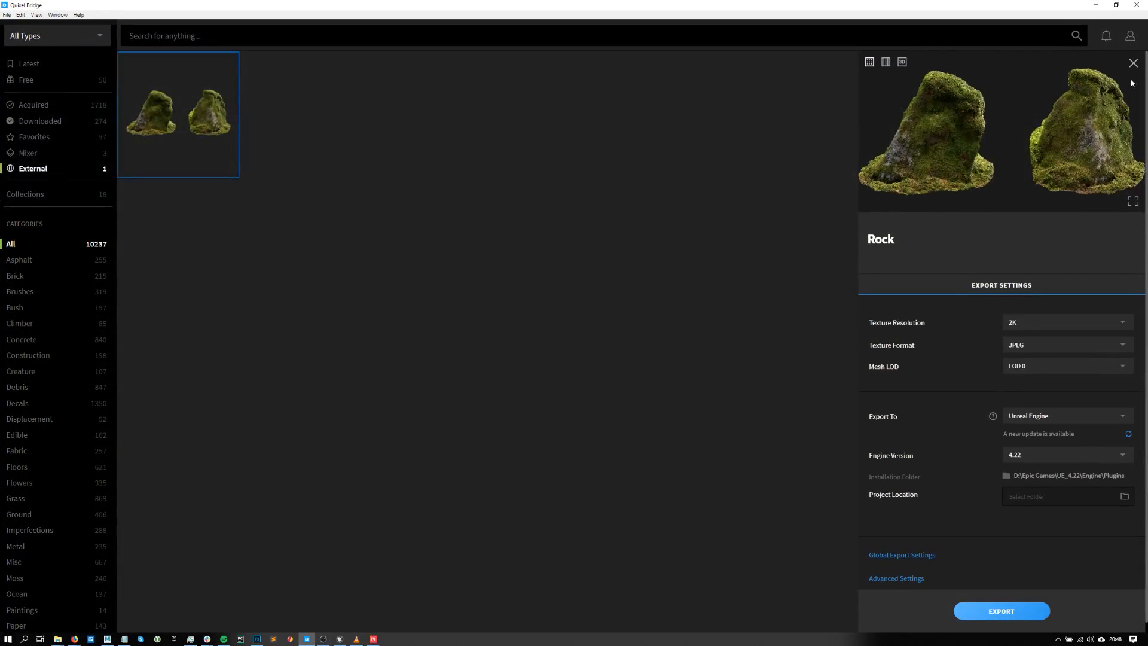
# - Reopen the Rock's export settings, keep 2K textures and LOD 0, and show the available engine versions
pyautogui.click(1133, 63)
pyautogui.click(235, 65)
pyautogui.click(1055, 322)
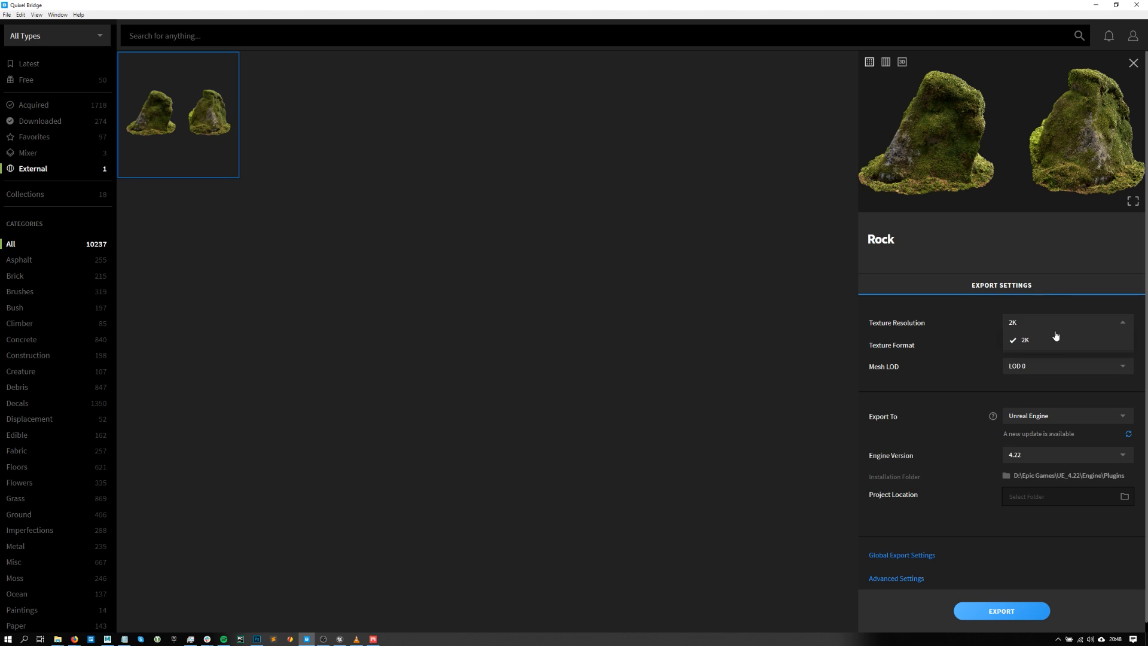
pyautogui.click(1051, 341)
pyautogui.click(1053, 365)
pyautogui.click(1041, 385)
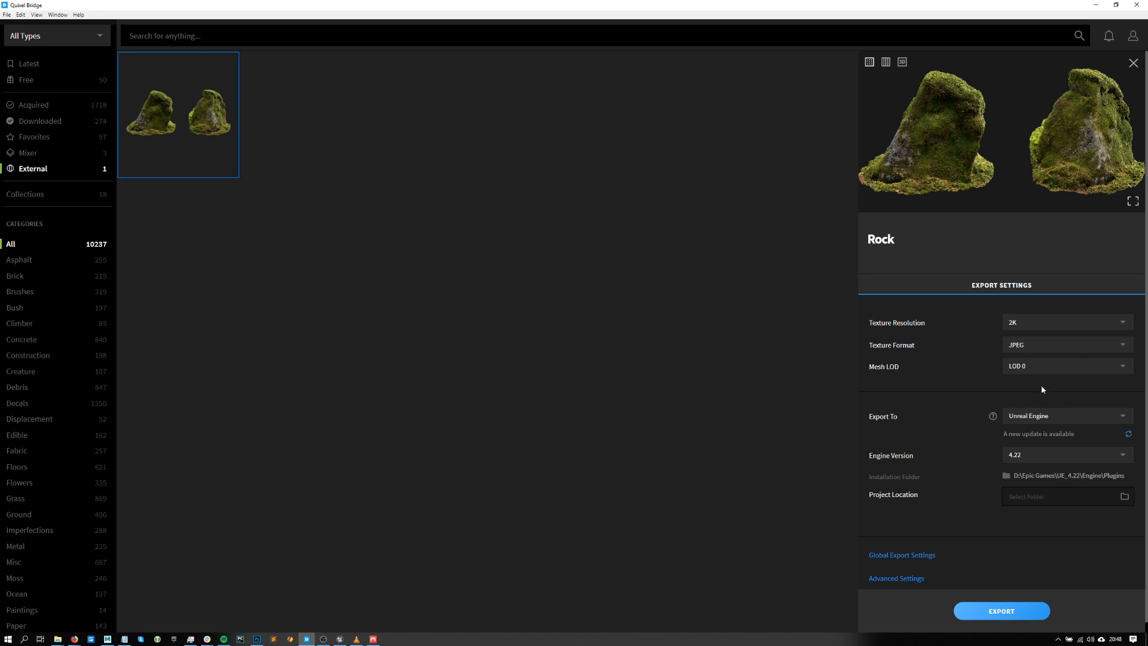
pyautogui.click(1026, 458)
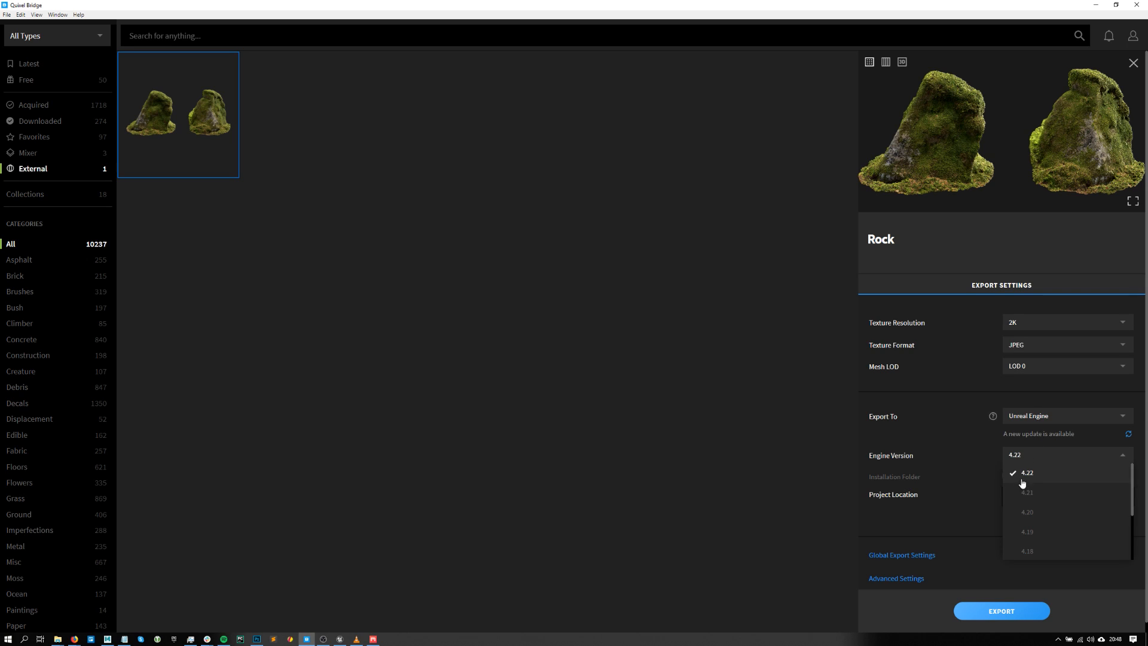
pyautogui.click(962, 458)
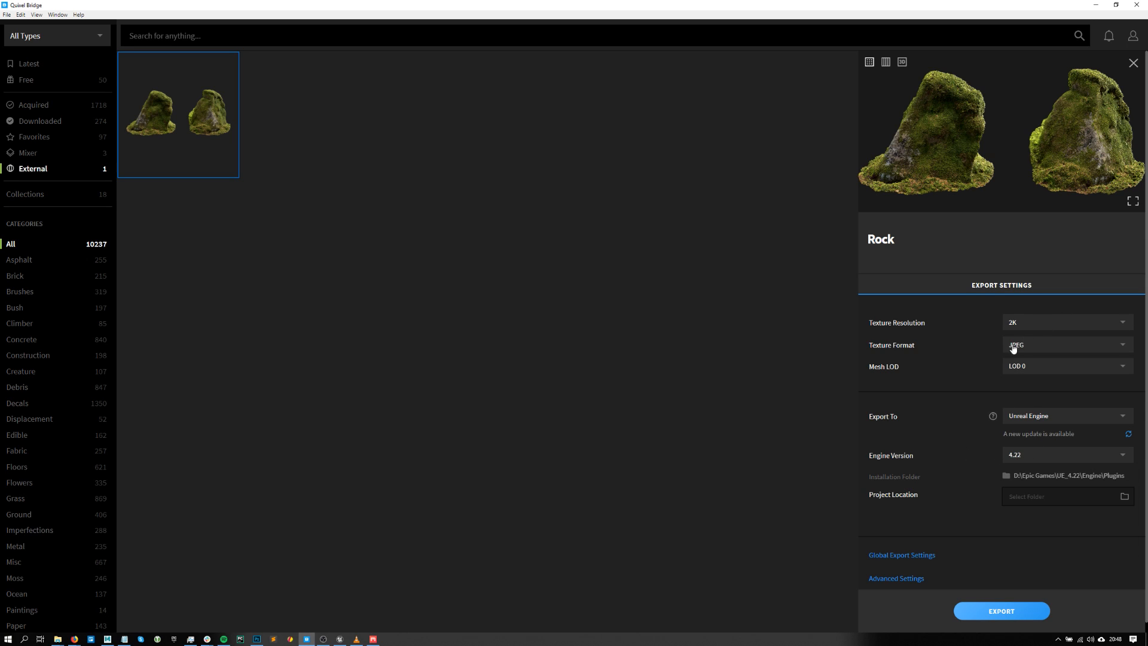
pyautogui.click(1001, 609)
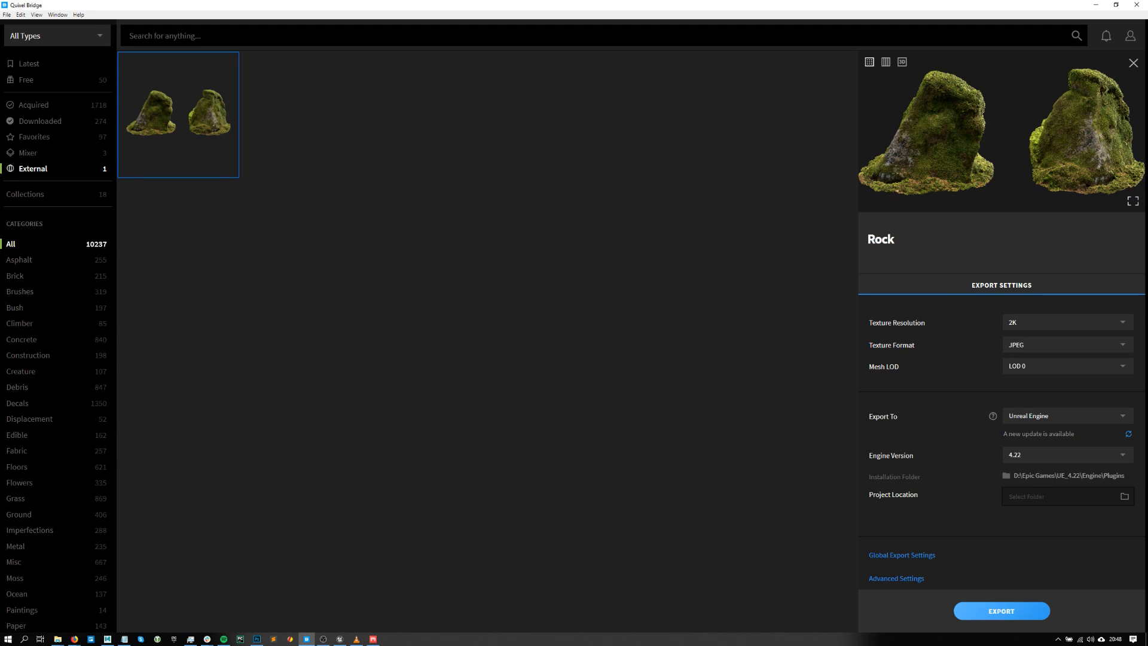
pyautogui.hotkey('alt', 'Tab')
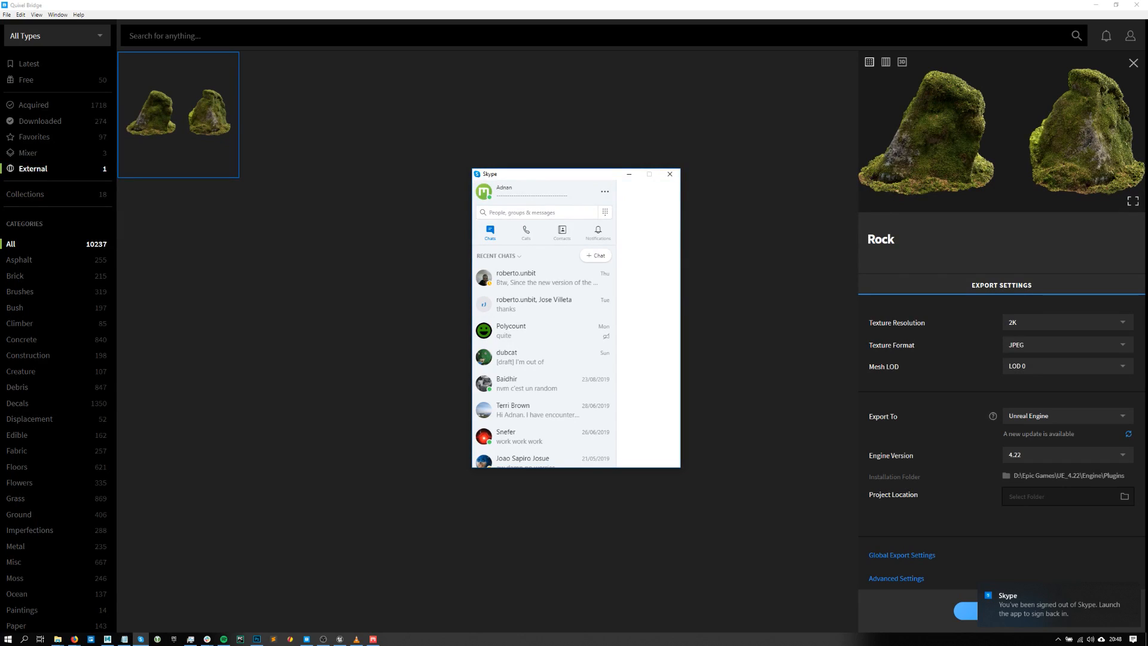
pyautogui.click(669, 174)
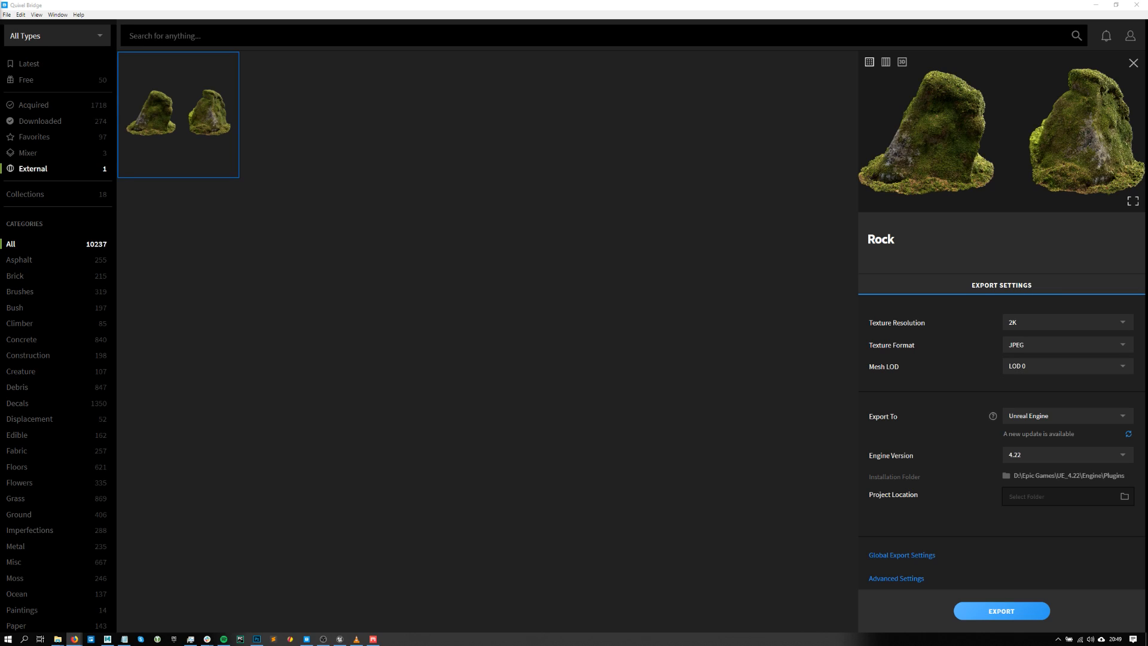
# - Browse the free and downloaded assets and select the Mossy Rock Assembly
pyautogui.click(36, 79)
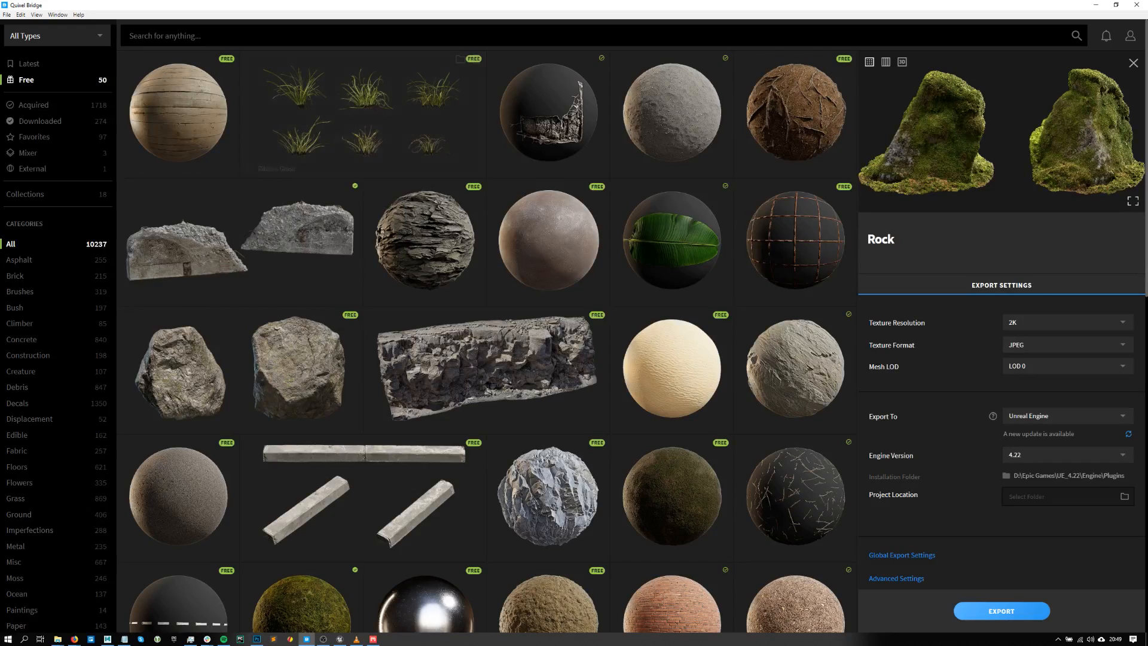
pyautogui.hotkey('alt', 'Tab')
pyautogui.click(67, 123)
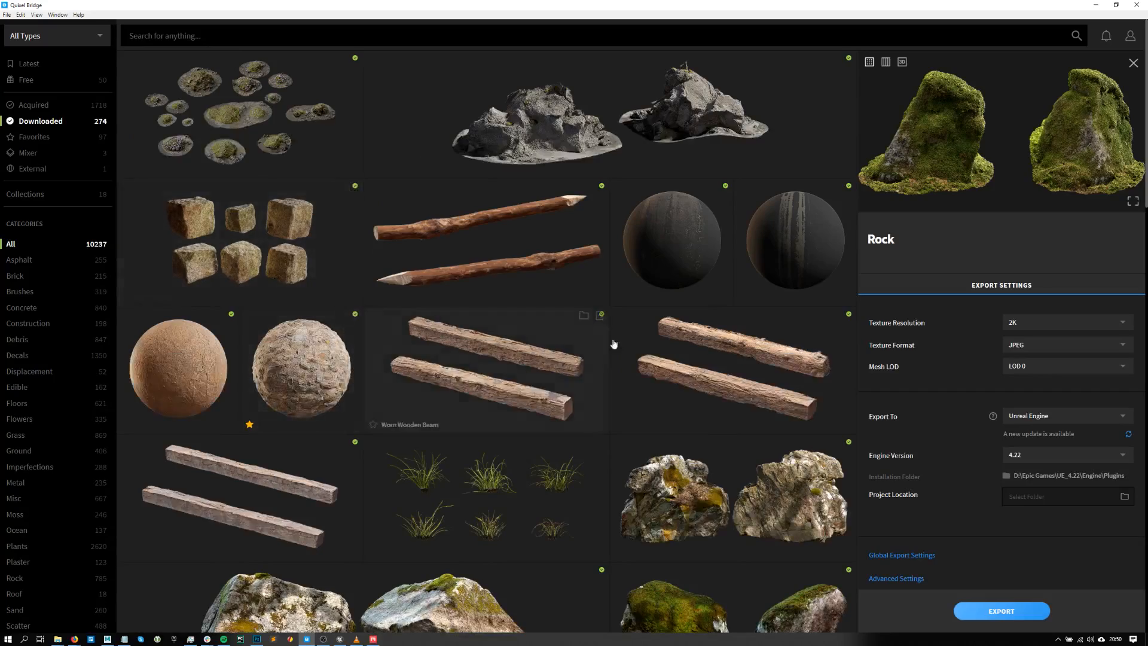
pyautogui.scroll(-5, 370, 272)
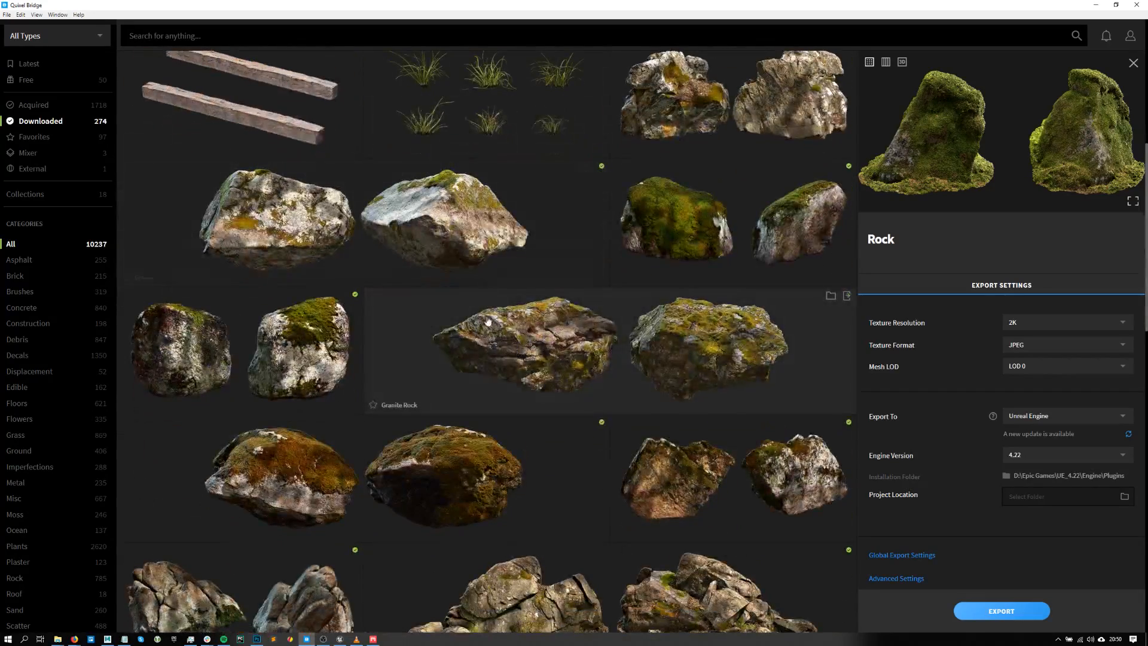
pyautogui.scroll(-5, 658, 311)
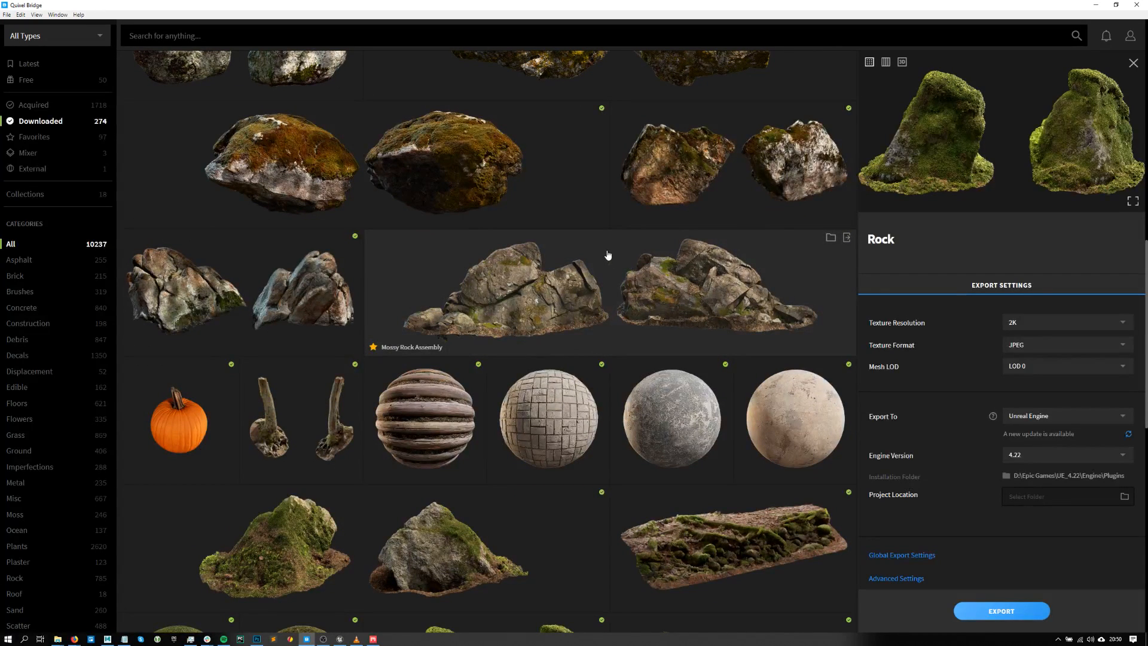
pyautogui.click(632, 311)
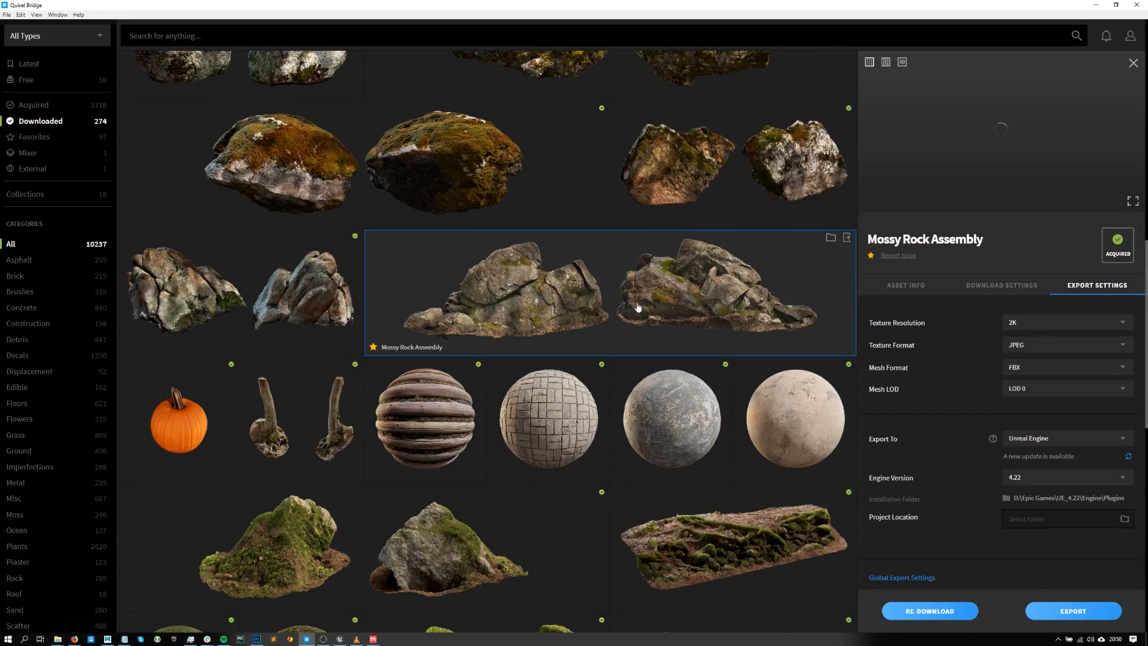
# - In the asset's advanced export settings, enable Pack Channels and assign AO to the RMD map's green channel
pyautogui.scroll(-2, 637, 309)
pyautogui.scroll(-1, 1093, 374)
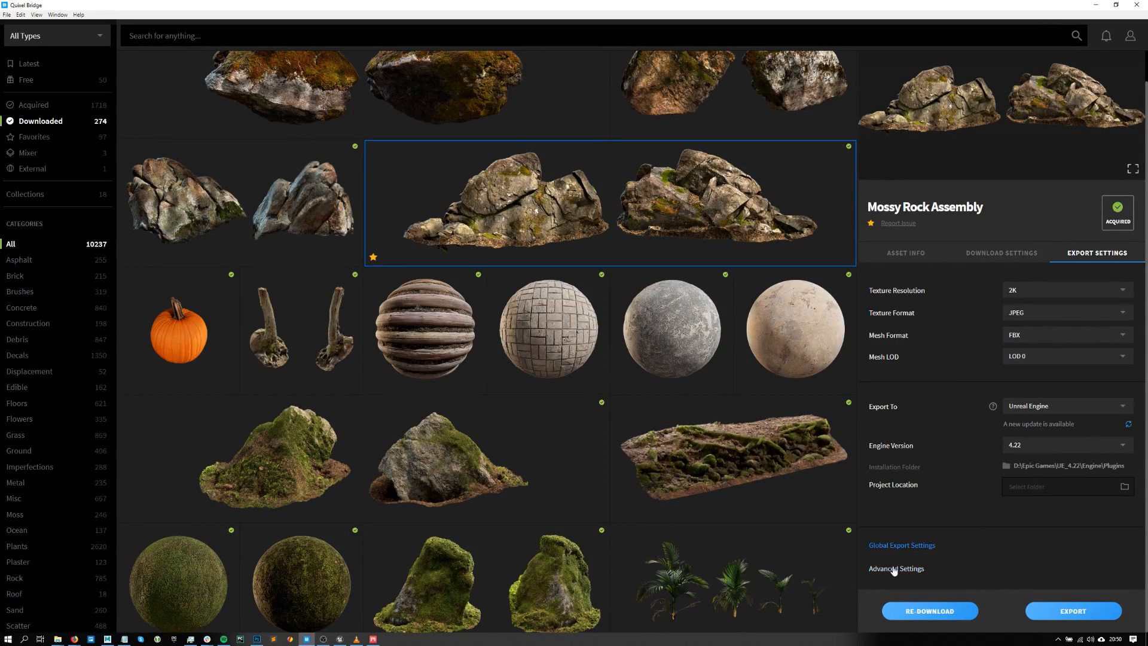
pyautogui.click(919, 569)
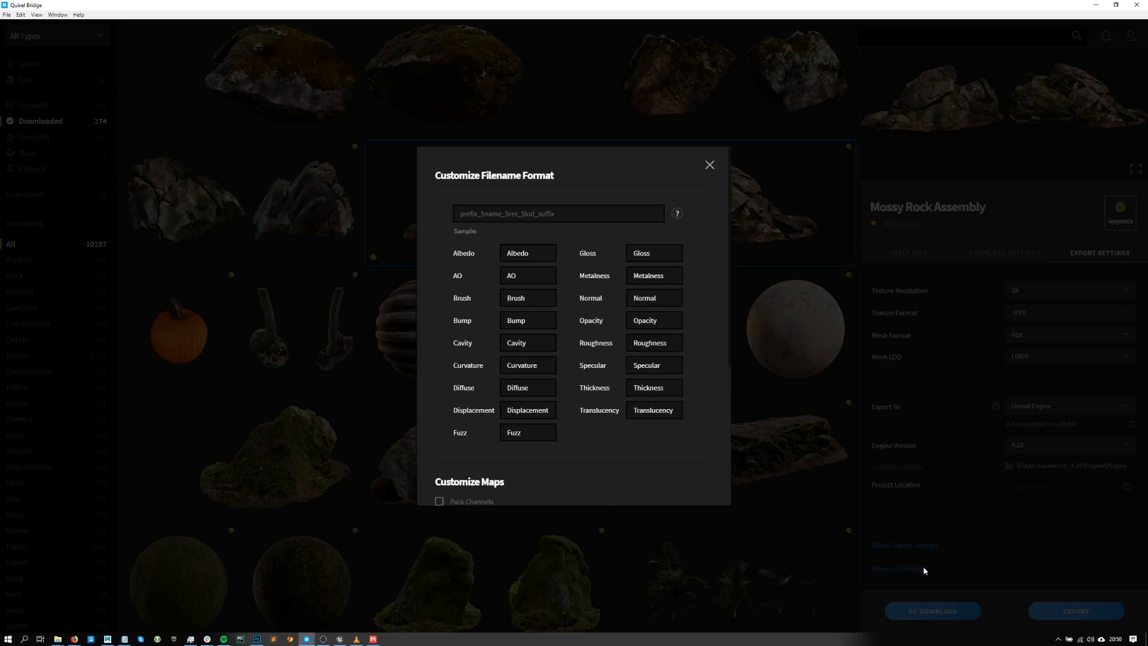
pyautogui.scroll(-4, 594, 274)
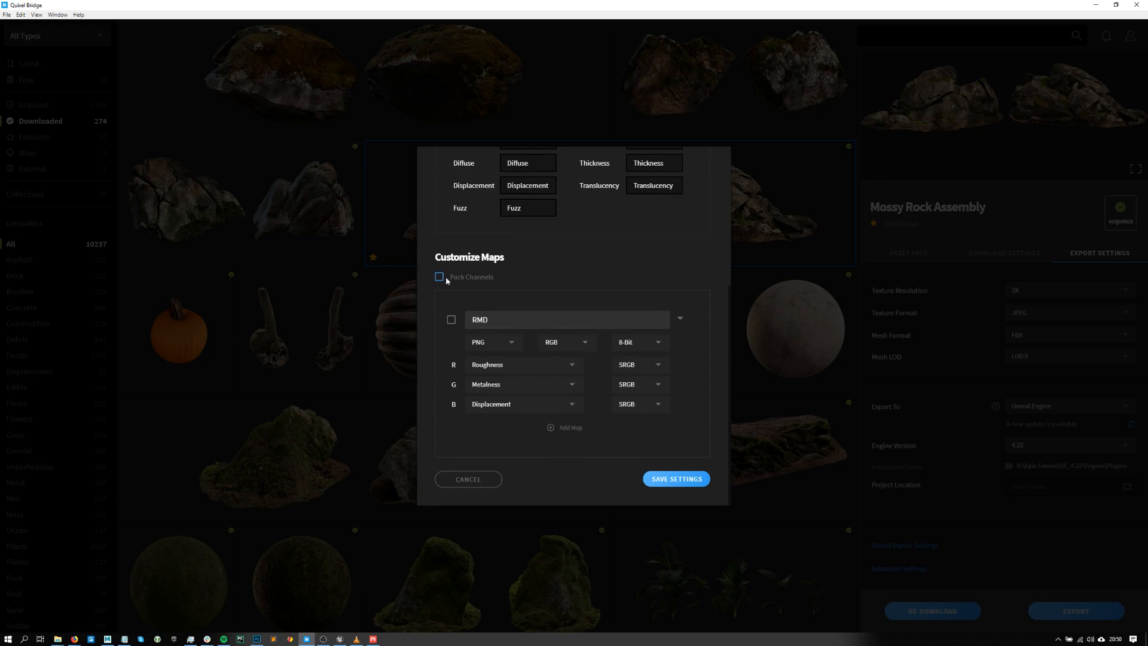
pyautogui.click(460, 283)
pyautogui.click(543, 365)
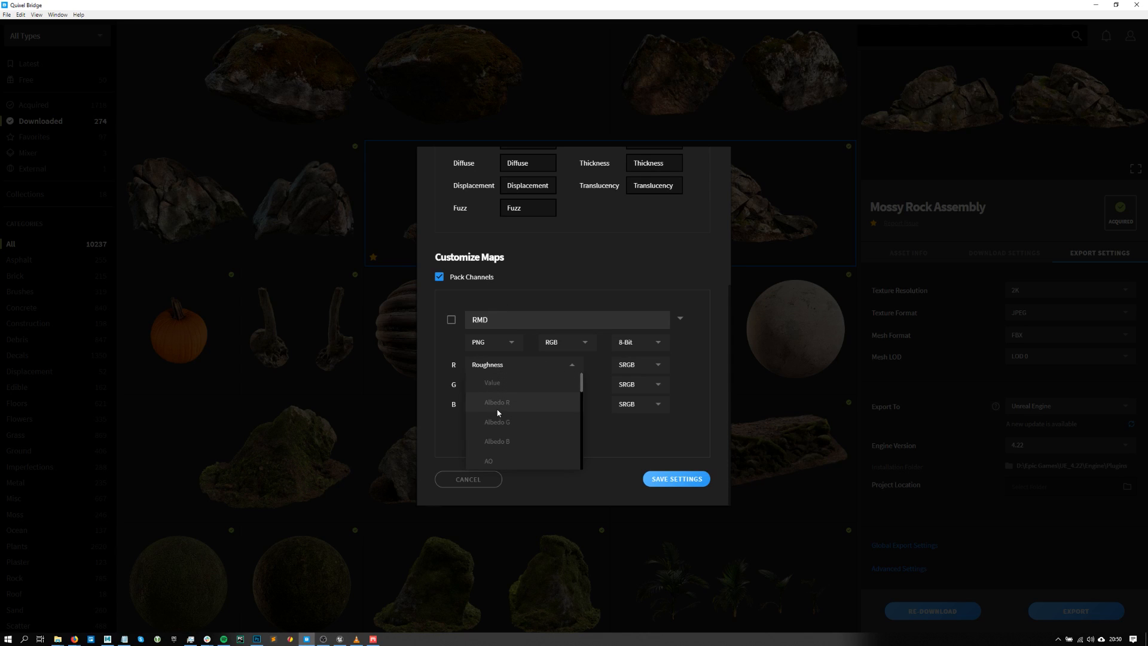
pyautogui.press('Escape')
pyautogui.click(516, 386)
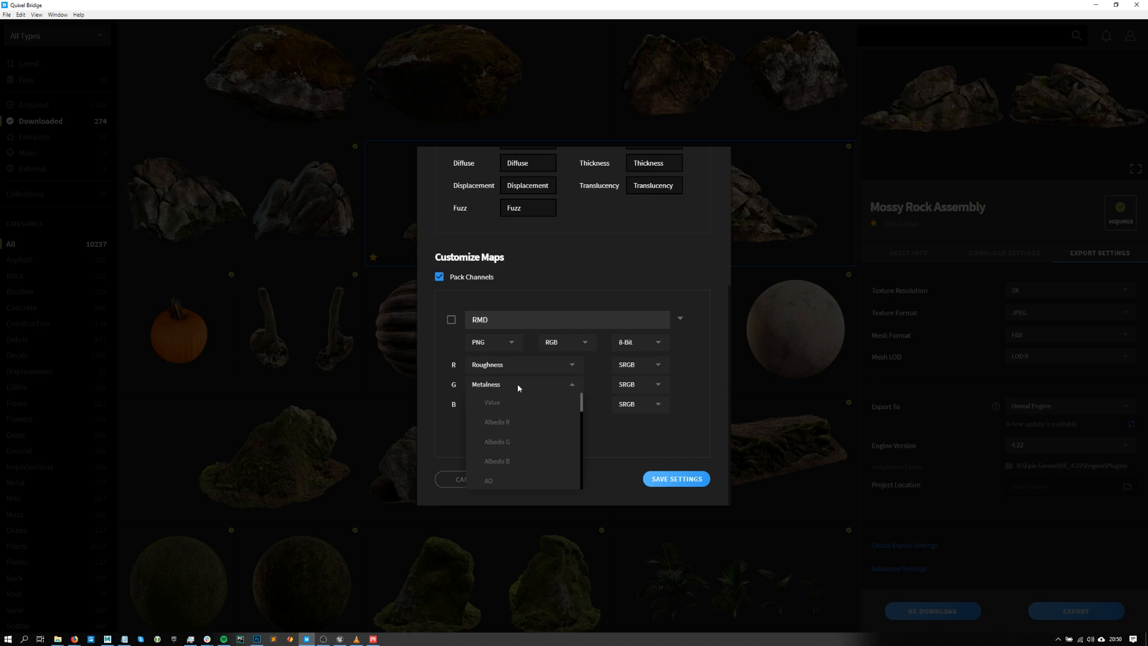
pyautogui.click(510, 480)
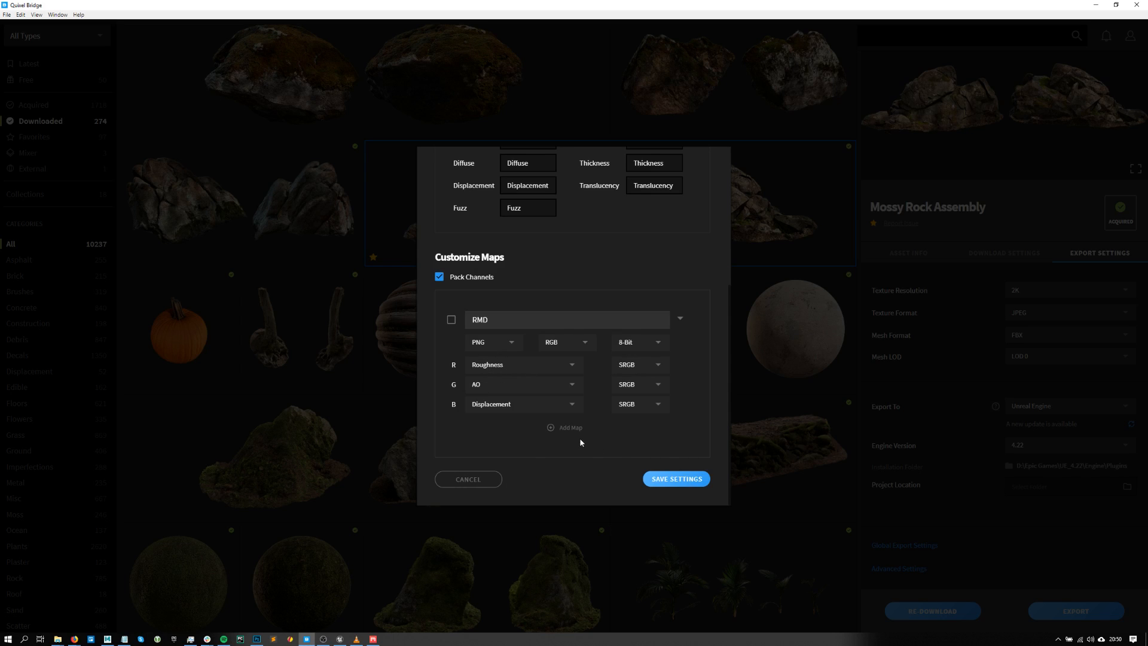
# - Set the packed map's bit depth to 16-Bit and its R, G and B channels to Linear
pyautogui.click(657, 342)
pyautogui.click(639, 364)
pyautogui.click(646, 407)
pyautogui.click(651, 387)
pyautogui.click(644, 425)
pyautogui.click(640, 404)
pyautogui.click(639, 442)
# - Rename the packed map to RAD, enable it, and close the advanced export settings without saving
pyautogui.doubleClick(509, 319)
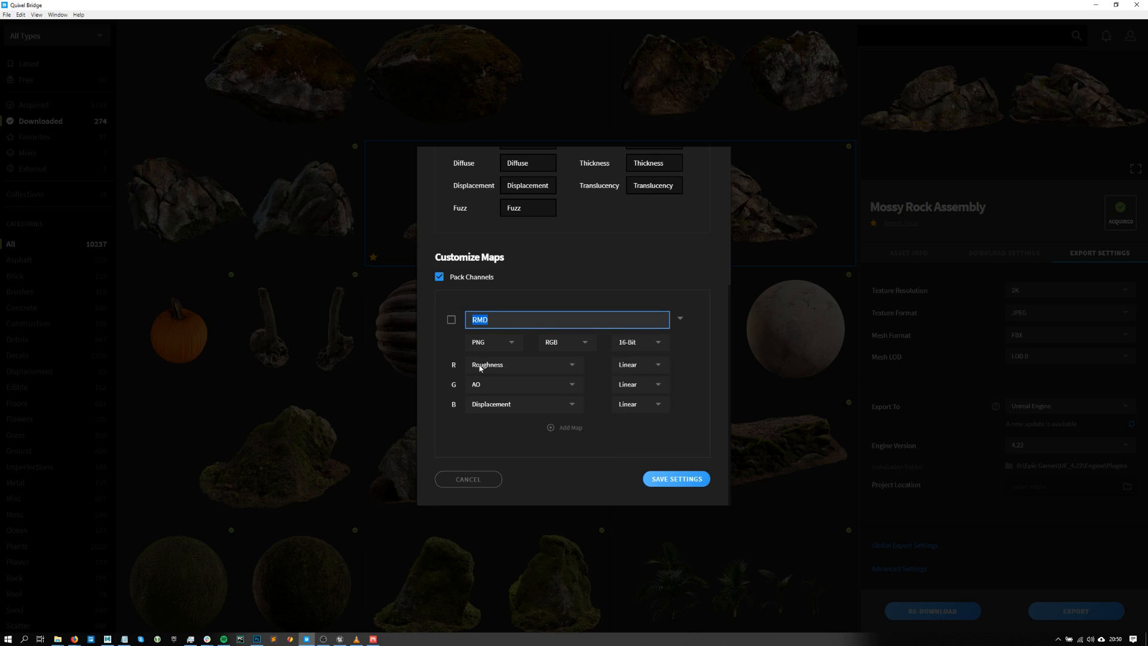
pyautogui.write('RAD')
pyautogui.click(452, 320)
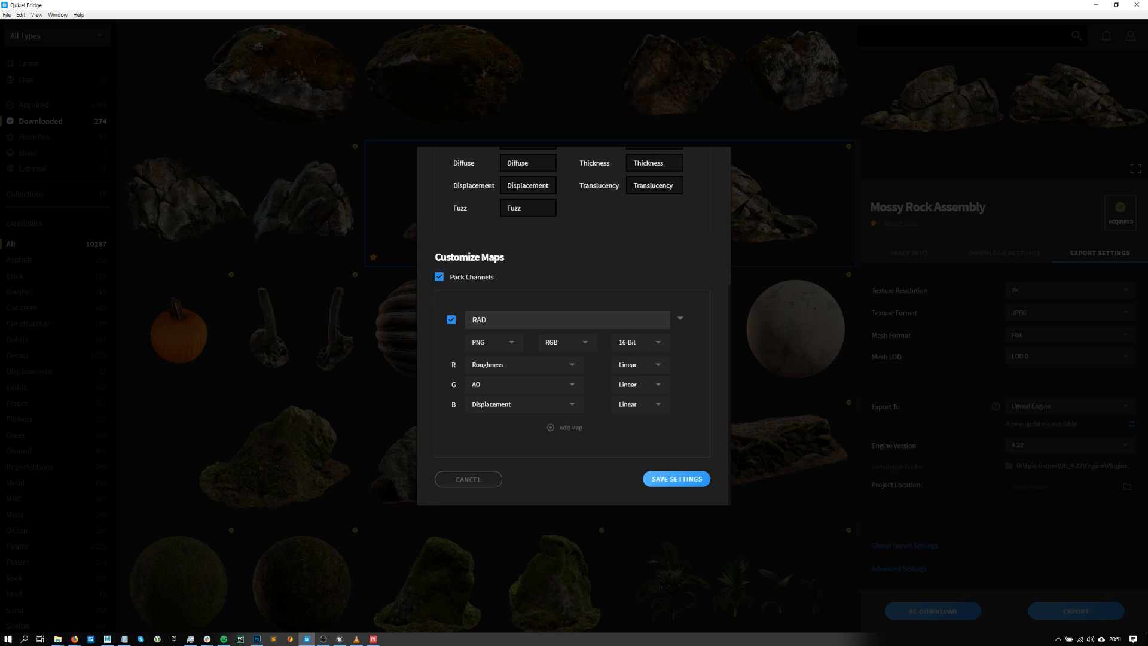
pyautogui.click(74, 638)
pyautogui.scroll(4, 655, 249)
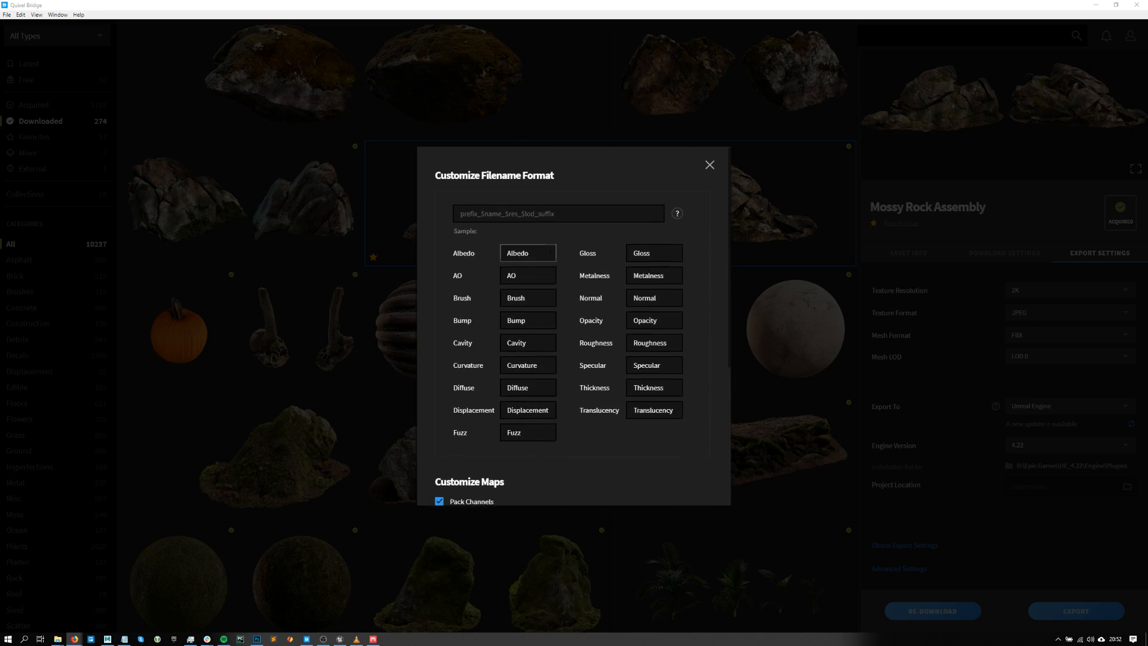
pyautogui.click(709, 165)
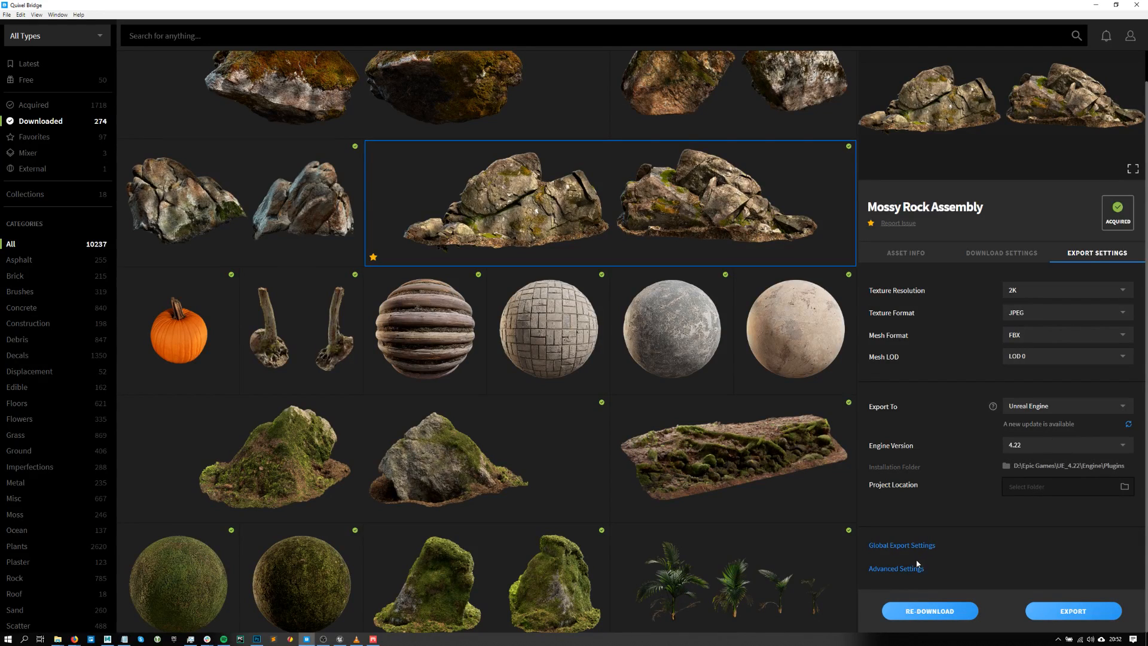
# - Reopen the advanced export settings to check the Customize Maps options, and close them again
pyautogui.click(912, 569)
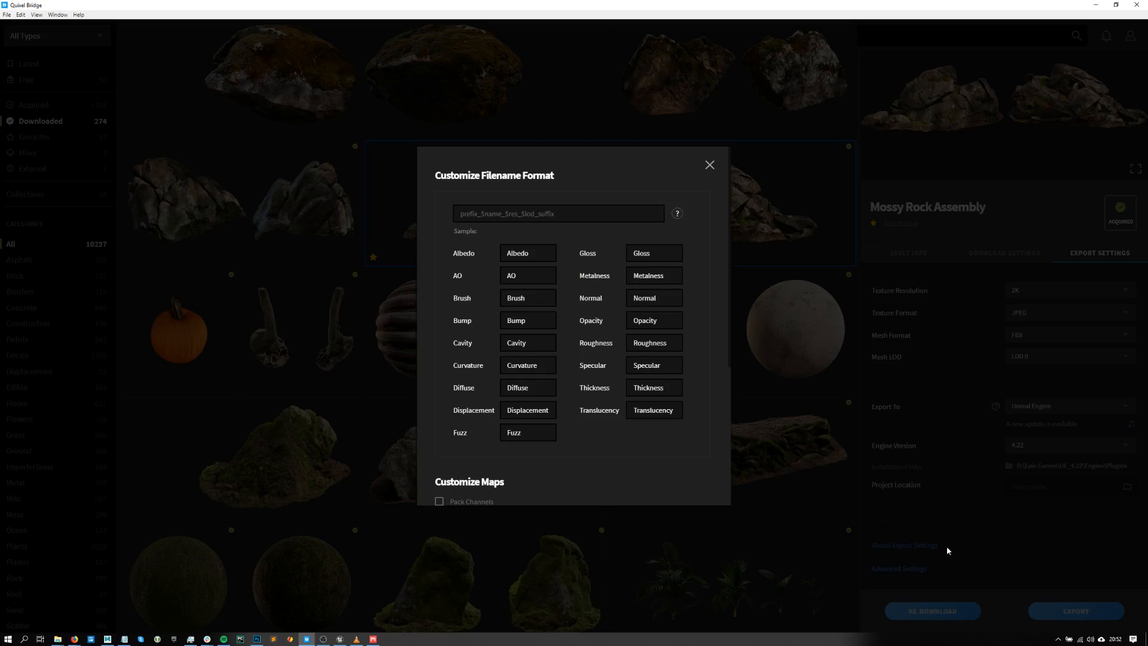
pyautogui.scroll(-4, 546, 319)
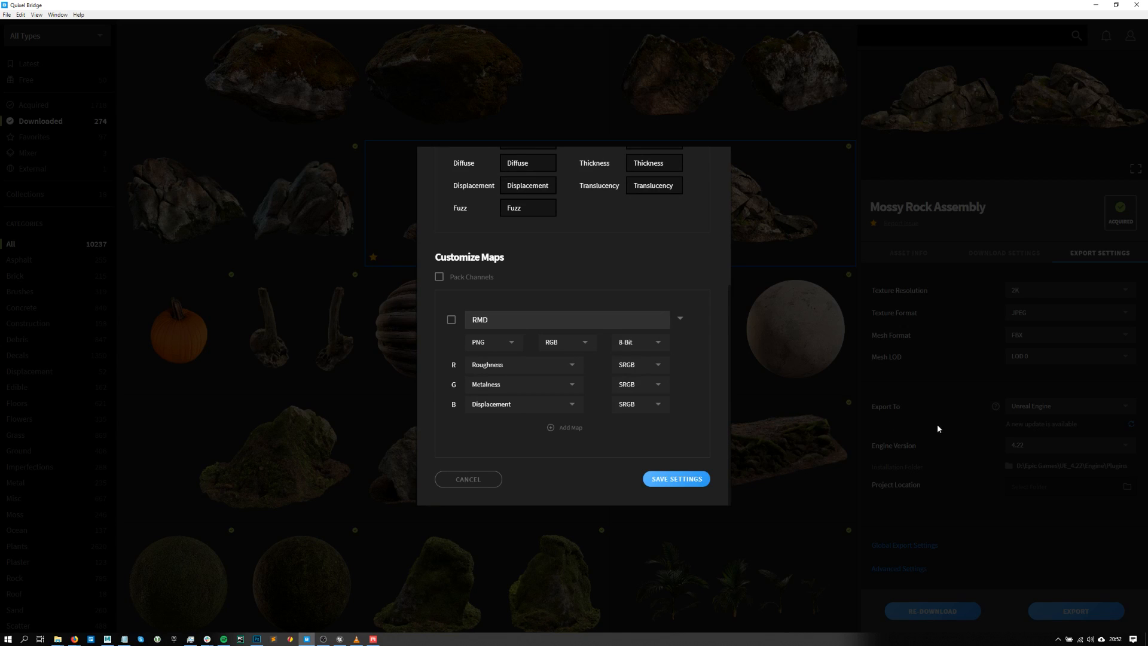
pyautogui.click(961, 401)
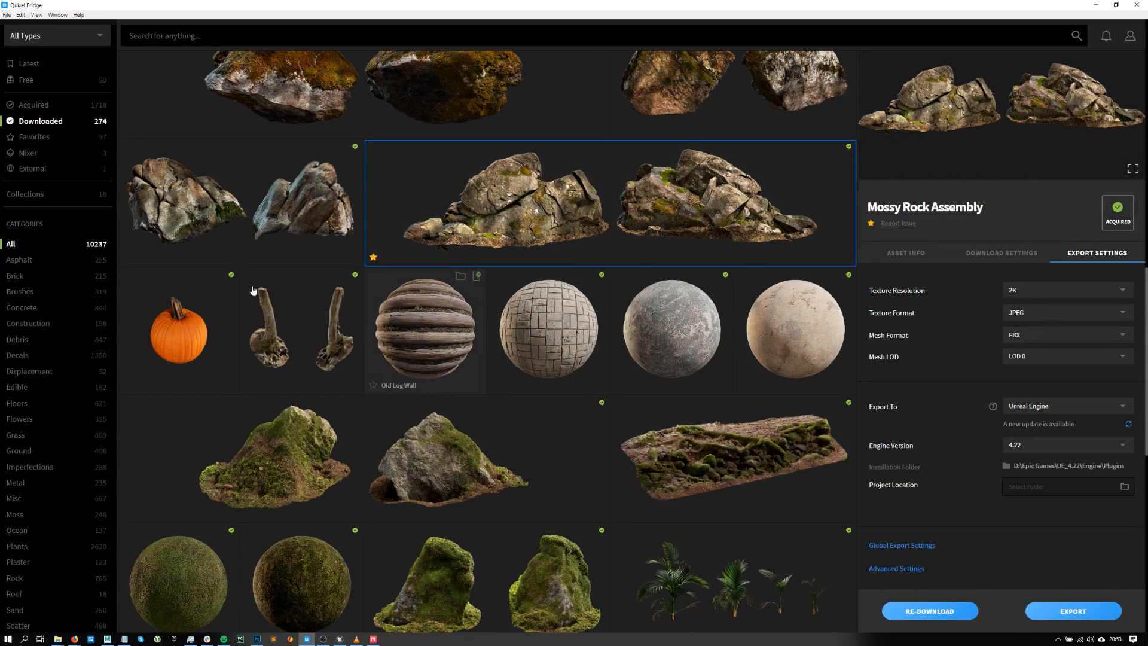
# - Open the Pine Tree Stump from the latest assets and review its download settings, including material presets, LODs and texture maps
pyautogui.click(31, 64)
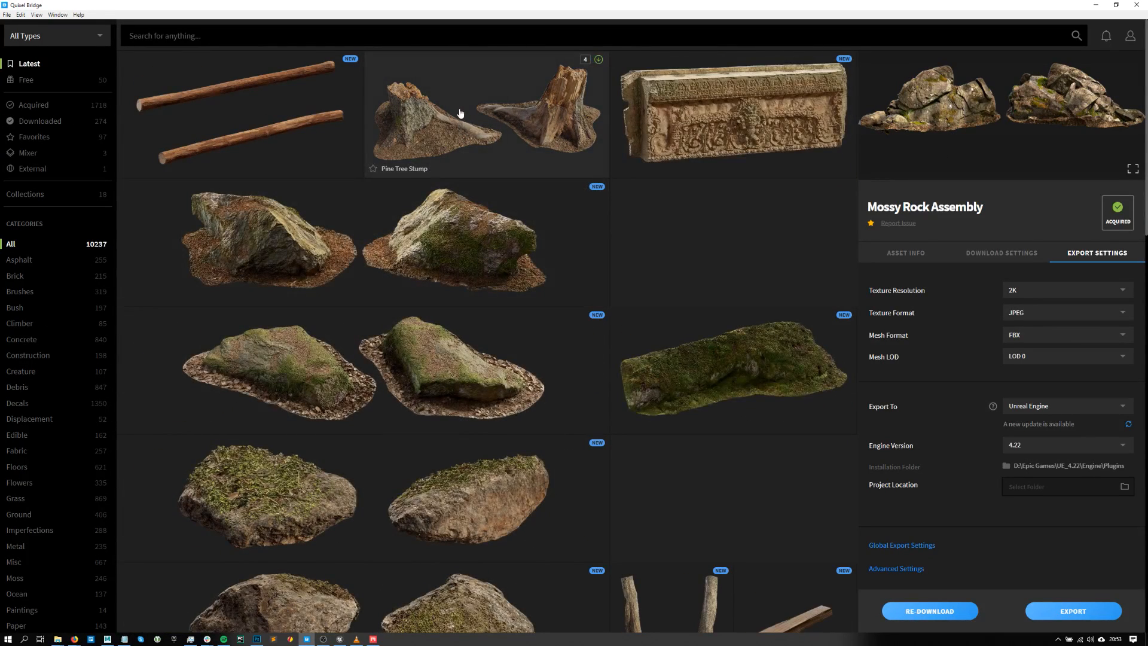
pyautogui.click(465, 109)
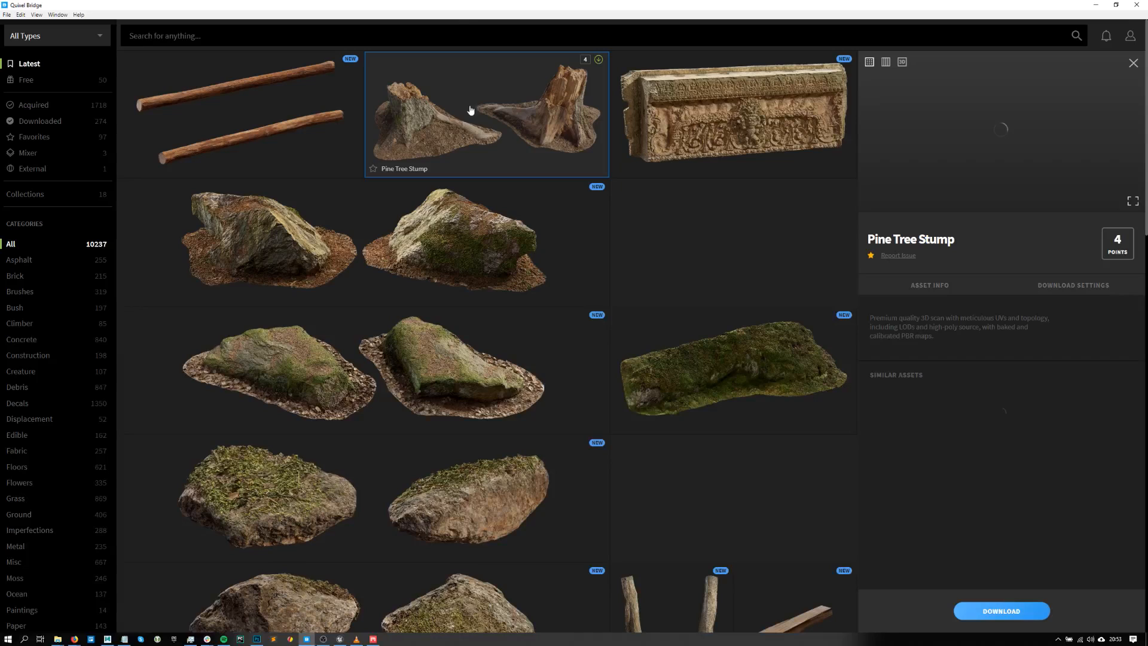
pyautogui.click(1060, 286)
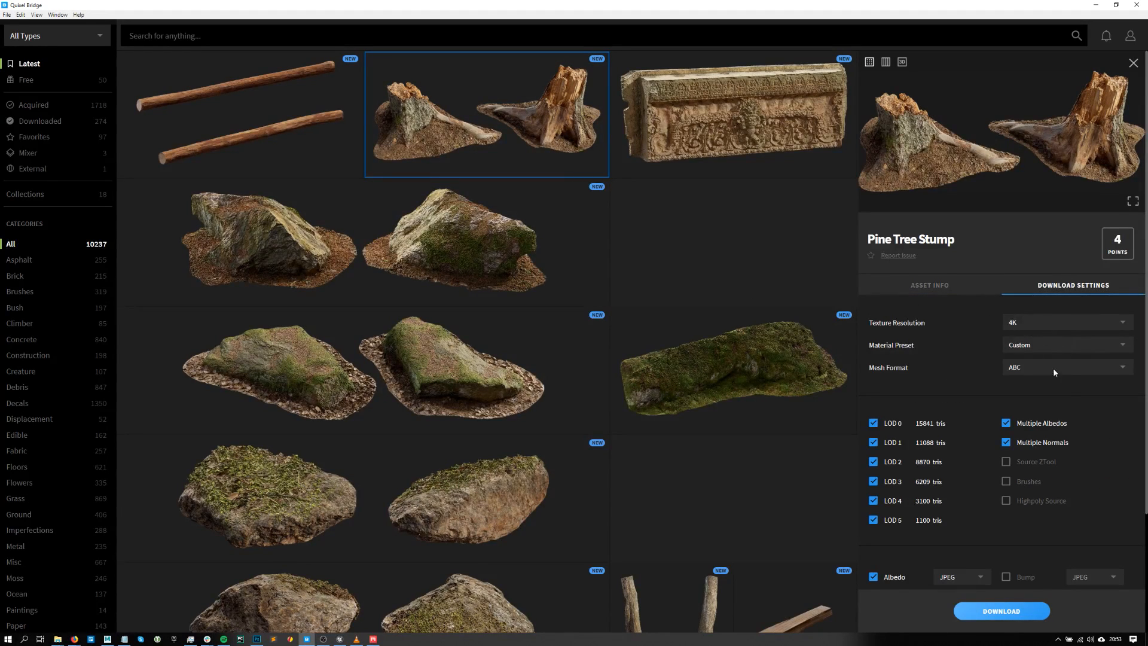
pyautogui.click(1033, 351)
pyautogui.scroll(1, 1070, 409)
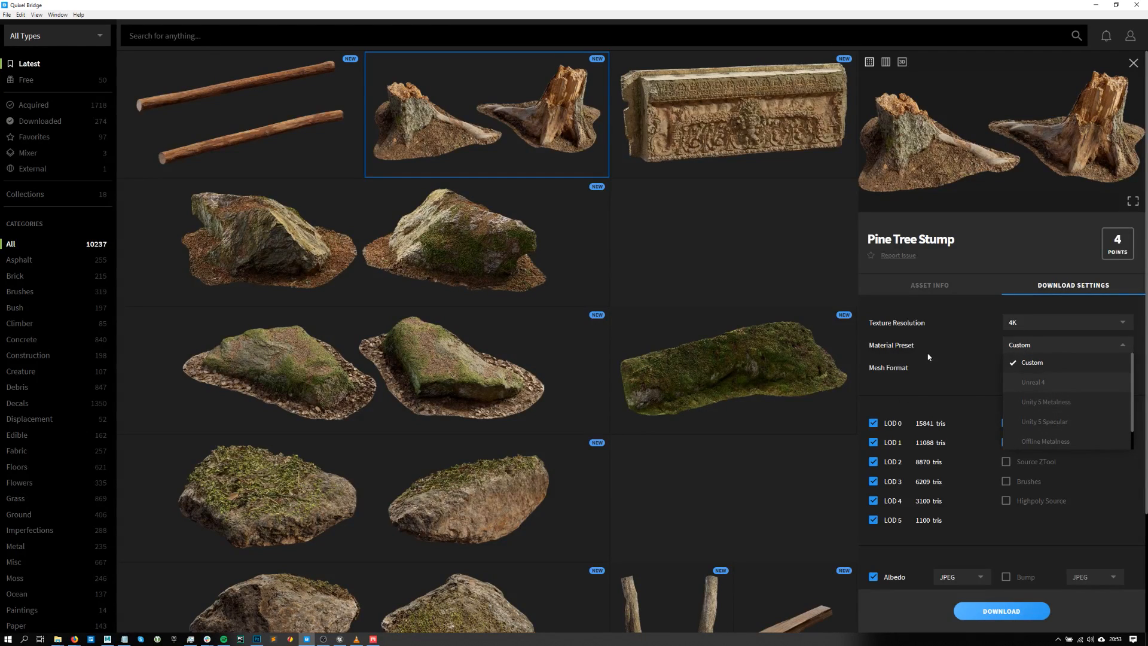
pyautogui.click(952, 364)
pyautogui.scroll(-3, 945, 383)
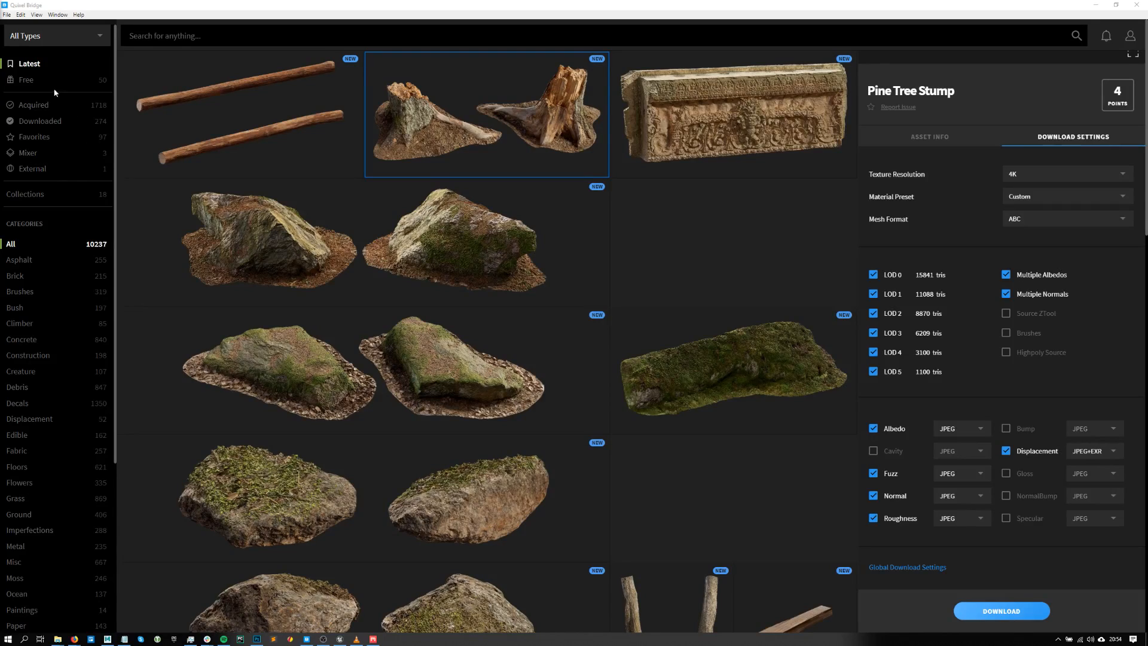
# - Search the asset library for "roman" and close the asset details
pyautogui.click(179, 35)
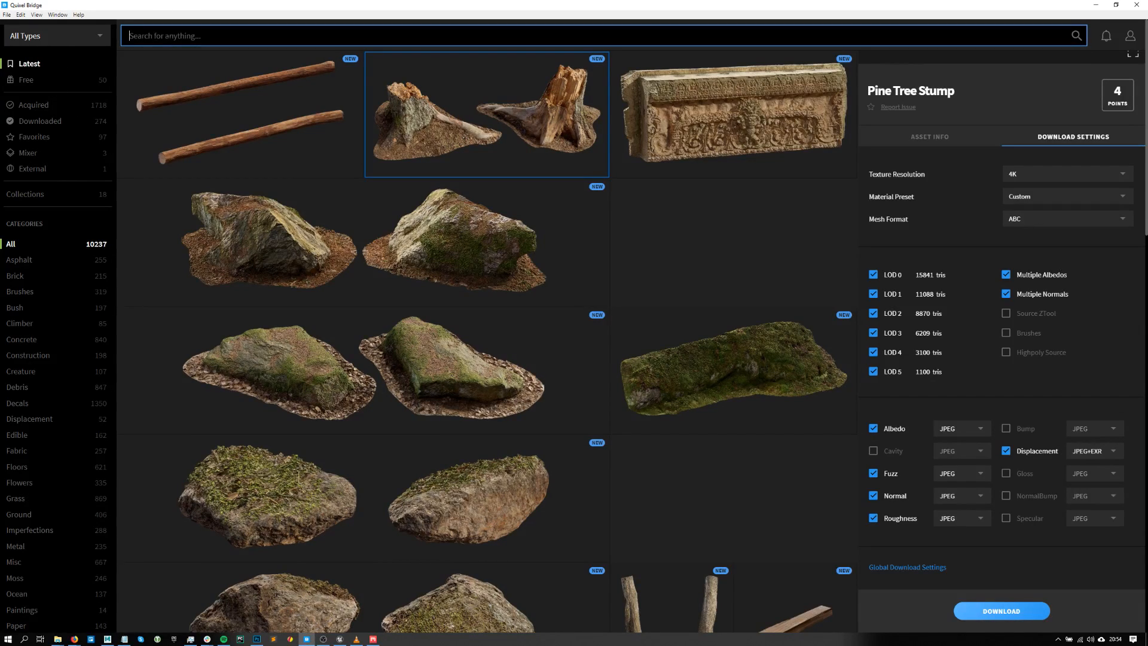
pyautogui.write('roman')
pyautogui.press('Return')
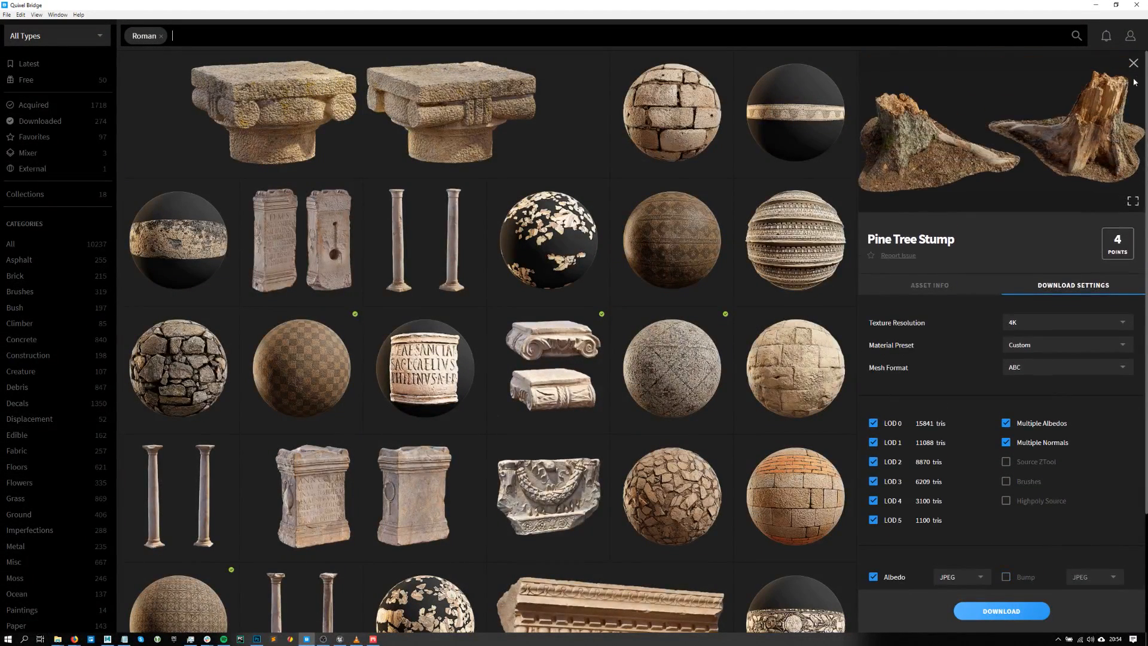
pyautogui.click(1134, 62)
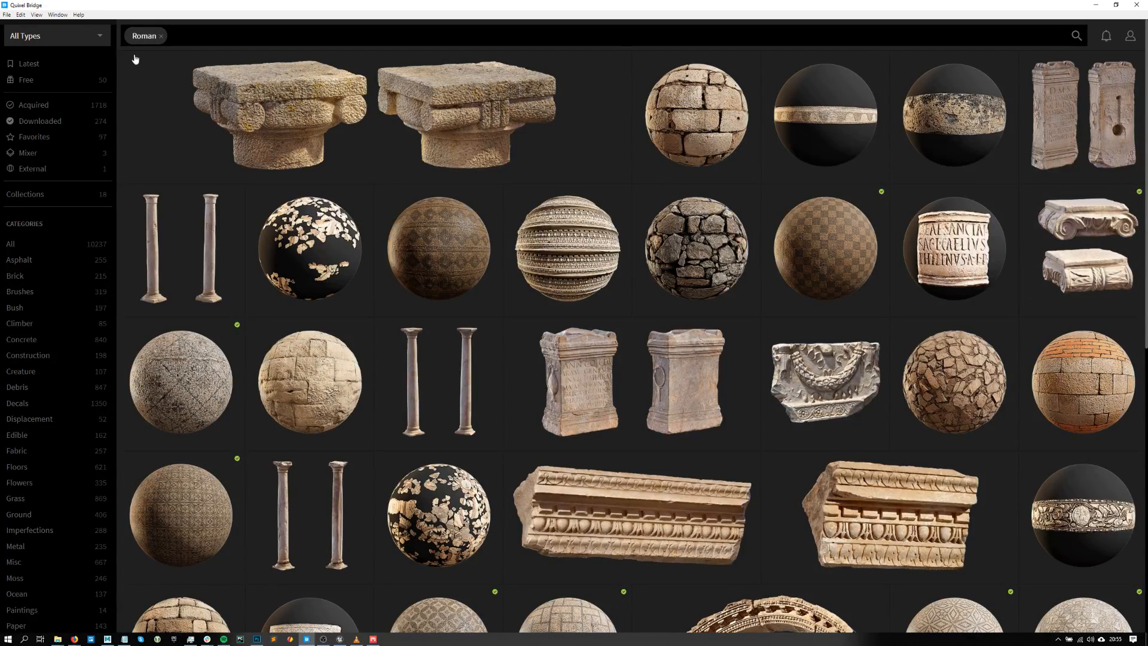
# - Clear the search, inspect the Angkor Wat Temple Lintel in the full-screen preview, and close its details
pyautogui.click(161, 36)
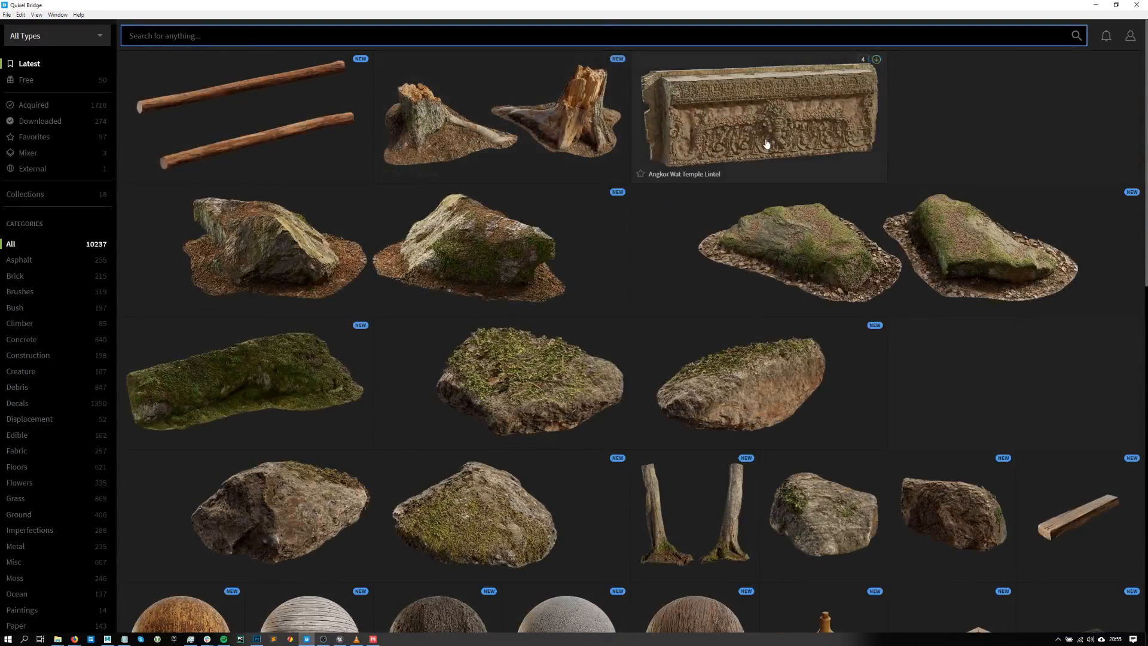
pyautogui.click(728, 120)
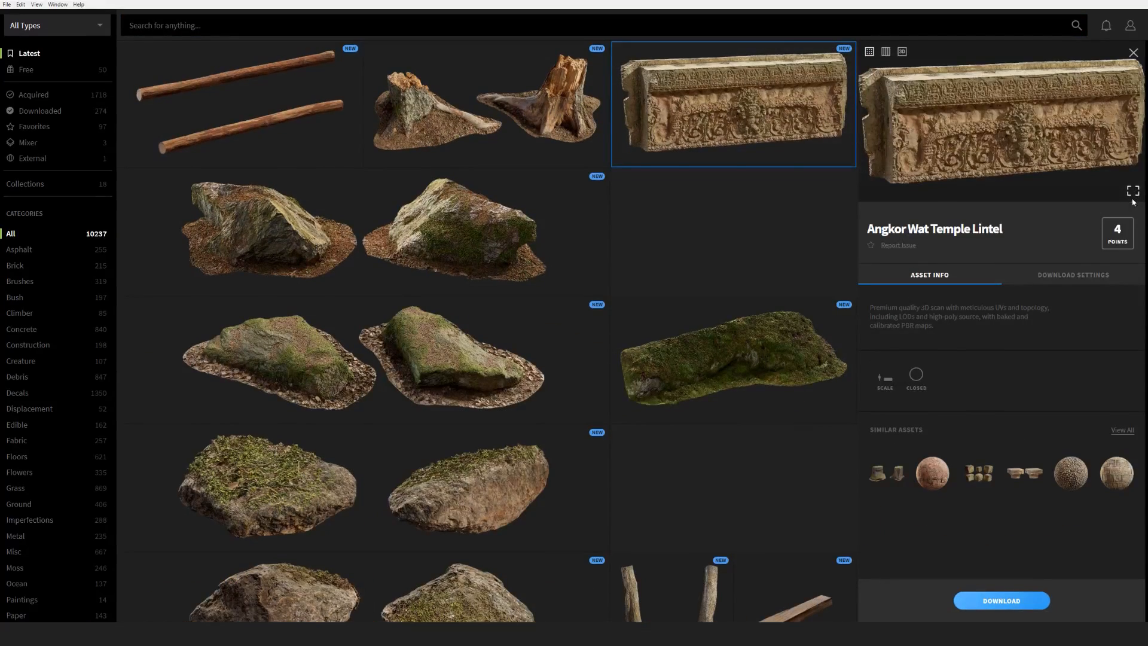
pyautogui.click(1132, 196)
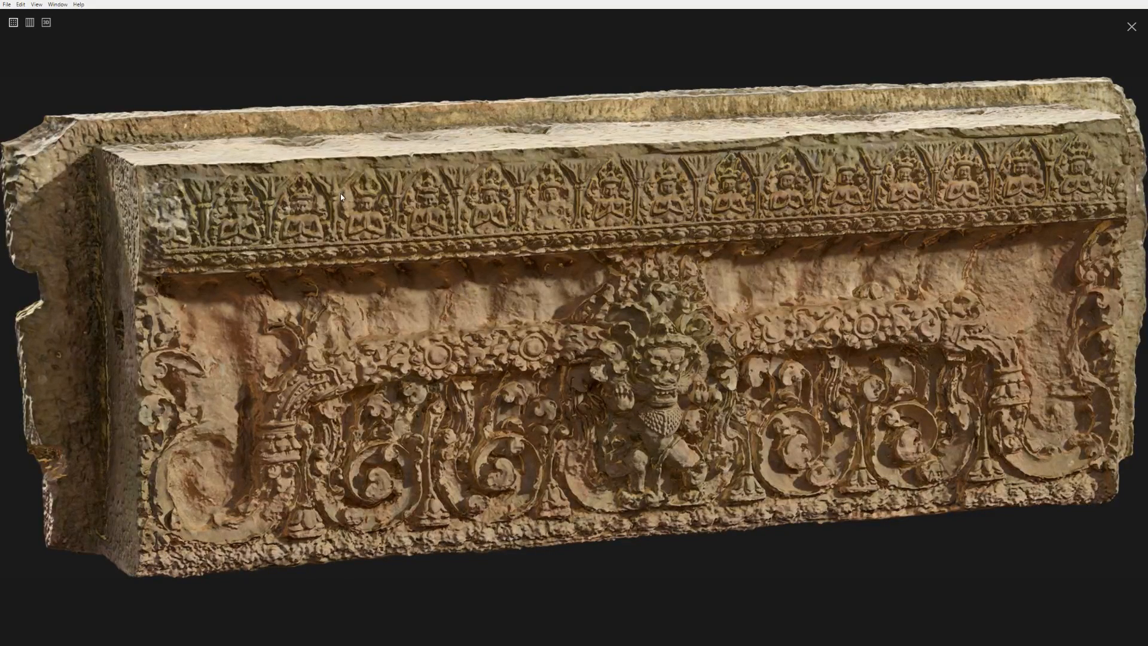
pyautogui.click(1131, 26)
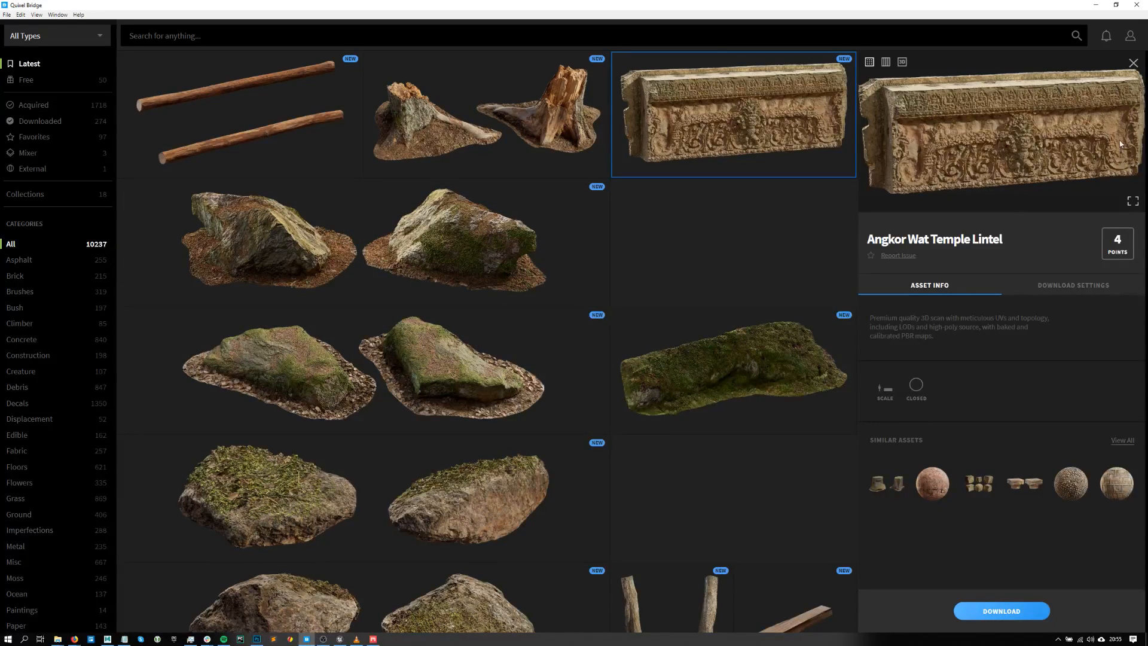
pyautogui.click(1131, 66)
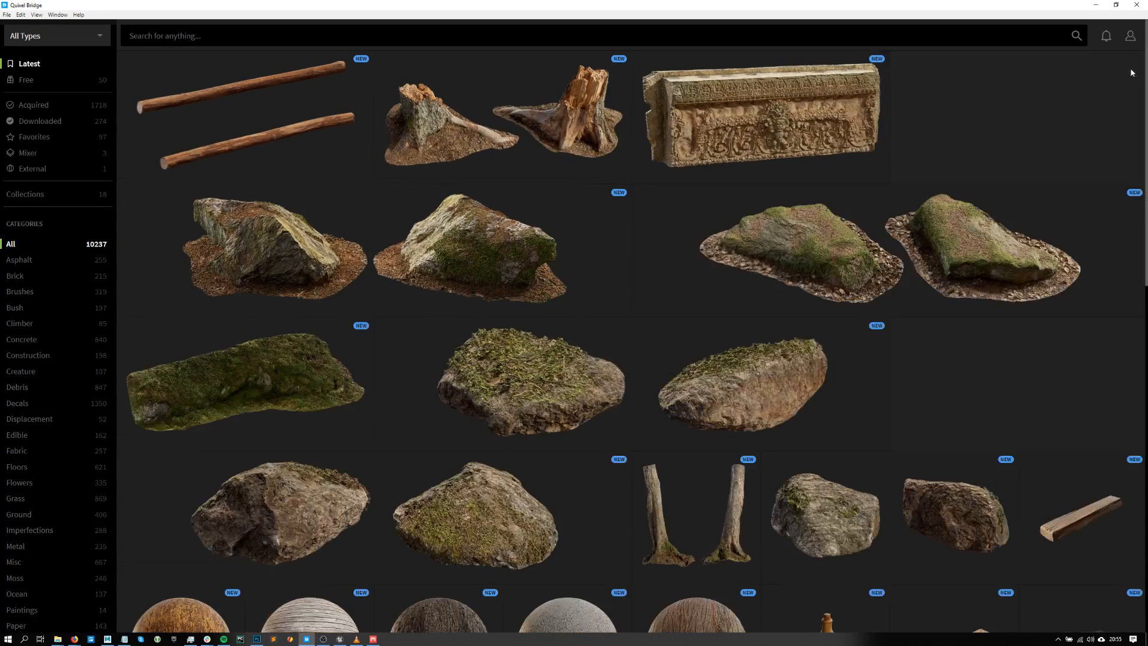
# - Browse the downloaded assets and filter them with the Atlas search tag
pyautogui.click(56, 122)
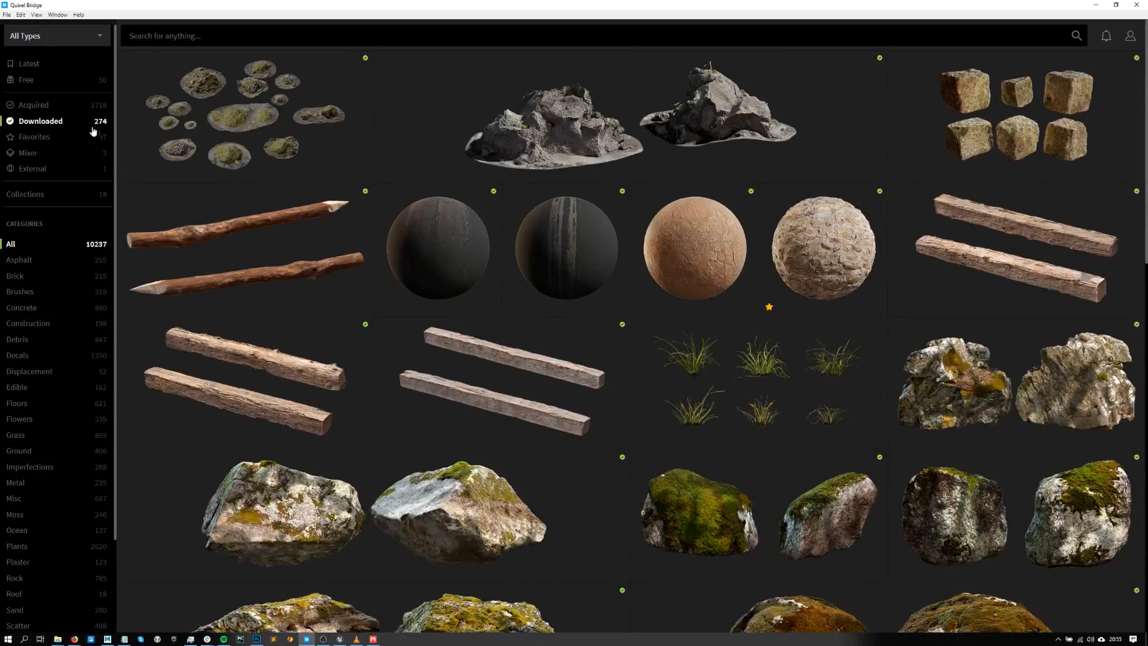
pyautogui.scroll(-5, 526, 353)
pyautogui.scroll(4, 573, 332)
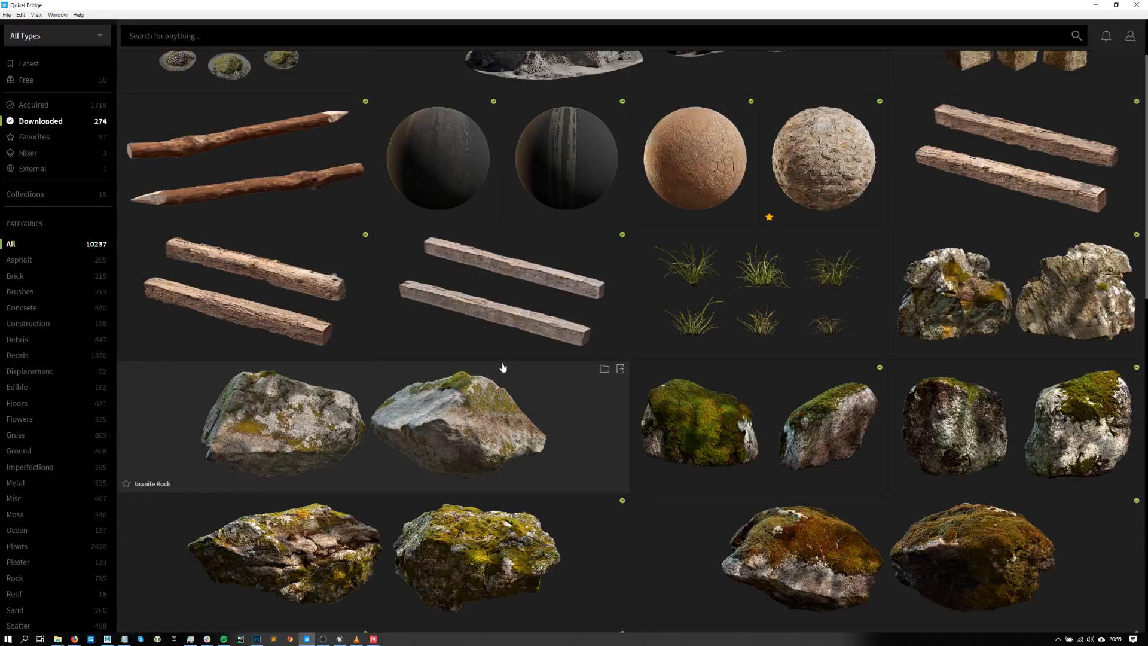
pyautogui.click(179, 36)
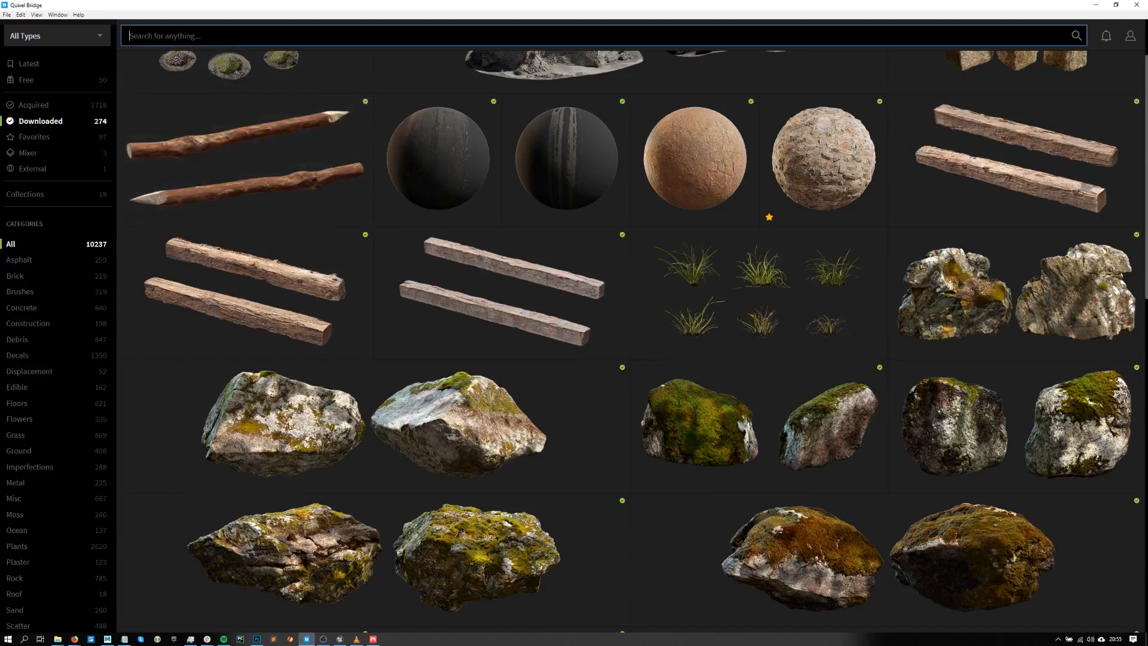
pyautogui.write('atla')
pyautogui.press('Down')
pyautogui.press('Down')
pyautogui.press('Return')
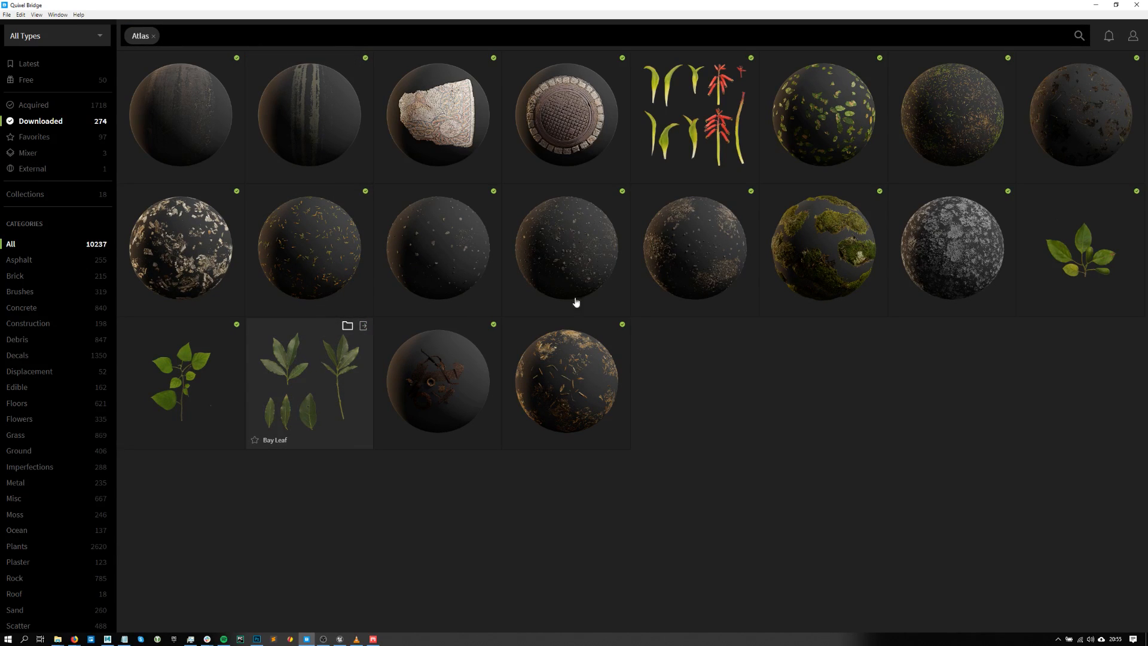
# - Switch to Maya and delete the plant mesh from the scene
pyautogui.click(1095, 5)
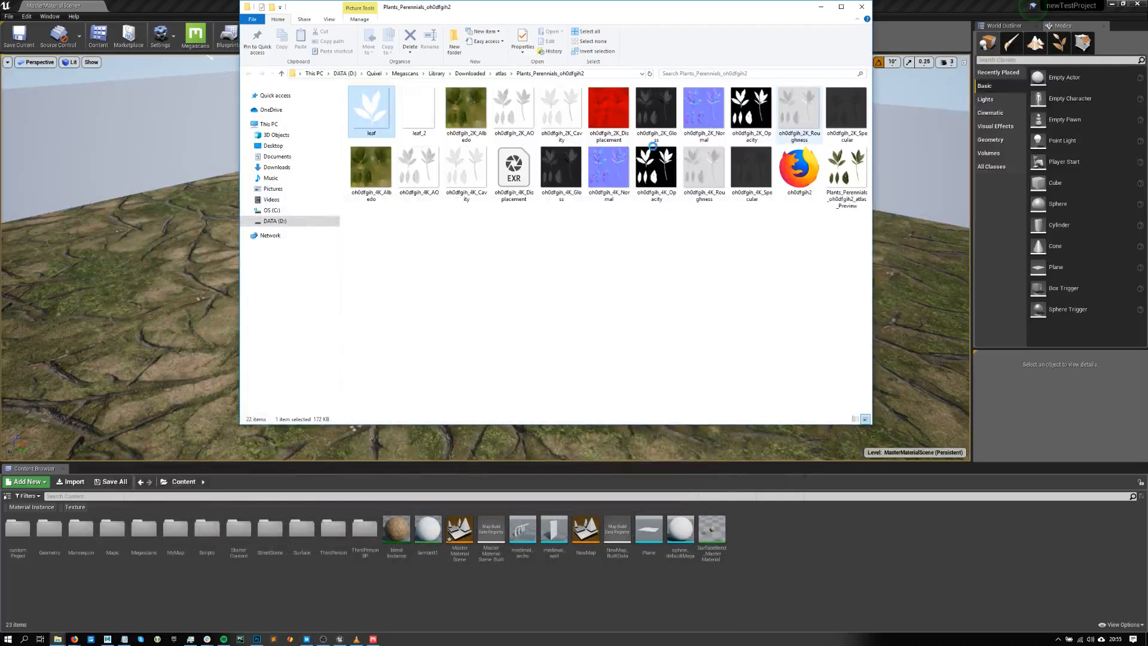
pyautogui.click(528, 91)
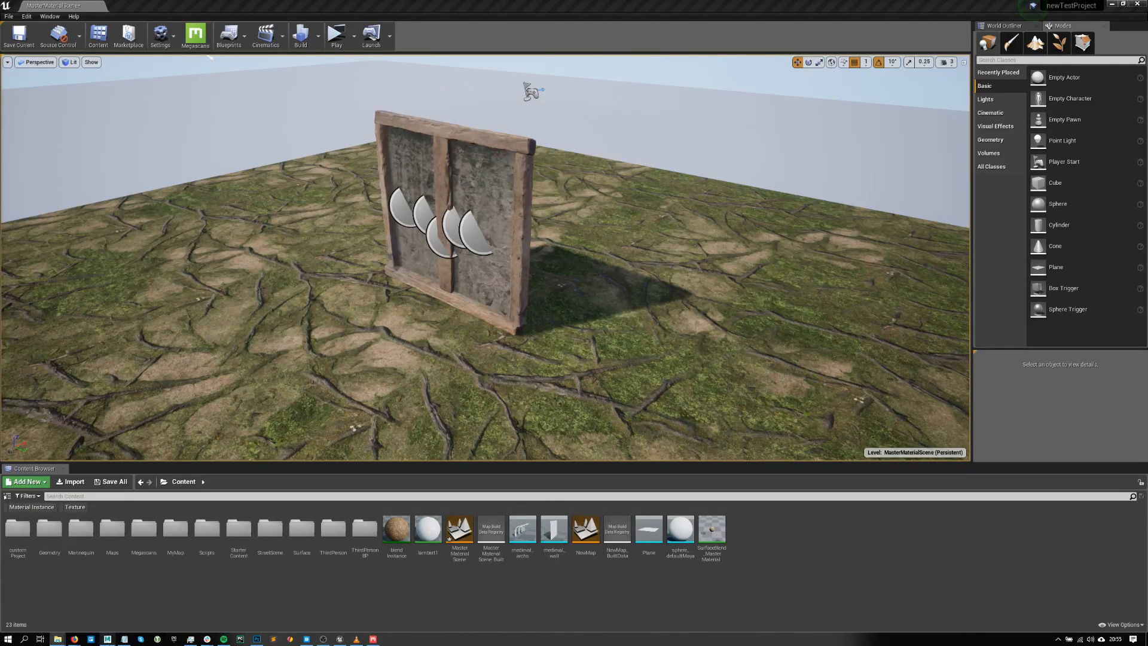
pyautogui.click(108, 639)
pyautogui.scroll(-5, 635, 264)
pyautogui.moveTo(661, 172); pyautogui.dragTo(441, 392)
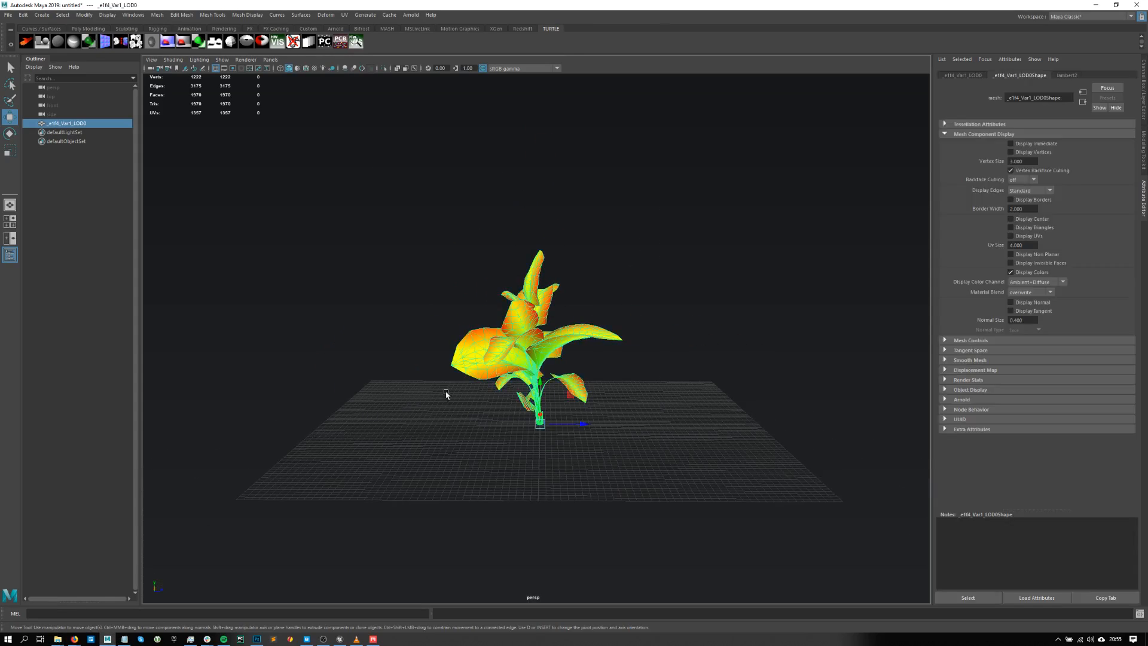
pyautogui.press('Delete')
pyautogui.keyDown('alt'); pyautogui.moveTo(623, 357); pyautogui.dragTo(567, 345); pyautogui.keyUp('alt')
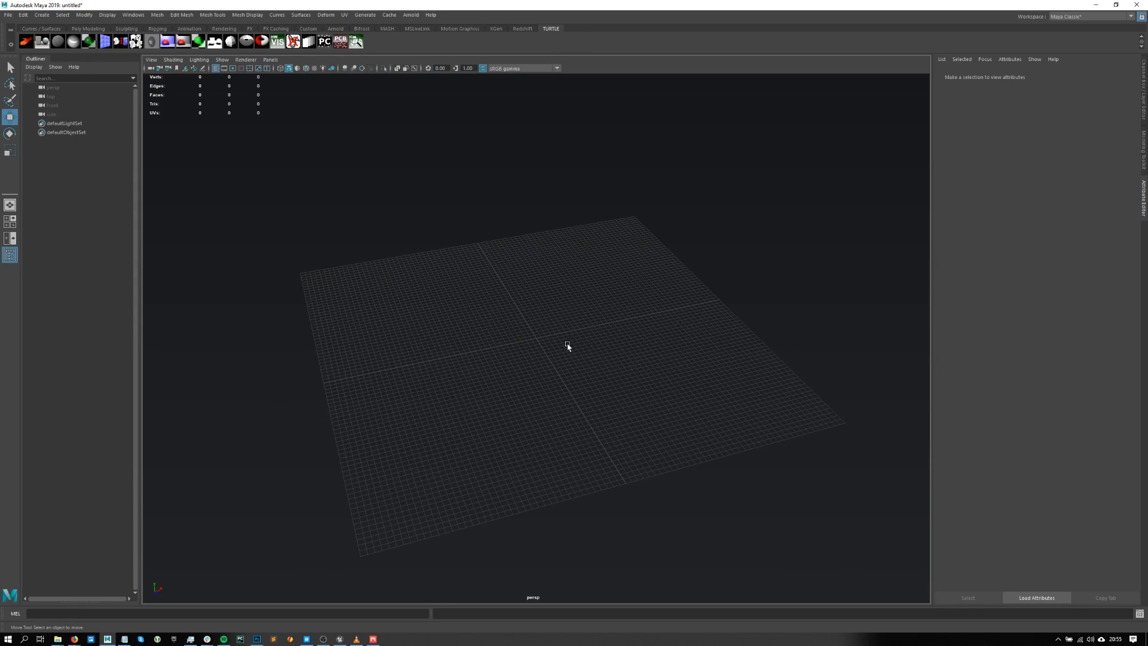
# - Examine the leaf atlas texture files in the Plants_Perennials_oh0dfgih2 folder and return to the Maya scene
pyautogui.moveTo(629, 146); pyautogui.dragTo(668, 106)
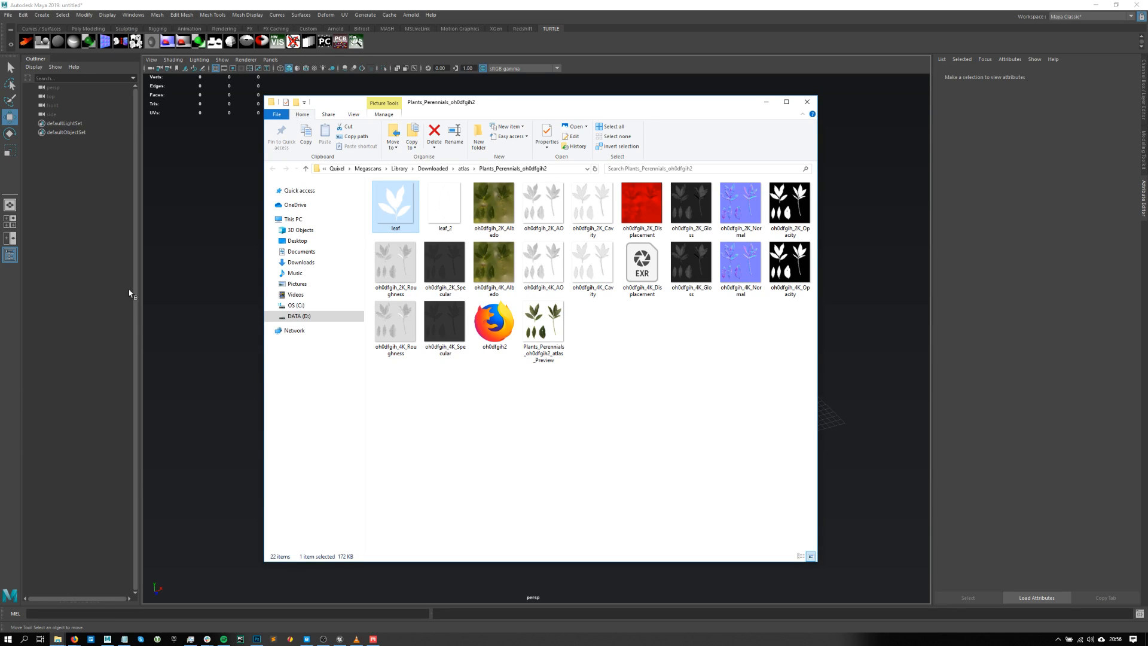
pyautogui.keyDown('ctrl'); pyautogui.scroll(-1, 616, 445); pyautogui.keyUp('ctrl')
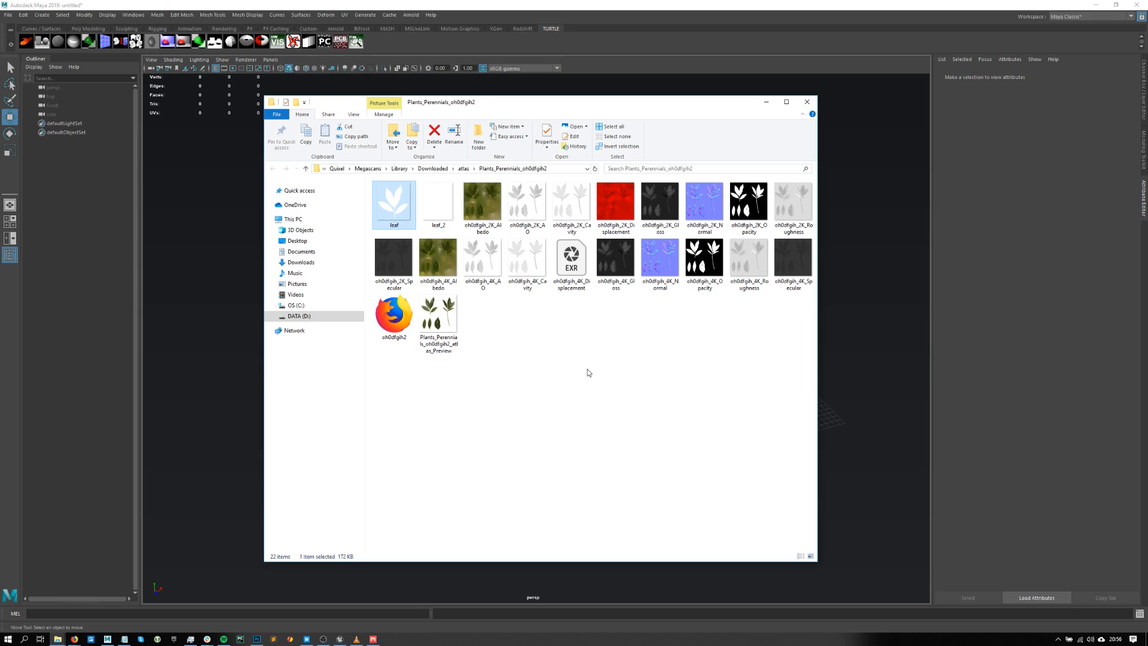
pyautogui.moveTo(628, 327)
pyautogui.mouseDown()
pyautogui.moveTo(551, 437)
pyautogui.moveTo(619, 341)
pyautogui.mouseUp()
pyautogui.keyDown('ctrl'); pyautogui.scroll(1, 618, 341); pyautogui.keyUp('ctrl')
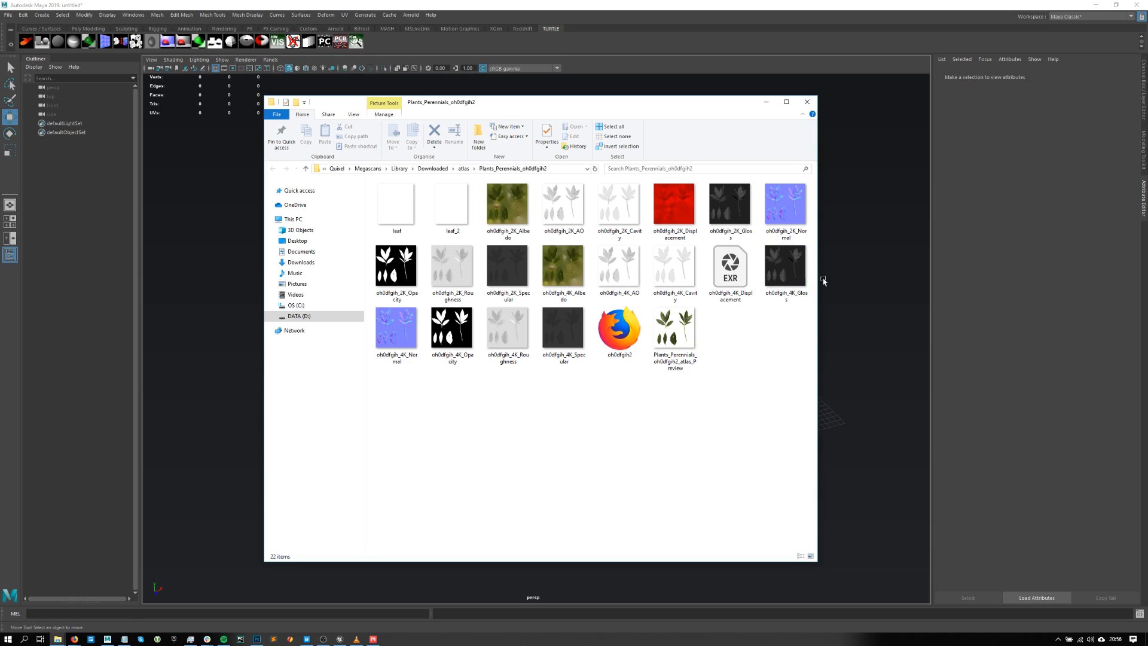
pyautogui.click(855, 268)
# - Create a single-face polygon plane spanning most of the grid and move it to the centre of the grid
pyautogui.scroll(5, 639, 298)
pyautogui.keyDown('shift'); pyautogui.moveTo(639, 297); pyautogui.dragTo(457, 228, button='right'); pyautogui.keyUp('shift')
pyautogui.scroll(-3, 478, 275)
pyautogui.moveTo(466, 262); pyautogui.dragTo(687, 341)
pyautogui.scroll(5, 540, 316)
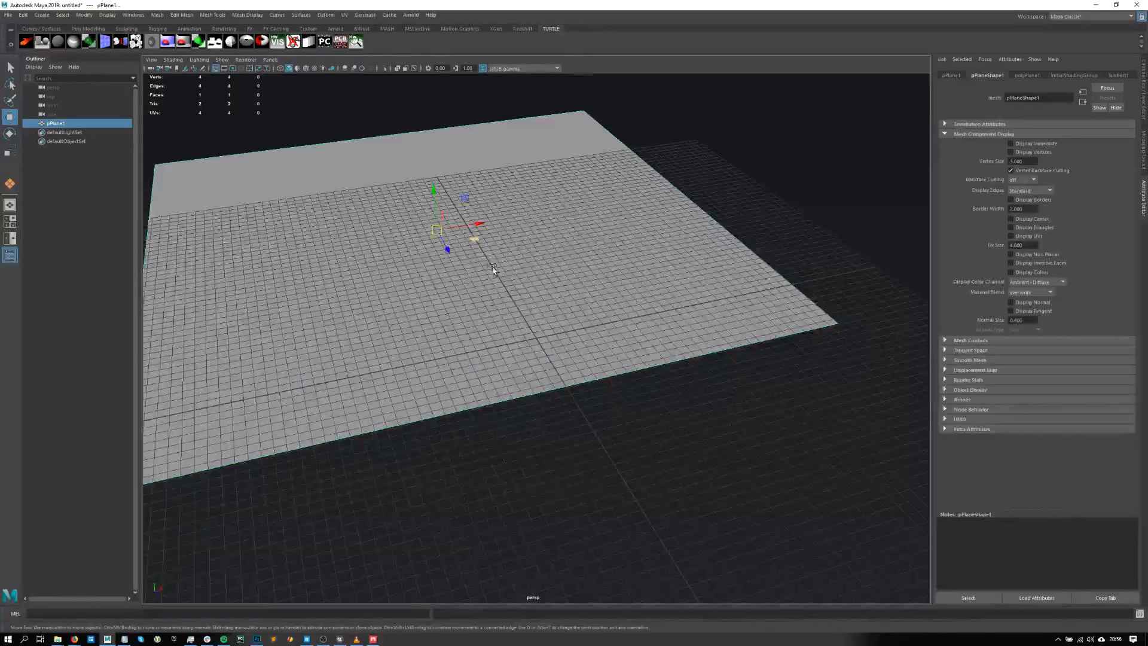
pyautogui.press('w')
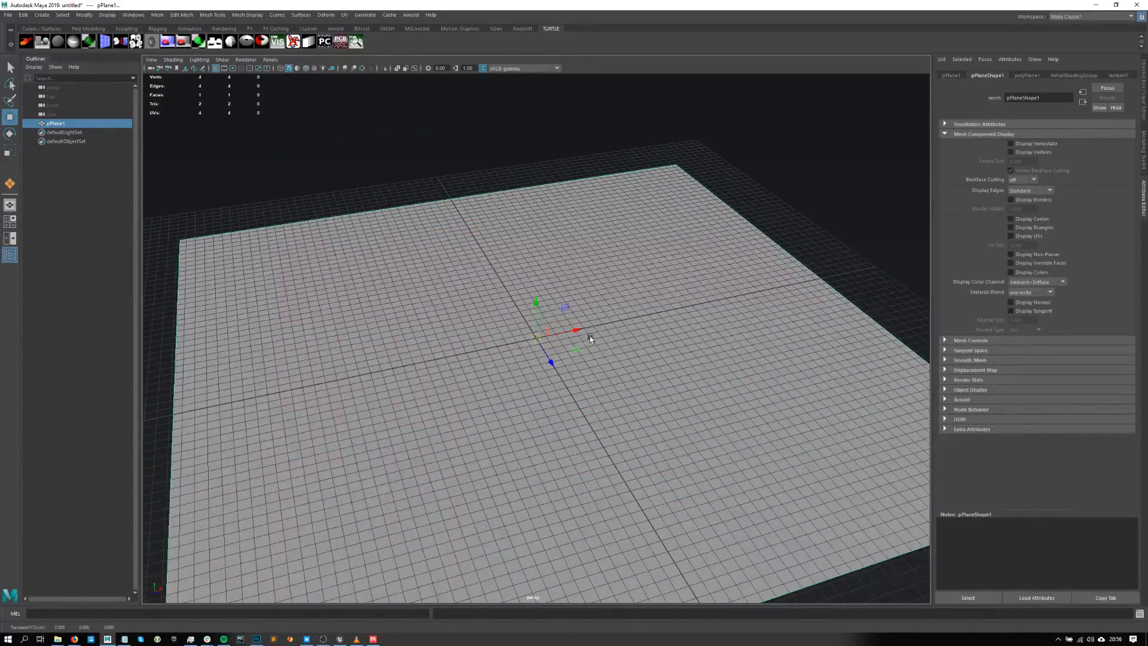
pyautogui.press('f')
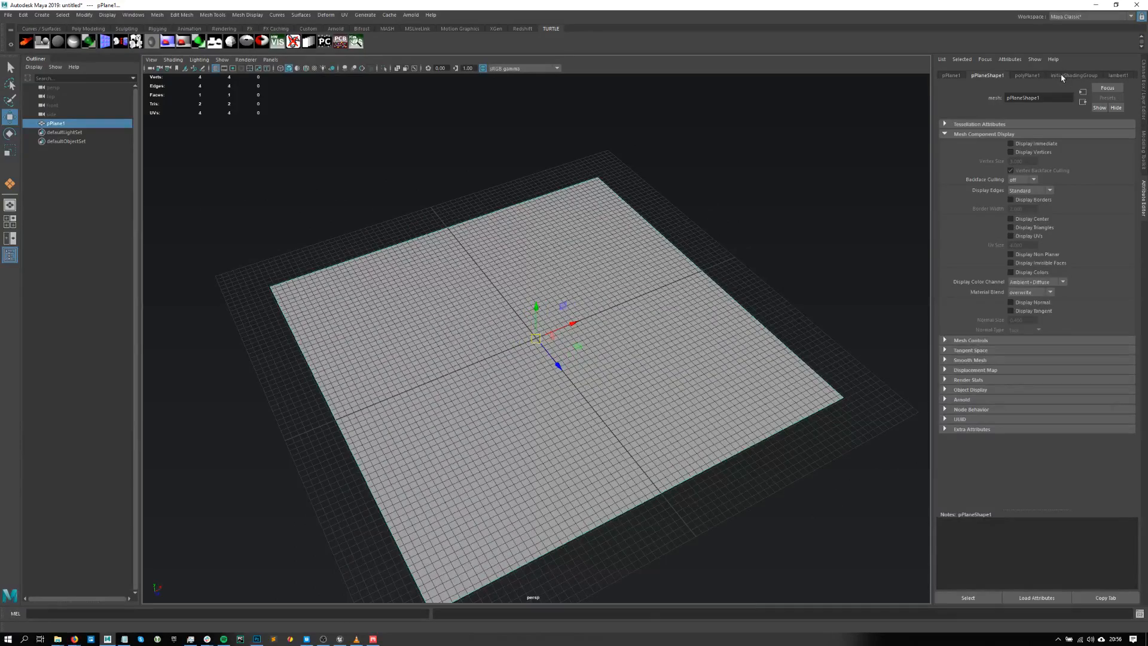
# - Assign a new Lambert material to the plane
pyautogui.scroll(-3, 1062, 78)
pyautogui.scroll(5, 538, 299)
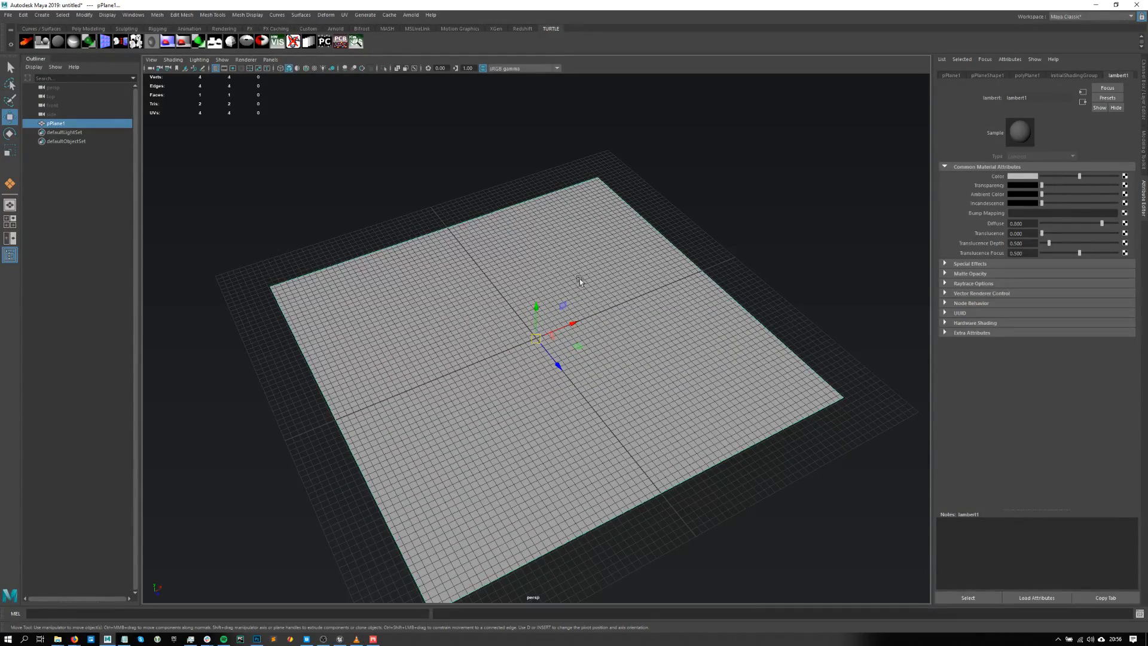
pyautogui.moveTo(587, 204); pyautogui.dragTo(573, 469, button='right')
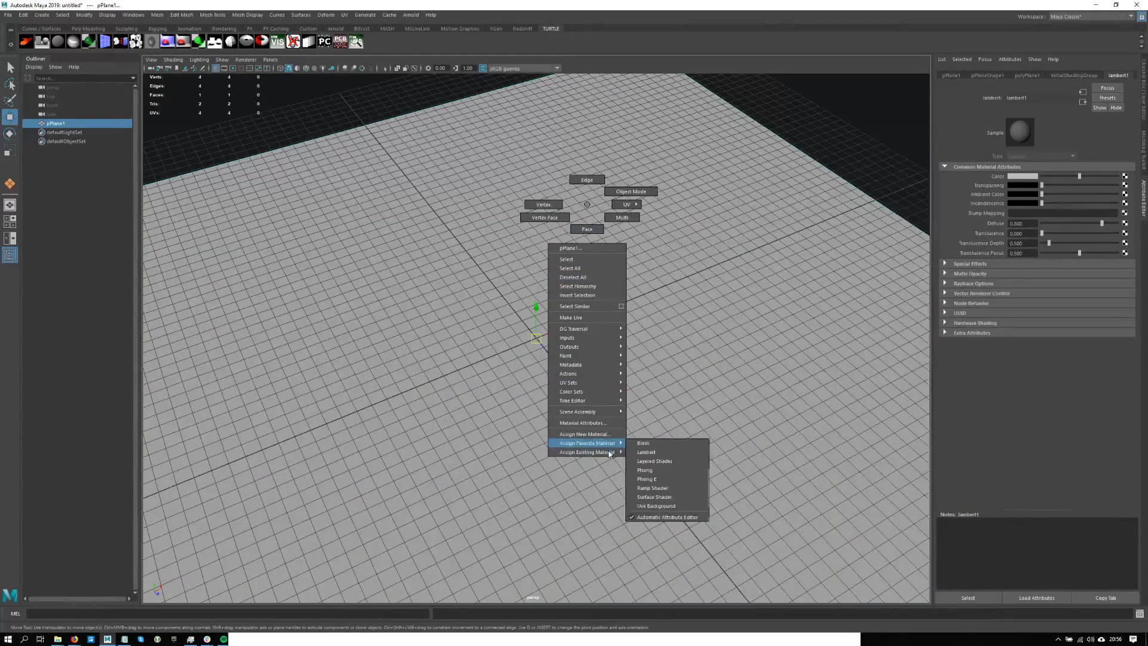
pyautogui.moveTo(598, 443)
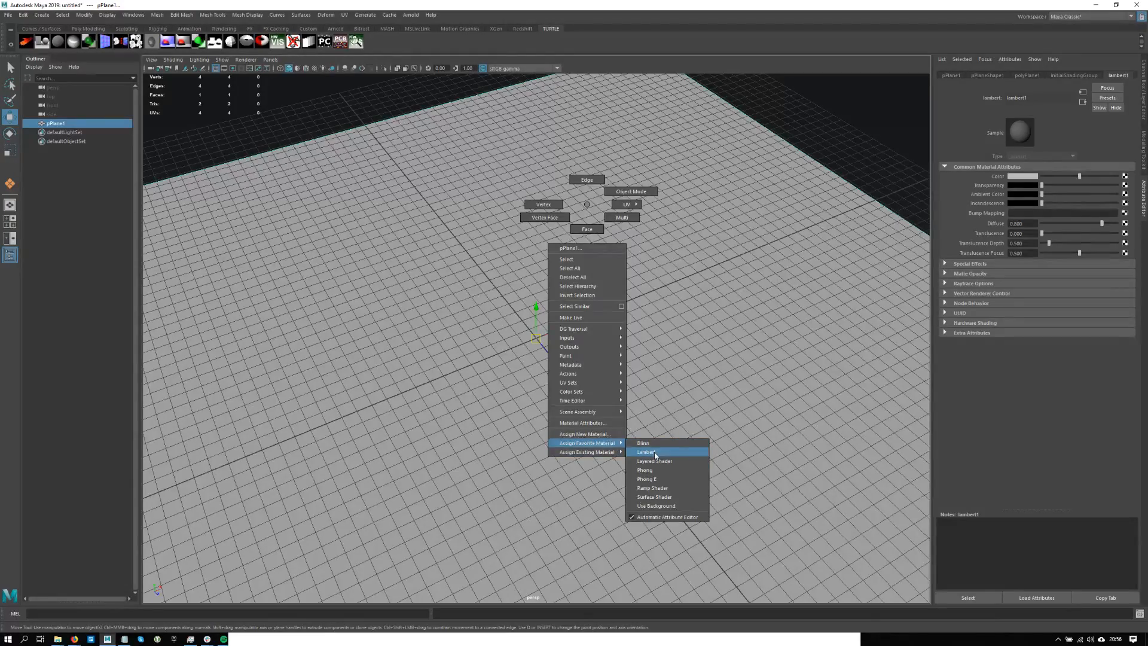
pyautogui.click(655, 451)
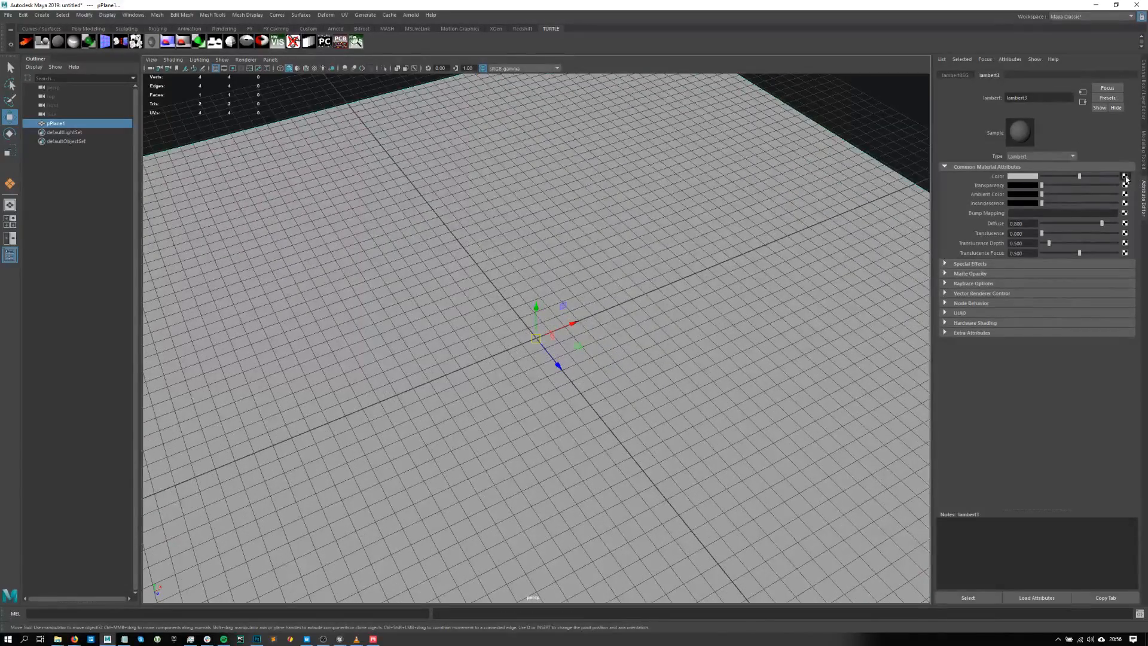
# - Connect a file texture to the Lambert's color and browse for its image in D:\Quixel\Megascans\Library\Downloaded\atlas\Plants_Perennials_oh0dfgih2
pyautogui.click(1124, 177)
pyautogui.click(475, 293)
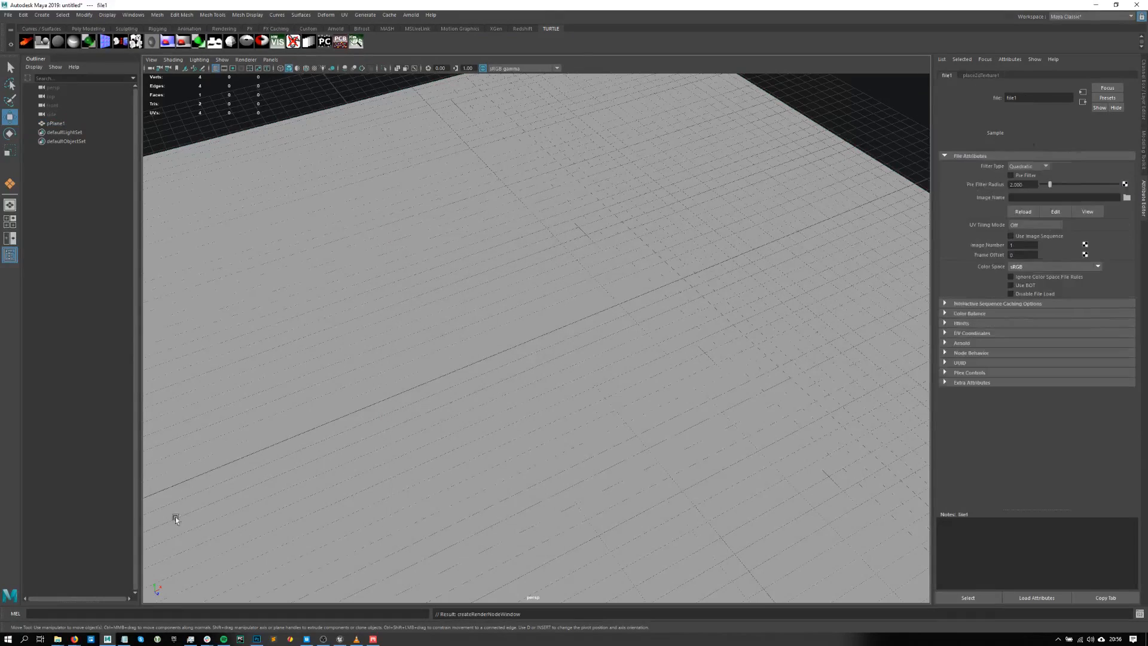
pyautogui.moveTo(58, 638)
pyautogui.click(566, 605)
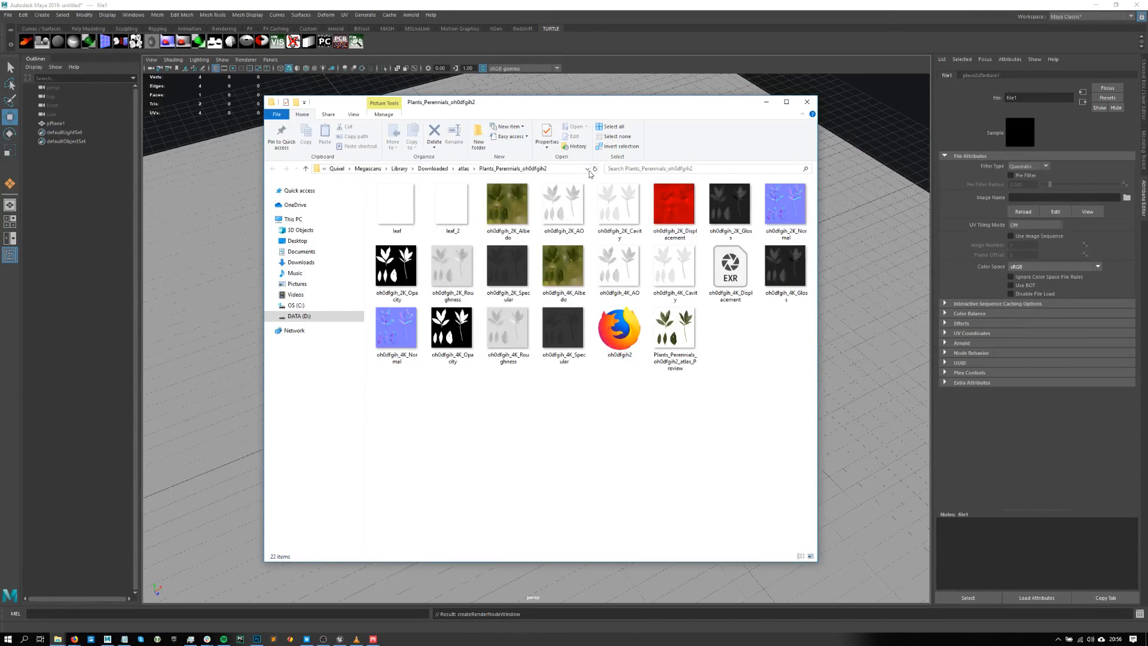
pyautogui.click(1089, 164)
pyautogui.click(1126, 198)
pyautogui.click(461, 177)
pyautogui.write('D:\\Quixel\\Megascans\\Library\\Downloaded\\atlas\\Plants_Perennials_oh0dfgih2')
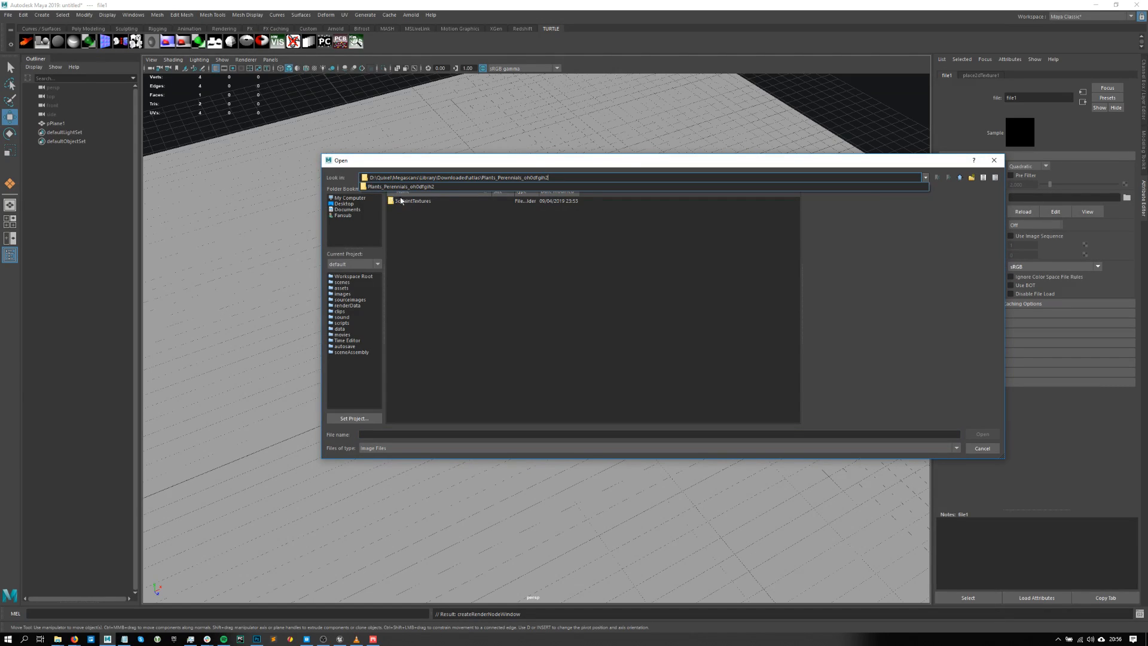
pyautogui.press('Return')
# - Load oh0dfgih_2K_Albedo.jpg as the color texture's image
pyautogui.moveTo(407, 160); pyautogui.dragTo(245, 154)
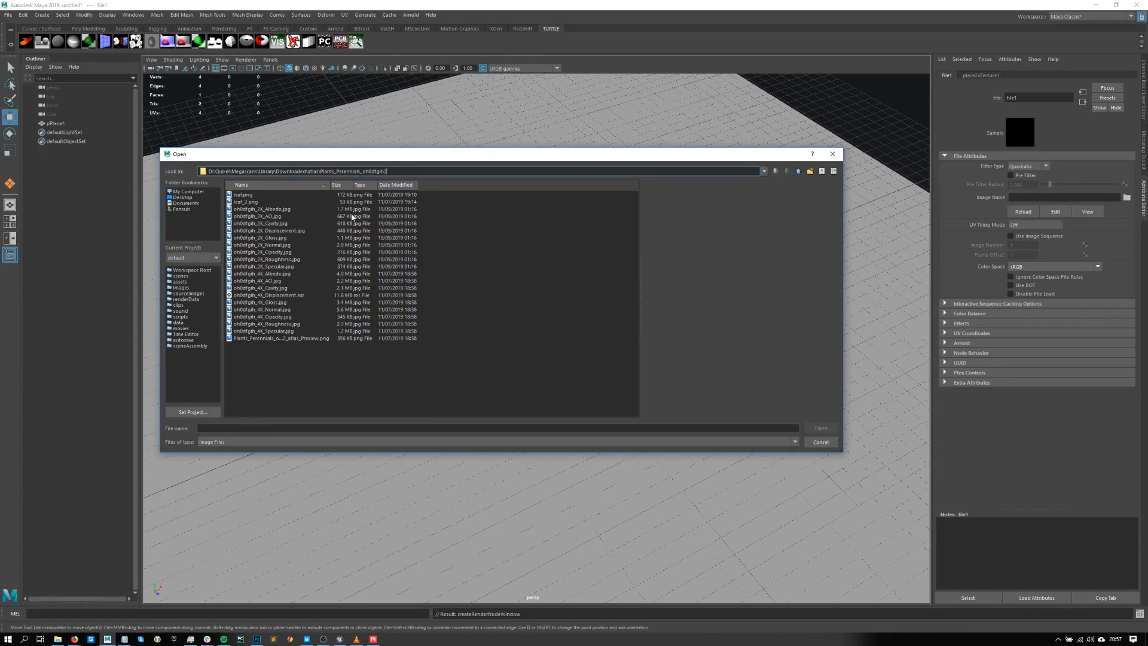
pyautogui.click(360, 383)
pyautogui.moveTo(327, 158); pyautogui.dragTo(311, 201)
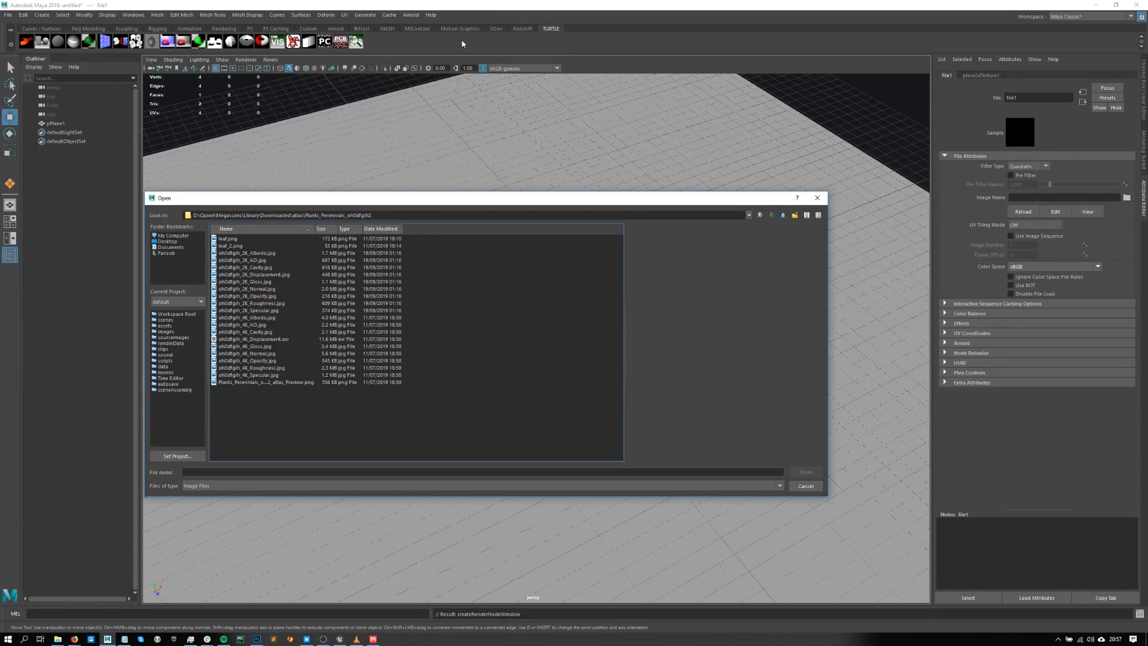
pyautogui.moveTo(396, 198); pyautogui.dragTo(430, 244)
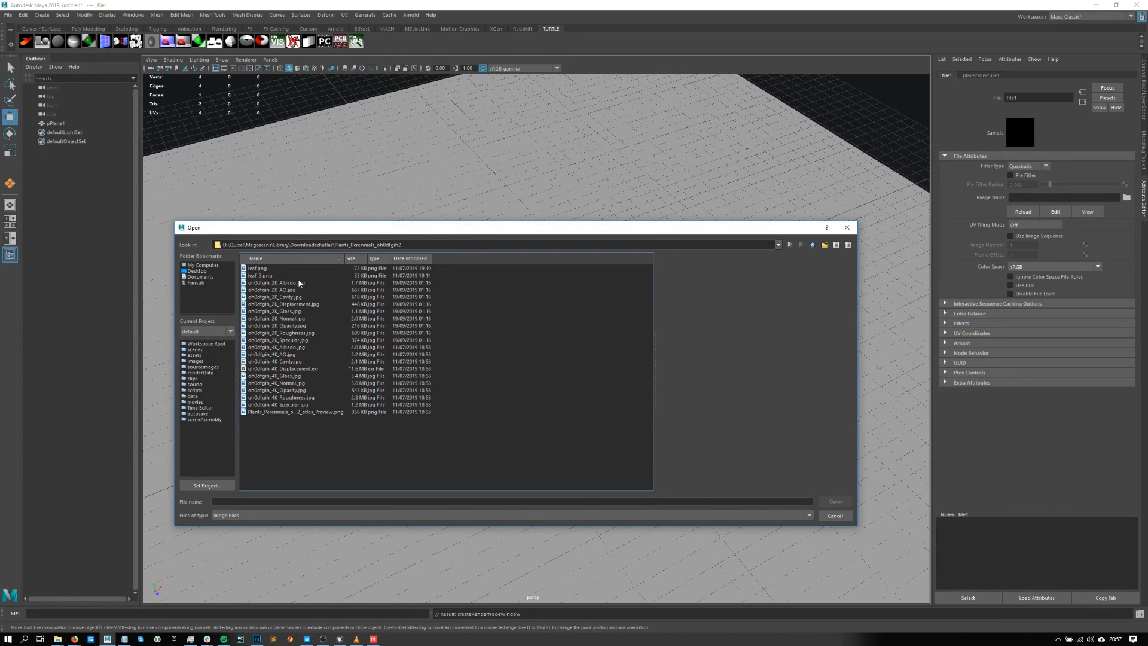
pyautogui.click(304, 283)
pyautogui.click(835, 501)
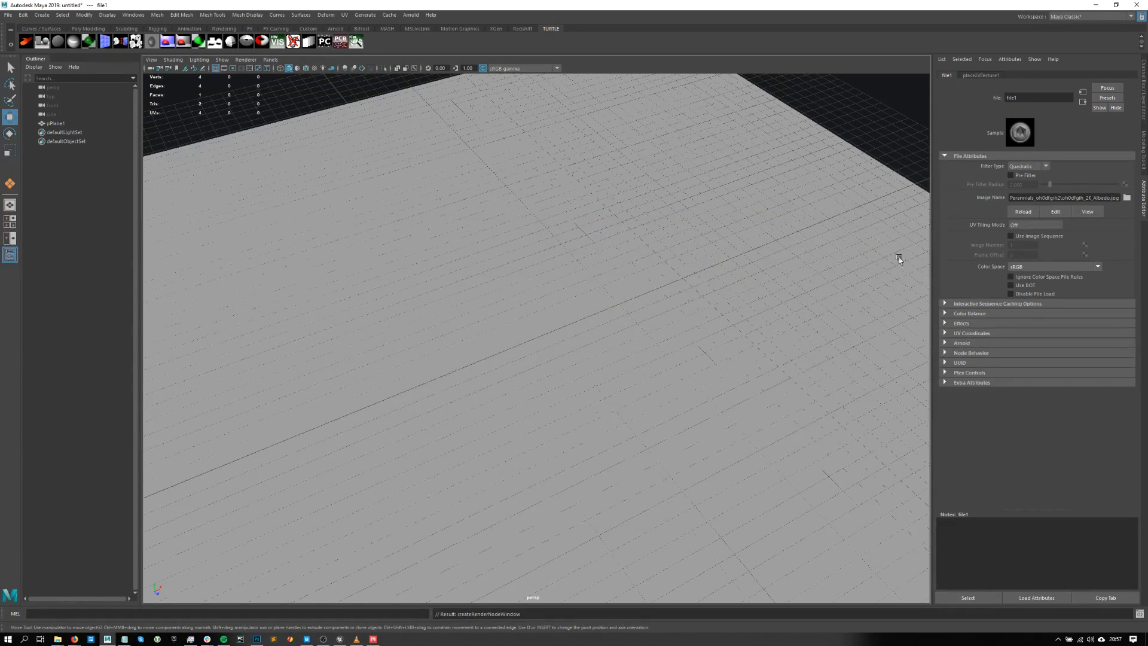
# - Connect a file texture to the Lambert's transparency and load oh0dfgih_2K_Opacity.jpg into it
pyautogui.click(643, 266)
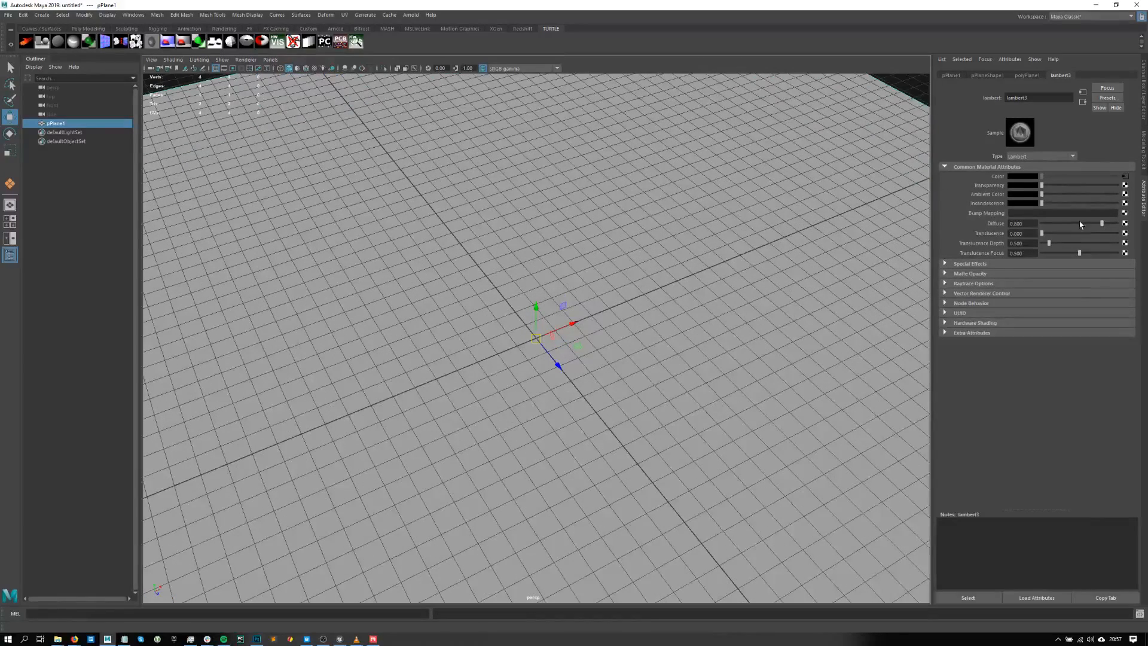
pyautogui.click(1124, 186)
pyautogui.click(479, 294)
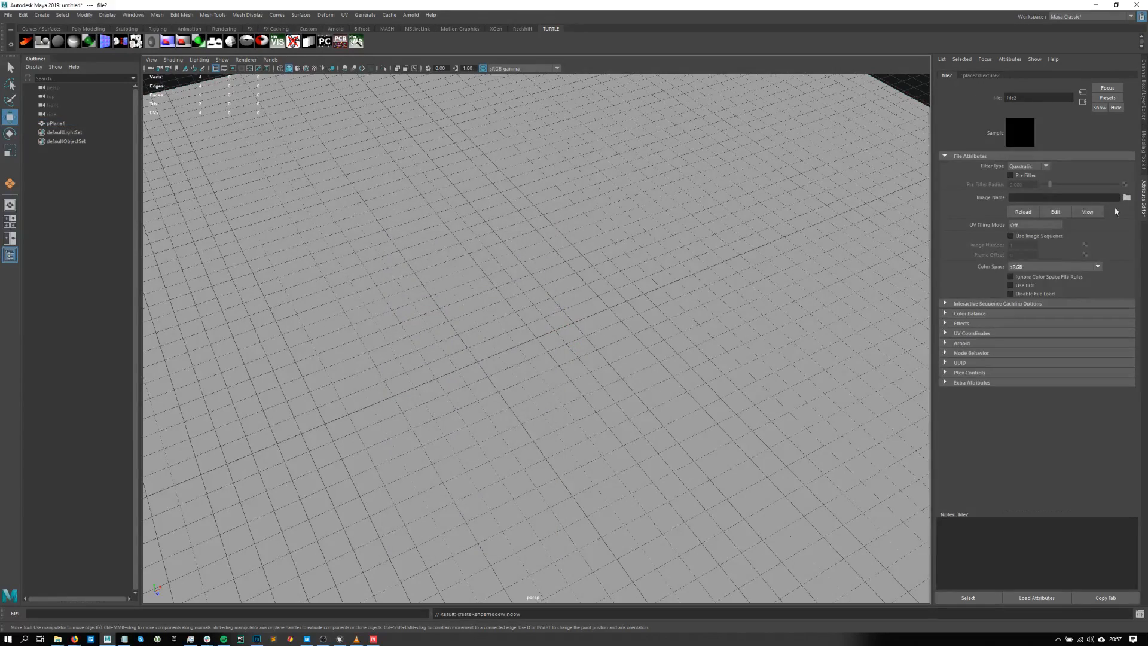
pyautogui.click(1126, 198)
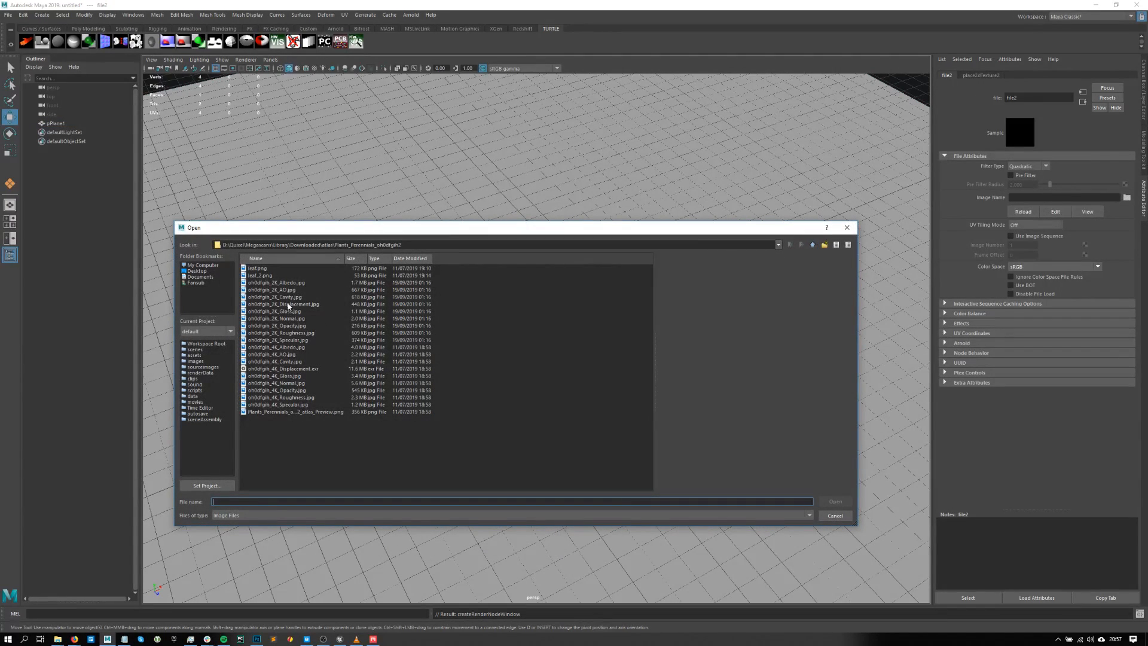
pyautogui.doubleClick(290, 326)
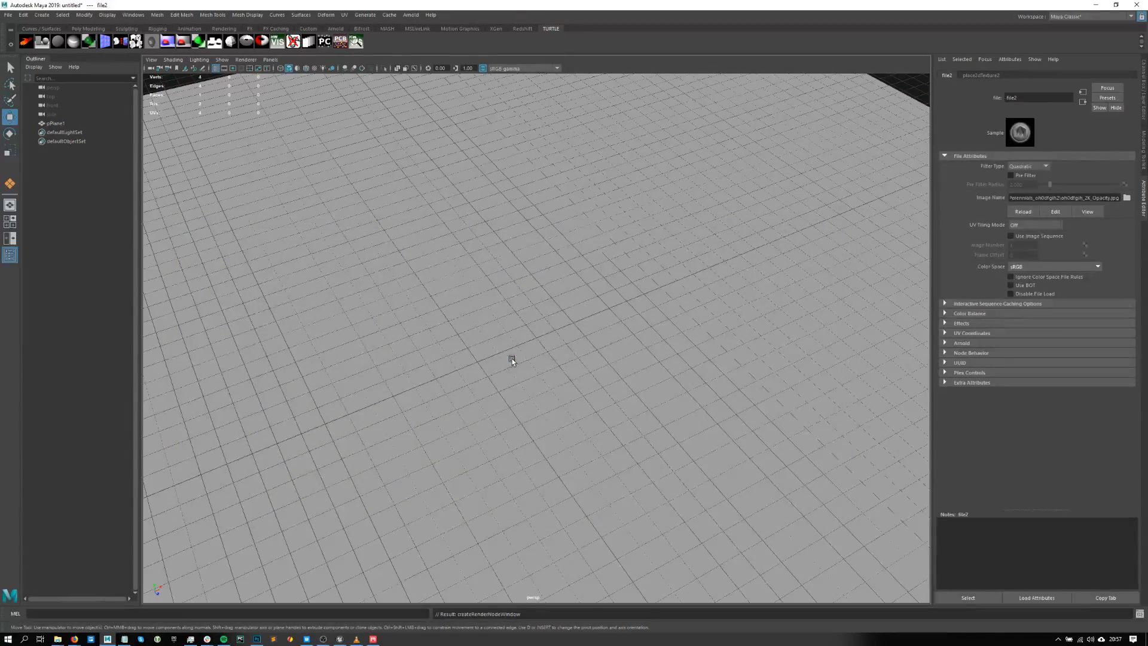
# - Turn on textured display in the viewport to show the leaf cutouts on the plane
pyautogui.scroll(-4, 443, 157)
pyautogui.click(315, 69)
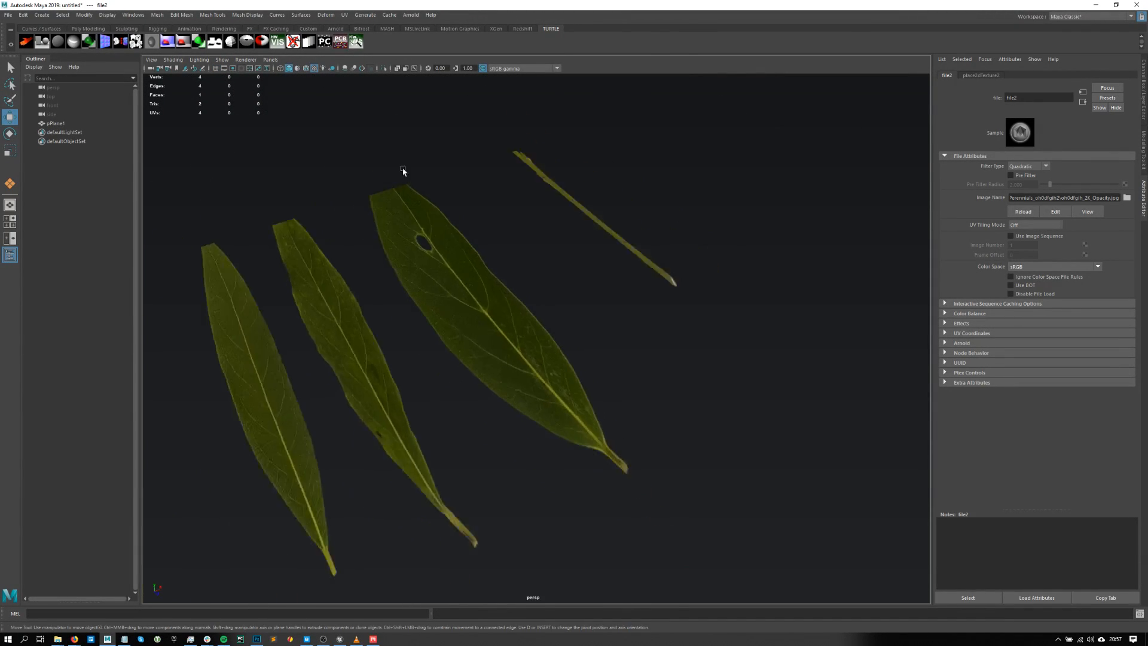
pyautogui.scroll(-5, 402, 174)
pyautogui.scroll(3, 443, 245)
# - Open the plane's UVs in the UV Editor and replace the checker pattern with the texture image display
pyautogui.click(480, 290)
pyautogui.keyDown('alt'); pyautogui.moveTo(480, 290); pyautogui.dragTo(546, 231); pyautogui.keyUp('alt')
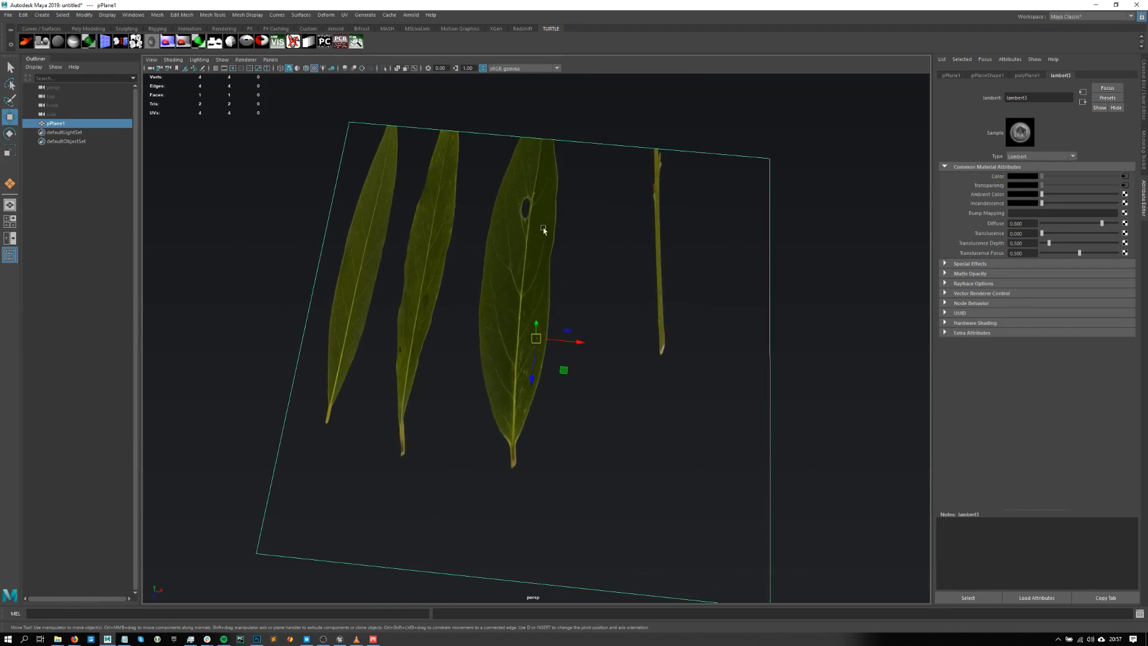
pyautogui.click(425, 30)
pyautogui.click(187, 43)
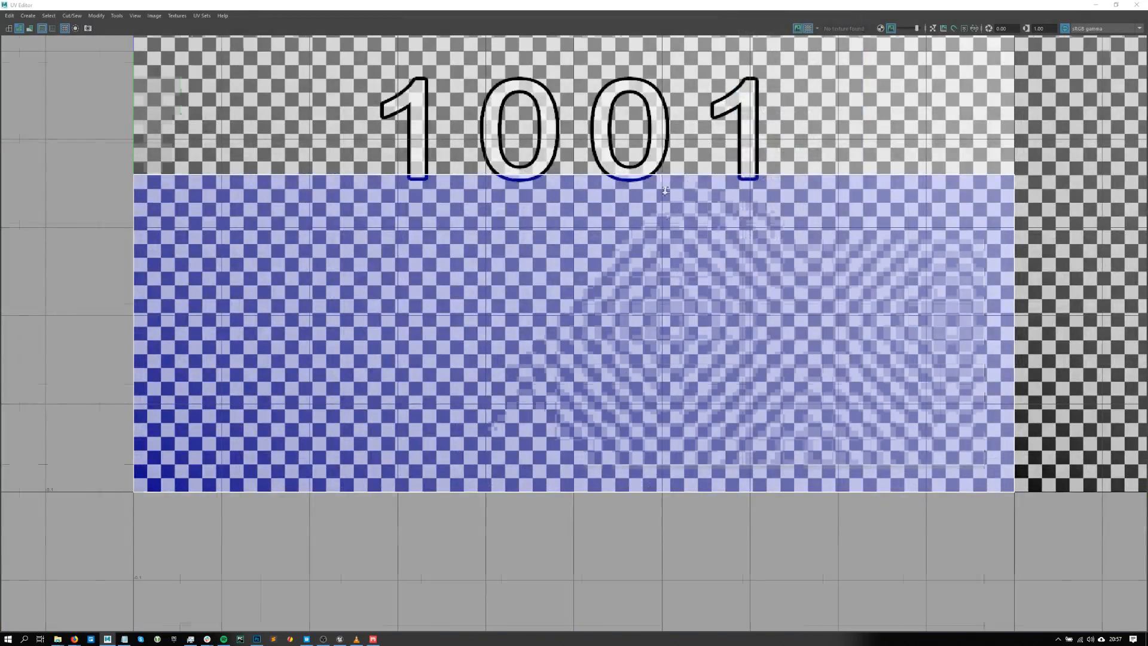
pyautogui.scroll(-6, 665, 181)
pyautogui.keyDown('alt'); pyautogui.moveTo(664, 182); pyautogui.dragTo(635, 332, button='middle'); pyautogui.keyUp('alt')
pyautogui.scroll(2, 741, 75)
pyautogui.keyDown('alt'); pyautogui.moveTo(742, 76); pyautogui.dragTo(697, 205, button='middle'); pyautogui.keyUp('alt')
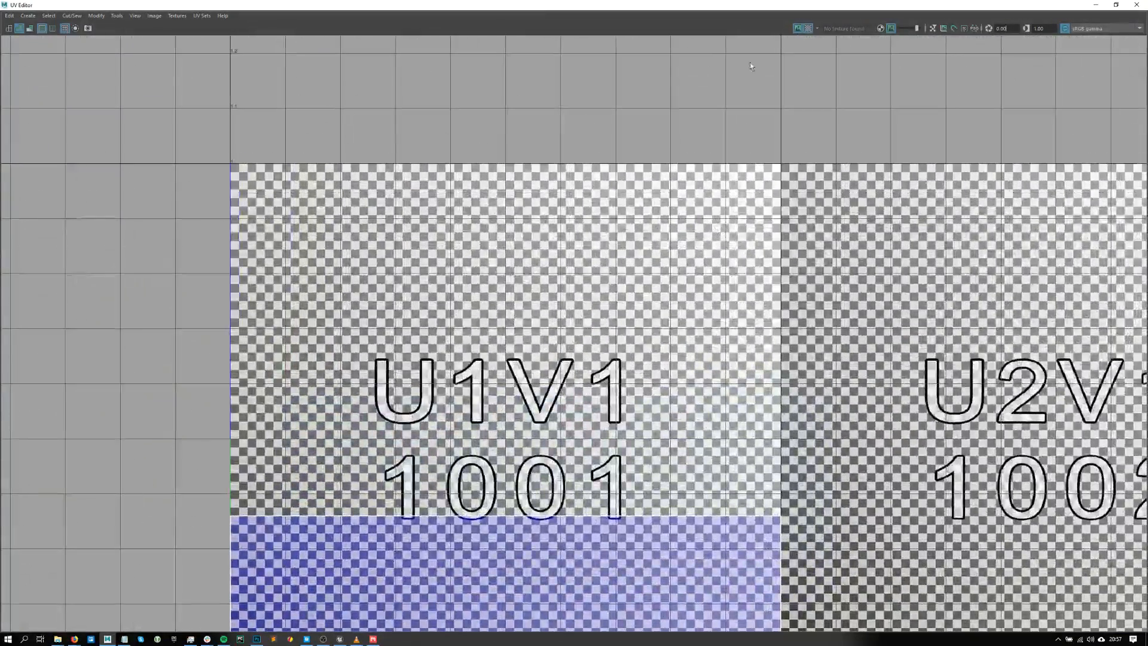
pyautogui.click(807, 28)
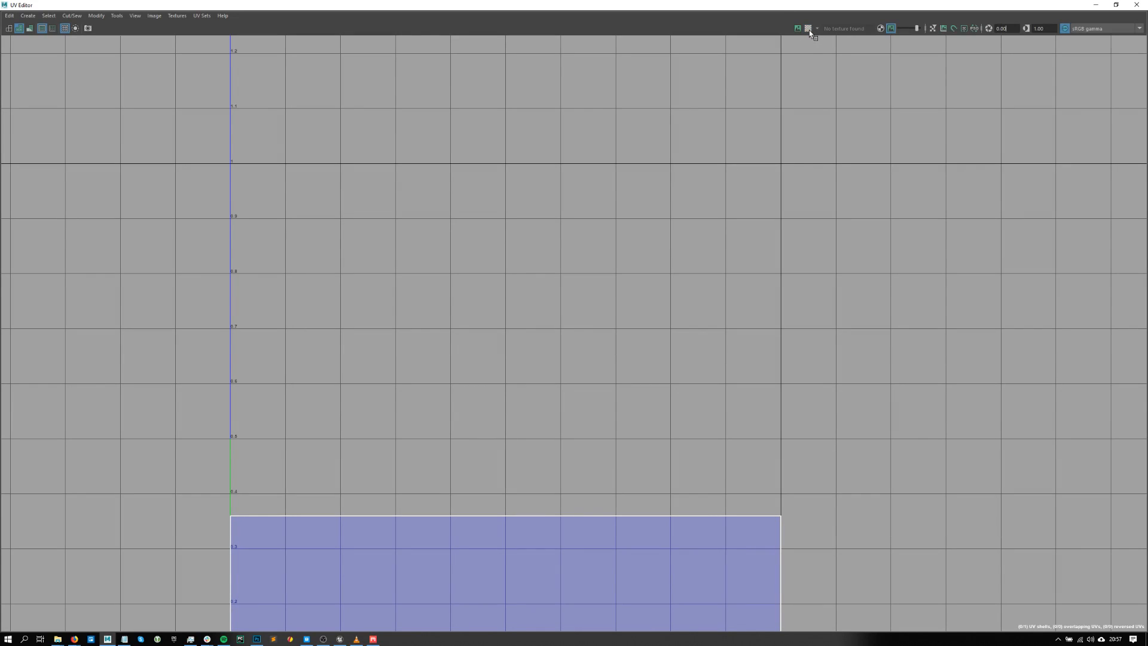
pyautogui.click(808, 29)
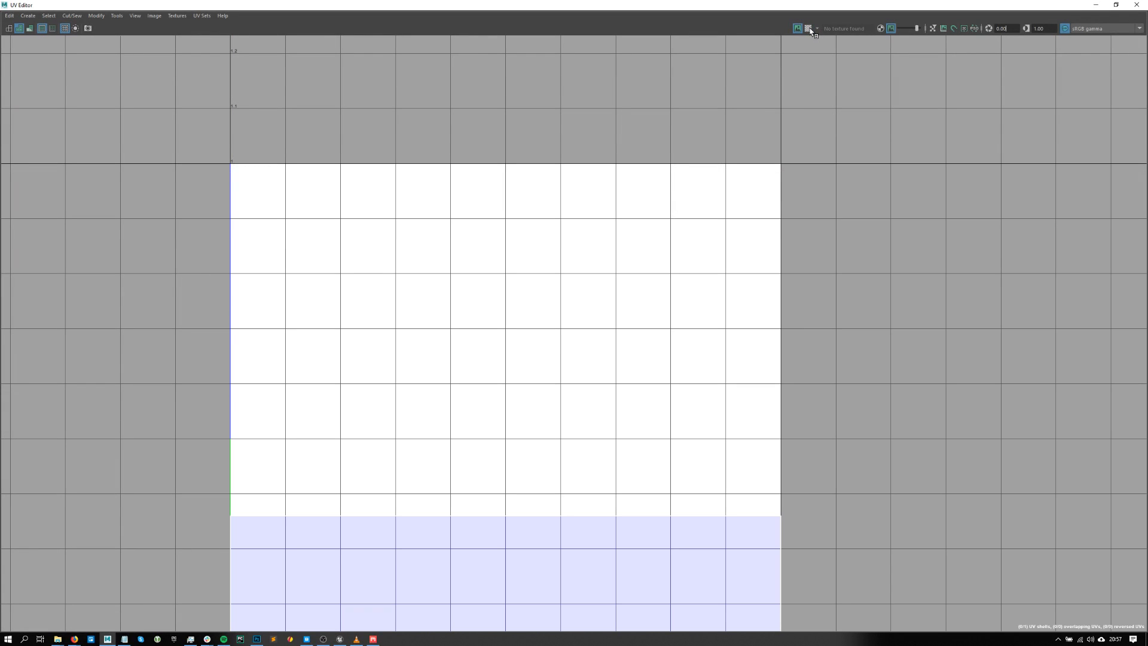
# - Hide the grid in the UV Editor and turn off the checker pattern
pyautogui.click(798, 28)
pyautogui.click(798, 29)
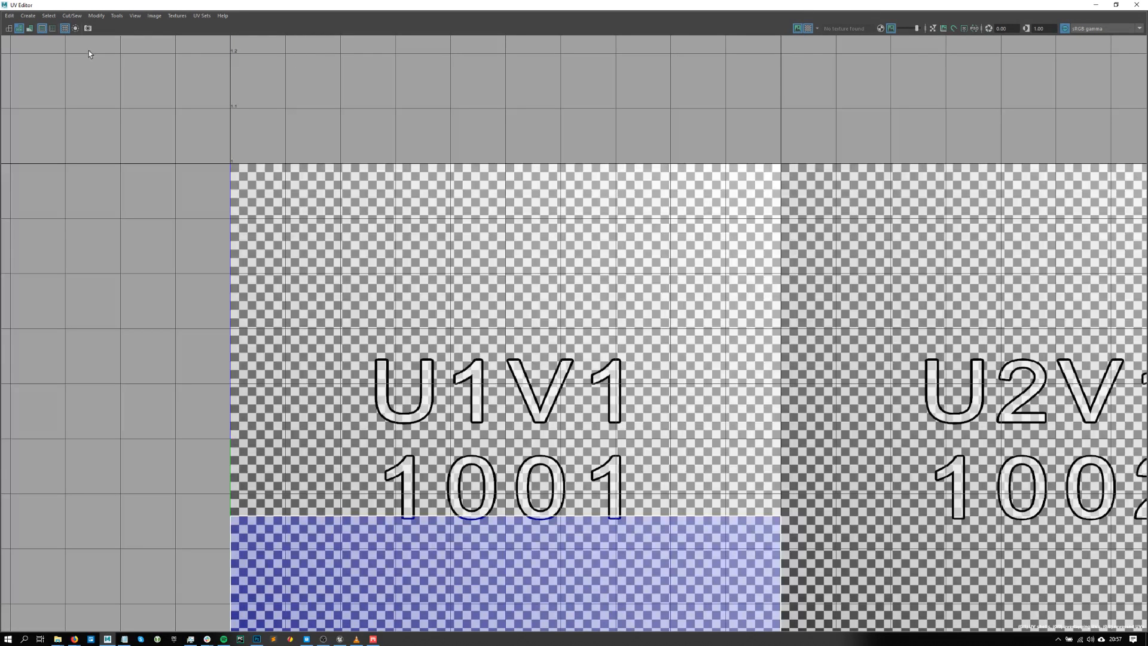
pyautogui.click(64, 28)
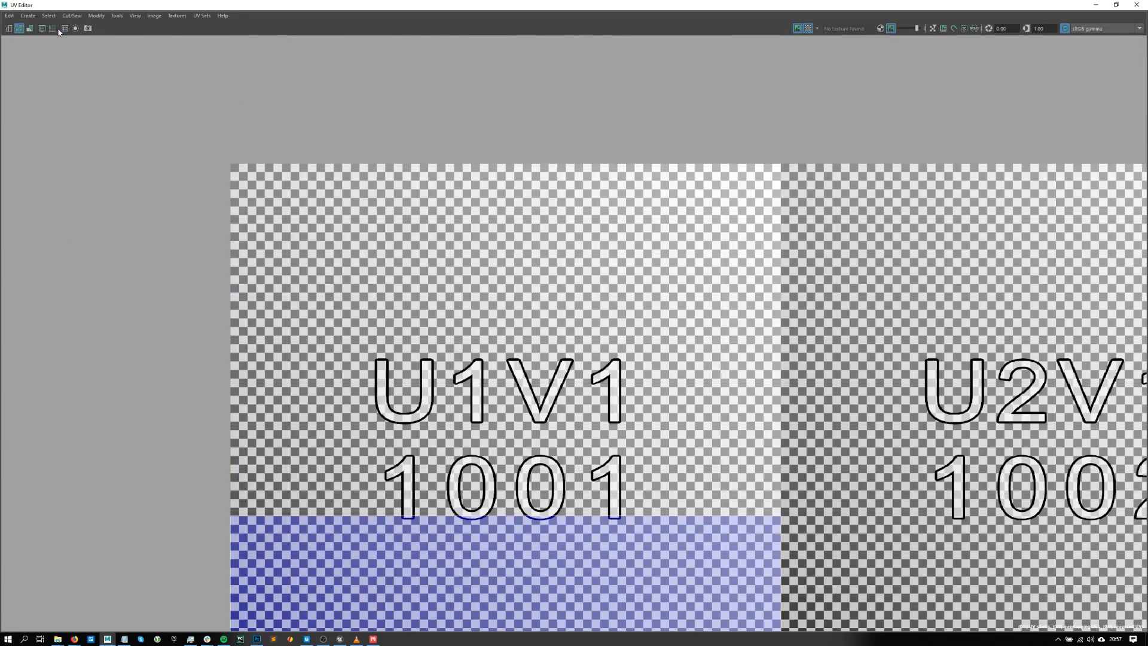
pyautogui.click(29, 28)
pyautogui.click(29, 28)
pyautogui.click(953, 28)
pyautogui.scroll(-3, 639, 270)
# - Shrink the UV Editor window so the leaf plane shows beside it, and display the UV shell as unshaded wireframe
pyautogui.moveTo(538, 5); pyautogui.dragTo(628, 98)
pyautogui.keyDown('alt'); pyautogui.moveTo(269, 335); pyautogui.dragTo(314, 303); pyautogui.keyUp('alt')
pyautogui.click(961, 119)
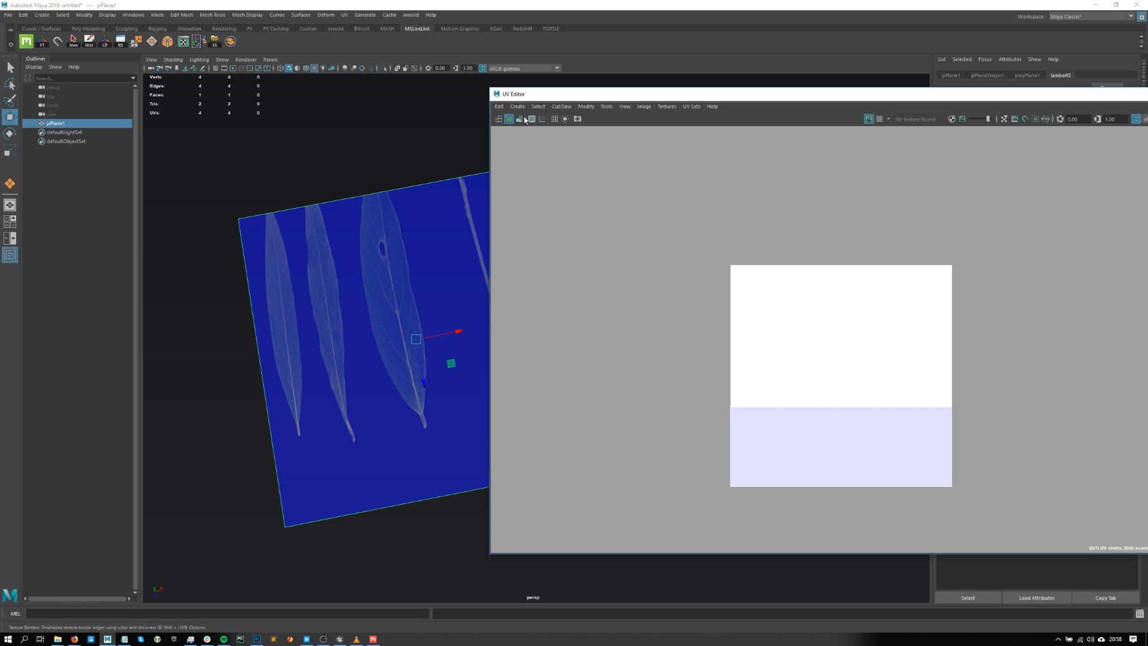
pyautogui.click(510, 119)
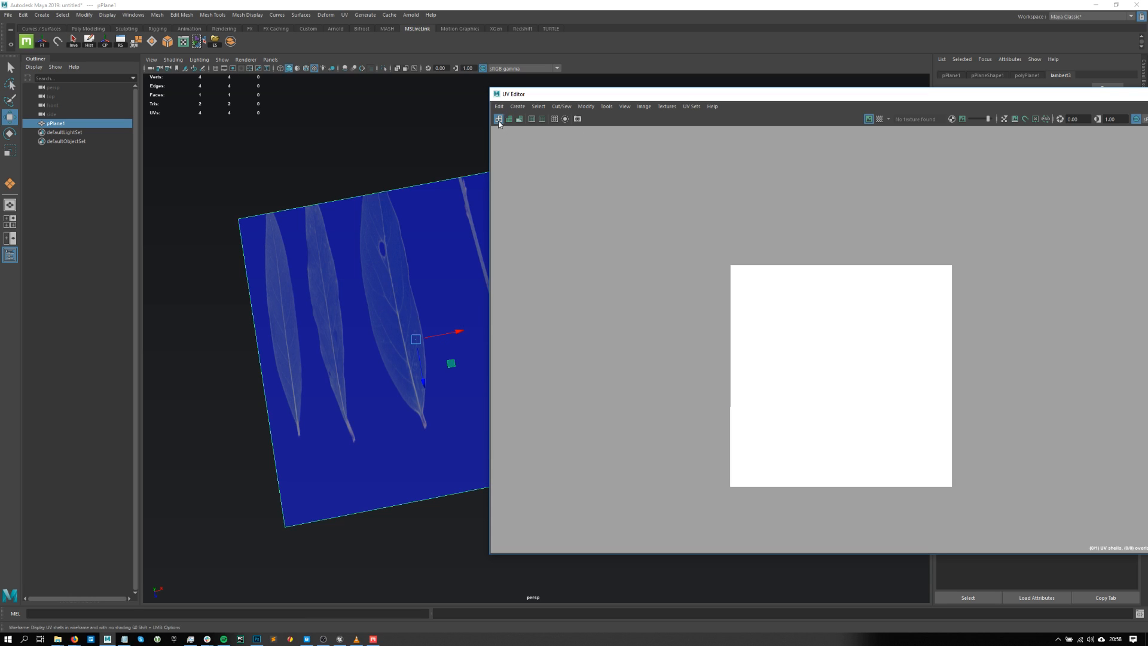
# - Select all of the plane's UVs in the UV Editor and shift them slightly upward
pyautogui.click(285, 323)
pyautogui.keyDown('alt'); pyautogui.moveTo(285, 322); pyautogui.dragTo(392, 287); pyautogui.keyUp('alt')
pyautogui.click(410, 249)
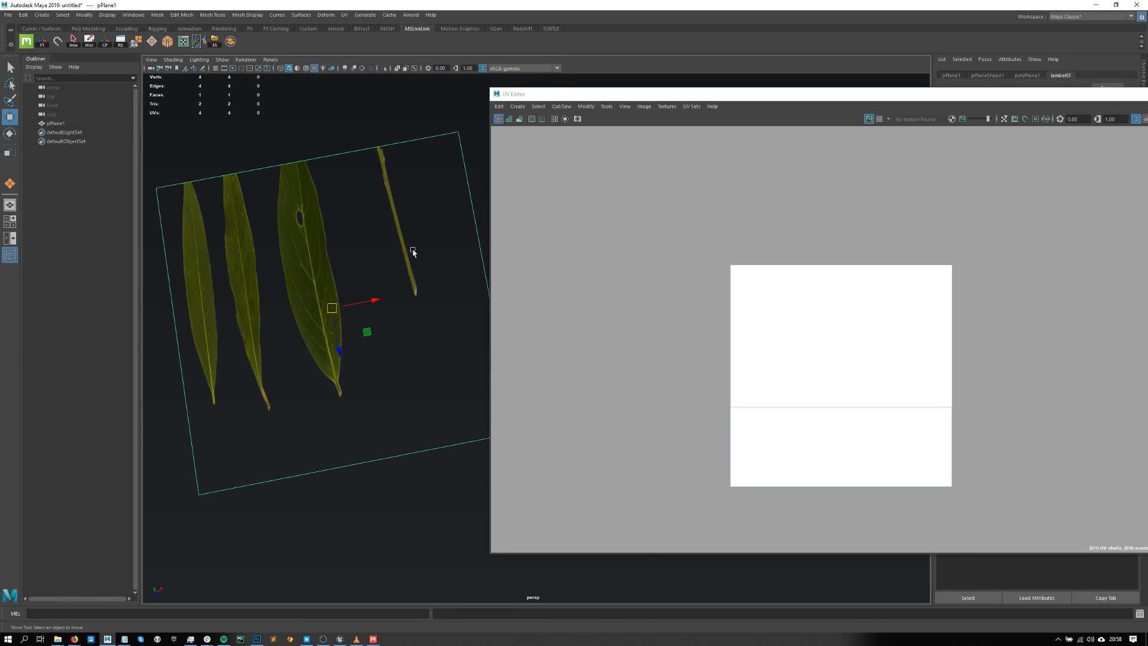
pyautogui.scroll(-3, 410, 248)
pyautogui.moveTo(606, 226); pyautogui.dragTo(1001, 535)
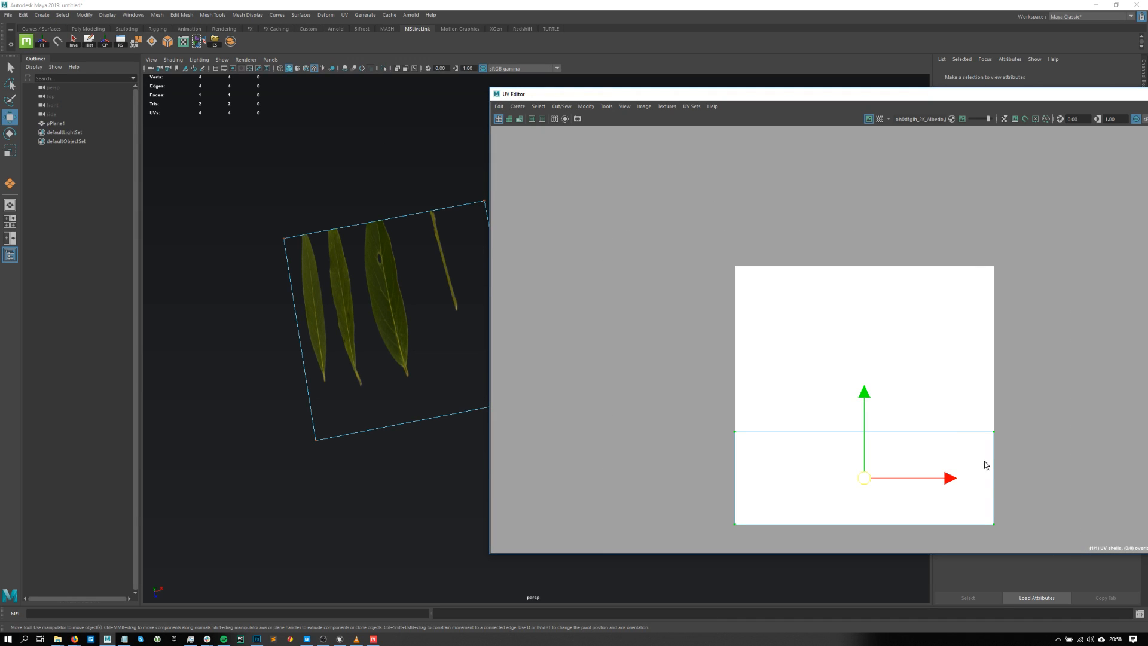
pyautogui.moveTo(862, 392); pyautogui.dragTo(863, 385)
# - Move the right and left UV edges inward so the plane shows mainly the large leaf with the hole
pyautogui.moveTo(925, 344); pyautogui.dragTo(1052, 541)
pyautogui.moveTo(1074, 469); pyautogui.dragTo(999, 468)
pyautogui.moveTo(821, 383); pyautogui.dragTo(720, 526)
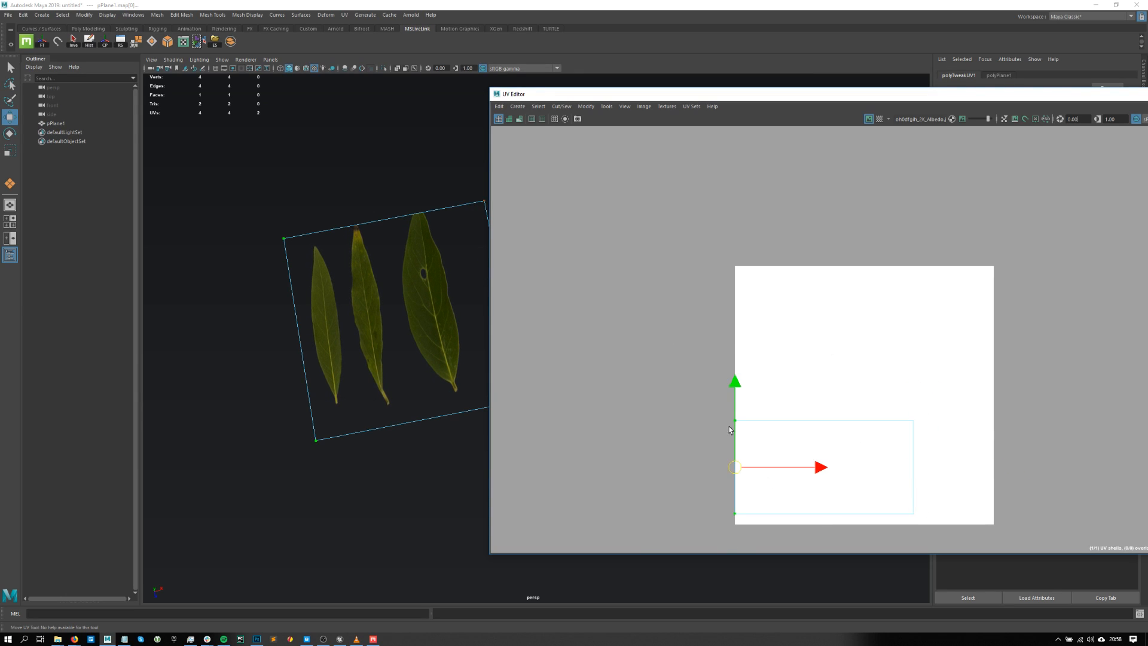
pyautogui.moveTo(822, 474); pyautogui.dragTo(885, 483)
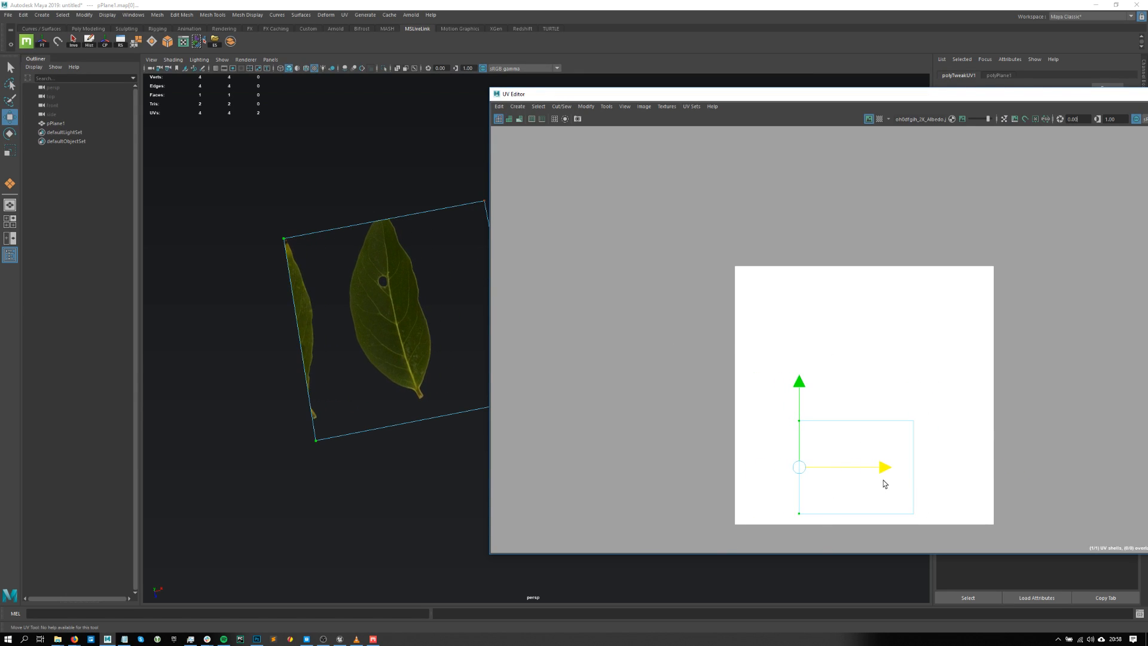
pyautogui.keyDown('ctrl'); pyautogui.moveTo(835, 483); pyautogui.dragTo(852, 462, button='right'); pyautogui.keyUp('ctrl')
pyautogui.moveTo(869, 474)
pyautogui.mouseDown()
pyautogui.moveTo(882, 478)
pyautogui.moveTo(853, 476)
pyautogui.mouseUp()
# - Scale the plane narrower in width to reduce the stretching of the large leaf
pyautogui.keyDown('alt'); pyautogui.moveTo(429, 367); pyautogui.dragTo(393, 372, button='middle'); pyautogui.keyUp('alt')
pyautogui.moveTo(220, 164); pyautogui.dragTo(488, 541)
pyautogui.press('r')
pyautogui.moveTo(431, 314)
pyautogui.keyDown('alt'); pyautogui.mouseDown(button='middle')
pyautogui.moveTo(367, 346)
pyautogui.moveTo(415, 300)
pyautogui.mouseUp(button='middle'); pyautogui.keyUp('alt')
pyautogui.press('w')
pyautogui.click(420, 281)
pyautogui.click(356, 313)
pyautogui.press('r')
pyautogui.moveTo(336, 328); pyautogui.dragTo(323, 327)
pyautogui.press('w')
# - Select all the plane's UVs, scale them narrower horizontally and nudge them up to isolate the large leaf
pyautogui.moveTo(343, 298); pyautogui.dragTo(381, 288, button='right')
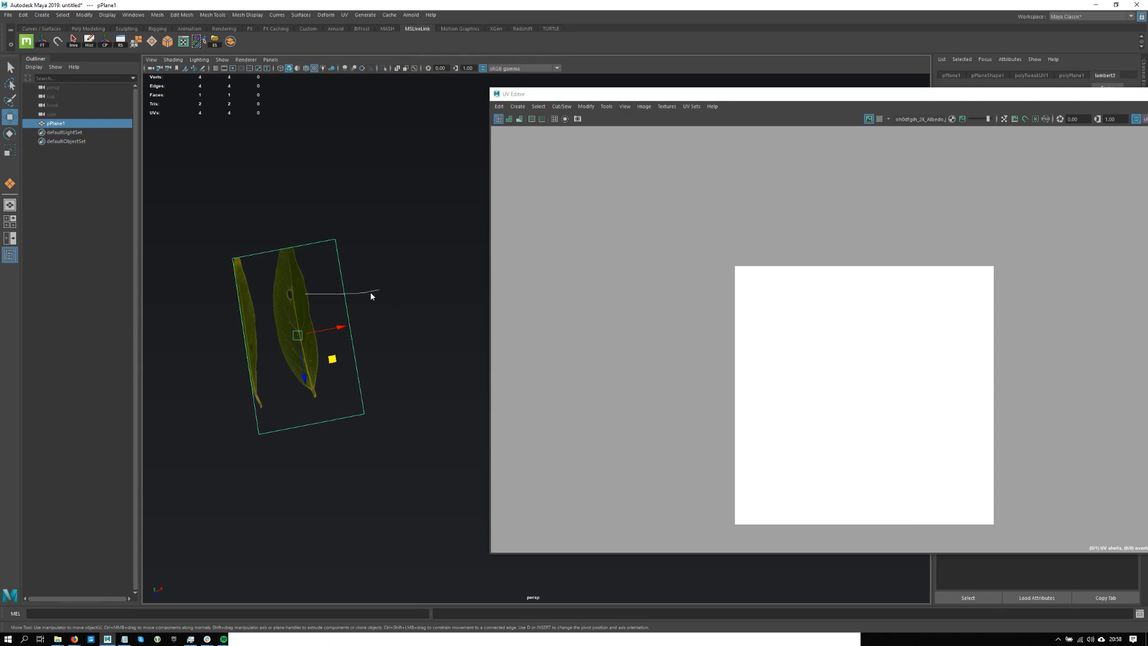
pyautogui.moveTo(398, 184); pyautogui.dragTo(180, 502)
pyautogui.moveTo(851, 394); pyautogui.dragTo(848, 387)
pyautogui.press('r')
pyautogui.moveTo(930, 463); pyautogui.dragTo(907, 462)
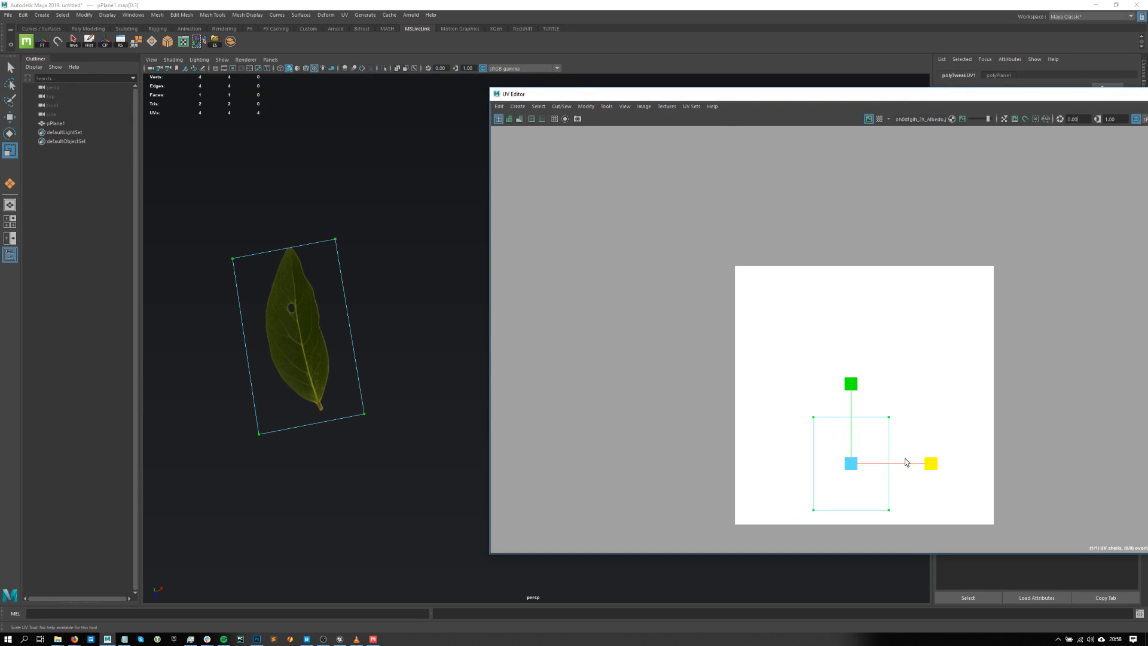
pyautogui.press('w')
pyautogui.moveTo(850, 385); pyautogui.dragTo(847, 379)
pyautogui.press('r')
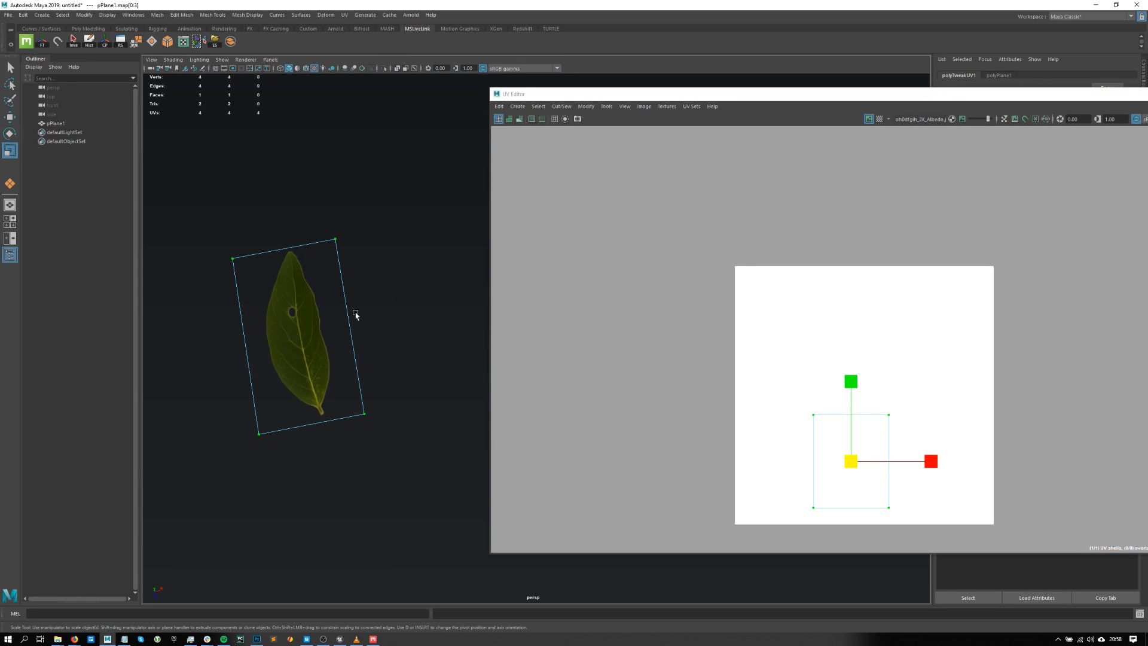
# - Scale the plane narrower in width again to match the isolated leaf's proportions
pyautogui.press('F8')
pyautogui.moveTo(336, 333); pyautogui.dragTo(324, 330)
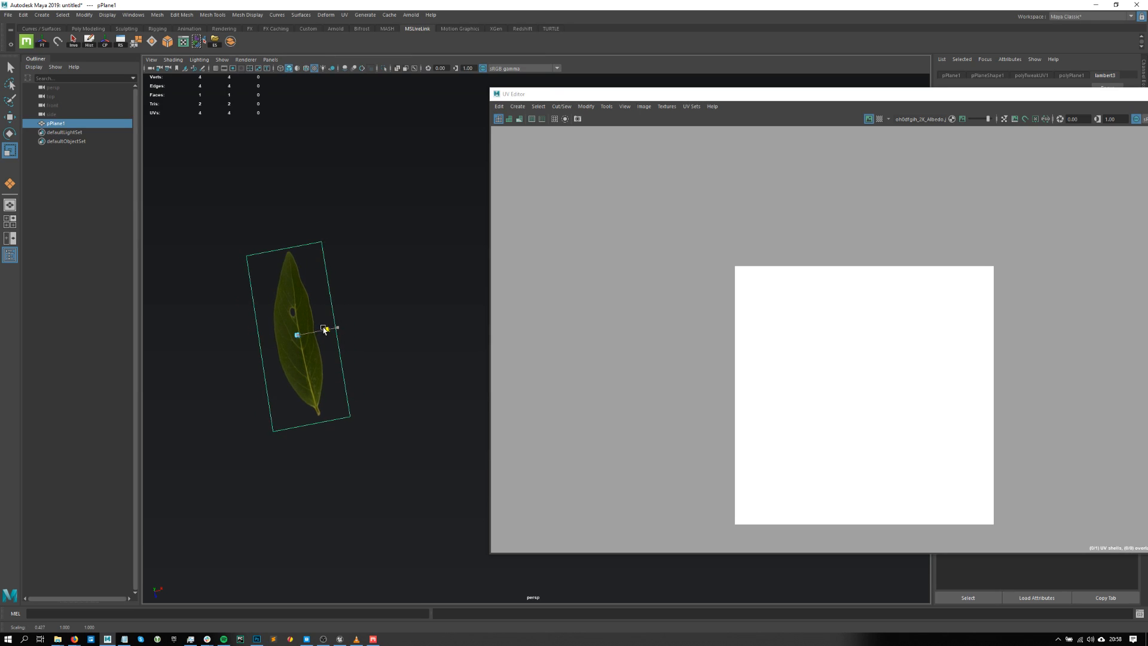
pyautogui.press('w')
# - Select the plane's UVs and scale them in horizontally so the leaf fills more of the plane
pyautogui.moveTo(766, 329); pyautogui.dragTo(851, 335, button='right')
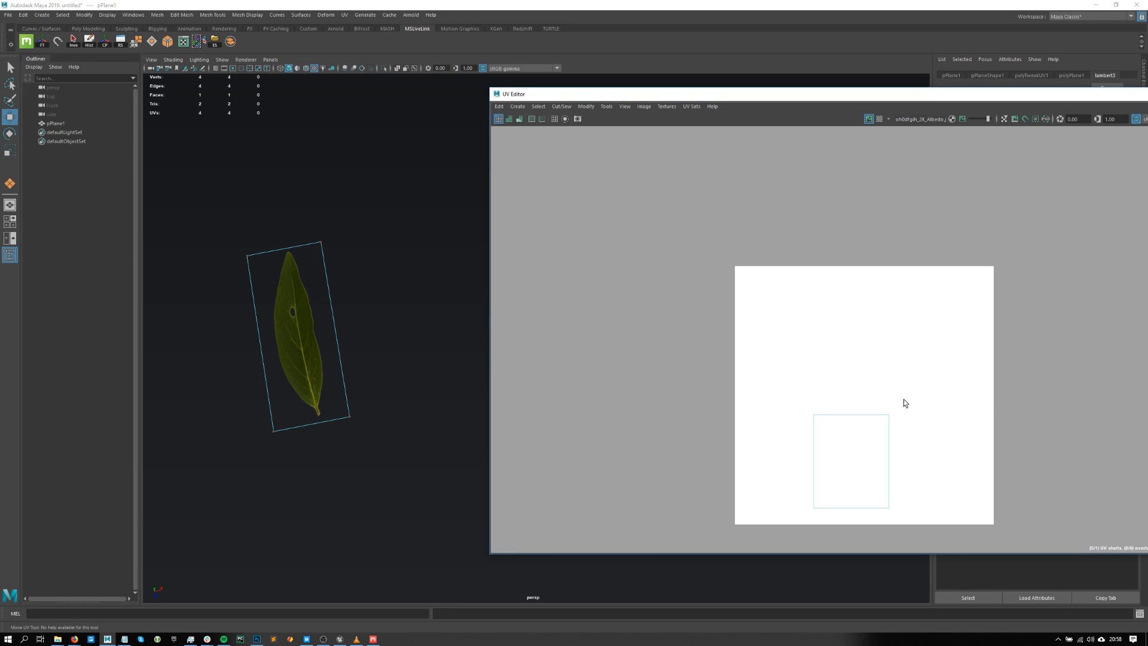
pyautogui.moveTo(744, 579); pyautogui.dragTo(747, 574)
pyautogui.press('r')
pyautogui.moveTo(928, 466); pyautogui.dragTo(850, 466)
pyautogui.press('w')
# - Put away the UV Editor and frame the leaf plane in object mode in the viewport
pyautogui.moveTo(1082, 96); pyautogui.dragTo(771, 119)
pyautogui.click(899, 117)
pyautogui.click(522, 318)
pyautogui.moveTo(314, 353); pyautogui.dragTo(515, 135, button='right')
pyautogui.press('f')
pyautogui.keyDown('alt'); pyautogui.moveTo(482, 200); pyautogui.dragTo(655, 345); pyautogui.keyUp('alt')
# - Cut the plane with Multi-Cut, adding one centred lengthwise edge loop and three crosswise edge loops
pyautogui.hotkey('ctrl', 'shift', 'x')
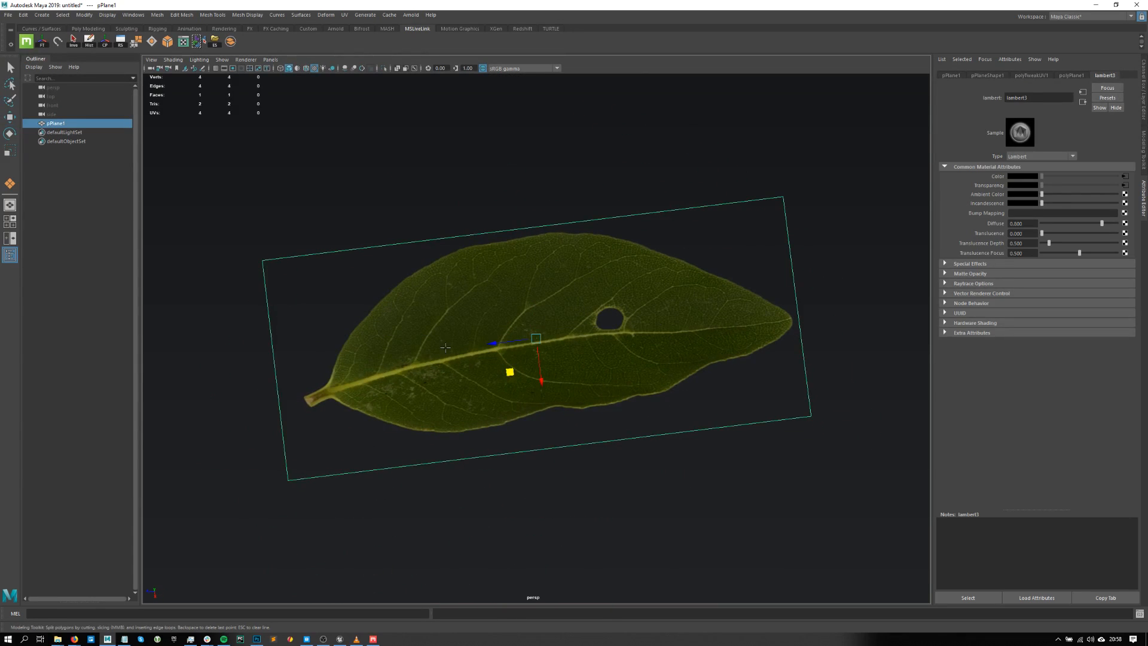
pyautogui.keyDown('ctrl'); pyautogui.keyDown('shift'); pyautogui.click(798, 309); pyautogui.keyUp('shift'); pyautogui.keyUp('ctrl')
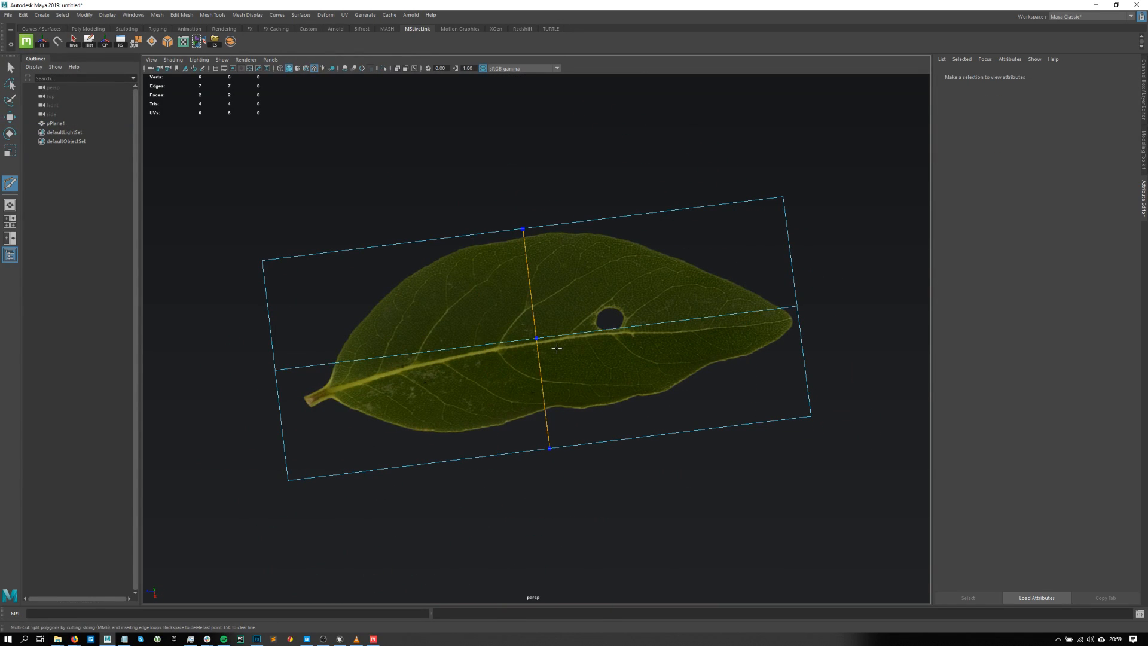
pyautogui.keyDown('ctrl'); pyautogui.click(671, 338); pyautogui.keyUp('ctrl')
pyautogui.keyDown('ctrl'); pyautogui.click(407, 355); pyautogui.keyUp('ctrl')
pyautogui.press('w')
# - Try to move the middle vertex near the stem down onto the leaf's central vein
pyautogui.moveTo(269, 359); pyautogui.dragTo(418, 478)
pyautogui.moveTo(462, 402)
pyautogui.keyDown('alt'); pyautogui.mouseDown()
pyautogui.moveTo(462, 377)
pyautogui.moveTo(459, 401)
pyautogui.mouseUp(); pyautogui.keyUp('alt')
pyautogui.moveTo(424, 292); pyautogui.dragTo(364, 353)
pyautogui.scroll(-4, 385, 382)
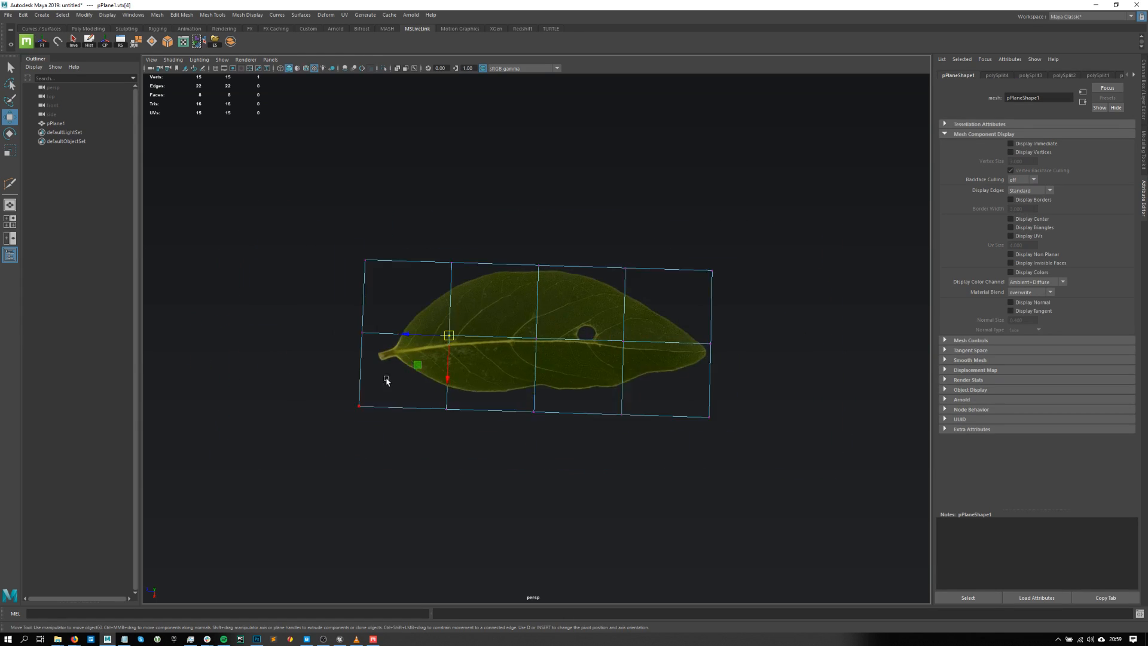
pyautogui.scroll(5, 384, 392)
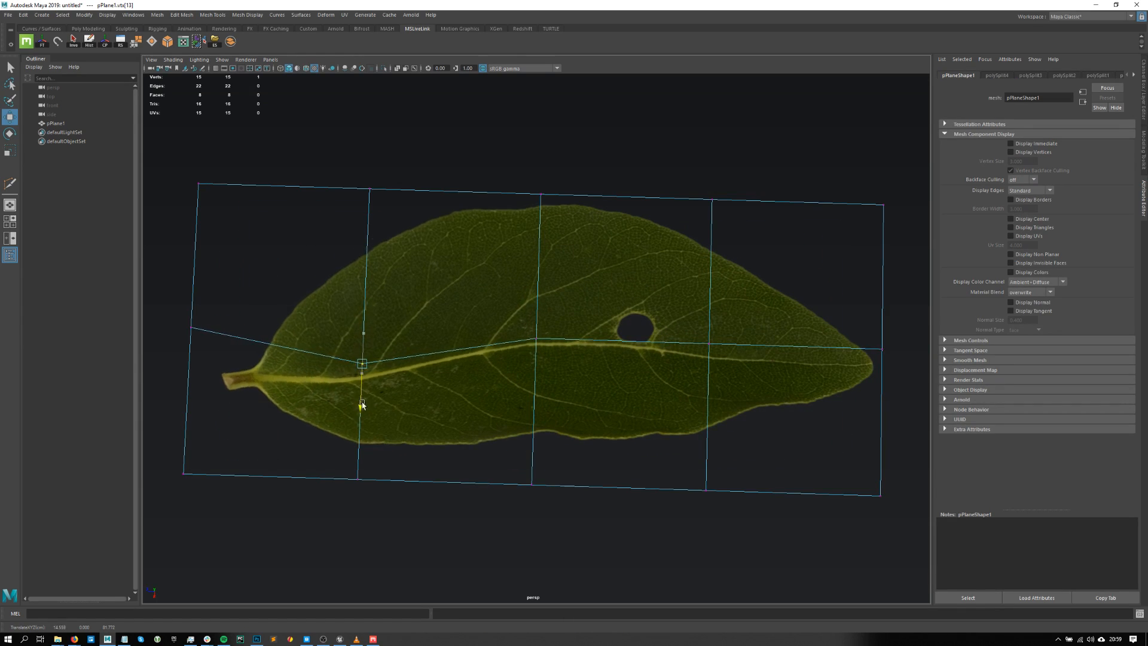
pyautogui.hotkey('ctrl', 'z')
# - Enable Preserve UVs for the Move tool
pyautogui.scroll(6, 439, 315)
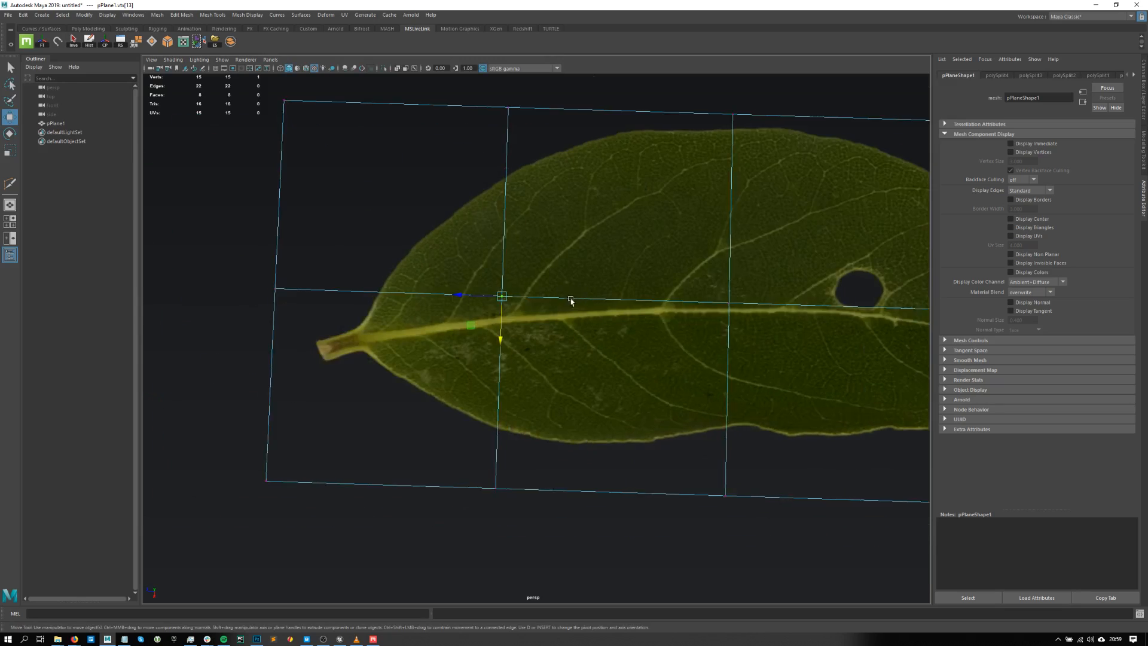
pyautogui.press('w')
pyautogui.click(511, 200)
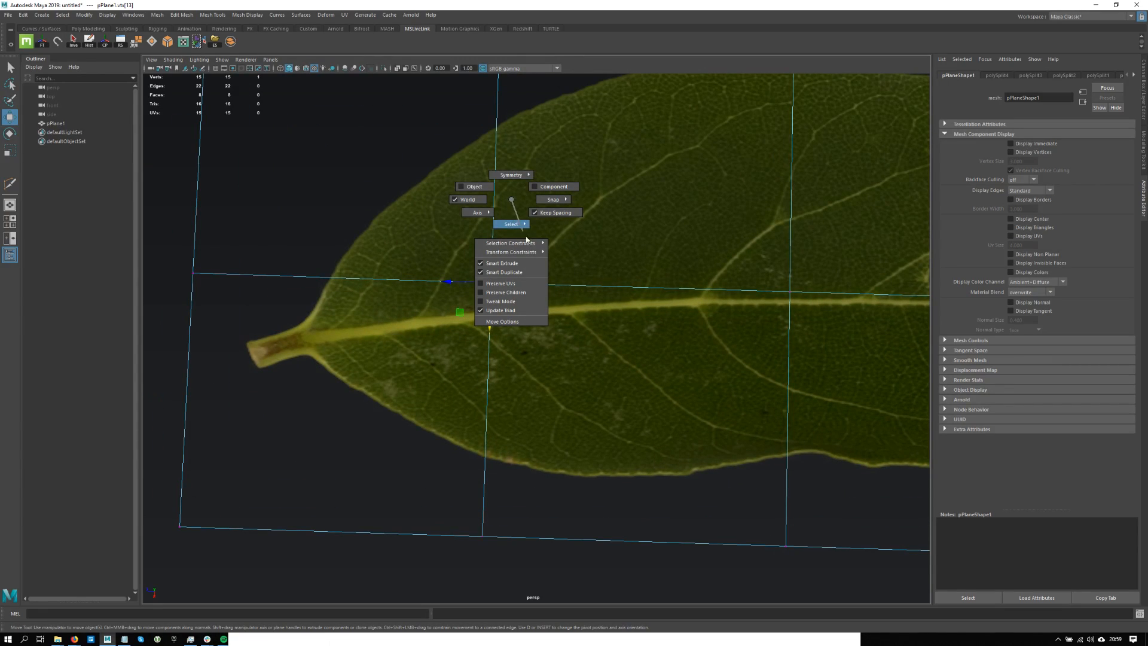
pyautogui.moveTo(528, 252)
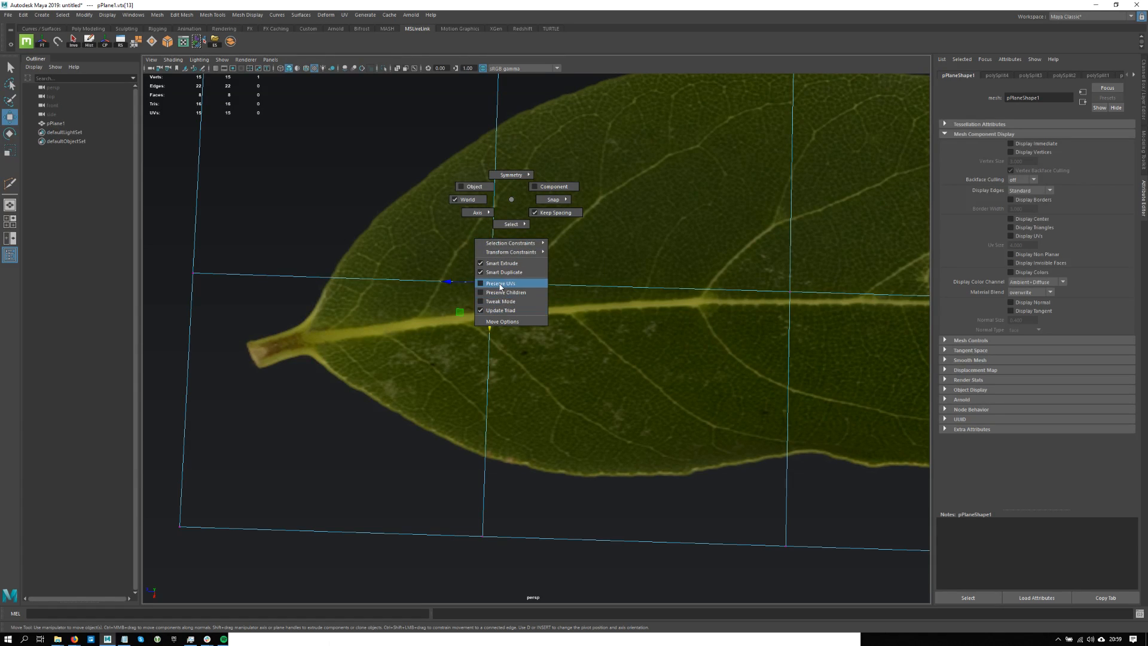
pyautogui.scroll(-5, 496, 298)
pyautogui.scroll(4, 501, 326)
# - Move the middle-row vertices onto the leaf's central vein, including the one at the leaf tip
pyautogui.moveTo(500, 357); pyautogui.dragTo(502, 356)
pyautogui.keyDown('alt'); pyautogui.moveTo(912, 403); pyautogui.dragTo(447, 406, button='middle'); pyautogui.keyUp('alt')
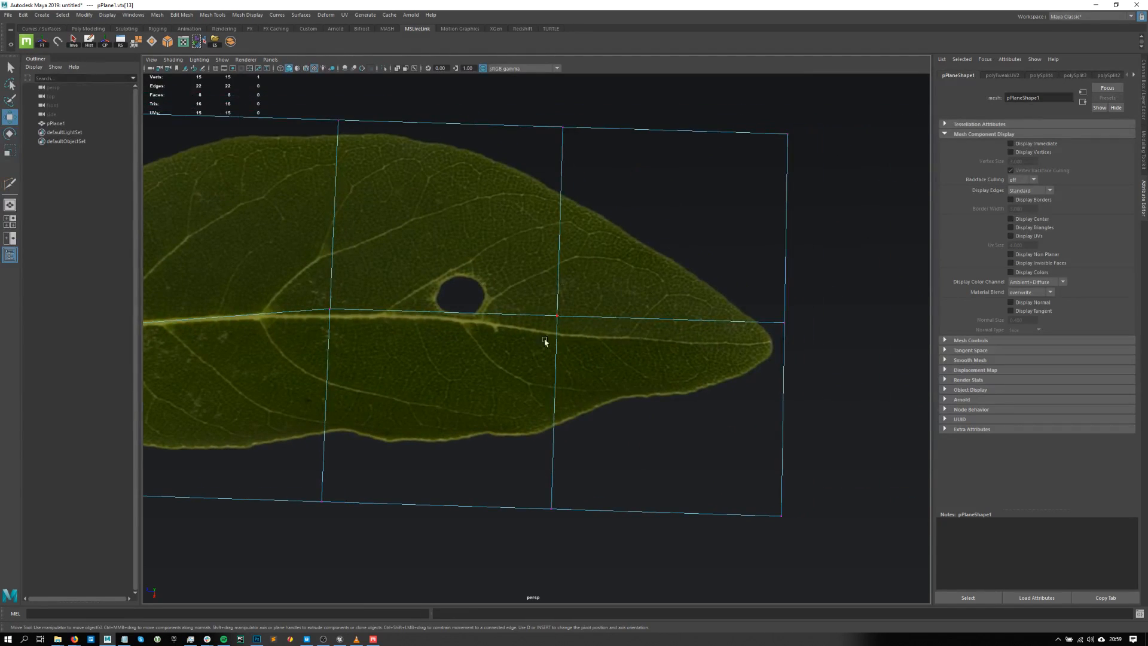
pyautogui.moveTo(526, 348); pyautogui.dragTo(528, 367)
pyautogui.moveTo(852, 296); pyautogui.dragTo(748, 372)
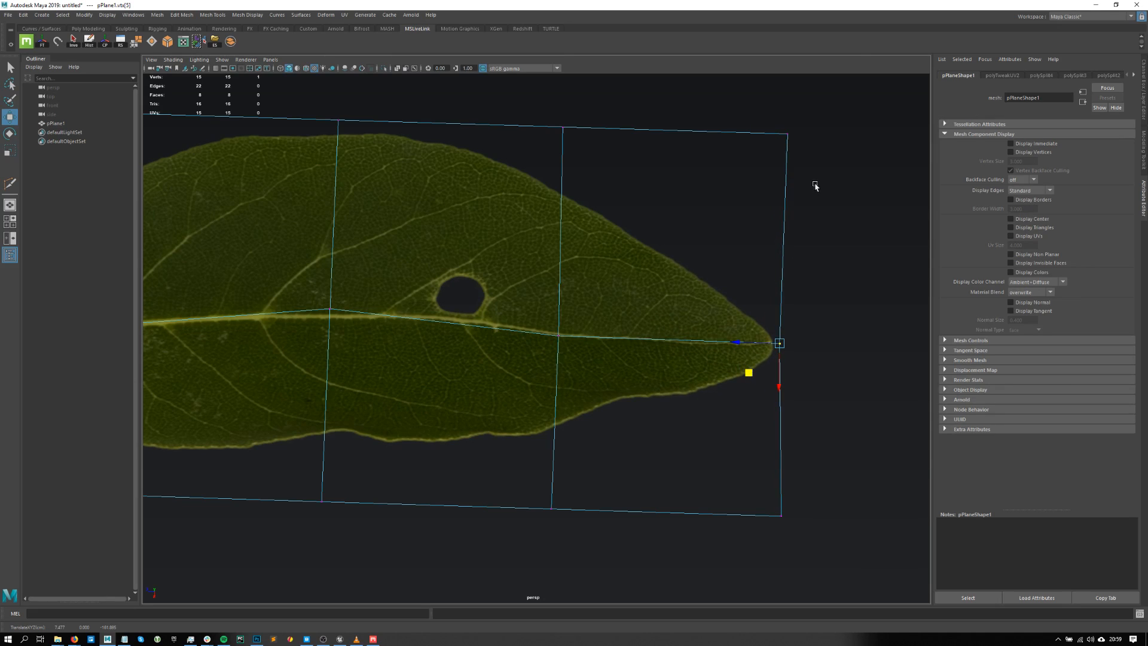
# - Pull the tip-end corners and neighbouring border vertices inward to follow the outline of the leaf's pointed end
pyautogui.moveTo(798, 122); pyautogui.dragTo(679, 252)
pyautogui.moveTo(823, 476); pyautogui.dragTo(672, 466)
pyautogui.moveTo(807, 312); pyautogui.dragTo(770, 352)
pyautogui.moveTo(589, 481); pyautogui.dragTo(545, 528)
pyautogui.scroll(-2, 493, 385)
pyautogui.keyDown('alt'); pyautogui.moveTo(491, 381); pyautogui.dragTo(711, 438, button='middle'); pyautogui.keyUp('alt')
pyautogui.moveTo(637, 216); pyautogui.dragTo(604, 269)
pyautogui.moveTo(843, 209); pyautogui.dragTo(709, 268)
pyautogui.moveTo(896, 290); pyautogui.dragTo(819, 328)
pyautogui.moveTo(917, 441); pyautogui.dragTo(831, 482)
# - Move the lower border vertices up close to the leaf's lower edge
pyautogui.keyDown('alt'); pyautogui.moveTo(830, 482); pyautogui.dragTo(695, 477, button='middle'); pyautogui.keyUp('alt')
pyautogui.moveTo(645, 541); pyautogui.dragTo(631, 525)
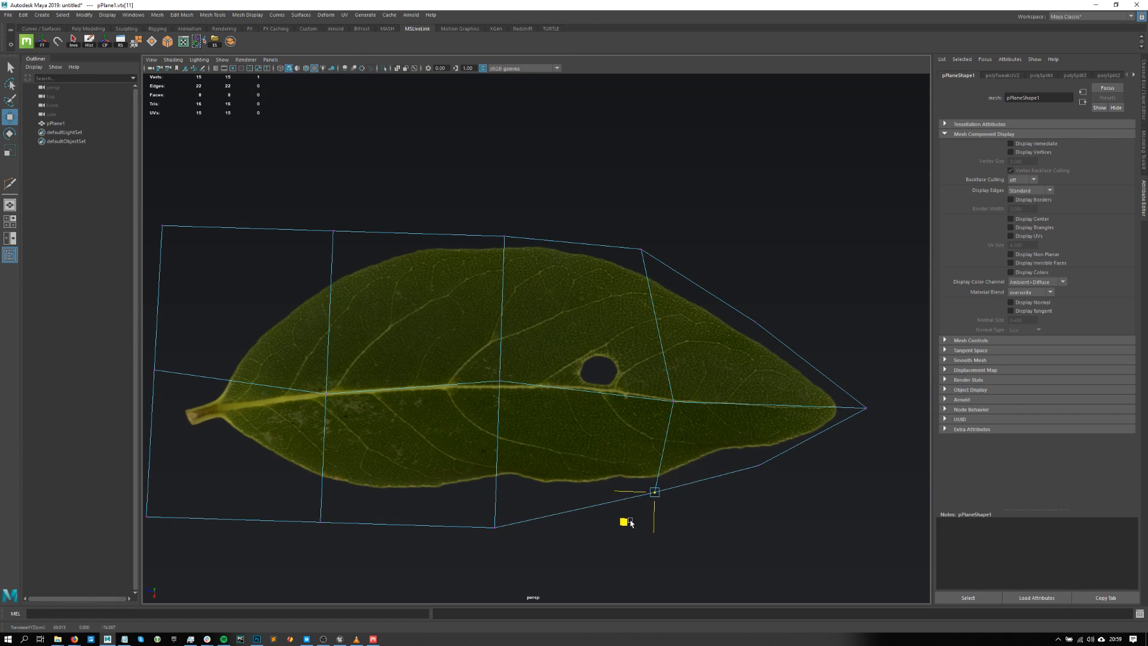
pyautogui.moveTo(532, 504); pyautogui.dragTo(469, 526)
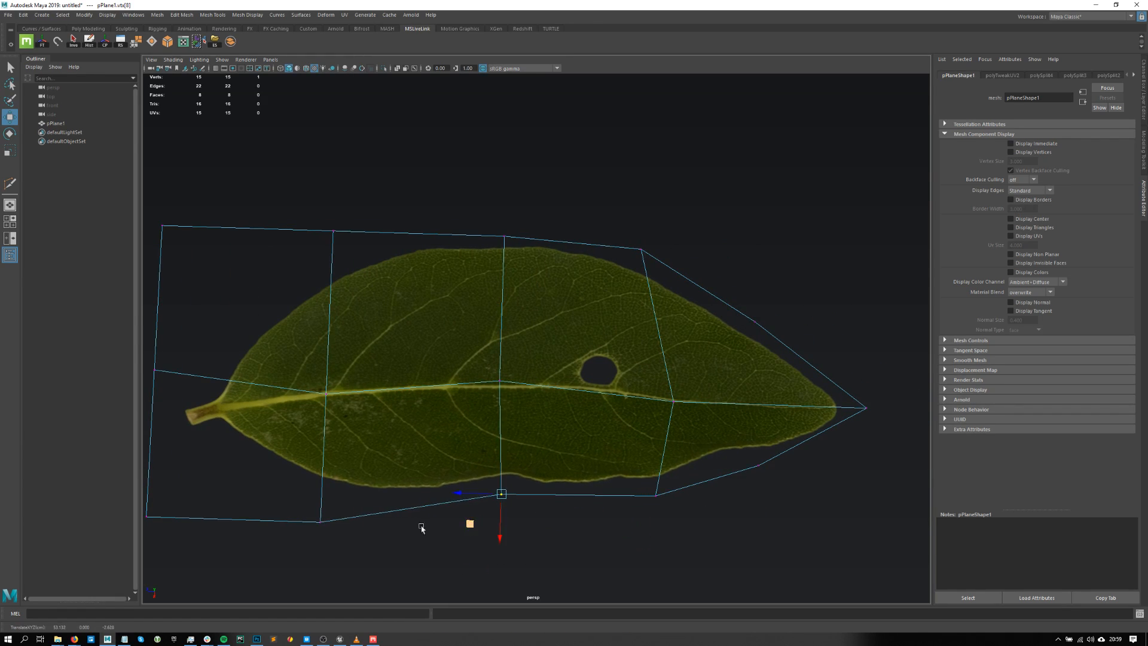
pyautogui.keyDown('alt'); pyautogui.moveTo(469, 526); pyautogui.dragTo(730, 530, button='middle'); pyautogui.keyUp('alt')
pyautogui.moveTo(610, 513); pyautogui.dragTo(546, 550)
pyautogui.moveTo(549, 553); pyautogui.dragTo(554, 535, button='middle')
# - Pull the stem-end corner and middle vertices in around the end of the leaf's stem
pyautogui.moveTo(492, 479); pyautogui.dragTo(425, 493)
pyautogui.moveTo(450, 205); pyautogui.dragTo(374, 298)
pyautogui.moveTo(416, 265); pyautogui.dragTo(402, 419)
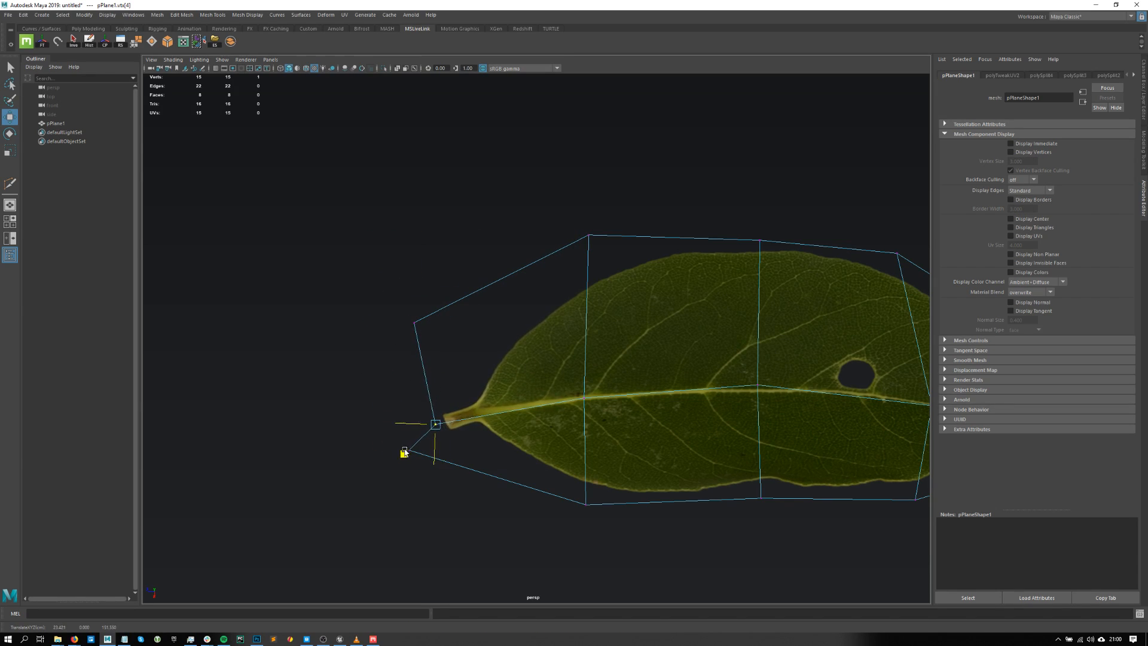
pyautogui.click(414, 323)
pyautogui.moveTo(373, 327); pyautogui.dragTo(392, 327)
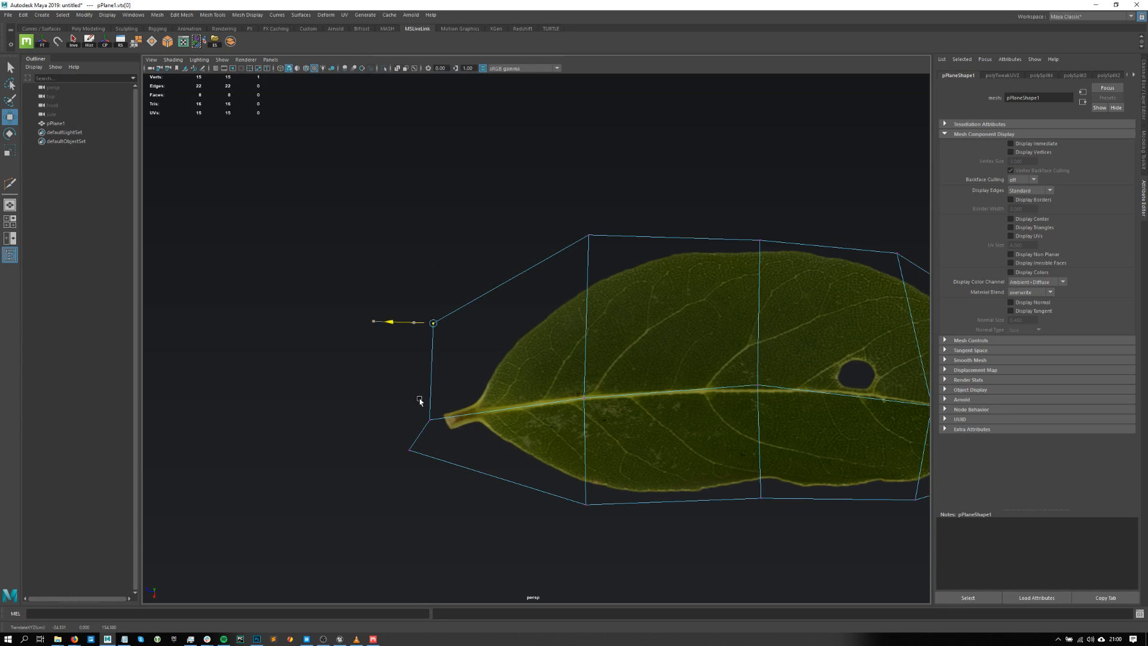
pyautogui.moveTo(367, 460); pyautogui.dragTo(387, 460)
# - Tighten the stem-end border and move the upper border vertex beside it in toward the leaf edge
pyautogui.click(430, 419)
pyautogui.moveTo(479, 239); pyautogui.dragTo(430, 449)
pyautogui.moveTo(632, 194); pyautogui.dragTo(554, 283)
pyautogui.scroll(-2, 627, 278)
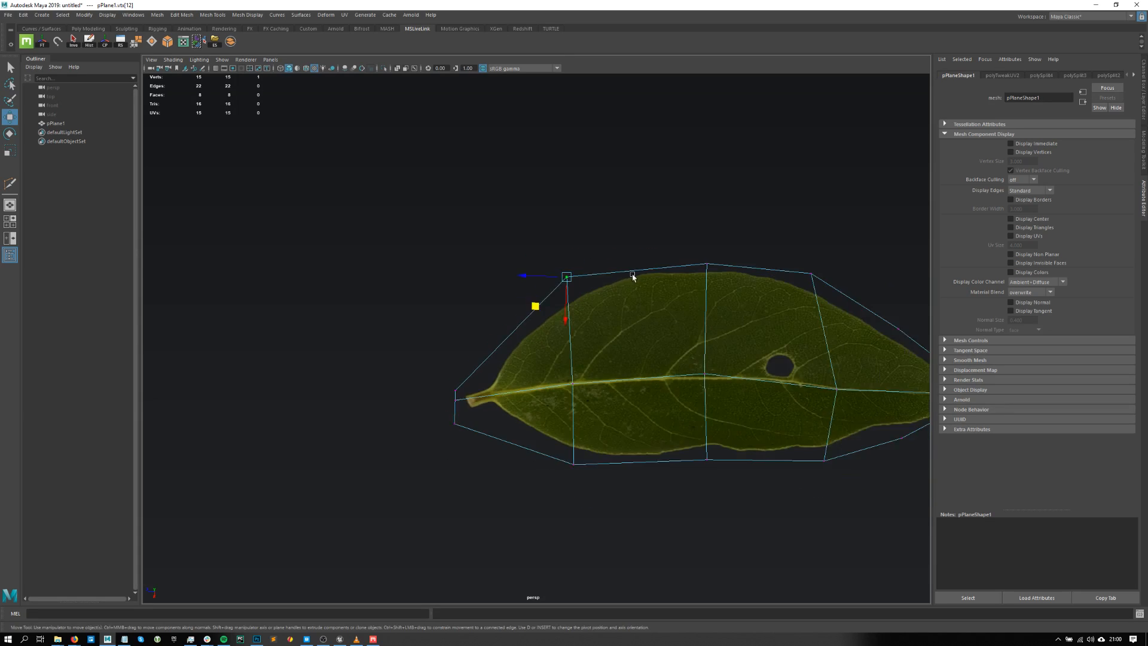
pyautogui.scroll(-1, 628, 278)
# - Return to object mode and move the leaf's pivot to the base of its stem
pyautogui.press('F8')
pyautogui.click(666, 295)
pyautogui.keyDown('alt'); pyautogui.moveTo(666, 295); pyautogui.dragTo(561, 274); pyautogui.keyUp('alt')
pyautogui.press('d')
pyautogui.click(670, 359)
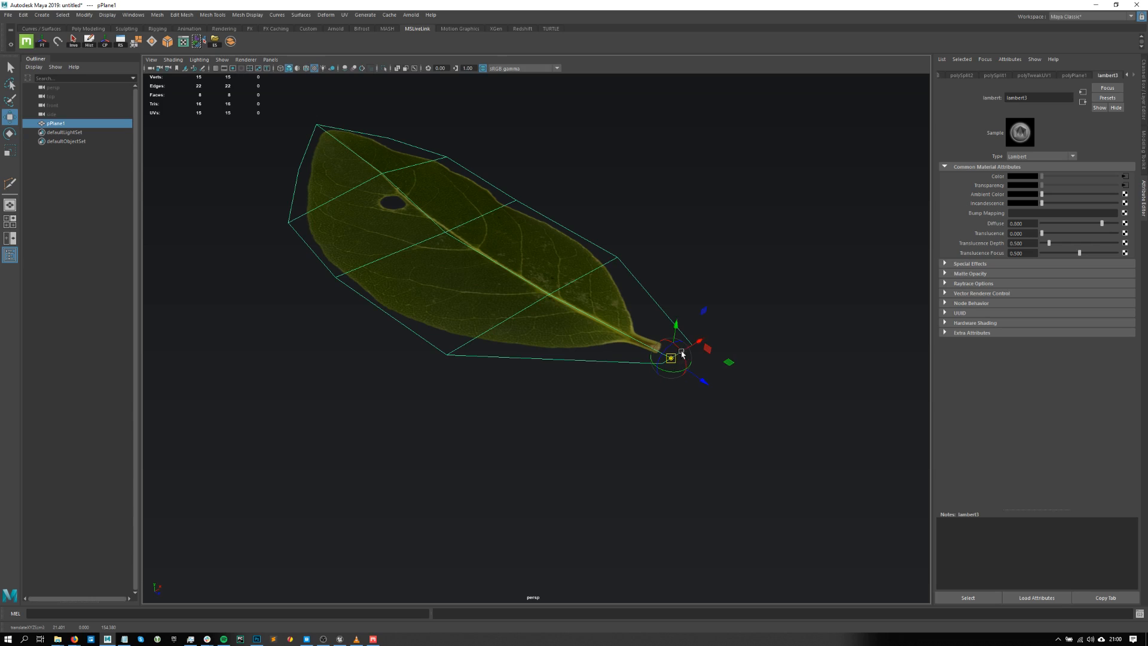
pyautogui.scroll(2, 680, 357)
pyautogui.moveTo(792, 398); pyautogui.dragTo(752, 384)
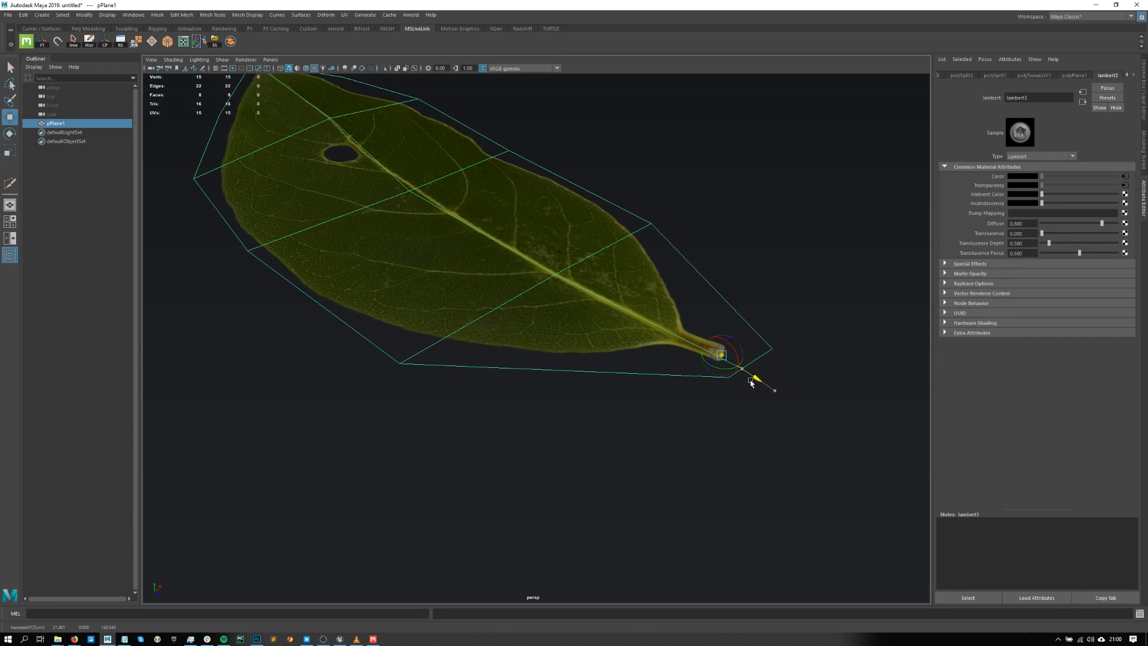
pyautogui.press('d')
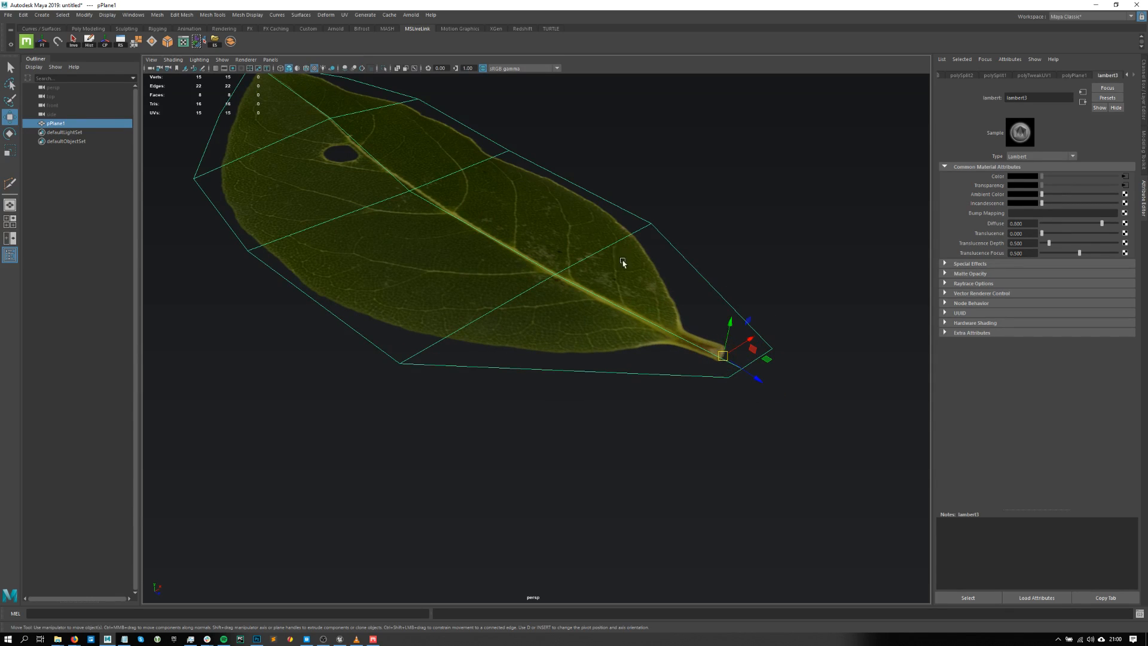
# - Rotate the whole leaf about its stem pivot
pyautogui.scroll(-2, 622, 262)
pyautogui.press('e')
pyautogui.moveTo(674, 373); pyautogui.dragTo(642, 355)
pyautogui.press('w')
pyautogui.press('f')
# - Select the midrib vertices except the one at the stem end and lower them to fold the leaf into a V
pyautogui.scroll(2, 622, 368)
pyautogui.moveTo(593, 386); pyautogui.dragTo(577, 306, button='right')
pyautogui.doubleClick(553, 401)
pyautogui.keyDown('alt'); pyautogui.moveTo(552, 400); pyautogui.dragTo(689, 470); pyautogui.keyUp('alt')
pyautogui.keyDown('ctrl'); pyautogui.moveTo(556, 563); pyautogui.dragTo(663, 524); pyautogui.keyUp('ctrl')
pyautogui.scroll(3, 586, 430)
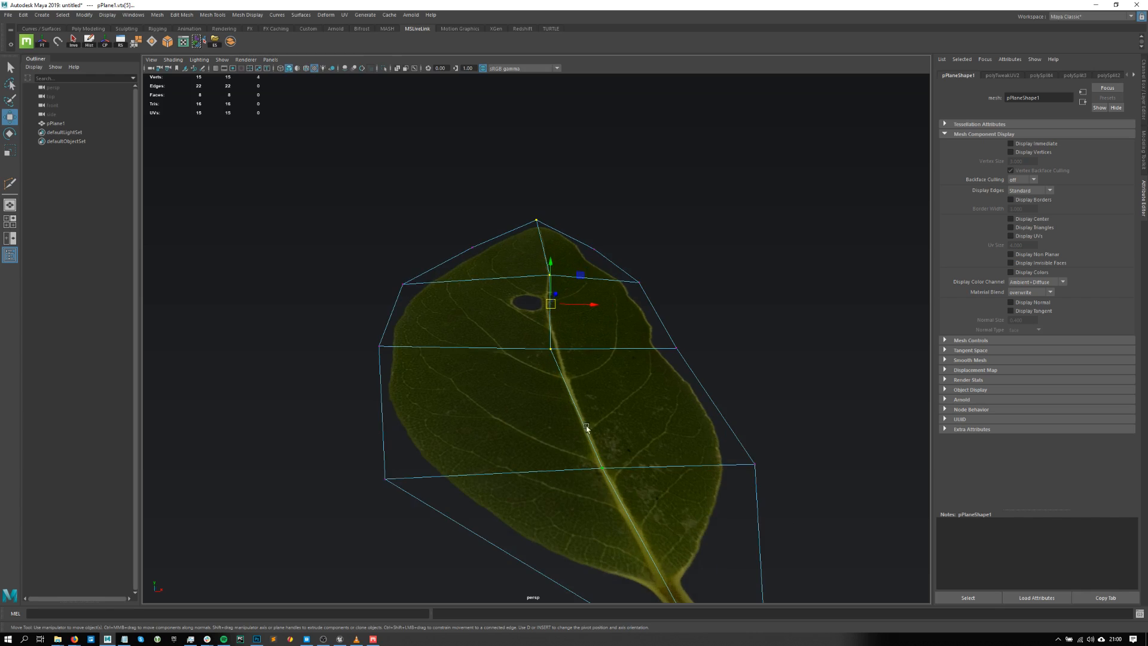
pyautogui.keyDown('alt'); pyautogui.moveTo(586, 431); pyautogui.dragTo(583, 344); pyautogui.keyUp('alt')
pyautogui.moveTo(545, 291); pyautogui.dragTo(553, 340)
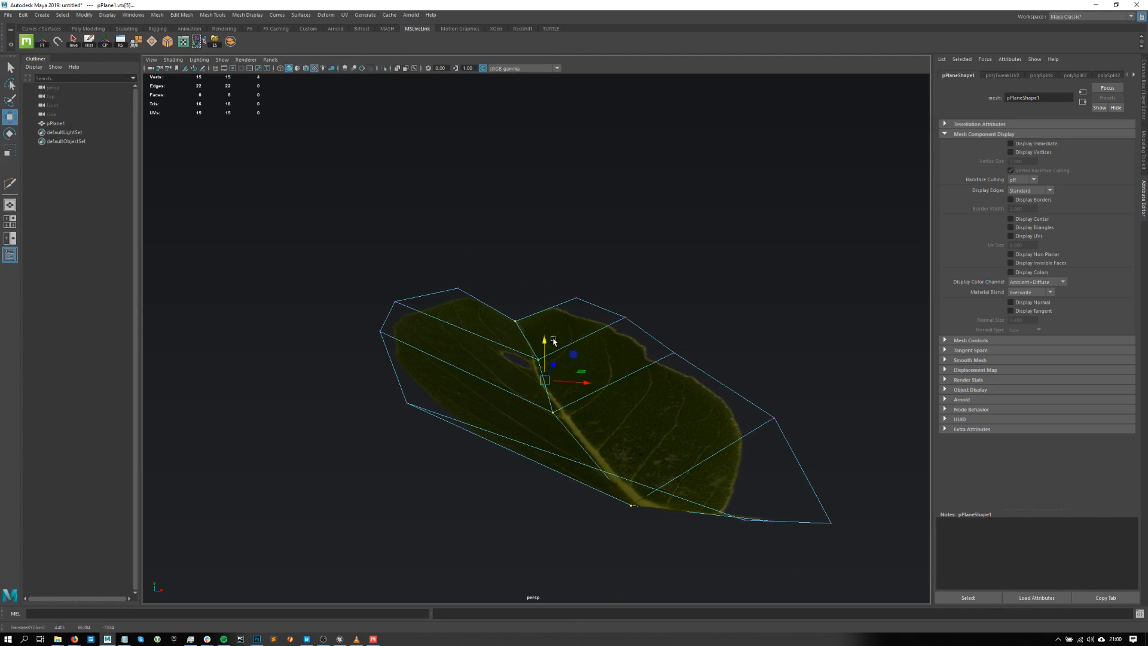
# - Raise the midrib vertices at the middle and near the stem, then adjust the height of a side border vertex
pyautogui.moveTo(627, 449); pyautogui.dragTo(627, 417)
pyautogui.click(552, 411)
pyautogui.moveTo(554, 368); pyautogui.dragTo(555, 358)
pyautogui.click(665, 364)
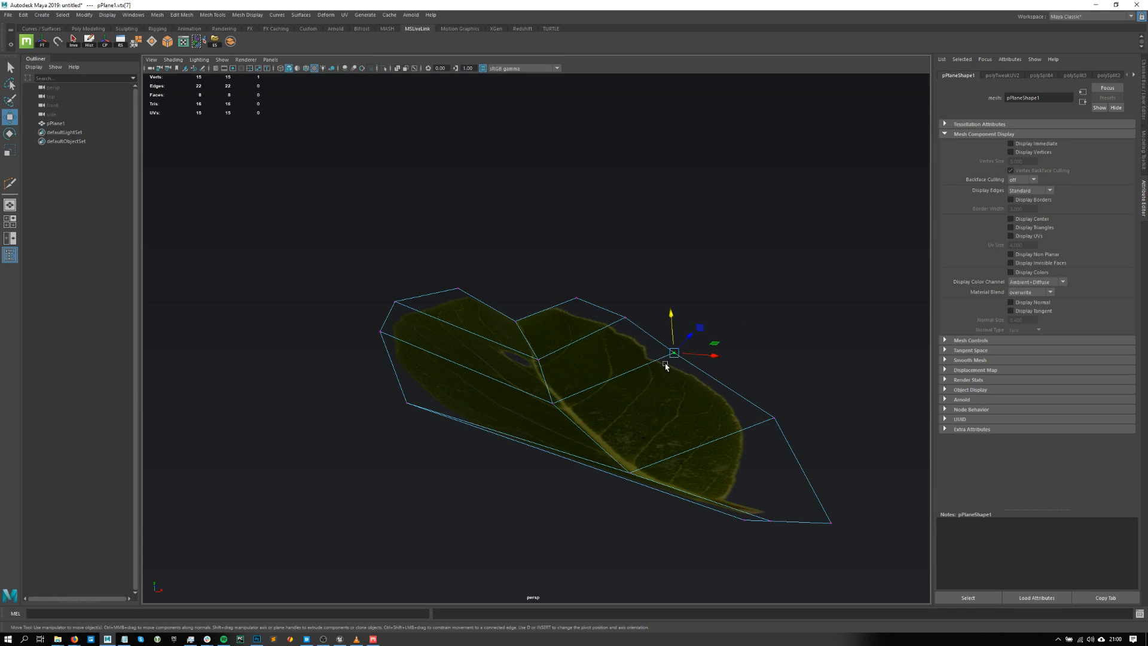
pyautogui.moveTo(670, 306)
pyautogui.mouseDown()
pyautogui.moveTo(670, 287)
pyautogui.moveTo(671, 311)
pyautogui.moveTo(679, 296)
pyautogui.mouseUp()
# - Select the leaf-tip vertices, turn on soft selection with a wide falloff, and rotate them to bend the leaf downward
pyautogui.scroll(-3, 748, 339)
pyautogui.keyDown('alt'); pyautogui.moveTo(748, 339); pyautogui.dragTo(705, 335); pyautogui.keyUp('alt')
pyautogui.click(769, 179)
pyautogui.moveTo(769, 180); pyautogui.dragTo(615, 358)
pyautogui.press('b')
pyautogui.moveTo(510, 389); pyautogui.dragTo(871, 417, button='middle')
pyautogui.press('e')
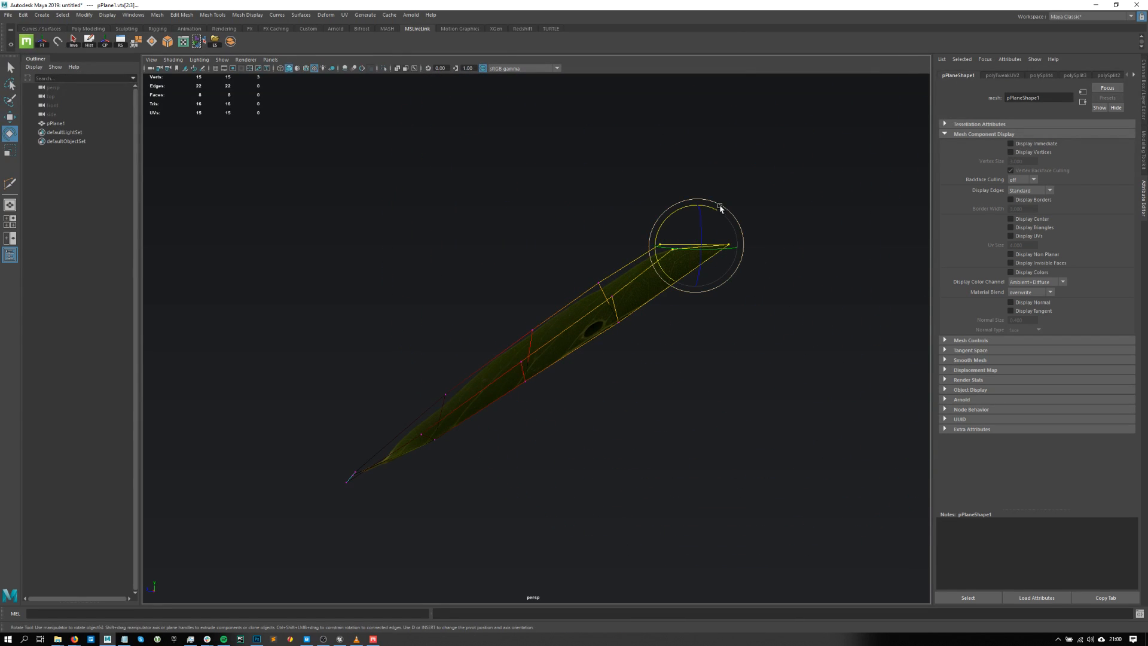
pyautogui.moveTo(713, 207); pyautogui.dragTo(746, 347)
pyautogui.press('w')
# - Return to object mode and examine the bent leaf's tip and midrib up close
pyautogui.click(643, 267)
pyautogui.press('F8')
pyautogui.keyDown('alt'); pyautogui.moveTo(588, 365); pyautogui.dragTo(553, 276, button='middle'); pyautogui.keyUp('alt')
pyautogui.click(456, 392)
pyautogui.keyDown('alt'); pyautogui.moveTo(456, 392); pyautogui.dragTo(598, 348); pyautogui.keyUp('alt')
pyautogui.scroll(6, 598, 348)
pyautogui.click(643, 328)
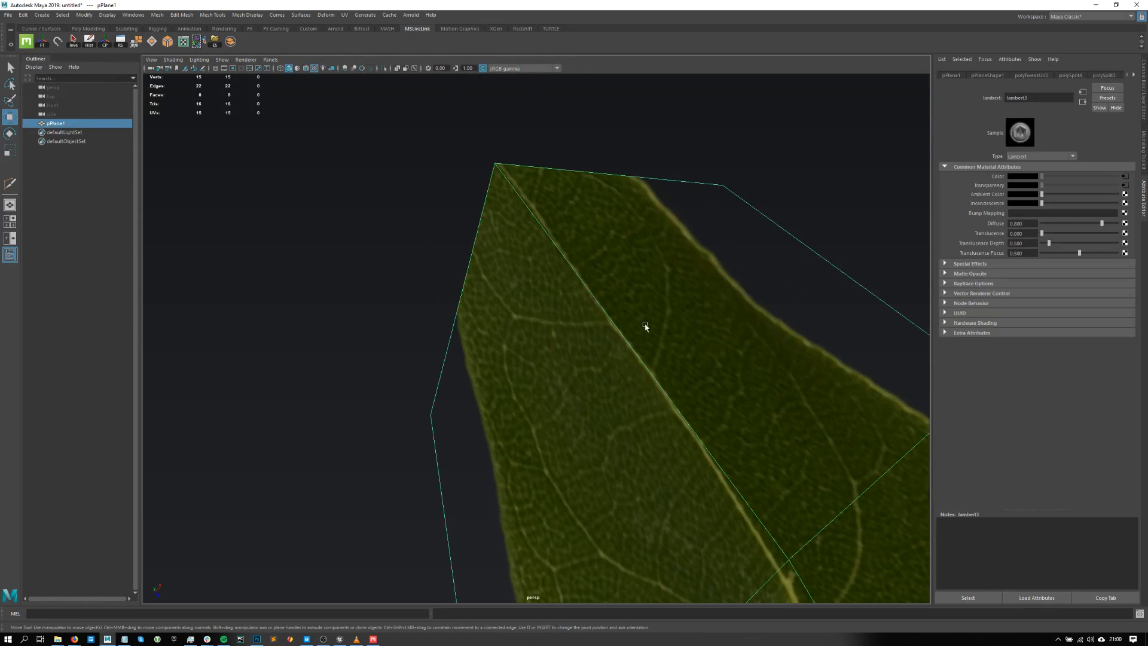
# - Move the leaf-tip vertex outward past the leaf's tip, then reposition the neighbouring border vertex and return to object mode
pyautogui.click(525, 223)
pyautogui.scroll(-2, 458, 169)
pyautogui.keyDown('alt'); pyautogui.moveTo(458, 169); pyautogui.dragTo(465, 221, button='middle'); pyautogui.keyUp('alt')
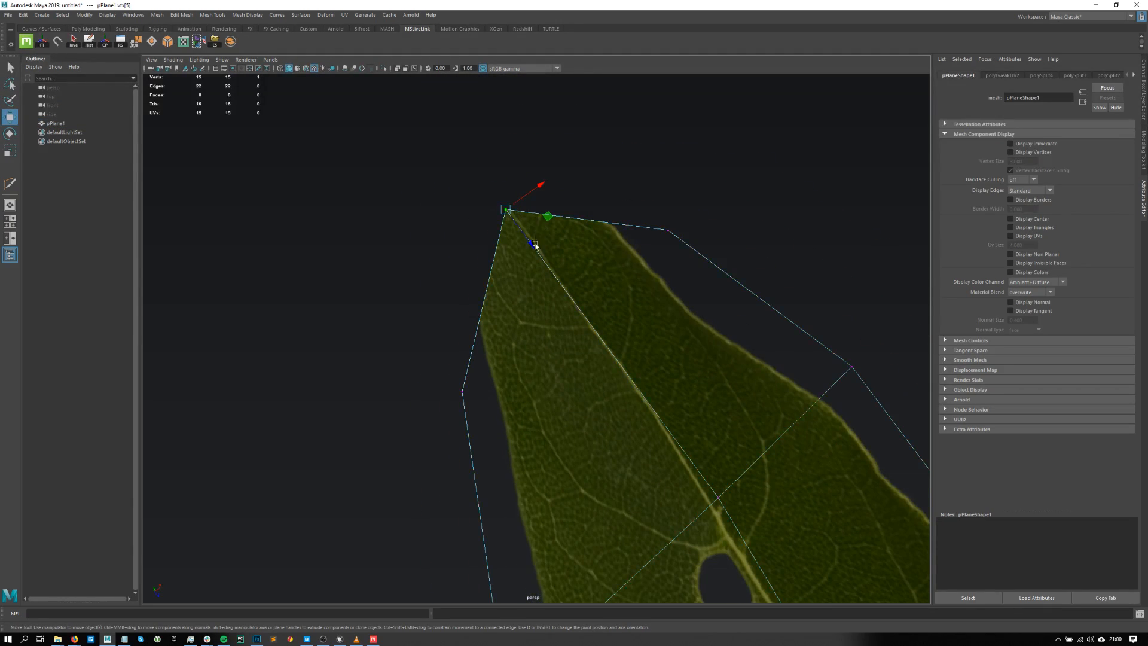
pyautogui.moveTo(532, 250); pyautogui.dragTo(452, 143)
pyautogui.click(640, 266)
pyautogui.moveTo(672, 231); pyautogui.dragTo(674, 206)
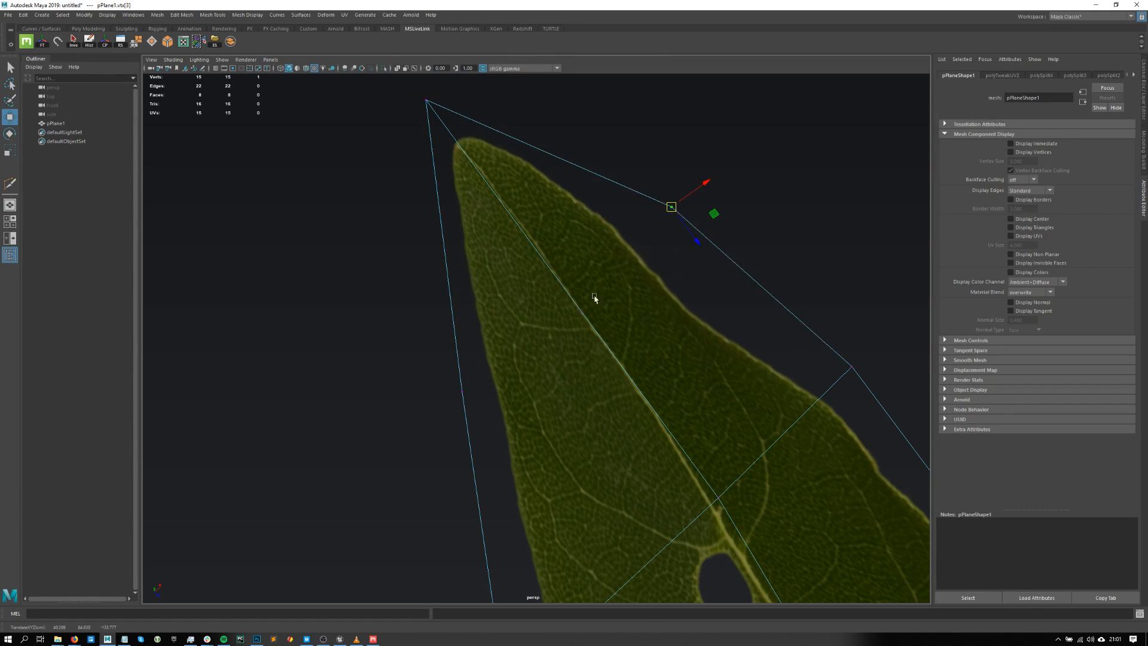
pyautogui.scroll(-6, 686, 374)
pyautogui.press('F8')
pyautogui.click(763, 383)
pyautogui.keyDown('alt'); pyautogui.moveTo(763, 382); pyautogui.dragTo(658, 355); pyautogui.keyUp('alt')
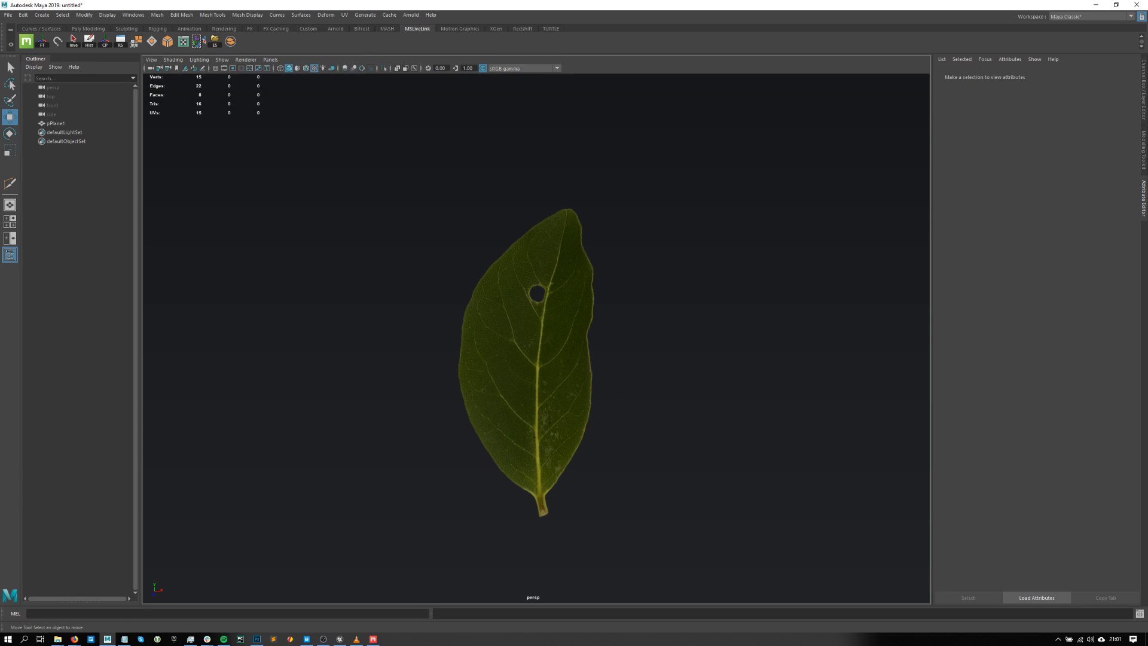
pyautogui.keyDown('alt'); pyautogui.moveTo(482, 316); pyautogui.dragTo(640, 313); pyautogui.keyUp('alt')
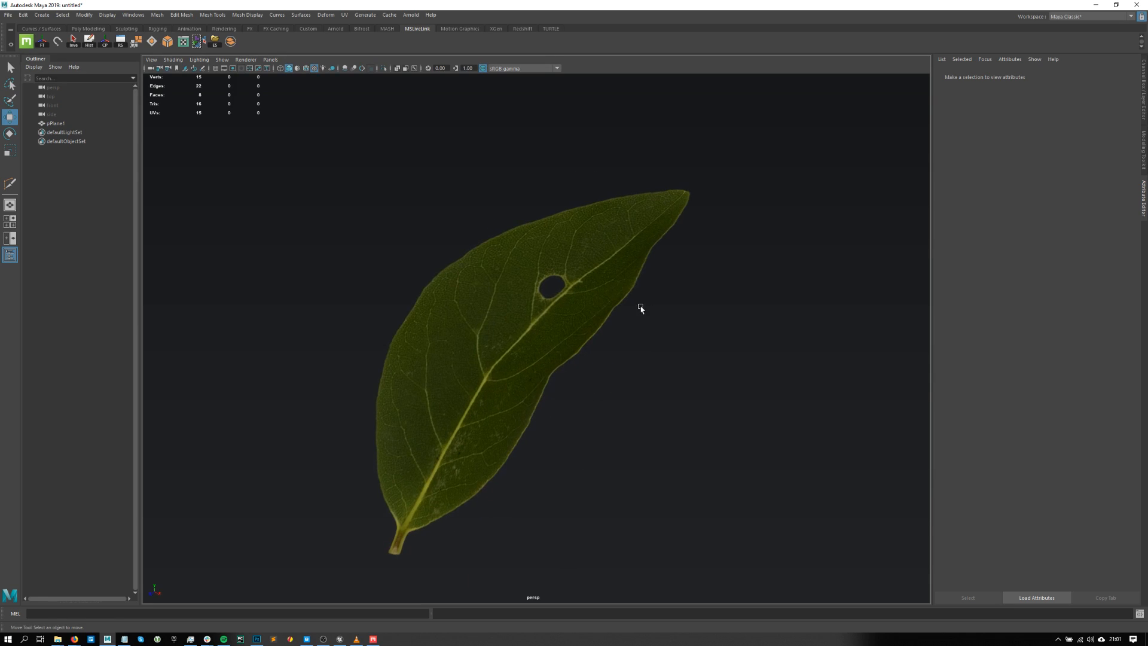
pyautogui.click(538, 290)
pyautogui.scroll(5, 488, 229)
pyautogui.moveTo(488, 229); pyautogui.dragTo(487, 232, button='right')
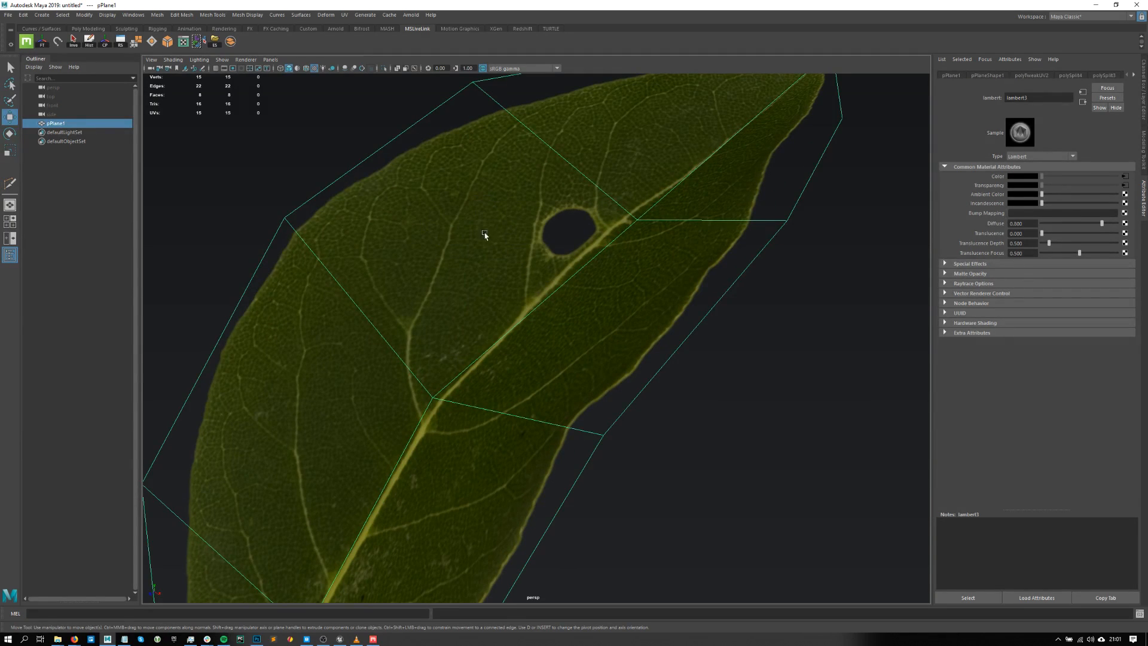
pyautogui.moveTo(410, 209); pyautogui.dragTo(414, 295)
pyautogui.scroll(-3, 679, 287)
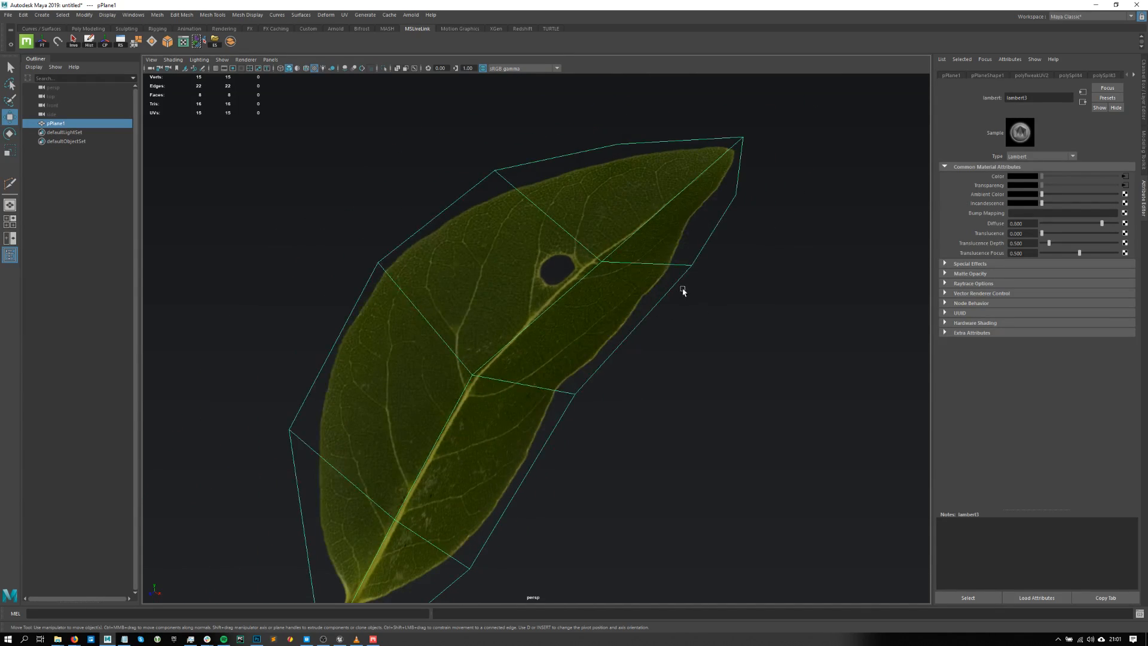
pyautogui.click(692, 264)
pyautogui.moveTo(697, 274); pyautogui.dragTo(856, 430)
pyautogui.hotkey('ctrl', 'z')
pyautogui.moveTo(567, 216); pyautogui.dragTo(562, 288)
pyautogui.moveTo(592, 234); pyautogui.dragTo(599, 319)
pyautogui.moveTo(689, 267); pyautogui.dragTo(679, 349)
pyautogui.hotkey('ctrl', 'z')
pyautogui.click(640, 422)
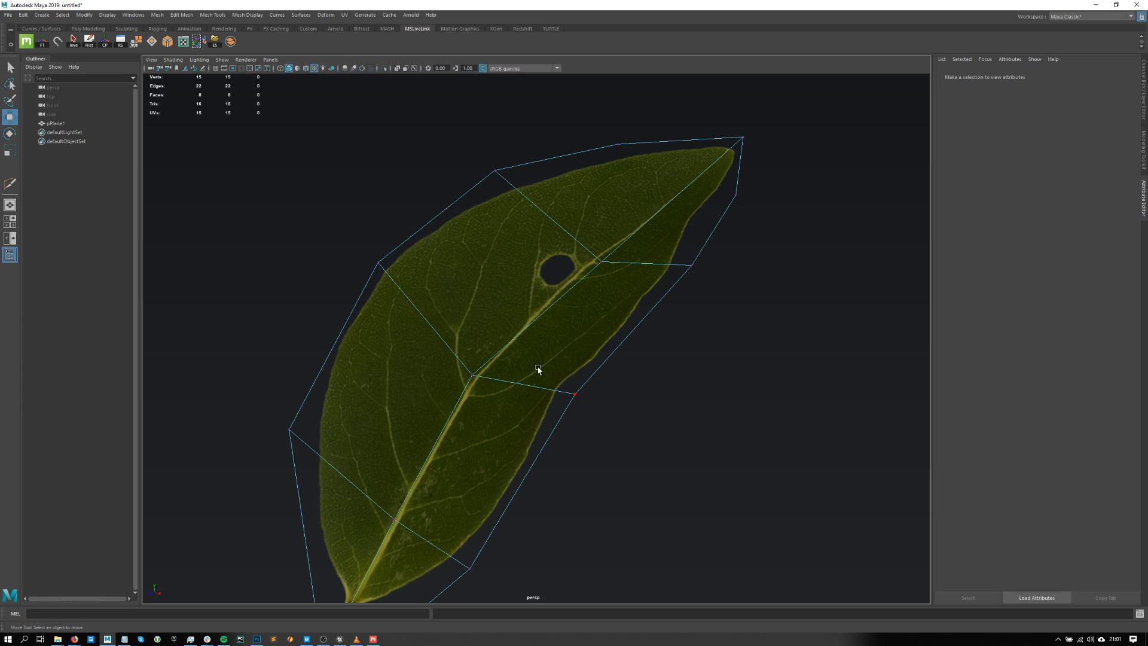
# - Select the leaf mesh and turn on its smooth mesh preview
pyautogui.click(678, 178)
pyautogui.scroll(-3, 630, 225)
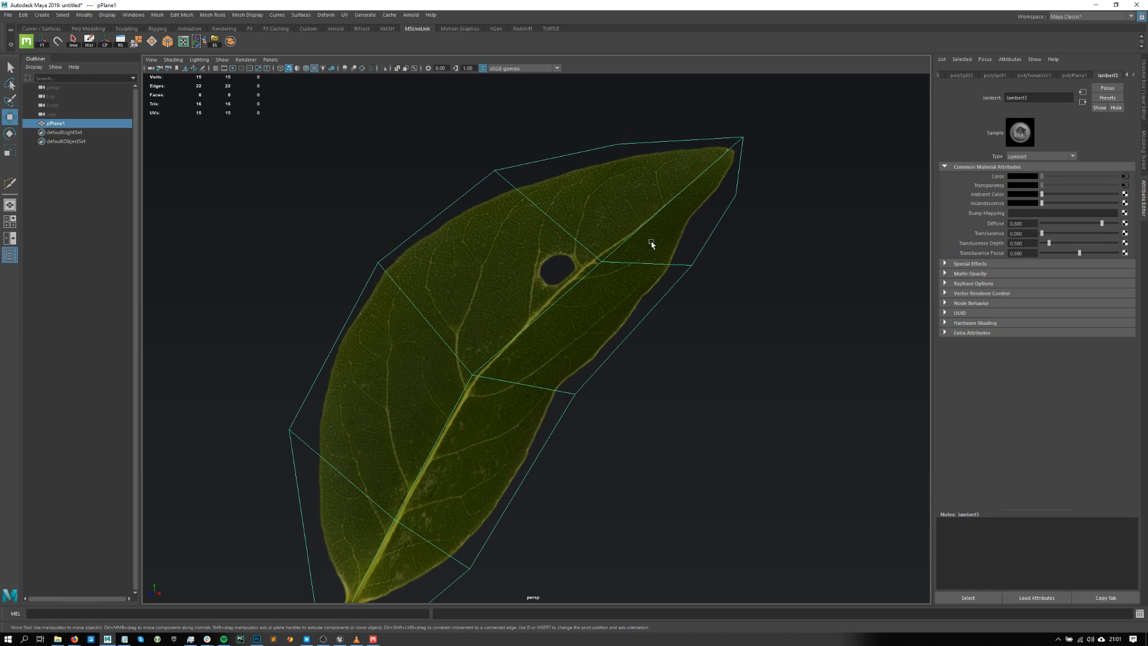
pyautogui.scroll(3, 627, 214)
pyautogui.press('3')
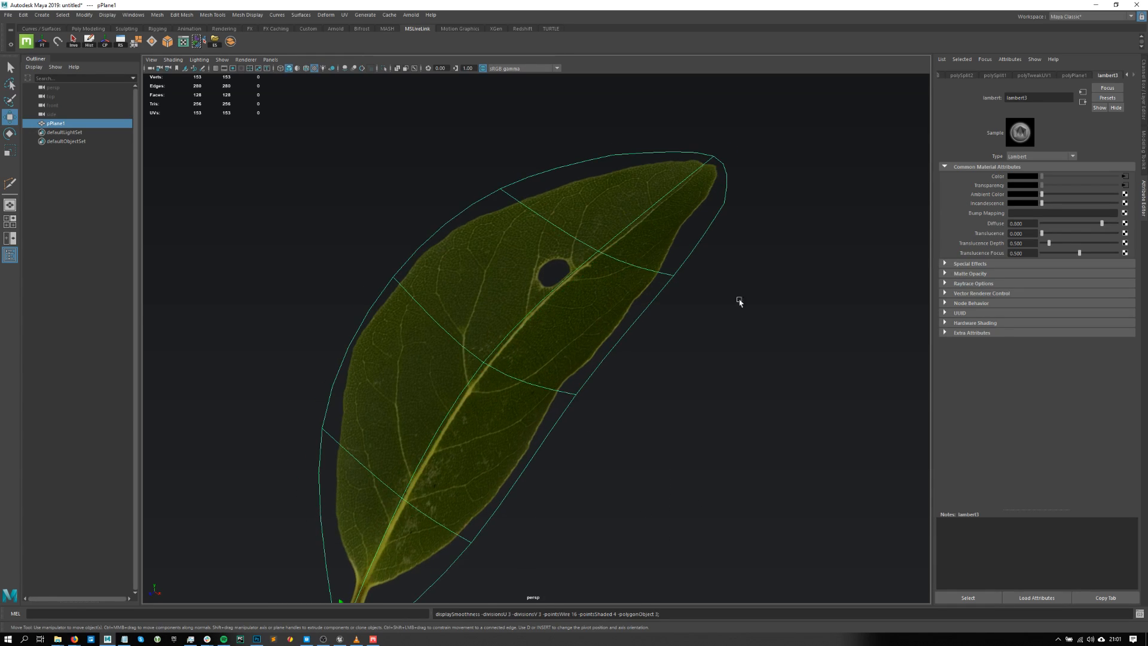
# - Examine the curvature and outline of the smoothed leaf from several angles
pyautogui.click(701, 350)
pyautogui.keyDown('alt'); pyautogui.moveTo(561, 348); pyautogui.dragTo(517, 386); pyautogui.keyUp('alt')
pyautogui.click(549, 357)
pyautogui.scroll(-3, 583, 372)
pyautogui.keyDown('alt'); pyautogui.moveTo(585, 374); pyautogui.dragTo(661, 377); pyautogui.keyUp('alt')
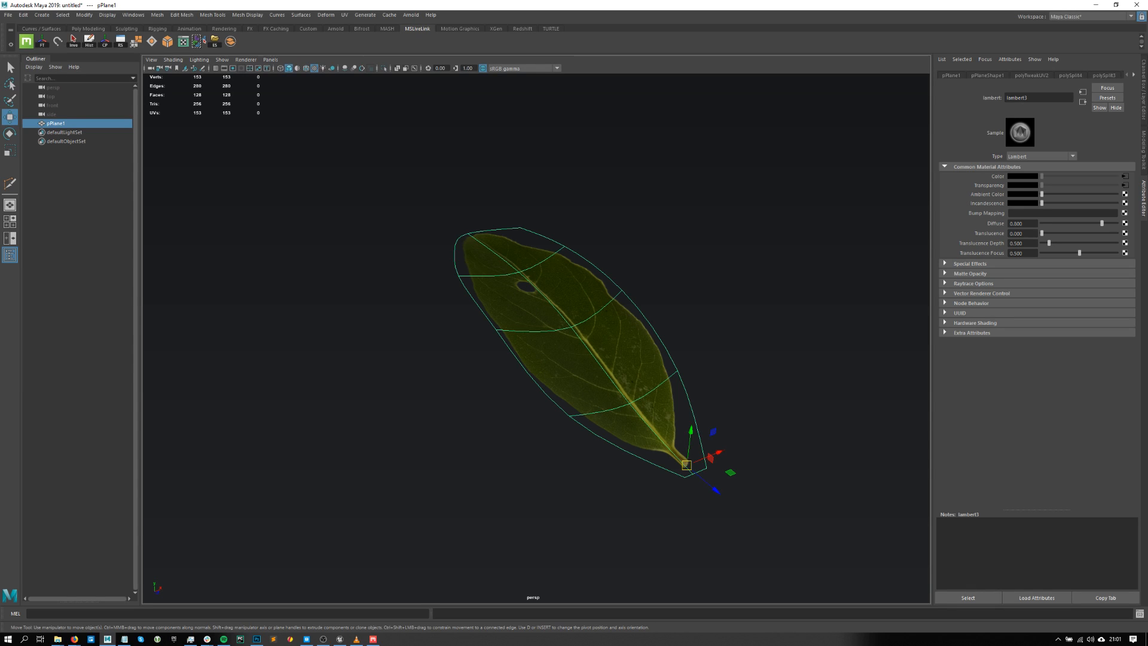
pyautogui.keyDown('alt'); pyautogui.moveTo(687, 323); pyautogui.dragTo(684, 384); pyautogui.keyUp('alt')
pyautogui.click(680, 375)
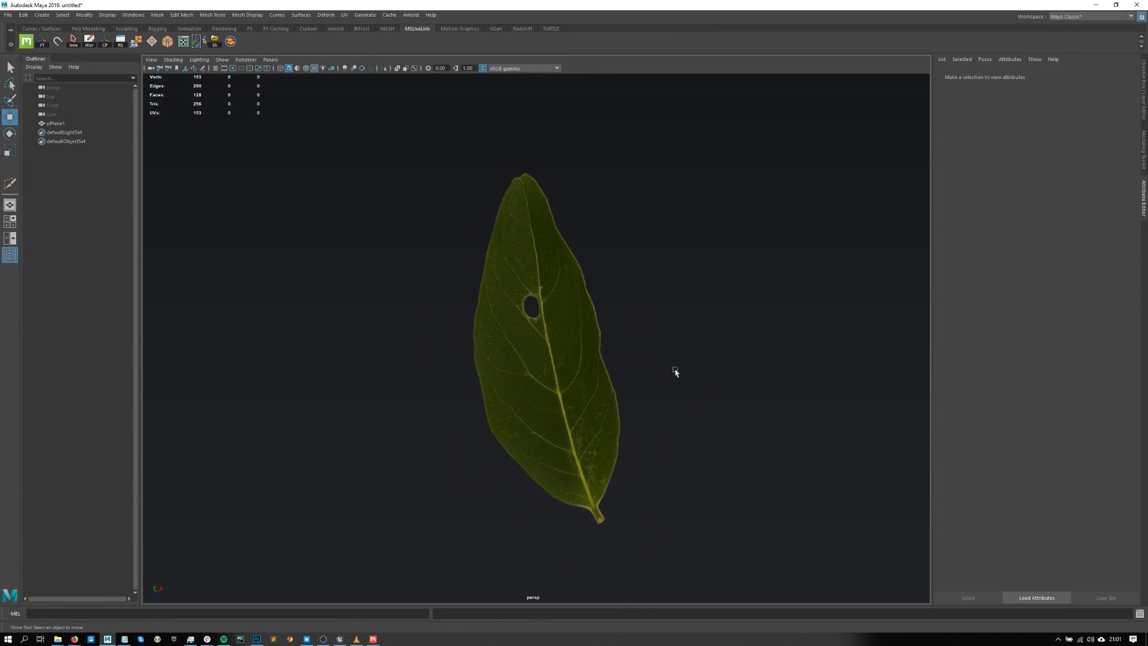
pyautogui.click(612, 260)
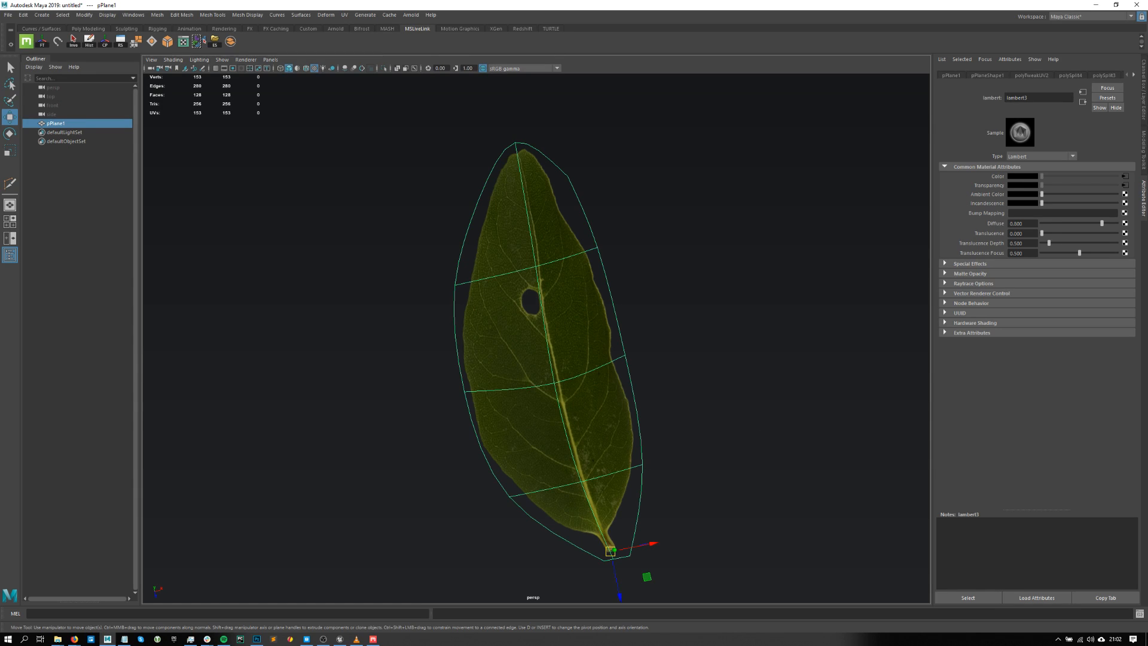
pyautogui.hotkey('alt', 'Tab')
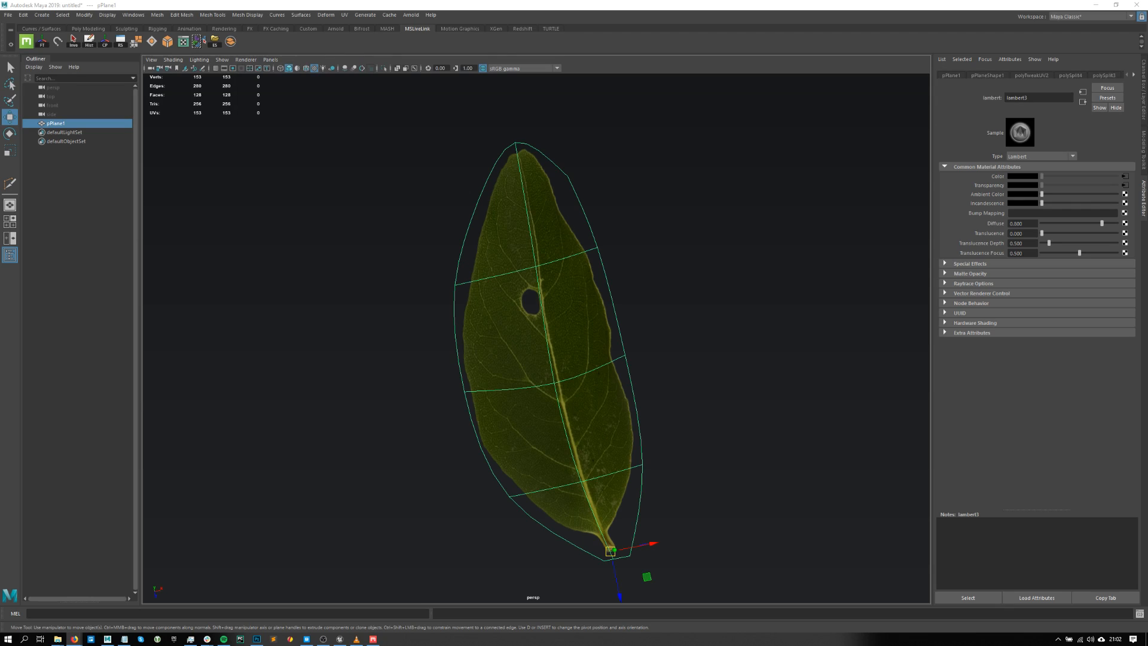
# - Undo the recent changes to bring the leaf back to its unsmoothed mesh display
pyautogui.hotkey('ctrl', 'z')
pyautogui.hotkey('ctrl', 'z')
pyautogui.hotkey('ctrl', 'z')
pyautogui.hotkey('ctrl', 'z')
pyautogui.hotkey('ctrl', 'z')
pyautogui.hotkey('ctrl', 'z')
pyautogui.hotkey('ctrl', 'z')
pyautogui.hotkey('ctrl', 'z')
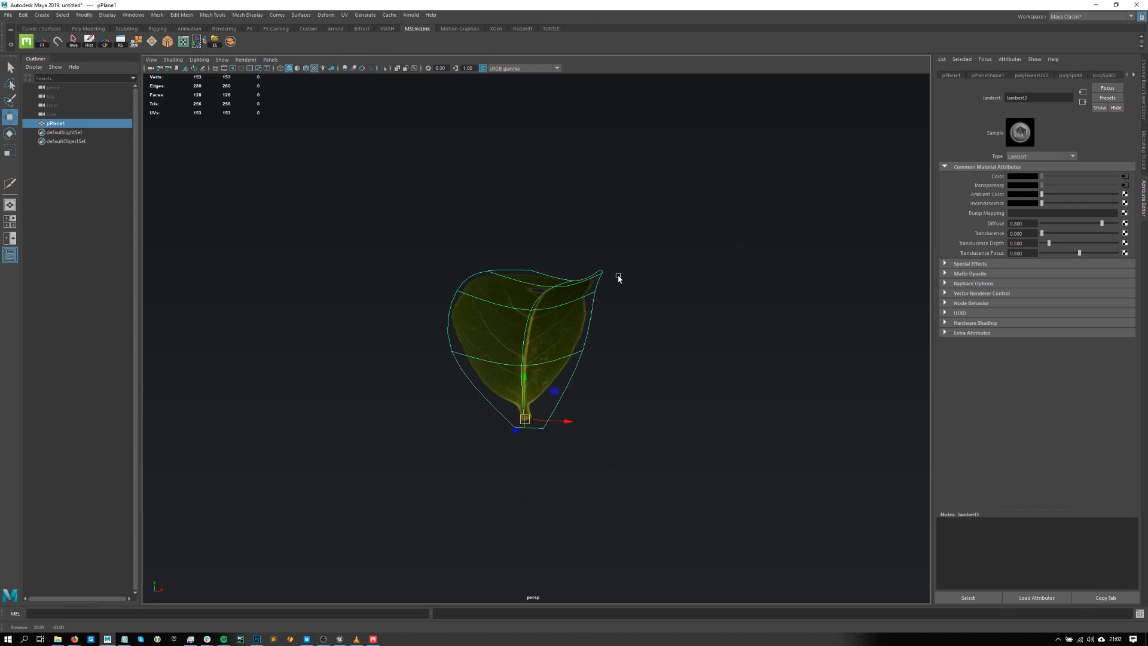
pyautogui.keyDown('alt'); pyautogui.moveTo(603, 327); pyautogui.dragTo(712, 313); pyautogui.keyUp('alt')
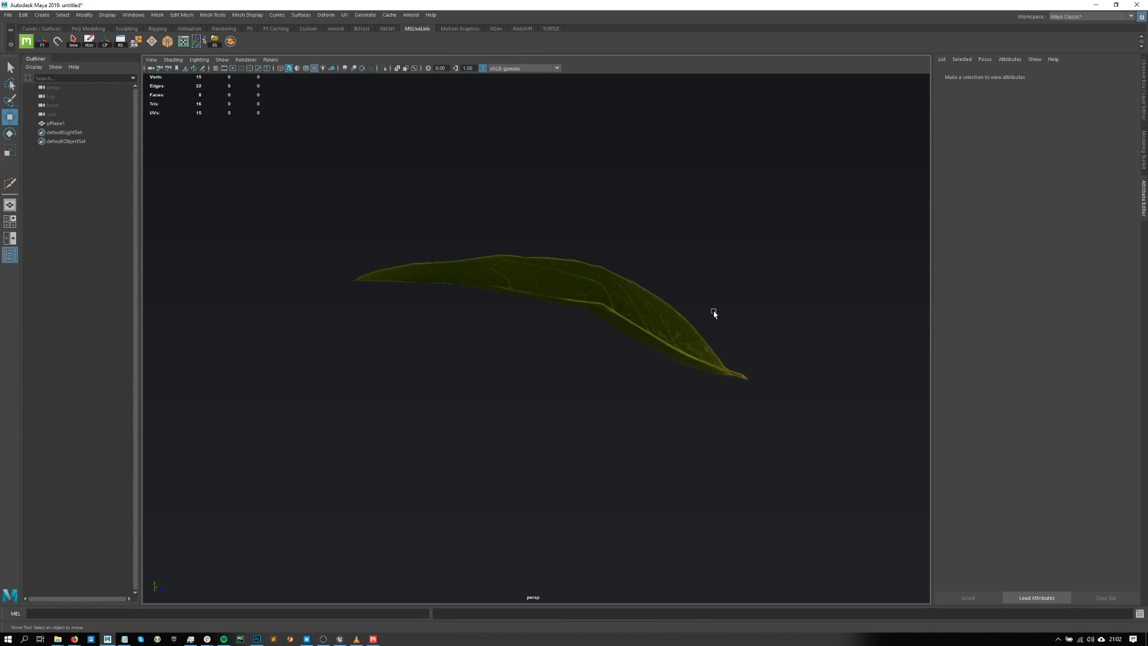
pyautogui.moveTo(420, 359); pyautogui.dragTo(581, 353)
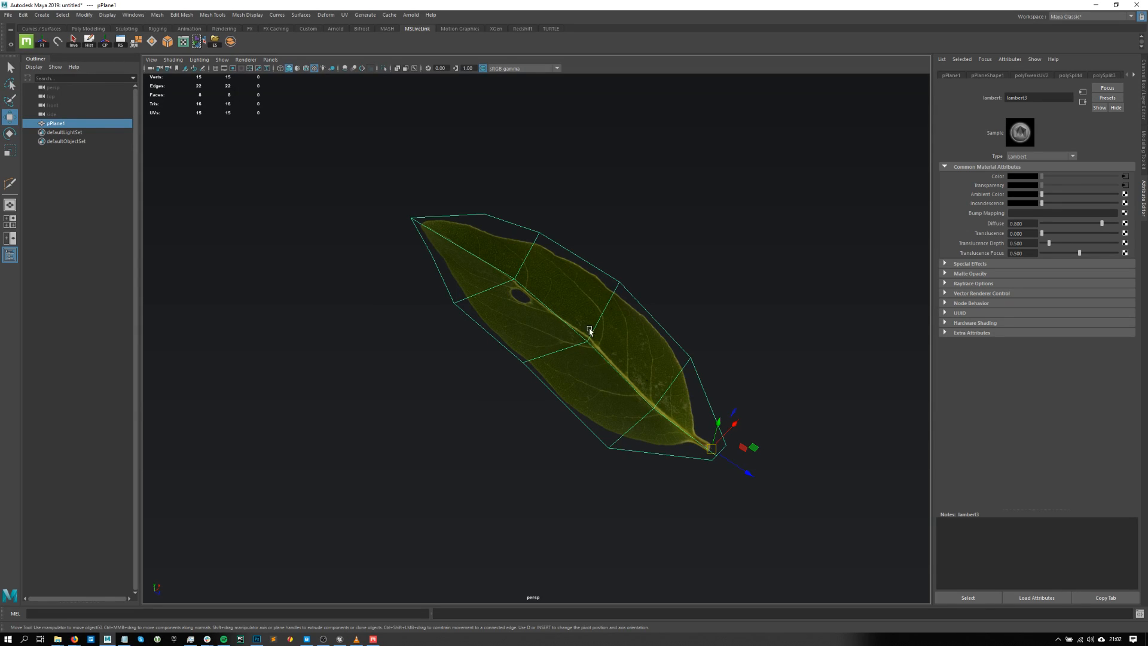
# - Detach the mesh display commands as a floating window and apply the default 0.5 grey vertex color to the whole leaf
pyautogui.scroll(1, 589, 255)
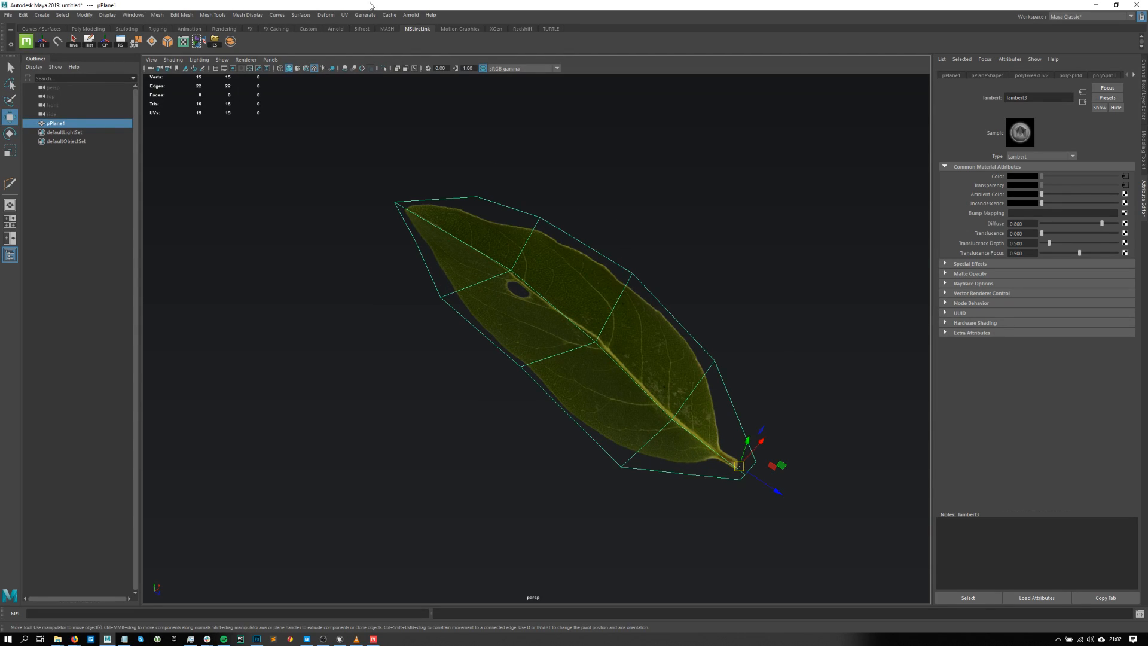
pyautogui.click(247, 14)
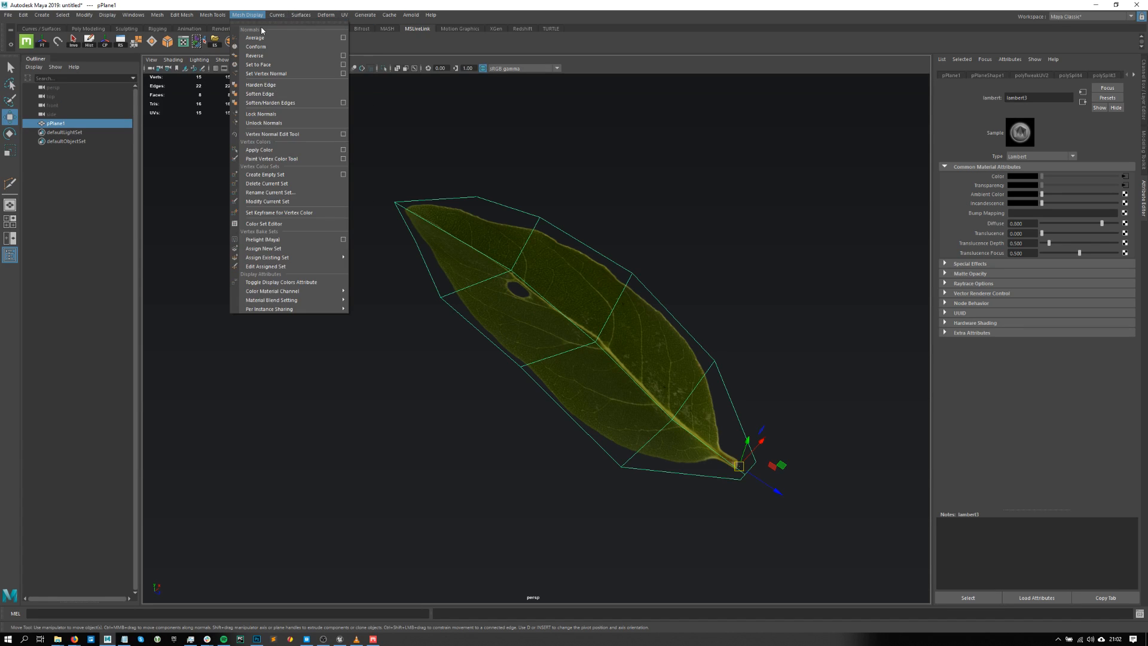
pyautogui.click(262, 26)
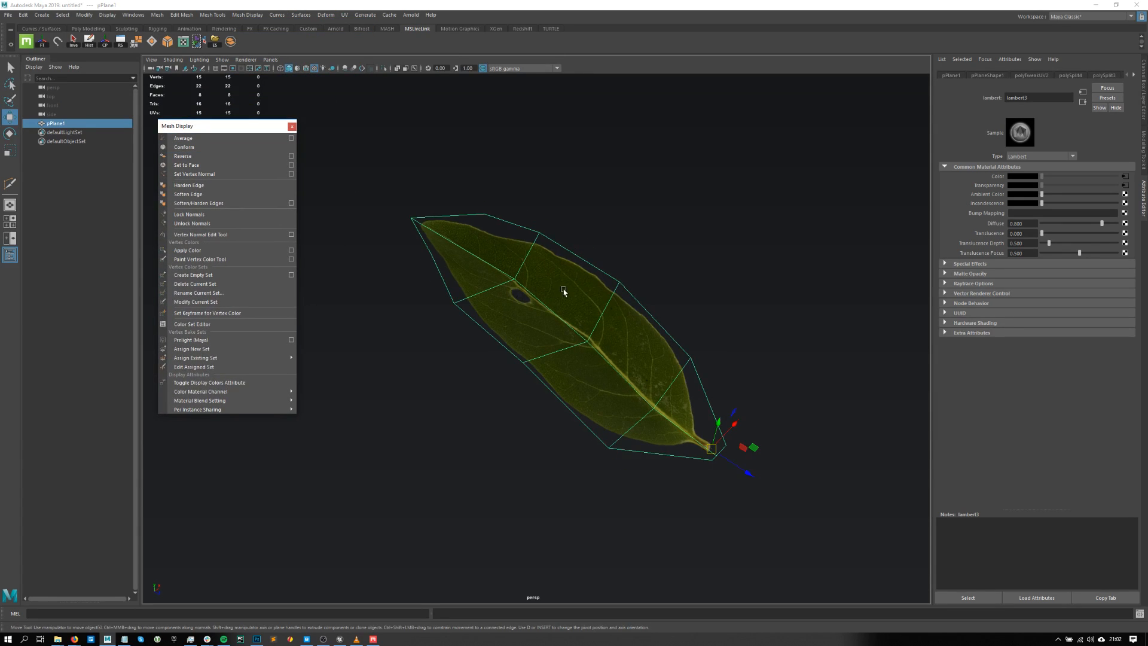
pyautogui.scroll(1, 559, 290)
pyautogui.click(251, 251)
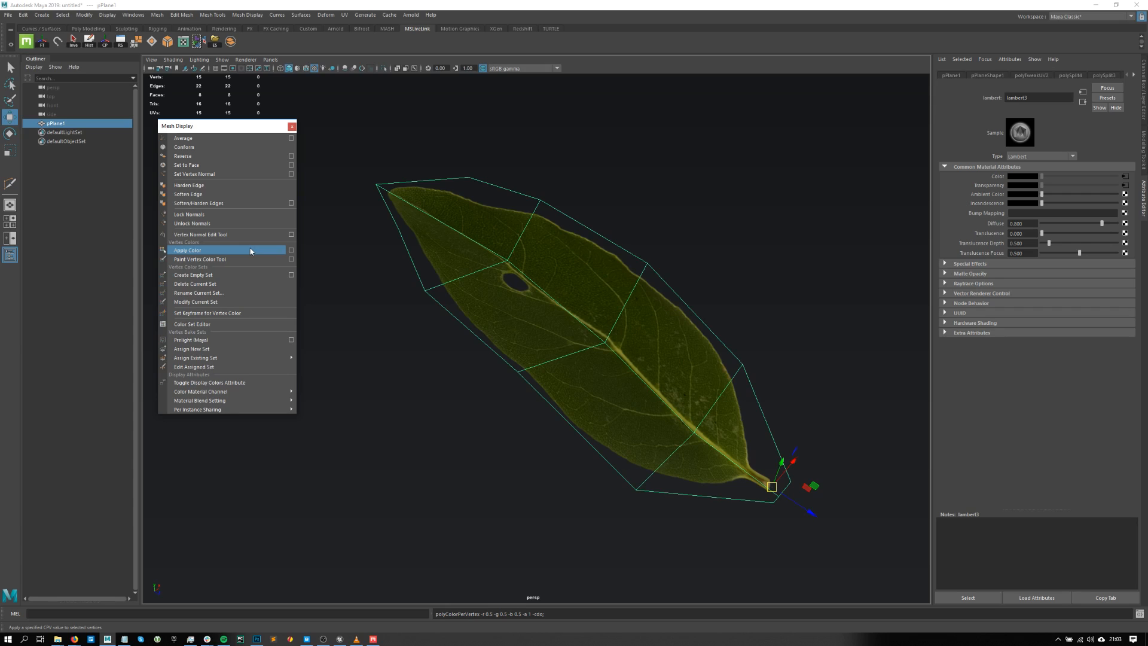
pyautogui.keyDown('alt'); pyautogui.moveTo(673, 329); pyautogui.dragTo(624, 329); pyautogui.keyUp('alt')
pyautogui.click(455, 135)
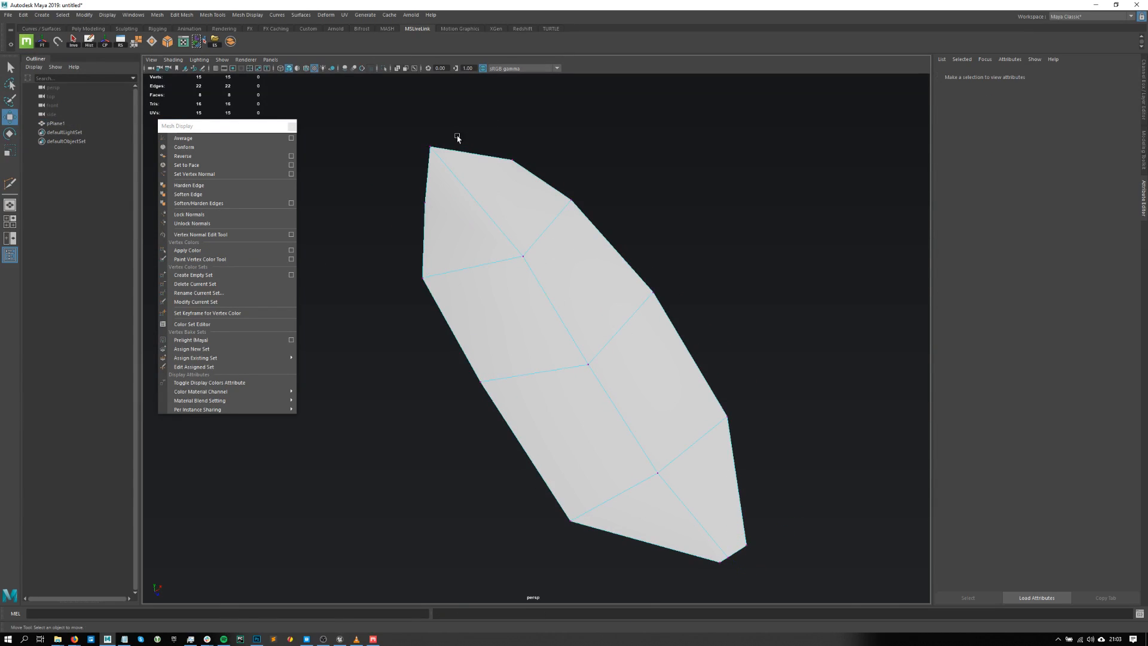
pyautogui.scroll(-1, 679, 178)
pyautogui.hotkey('ctrl', 'z')
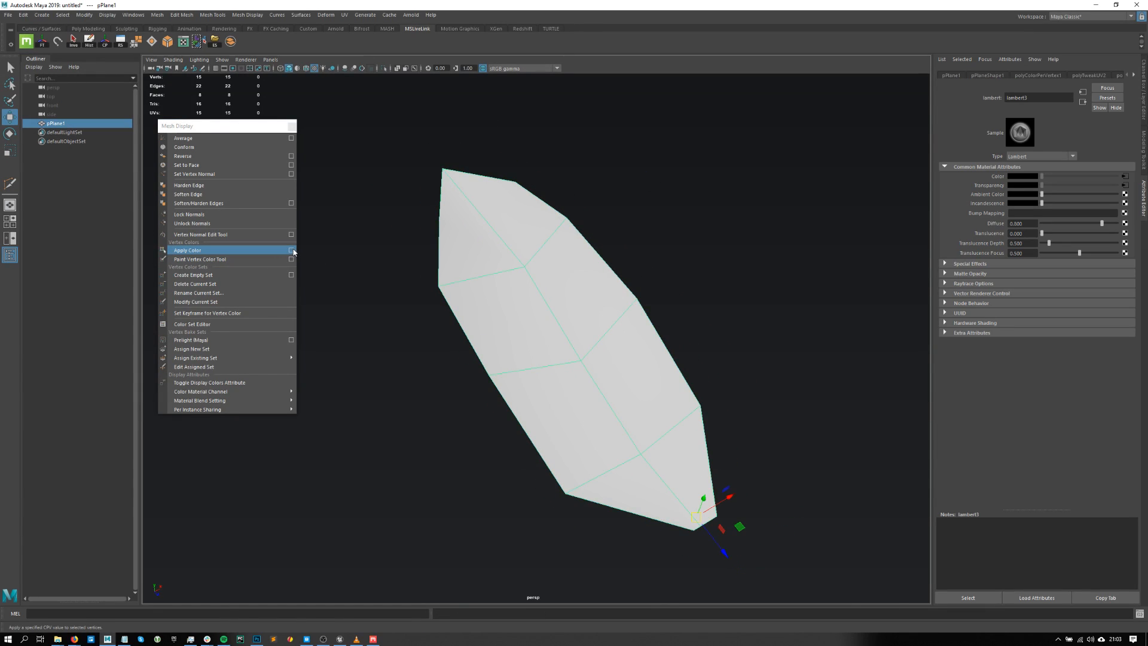
# - Switch the leaf to vertex editing and select the three vertices at the stem end
pyautogui.moveTo(473, 141); pyautogui.dragTo(394, 202)
pyautogui.moveTo(717, 517); pyautogui.dragTo(697, 532)
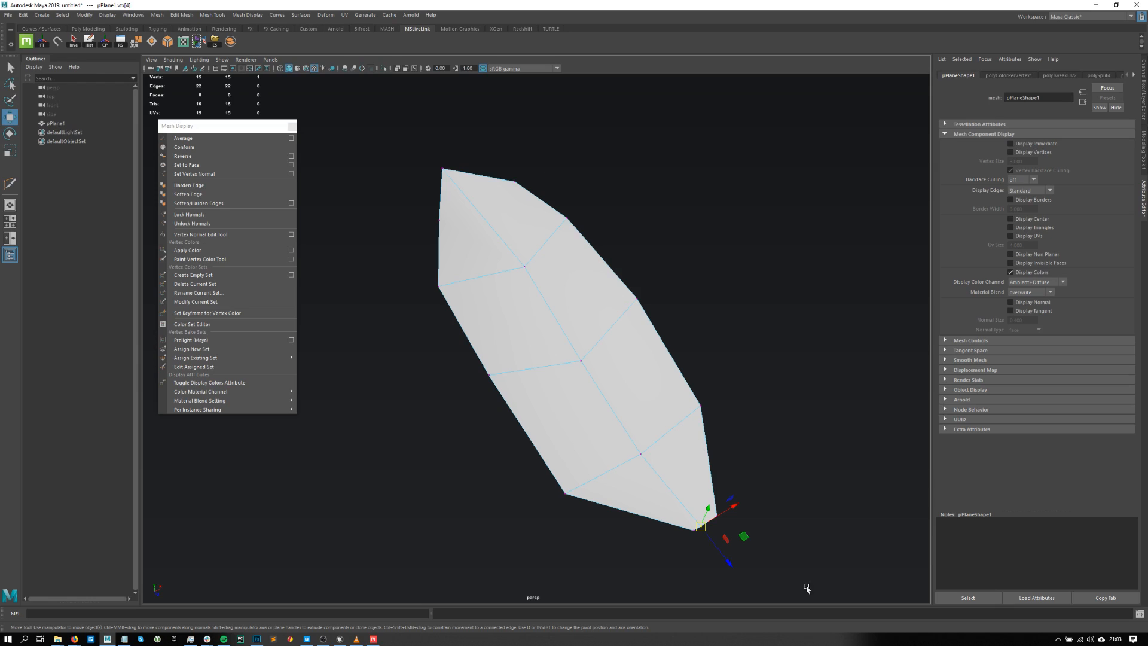
pyautogui.keyDown('alt'); pyautogui.moveTo(631, 281); pyautogui.dragTo(457, 238); pyautogui.keyUp('alt')
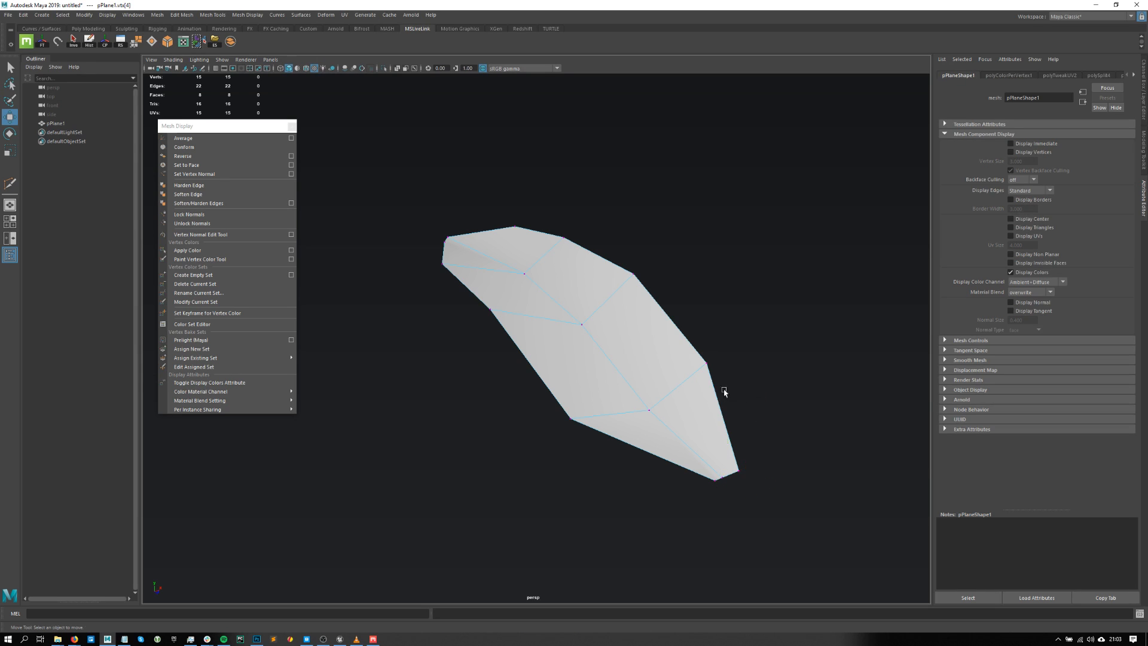
pyautogui.press('F8')
pyautogui.press('F8')
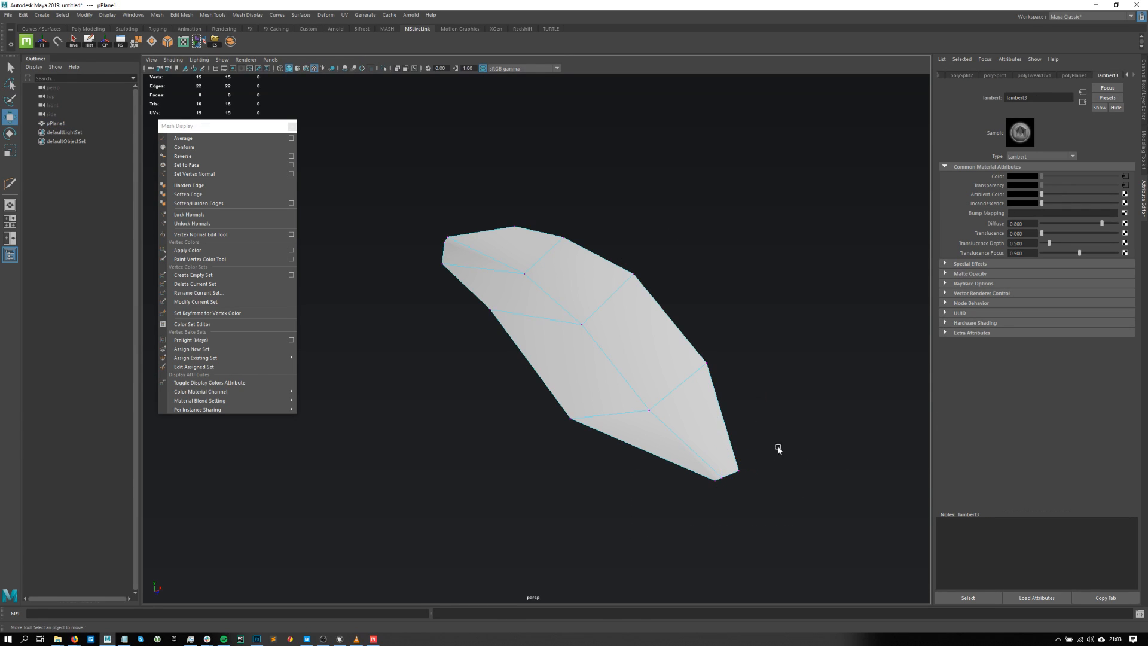
pyautogui.moveTo(769, 453); pyautogui.dragTo(708, 487)
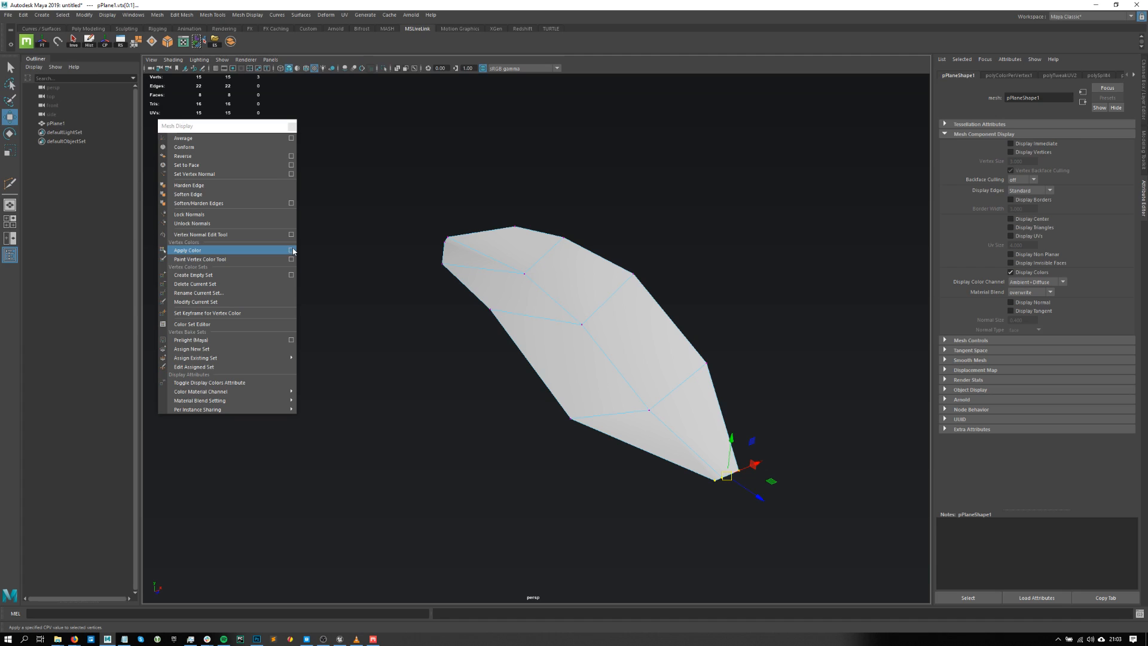
pyautogui.click(204, 258)
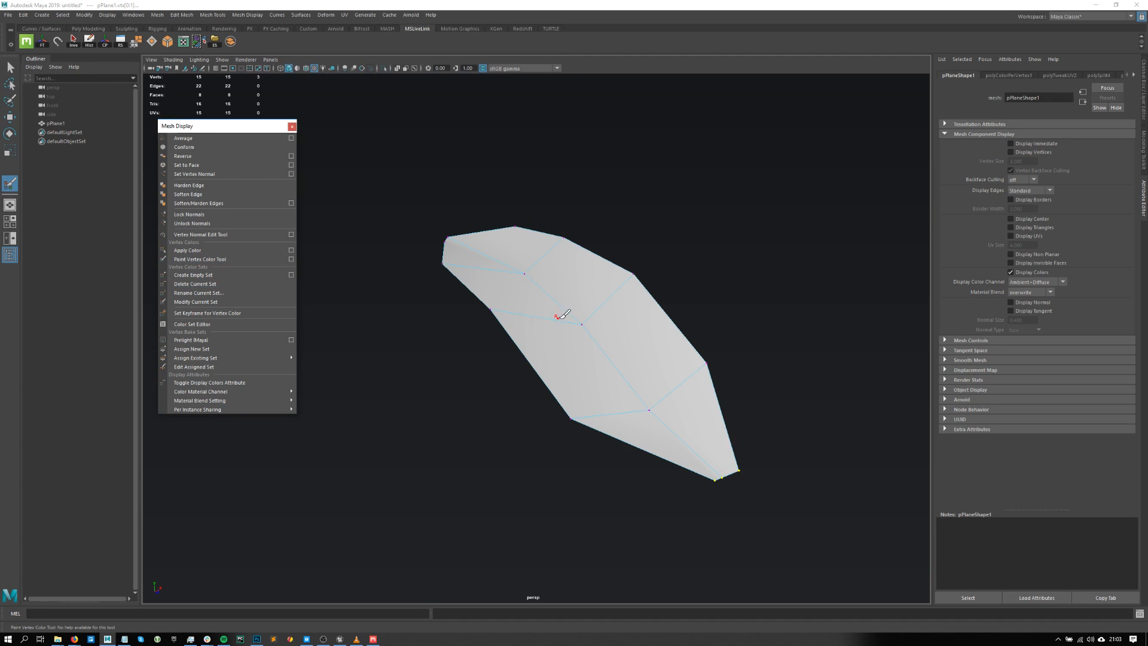
pyautogui.keyDown('alt'); pyautogui.moveTo(550, 307); pyautogui.dragTo(560, 430); pyautogui.keyUp('alt')
pyautogui.press('w')
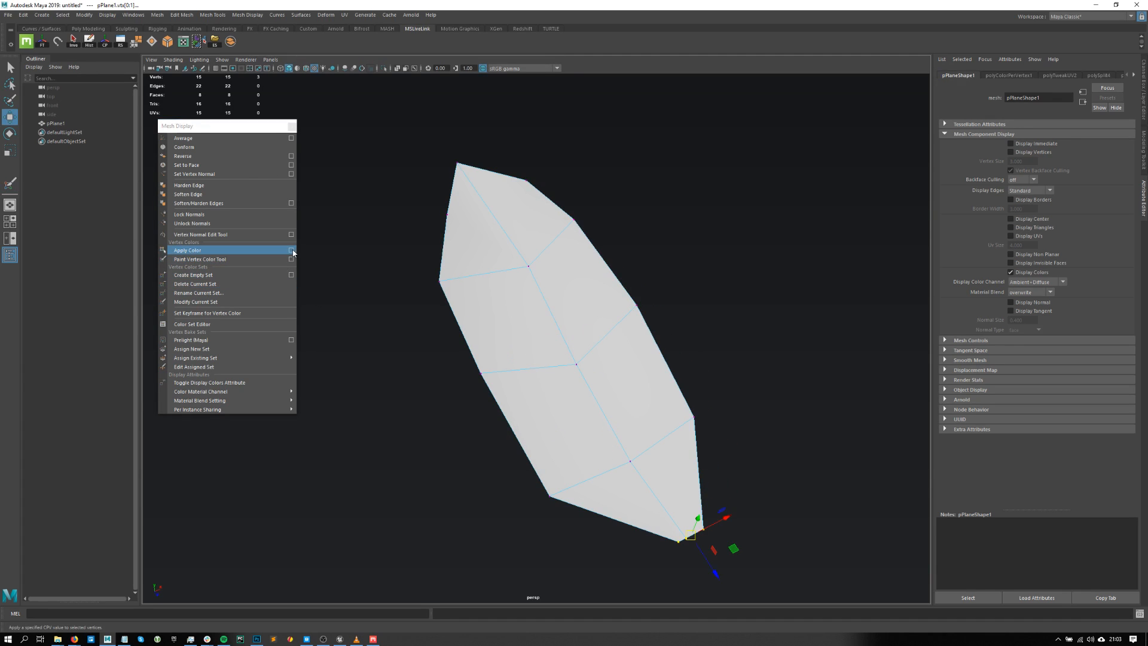
# - Set the Apply Color value to a dark grey of about 0.11 and apply it to the stem-end vertices
pyautogui.click(291, 250)
pyautogui.moveTo(580, 210); pyautogui.dragTo(540, 208)
pyautogui.click(542, 267)
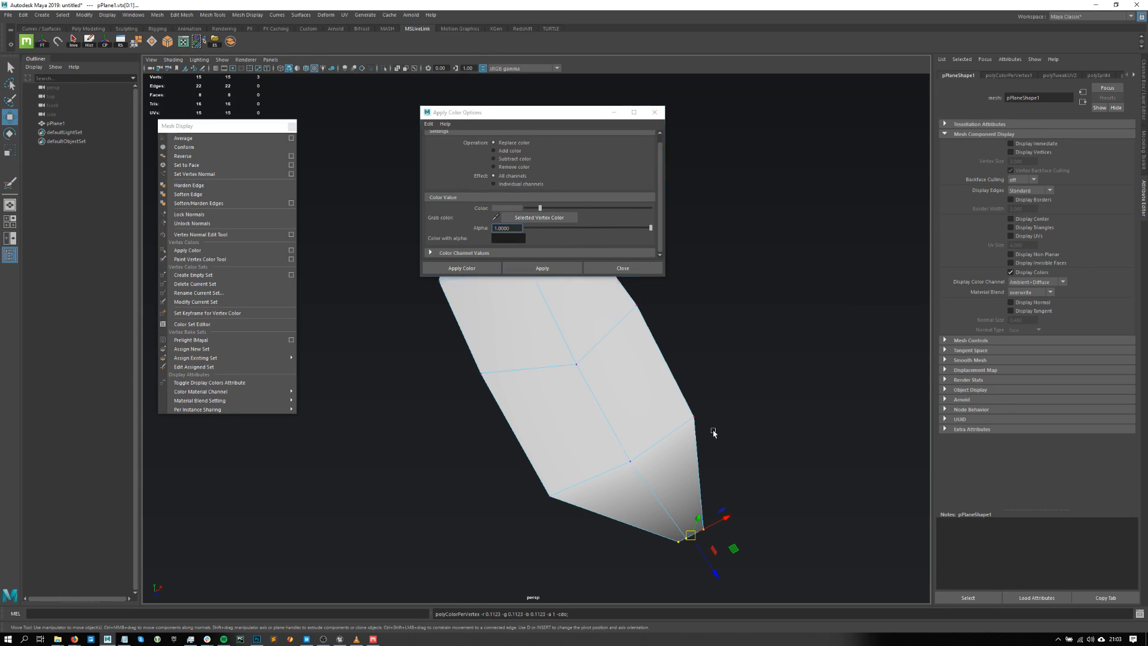
# - Darken the vertex color at the stem end further and apply a near-black color across the leaf's lower vertex rows
pyautogui.keyDown('alt'); pyautogui.moveTo(715, 430); pyautogui.dragTo(598, 359); pyautogui.keyUp('alt')
pyautogui.moveTo(540, 208); pyautogui.dragTo(526, 208)
pyautogui.click(542, 272)
pyautogui.click(533, 272)
pyautogui.moveTo(717, 450); pyautogui.dragTo(428, 520)
pyautogui.hotkey('ctrl', 'z')
pyautogui.moveTo(526, 208); pyautogui.dragTo(542, 208)
pyautogui.click(555, 270)
pyautogui.moveTo(655, 317); pyautogui.dragTo(394, 600)
pyautogui.moveTo(544, 210); pyautogui.dragTo(530, 209)
pyautogui.click(542, 268)
# - Select the vertex row across the middle of the leaf and apply a dark grey vertex color, then a slightly lighter one
pyautogui.scroll(-2, 624, 372)
pyautogui.moveTo(678, 308); pyautogui.dragTo(434, 396)
pyautogui.click(535, 208)
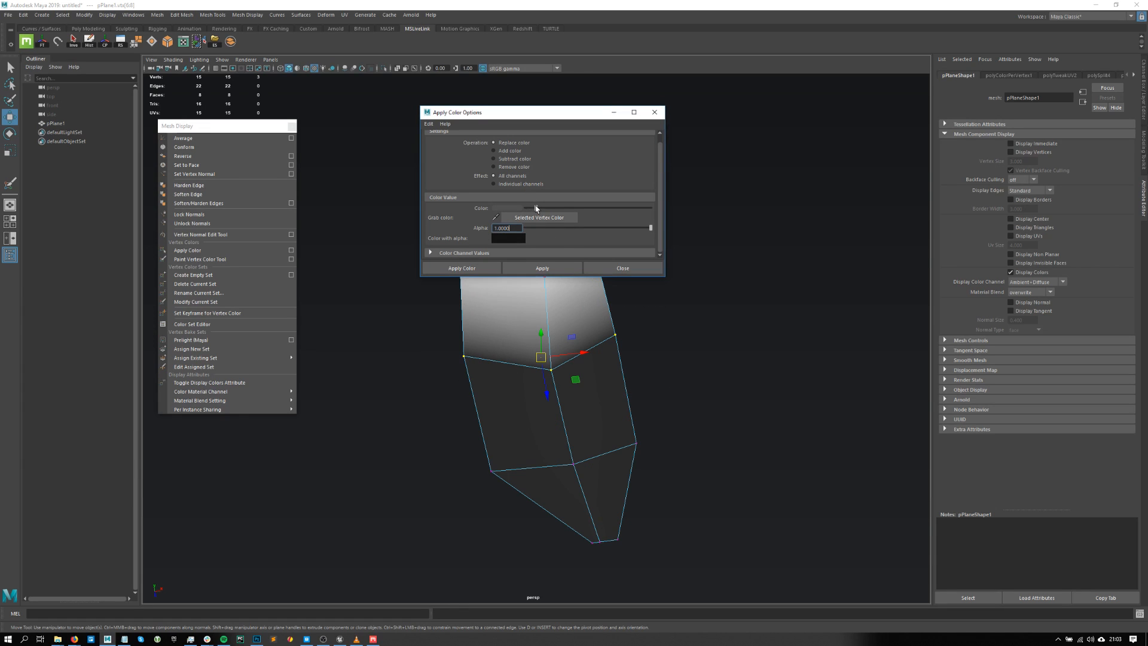
pyautogui.click(542, 268)
pyautogui.click(693, 430)
pyautogui.keyDown('alt'); pyautogui.moveTo(694, 429); pyautogui.dragTo(646, 383); pyautogui.keyUp('alt')
pyautogui.scroll(4, 645, 383)
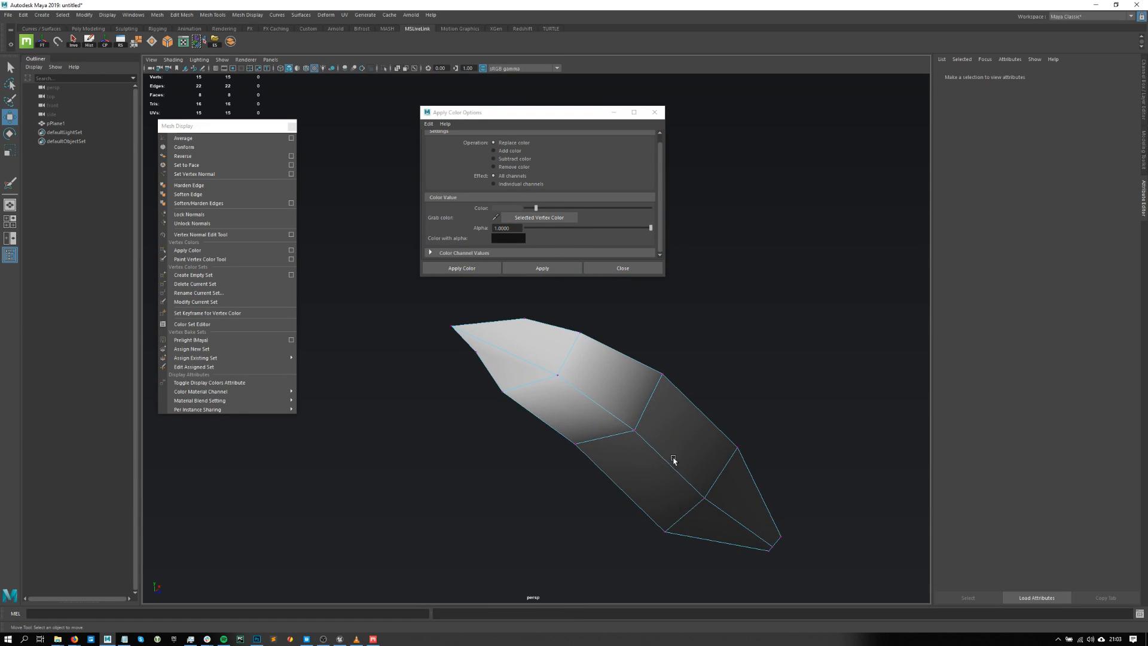
pyautogui.moveTo(715, 329); pyautogui.dragTo(634, 487)
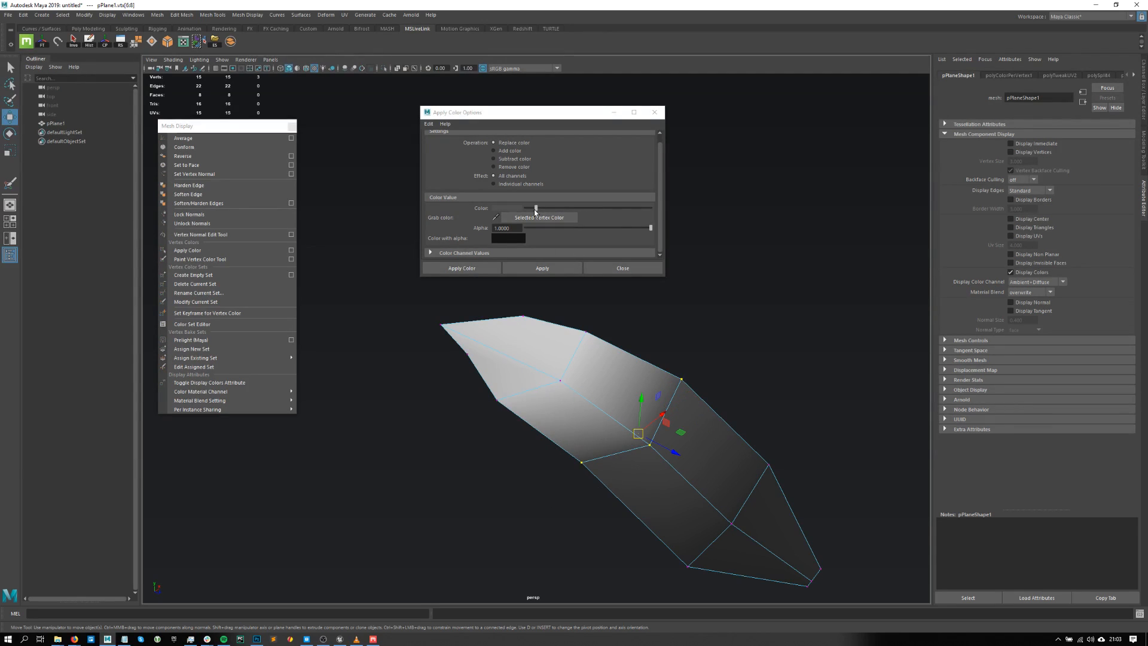
pyautogui.moveTo(536, 208); pyautogui.dragTo(541, 208)
pyautogui.click(542, 267)
# - Select the vertex row just above the stem end and apply a slightly lighter dark grey vertex color
pyautogui.keyDown('alt'); pyautogui.moveTo(754, 485); pyautogui.dragTo(705, 442, button='middle'); pyautogui.keyUp('alt')
pyautogui.moveTo(737, 397); pyautogui.dragTo(619, 520)
pyautogui.moveTo(541, 208); pyautogui.dragTo(543, 208)
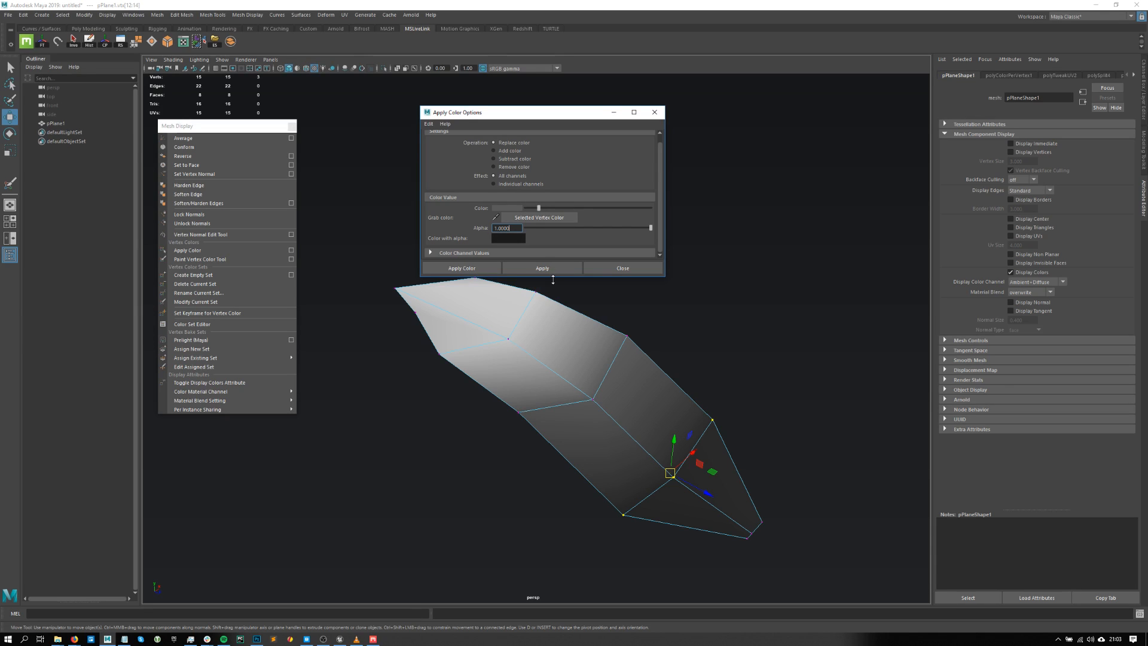
pyautogui.click(542, 267)
# - Reselect the vertex row across the middle of the leaf and apply a grey vertex color of about 0.2
pyautogui.click(812, 379)
pyautogui.moveTo(667, 326); pyautogui.dragTo(520, 446)
pyautogui.moveTo(538, 208); pyautogui.dragTo(551, 208)
pyautogui.click(542, 268)
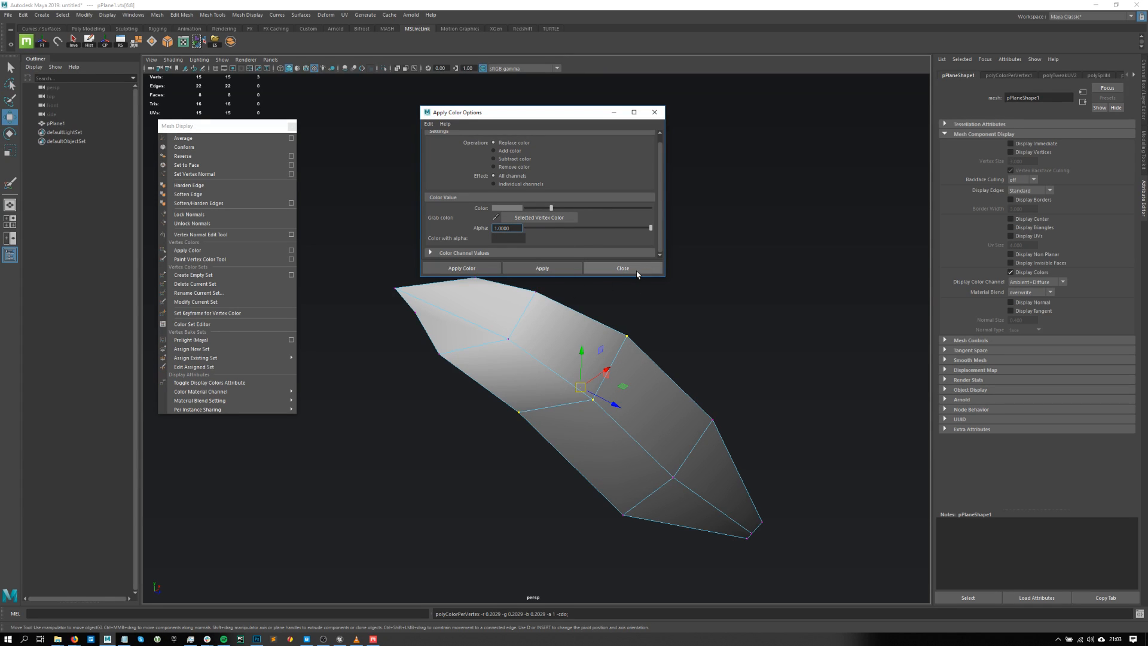
# - Close the color options and floating mesh display window, then return to object mode with the leaf mesh selected
pyautogui.click(622, 268)
pyautogui.press('F8')
pyautogui.click(705, 306)
pyautogui.keyDown('alt'); pyautogui.moveTo(720, 323); pyautogui.dragTo(351, 112); pyautogui.keyUp('alt')
pyautogui.click(291, 125)
pyautogui.moveTo(702, 223); pyautogui.dragTo(598, 287)
pyautogui.scroll(2, 598, 287)
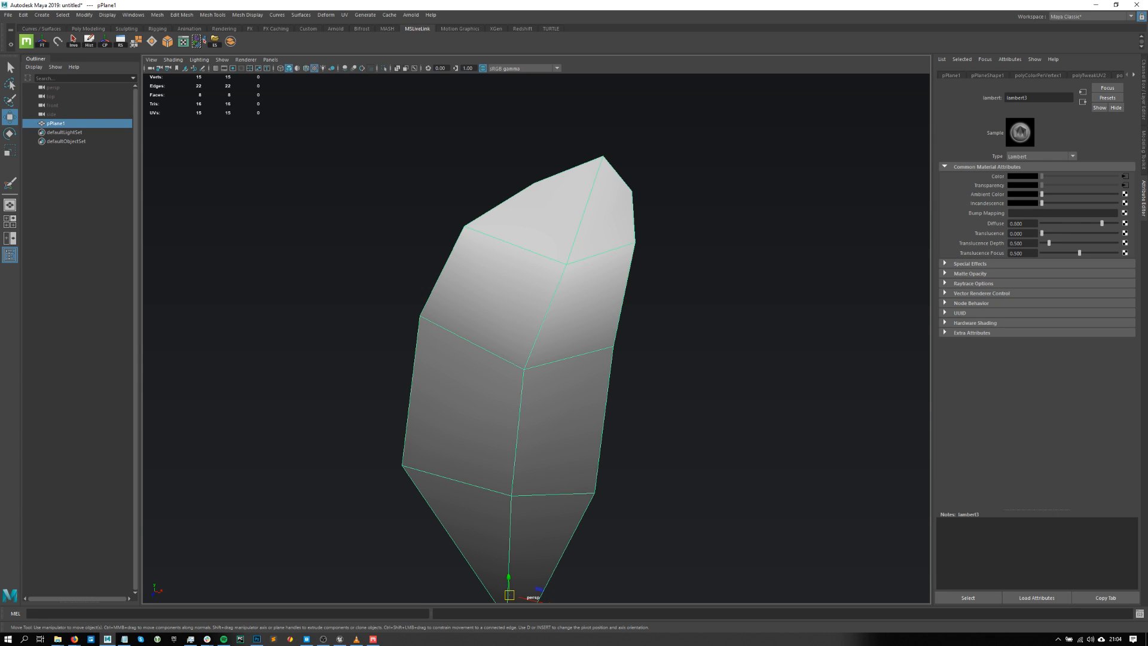
# - Switch to Quixel Bridge and examine the Bay Leaf atlas in the full-size preview, then close the preview and its details
pyautogui.keyDown('alt'); pyautogui.moveTo(253, 402); pyautogui.dragTo(375, 432); pyautogui.keyUp('alt')
pyautogui.click(307, 639)
pyautogui.moveTo(307, 410)
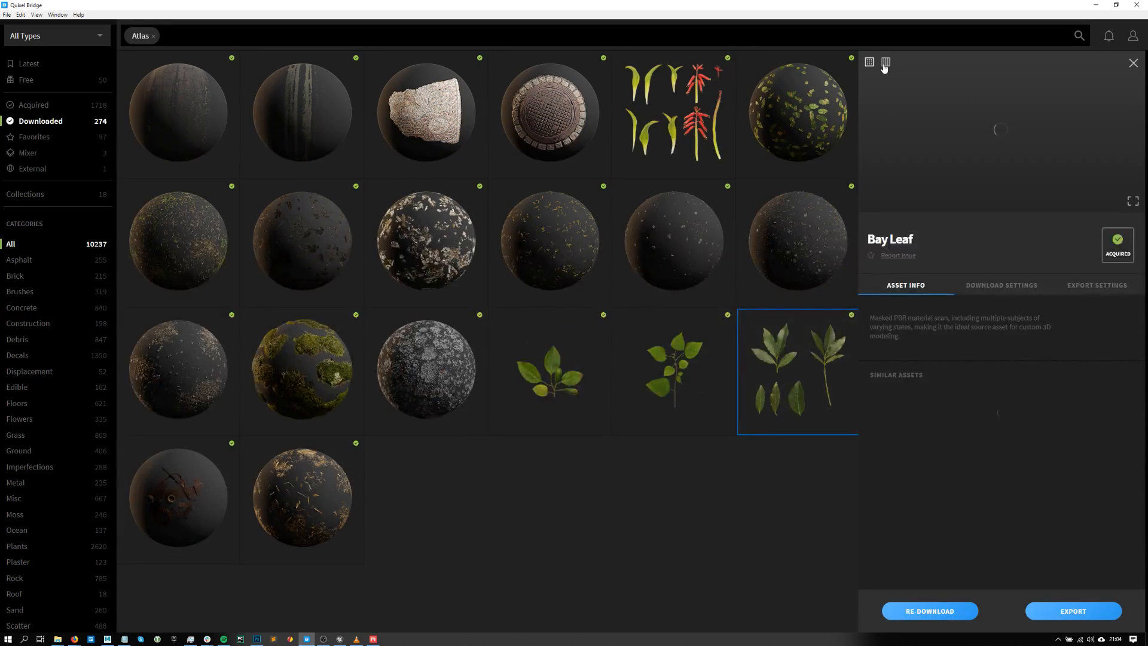
pyautogui.click(1132, 201)
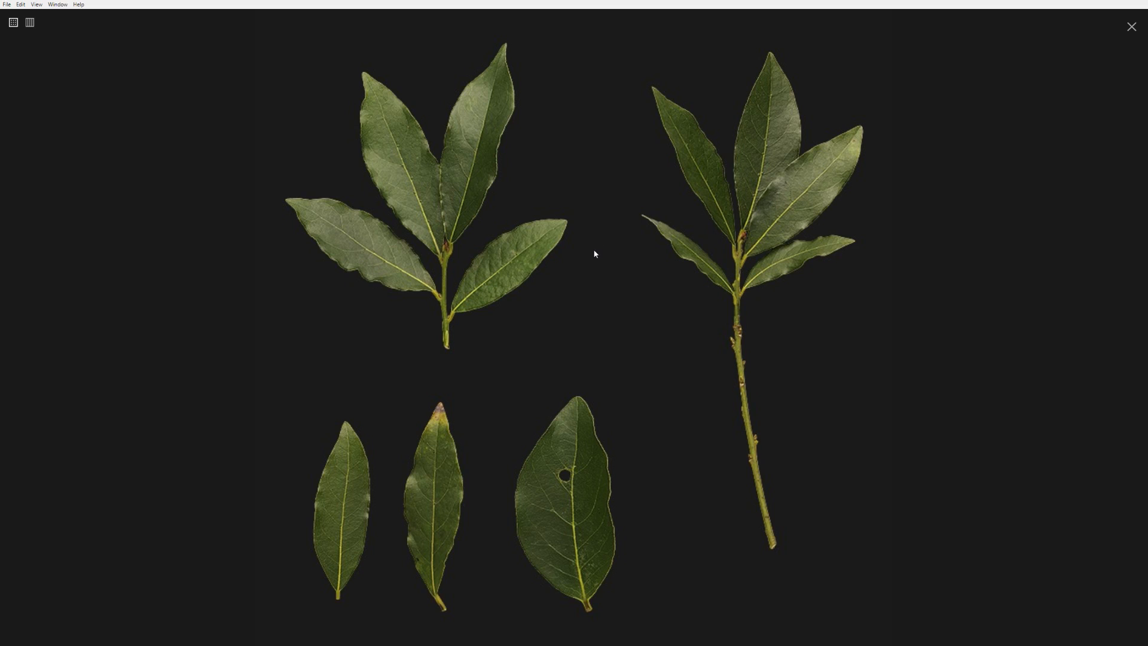
pyautogui.press('Escape')
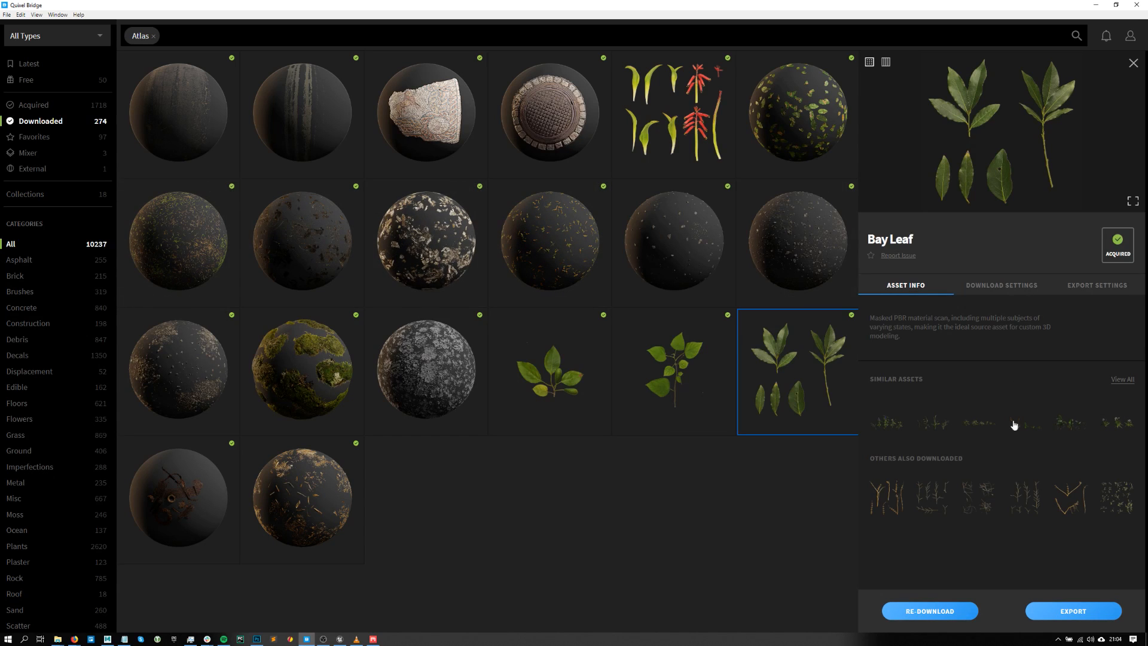
pyautogui.click(1132, 63)
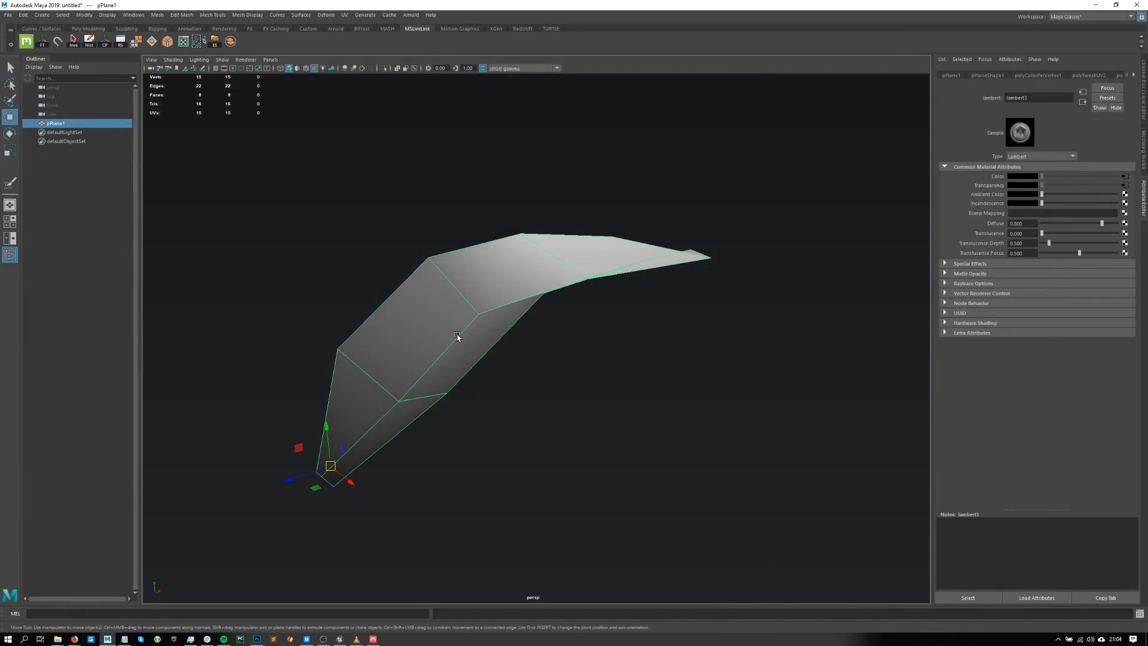
# - Switch back to Maya and turn off Display Colors in the leaf shape's mesh component display attributes
pyautogui.keyDown('alt'); pyautogui.moveTo(457, 337); pyautogui.dragTo(496, 335); pyautogui.keyUp('alt')
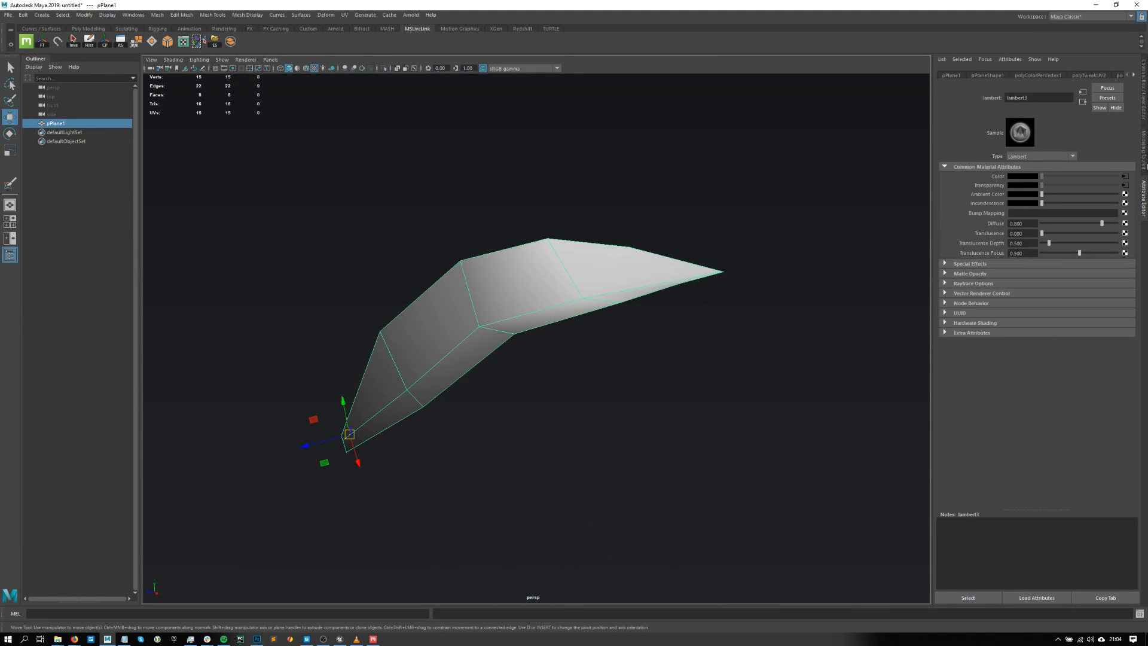
pyautogui.click(1145, 170)
pyautogui.click(1146, 177)
pyautogui.scroll(8, 987, 76)
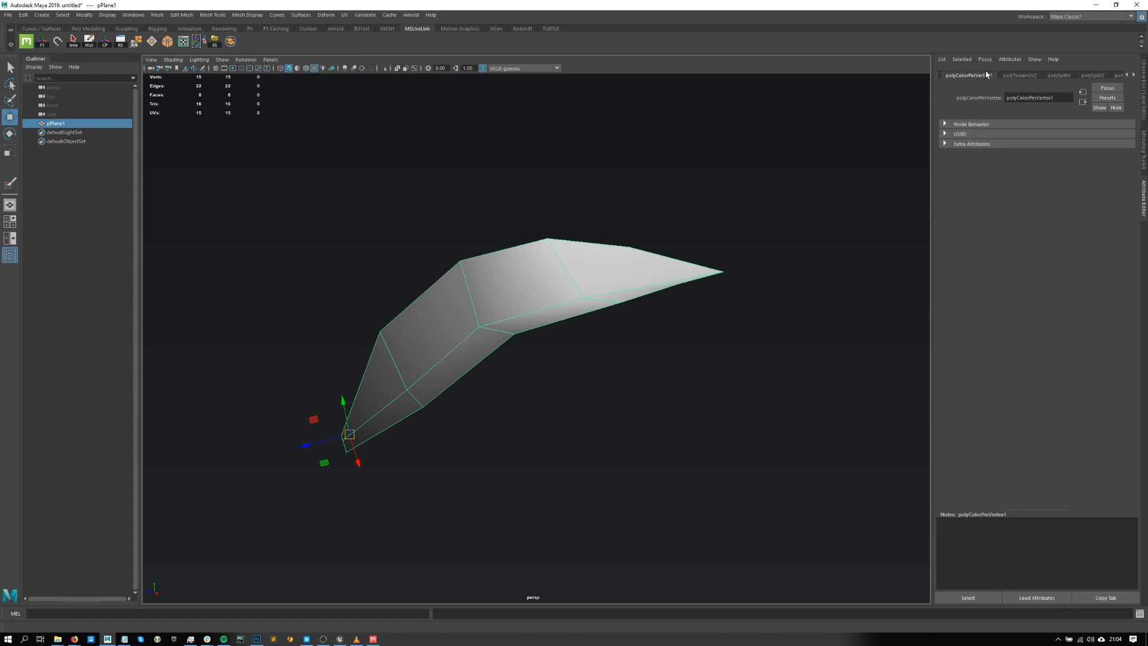
pyautogui.scroll(2, 985, 77)
pyautogui.click(983, 77)
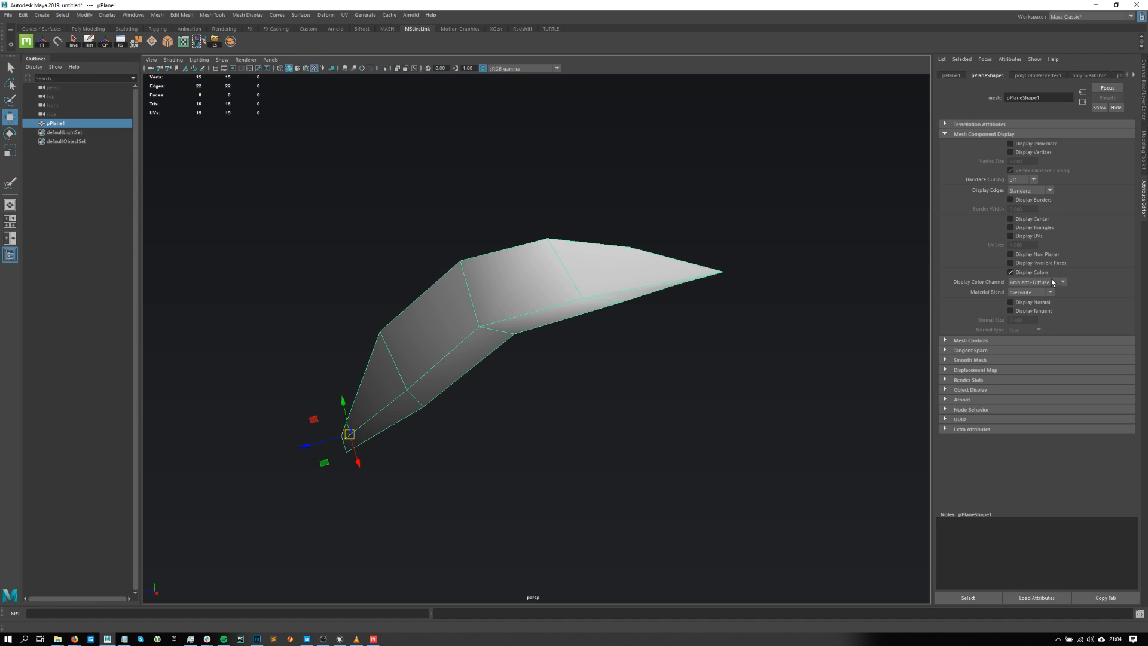
pyautogui.click(1010, 272)
pyautogui.keyDown('alt'); pyautogui.moveTo(688, 358); pyautogui.dragTo(525, 373); pyautogui.keyUp('alt')
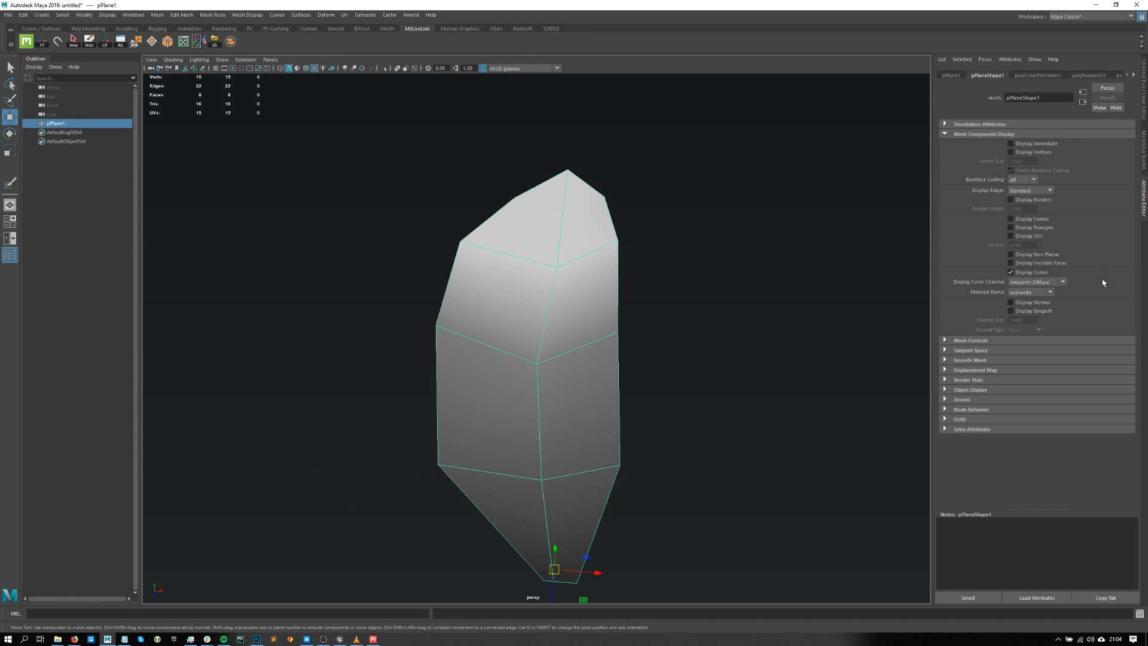
pyautogui.click(1010, 272)
pyautogui.click(1010, 272)
pyautogui.click(1011, 272)
# - Deselect the leaf mesh and examine its textured surface and bend from several angles and up close
pyautogui.keyDown('alt'); pyautogui.moveTo(653, 358); pyautogui.dragTo(579, 275); pyautogui.keyUp('alt')
pyautogui.click(744, 319)
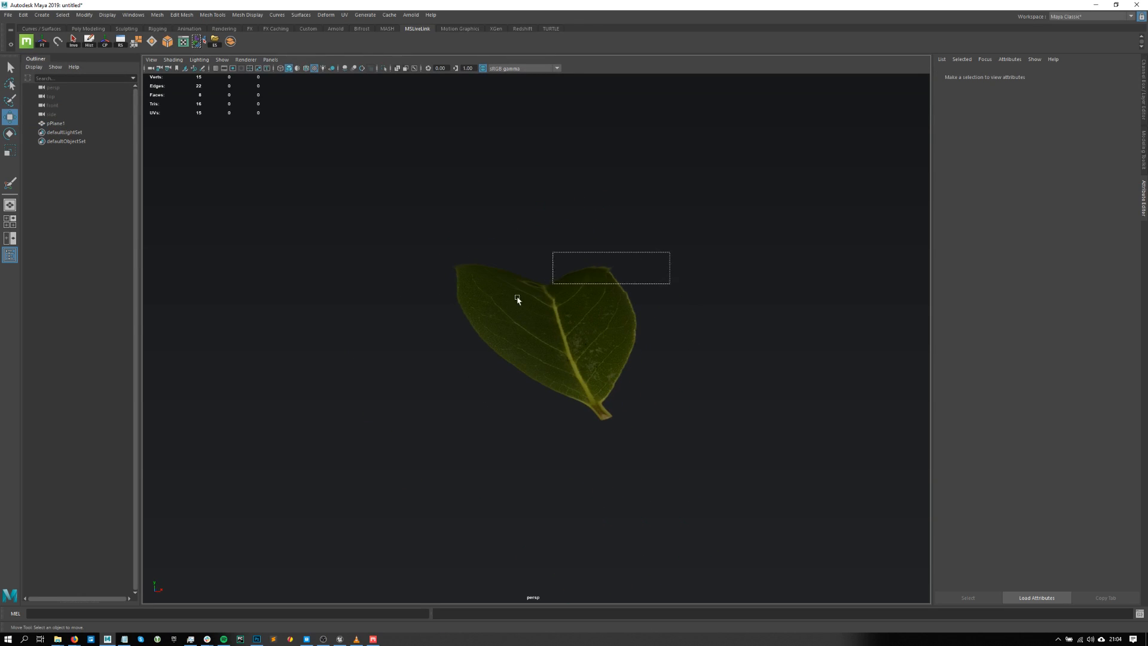
pyautogui.click(579, 274)
pyautogui.keyDown('alt'); pyautogui.moveTo(397, 410); pyautogui.dragTo(432, 368); pyautogui.keyUp('alt')
pyautogui.click(441, 367)
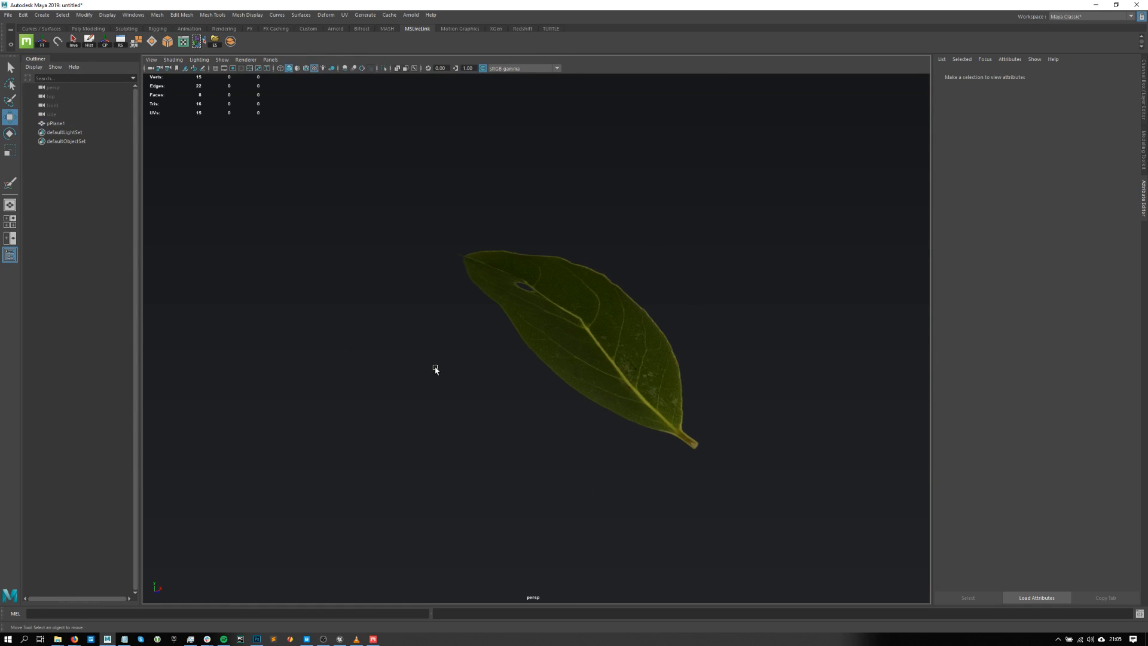
pyautogui.scroll(4, 600, 334)
pyautogui.scroll(3, 522, 353)
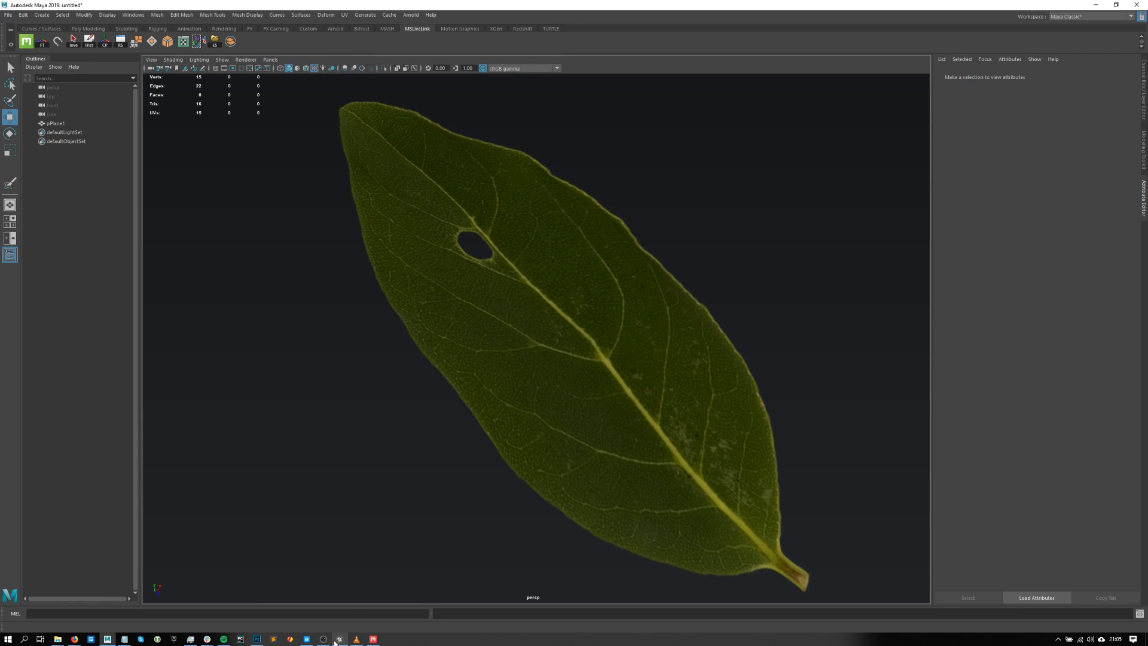
# - Switch to Quixel Bridge and search the asset library for "imperfection"
pyautogui.click(306, 639)
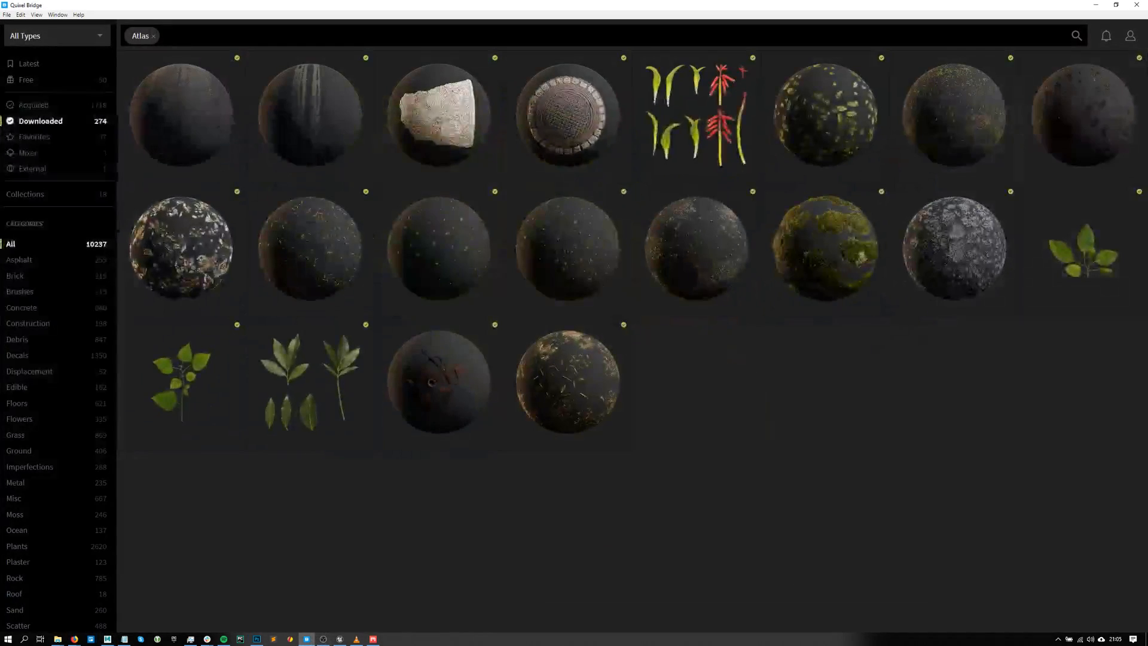
pyautogui.click(27, 80)
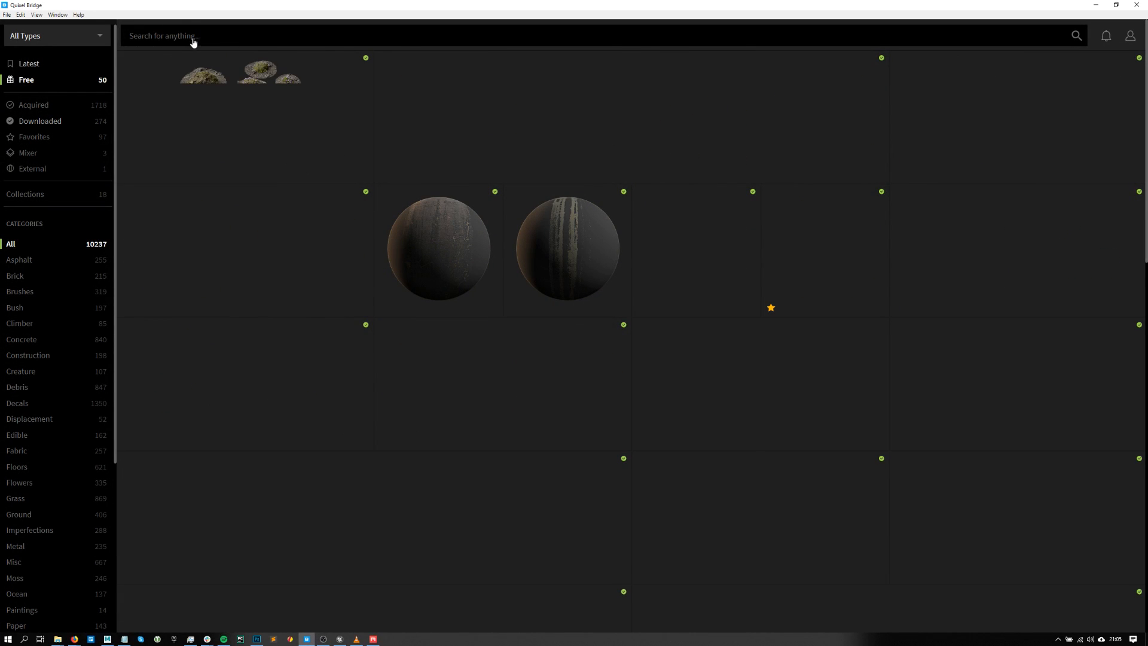
pyautogui.click(193, 37)
pyautogui.write('imperfection')
pyautogui.press('Return')
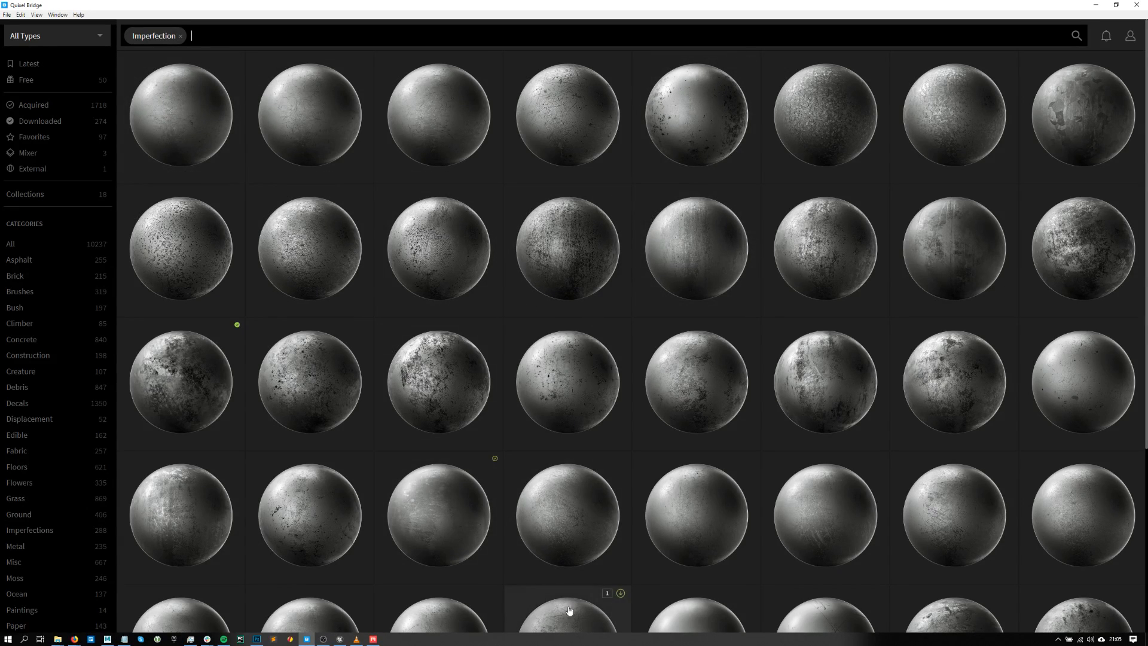
# - Open the file folder of the downloaded Grunge imperfection and view its 8K roughness image
pyautogui.click(219, 327)
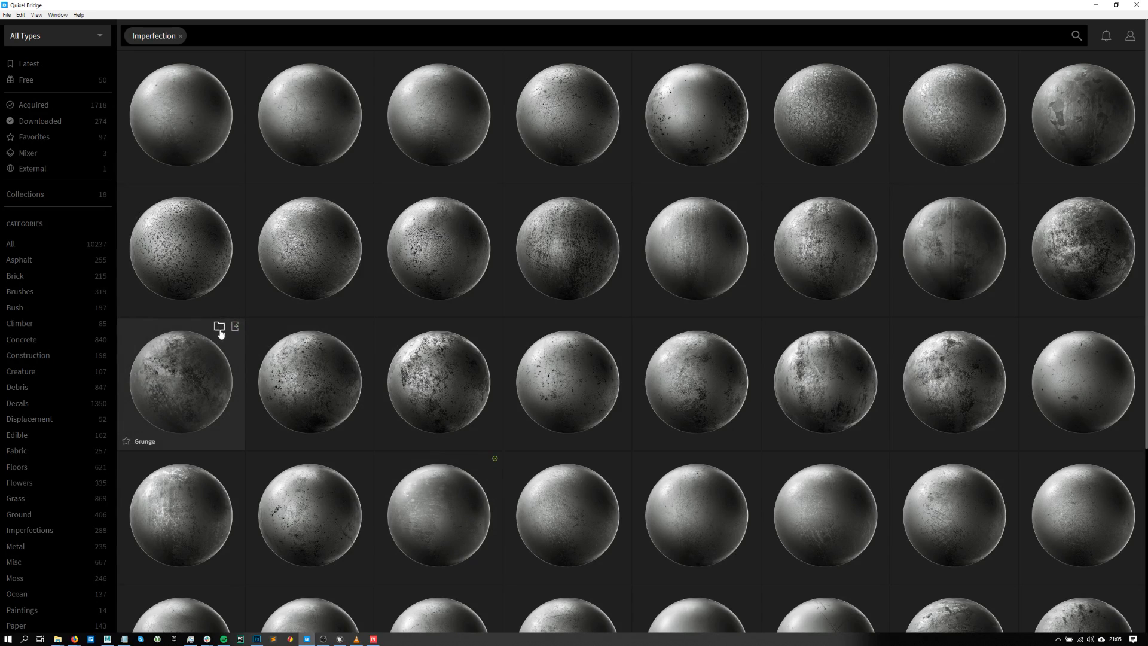
pyautogui.moveTo(61, 642)
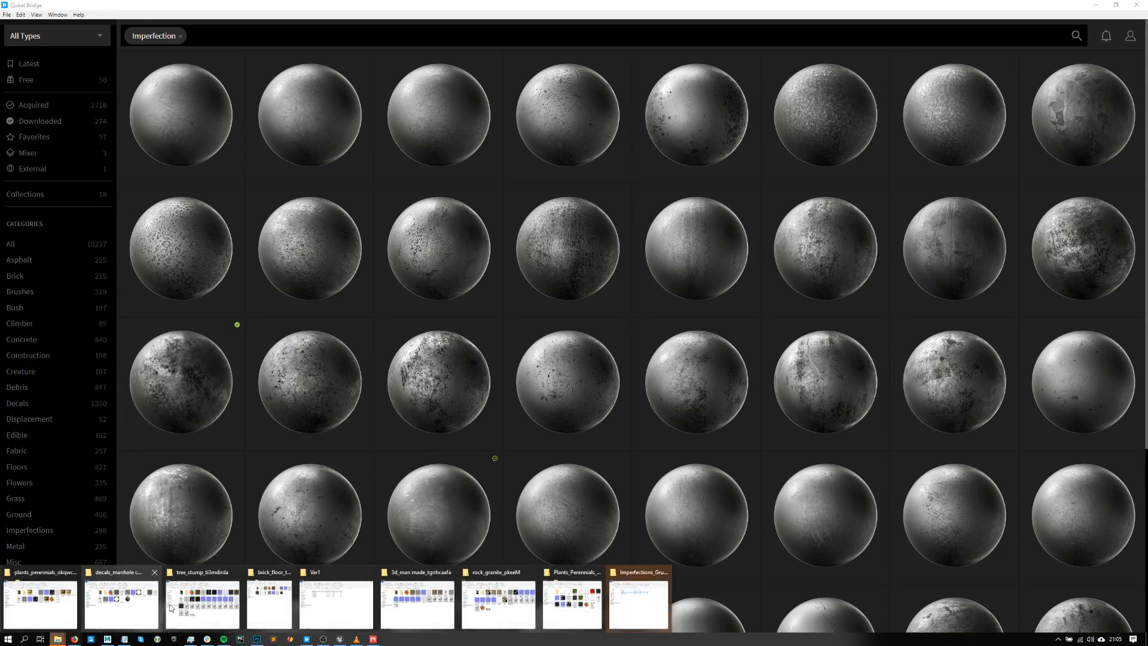
pyautogui.click(639, 598)
pyautogui.doubleClick(447, 236)
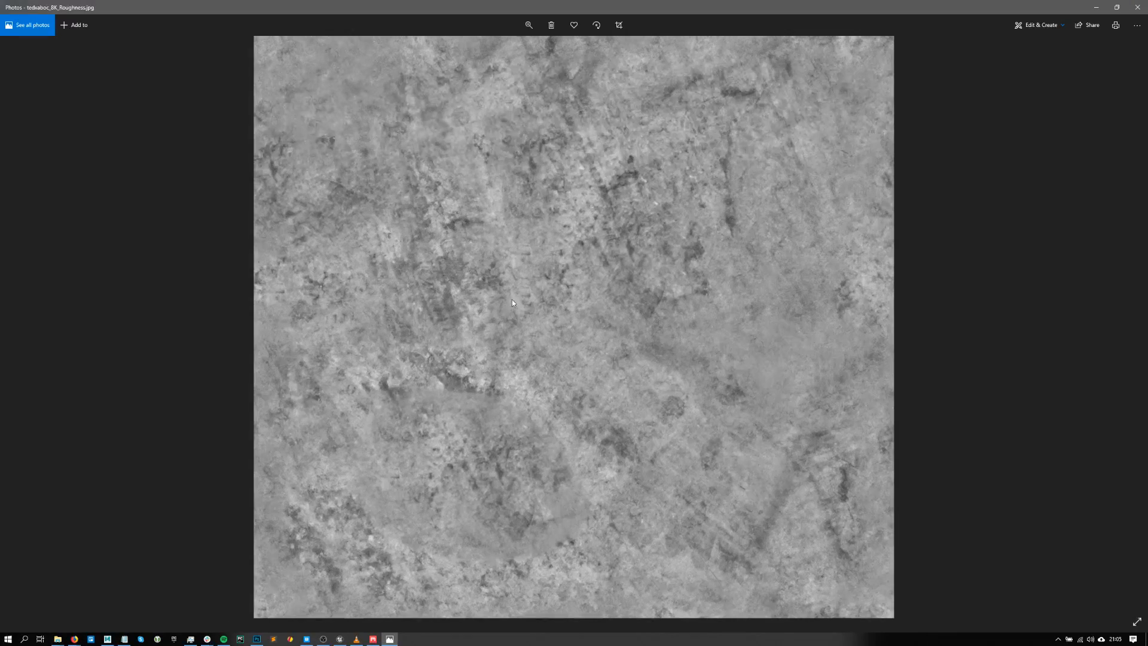
# - Examine the surface detail of the Grunge roughness map up close, then close the image and its folder
pyautogui.scroll(3, 511, 299)
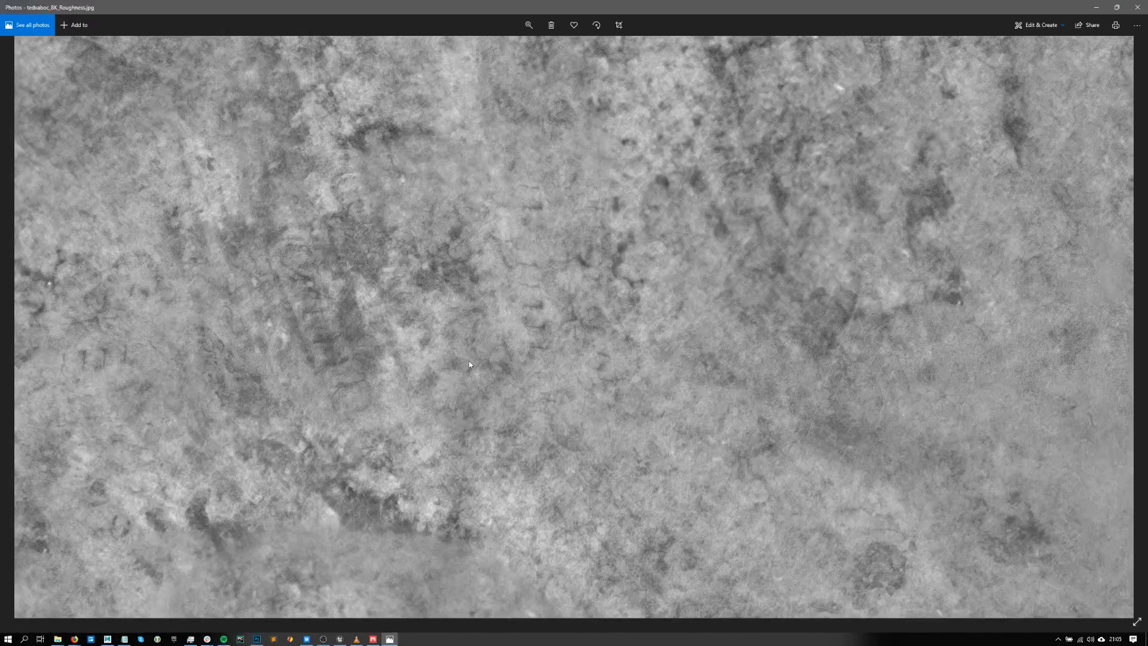
pyautogui.moveTo(555, 288); pyautogui.dragTo(561, 329)
pyautogui.keyDown('ctrl'); pyautogui.scroll(2, 568, 364); pyautogui.keyUp('ctrl')
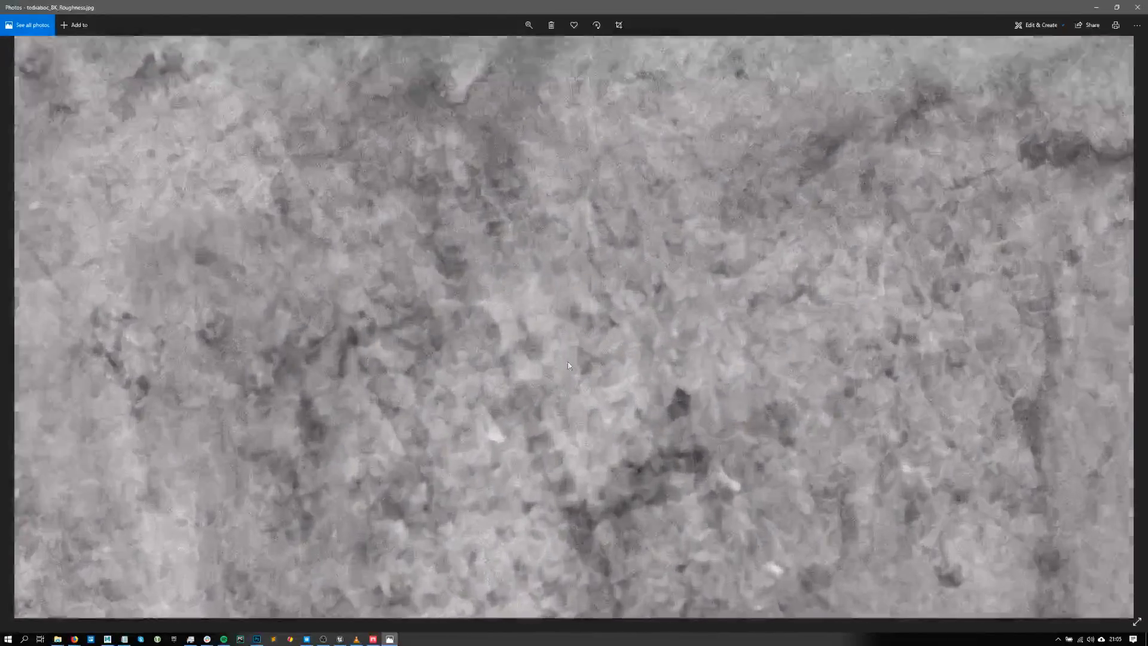
pyautogui.keyDown('ctrl'); pyautogui.scroll(1, 568, 364); pyautogui.keyUp('ctrl')
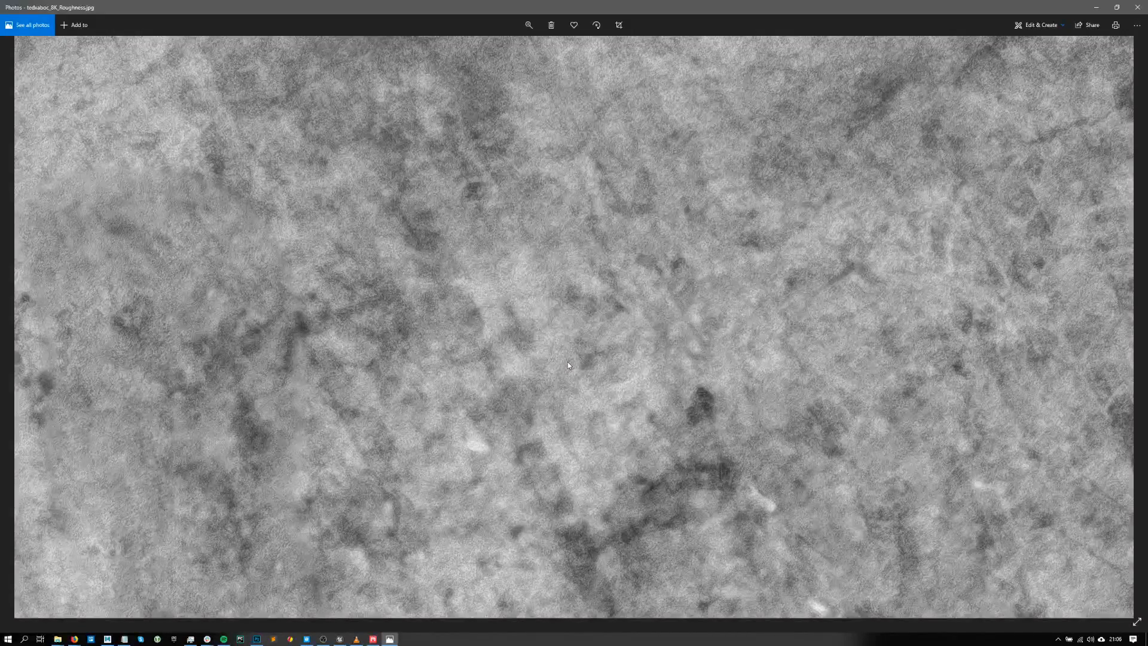
pyautogui.press('Right')
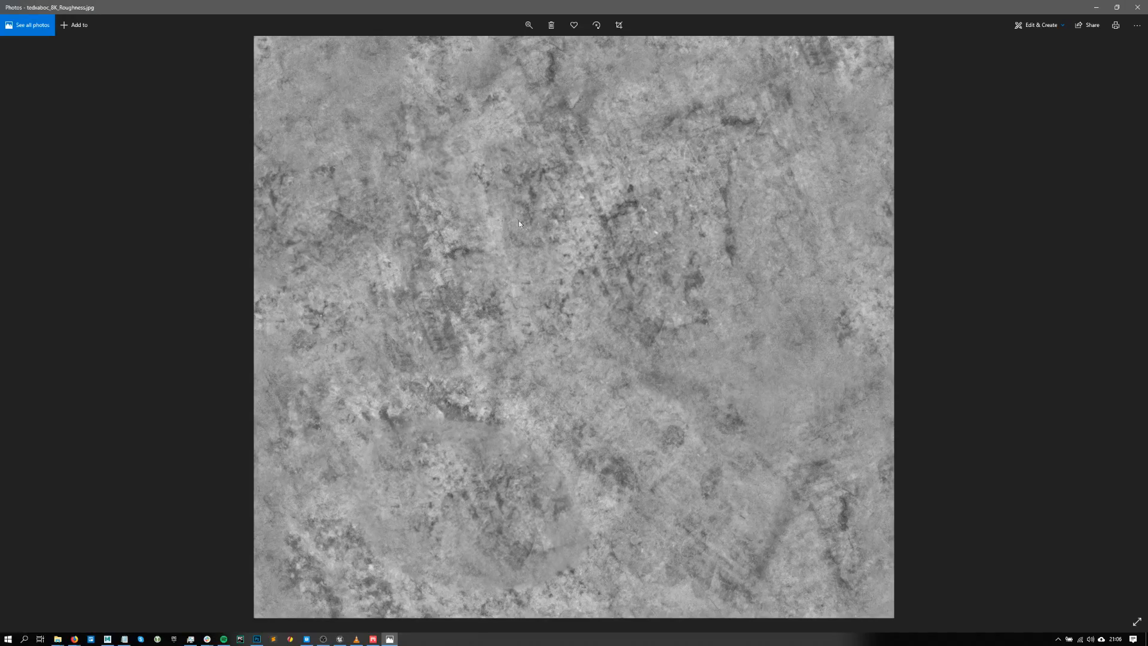
pyautogui.scroll(2, 535, 309)
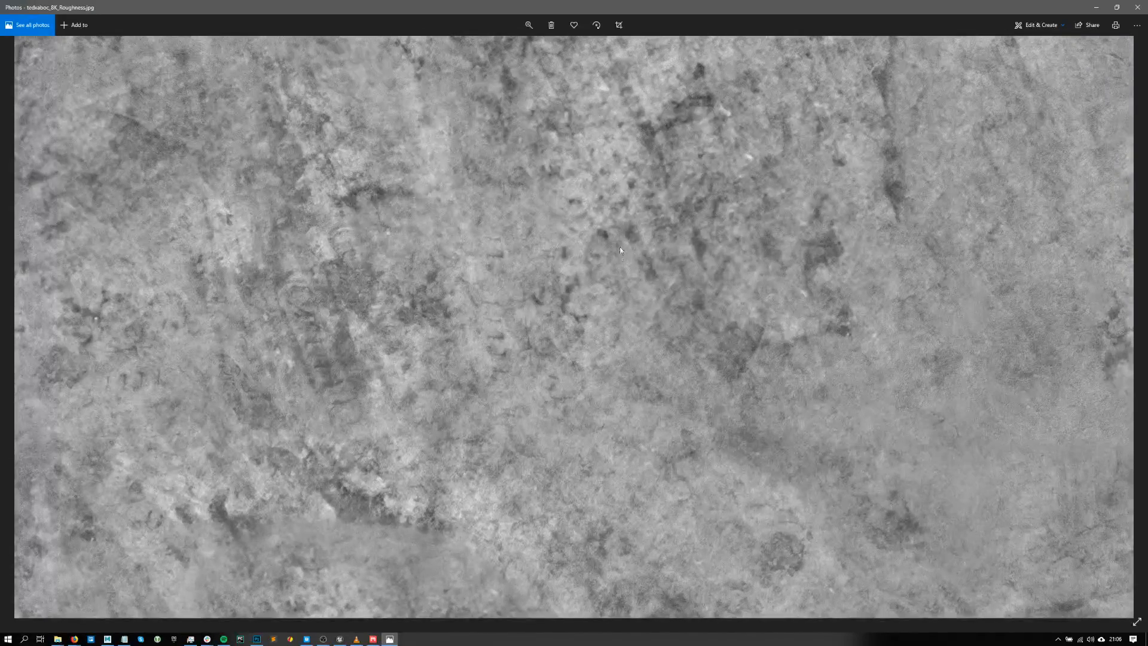
pyautogui.scroll(2, 613, 251)
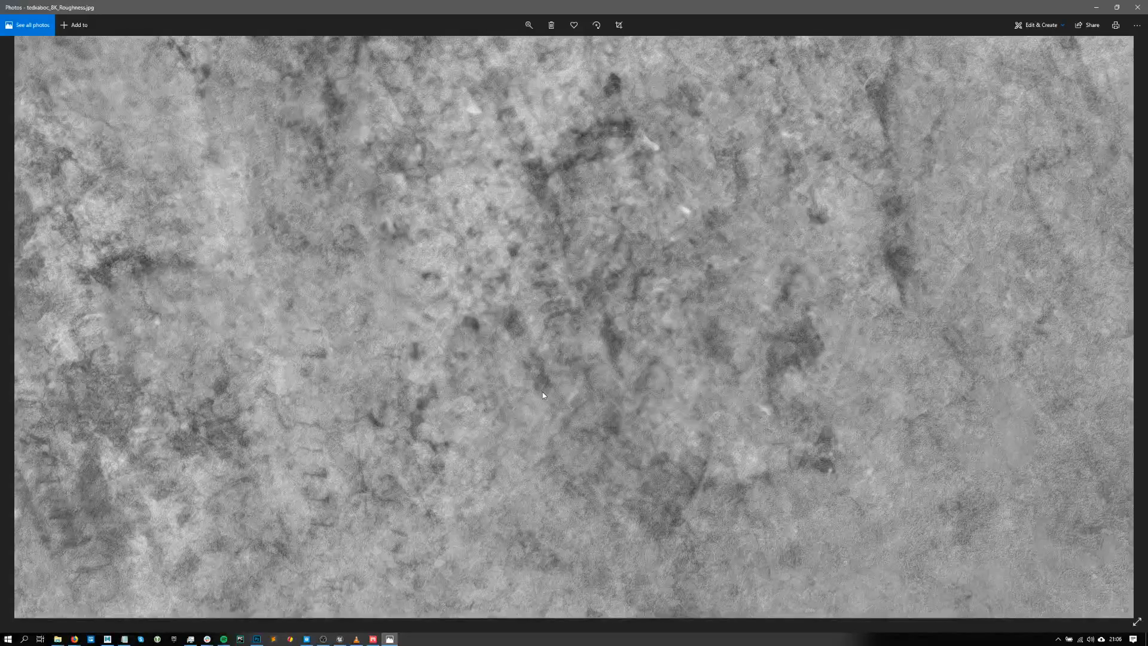
pyautogui.hotkey('alt', 'F4')
pyautogui.hotkey('alt', 'F4')
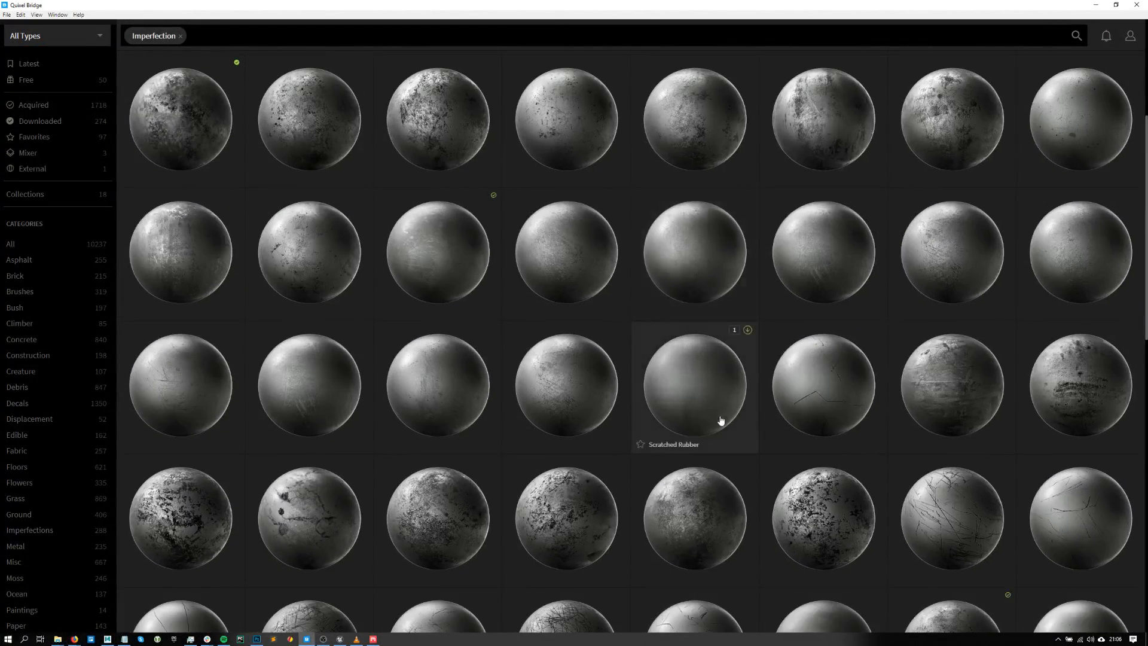
# - Browse the remaining imperfection assets, then replace the search with "brush" and look through the brush assets
pyautogui.scroll(-5, 639, 364)
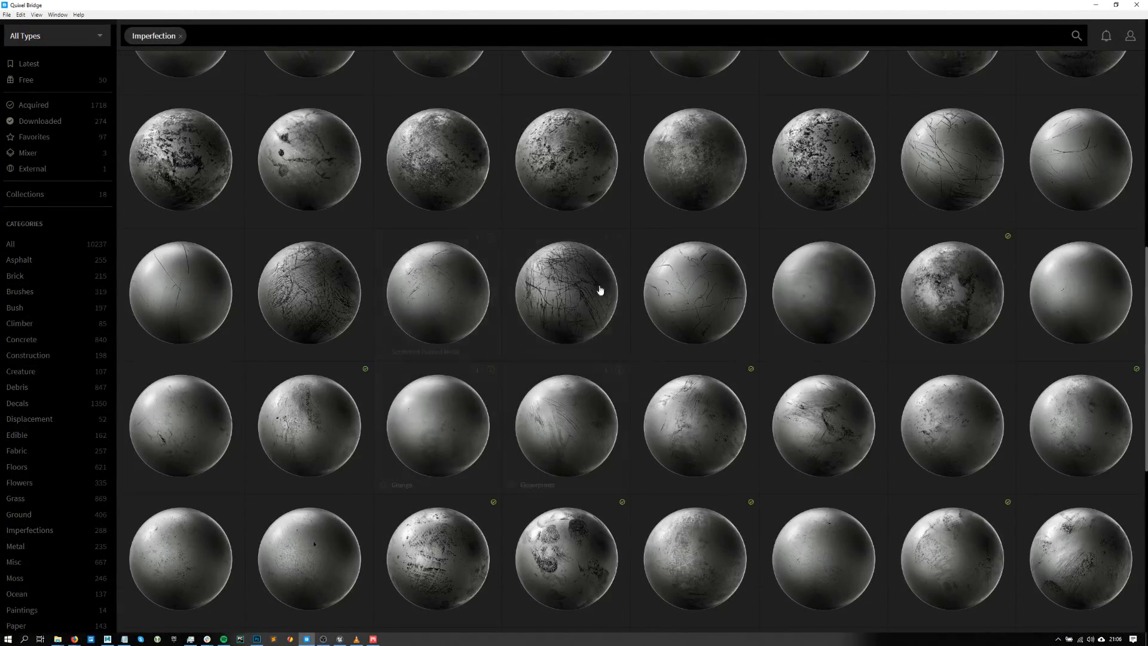
pyautogui.scroll(-2, 536, 340)
pyautogui.scroll(-5, 536, 340)
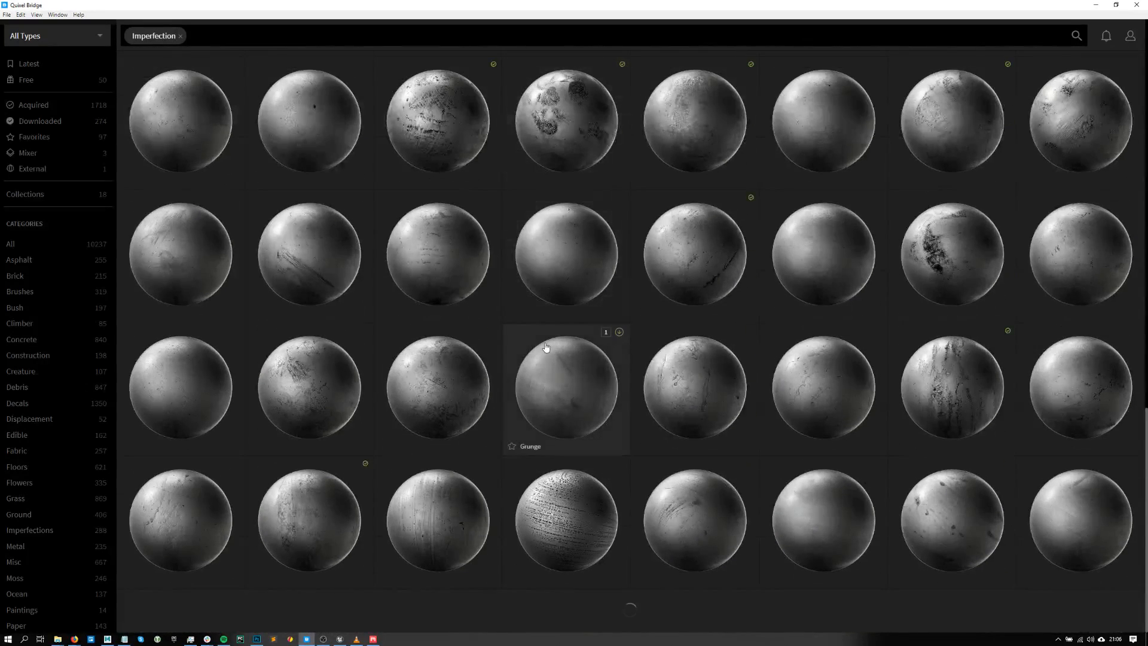
pyautogui.scroll(-6, 478, 359)
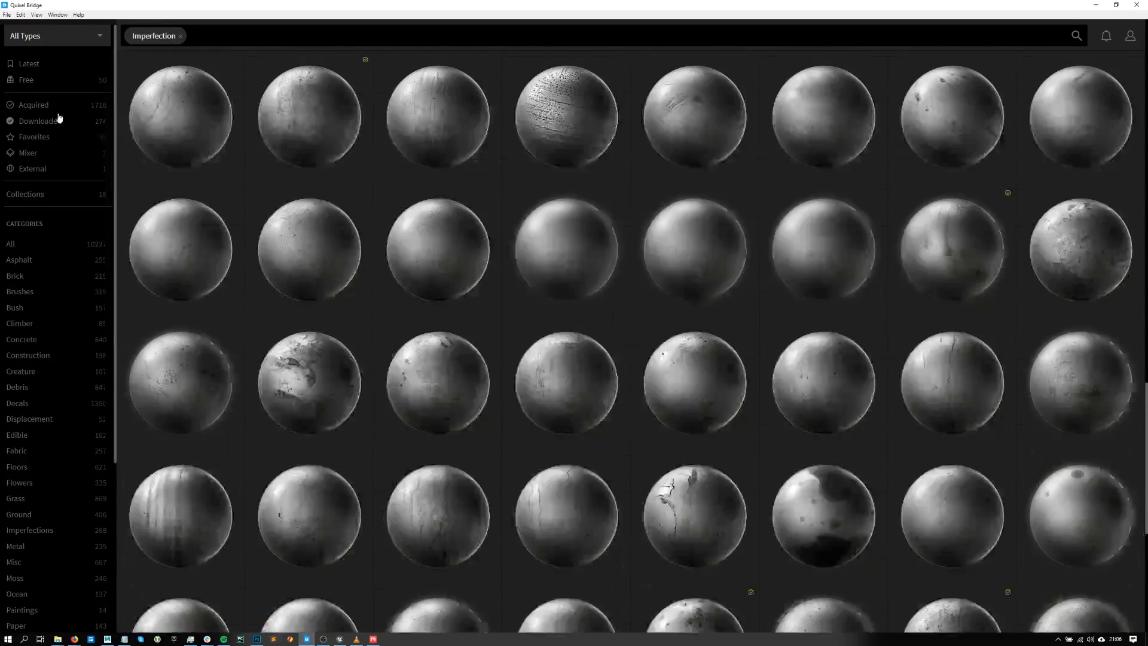
pyautogui.click(180, 36)
pyautogui.write('brush*')
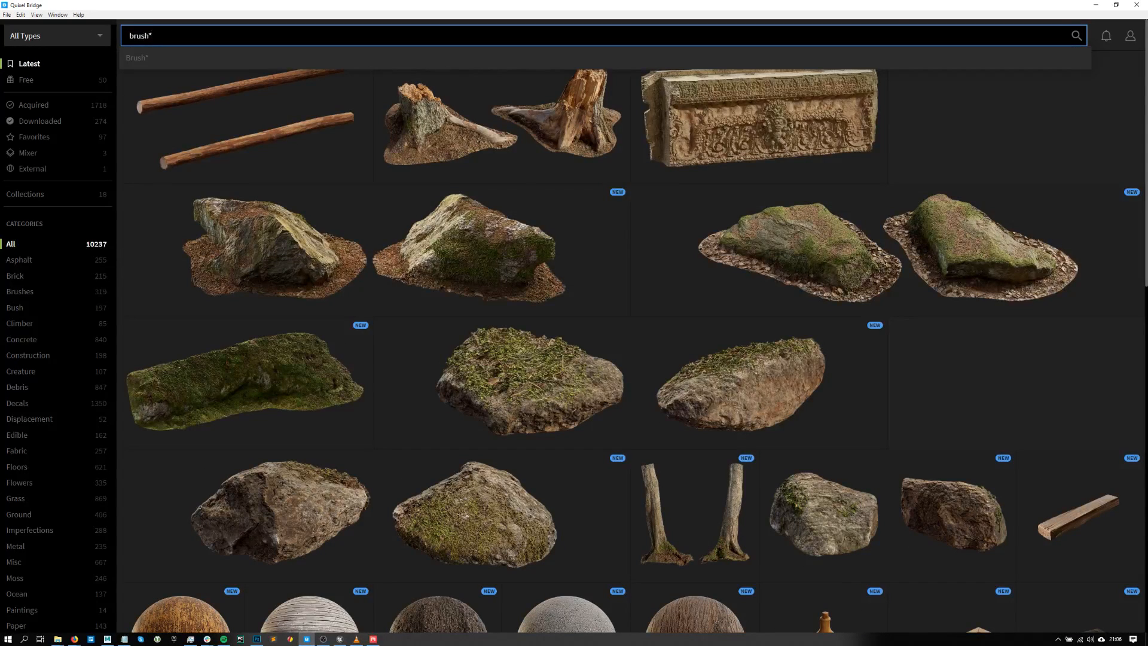
pyautogui.press('Return')
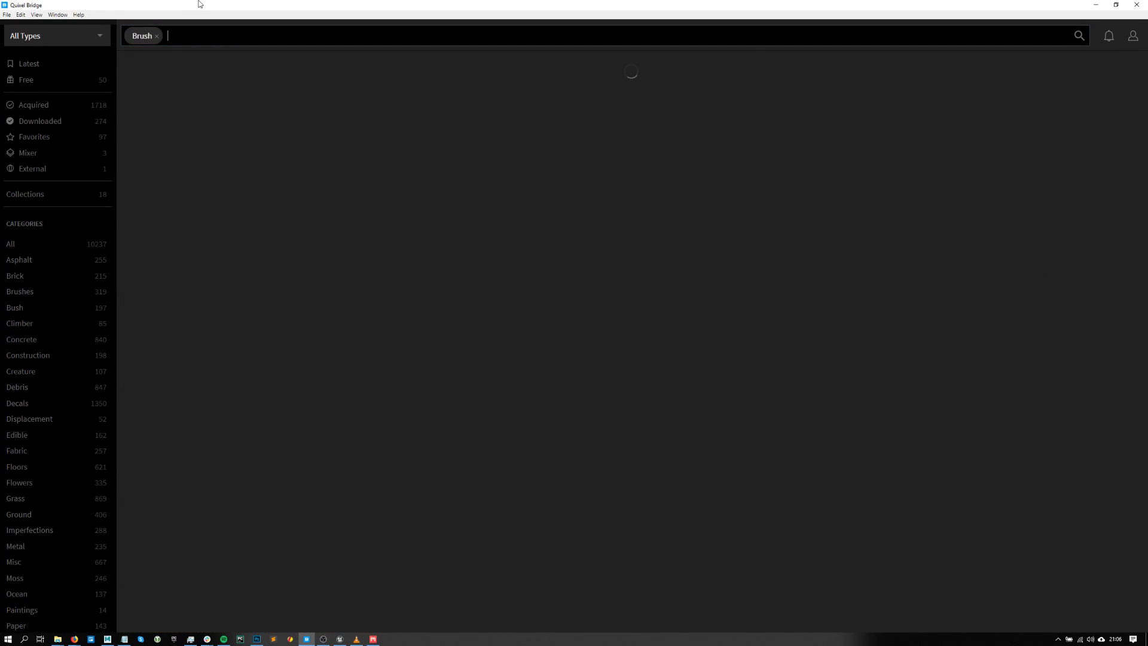
pyautogui.hotkey('alt', 'Tab')
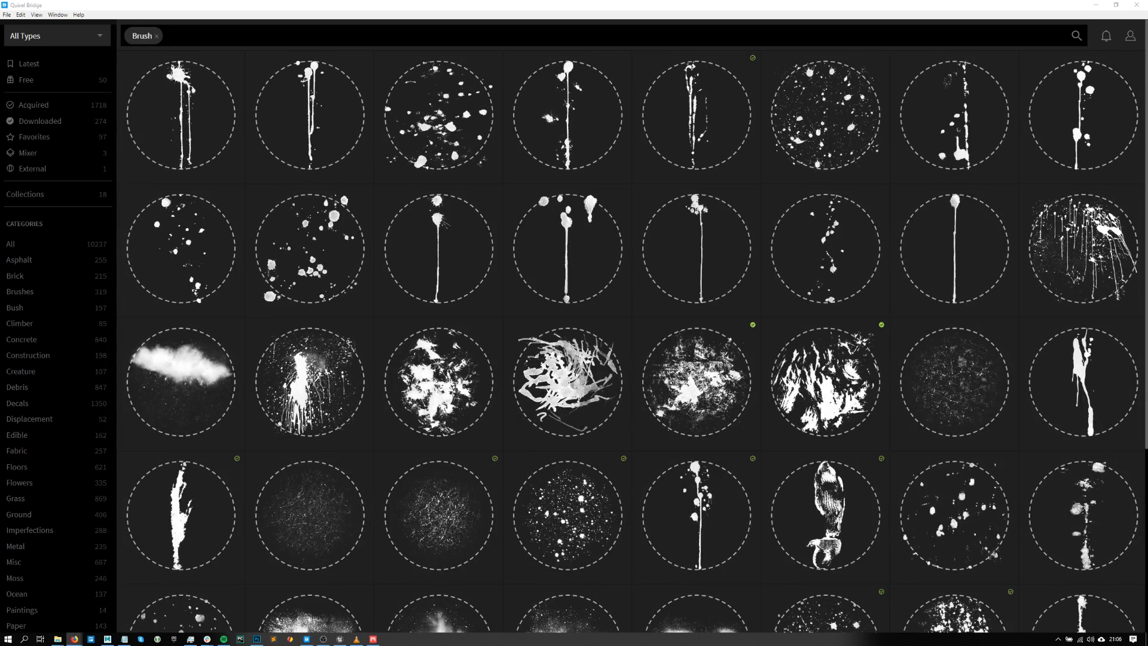
pyautogui.scroll(-4, 438, 389)
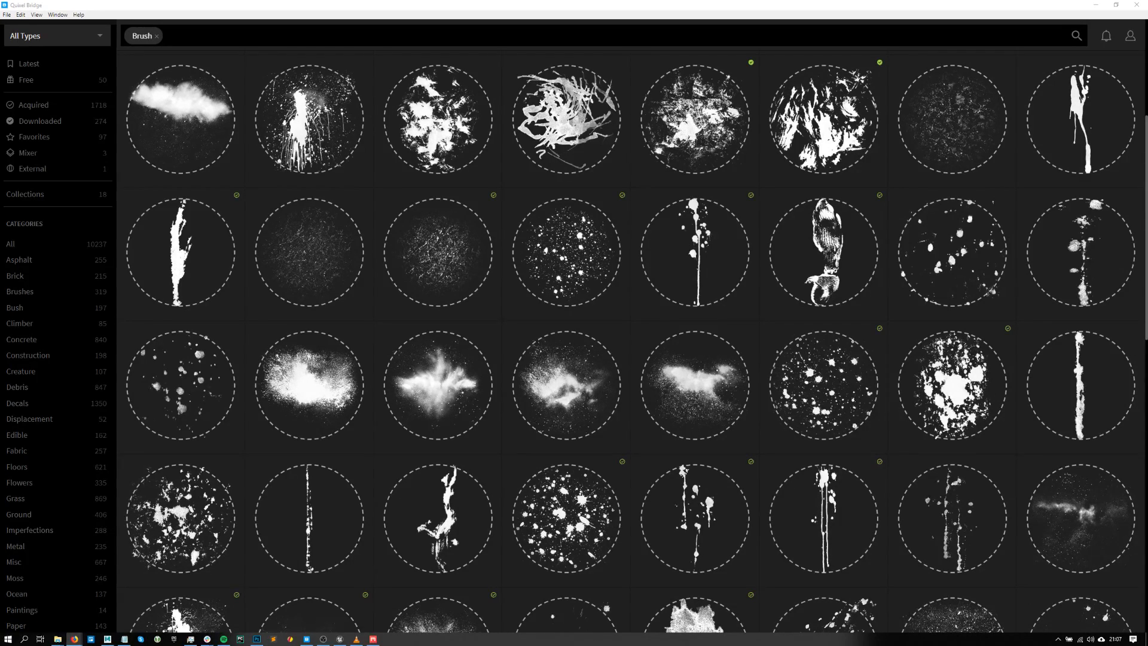
# - Switch to Quixel Mixer, maximize its window and delete the brick layer beneath the Cracked surface layer
pyautogui.click(373, 638)
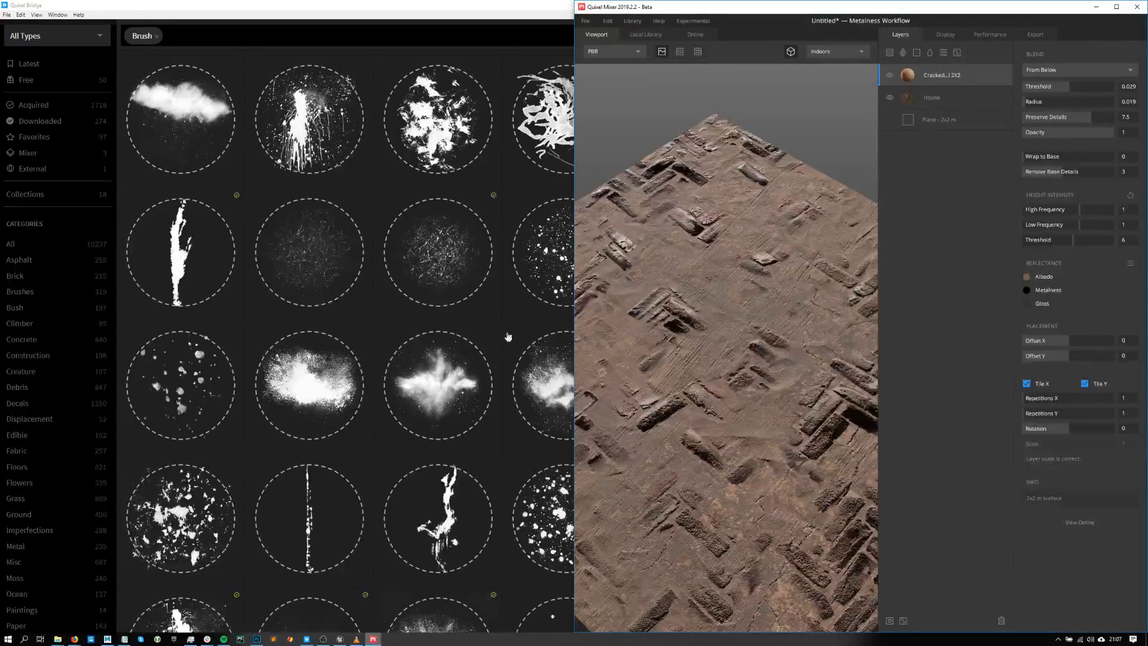
pyautogui.doubleClick(807, 26)
pyautogui.scroll(5, 584, 343)
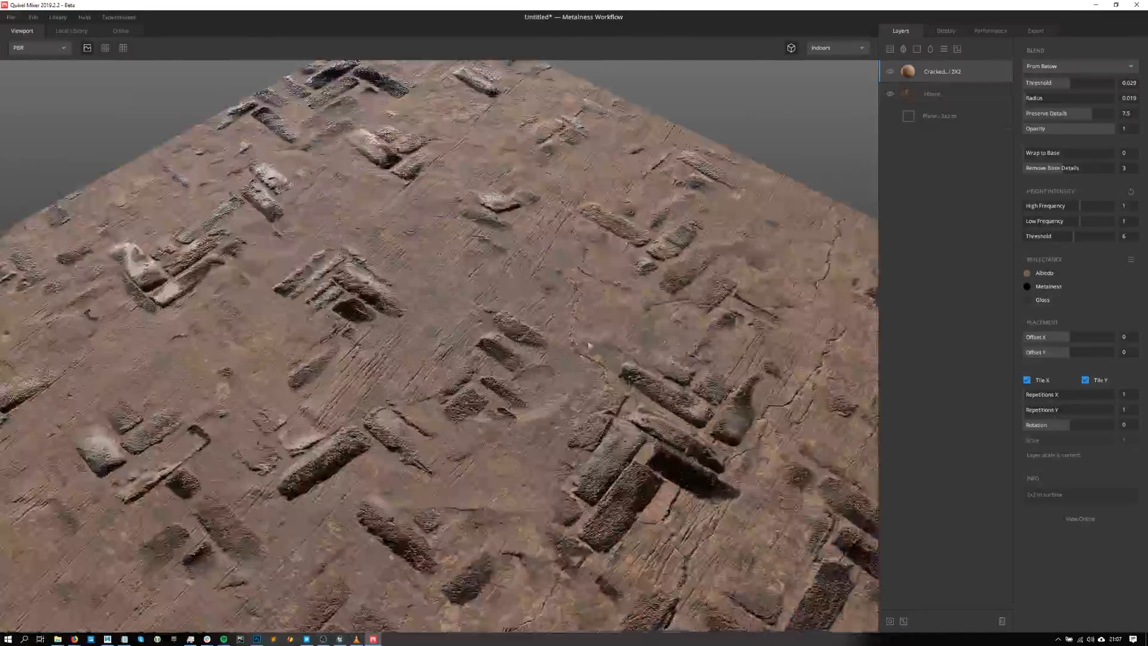
pyautogui.rightClick(921, 94)
pyautogui.click(919, 112)
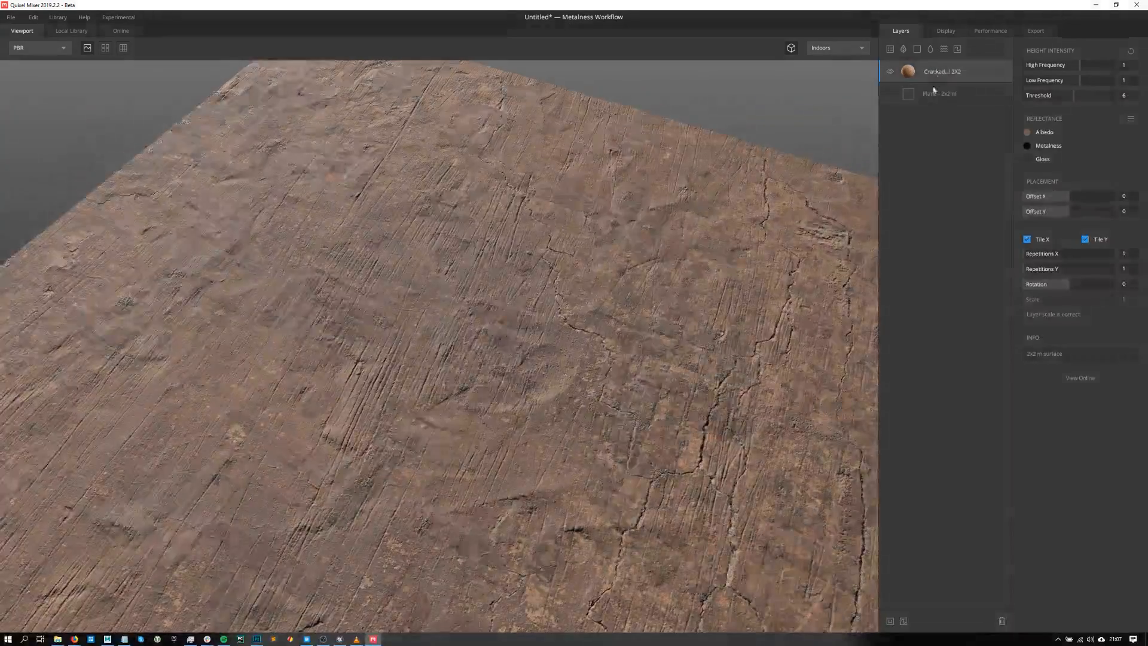
pyautogui.scroll(-5, 524, 307)
pyautogui.scroll(5, 525, 308)
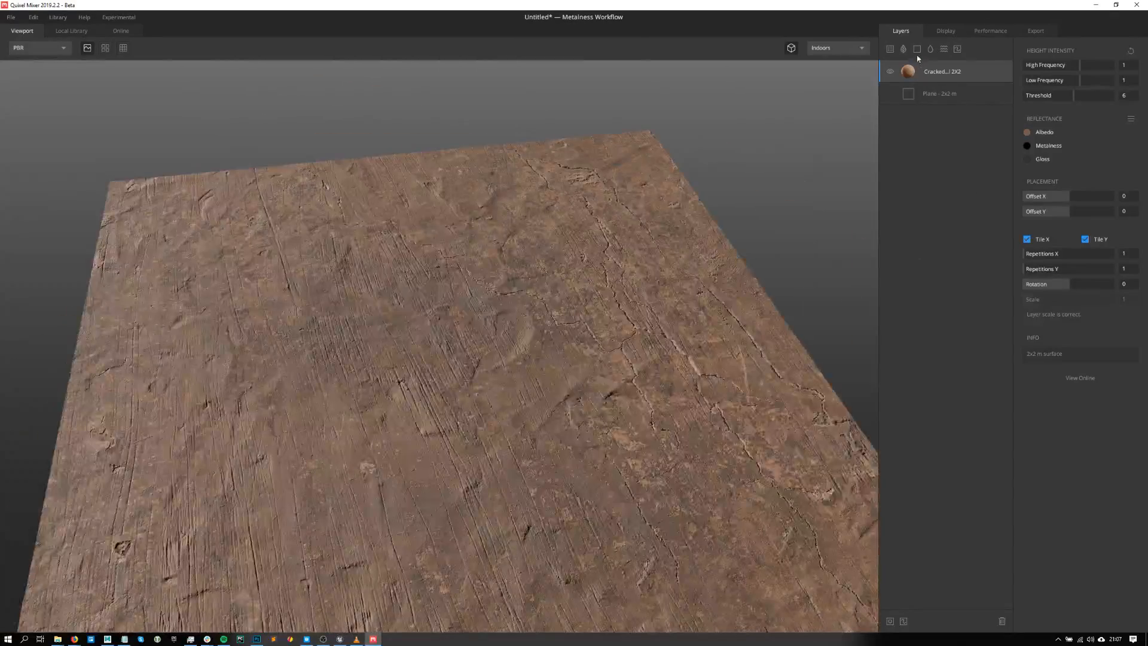
# - Add a Noise layer above the Cracked surface layer and set its frequency to 2
pyautogui.click(943, 49)
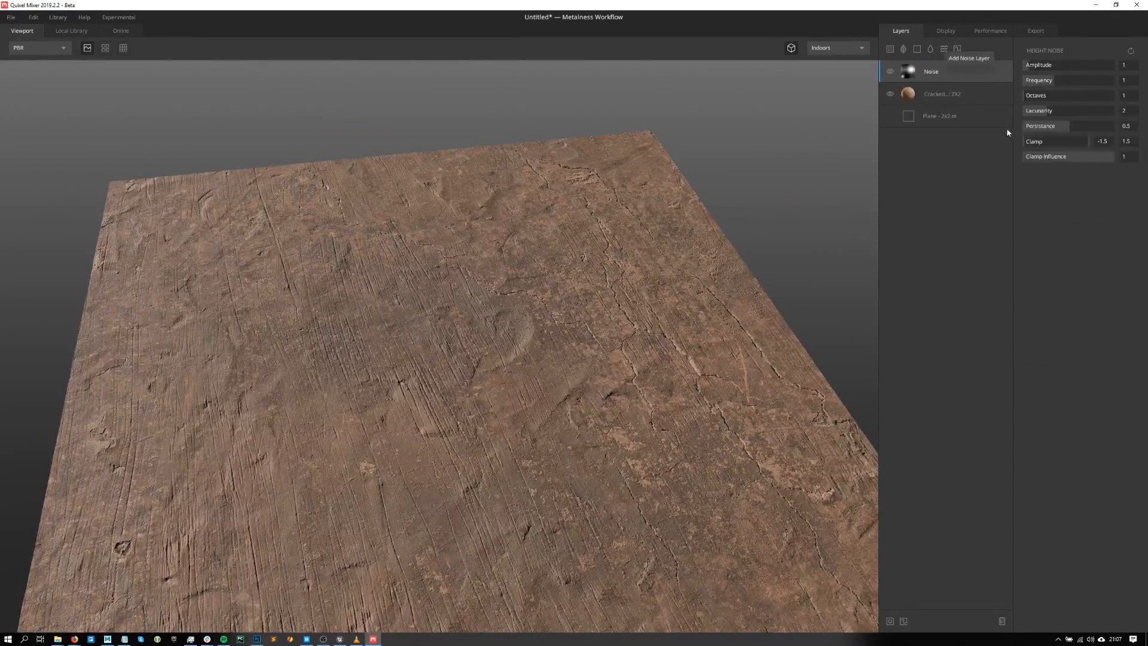
pyautogui.scroll(-2, 629, 261)
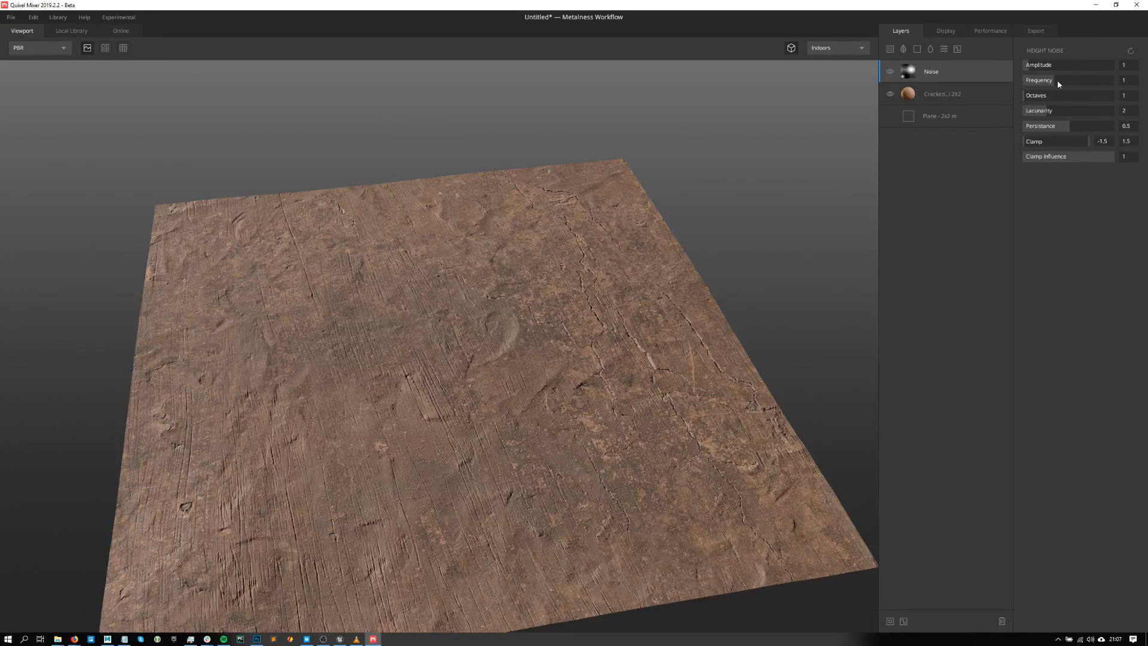
pyautogui.moveTo(1057, 80); pyautogui.dragTo(1127, 85)
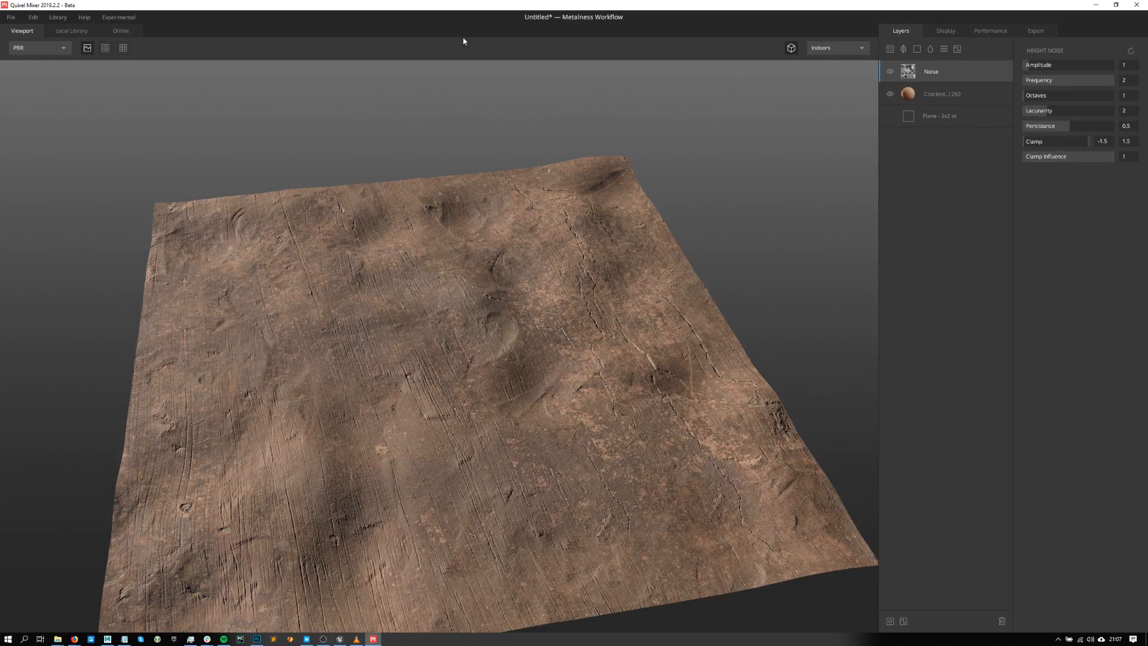
# - View the Export to Library options for the mix, then cancel the export
pyautogui.click(10, 17)
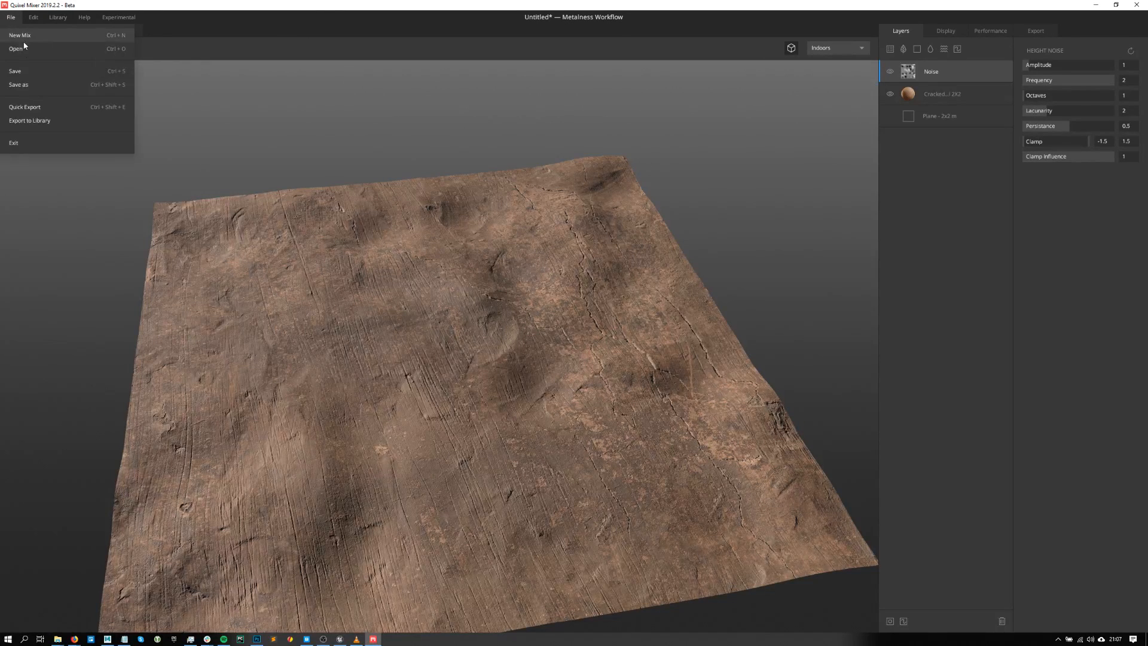
pyautogui.click(36, 122)
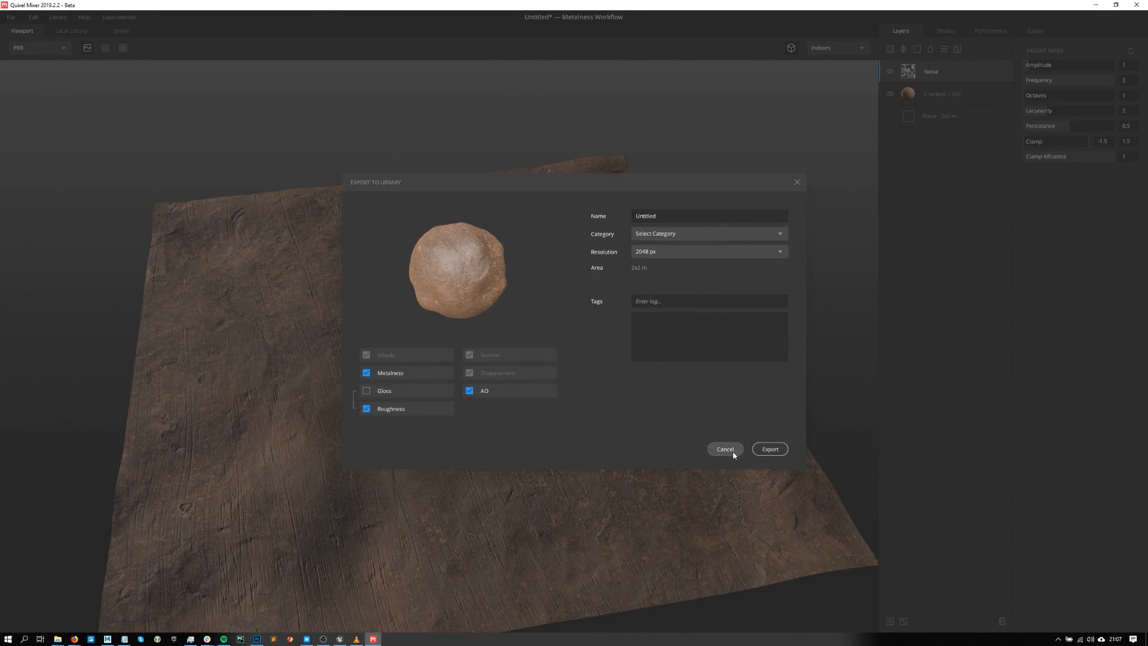
pyautogui.click(733, 450)
# - Switch to Quixel Bridge and view the exported Mixer assets, followed by the latest assets
pyautogui.click(311, 639)
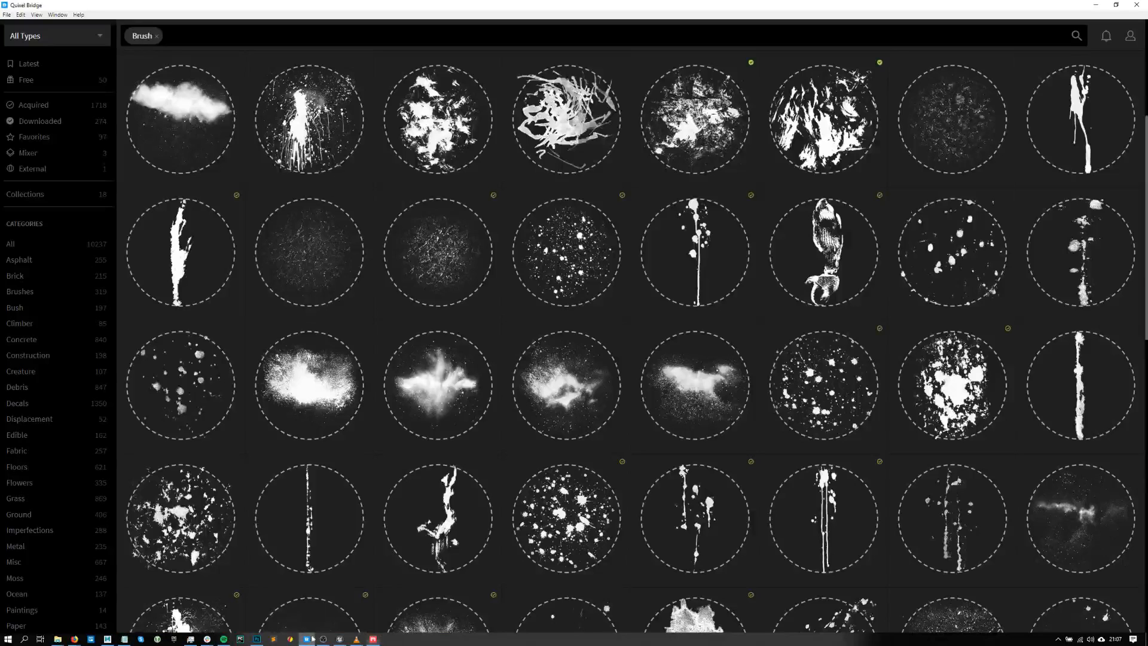
pyautogui.click(49, 154)
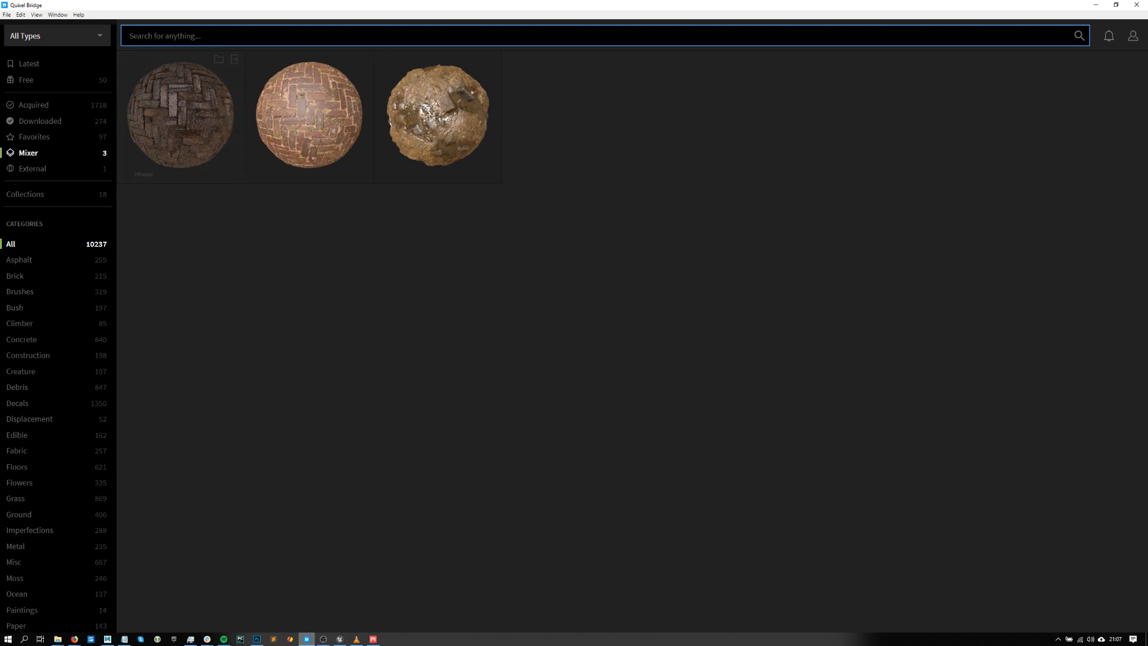
pyautogui.click(74, 638)
pyautogui.click(55, 64)
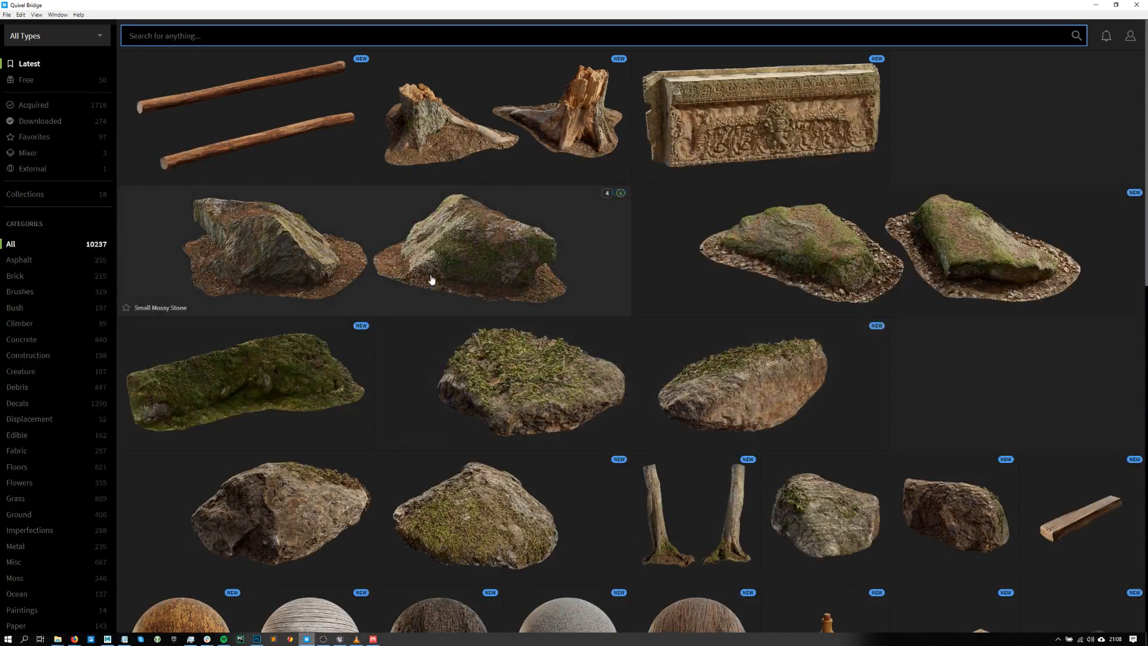
# - Preview the Small Mossy Stone asset in full screen, then leave the preview
pyautogui.click(431, 275)
pyautogui.click(1132, 201)
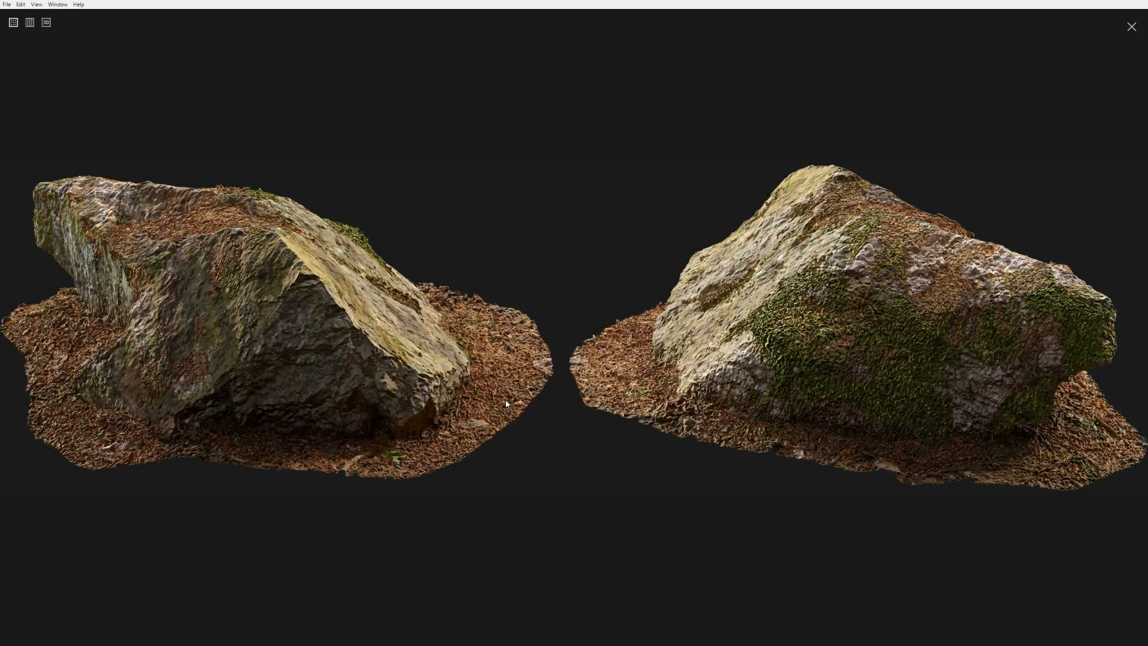
pyautogui.press('Escape')
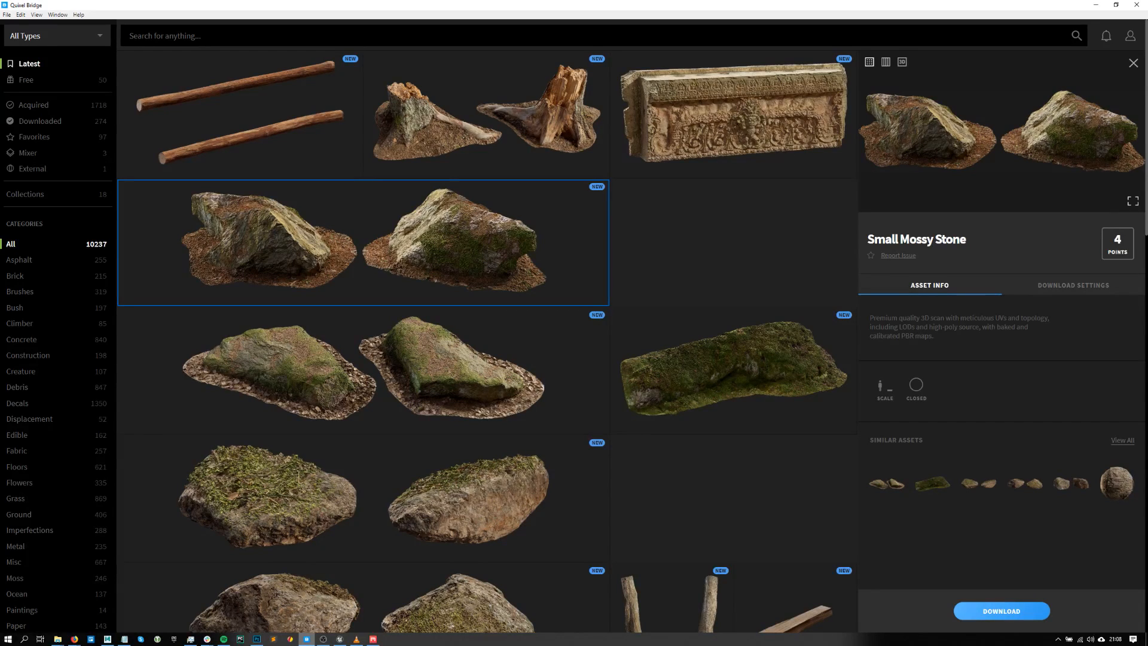
# - Switch to Unreal Editor and select the grouped wooden-framed wall panel in the level
pyautogui.hotkey('alt', 'Tab')
pyautogui.click(339, 638)
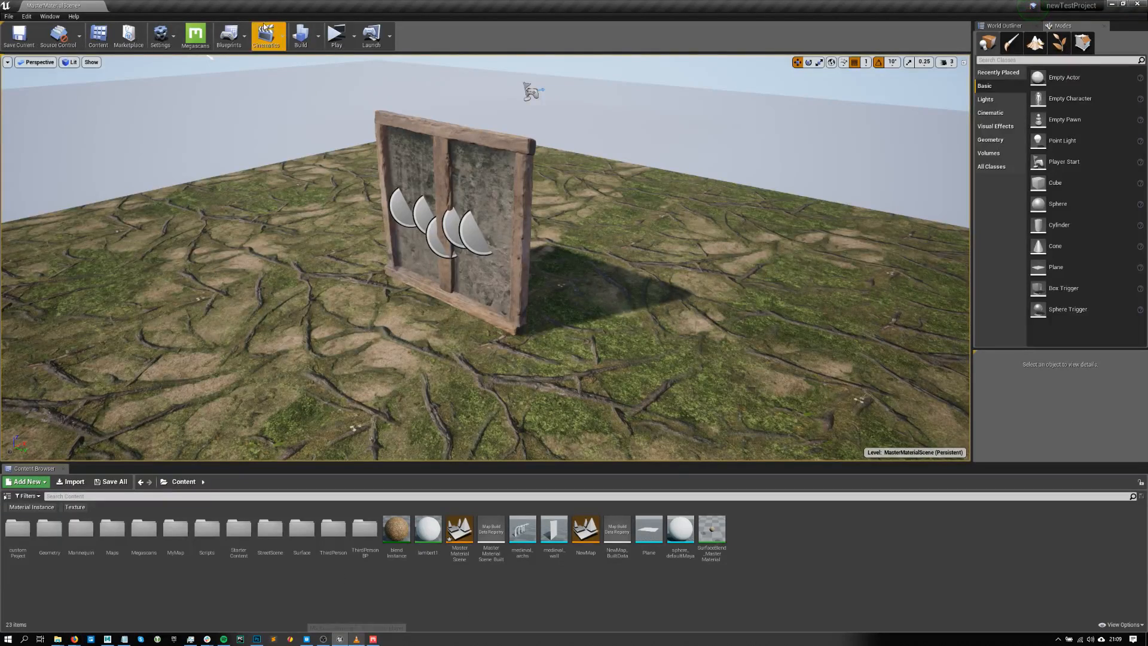
pyautogui.moveTo(506, 221); pyautogui.dragTo(448, 250, button='right')
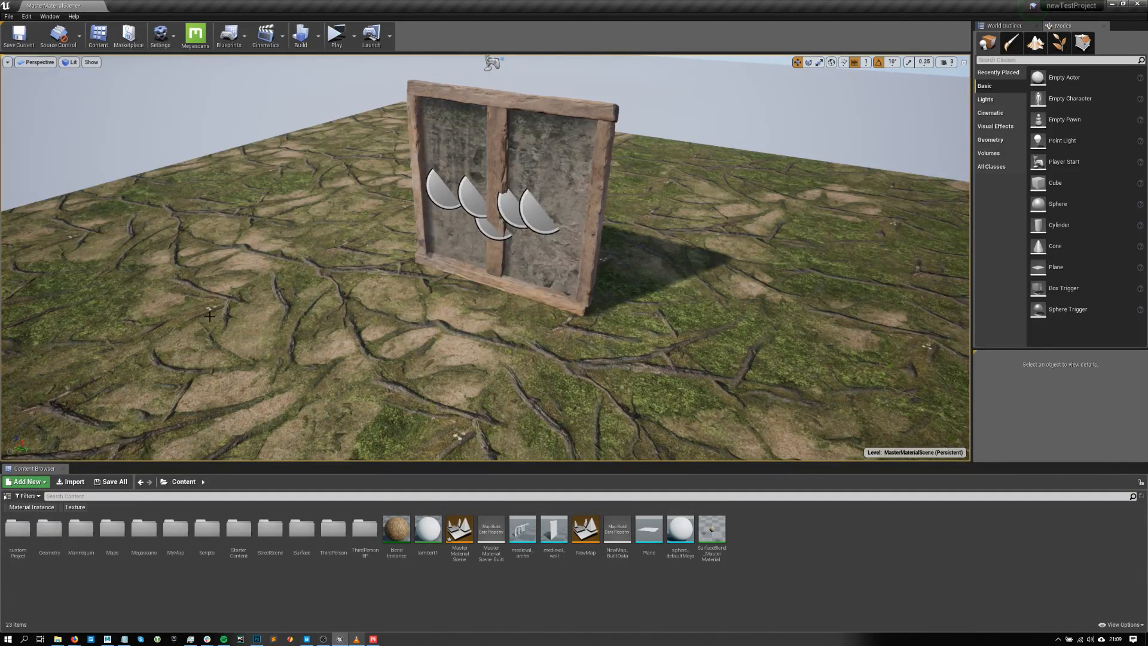
pyautogui.click(532, 204)
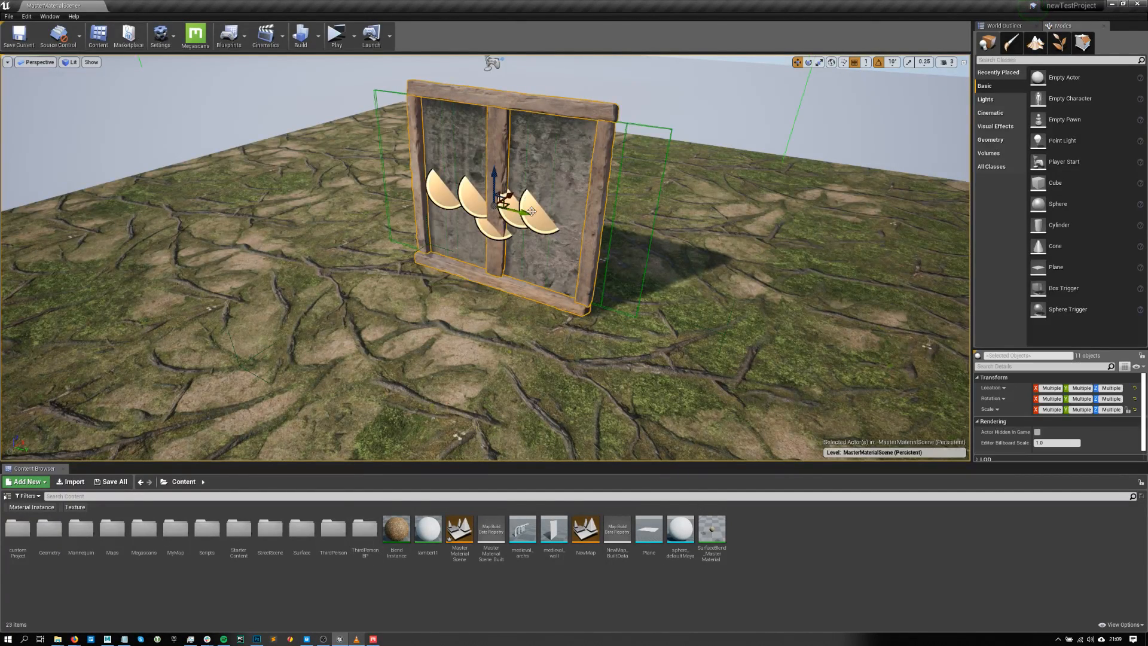
# - Open the Mat_Decal_MM material from Megascans/Master_Materials and dock its editor beside the level tab
pyautogui.doubleClick(144, 528)
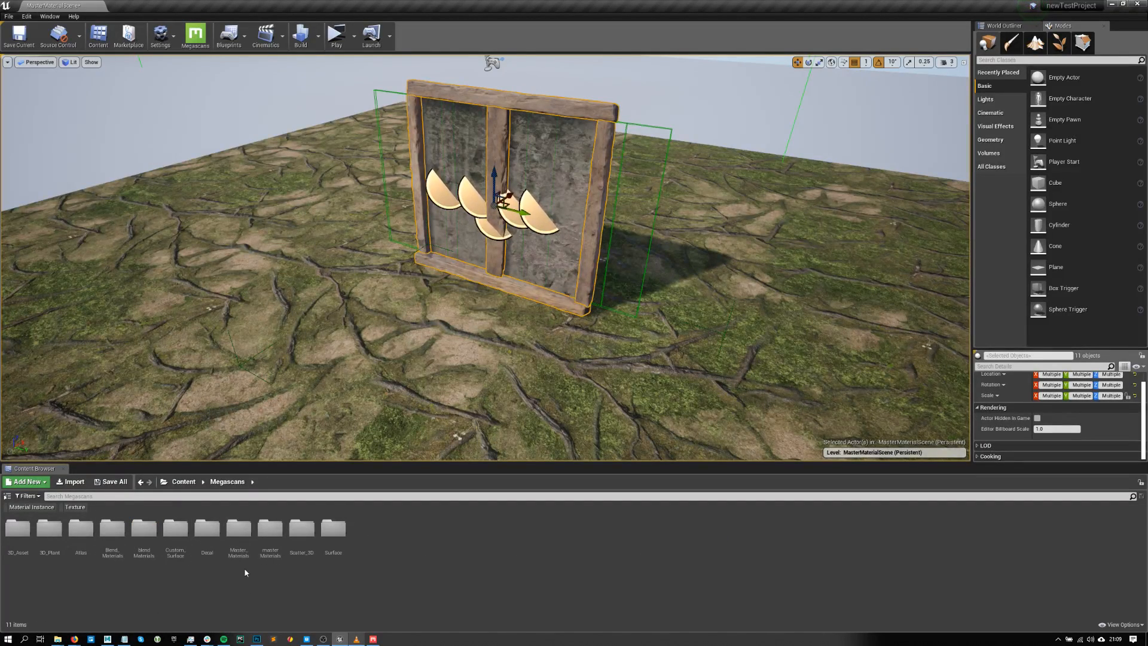
pyautogui.doubleClick(239, 528)
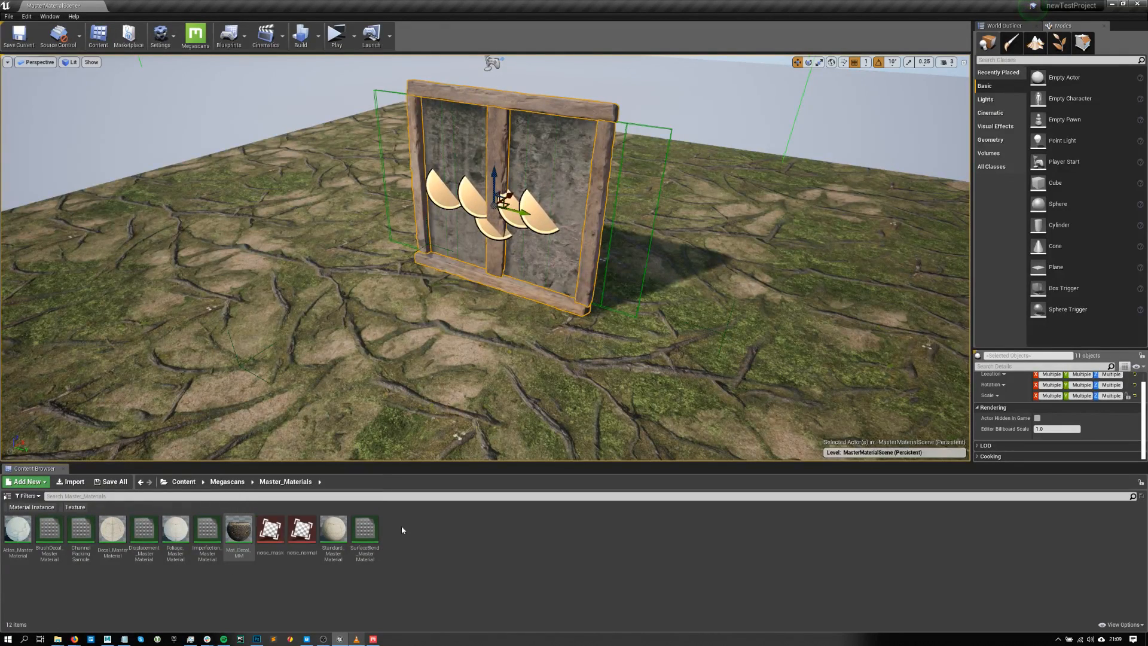
pyautogui.doubleClick(239, 547)
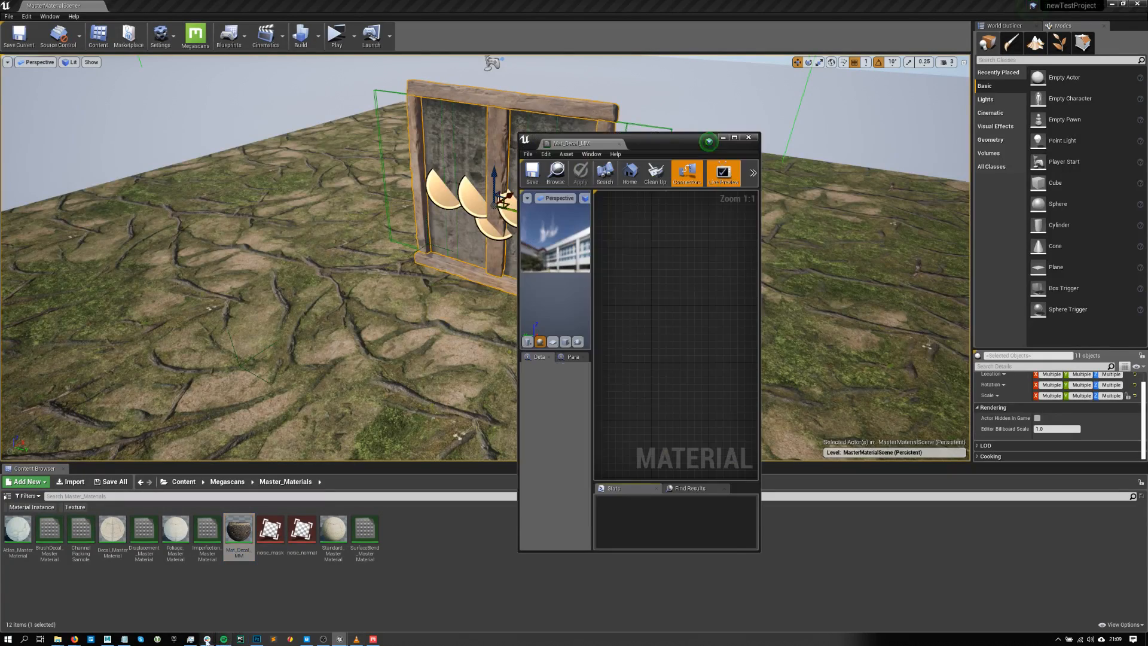
pyautogui.moveTo(589, 145); pyautogui.dragTo(308, 15)
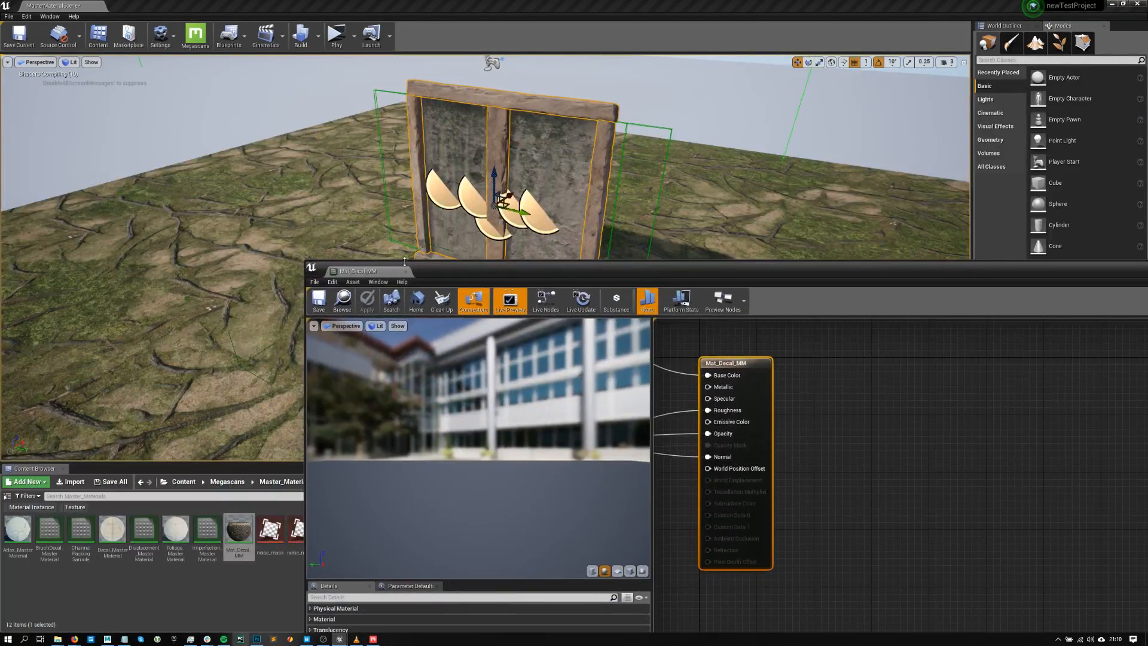
pyautogui.moveTo(383, 271); pyautogui.dragTo(138, 6)
# - Examine how the diffuse, normal, mask and roughness nodes feed the Mat_Decal_MM material
pyautogui.scroll(-3, 594, 179)
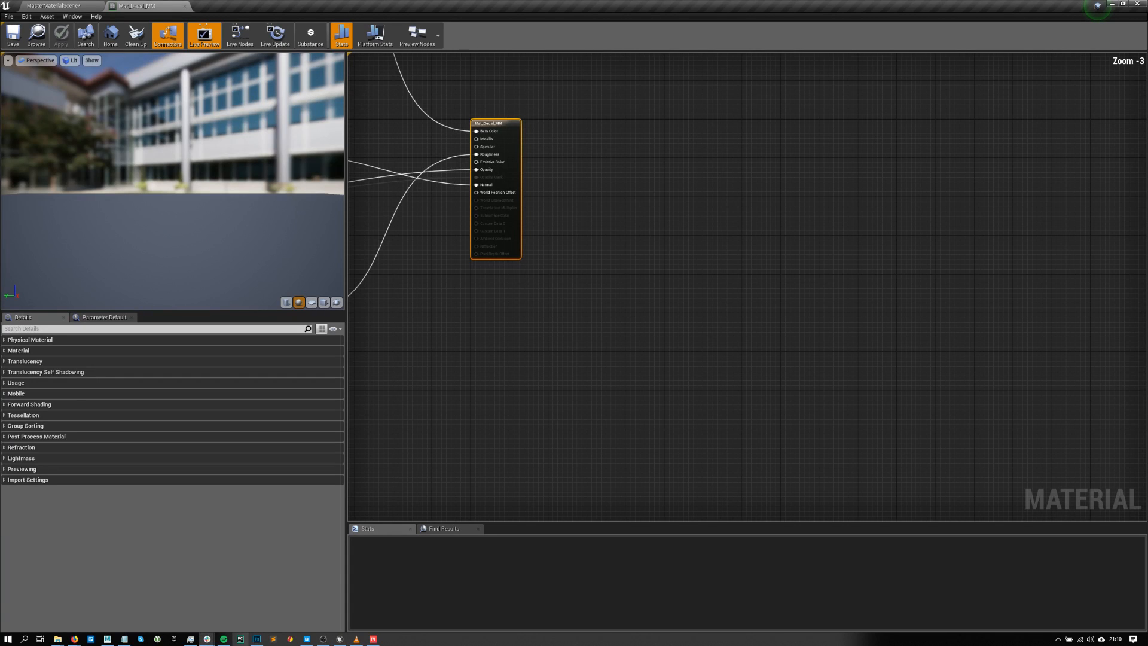
pyautogui.scroll(-5, 619, 179)
pyautogui.scroll(7, 471, 192)
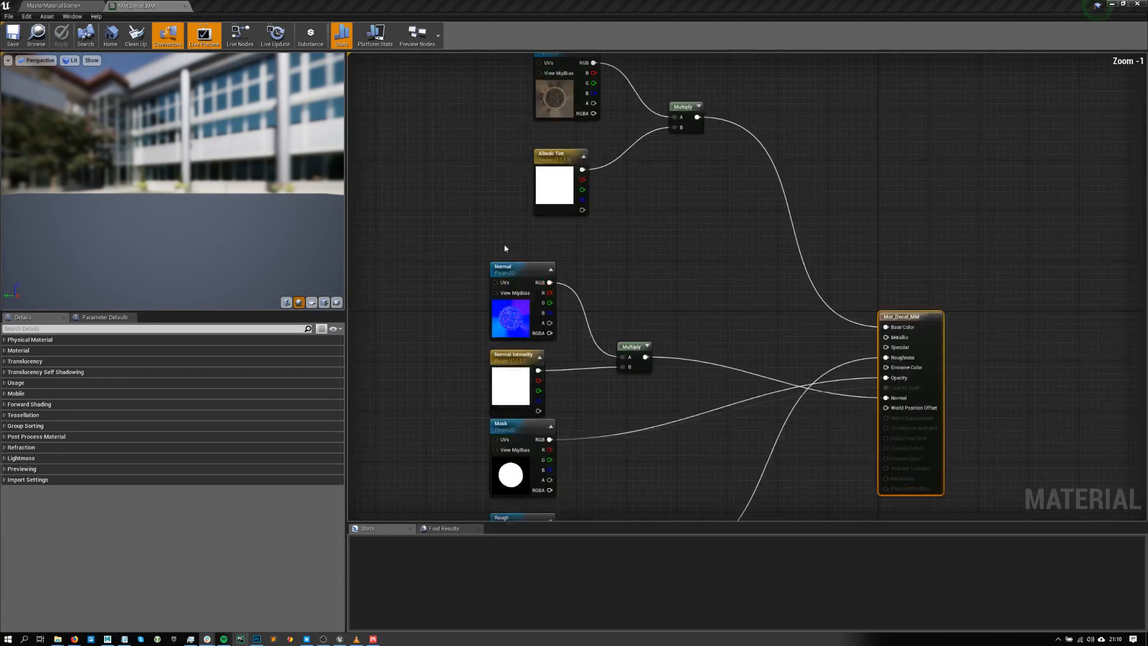
pyautogui.scroll(-2, 505, 243)
pyautogui.moveTo(554, 238); pyautogui.dragTo(556, 265, button='right')
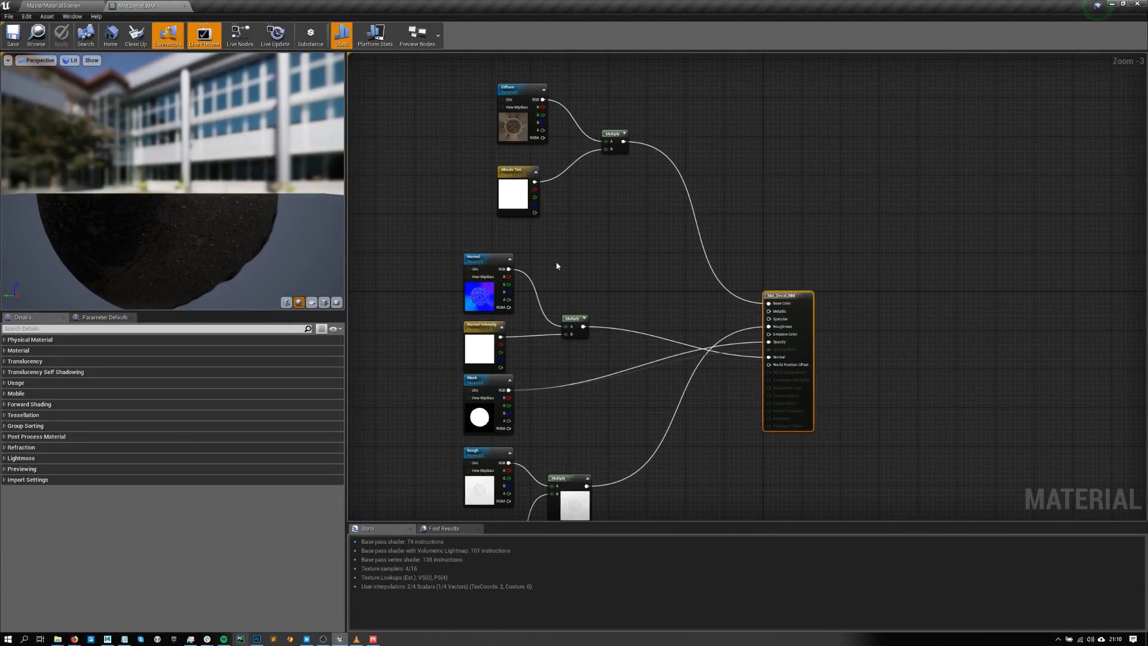
pyautogui.scroll(1, 456, 179)
pyautogui.scroll(2, 453, 310)
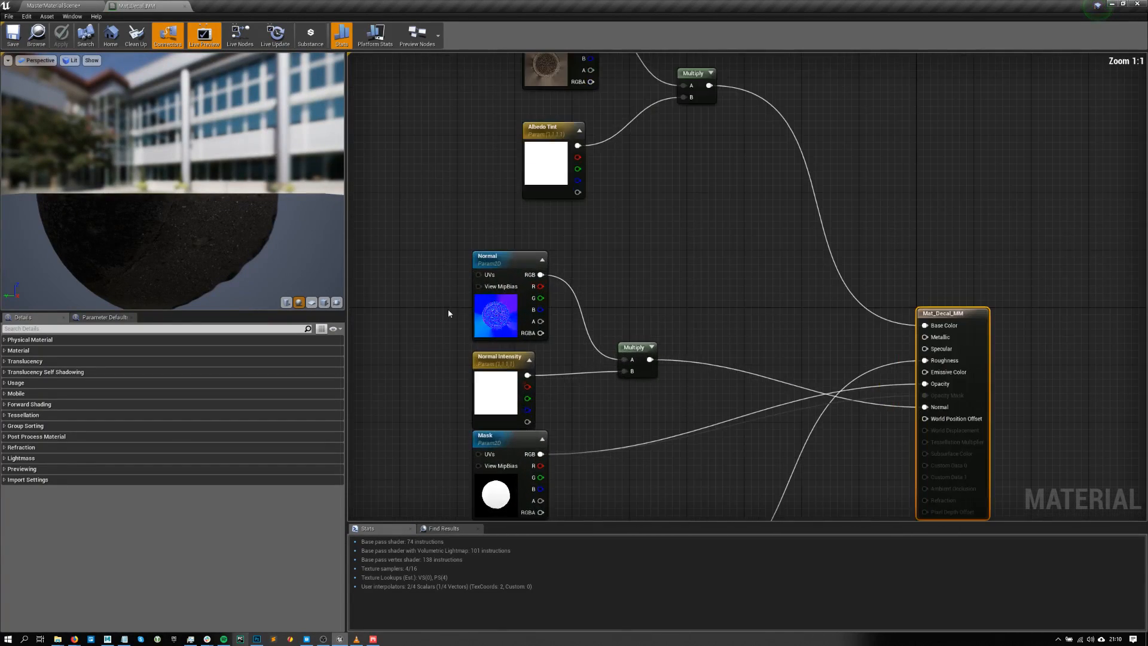
# - Delete the Normal texture, Normal Intensity and their Multiply node from the decal material graph
pyautogui.click(502, 286)
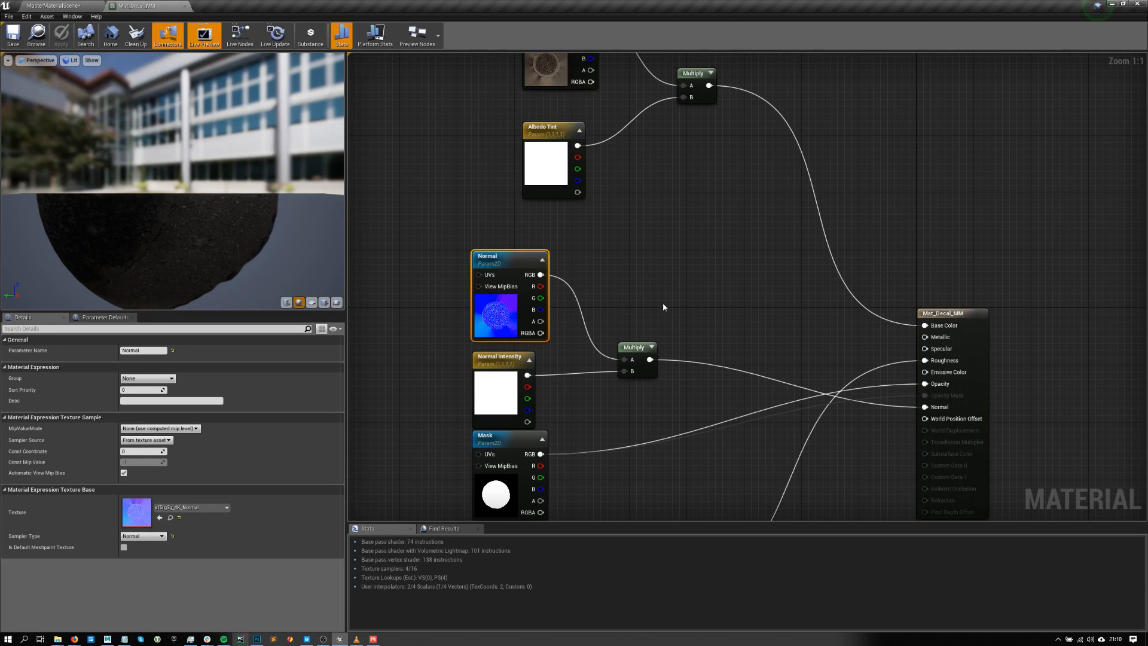
pyautogui.moveTo(666, 305); pyautogui.dragTo(624, 236, button='right')
pyautogui.moveTo(625, 184); pyautogui.dragTo(376, 364)
pyautogui.scroll(-2, 560, 274)
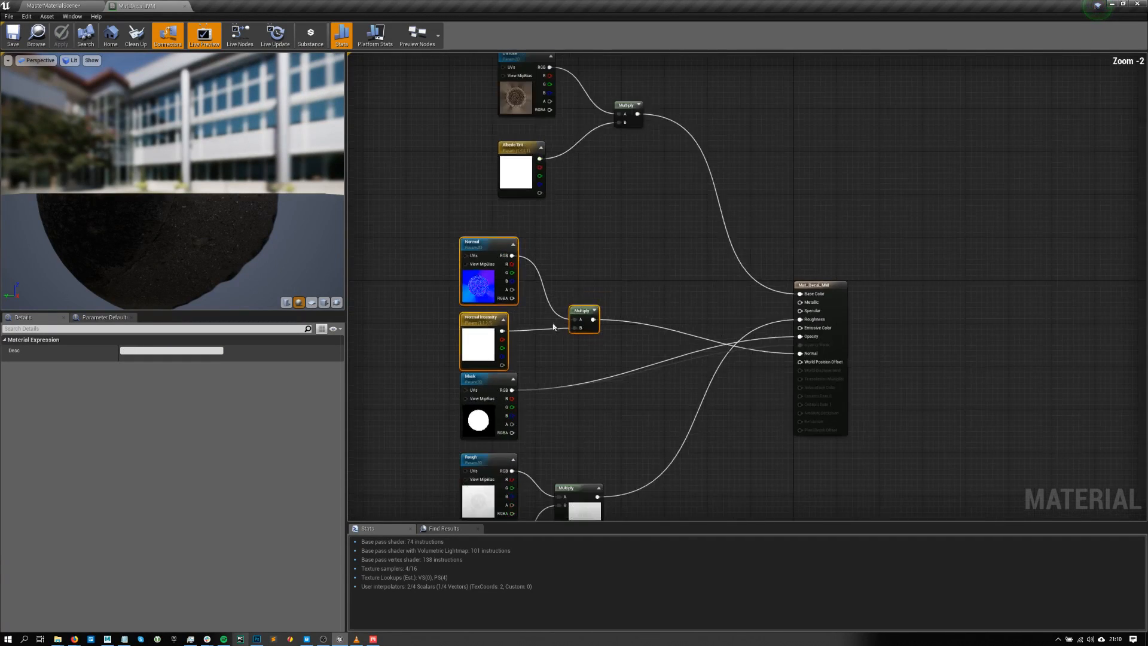
pyautogui.scroll(1, 561, 273)
pyautogui.scroll(-2, 556, 287)
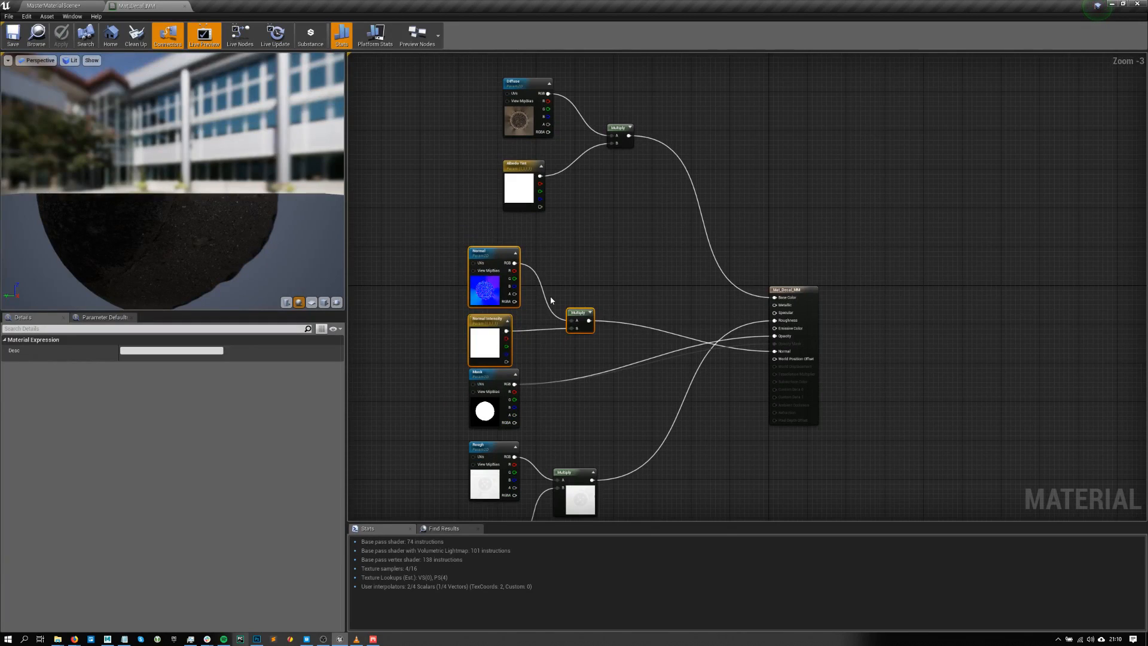
pyautogui.press('Delete')
# - Connect Roughness Value directly to the material's Roughness input and delete the Rough texture with its Multiply node
pyautogui.moveTo(592, 339); pyautogui.dragTo(558, 238, button='right')
pyautogui.moveTo(595, 325); pyautogui.dragTo(471, 457)
pyautogui.click(548, 481)
pyautogui.scroll(2, 552, 401)
pyautogui.scroll(2, 595, 337)
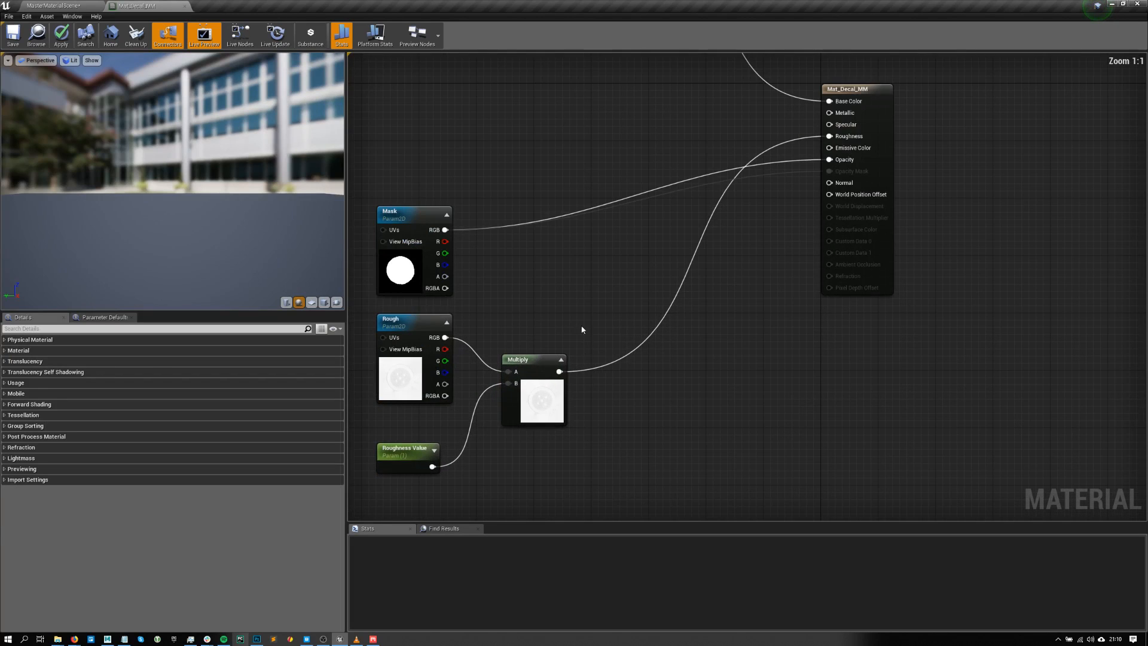
pyautogui.moveTo(485, 495); pyautogui.dragTo(885, 183)
pyautogui.moveTo(671, 376); pyautogui.dragTo(410, 492)
pyautogui.press('Delete')
# - Arrange the Diffuse, Albedo Tint, Roughness Value and Mask nodes in a column, with the Multiply node beside Diffuse
pyautogui.moveTo(537, 234); pyautogui.dragTo(544, 340, button='right')
pyautogui.moveTo(473, 366); pyautogui.dragTo(567, 338)
pyautogui.moveTo(661, 164); pyautogui.dragTo(638, 272, button='right')
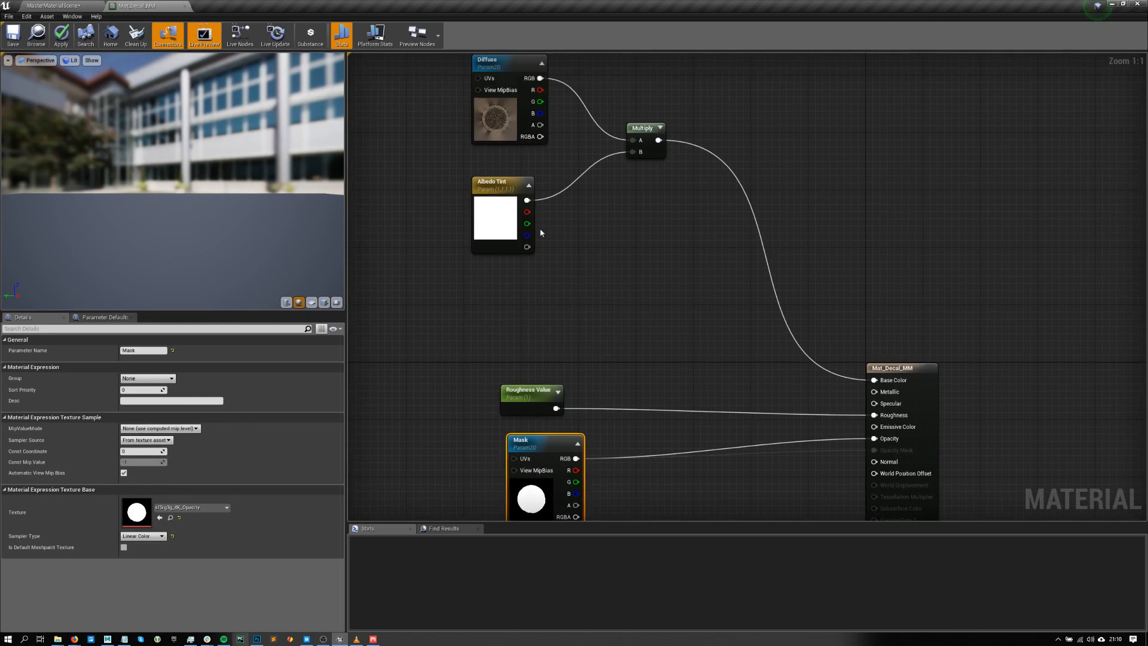
pyautogui.moveTo(512, 224); pyautogui.dragTo(531, 341)
pyautogui.moveTo(539, 446); pyautogui.dragTo(530, 438)
pyautogui.moveTo(522, 361); pyautogui.dragTo(529, 361)
pyautogui.moveTo(532, 120); pyautogui.dragTo(560, 256)
pyautogui.moveTo(639, 125); pyautogui.dragTo(635, 196)
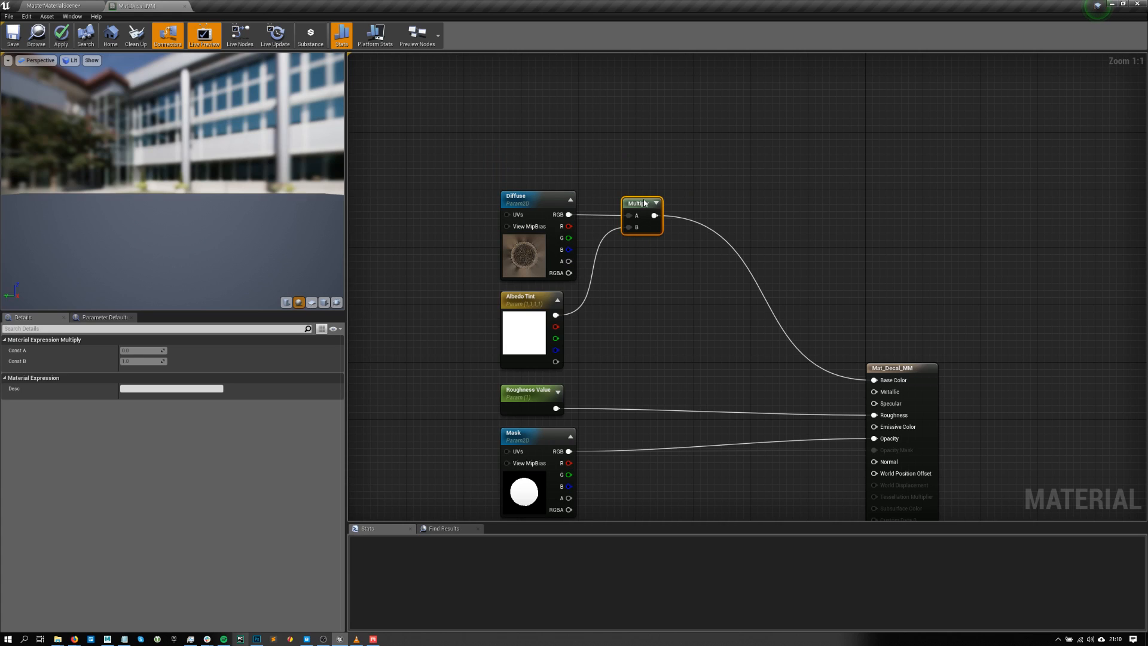
pyautogui.moveTo(555, 229); pyautogui.dragTo(499, 187, button='right')
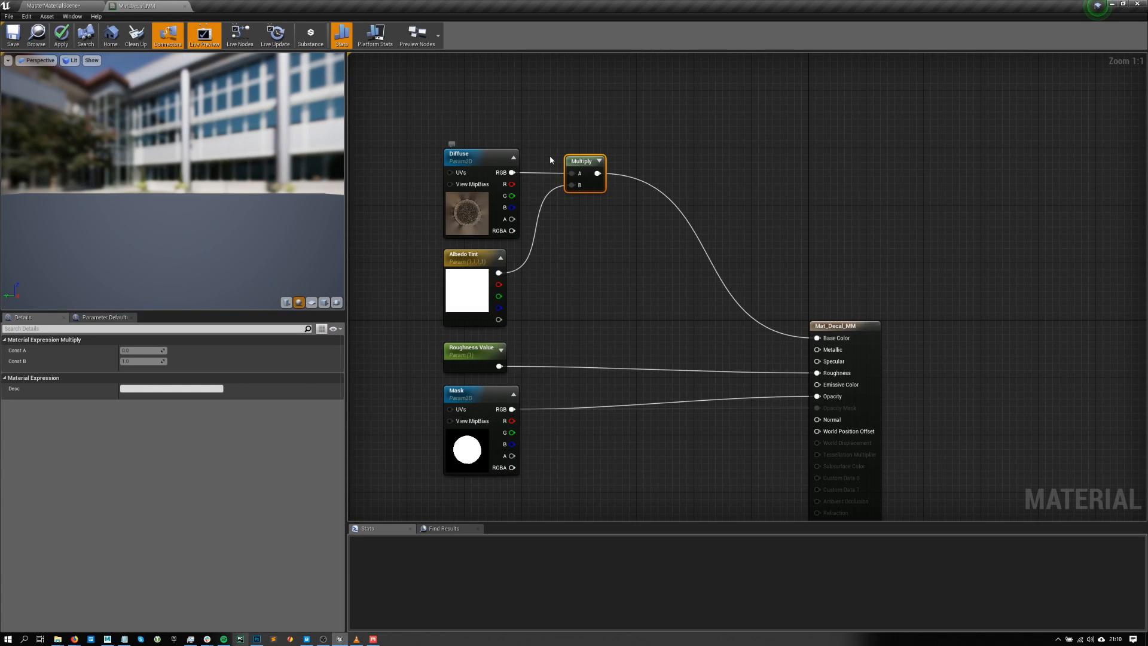
# - Review the Albedo Tint and Mask nodes, then close the Mat_Decal_MM editor without applying the node changes
pyautogui.click(489, 261)
pyautogui.click(611, 290)
pyautogui.click(504, 392)
pyautogui.click(656, 303)
pyautogui.click(184, 5)
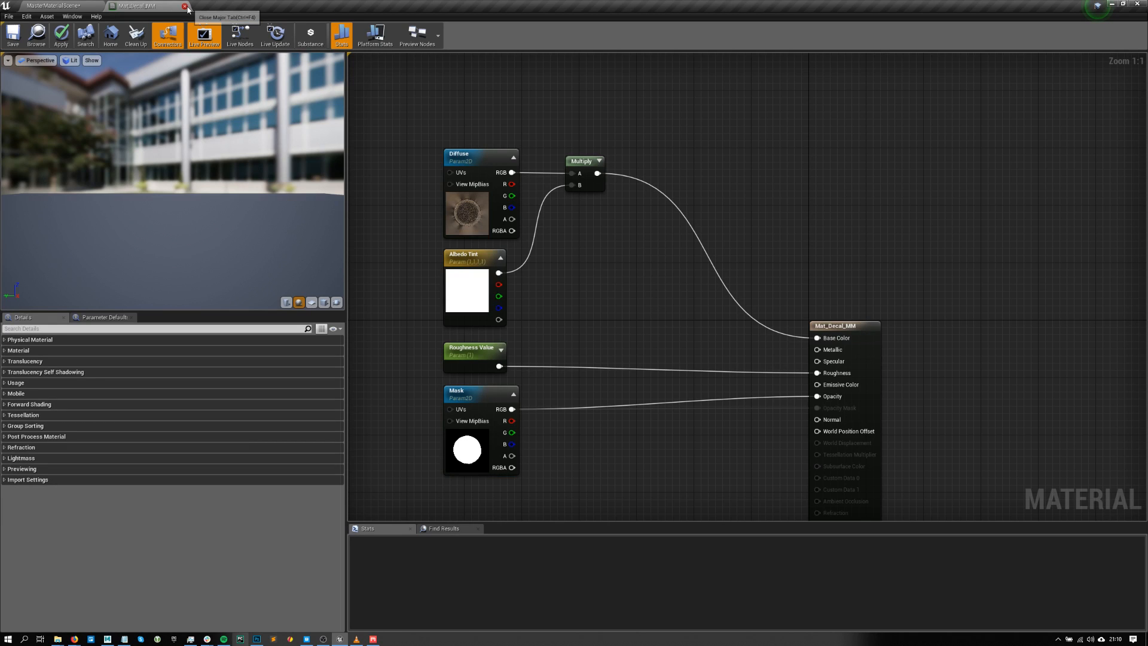
pyautogui.click(636, 347)
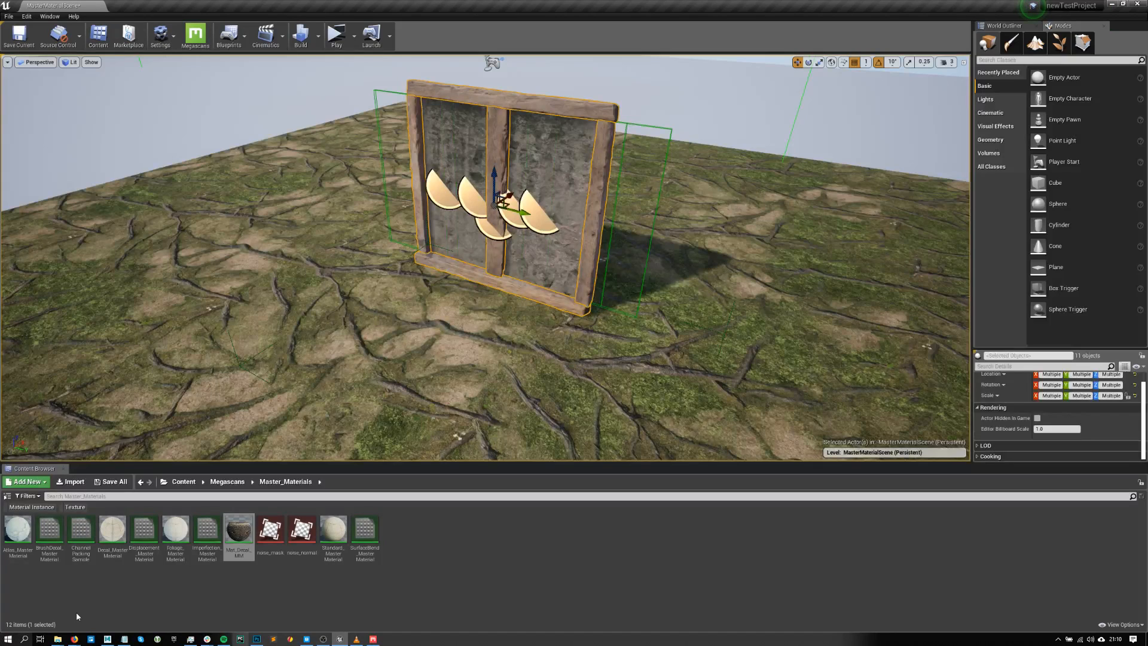
# - Go to the Megascans/masterMaterials folder and open its Decal master material
pyautogui.moveTo(207, 531); pyautogui.dragTo(193, 565)
pyautogui.click(119, 593)
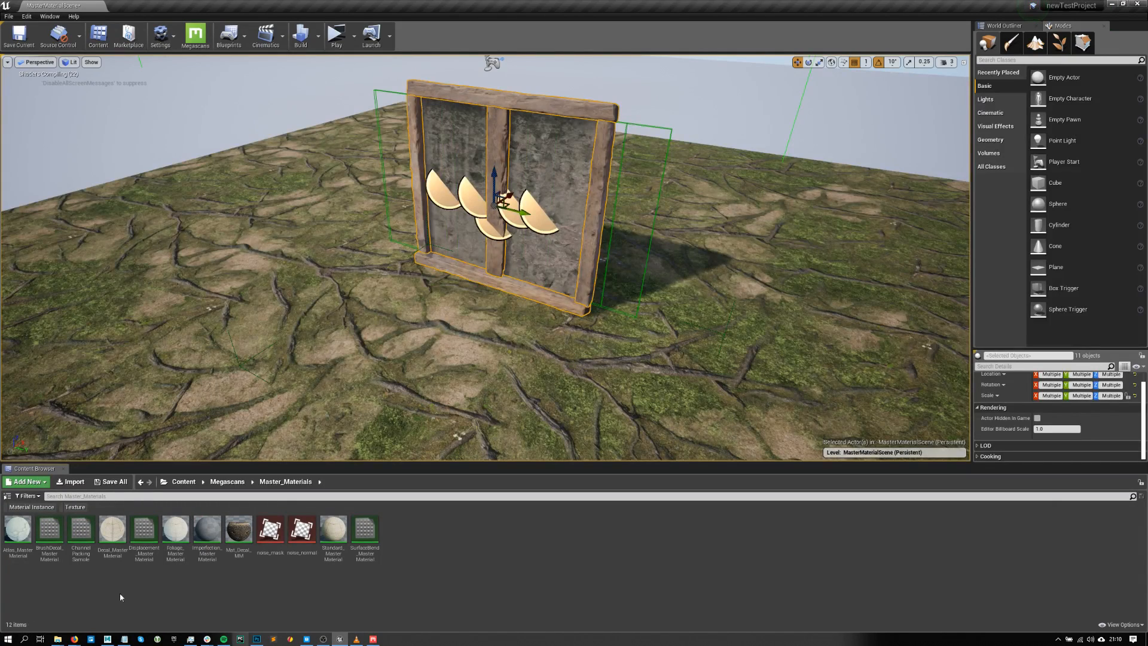
pyautogui.click(227, 481)
pyautogui.doubleClick(269, 529)
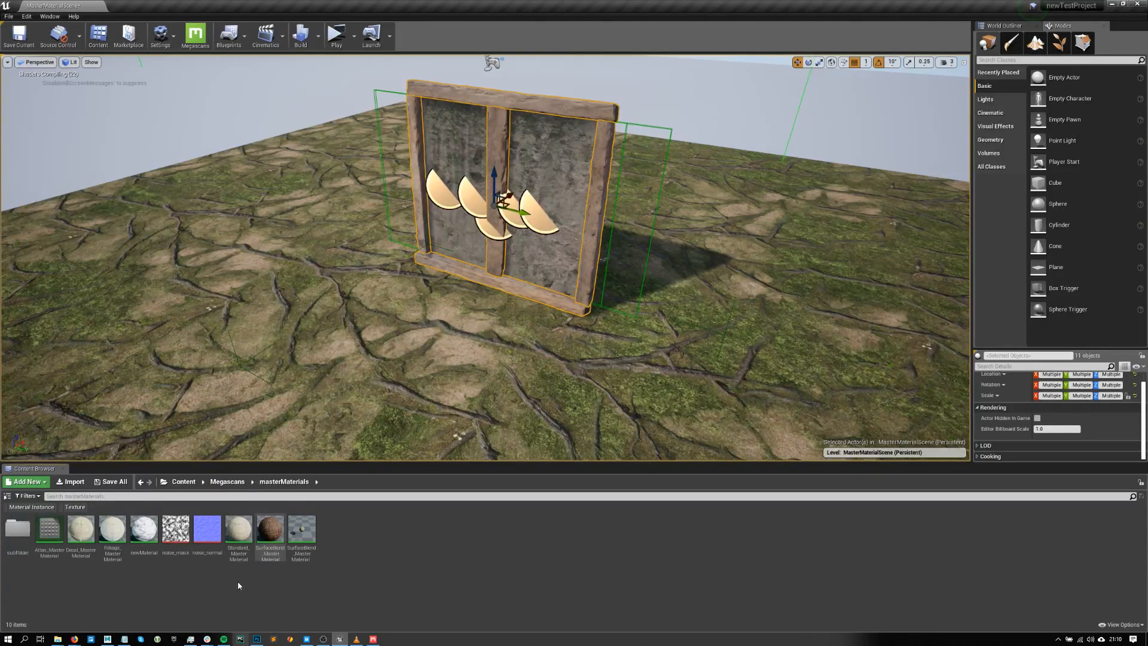
pyautogui.doubleClick(80, 529)
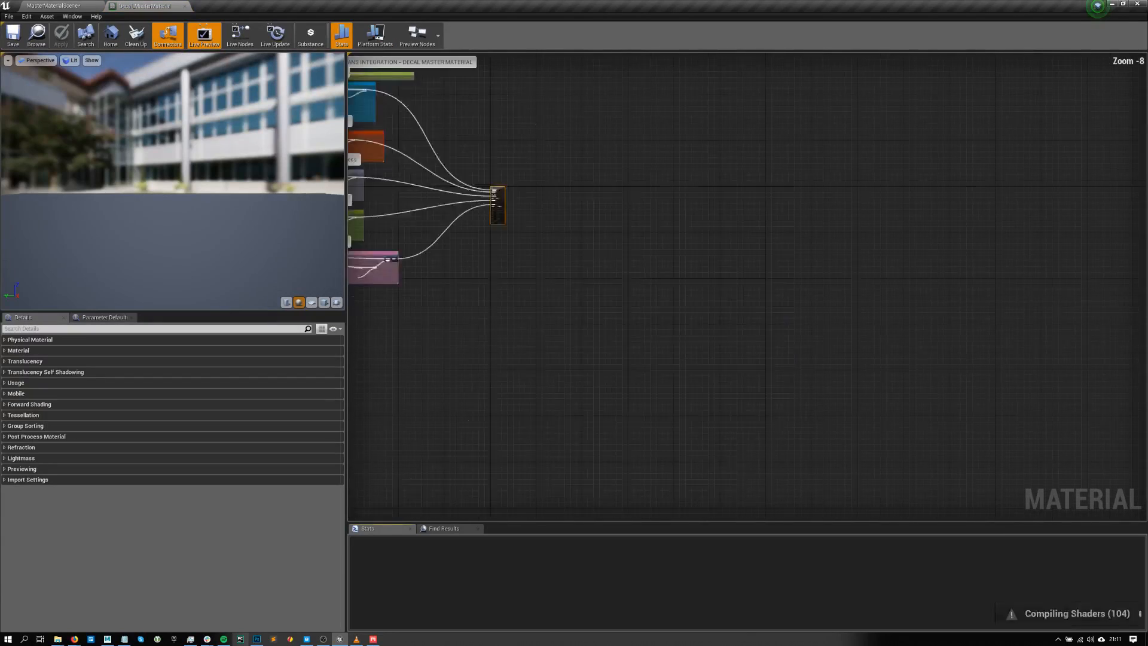
# - Delete the Metallic comment group with its texture, intensity parameter and Multiply node from the decal master material
pyautogui.scroll(2, 607, 195)
pyautogui.moveTo(609, 198); pyautogui.dragTo(682, 217, button='right')
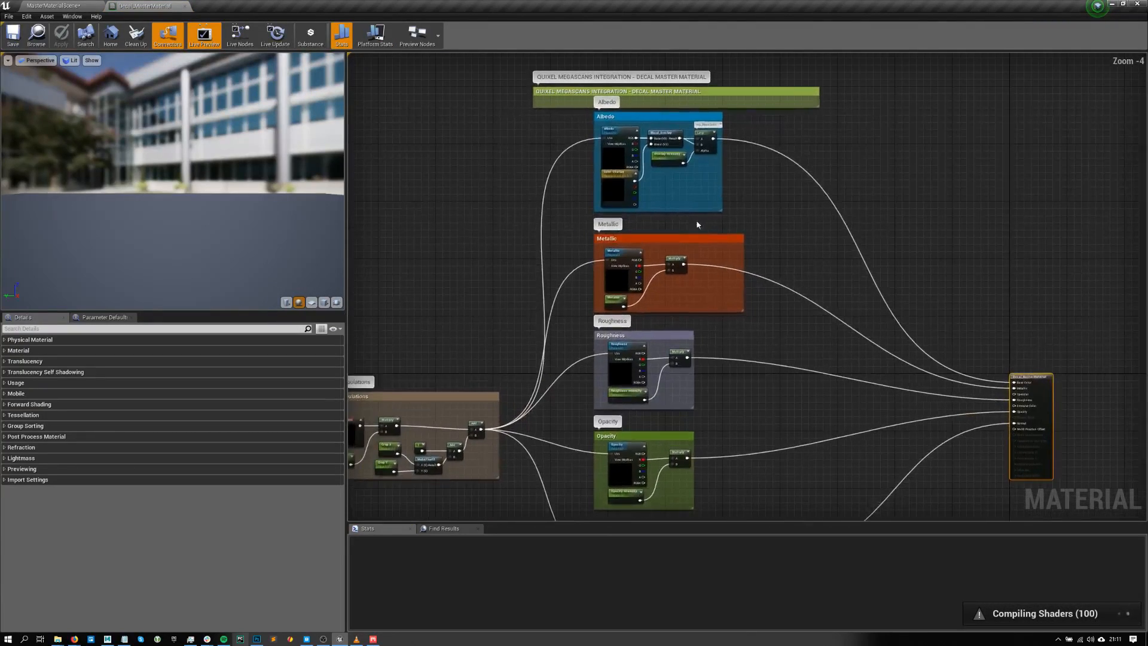
pyautogui.moveTo(769, 229); pyautogui.dragTo(568, 316)
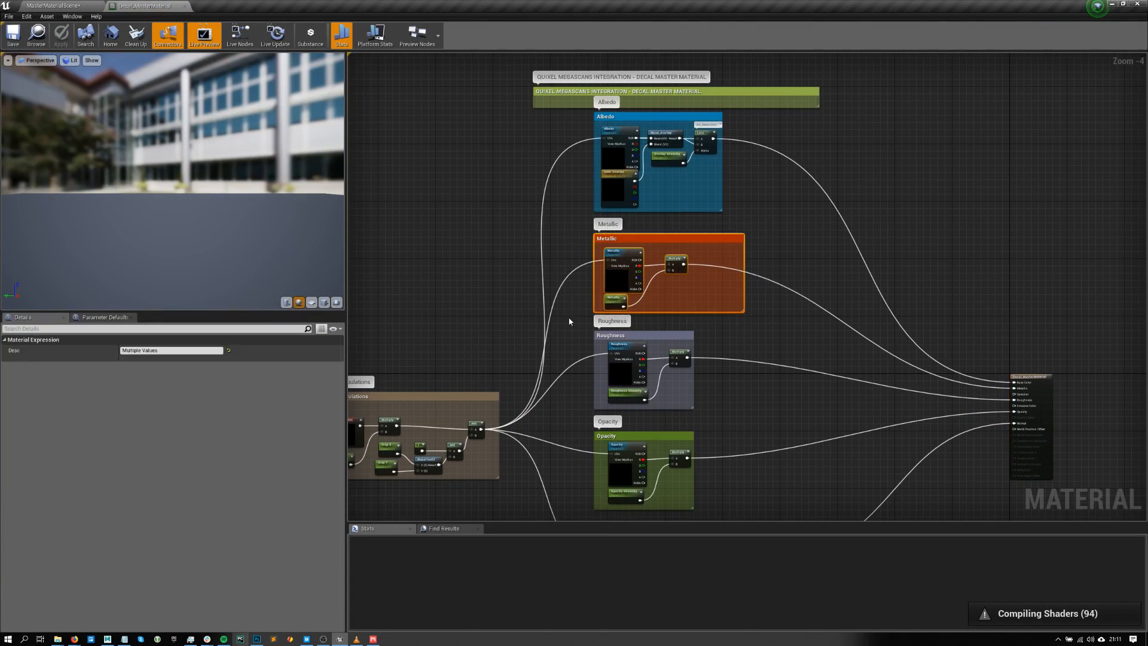
pyautogui.press('Delete')
# - Examine the Roughness and Opacity groups and how they connect to the material node
pyautogui.scroll(1, 660, 358)
pyautogui.rightClick(618, 318)
pyautogui.moveTo(885, 295); pyautogui.dragTo(741, 246, button='right')
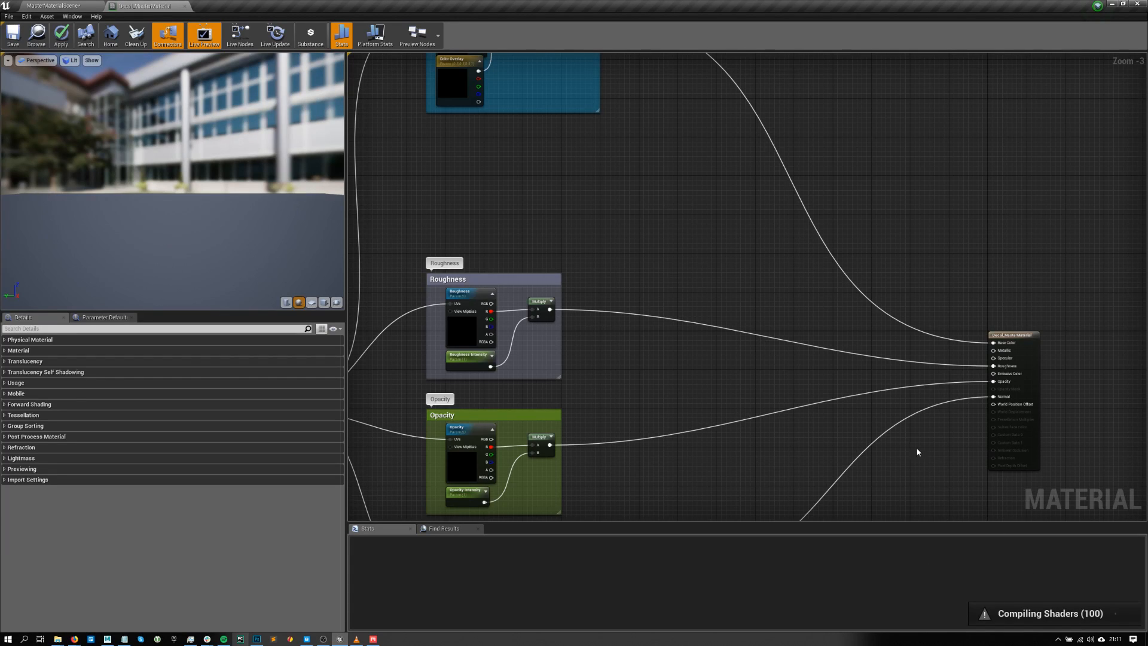
pyautogui.moveTo(578, 266); pyautogui.dragTo(418, 517)
pyautogui.scroll(2, 578, 265)
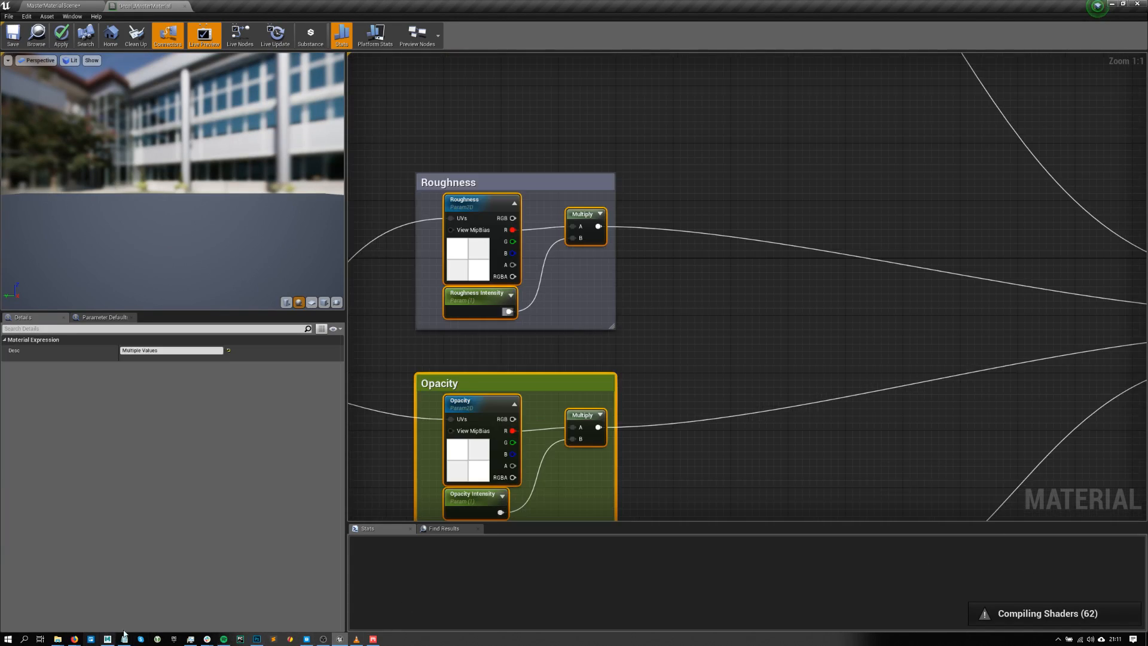
pyautogui.scroll(1, 789, 218)
pyautogui.scroll(-1, 592, 254)
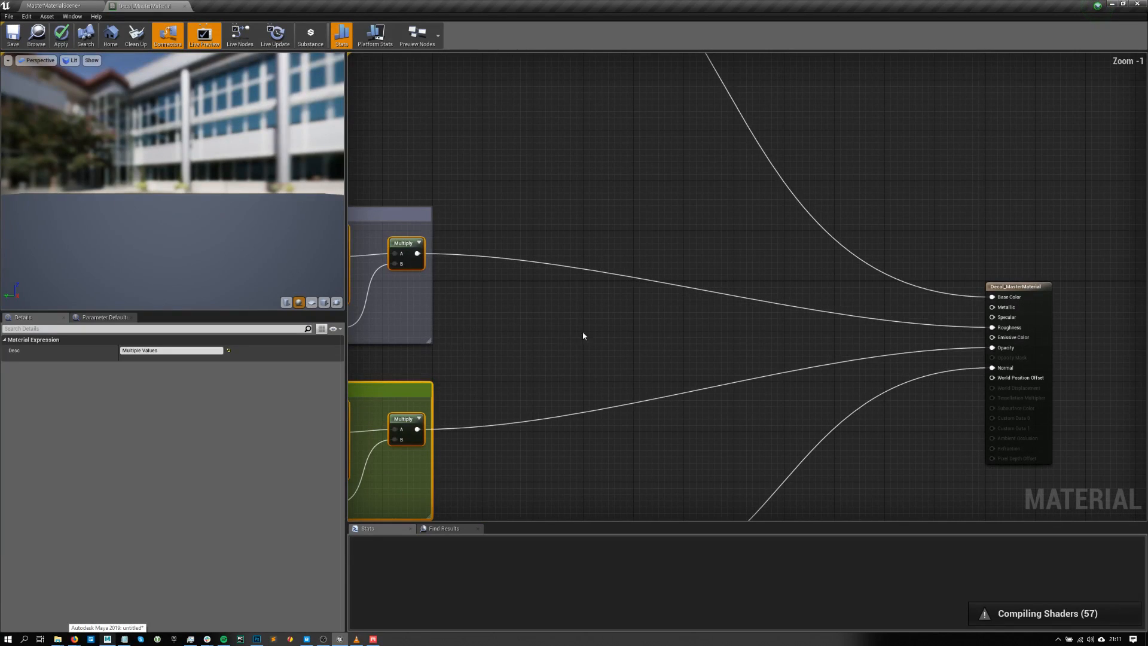
pyautogui.click(531, 339)
pyautogui.scroll(-1, 531, 340)
pyautogui.rightClick(549, 324)
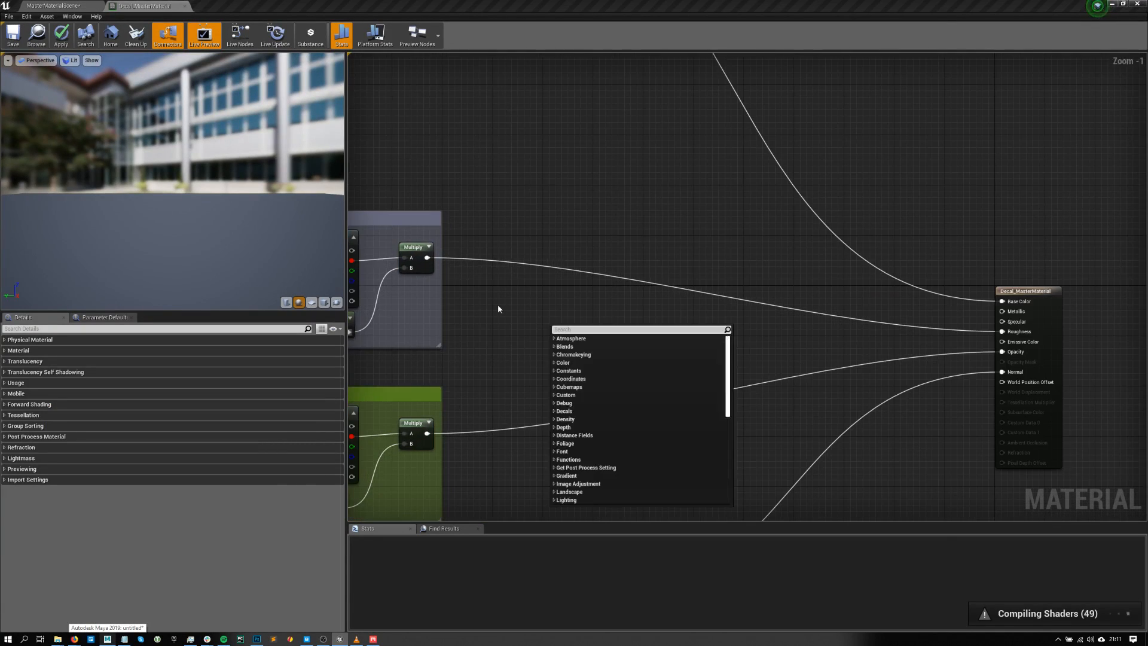
pyautogui.scroll(-1, 550, 326)
pyautogui.moveTo(551, 325); pyautogui.dragTo(615, 352, button='right')
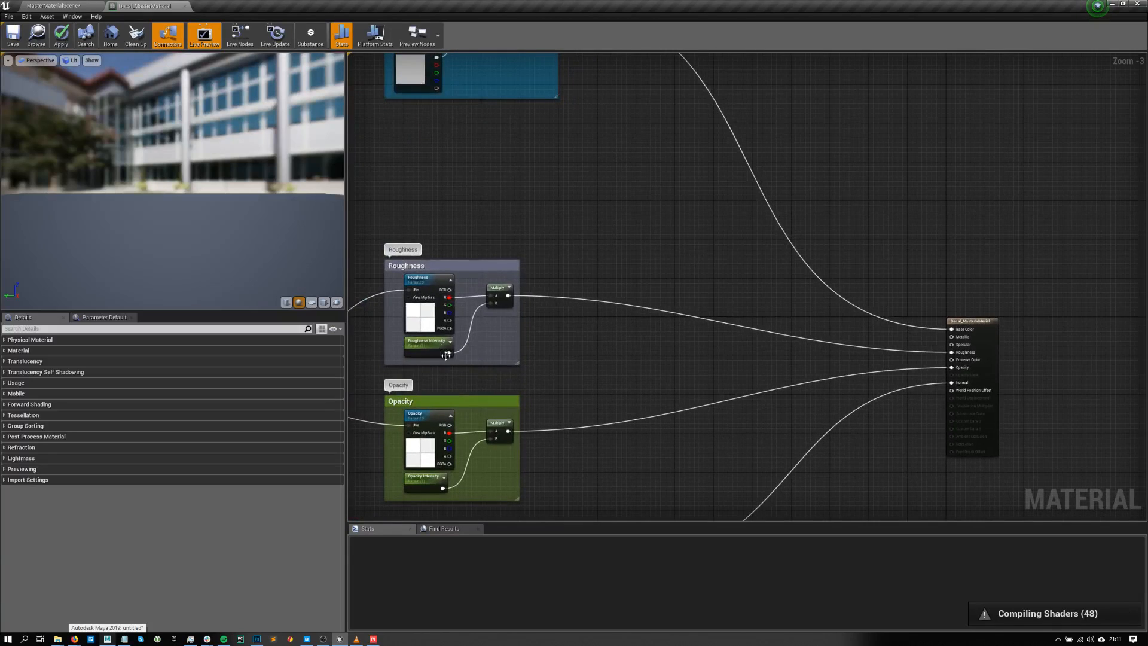
# - Connect Roughness Intensity directly to the material's Roughness input and delete the Roughness texture, Multiply node and comment box
pyautogui.moveTo(450, 353); pyautogui.dragTo(952, 352)
pyautogui.moveTo(444, 349); pyautogui.dragTo(661, 343)
pyautogui.moveTo(559, 177); pyautogui.dragTo(409, 343)
pyautogui.press('Delete')
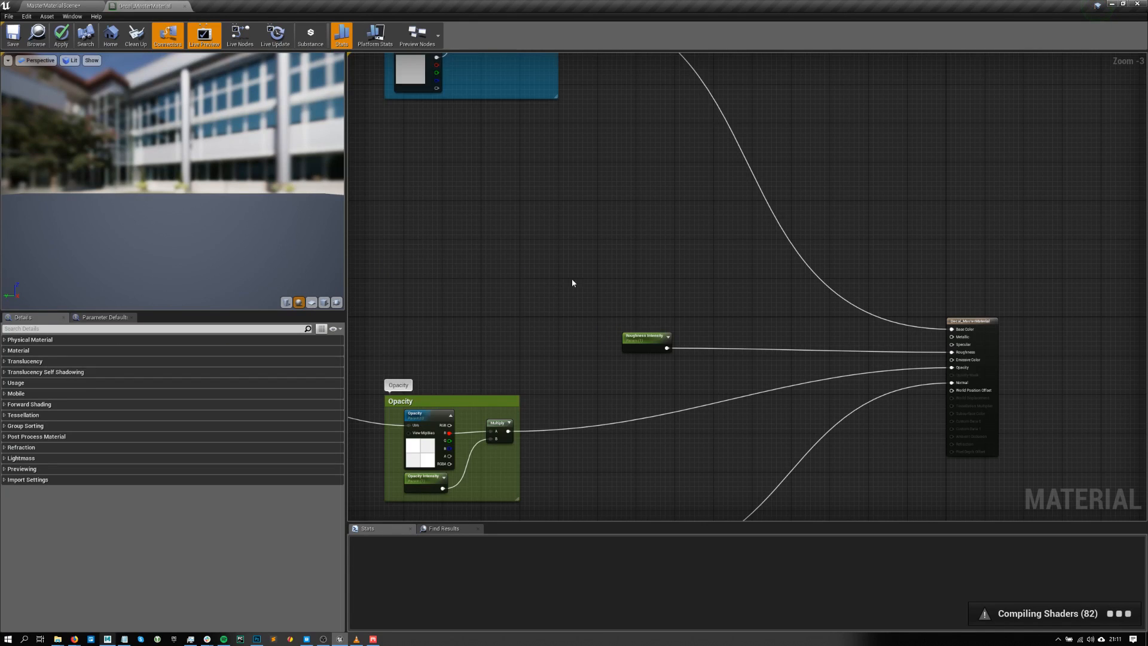
# - Delete the whole Normal comment group with its texture and intensity nodes
pyautogui.scroll(-2, 465, 352)
pyautogui.moveTo(456, 328); pyautogui.dragTo(560, 277, button='right')
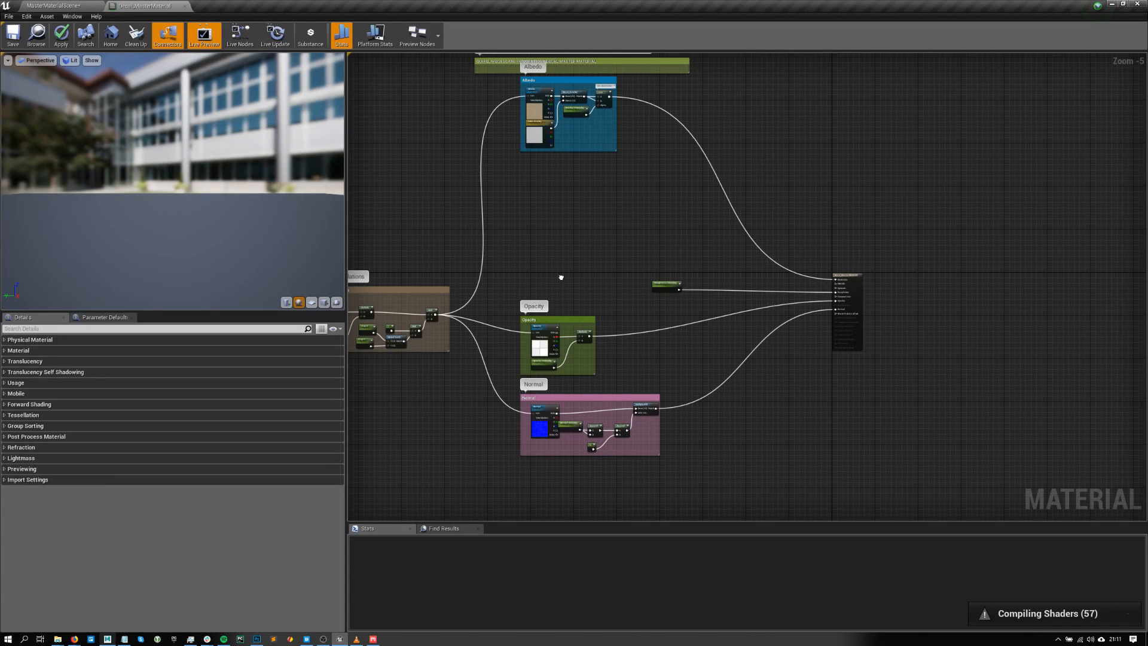
pyautogui.moveTo(561, 277); pyautogui.dragTo(606, 253, button='right')
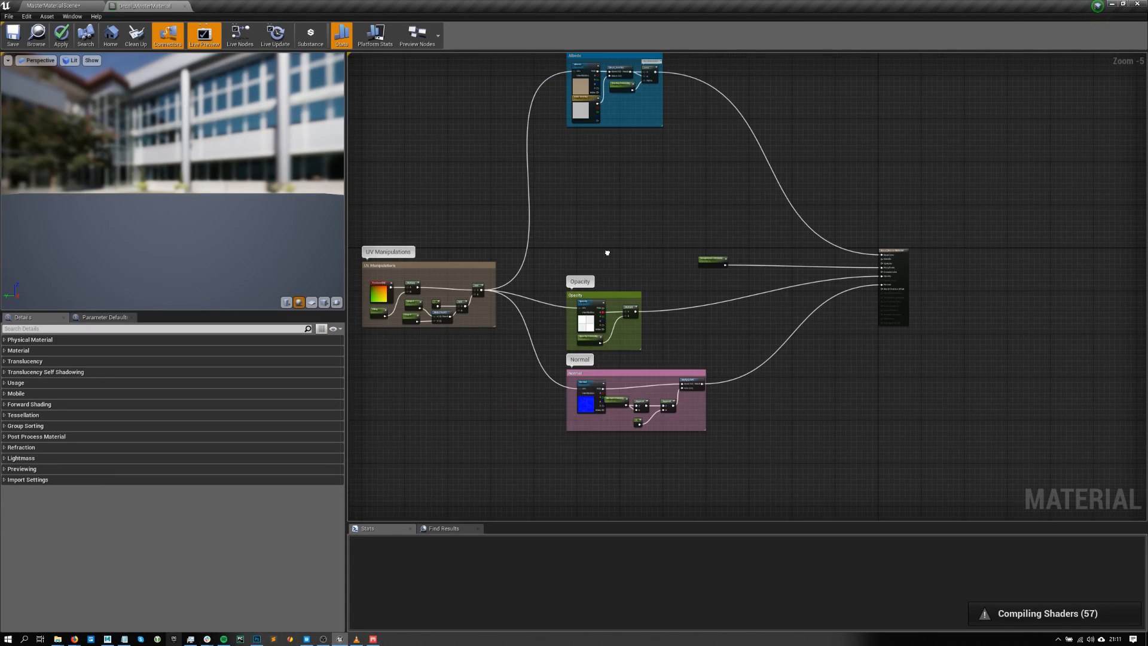
pyautogui.scroll(1, 607, 341)
pyautogui.moveTo(804, 483); pyautogui.dragTo(548, 357)
pyautogui.press('Delete')
# - Delete the Blend_Overlay, Overlay Intensity and Color Overlay nodes from the Albedo group
pyautogui.moveTo(681, 117); pyautogui.dragTo(690, 332, button='right')
pyautogui.scroll(4, 610, 179)
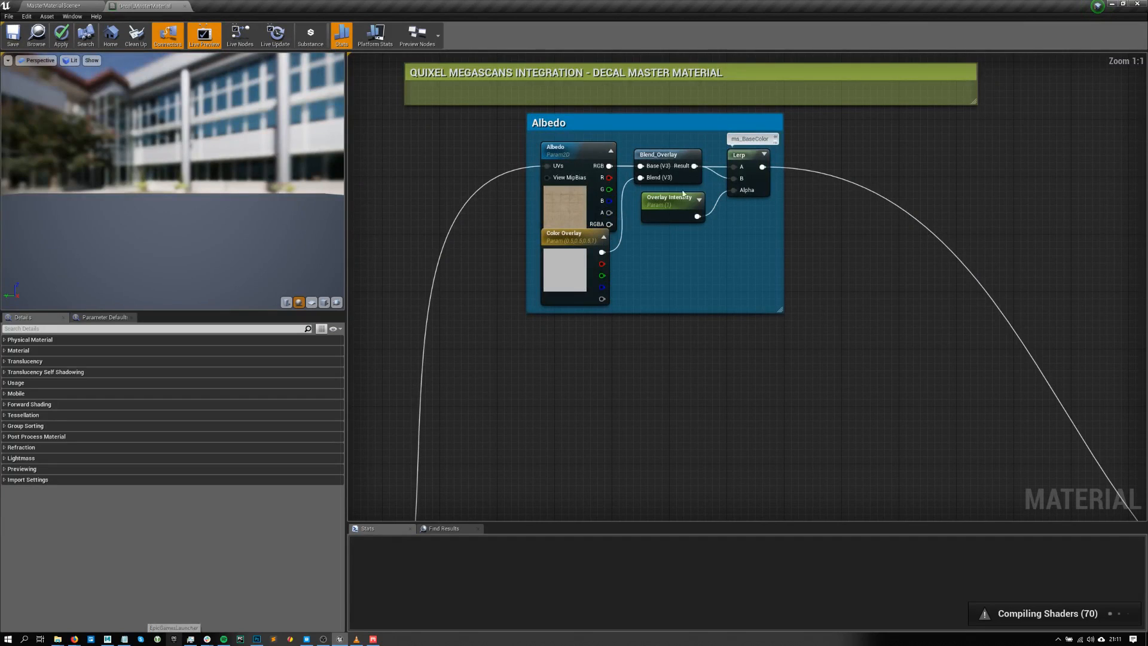
pyautogui.scroll(-1, 699, 185)
pyautogui.scroll(1, 727, 176)
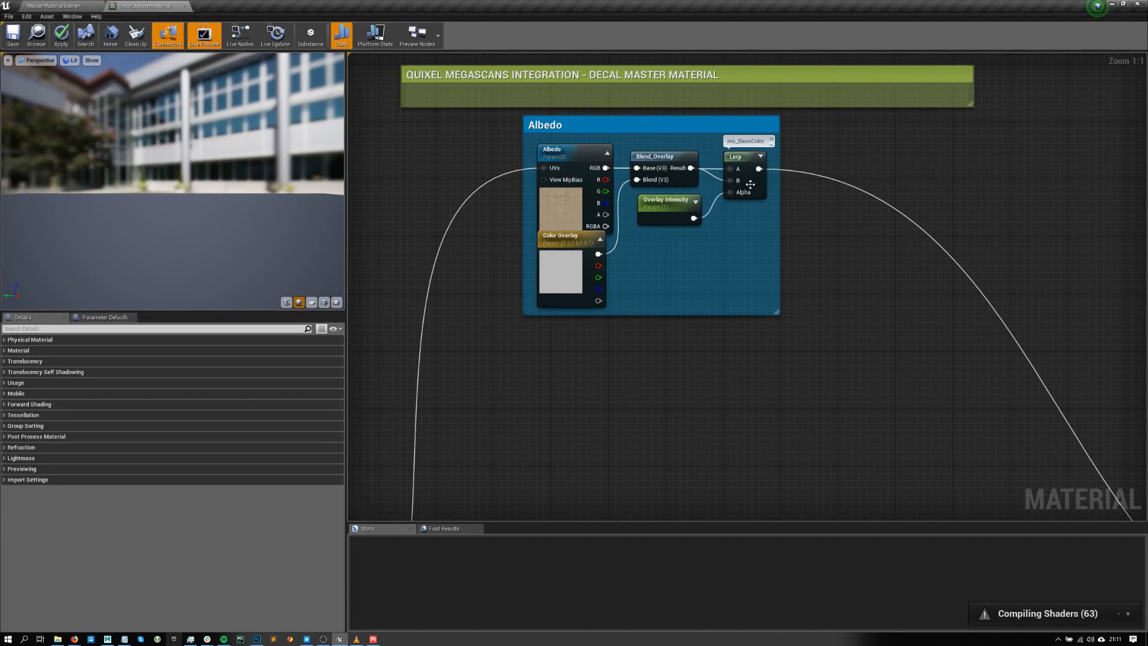
pyautogui.moveTo(676, 257); pyautogui.dragTo(665, 173)
pyautogui.press('Delete')
pyautogui.click(562, 281)
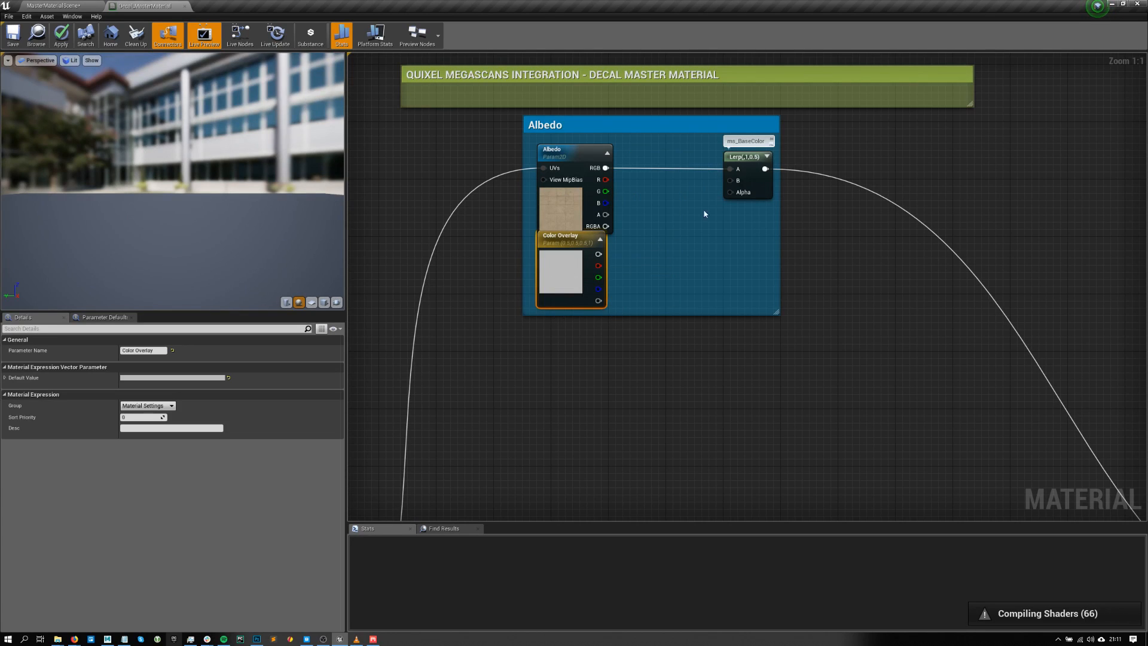
pyautogui.press('Delete')
# - Reposition the Lerp node level with the Albedo texture and select its ms_BaseColor description text
pyautogui.click(747, 179)
pyautogui.hotkey('ctrl', 'z')
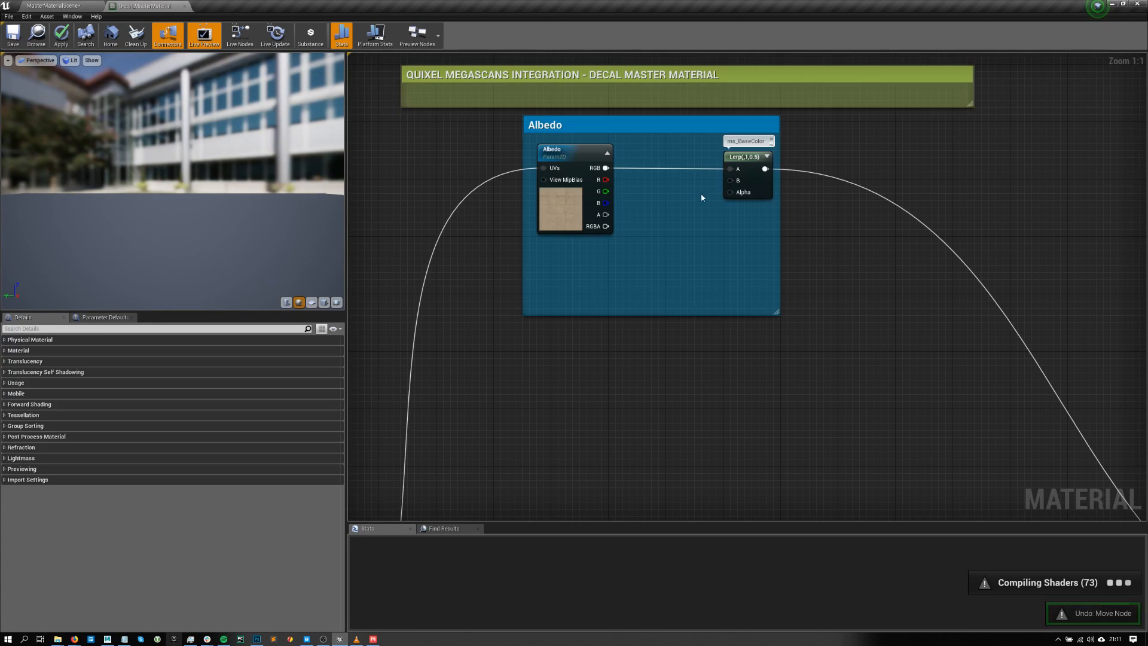
pyautogui.moveTo(725, 174); pyautogui.dragTo(664, 181)
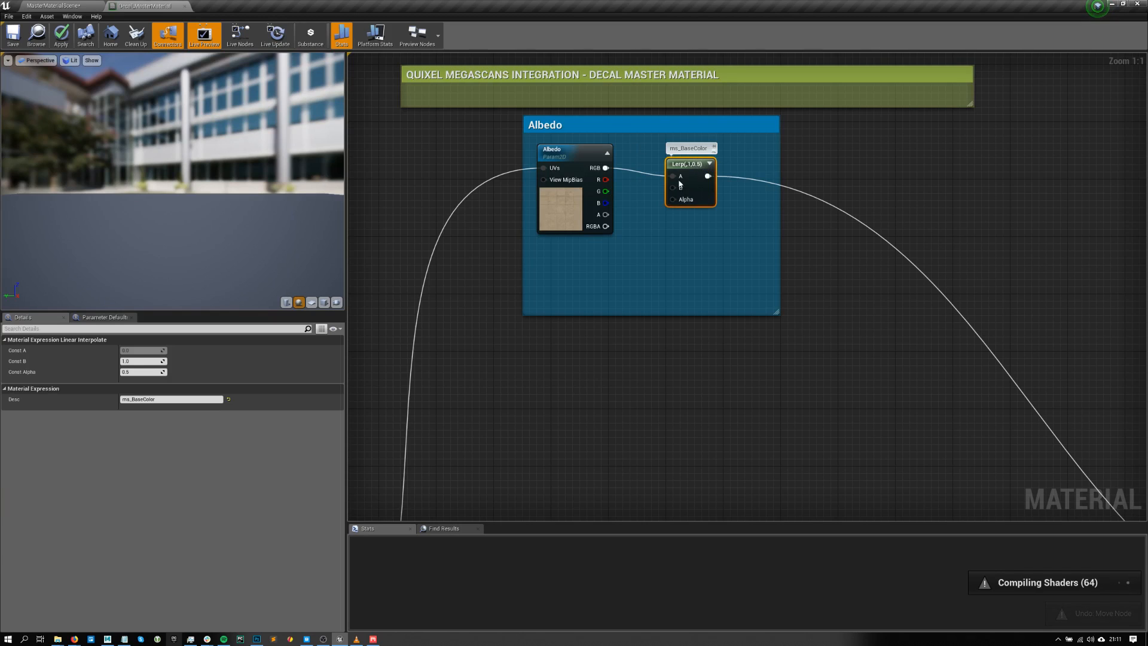
pyautogui.scroll(-9, 663, 182)
pyautogui.scroll(5, 697, 274)
pyautogui.moveTo(709, 236); pyautogui.dragTo(701, 332, button='right')
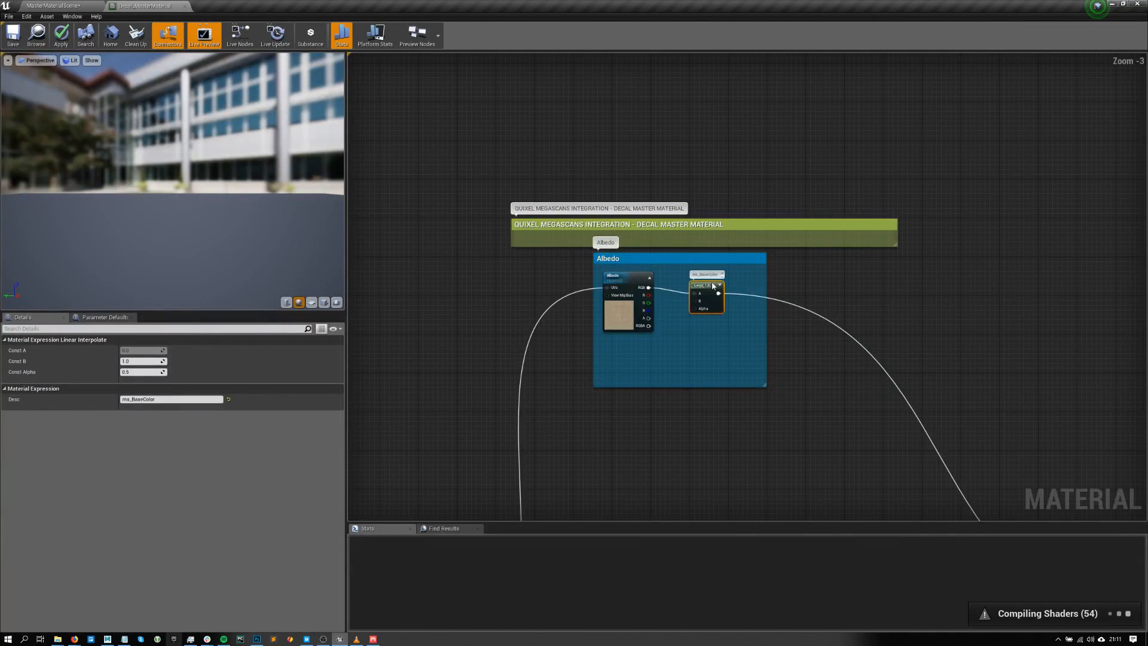
pyautogui.scroll(3, 713, 285)
pyautogui.moveTo(713, 286)
pyautogui.mouseDown()
pyautogui.moveTo(746, 281)
pyautogui.moveTo(733, 280)
pyautogui.mouseUp()
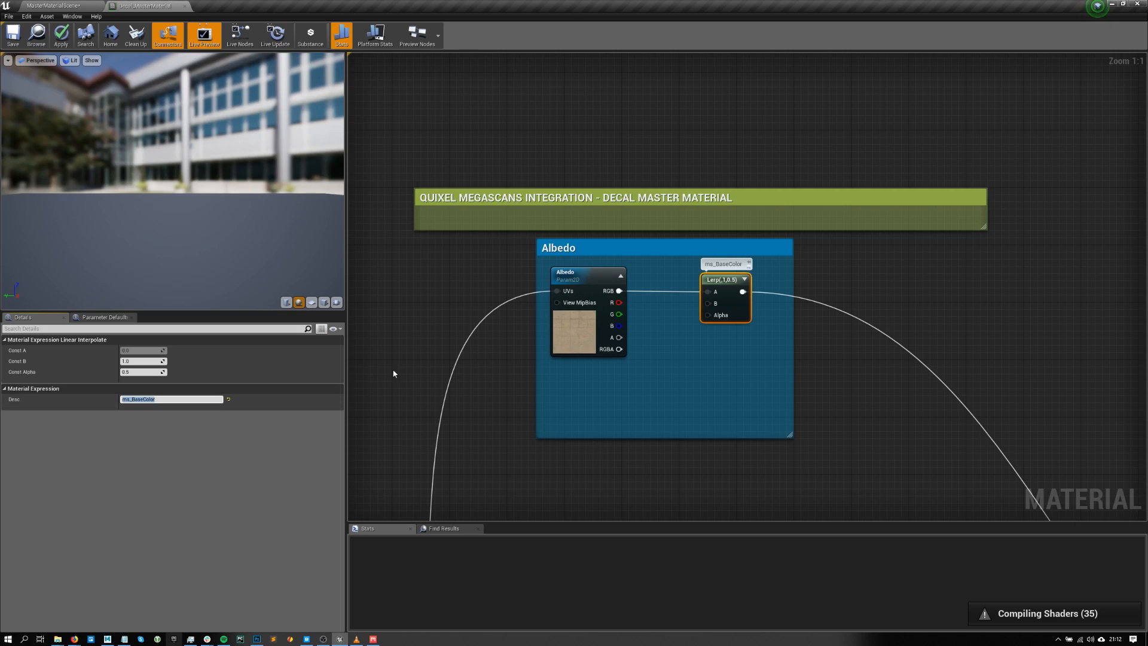
# - Look over the comment boxes around the Albedo group and its link to the material node
pyautogui.scroll(-2, 907, 361)
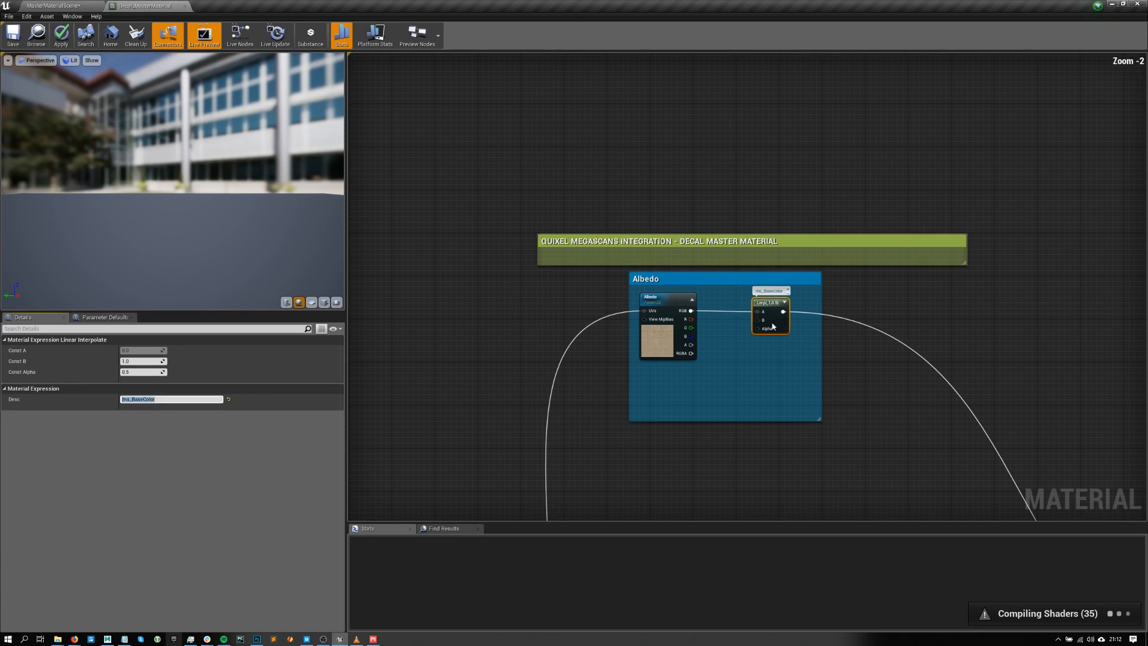
pyautogui.scroll(-2, 789, 312)
pyautogui.rightClick(692, 273)
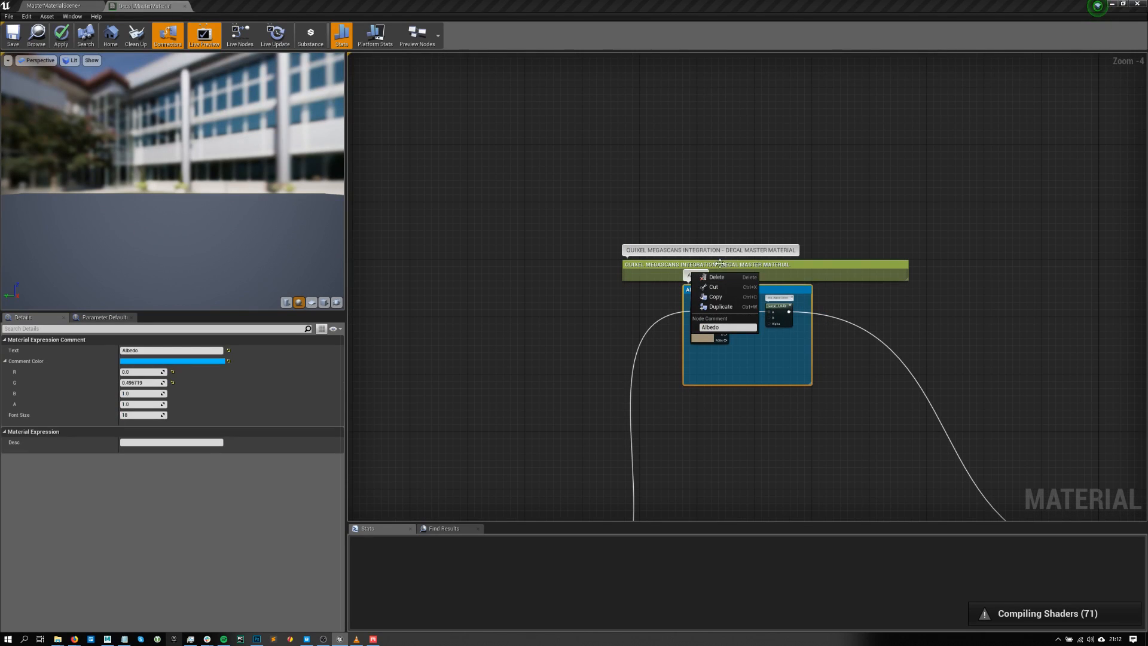
pyautogui.click(864, 265)
pyautogui.scroll(-2, 953, 392)
pyautogui.moveTo(1037, 407); pyautogui.dragTo(810, 285, button='right')
pyautogui.scroll(3, 853, 372)
pyautogui.moveTo(853, 371); pyautogui.dragTo(999, 440, button='right')
pyautogui.scroll(2, 719, 232)
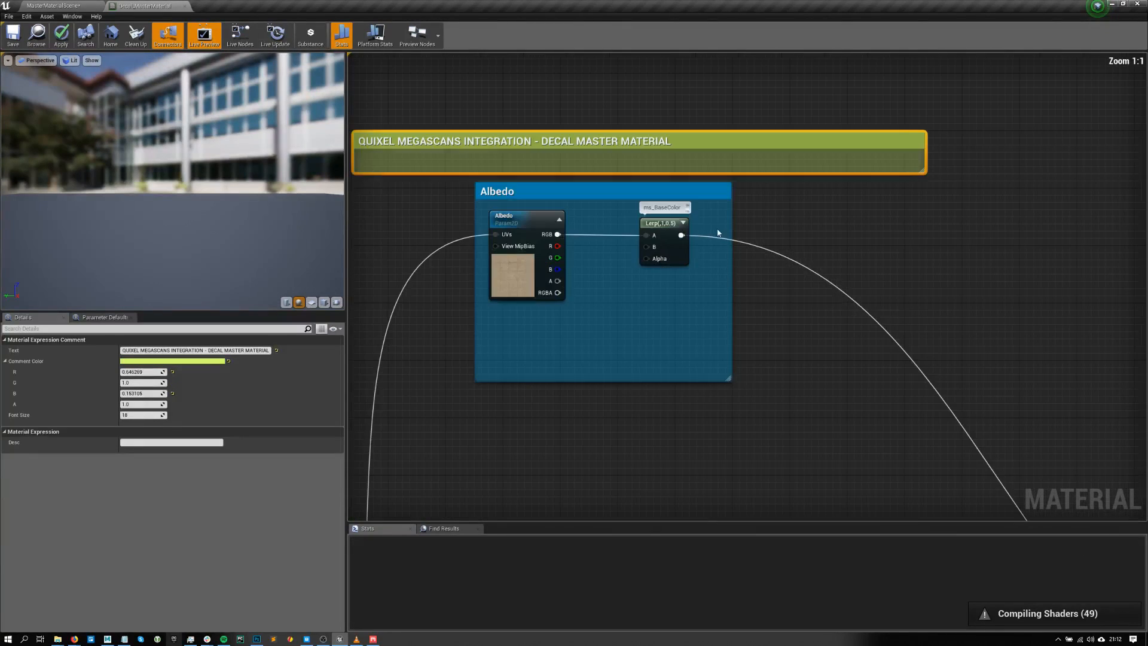
# - Delete the Lerp node and set the Albedo texture's description to ms_BaseColor
pyautogui.click(660, 223)
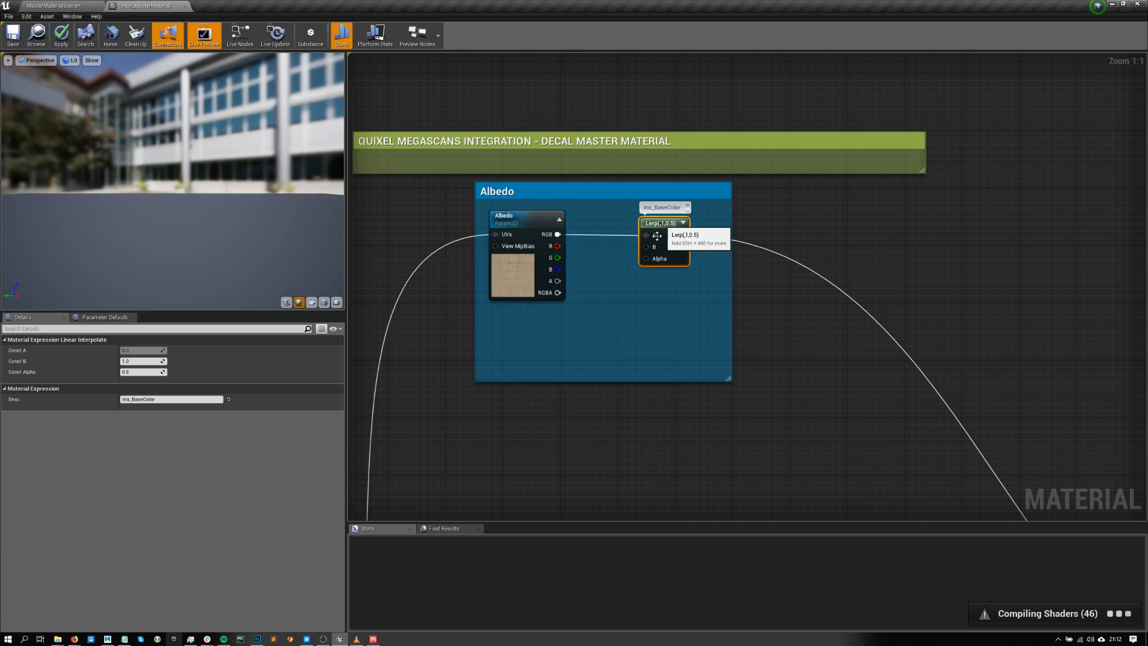
pyautogui.press('Delete')
pyautogui.click(529, 222)
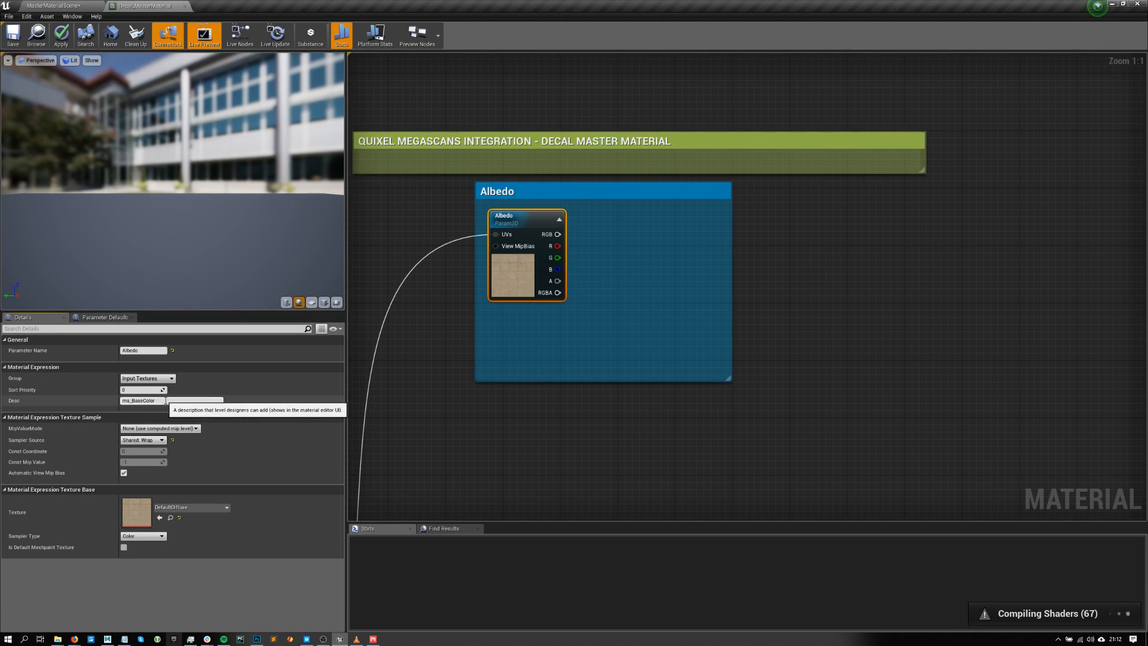
pyautogui.press('Return')
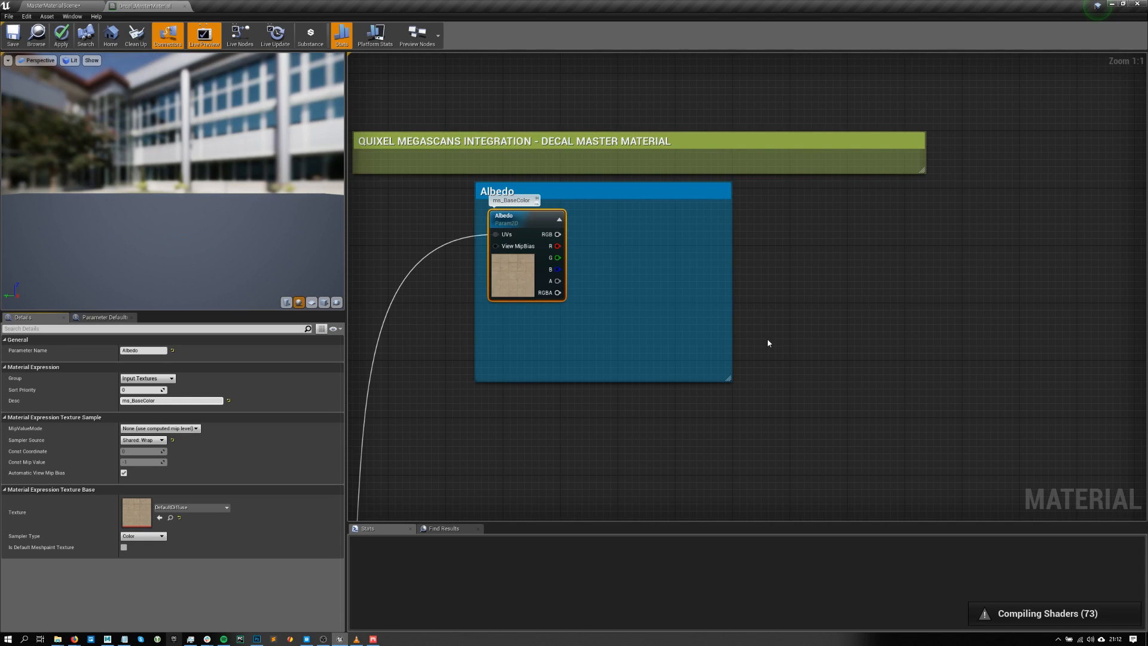
# - Connect the Albedo texture's RGB output directly to the material's Base Color input
pyautogui.scroll(-4, 785, 364)
pyautogui.rightClick(786, 364)
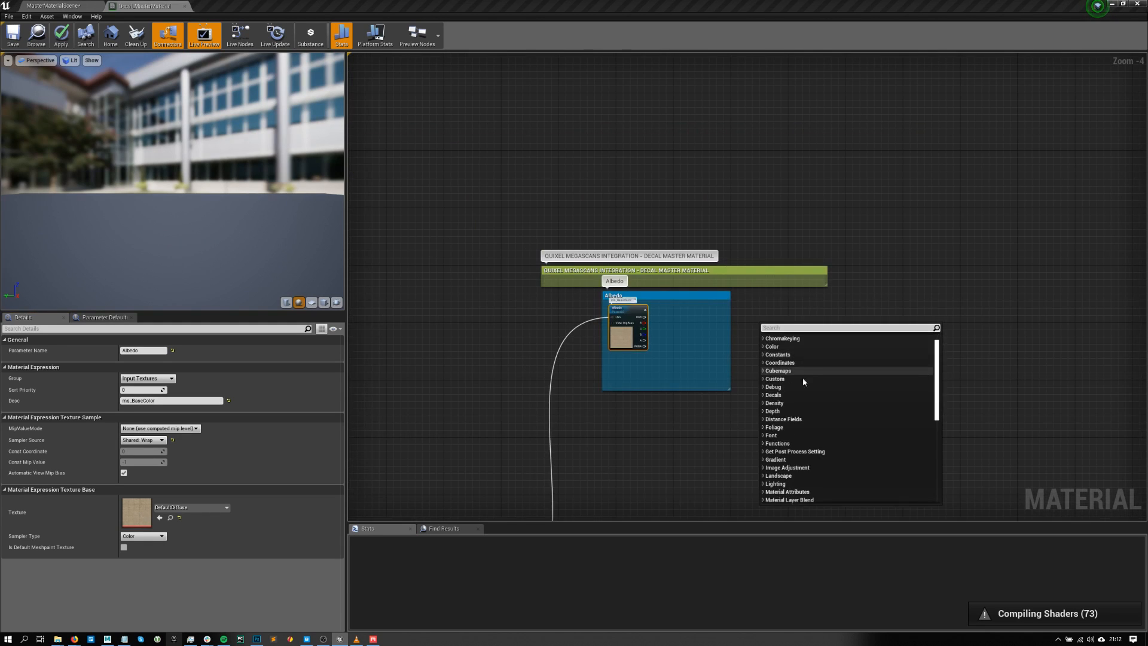
pyautogui.click(933, 377)
pyautogui.moveTo(934, 377); pyautogui.dragTo(769, 222, button='right')
pyautogui.scroll(1, 769, 223)
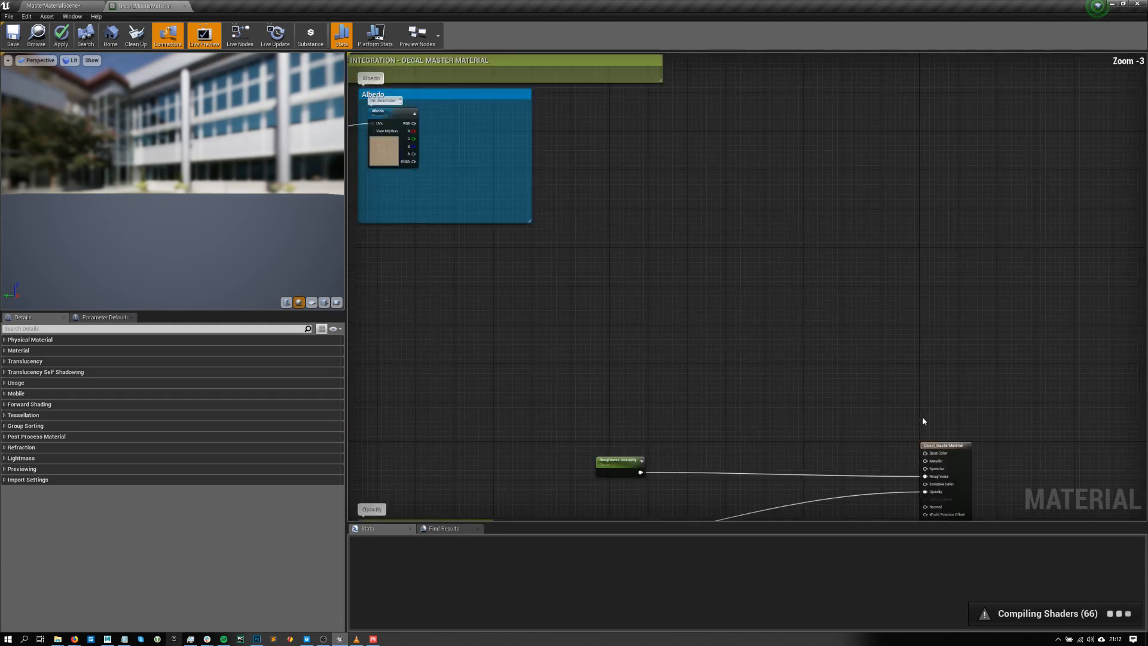
pyautogui.moveTo(848, 377); pyautogui.dragTo(918, 411, button='right')
pyautogui.moveTo(1005, 491); pyautogui.dragTo(486, 159)
# - Move the UV connections from the final Add node to the tiling Multiply, and delete the crop, constant, MakeFloat2 and Add nodes
pyautogui.scroll(-1, 650, 156)
pyautogui.moveTo(650, 156); pyautogui.dragTo(843, 231, button='right')
pyautogui.scroll(-1, 843, 231)
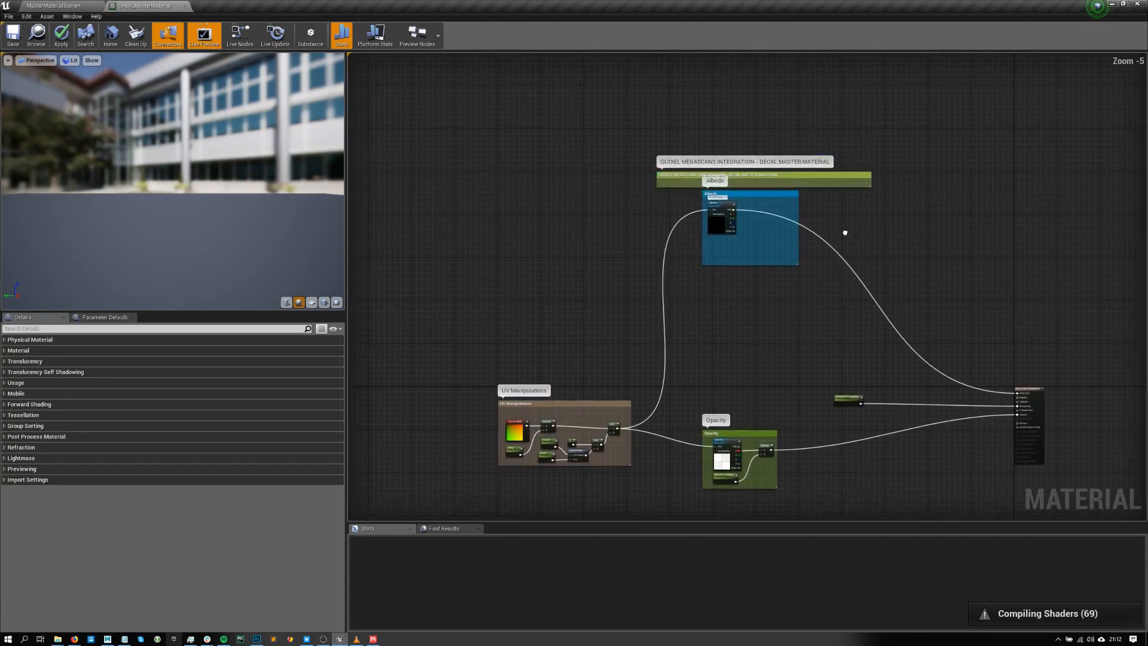
pyautogui.moveTo(571, 422); pyautogui.dragTo(612, 325, button='right')
pyautogui.scroll(1, 612, 325)
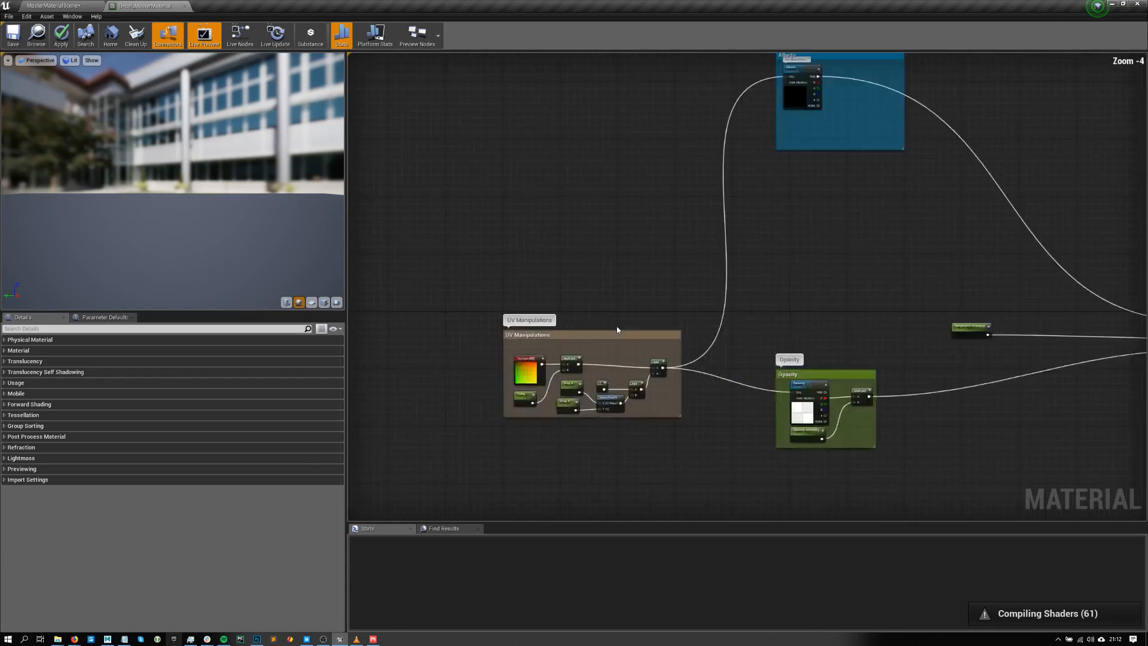
pyautogui.scroll(3, 612, 325)
pyautogui.scroll(1, 643, 403)
pyautogui.moveTo(643, 402); pyautogui.dragTo(749, 293, button='right')
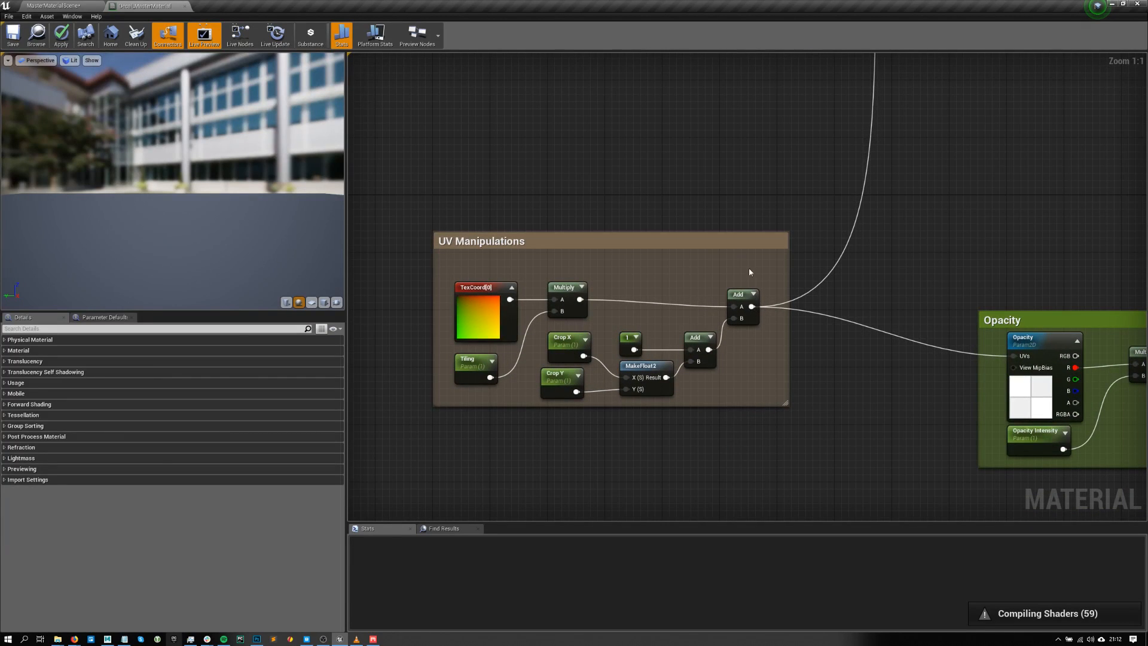
pyautogui.keyDown('ctrl'); pyautogui.moveTo(751, 306); pyautogui.dragTo(581, 303); pyautogui.keyUp('ctrl')
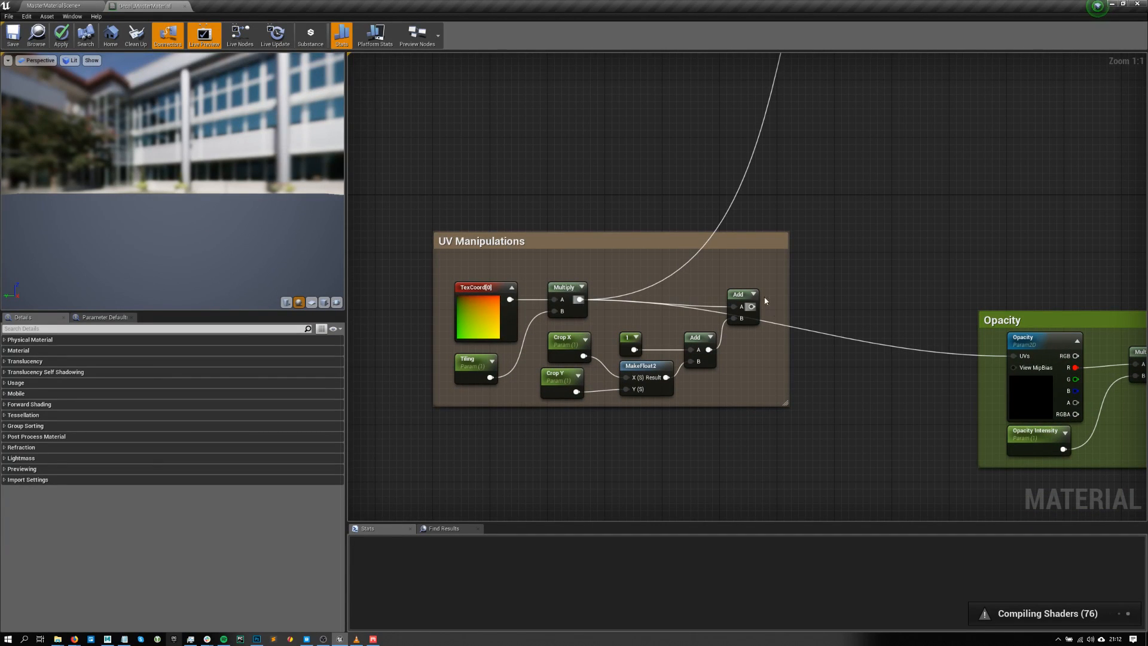
pyautogui.moveTo(741, 294); pyautogui.dragTo(574, 392)
pyautogui.press('Delete')
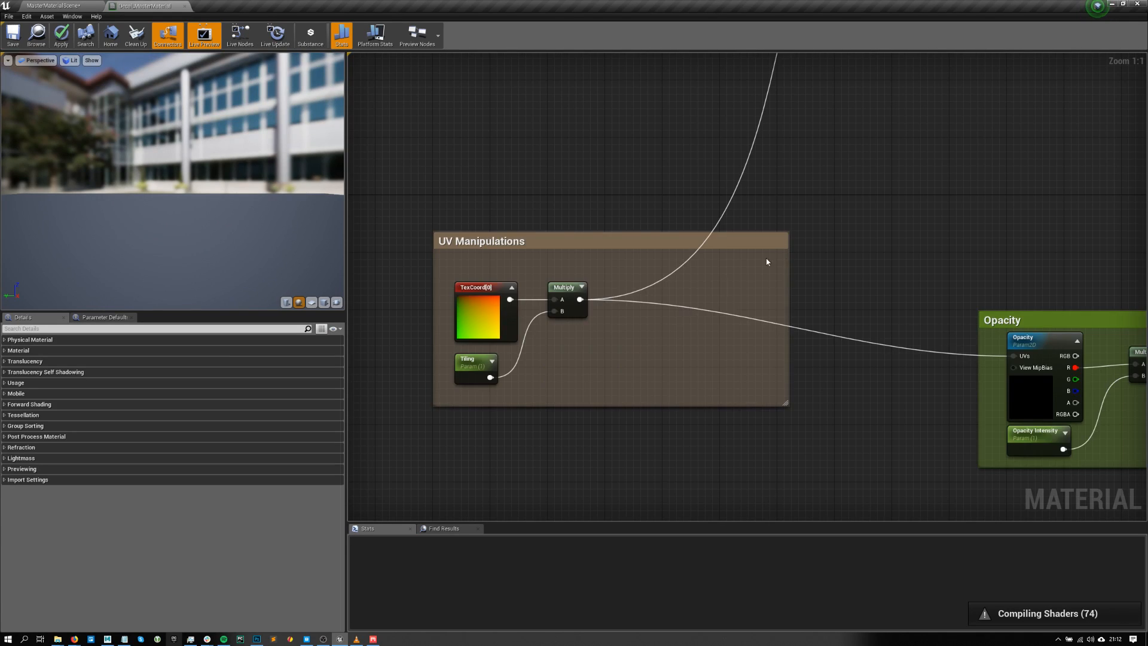
# - Review the simplified decal graph, including the Albedo texture node's settings and its connections
pyautogui.scroll(-3, 777, 251)
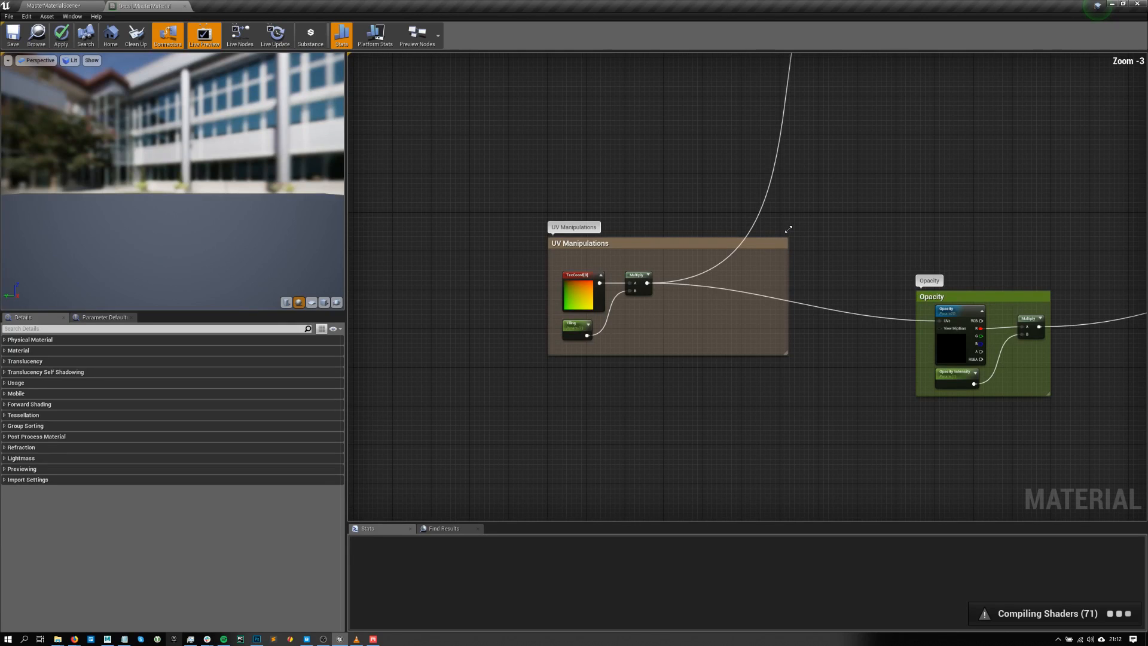
pyautogui.scroll(-3, 852, 168)
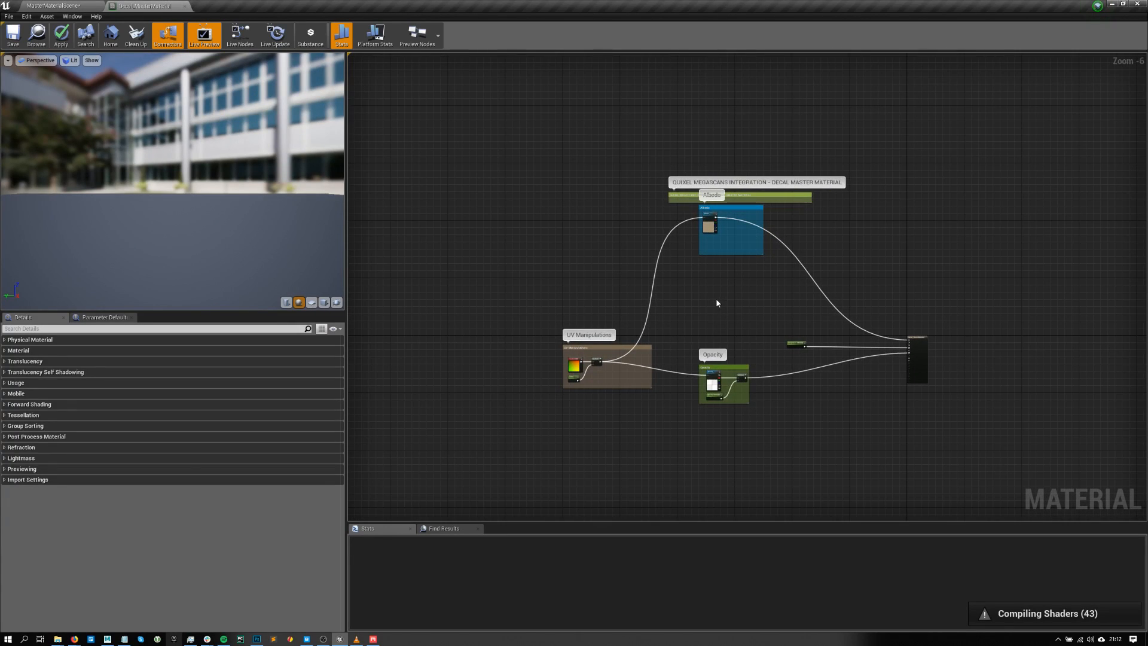
pyautogui.scroll(4, 717, 303)
pyautogui.moveTo(716, 303); pyautogui.dragTo(705, 586, button='right')
pyautogui.scroll(3, 720, 254)
pyautogui.click(699, 272)
pyautogui.click(677, 214)
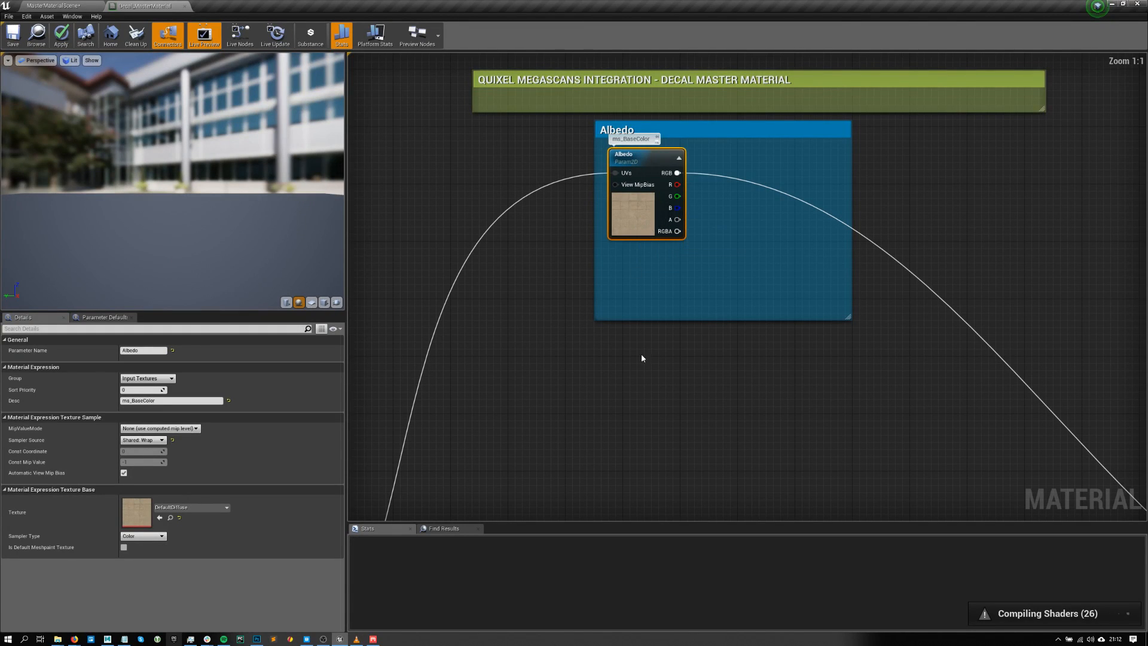
pyautogui.moveTo(639, 347); pyautogui.dragTo(674, 300, button='right')
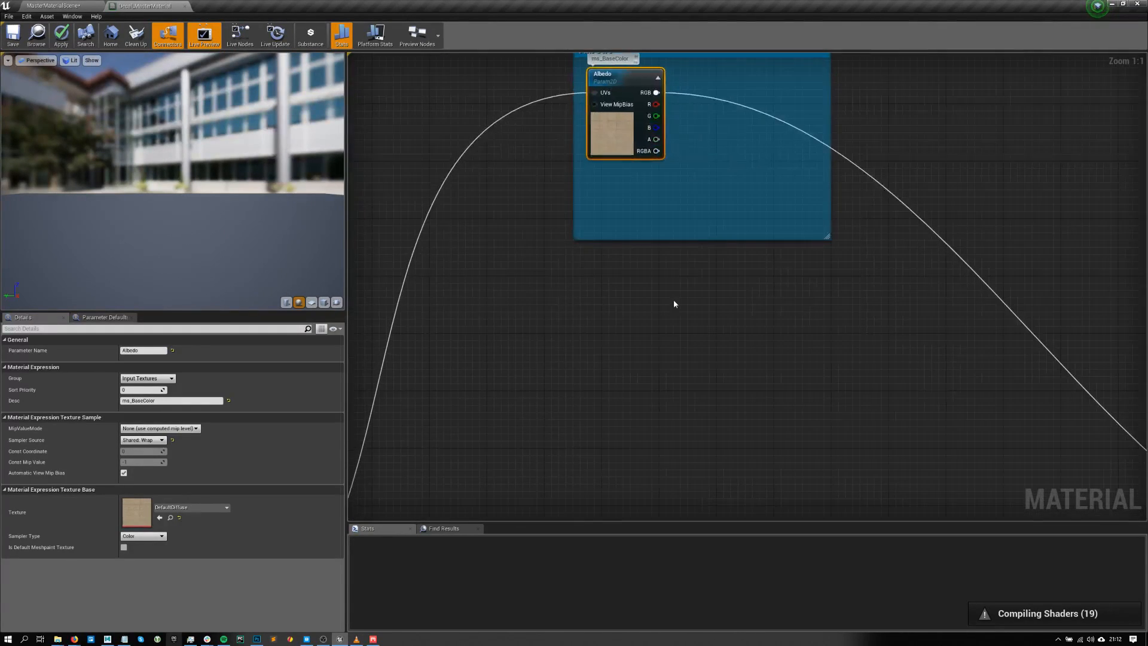
pyautogui.scroll(-5, 674, 303)
pyautogui.scroll(2, 684, 294)
pyautogui.scroll(-1, 719, 191)
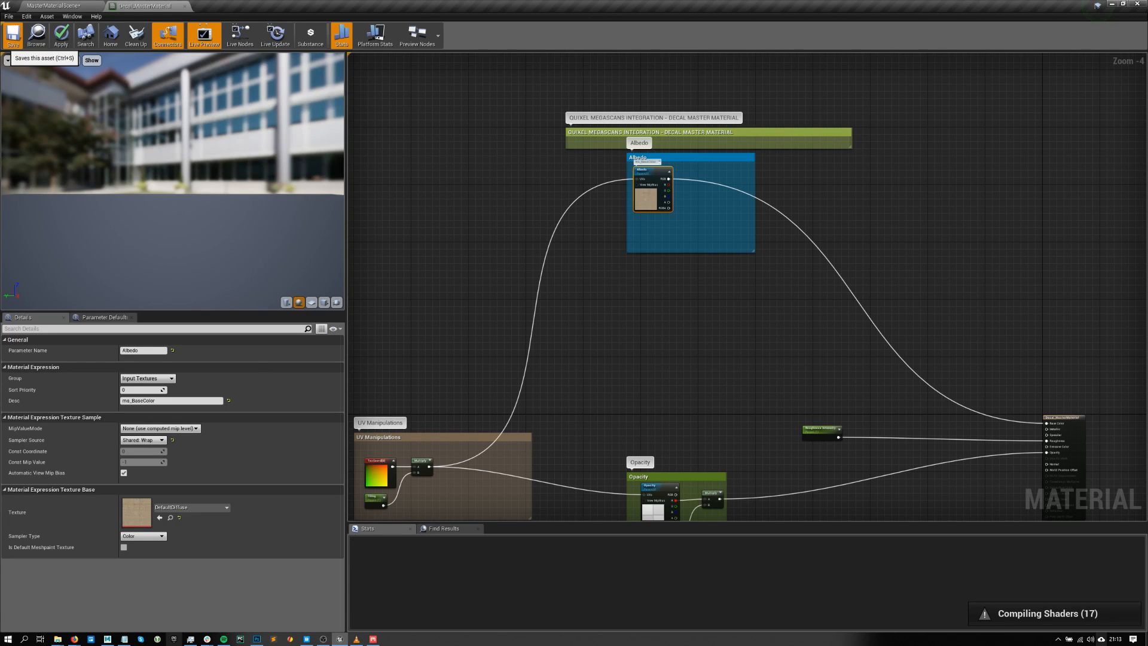
# - Save the edited Decal master material
pyautogui.click(12, 34)
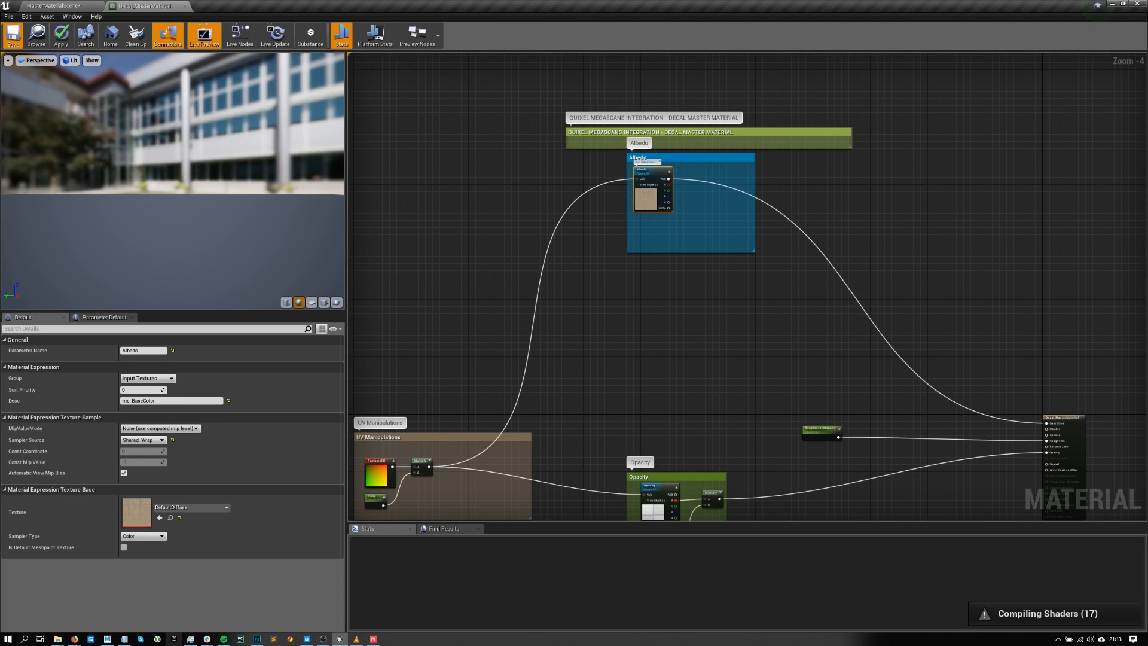
pyautogui.hotkey('alt', 'Tab')
pyautogui.hotkey('alt', 'Tab')
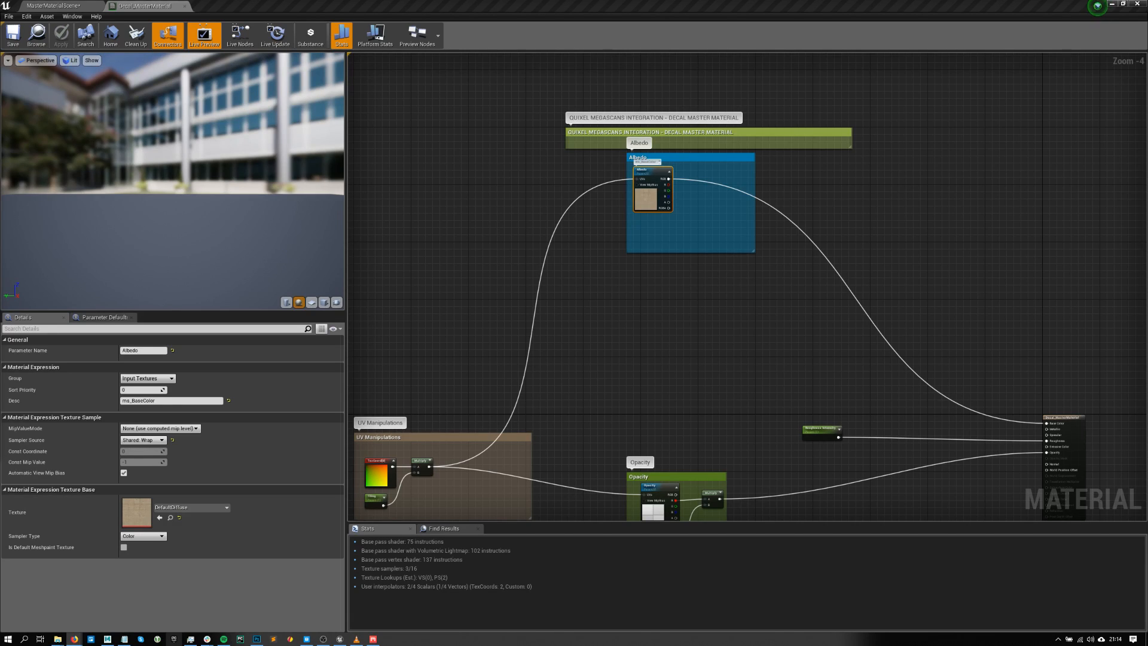
# - Move the Albedo comment group down in the graph so it sits just above the Opacity group
pyautogui.click(1097, 6)
pyautogui.moveTo(515, 244); pyautogui.dragTo(610, 233, button='right')
pyautogui.scroll(-1, 630, 263)
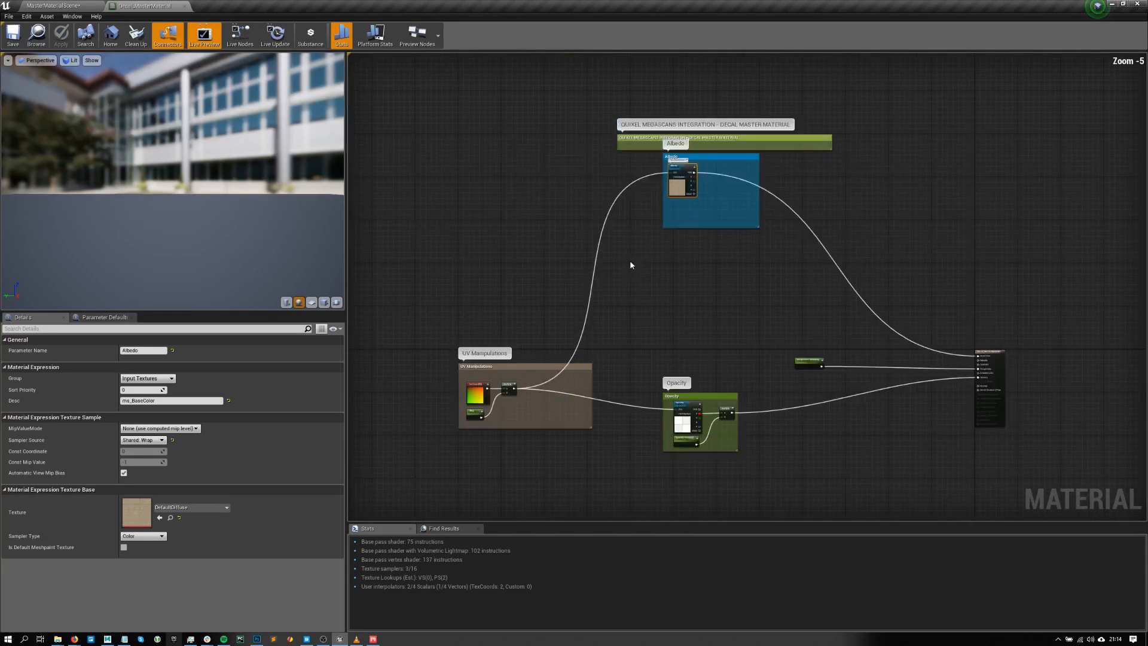
pyautogui.moveTo(716, 156); pyautogui.dragTo(724, 290)
pyautogui.scroll(3, 711, 344)
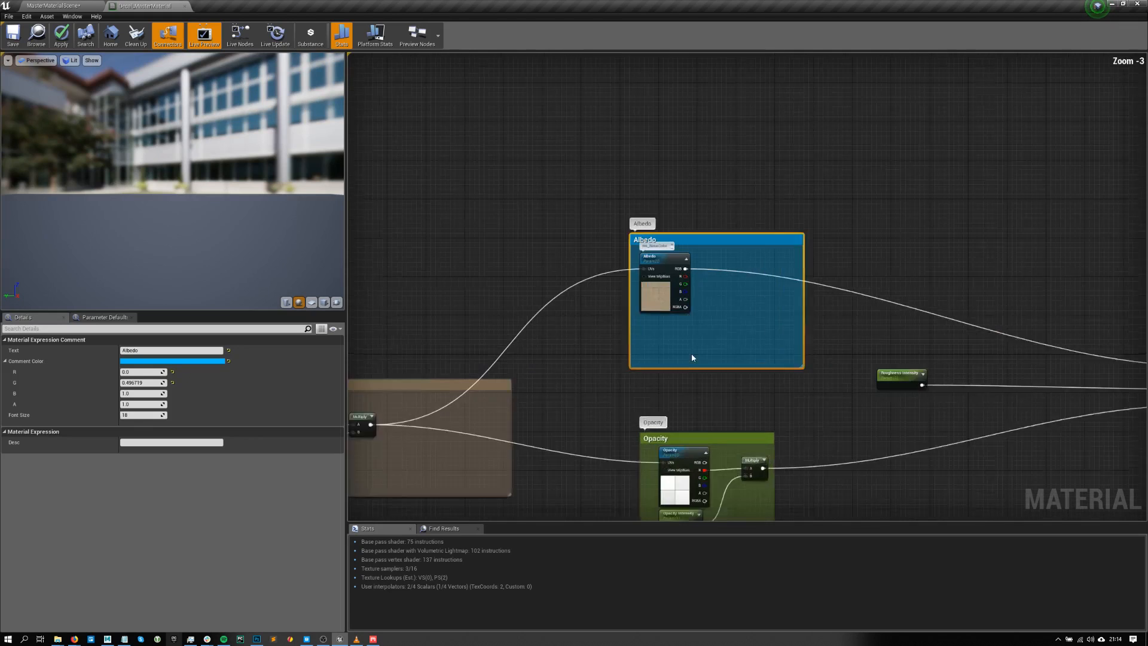
pyautogui.moveTo(729, 431); pyautogui.dragTo(772, 357, button='right')
pyautogui.scroll(-2, 711, 341)
# - Return to the MasterMaterialScene level, switch to the Real-Time In-Camera VFX video and play it up to 0:23
pyautogui.click(53, 5)
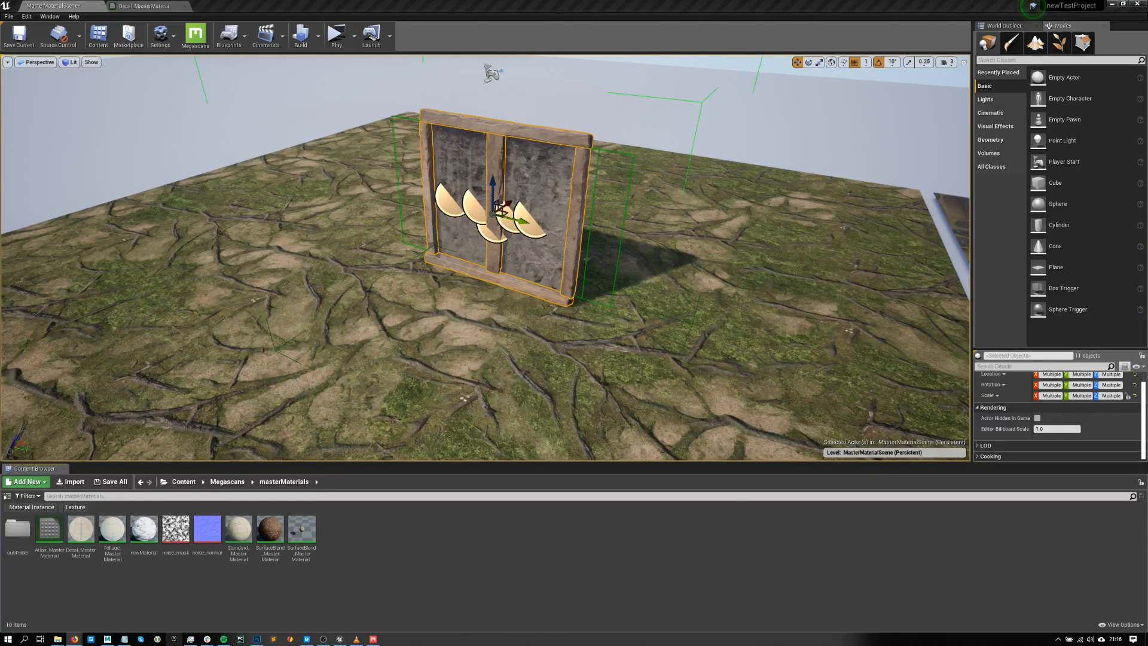
pyautogui.hotkey('alt', 'Tab')
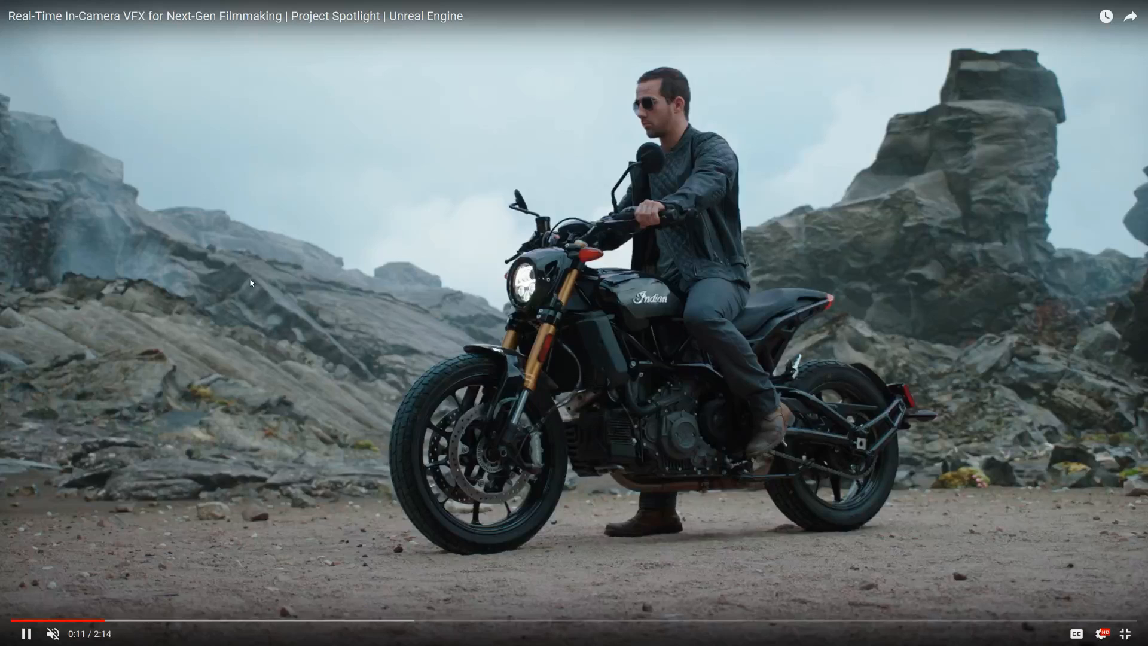
pyautogui.press('space')
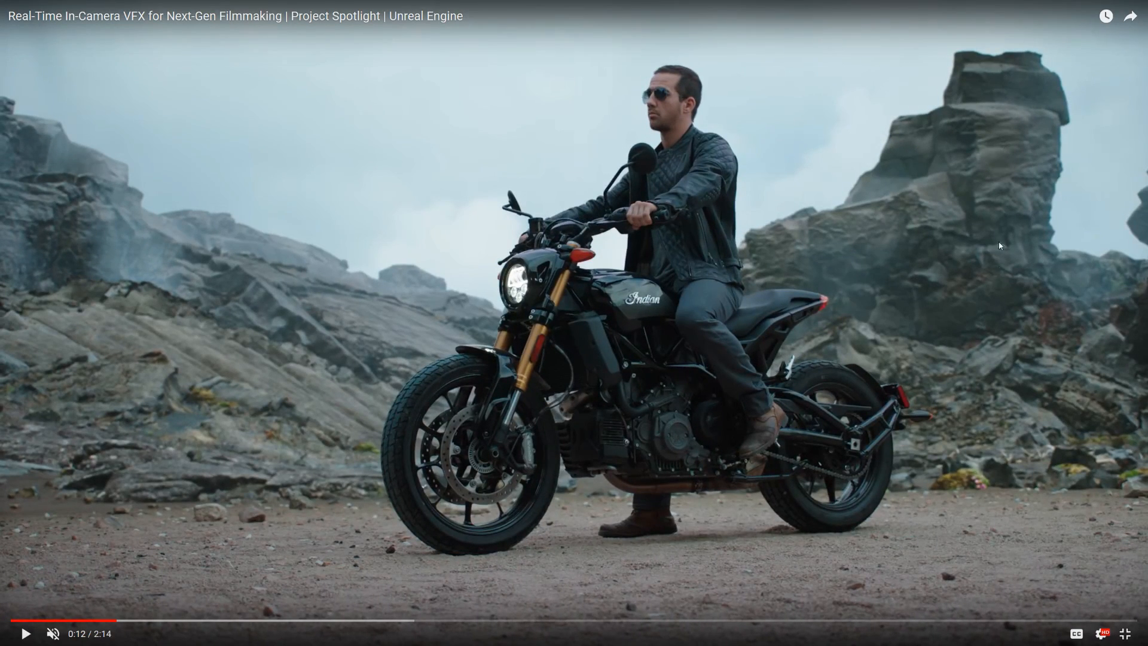
pyautogui.press('space')
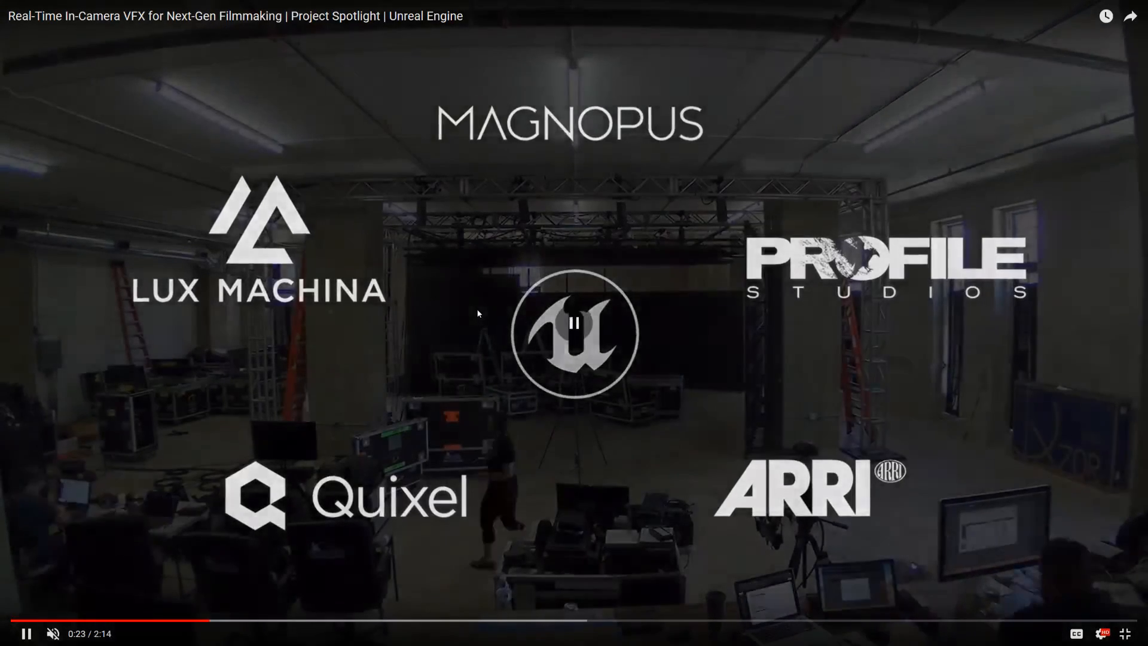
pyautogui.click(472, 322)
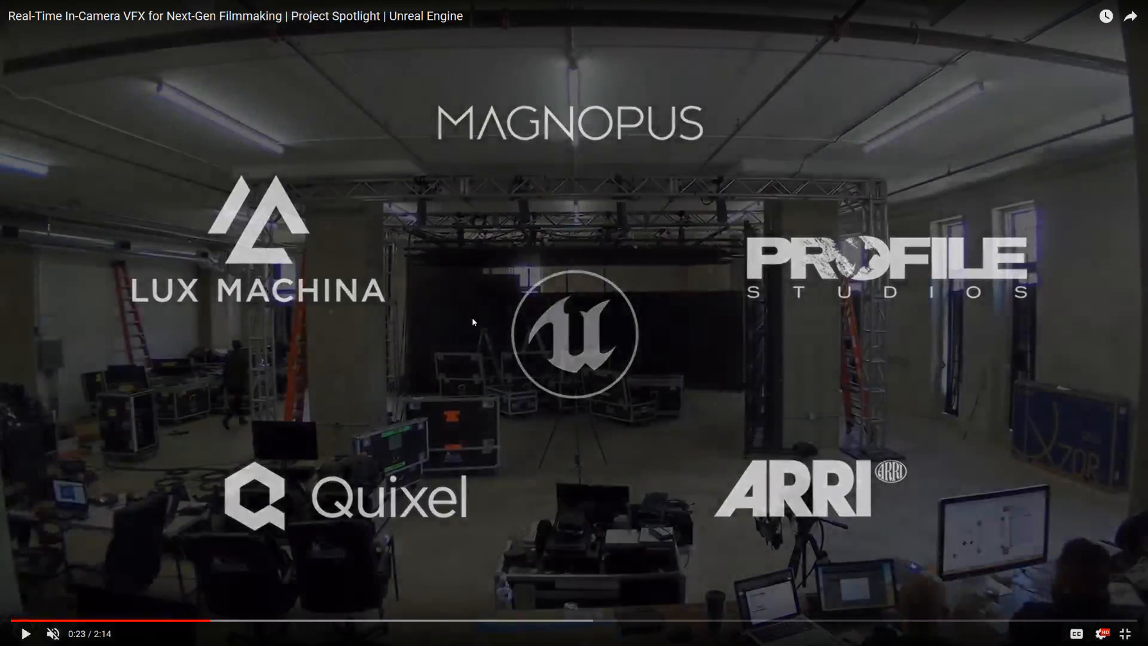
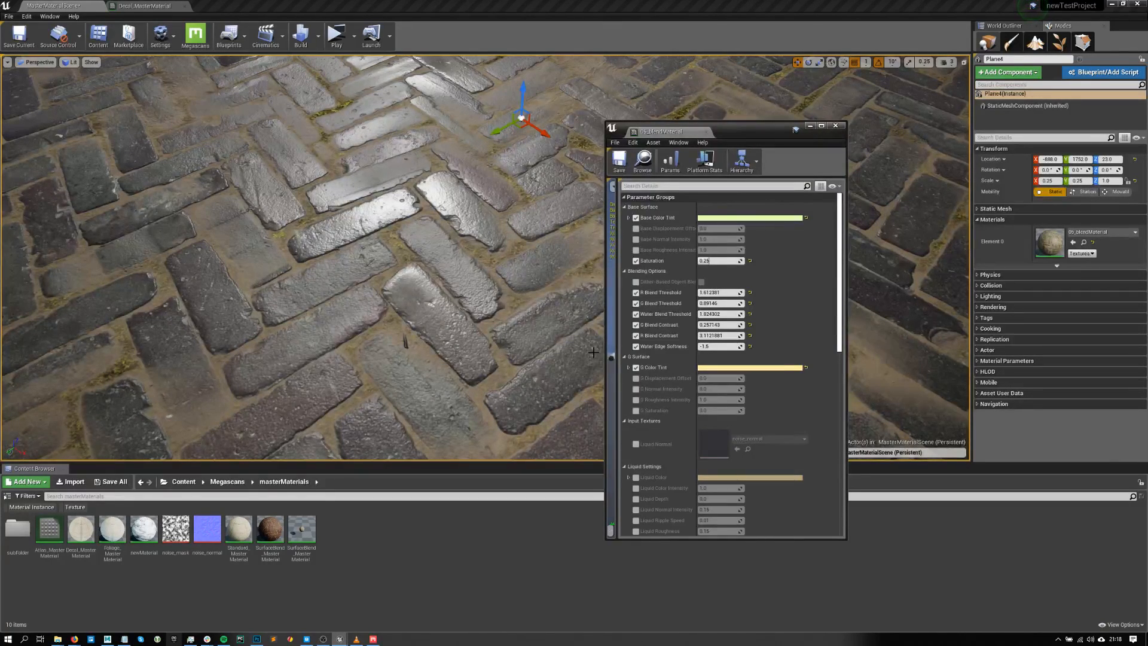
# - Reset the blend thresholds and contrasts, Water Edge Softness and Base Color Tint of the brick plane's blend material instance to their defaults
pyautogui.moveTo(569, 329)
pyautogui.mouseDown(button='right')
pyautogui.moveTo(580, 332)
pyautogui.moveTo(569, 329)
pyautogui.mouseUp(button='right')
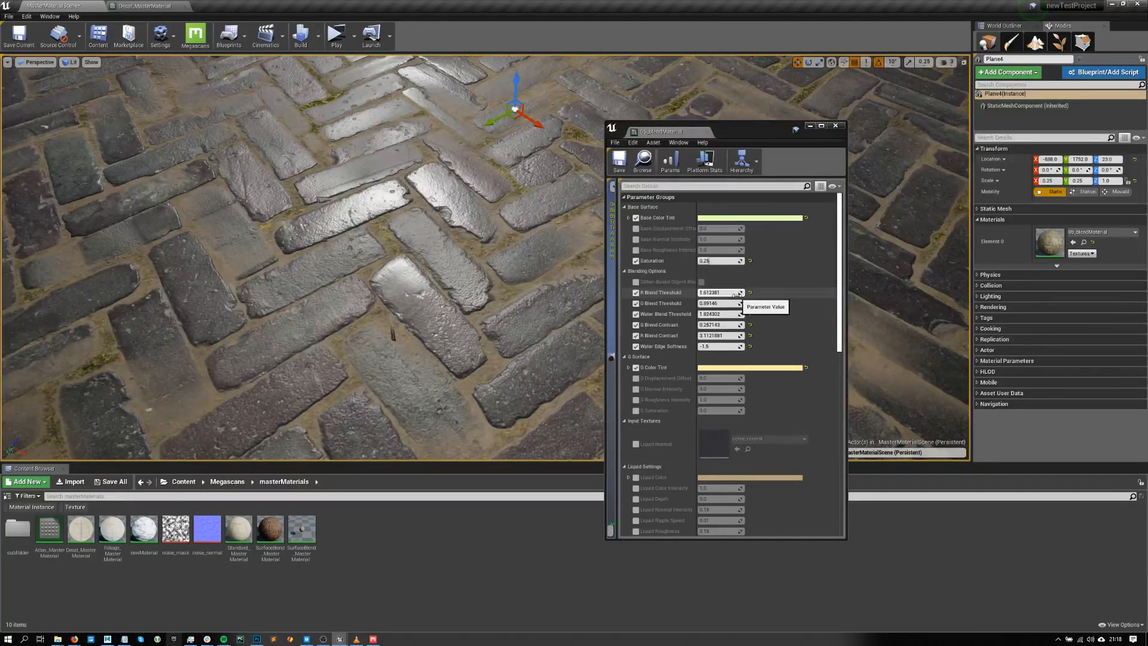
pyautogui.moveTo(737, 293); pyautogui.dragTo(706, 293)
pyautogui.click(750, 303)
pyautogui.click(750, 313)
pyautogui.click(750, 324)
pyautogui.click(750, 336)
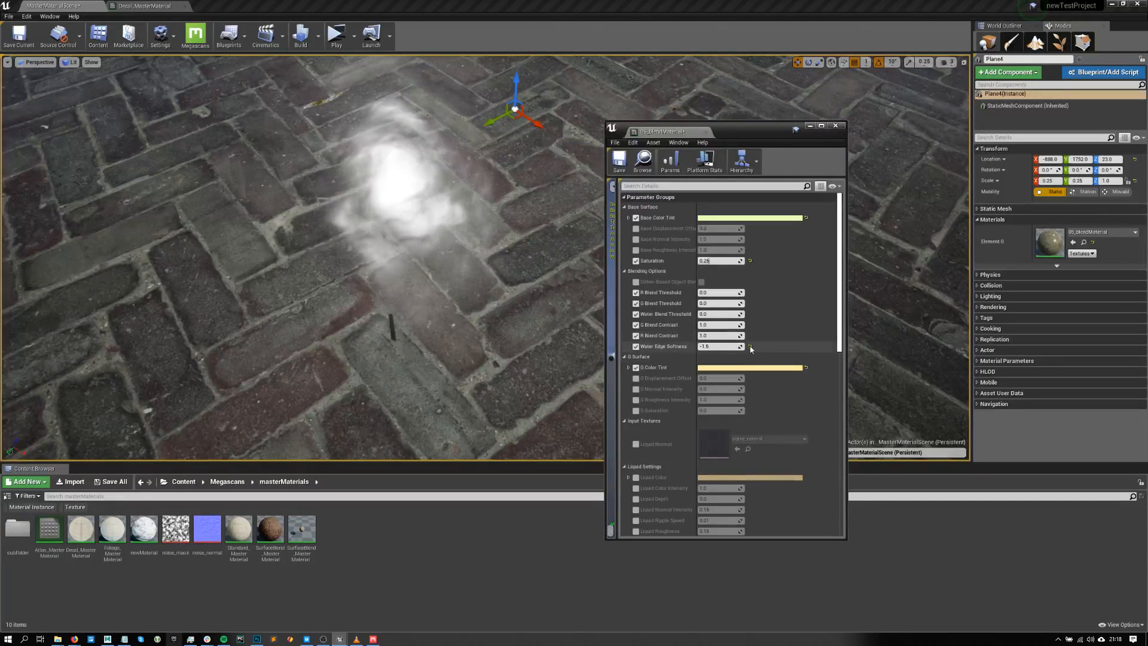
pyautogui.click(750, 346)
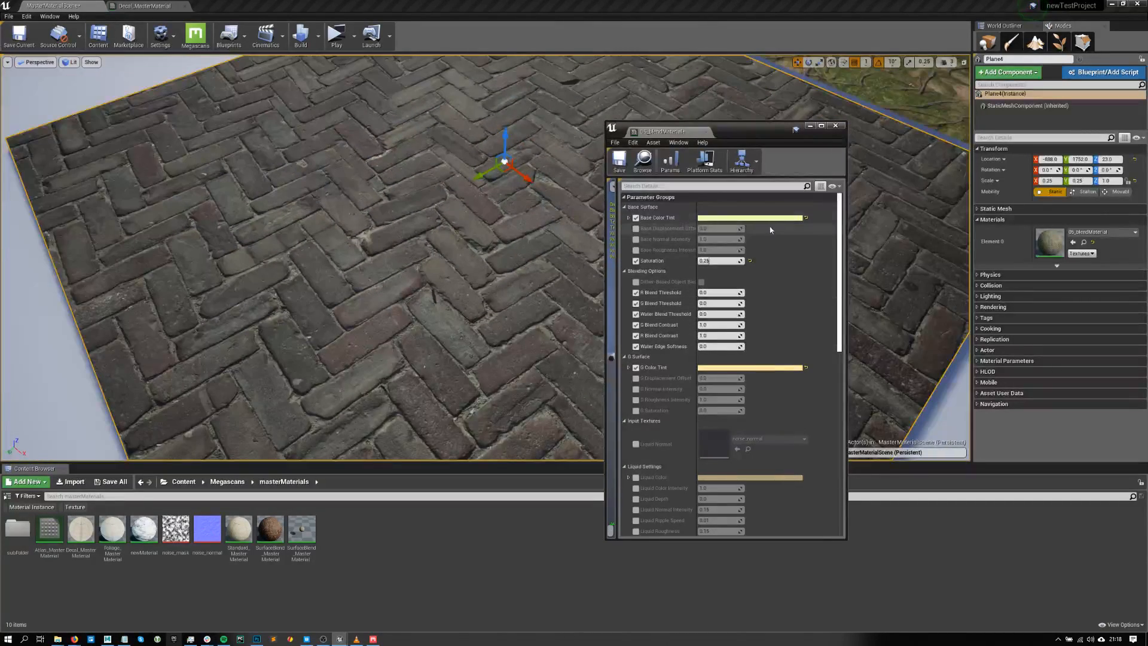
pyautogui.click(806, 219)
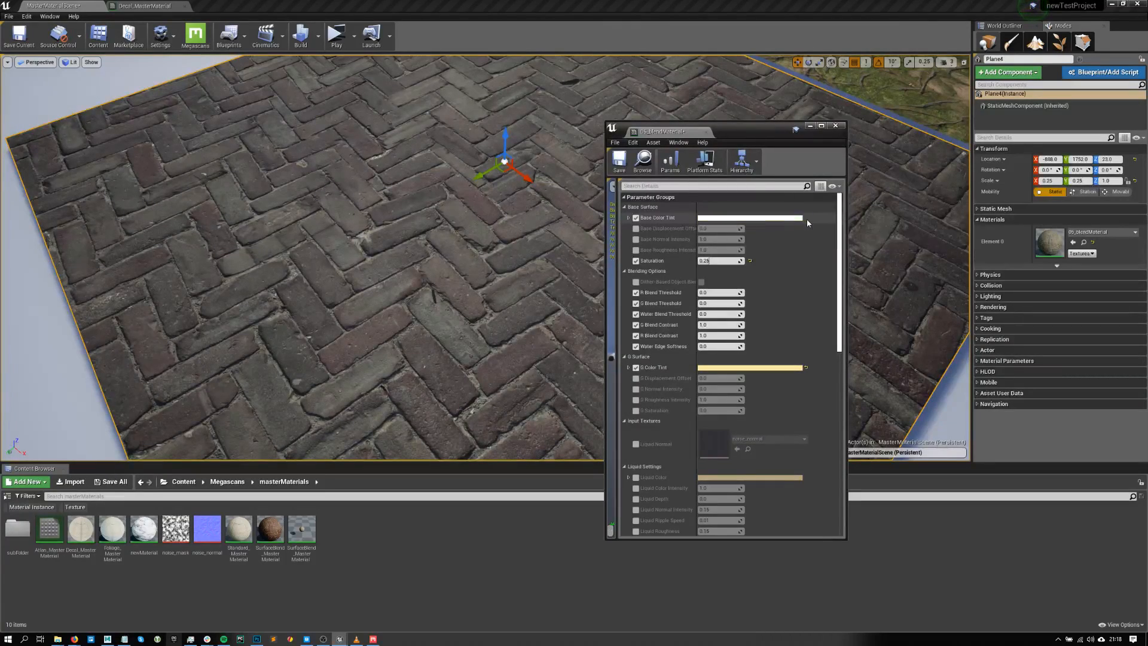
# - Set R, G and Water Blend Threshold to about 1.66, 1.25 and 2.28, G Blend Contrast to about 0.41 and R Blend Contrast to about 7.25
pyautogui.scroll(5, 466, 249)
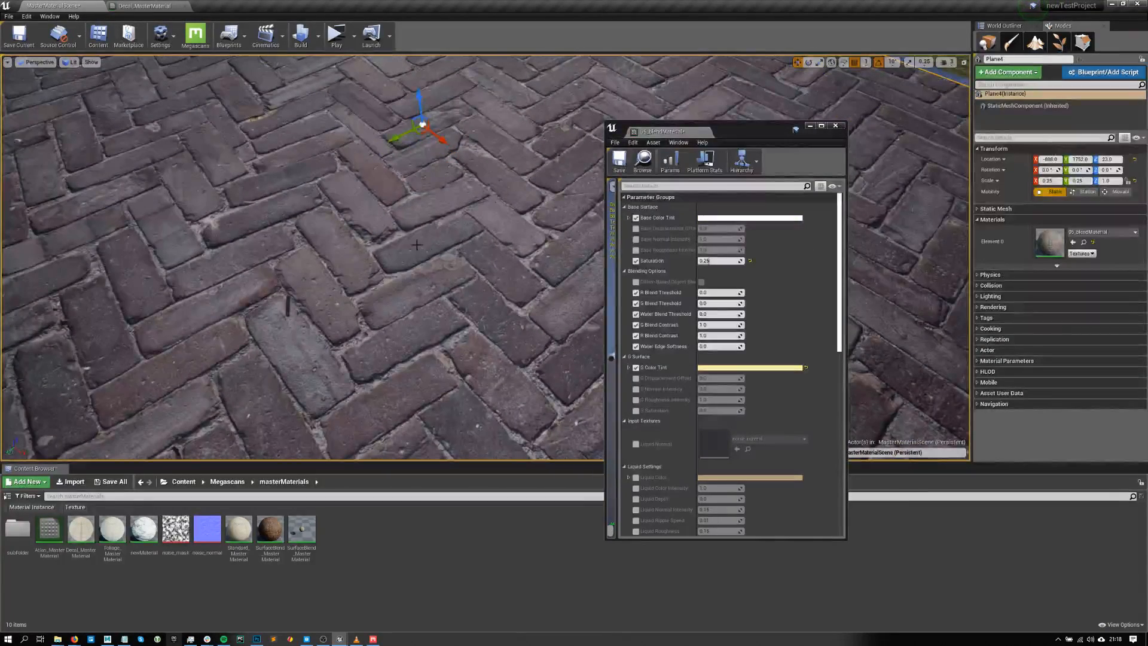
pyautogui.moveTo(417, 244); pyautogui.dragTo(417, 263)
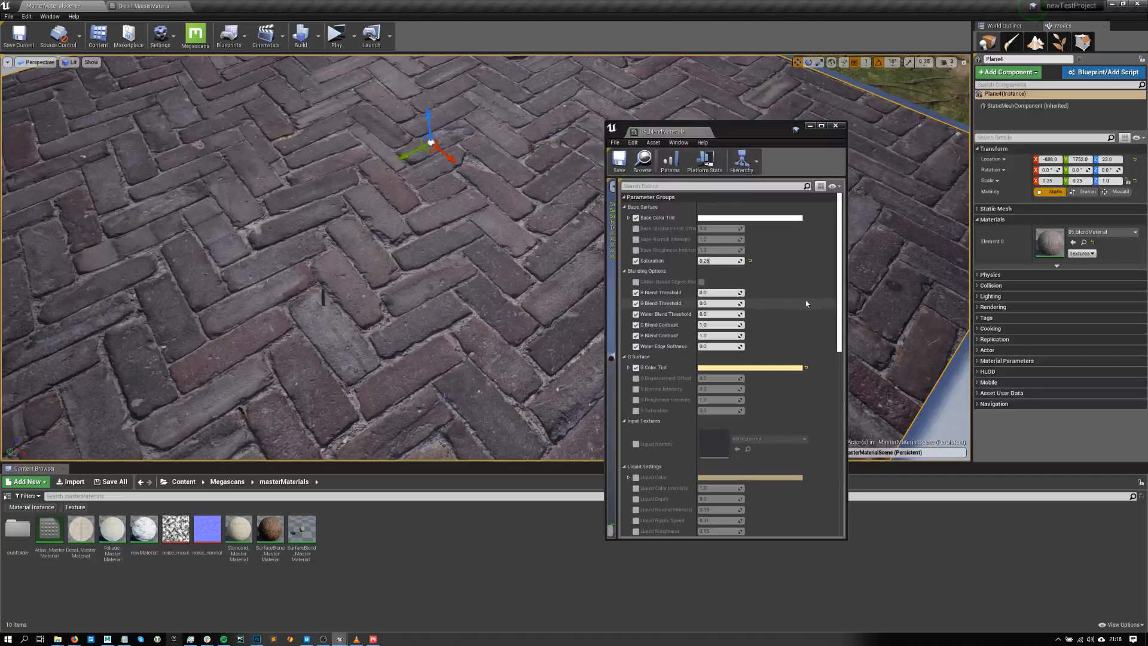
pyautogui.click(734, 292)
pyautogui.moveTo(734, 293); pyautogui.dragTo(783, 292)
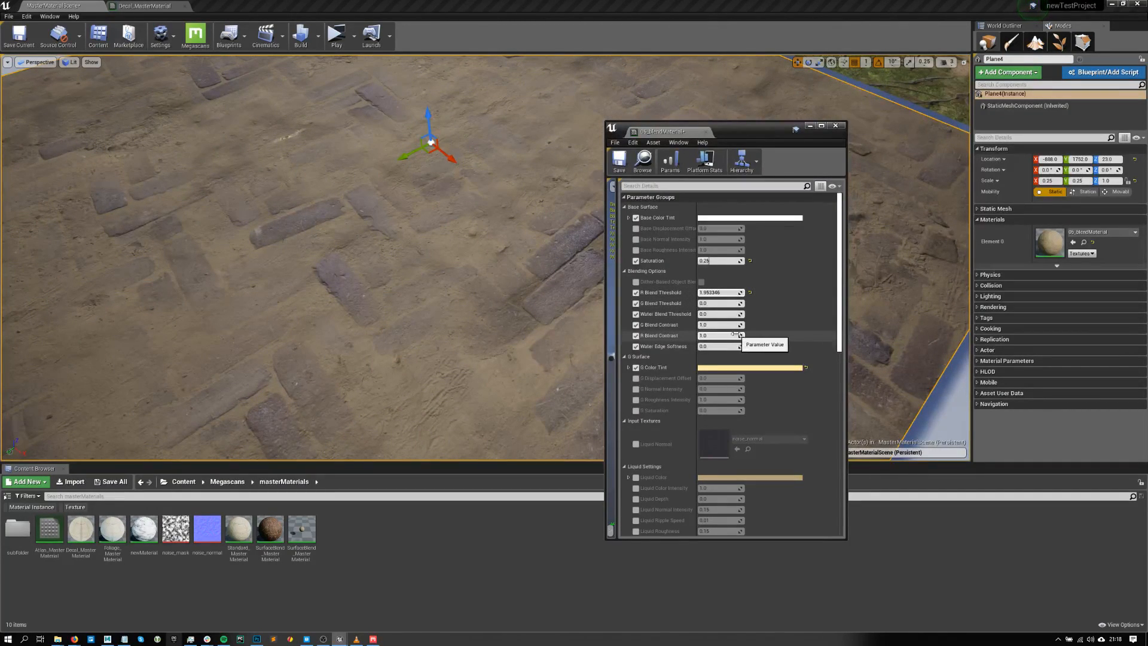
pyautogui.moveTo(721, 335); pyautogui.dragTo(747, 335)
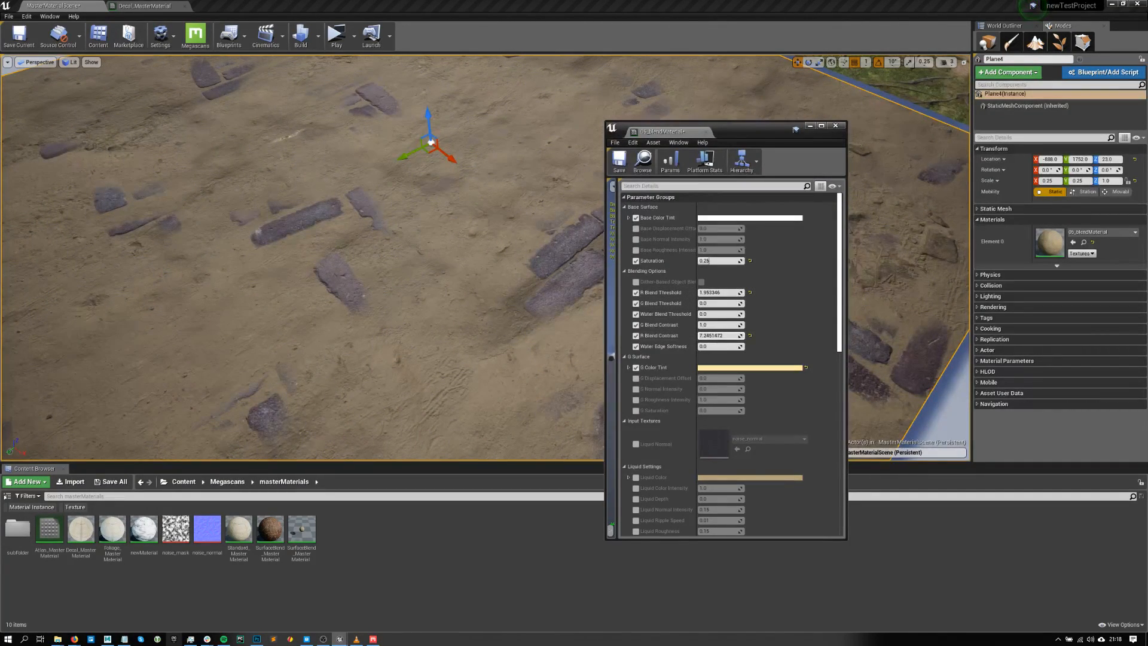
pyautogui.moveTo(721, 292); pyautogui.dragTo(748, 303)
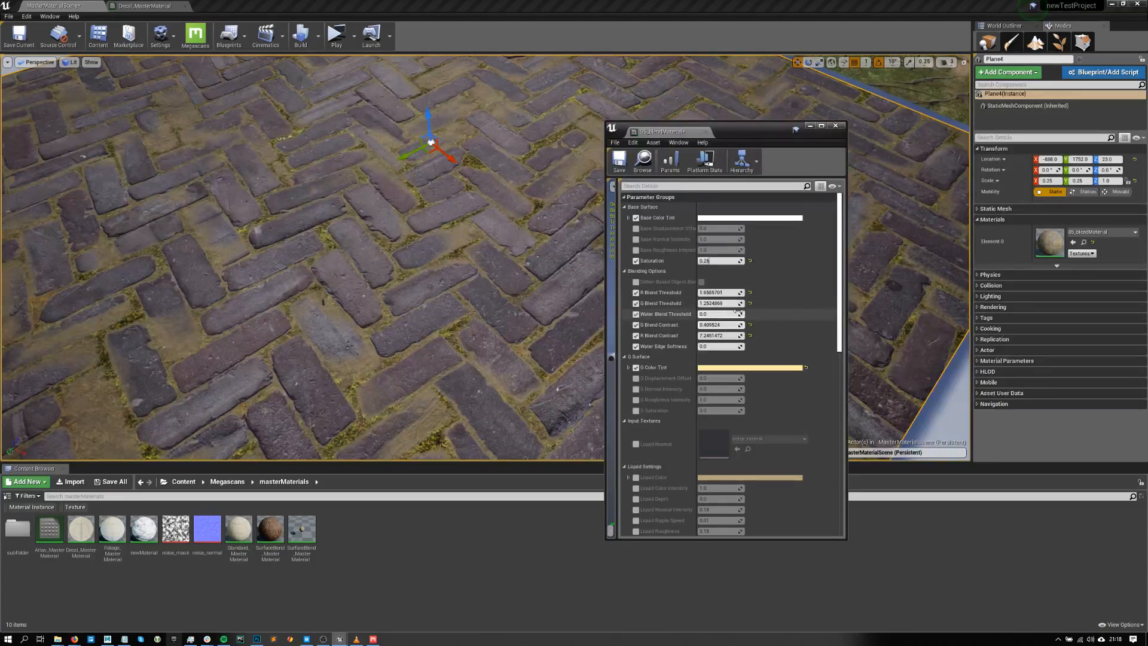
pyautogui.moveTo(720, 314); pyautogui.dragTo(765, 314)
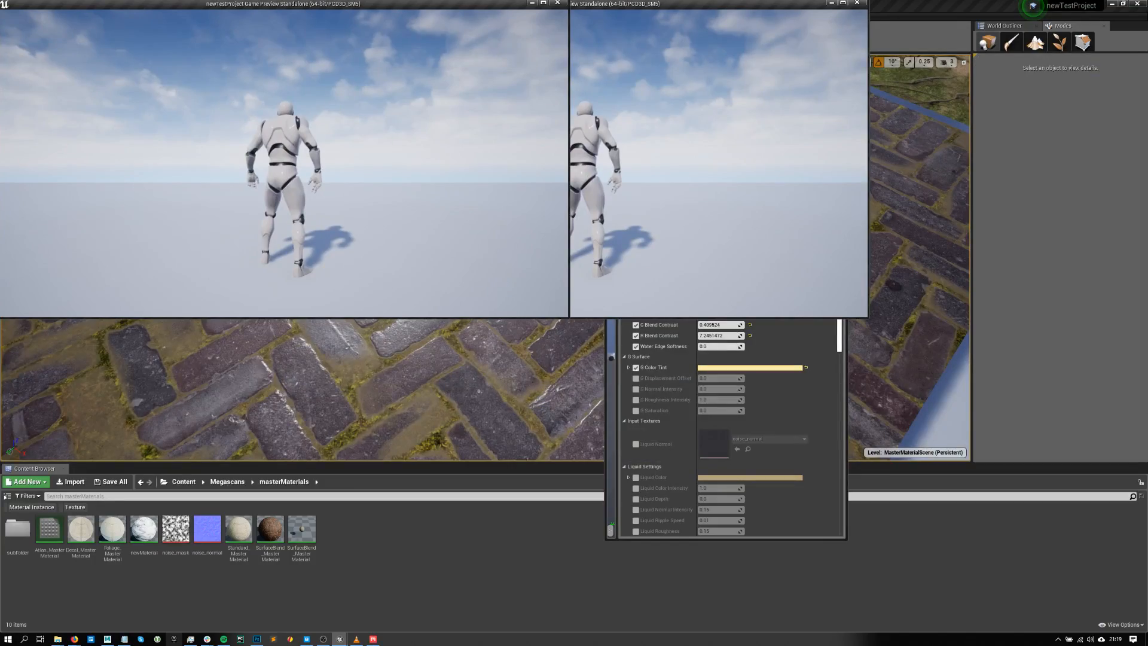
# - Maximize the standalone game preview, walk the character onto the blended brick ground to inspect it, and exit the preview
pyautogui.press('super+Up')
pyautogui.press('w')
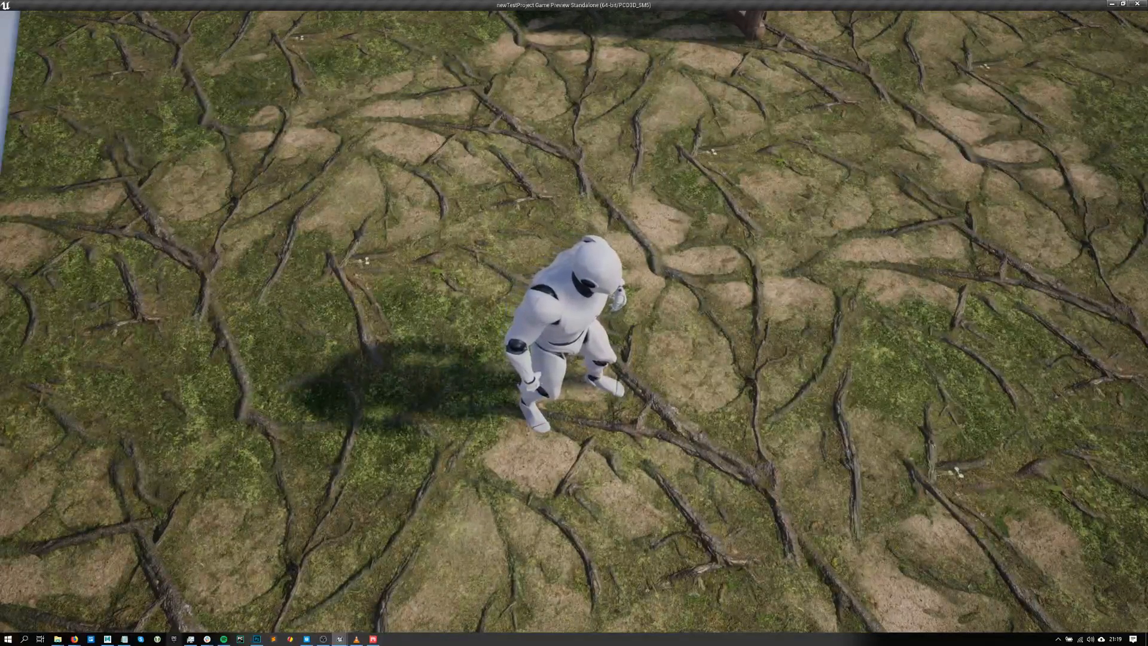
pyautogui.press('w')
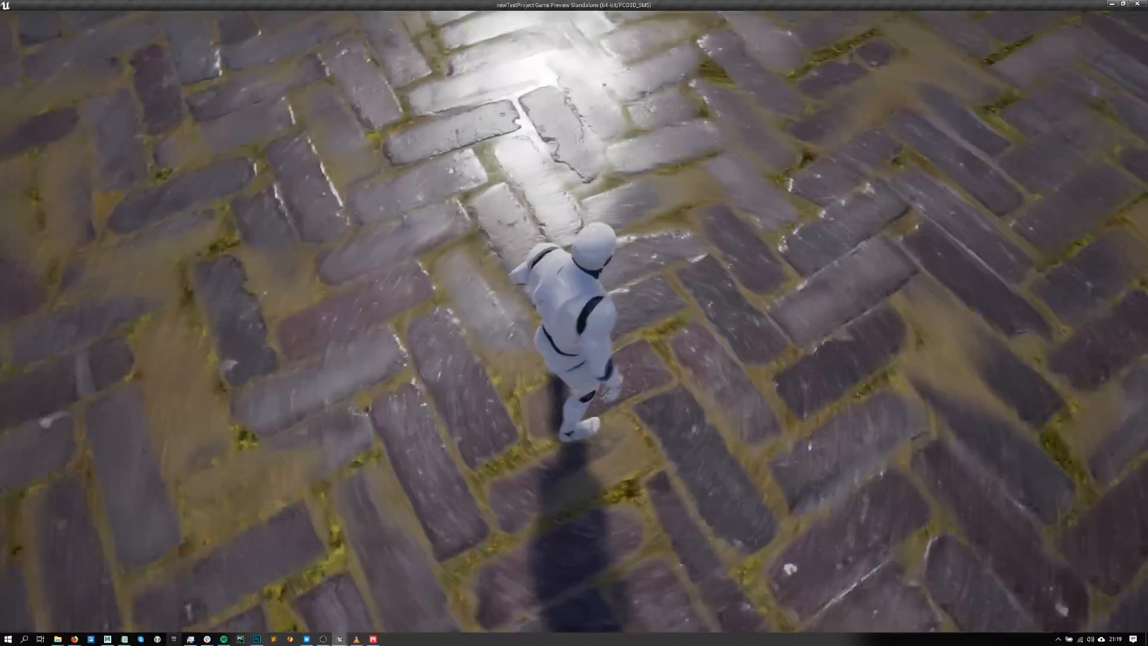
pyautogui.press('Escape')
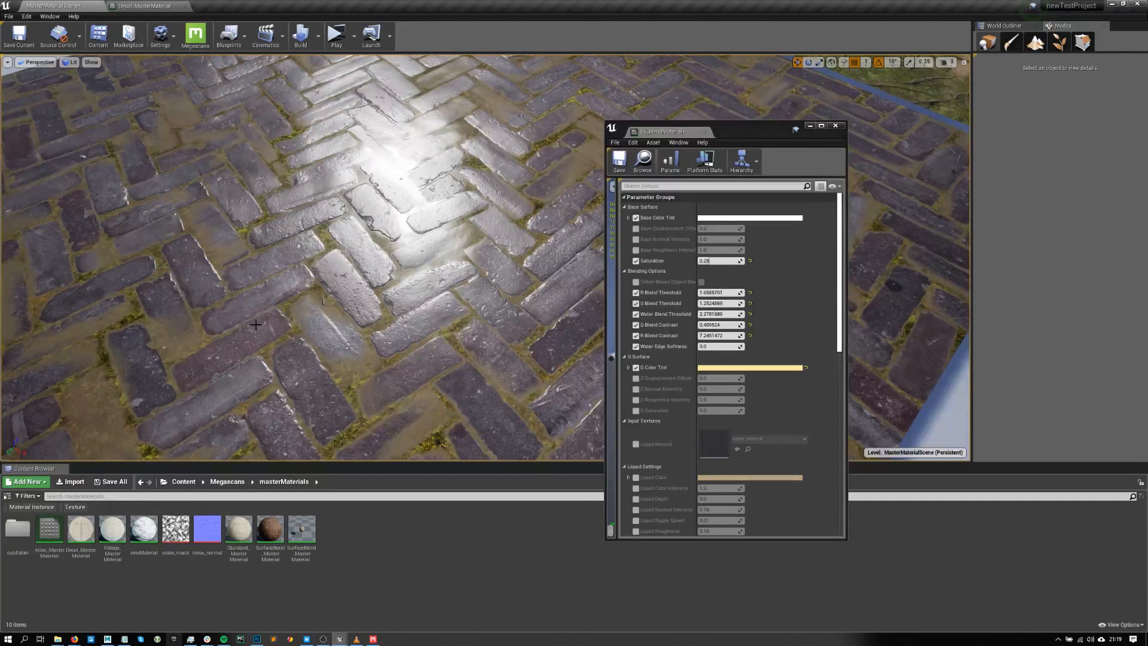
# - Enable Subdivision and Tessellation in the blend material instance's Material Settings
pyautogui.scroll(-15, 737, 325)
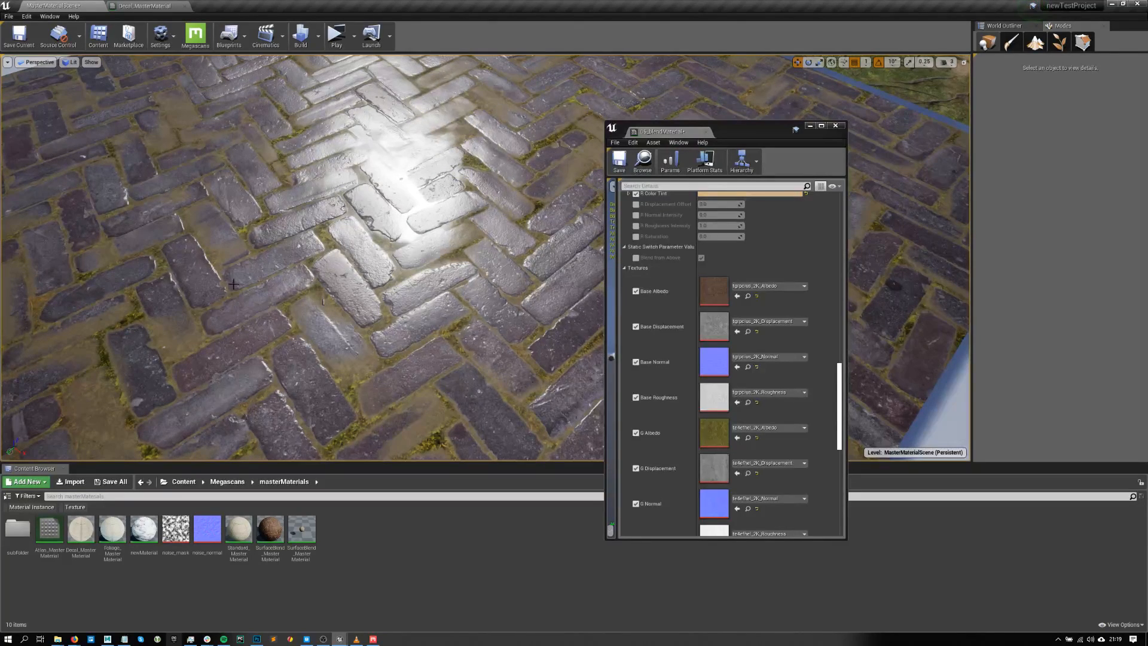
pyautogui.click(633, 267)
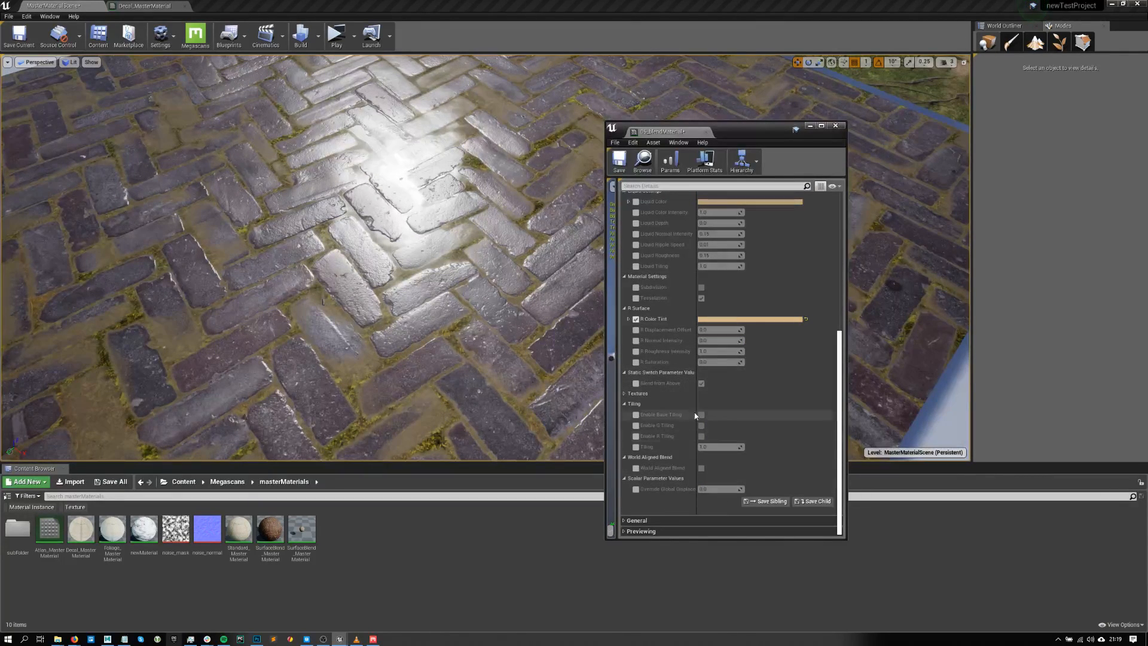
pyautogui.moveTo(695, 401); pyautogui.dragTo(722, 400)
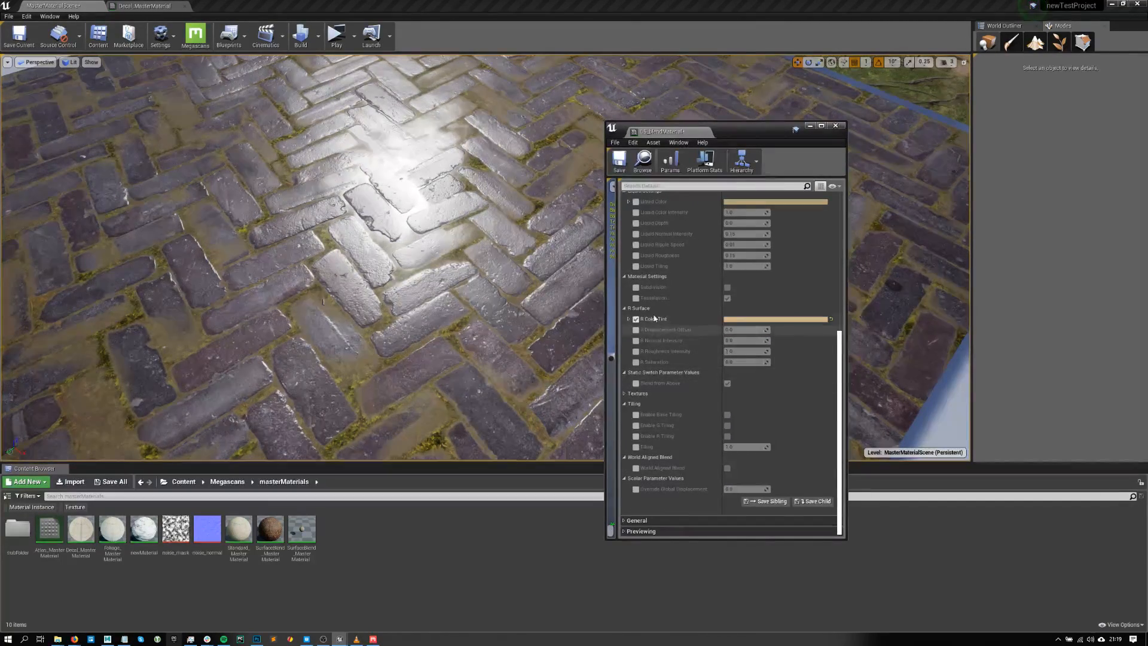
pyautogui.click(636, 298)
pyautogui.click(728, 289)
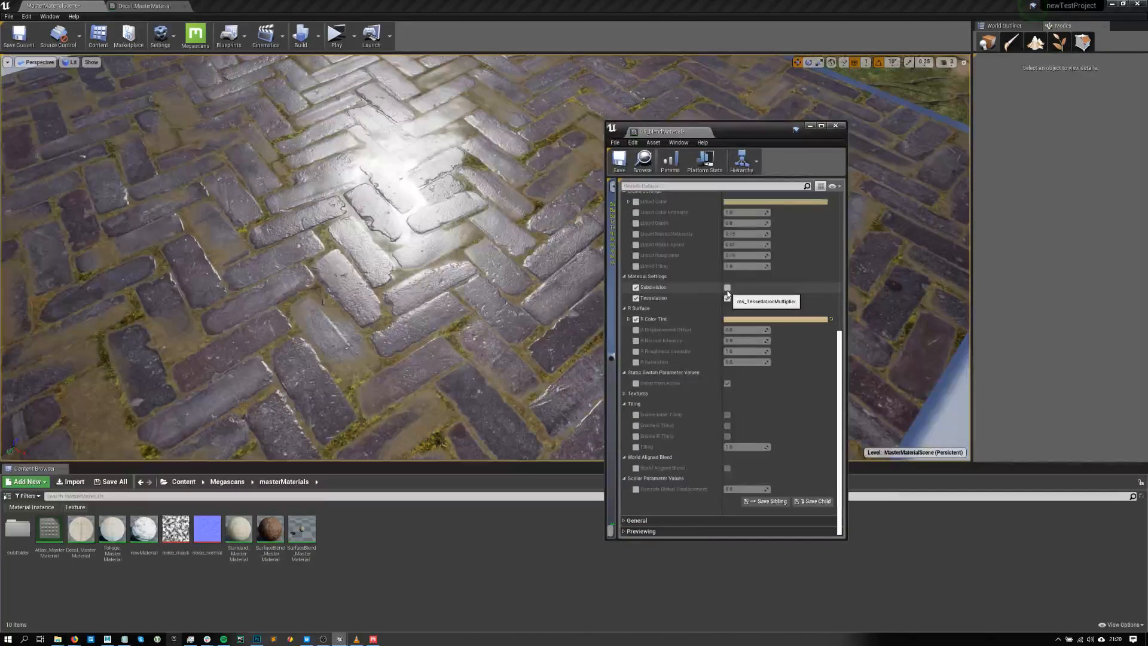
pyautogui.moveTo(544, 247); pyautogui.dragTo(543, 247, button='right')
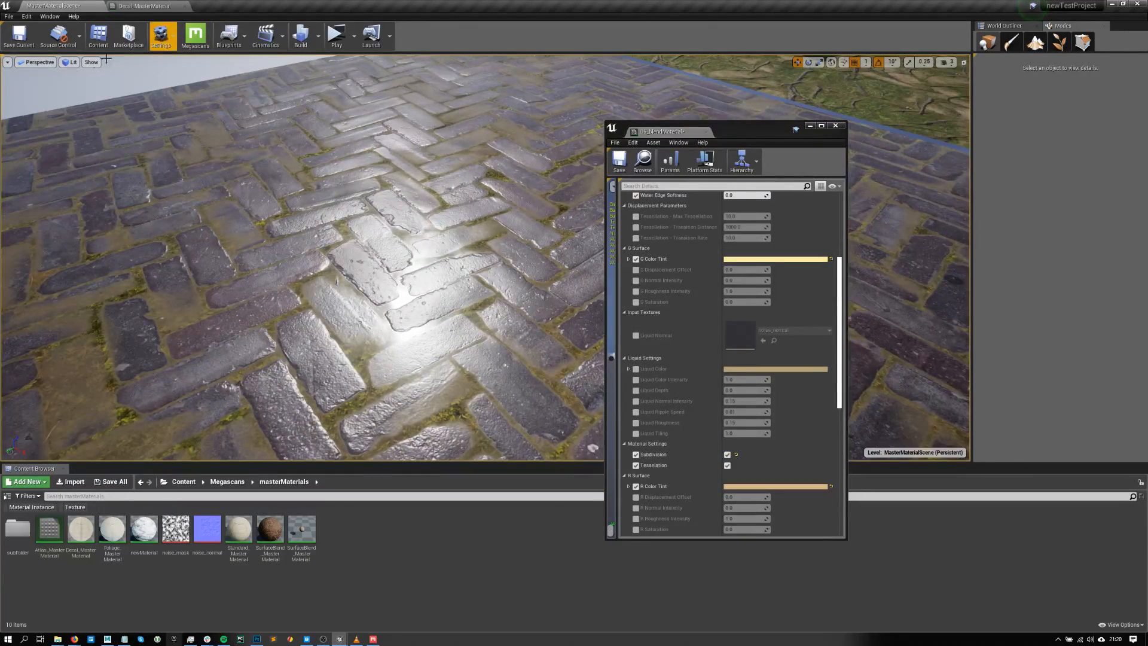
# - Display the level viewport in Wireframe mode to examine the tessellated ground mesh
pyautogui.click(70, 63)
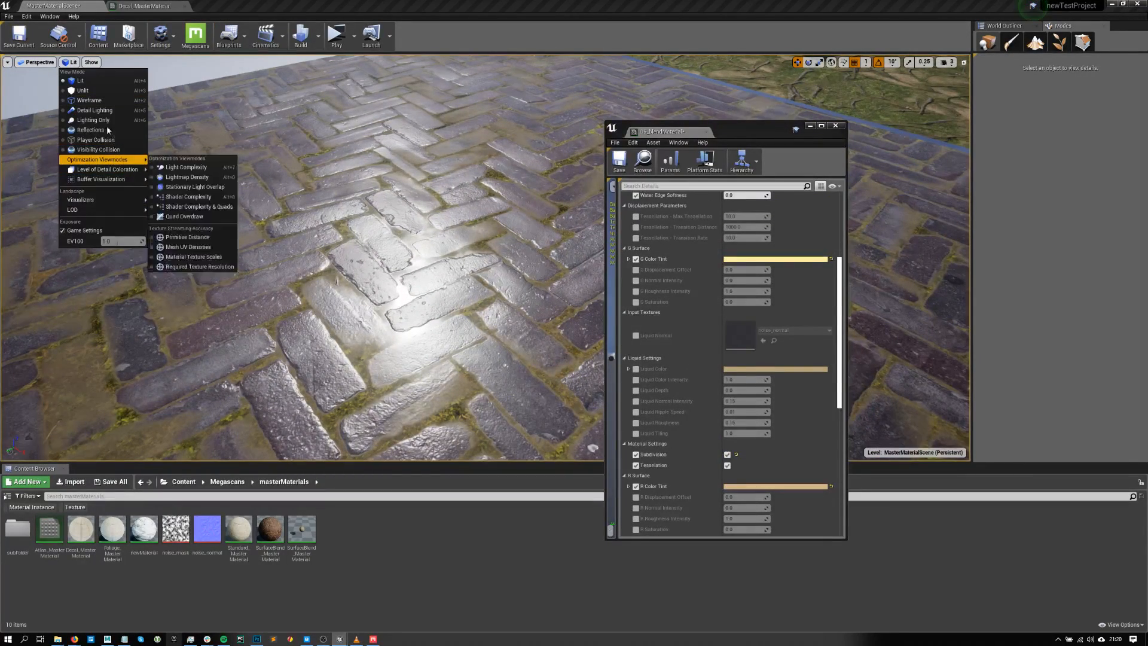
pyautogui.click(90, 100)
pyautogui.moveTo(331, 196); pyautogui.dragTo(331, 196, button='right')
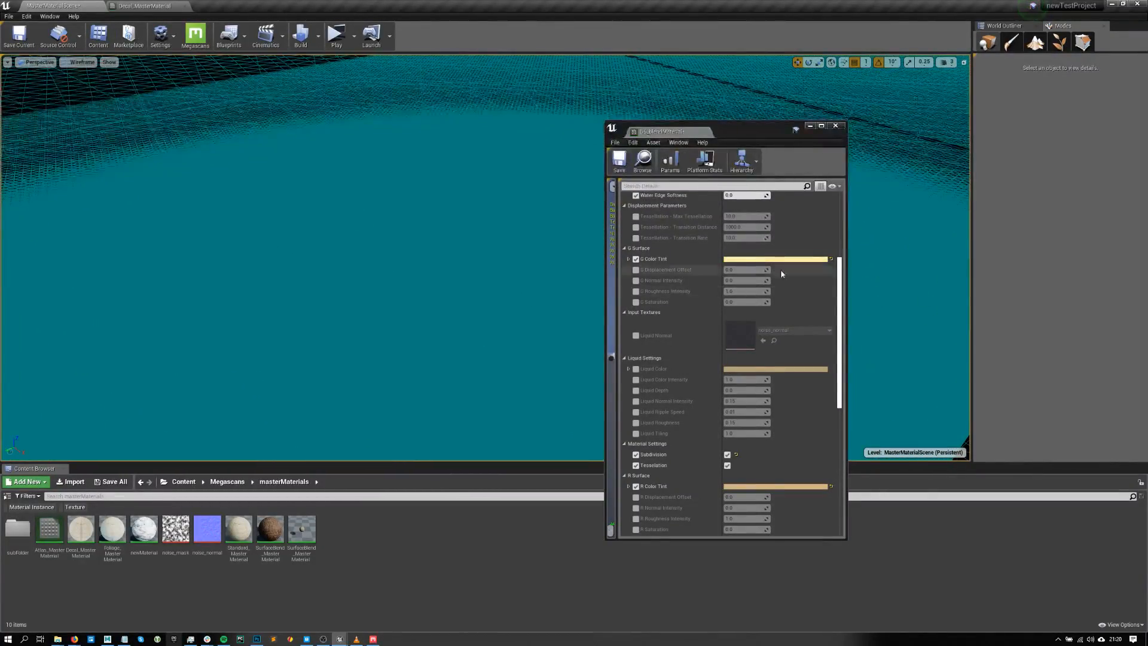
# - Override the displacement parameters with Max Tessellation about 3.8, Transition Distance about 544.46 and Transition Rate about 4.54
pyautogui.scroll(-1, 693, 335)
pyautogui.click(624, 343)
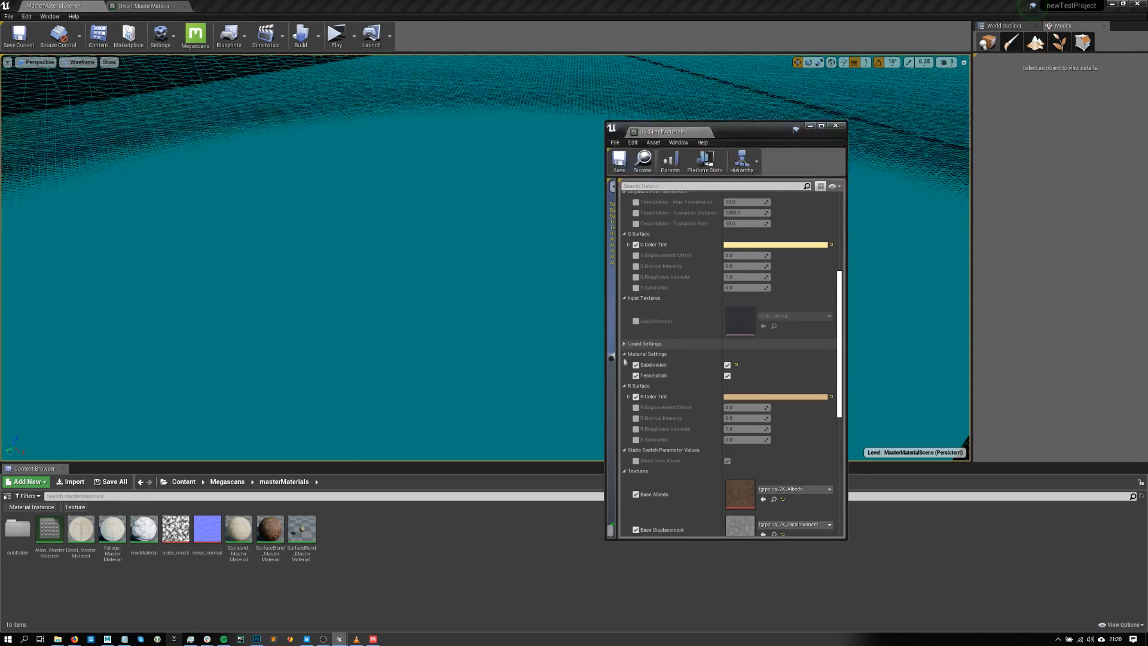
pyautogui.click(624, 354)
pyautogui.click(625, 364)
pyautogui.scroll(5, 688, 309)
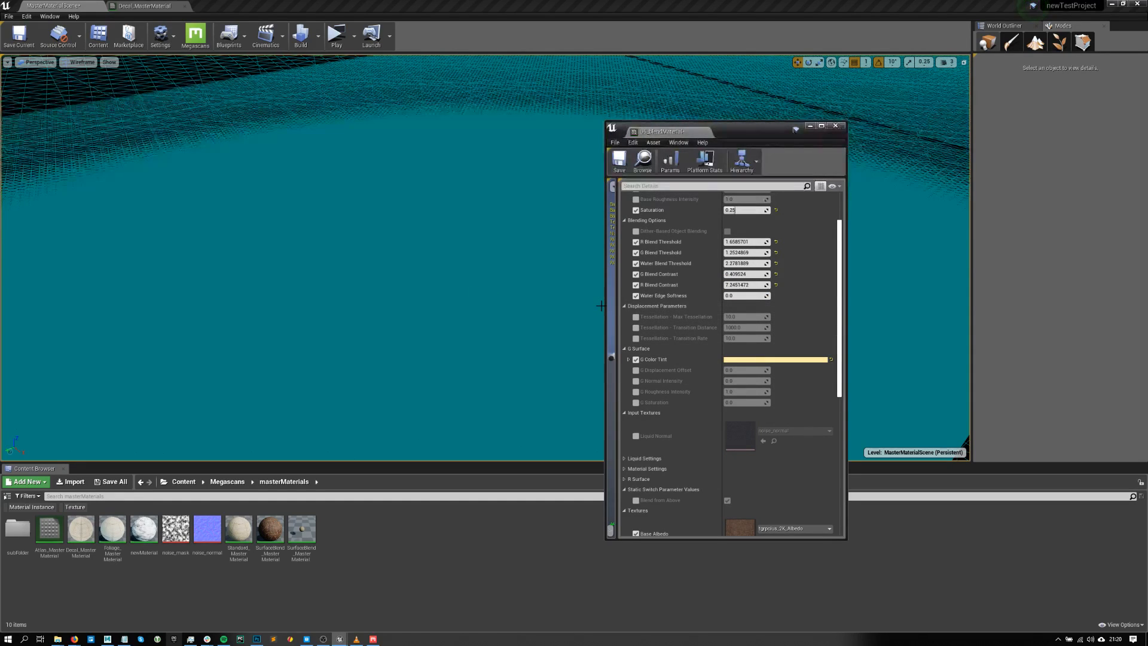
pyautogui.click(636, 316)
pyautogui.click(635, 327)
pyautogui.click(636, 338)
pyautogui.moveTo(766, 318); pyautogui.dragTo(748, 338)
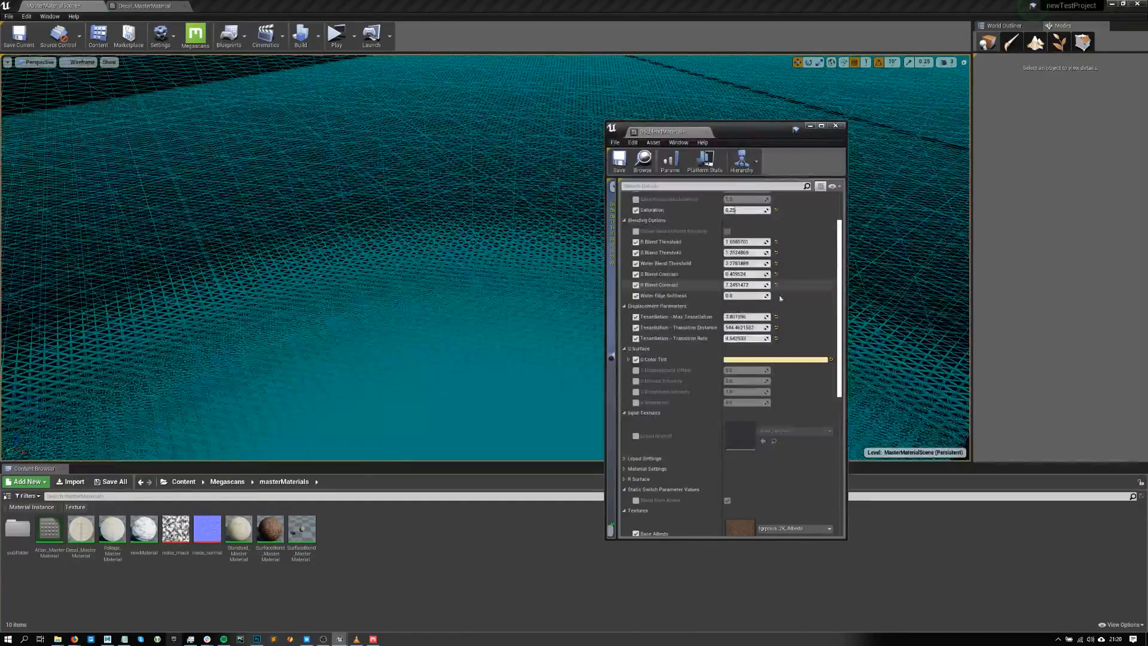
# - Display the level viewport in Lit mode and set the tessellation Transition Rate to about 17.12
pyautogui.scroll(3, 780, 265)
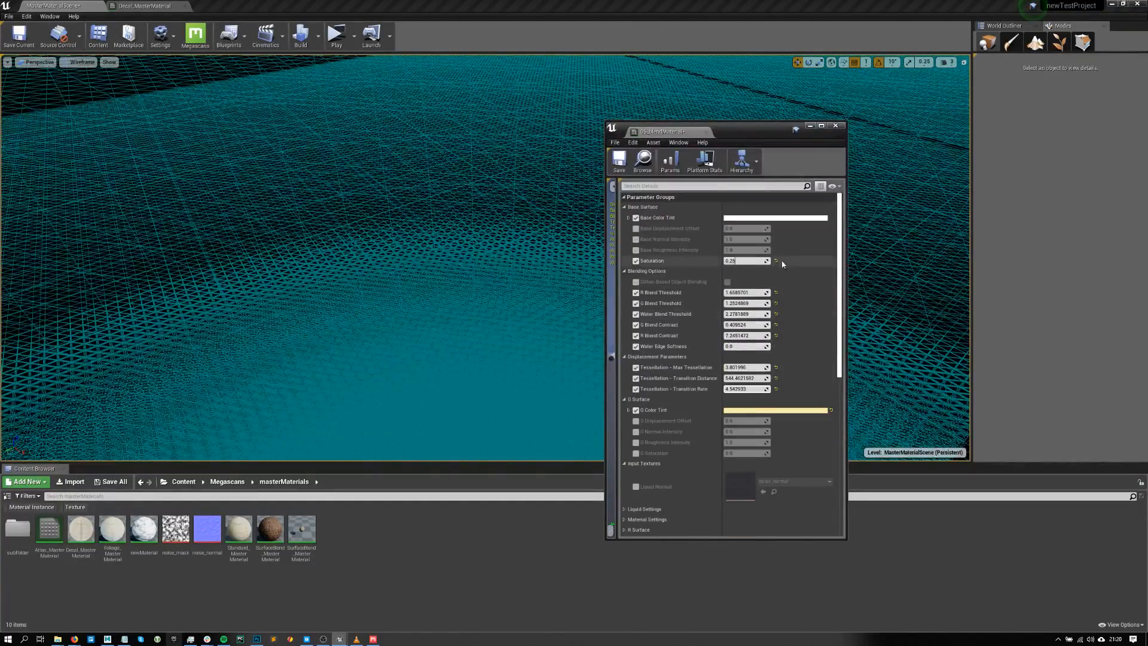
pyautogui.click(635, 228)
pyautogui.click(82, 63)
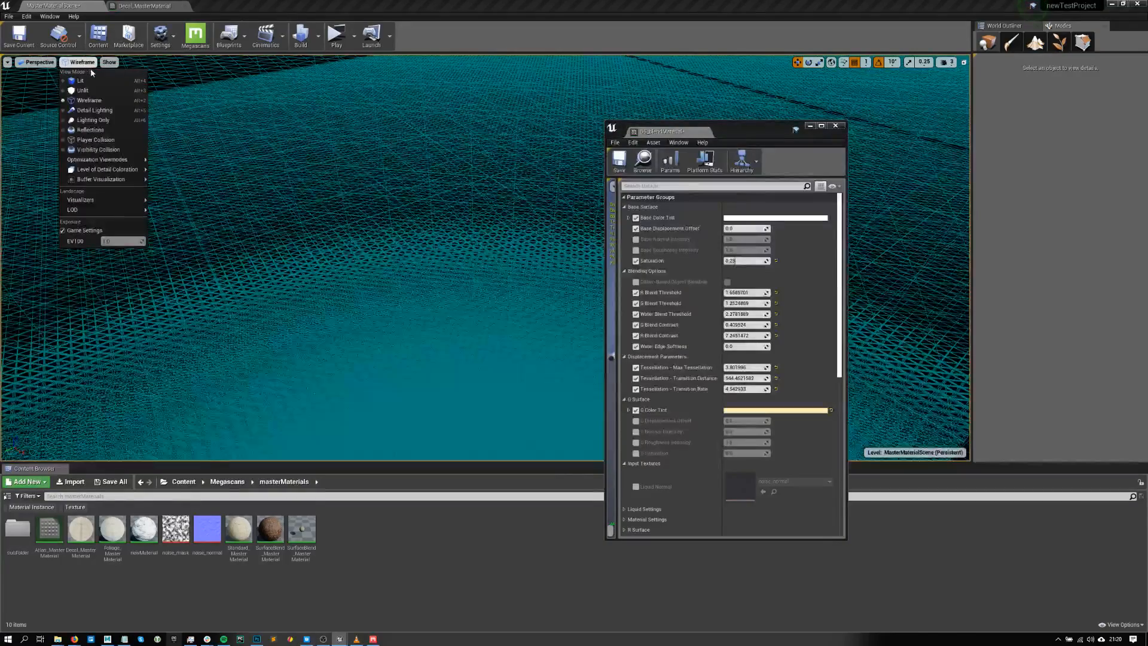
pyautogui.click(84, 77)
pyautogui.moveTo(744, 388); pyautogui.dragTo(771, 388)
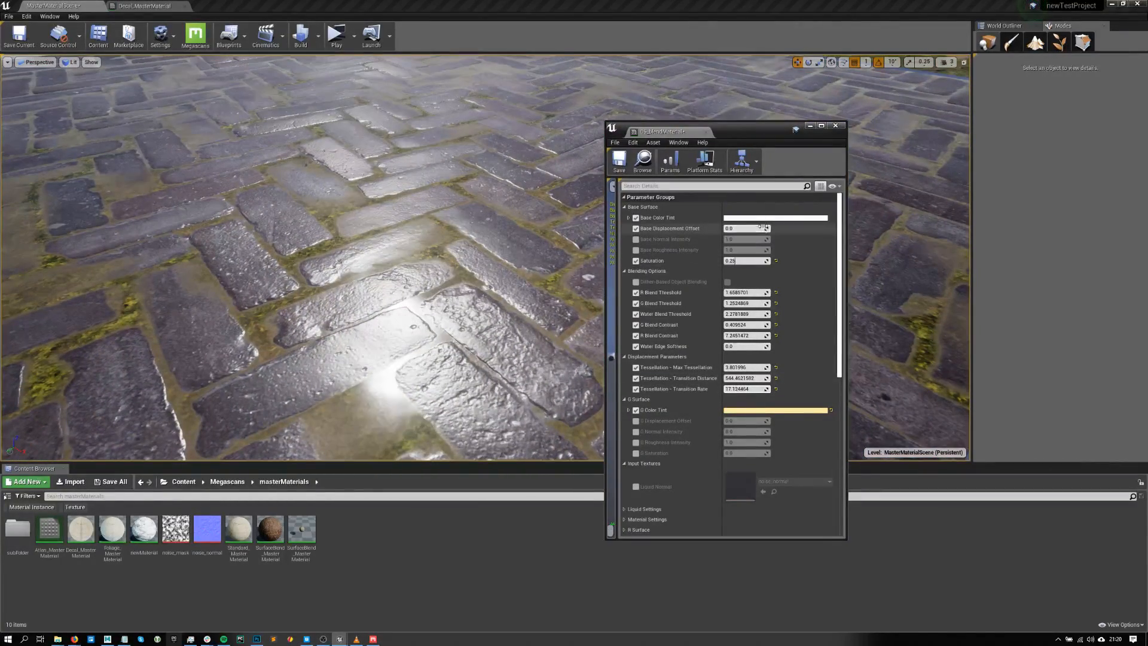
# - Set the Base Displacement Offset to about 64.44 and inspect the displaced brick ground from several angles
pyautogui.moveTo(745, 229); pyautogui.dragTo(820, 228)
pyautogui.scroll(-10, 407, 269)
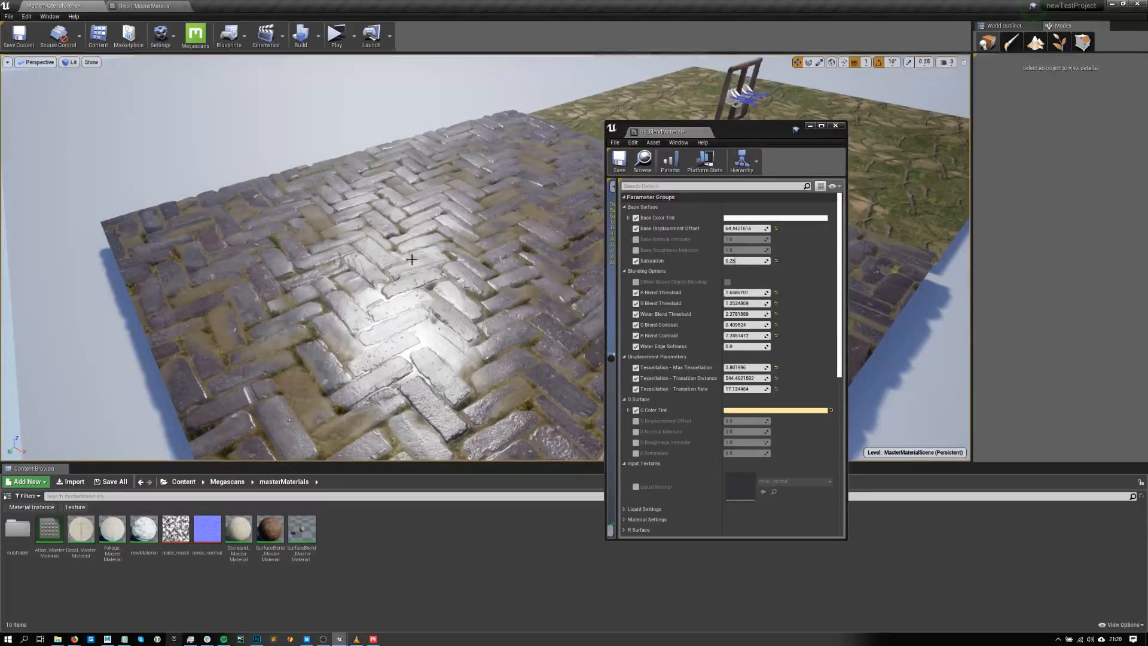
pyautogui.moveTo(407, 269); pyautogui.dragTo(534, 224, button='right')
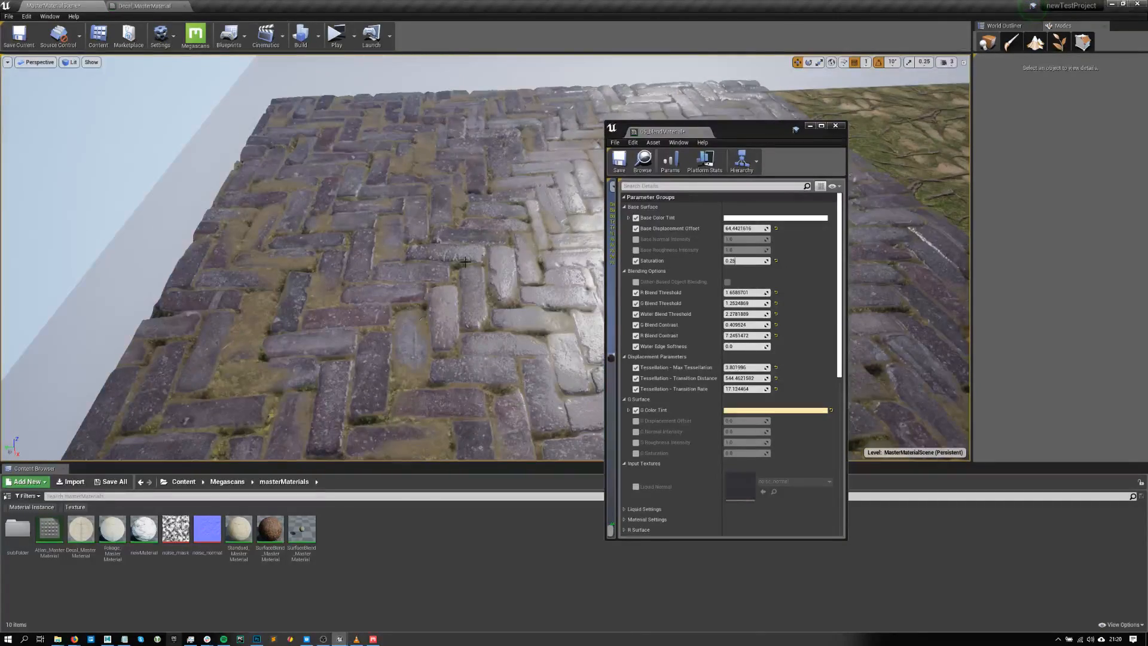
pyautogui.moveTo(456, 253); pyautogui.dragTo(472, 272, button='right')
# - Disable the overrides for Max Tessellation, Transition Distance, Transition Rate and Base Displacement Offset
pyautogui.click(636, 367)
pyautogui.click(636, 378)
pyautogui.click(635, 388)
pyautogui.click(636, 228)
# - Collapse the Textures parameter group and look over the neighbouring grass and root ground in the level
pyautogui.scroll(-10, 672, 365)
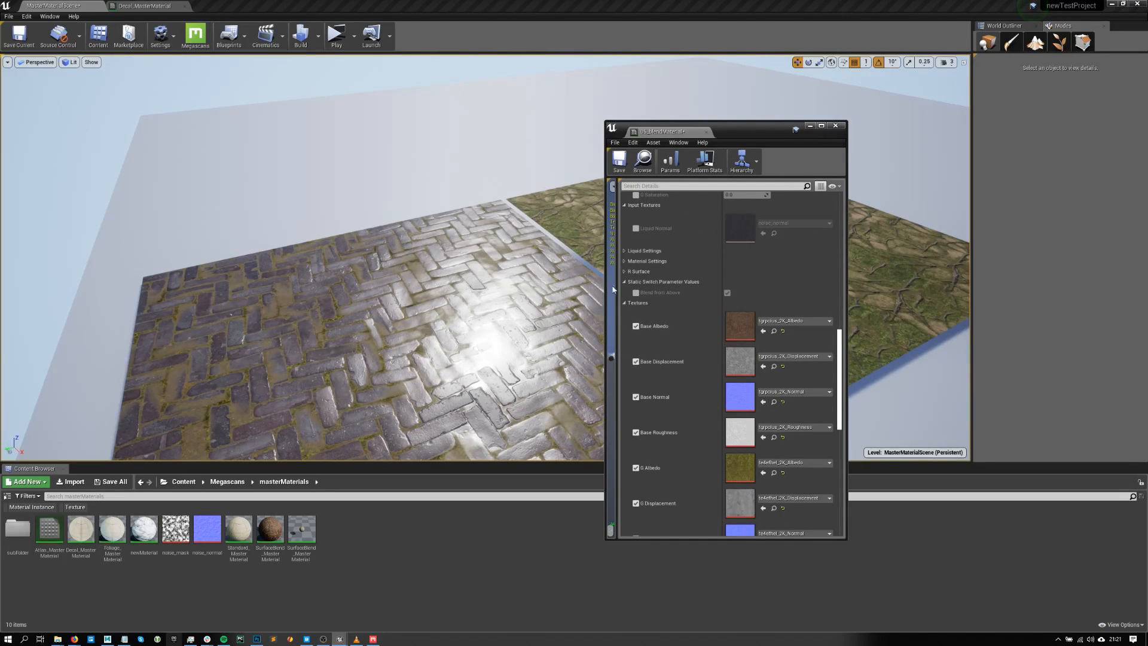
pyautogui.click(625, 304)
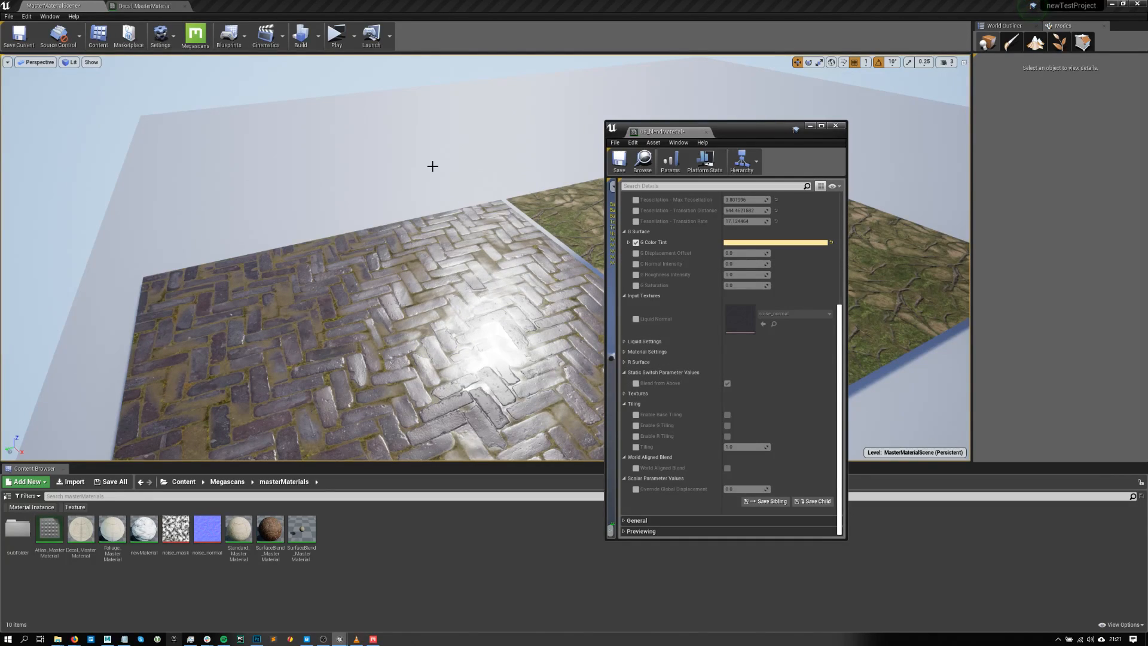
pyautogui.moveTo(440, 286); pyautogui.dragTo(383, 297, button='right')
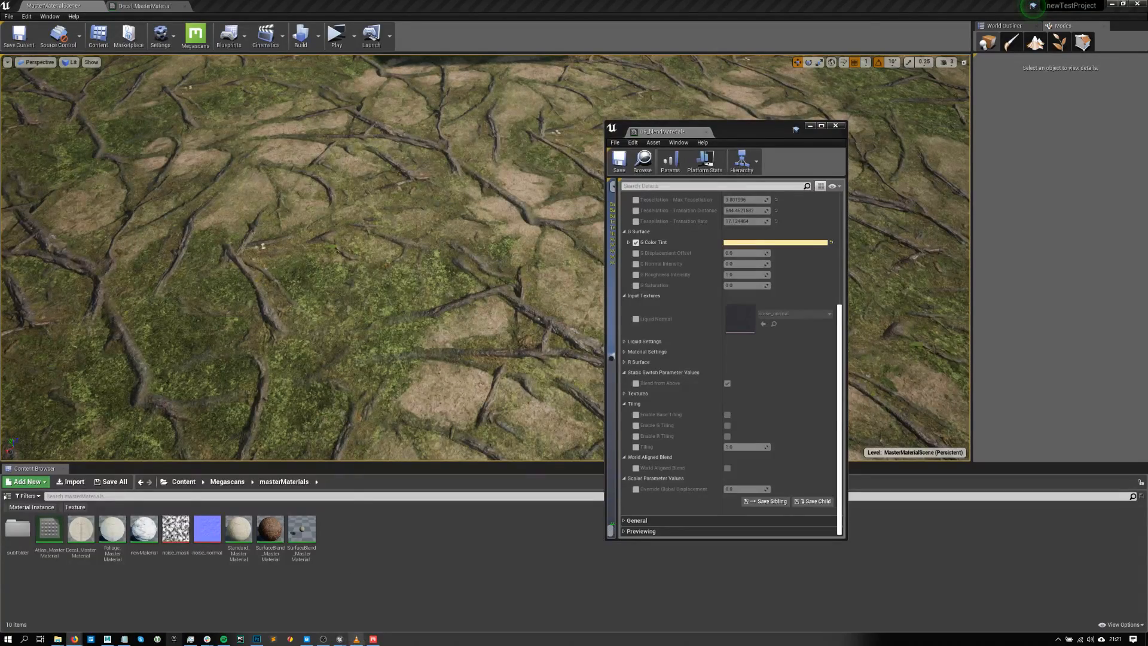
# - Switch to Quixel Mixer and delete the Noise layer and the cracked surface layer, leaving only the base plane
pyautogui.click(373, 639)
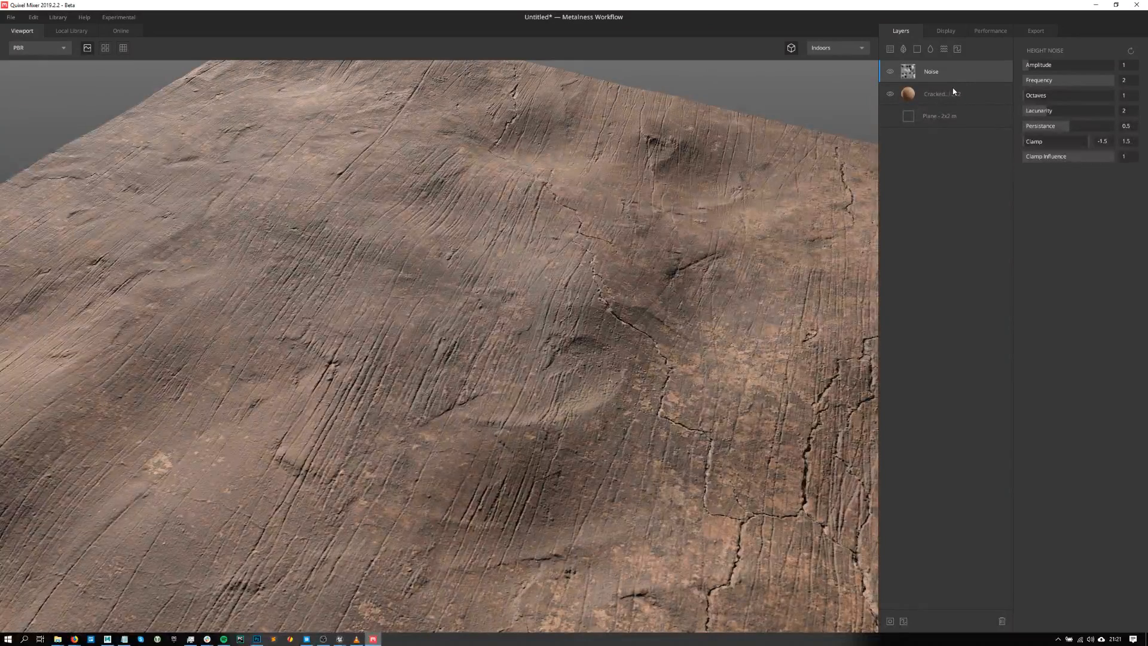
pyautogui.press('Delete')
pyautogui.click(950, 101)
pyautogui.click(948, 79)
pyautogui.press('Delete')
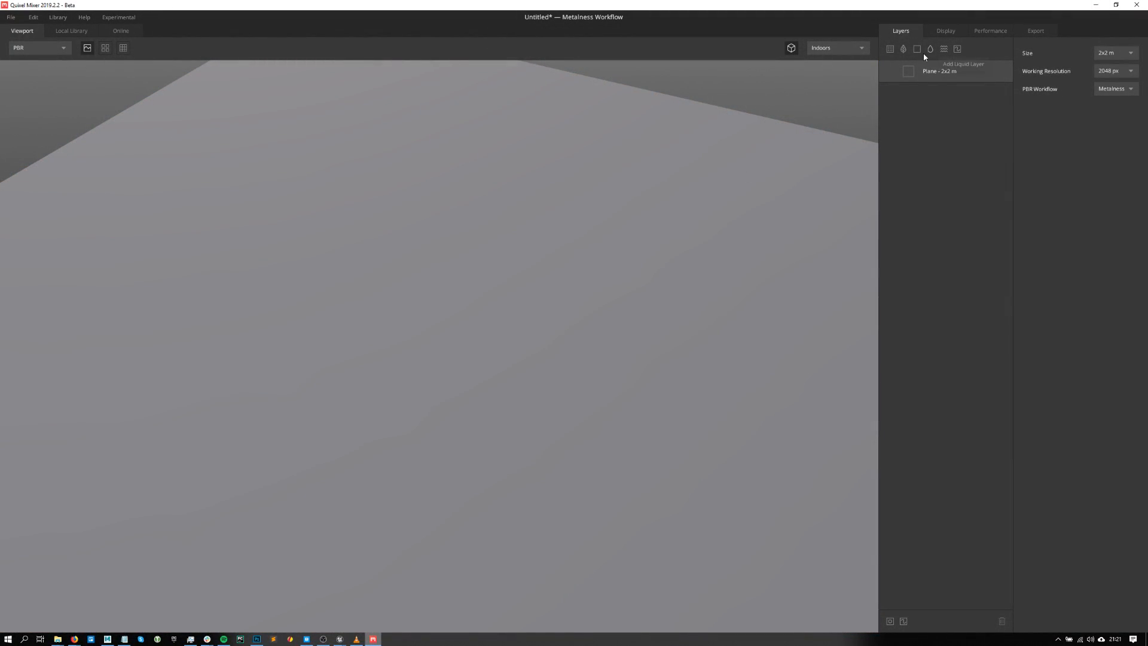
# - Try a Paint layer on the plane, delete it, and add a Solid layer instead
pyautogui.click(957, 49)
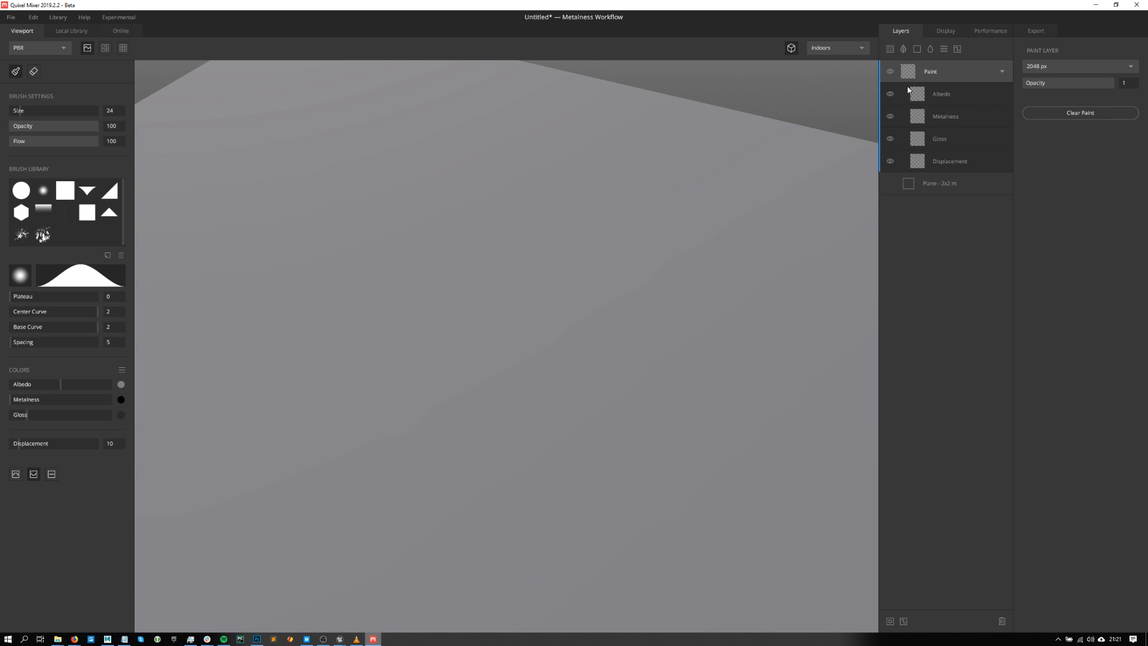
pyautogui.press('Delete')
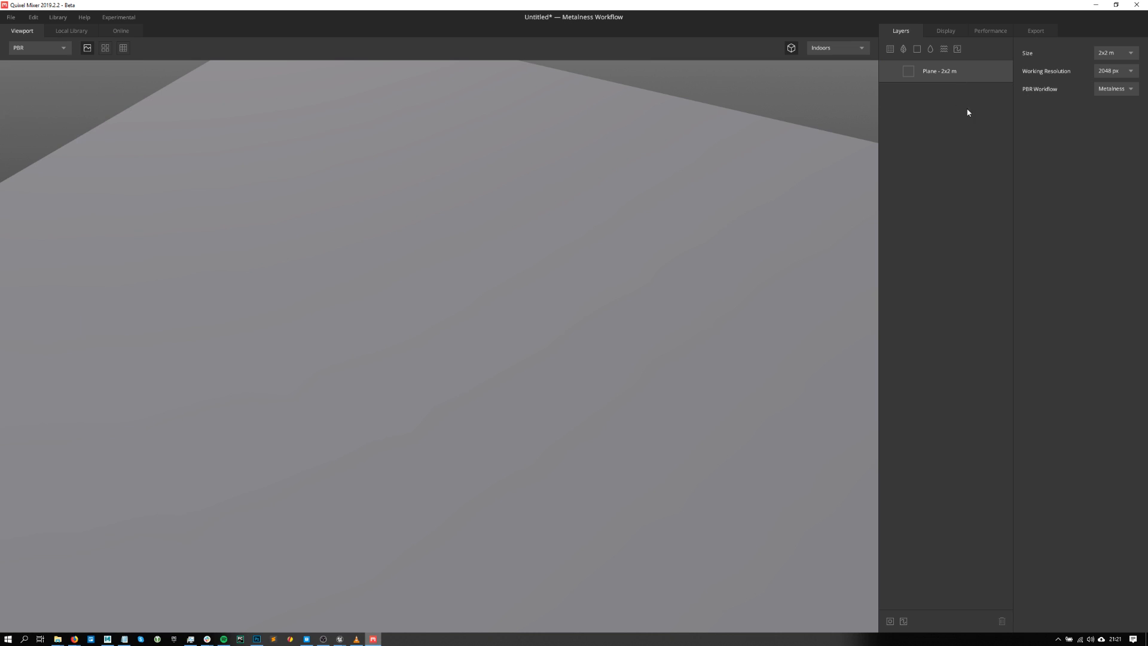
pyautogui.click(917, 49)
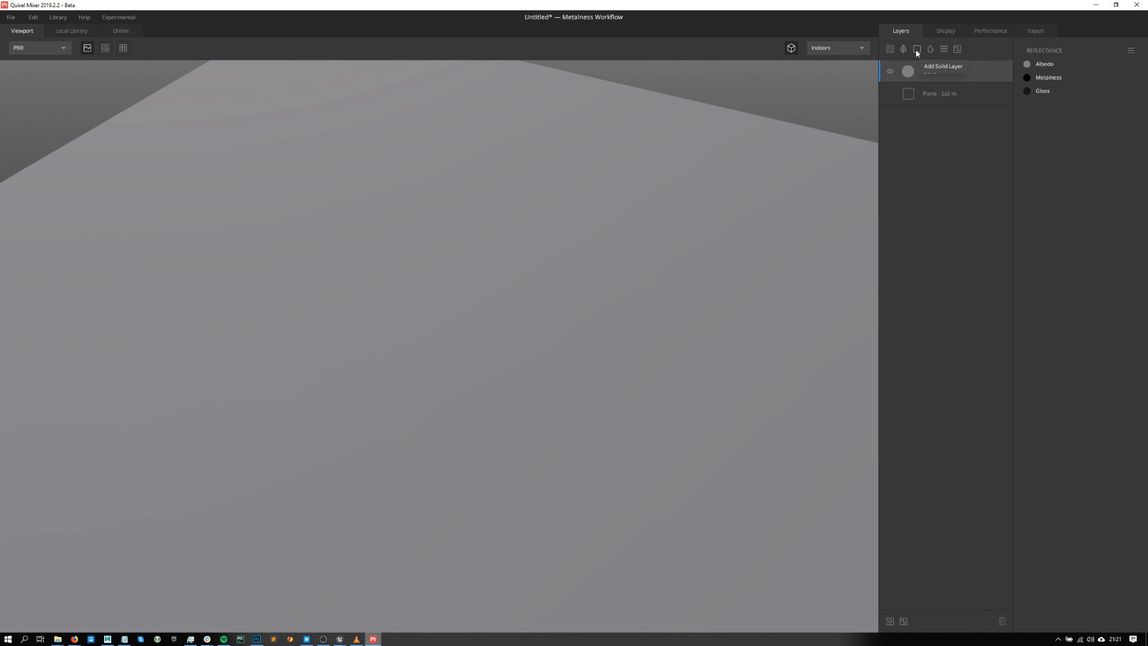
# - Try to add a mask stack and a mask to the Solid layer
pyautogui.click(890, 621)
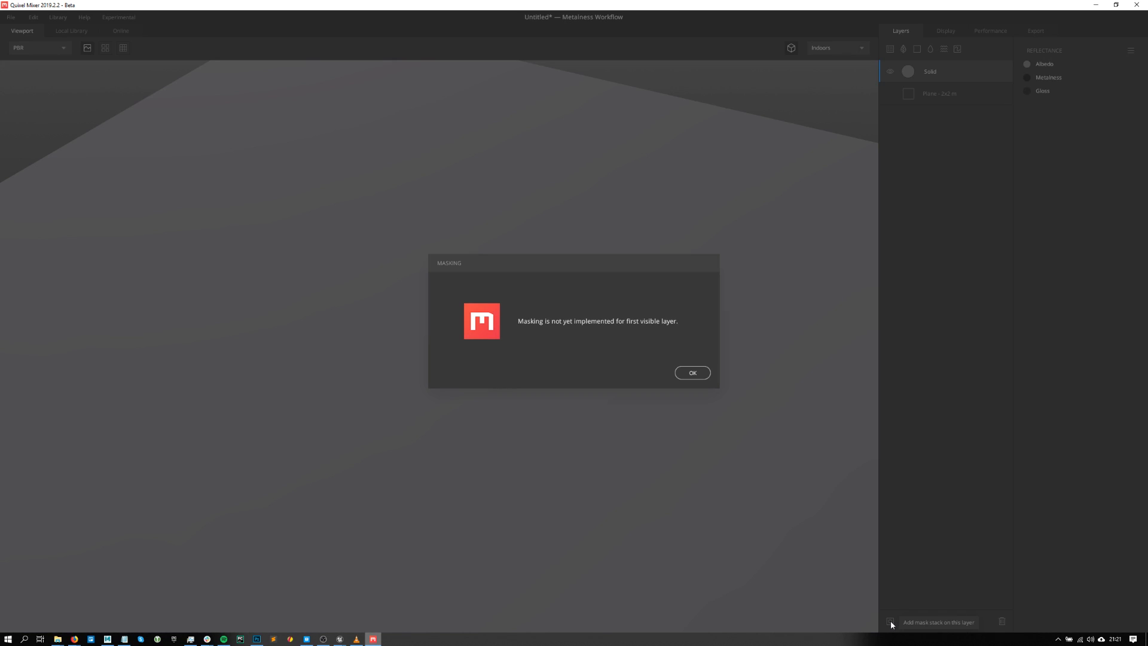
pyautogui.click(696, 374)
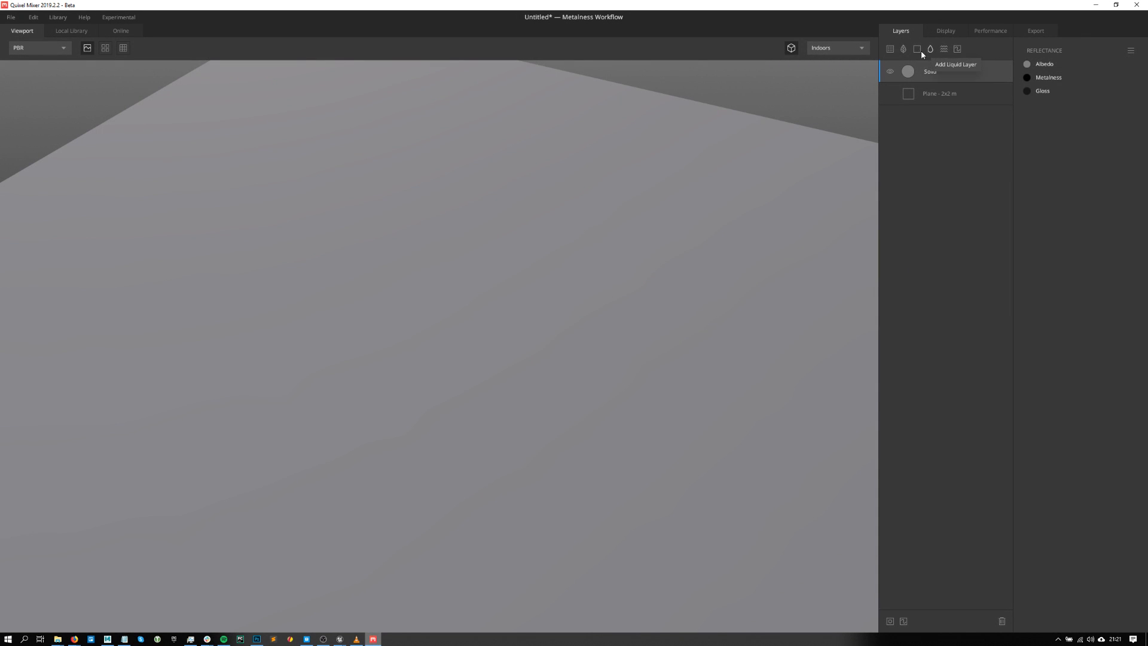
pyautogui.click(904, 621)
pyautogui.click(697, 371)
# - Add a Paint layer above the Solid layer and save the current brush as Brushy
pyautogui.click(956, 49)
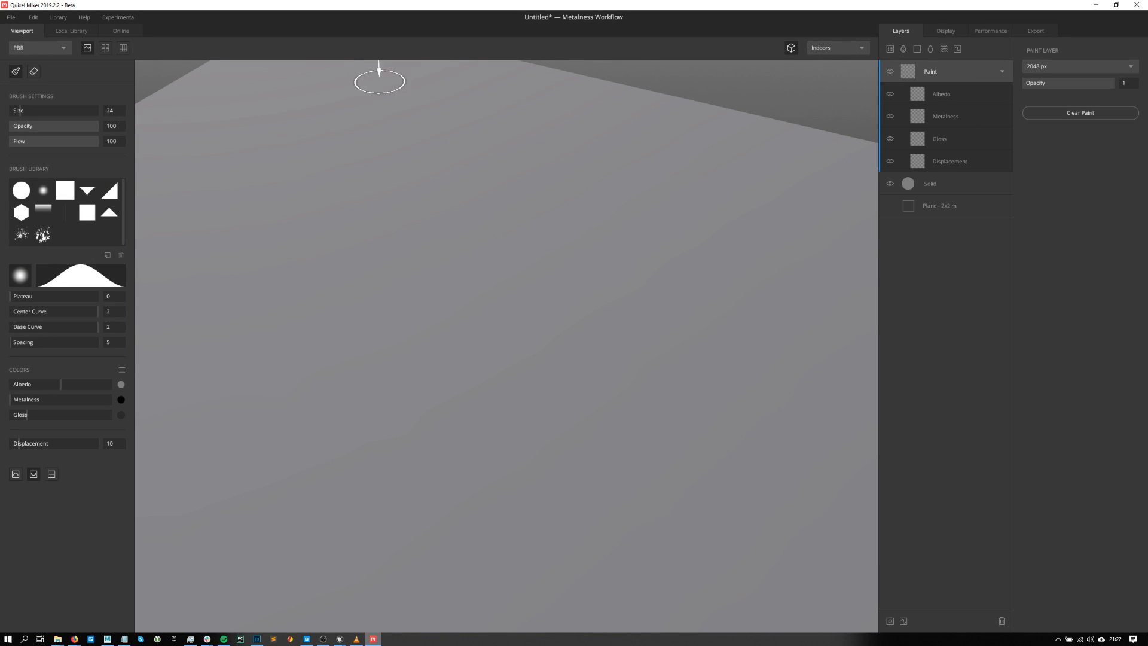
pyautogui.click(107, 256)
pyautogui.write('Brushe')
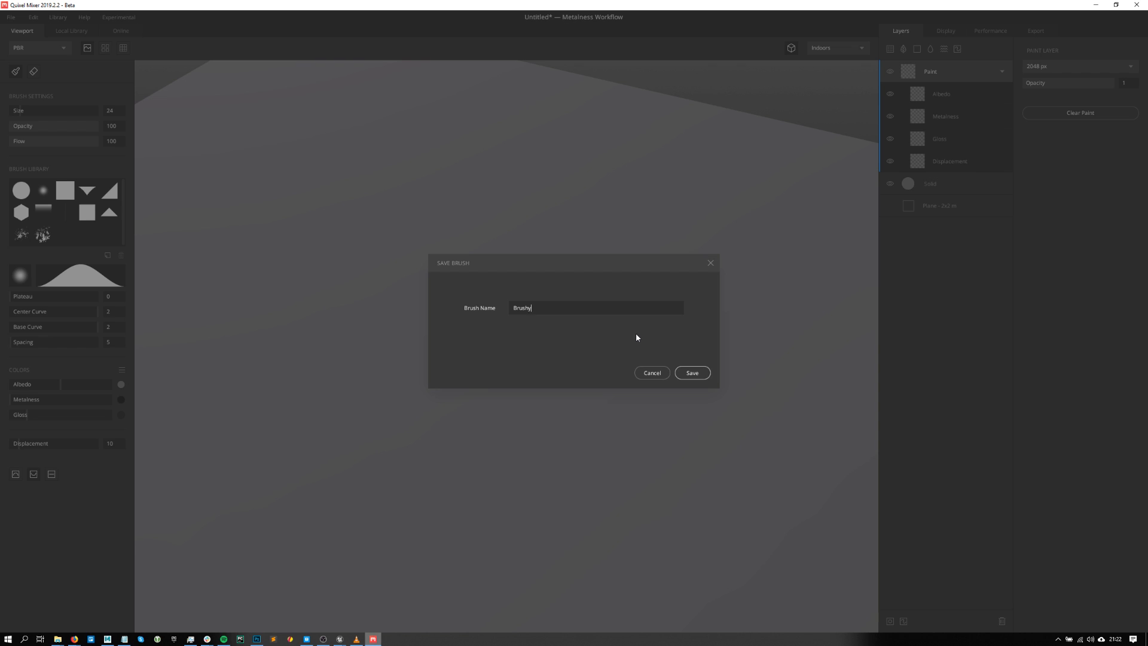
pyautogui.click(690, 373)
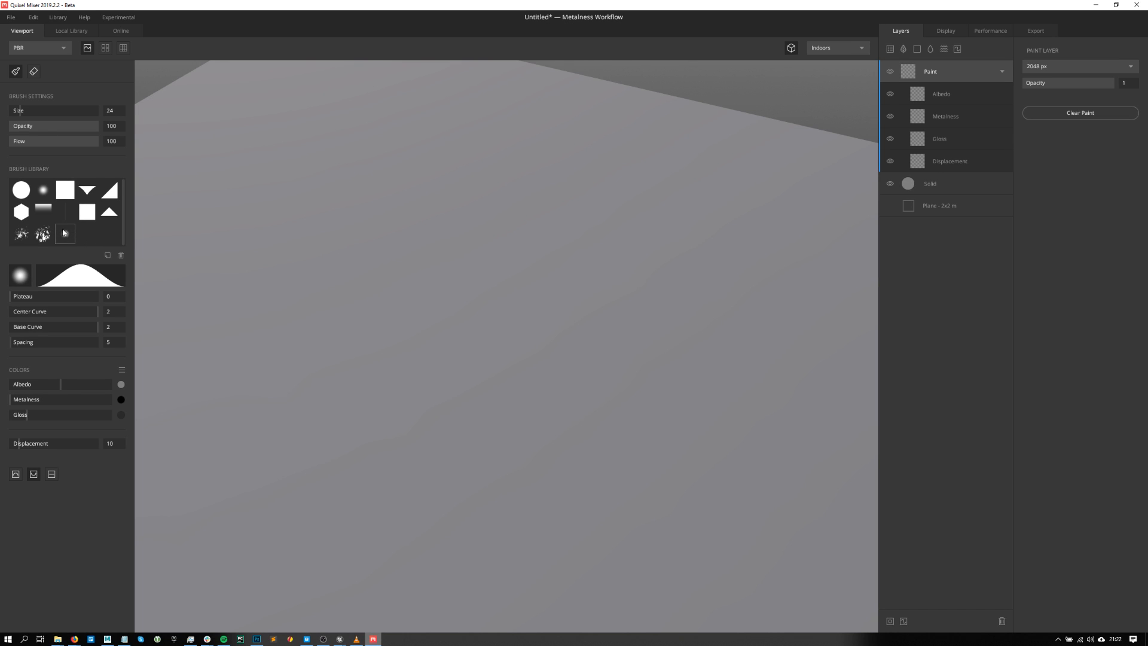
pyautogui.click(23, 190)
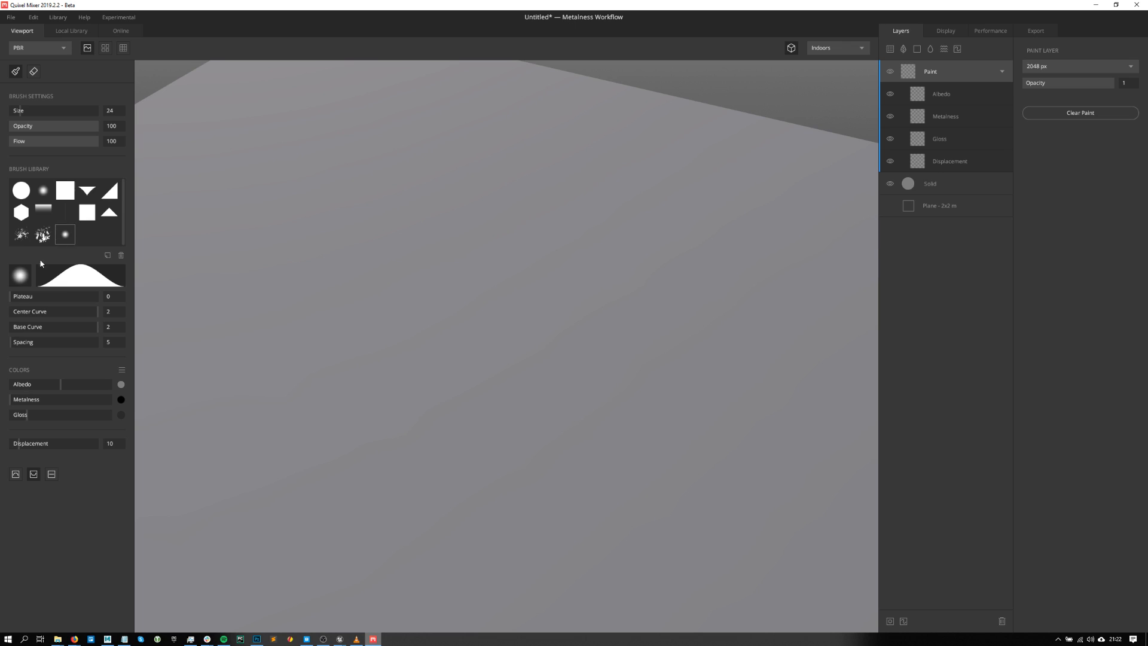
pyautogui.click(20, 276)
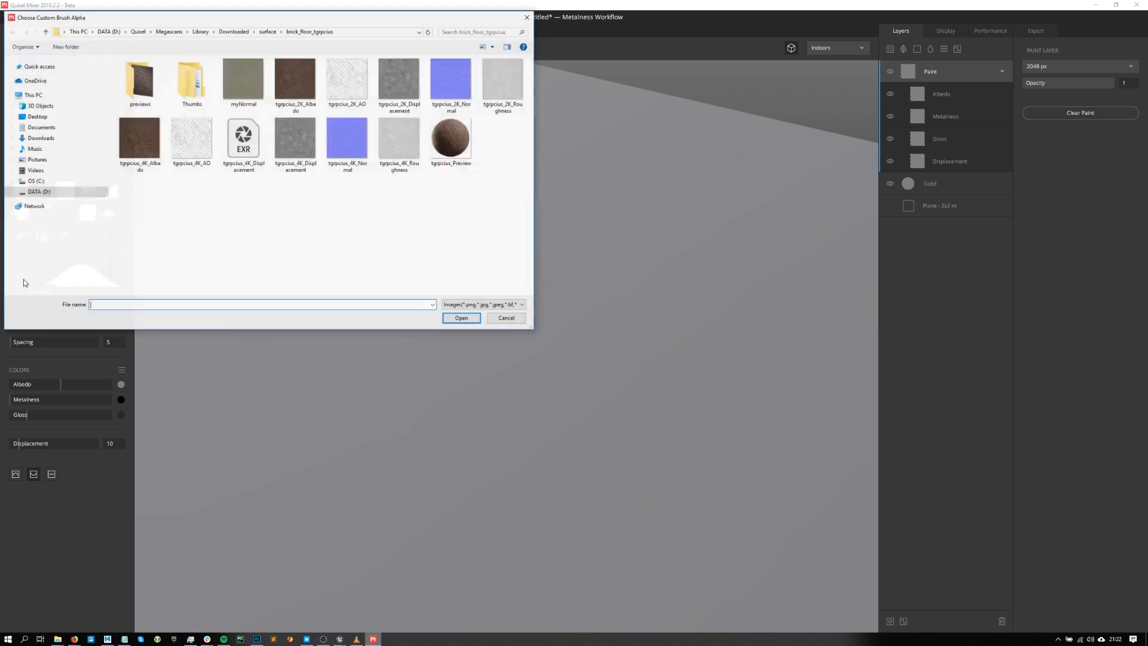
pyautogui.press('Escape')
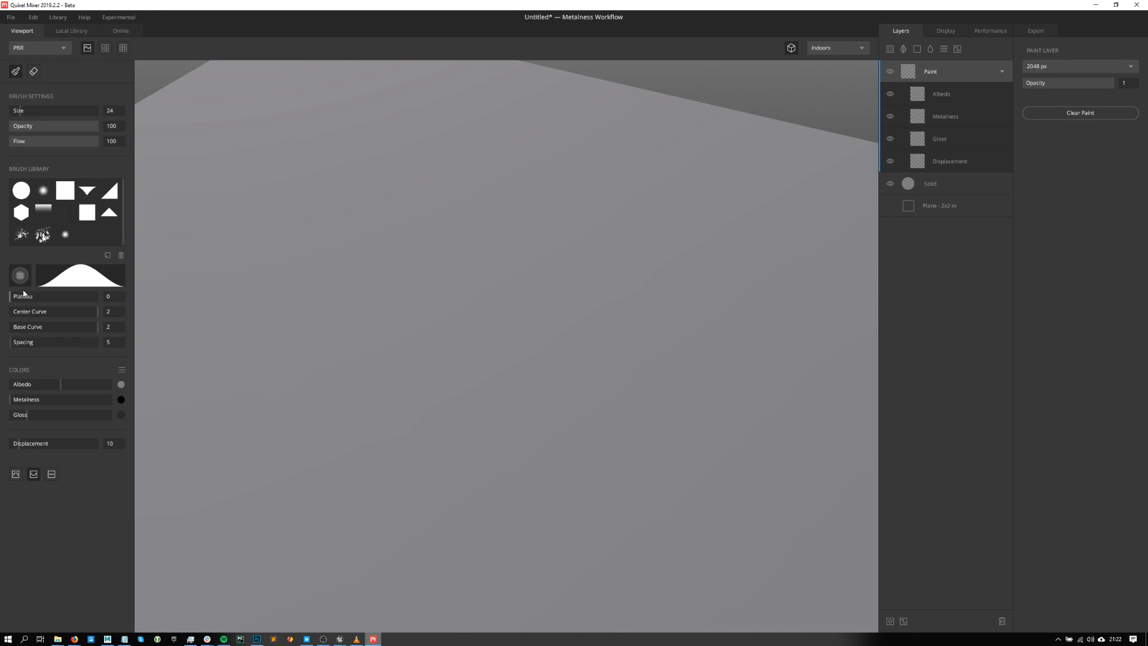
# - Start choosing a custom brush alpha, then search the downloaded assets in Quixel Bridge for brush to locate the Ink Blotch files
pyautogui.click(20, 277)
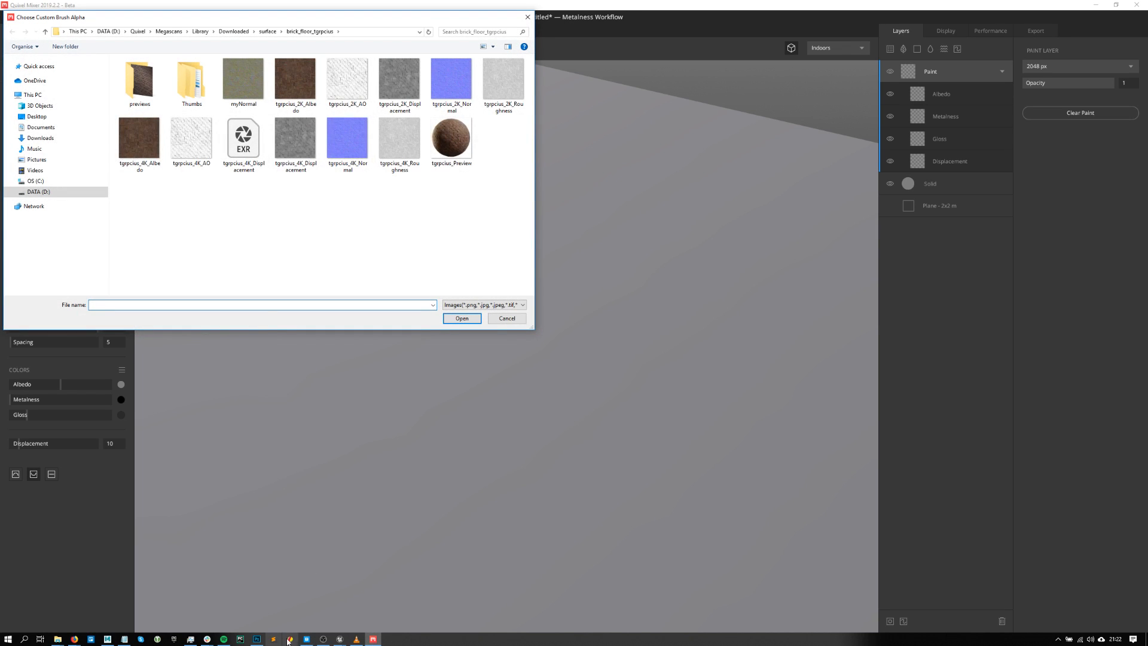
pyautogui.click(306, 639)
pyautogui.click(48, 121)
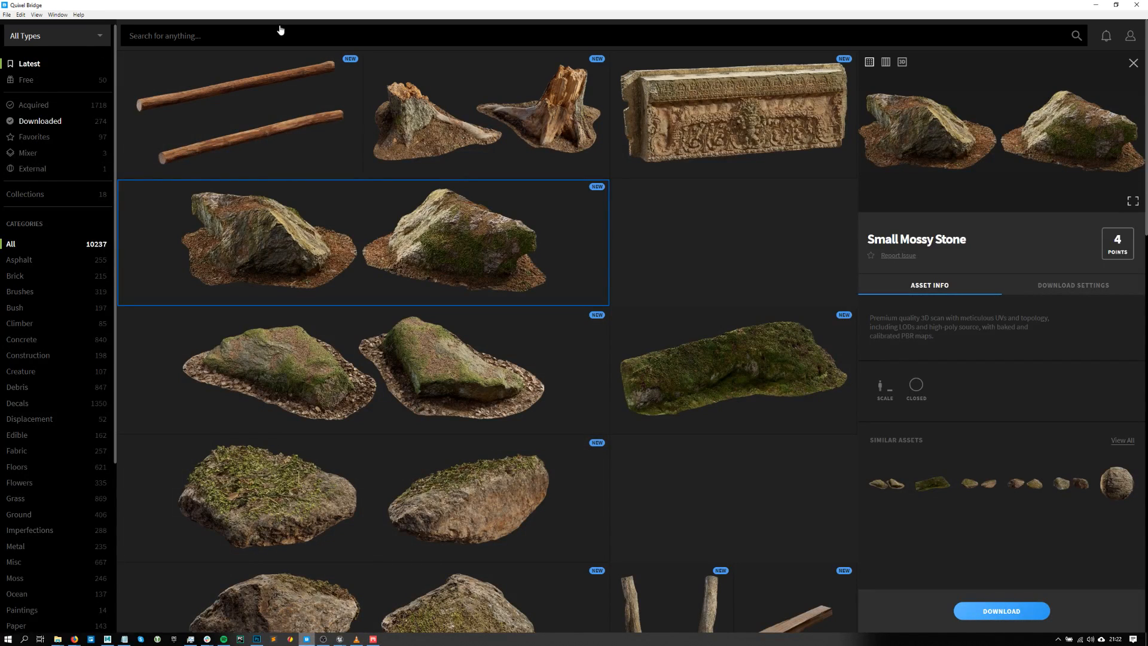
pyautogui.write('brush')
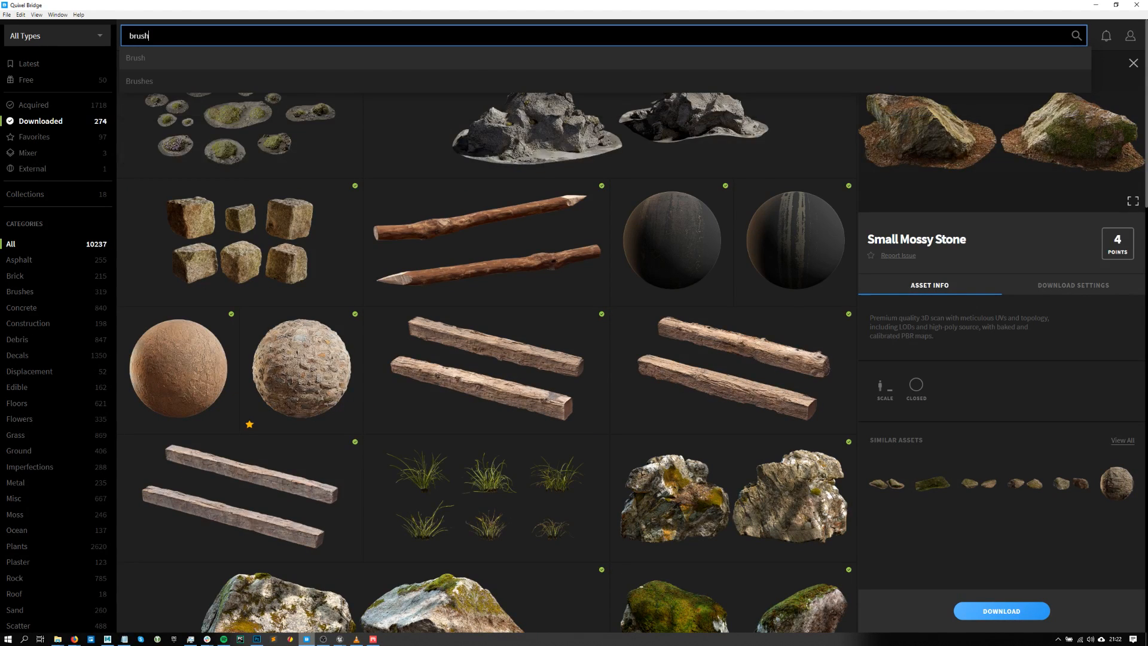
pyautogui.press('Return')
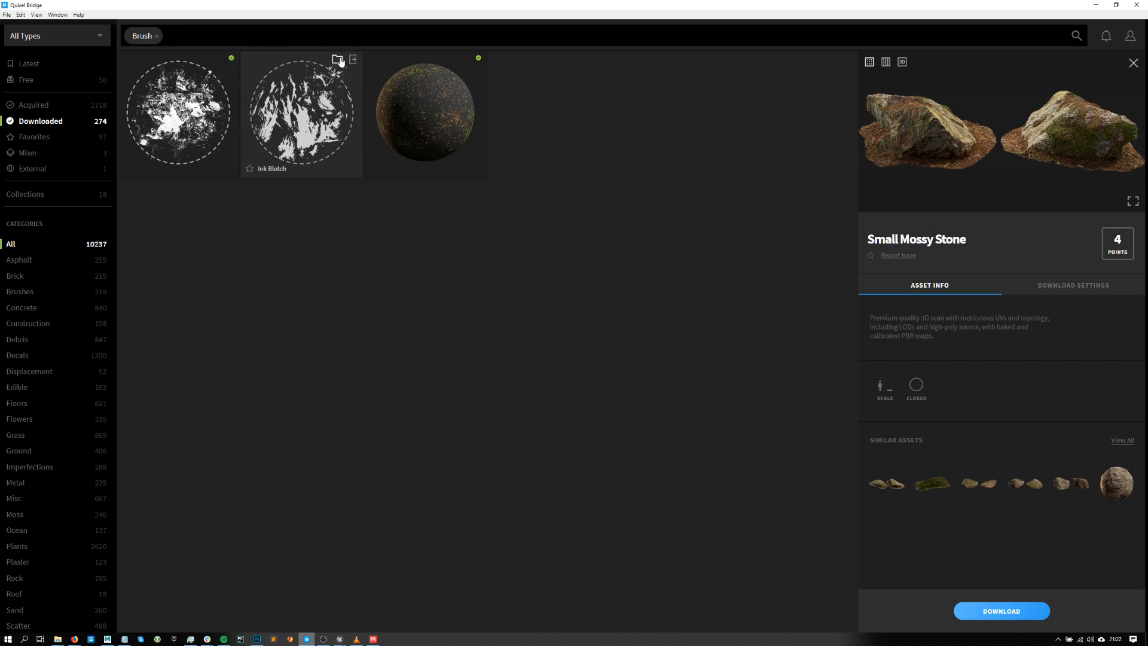
pyautogui.click(1095, 5)
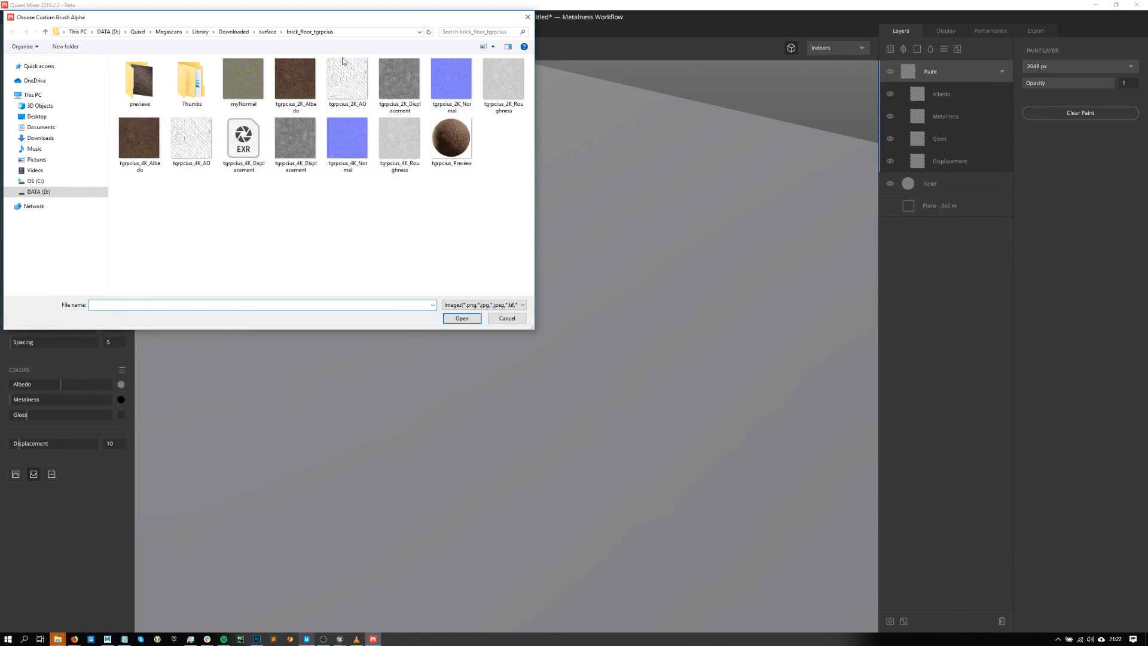
# - Copy the ink blot brush's folder path from File Explorer and open that folder in the custom brush alpha dialog
pyautogui.click(57, 638)
pyautogui.click(705, 598)
pyautogui.click(580, 191)
pyautogui.hotkey('ctrl', 'c')
pyautogui.click(789, 125)
pyautogui.click(239, 31)
pyautogui.hotkey('ctrl', 'v')
pyautogui.press('Return')
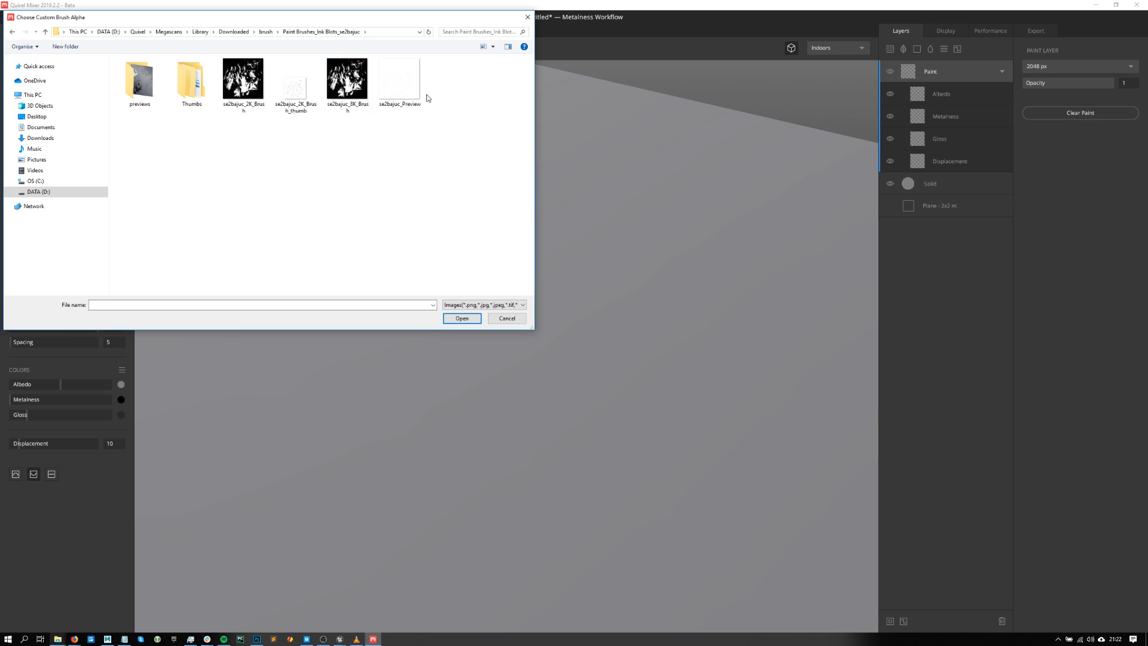
# - Load se2bajuc_2K_Brush as the custom brush alpha
pyautogui.click(361, 98)
pyautogui.click(239, 89)
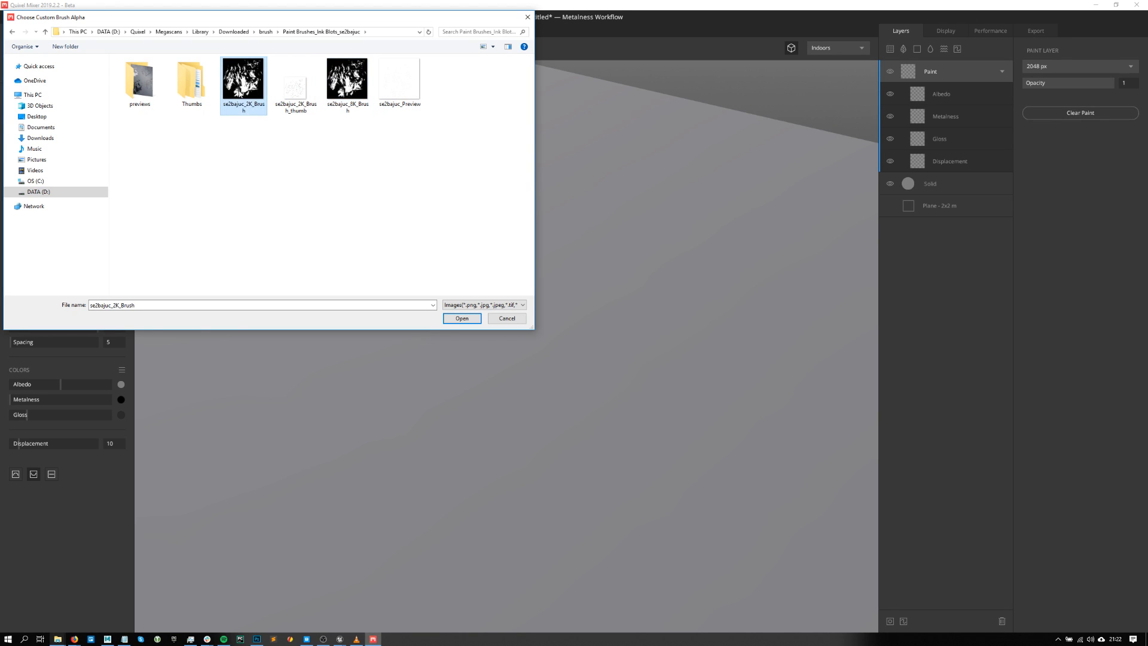
pyautogui.click(462, 316)
# - Enlarge the brush to size 91.65 and paint a patch of ink blots on the plane
pyautogui.moveTo(167, 295)
pyautogui.keyDown('alt'); pyautogui.mouseDown()
pyautogui.moveTo(415, 308)
pyautogui.moveTo(402, 348)
pyautogui.moveTo(382, 311)
pyautogui.mouseUp(); pyautogui.keyUp('alt')
pyautogui.scroll(-3, 380, 310)
pyautogui.moveTo(454, 307)
pyautogui.keyDown('ctrl'); pyautogui.mouseDown(button='right')
pyautogui.moveTo(461, 385)
pyautogui.moveTo(464, 332)
pyautogui.moveTo(430, 275)
pyautogui.mouseUp(button='right'); pyautogui.keyUp('ctrl')
pyautogui.click(430, 275)
pyautogui.keyDown('alt'); pyautogui.moveTo(574, 322); pyautogui.dragTo(685, 320); pyautogui.keyUp('alt')
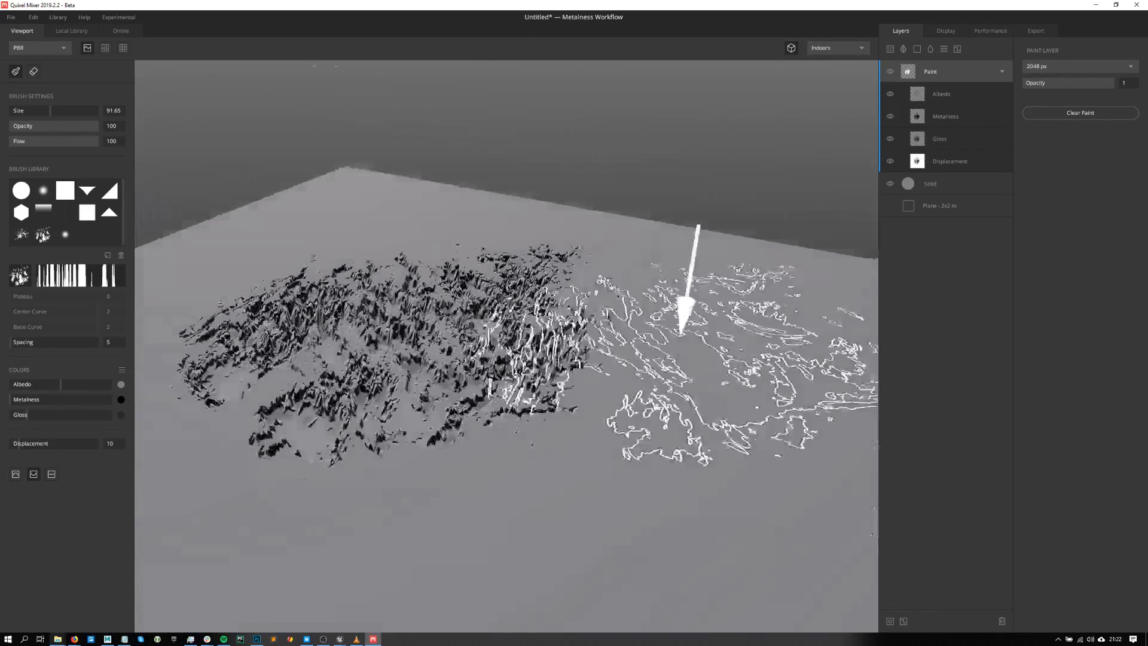
# - Invert the Paint layer's Displacement channel and paint more displacement strokes across the plane
pyautogui.click(949, 162)
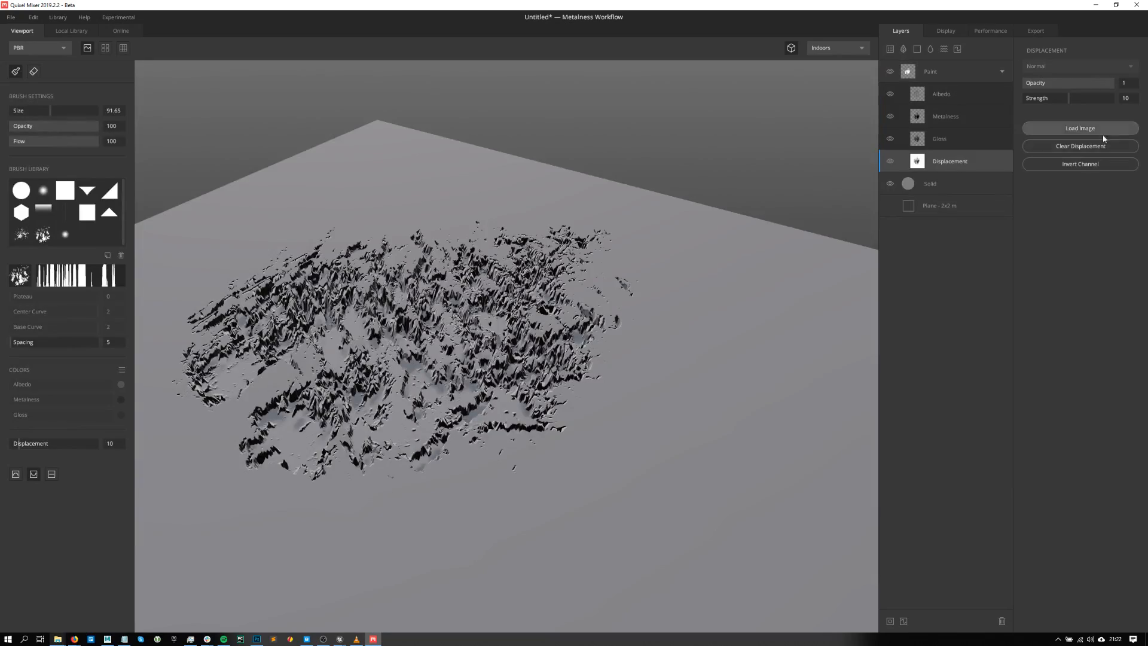
pyautogui.click(1097, 170)
pyautogui.keyDown('alt'); pyautogui.moveTo(747, 287); pyautogui.dragTo(478, 287); pyautogui.keyUp('alt')
pyautogui.scroll(2, 541, 266)
pyautogui.scroll(-3, 541, 266)
pyautogui.moveTo(448, 192)
pyautogui.keyDown('alt'); pyautogui.mouseDown()
pyautogui.moveTo(405, 256)
pyautogui.moveTo(379, 231)
pyautogui.mouseUp(); pyautogui.keyUp('alt')
pyautogui.scroll(3, 263, 299)
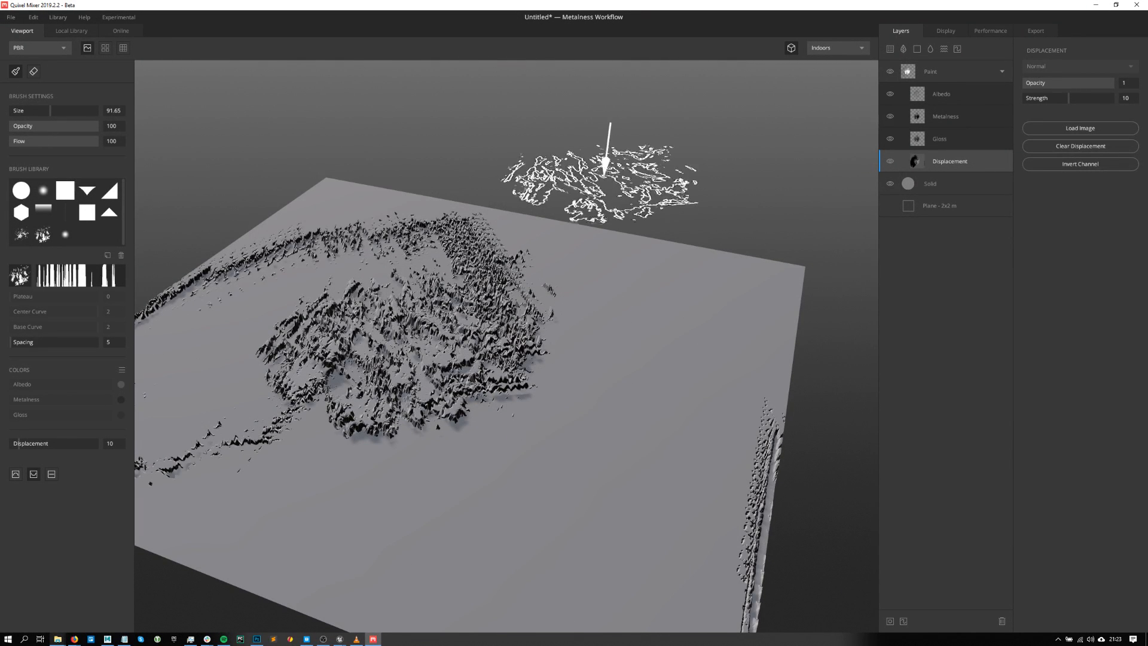
# - Show the Active Mask in a flat, non-perspective view and paint over much of the Displacement channel
pyautogui.press('m')
pyautogui.click(791, 48)
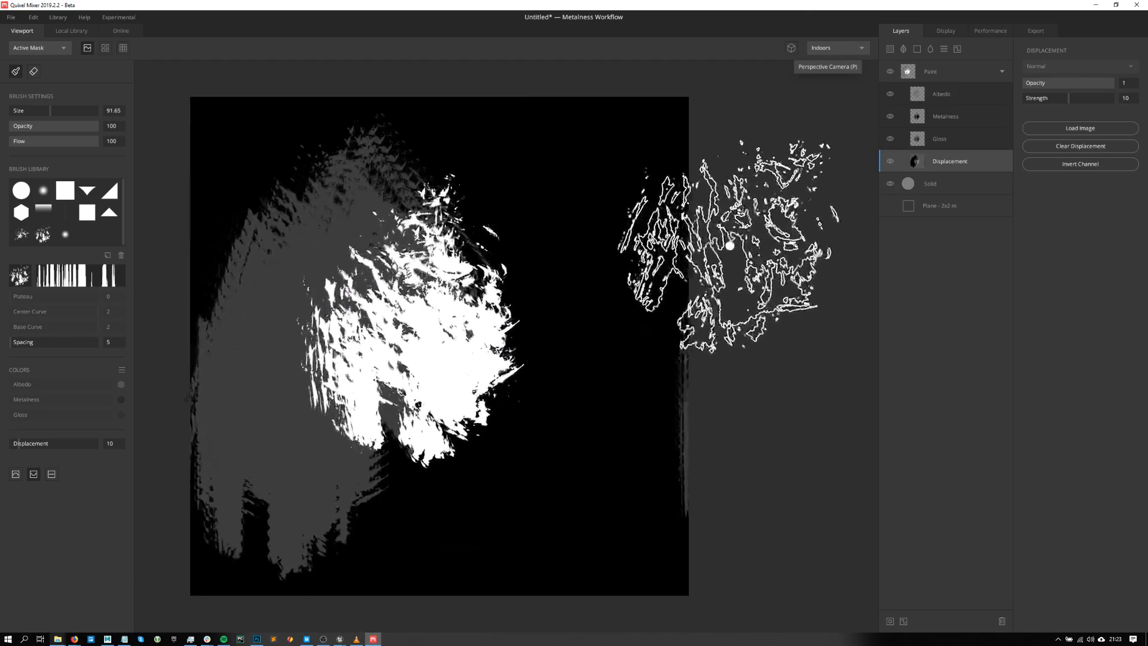
pyautogui.moveTo(491, 292)
pyautogui.mouseDown()
pyautogui.moveTo(358, 368)
pyautogui.moveTo(479, 394)
pyautogui.moveTo(423, 413)
pyautogui.moveTo(495, 422)
pyautogui.moveTo(466, 472)
pyautogui.moveTo(442, 197)
pyautogui.moveTo(454, 179)
pyautogui.moveTo(589, 347)
pyautogui.mouseUp()
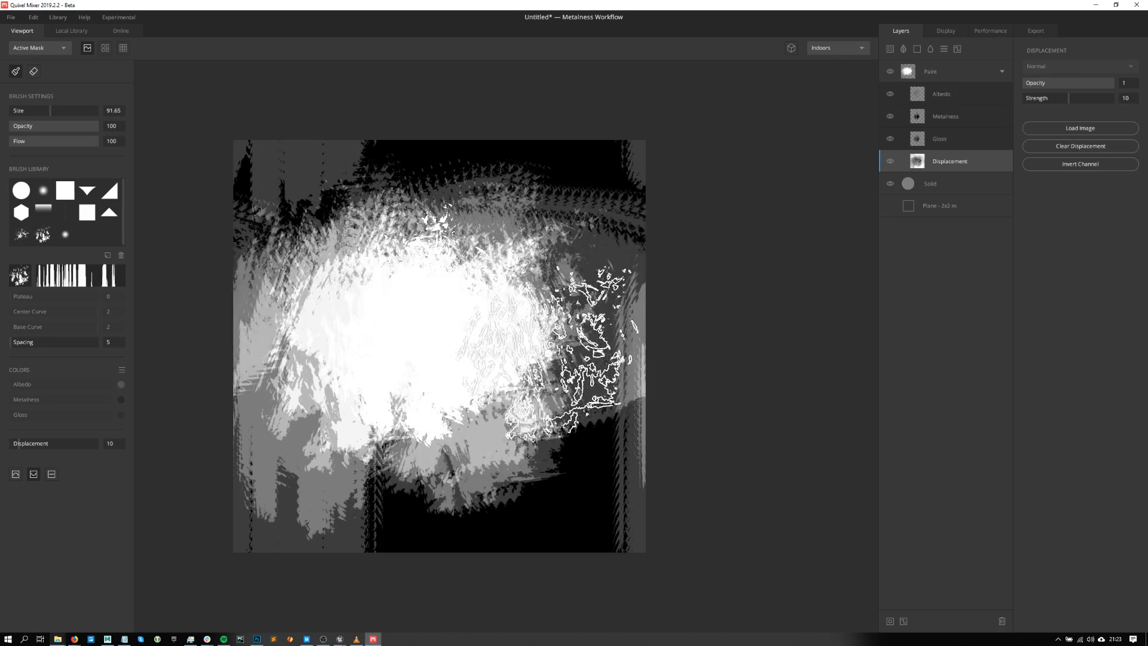
# - Clear the Displacement channel and the entire Paint layer, and cover most of the plane with new ink blot strokes
pyautogui.click(1080, 146)
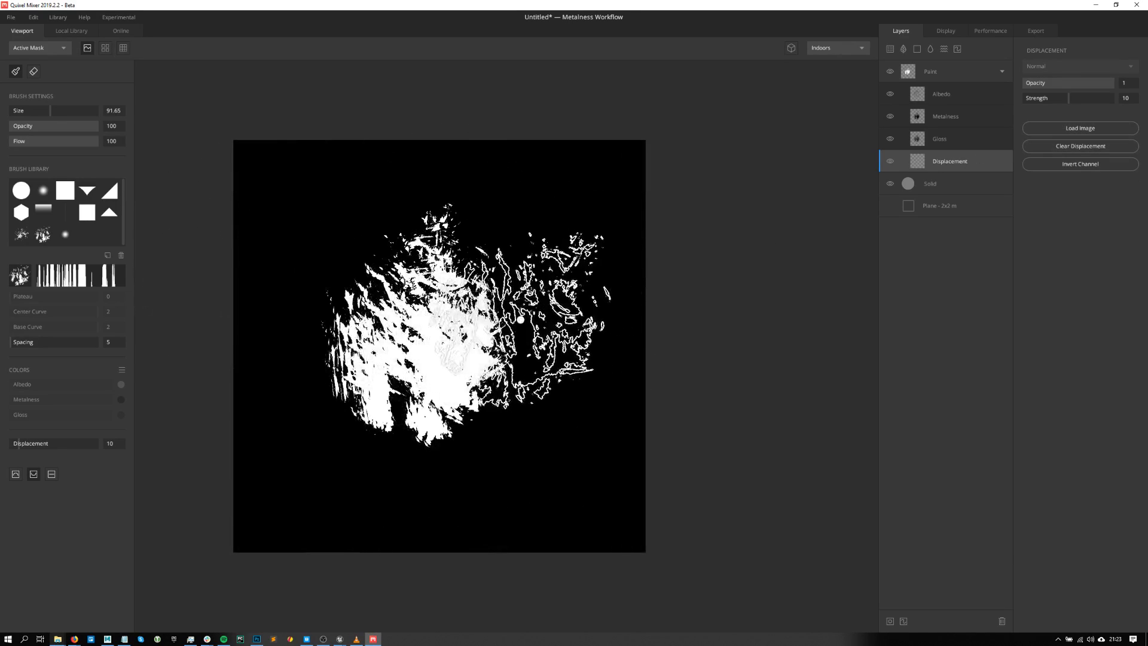
pyautogui.click(1095, 149)
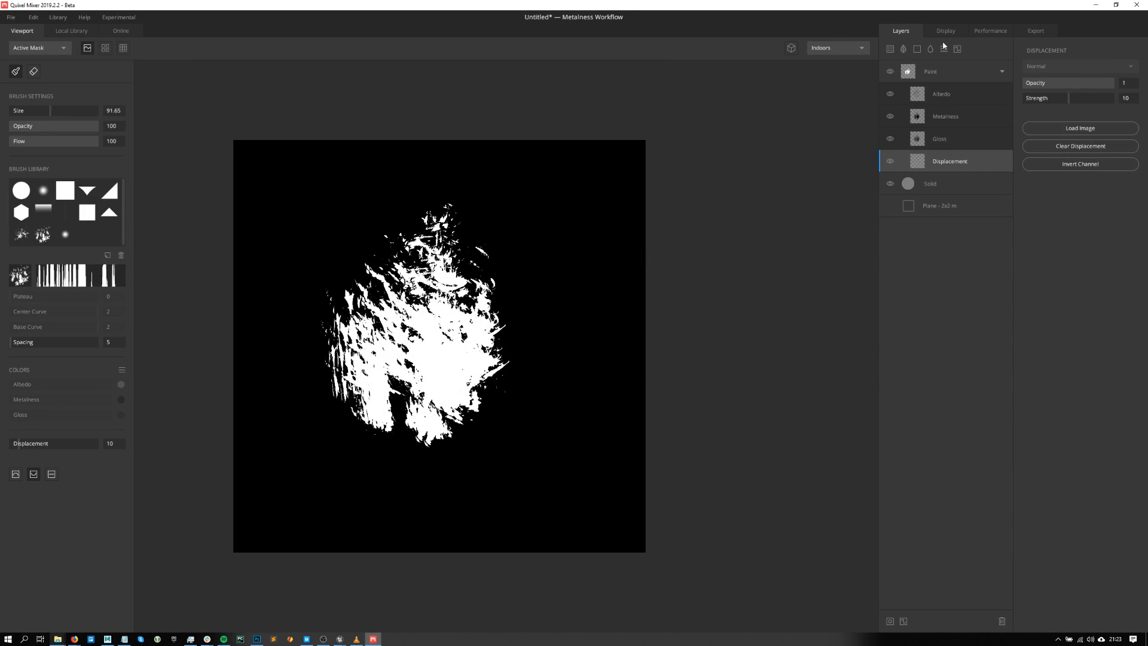
pyautogui.click(935, 74)
pyautogui.click(1080, 113)
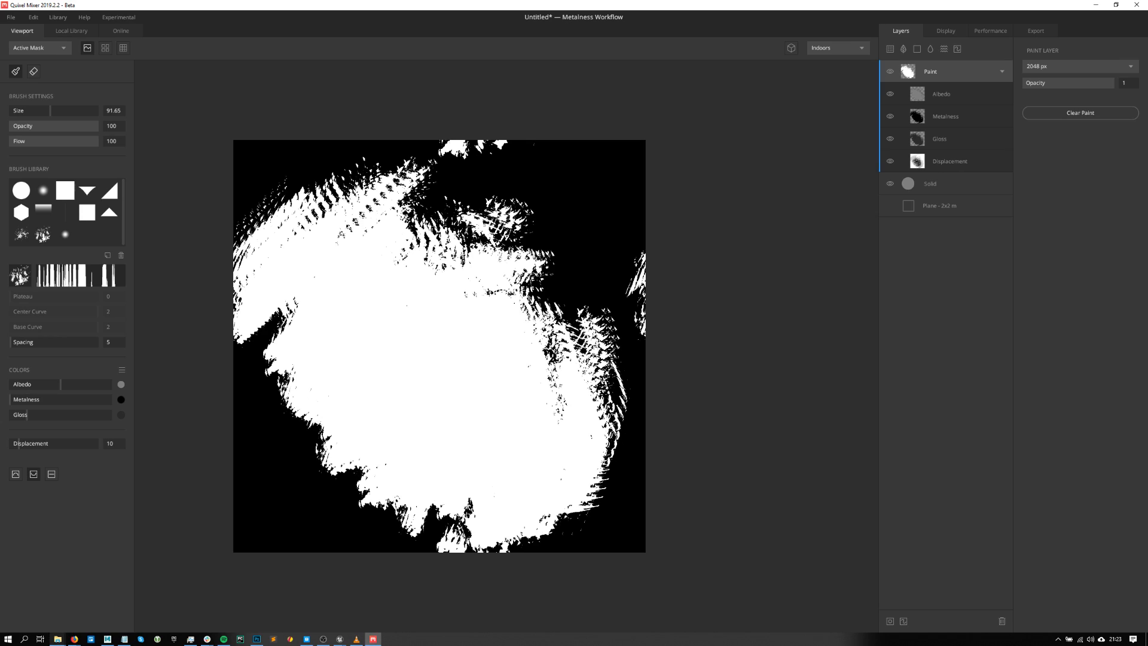
pyautogui.hotkey('alt', 'Tab')
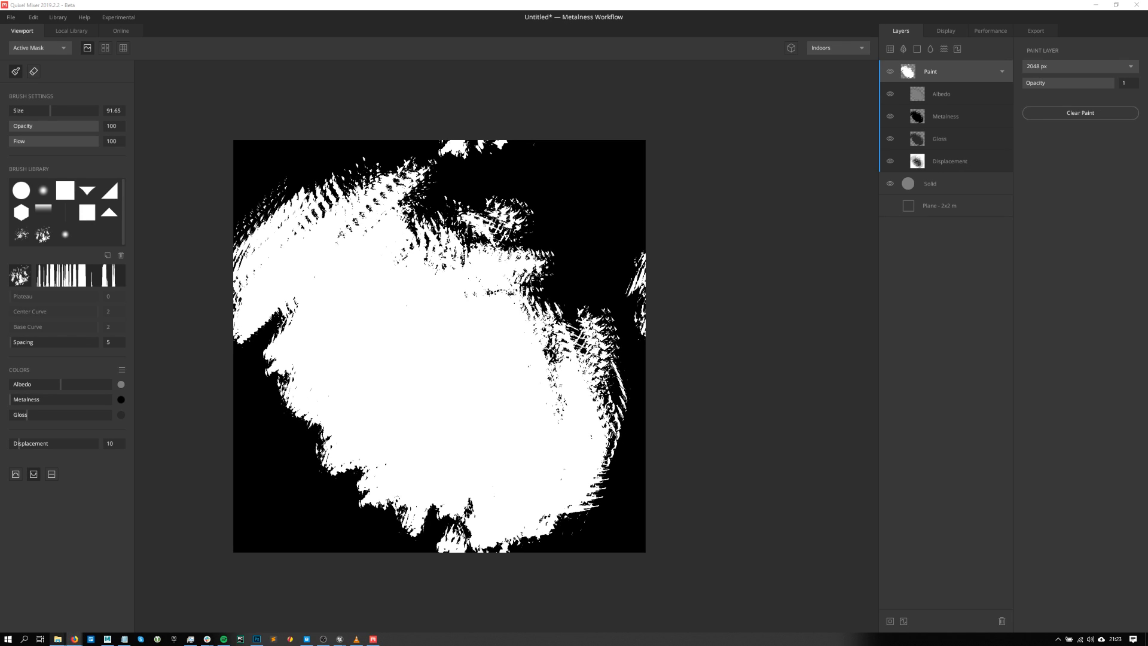